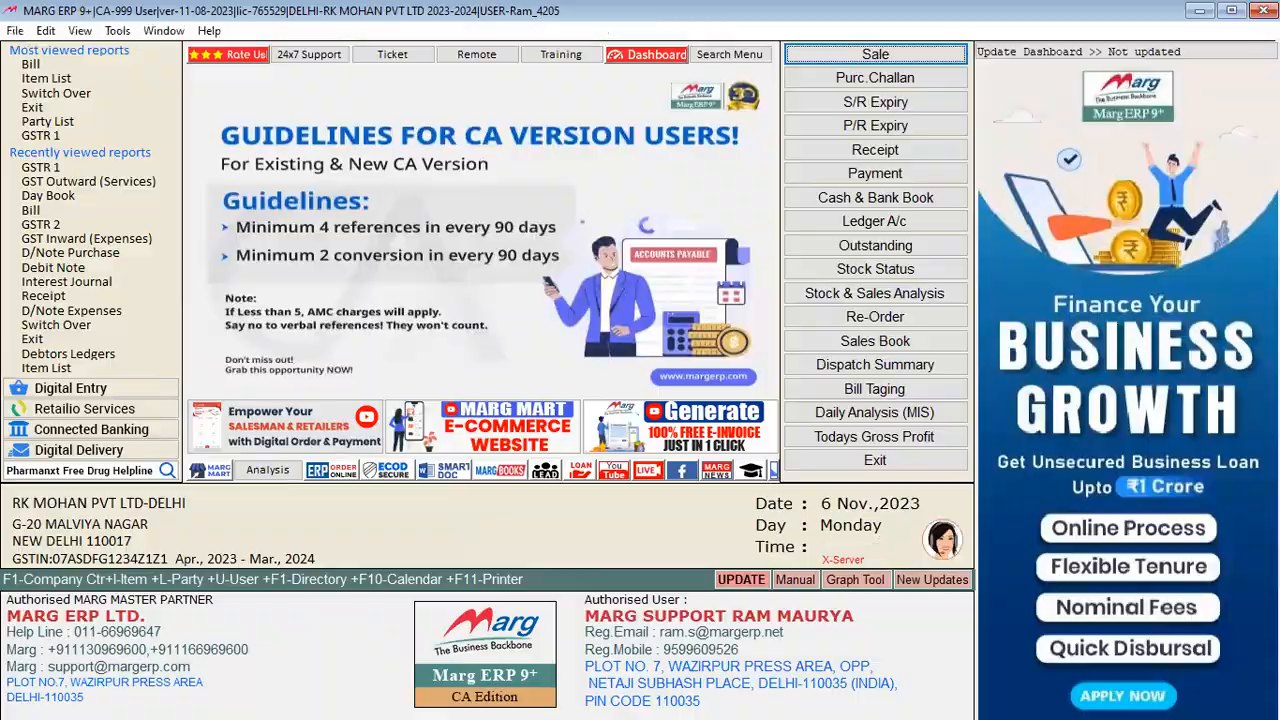
# Step: Start a purchase entry for M/s Gagan Medicos with party bill number 123, dated 06-11-2023, type LOCAL
pyautogui.hotkey('alt', 'f2')
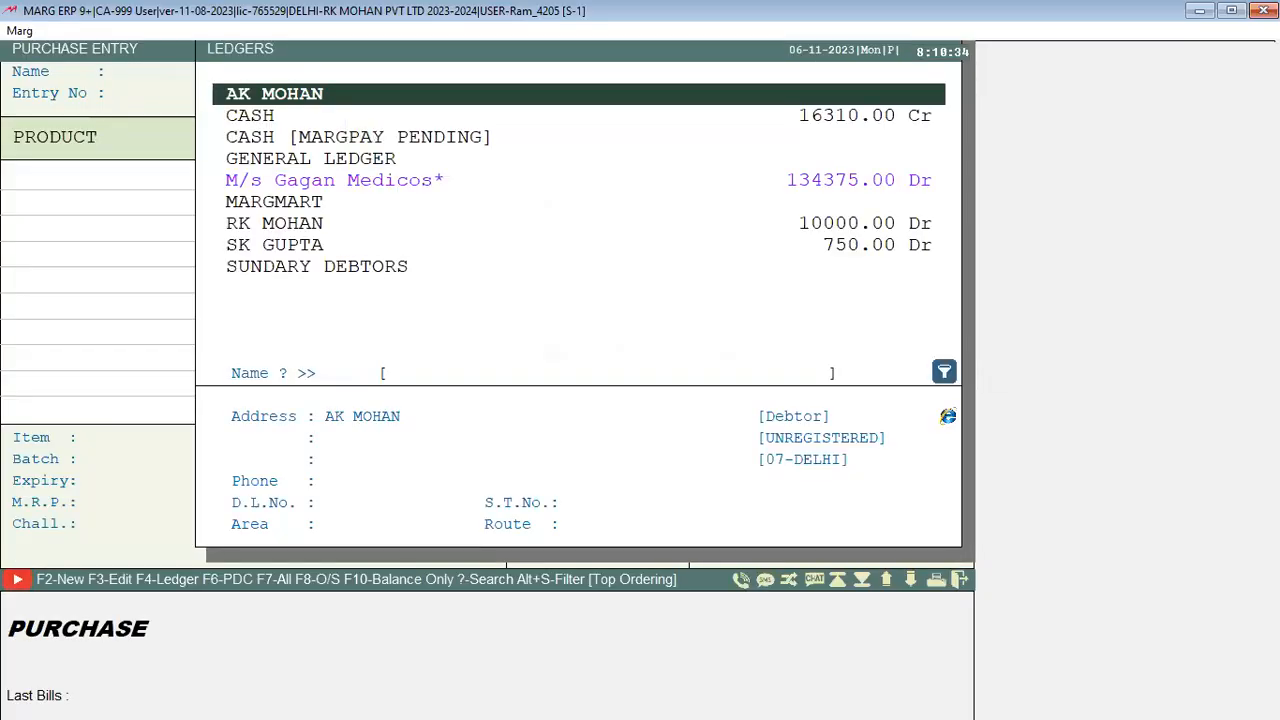
pyautogui.press('Down')
pyautogui.press('Down')
pyautogui.press('Down')
pyautogui.press('Down')
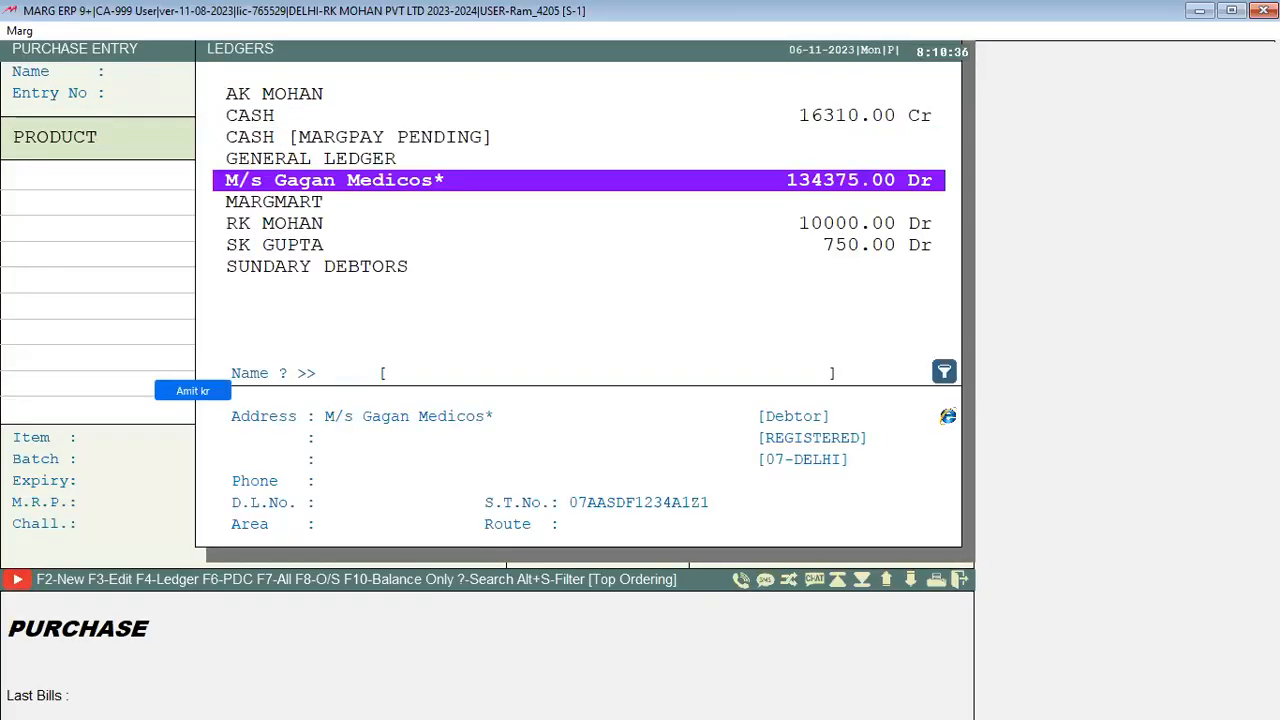
pyautogui.press('Return')
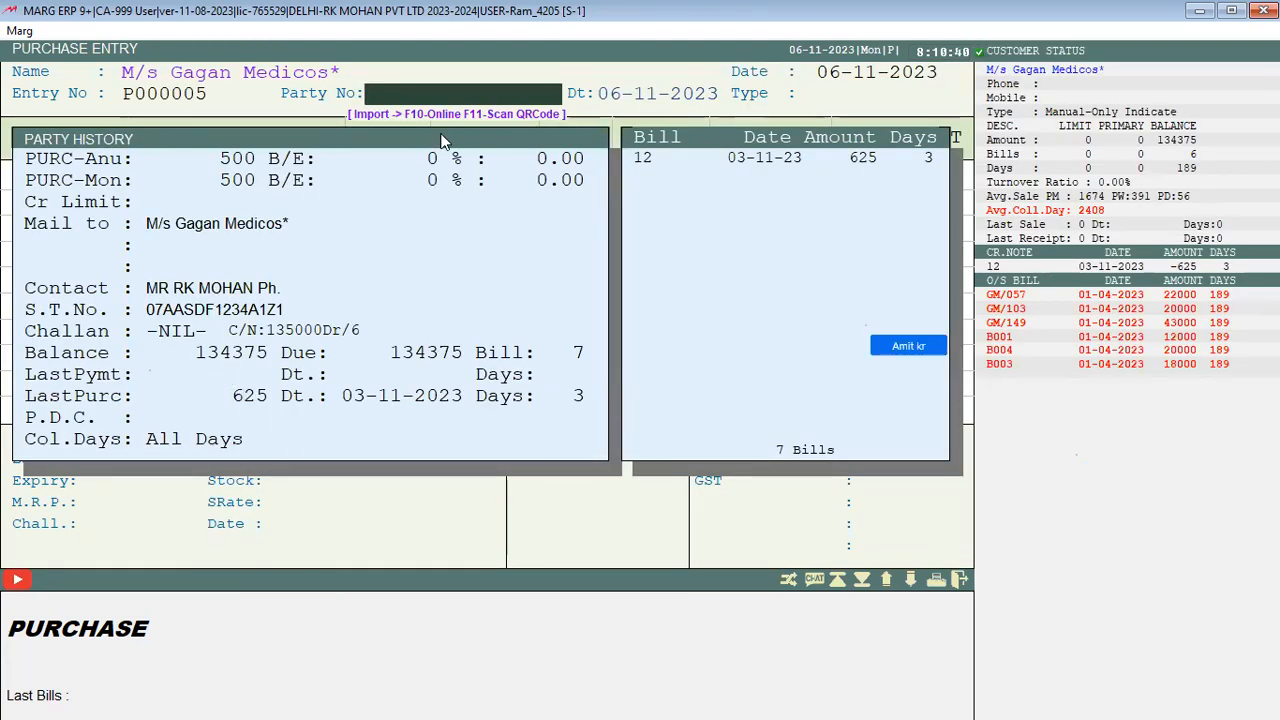
pyautogui.write('123')
pyautogui.press('Return')
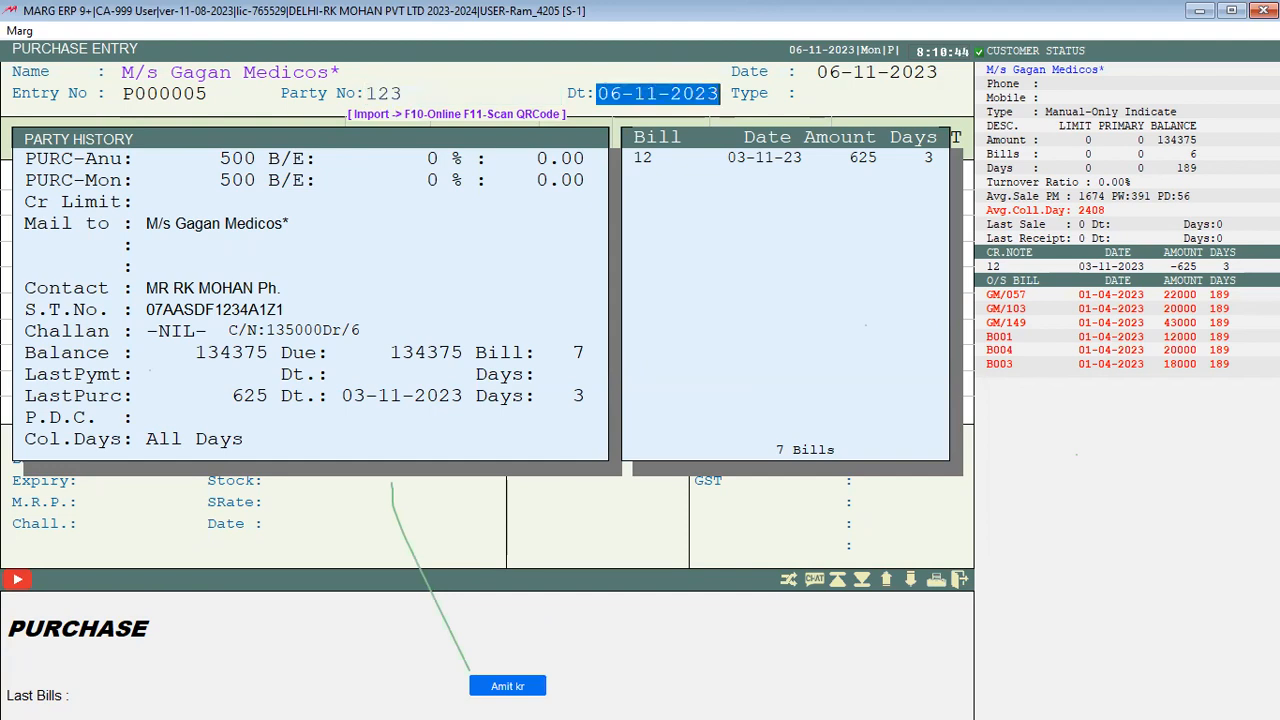
pyautogui.press('Return')
pyautogui.press('Return')
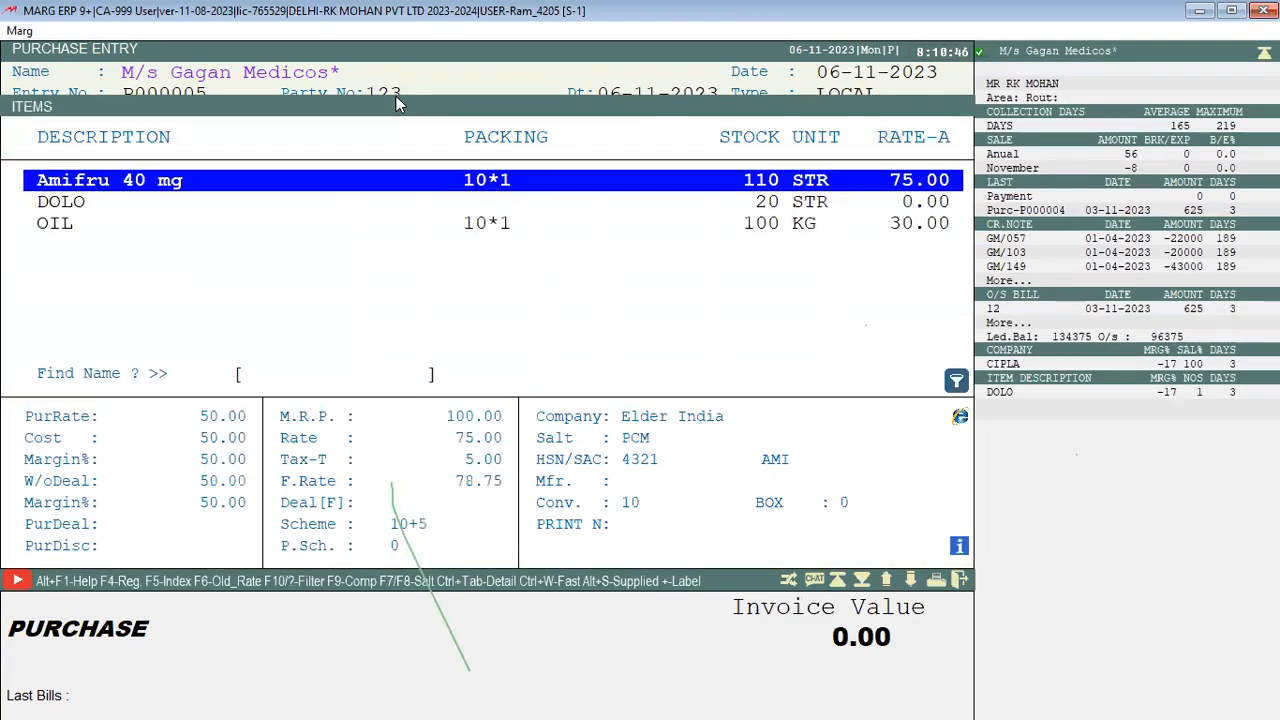
# Step: Add Amifru 40 mg from BATCH001 to the purchase entry with quantity 1 at purchase rate 50.00
pyautogui.press('Down')
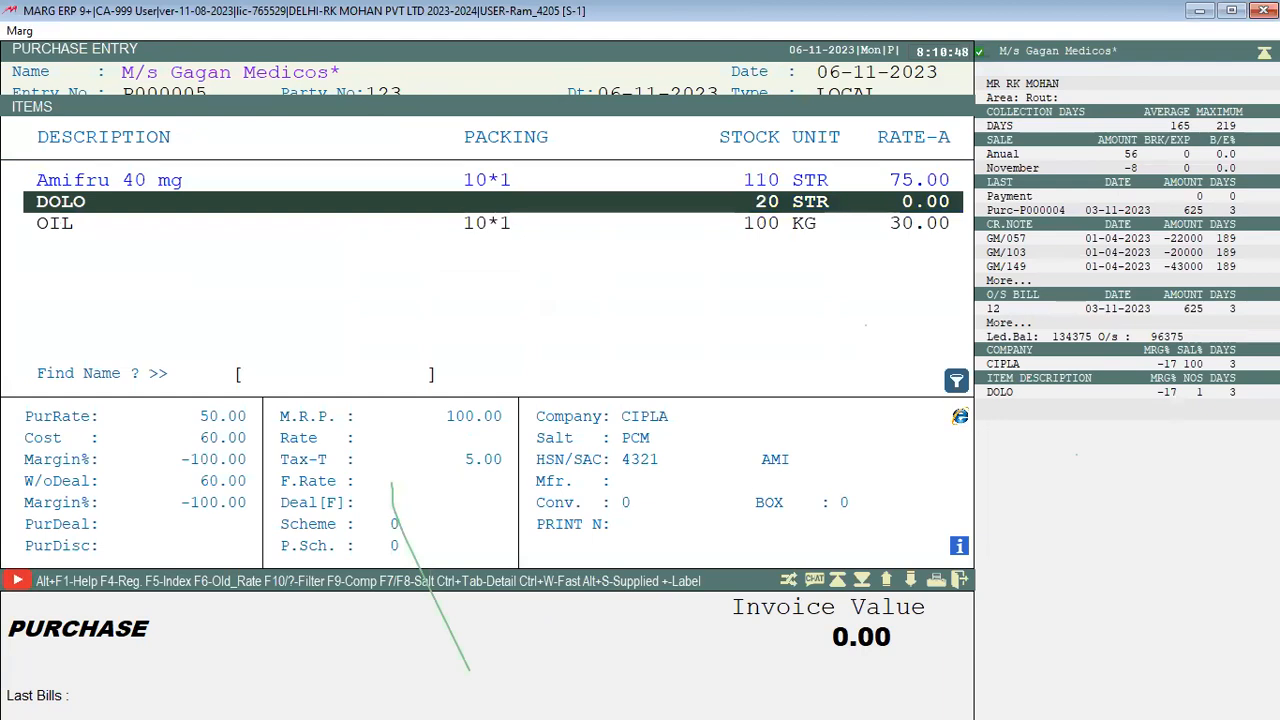
pyautogui.press('Up')
pyautogui.press('Return')
pyautogui.press('Return')
pyautogui.press('Return')
pyautogui.press('Return')
pyautogui.press('Return')
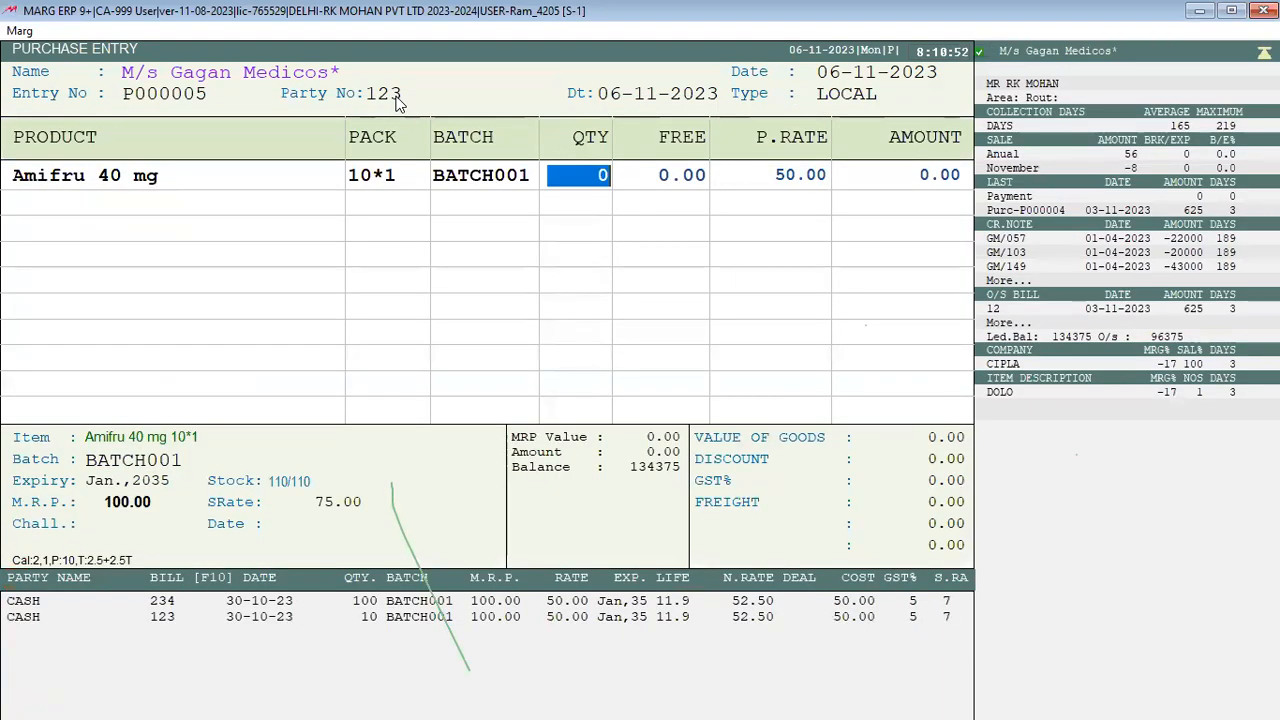
pyautogui.write('1')
pyautogui.press('Return')
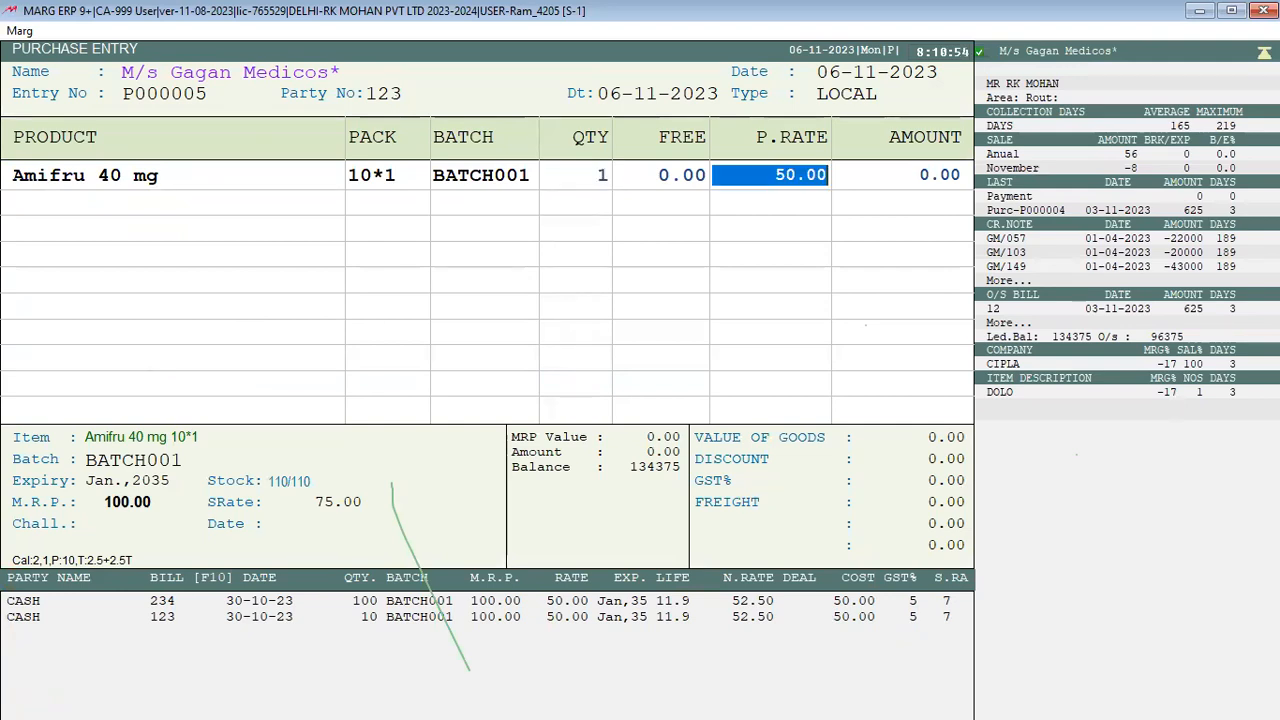
pyautogui.press('Return')
pyautogui.press('Escape')
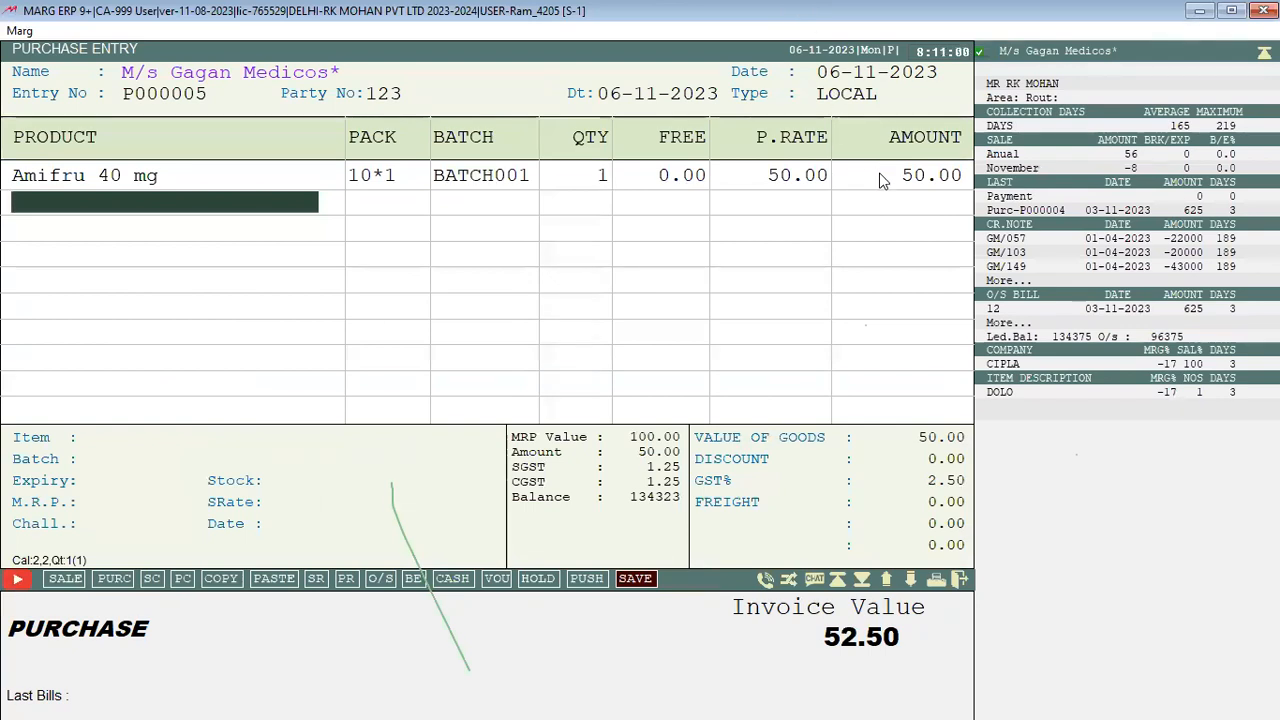
# Step: Add DOLO as the second item with quantity 1 at purchase rate 50.00, accepting its master details
pyautogui.press('Return')
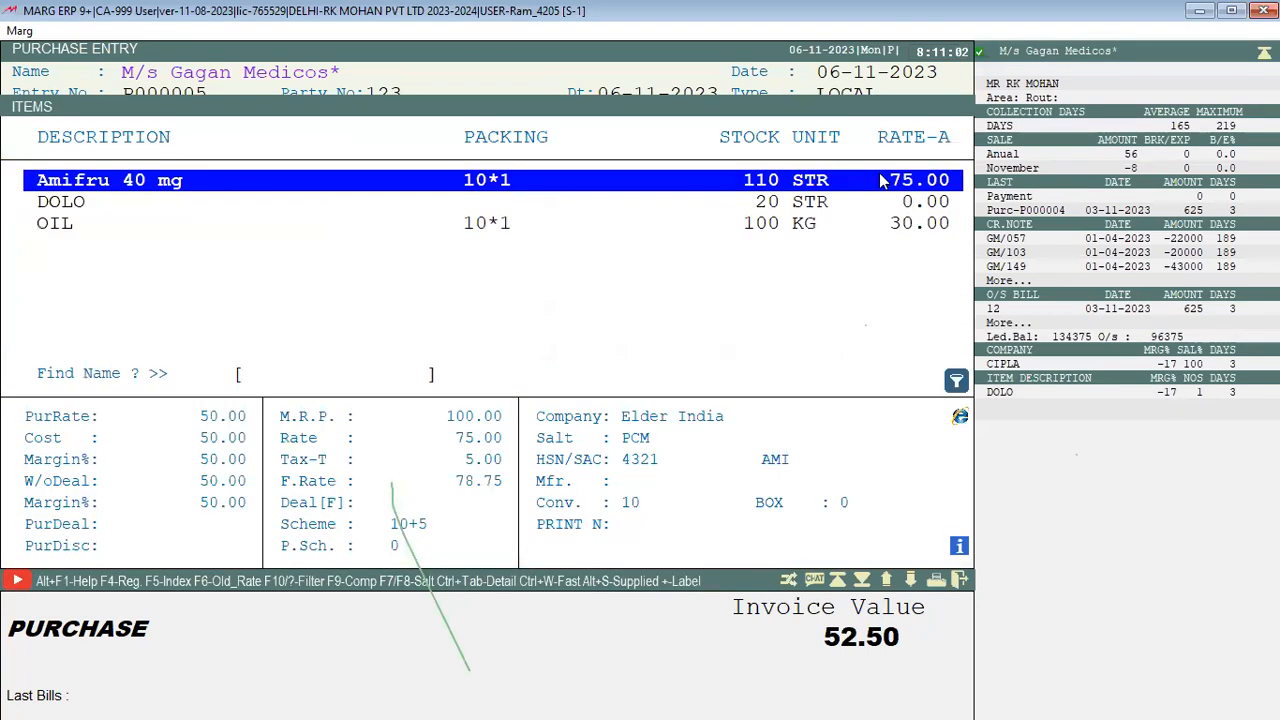
pyautogui.press('Down')
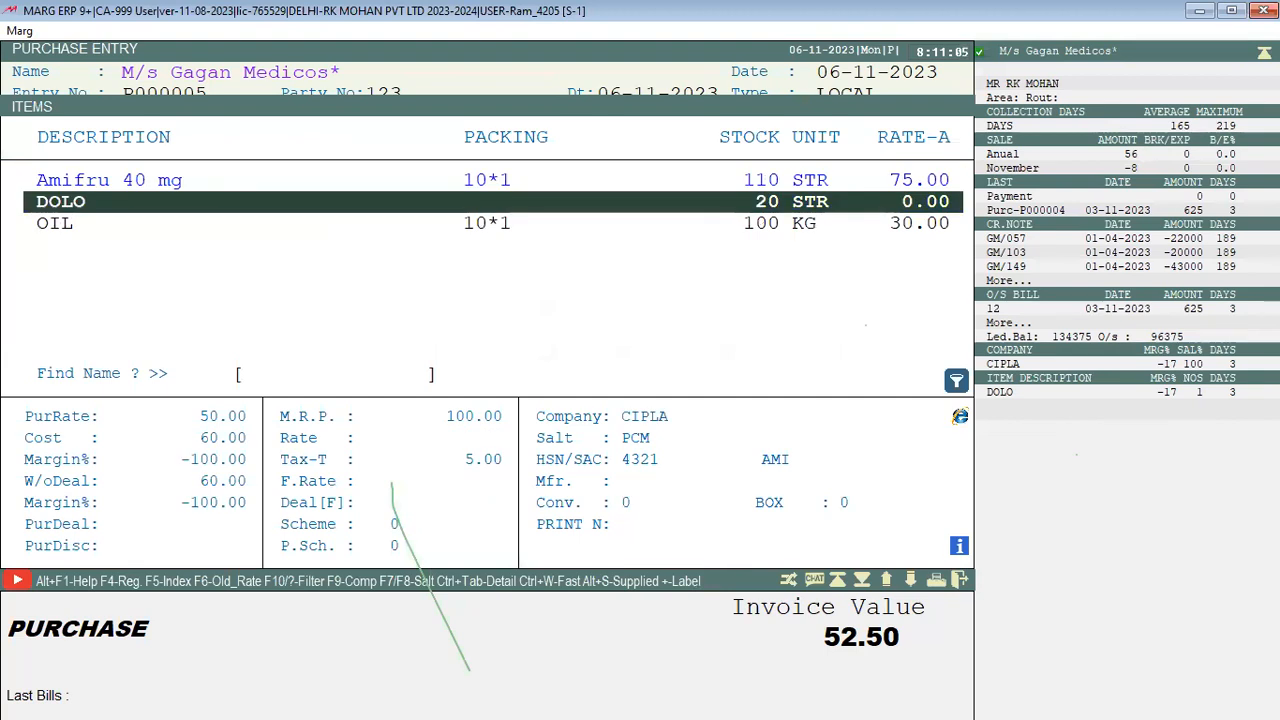
pyautogui.press('Return')
pyautogui.press('Return')
pyautogui.press('Return')
pyautogui.press('Return')
pyautogui.press('Return')
pyautogui.write('1')
pyautogui.press('Return')
pyautogui.press('Return')
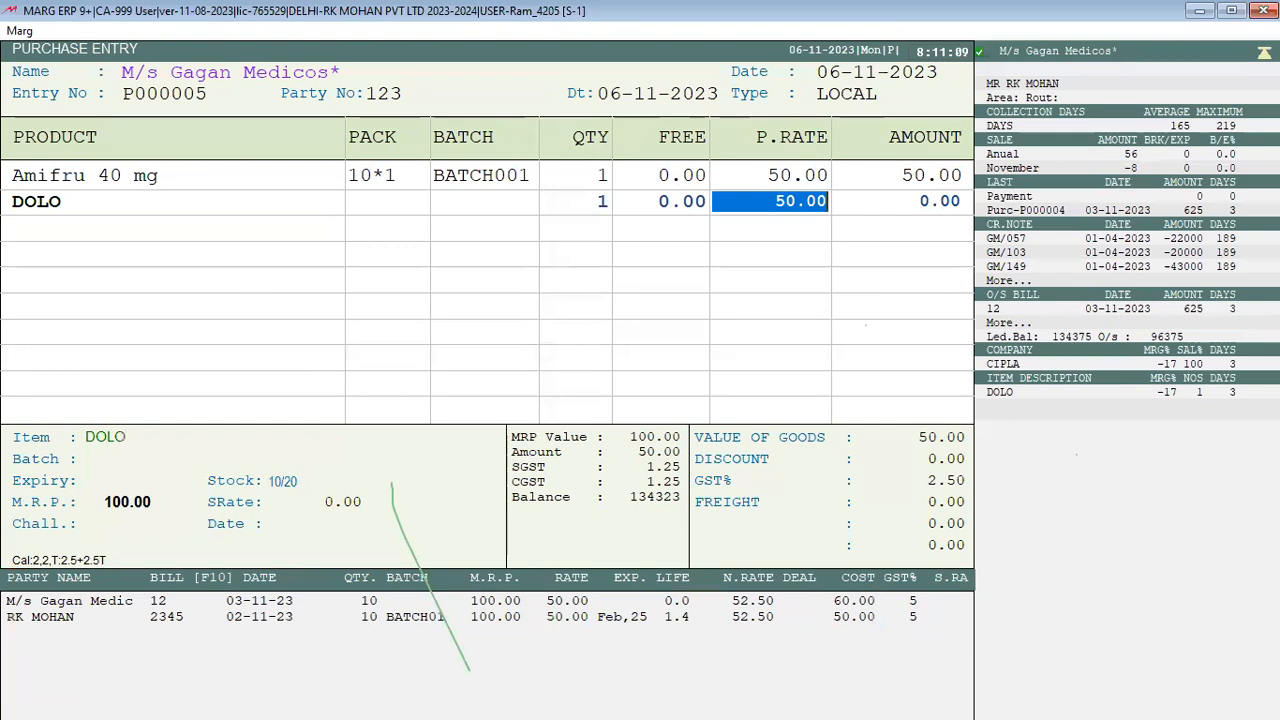
pyautogui.press('Return')
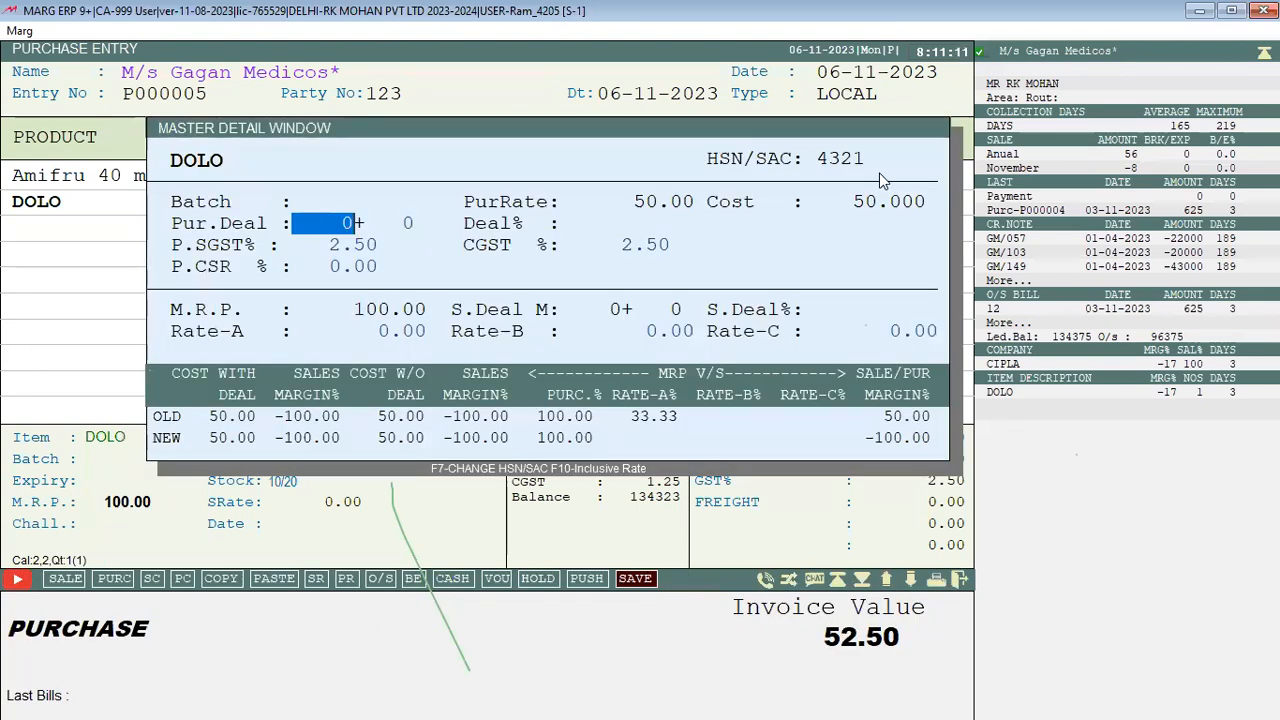
pyautogui.press('Return')
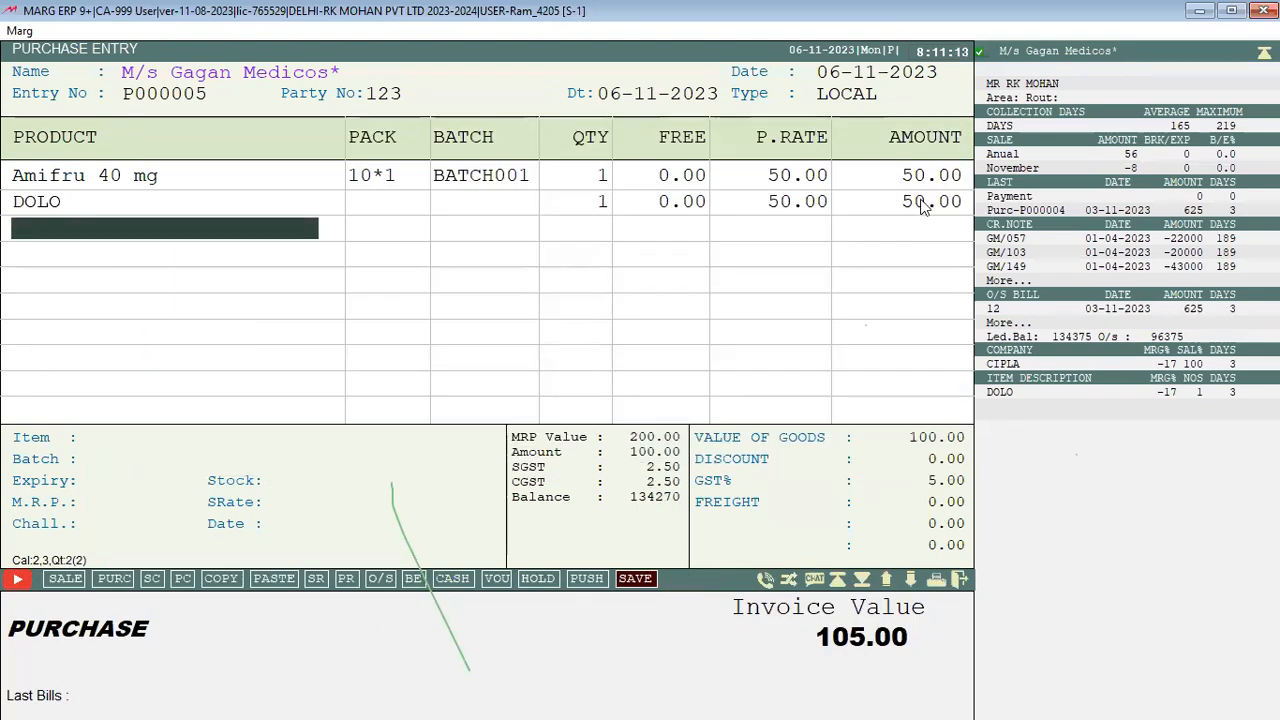
# Step: Exit the purchase entry with the Amifru and DOLO items without saving it
pyautogui.press('Escape')
pyautogui.press('Escape')
pyautogui.press('Right')
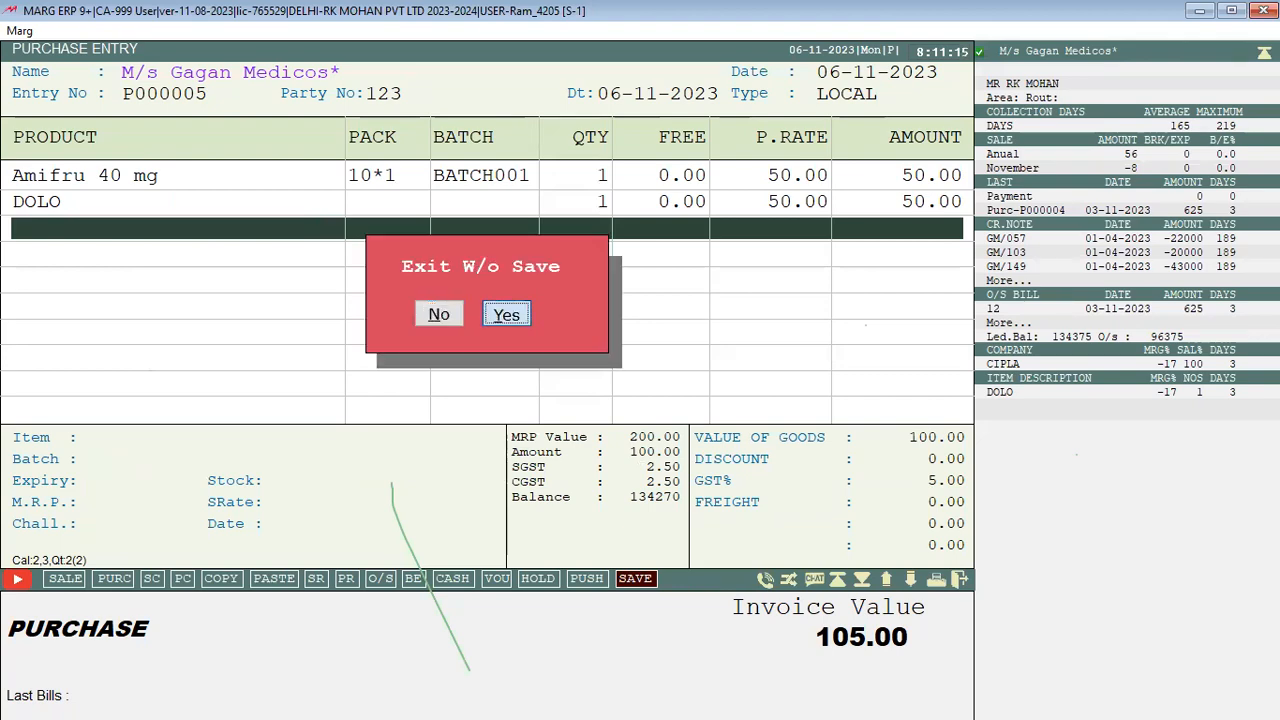
pyautogui.press('Return')
pyautogui.press('Escape')
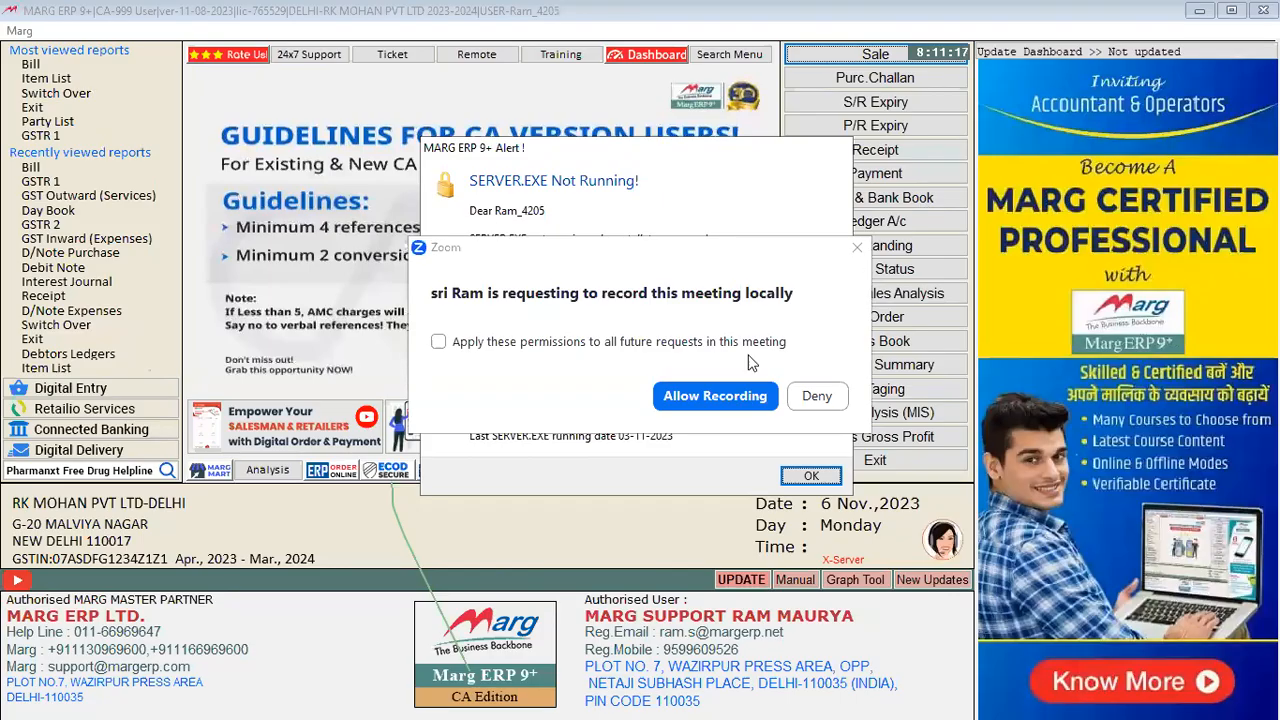
# Step: Allow the local meeting recording request and close the SERVER.EXE alert
pyautogui.click(715, 396)
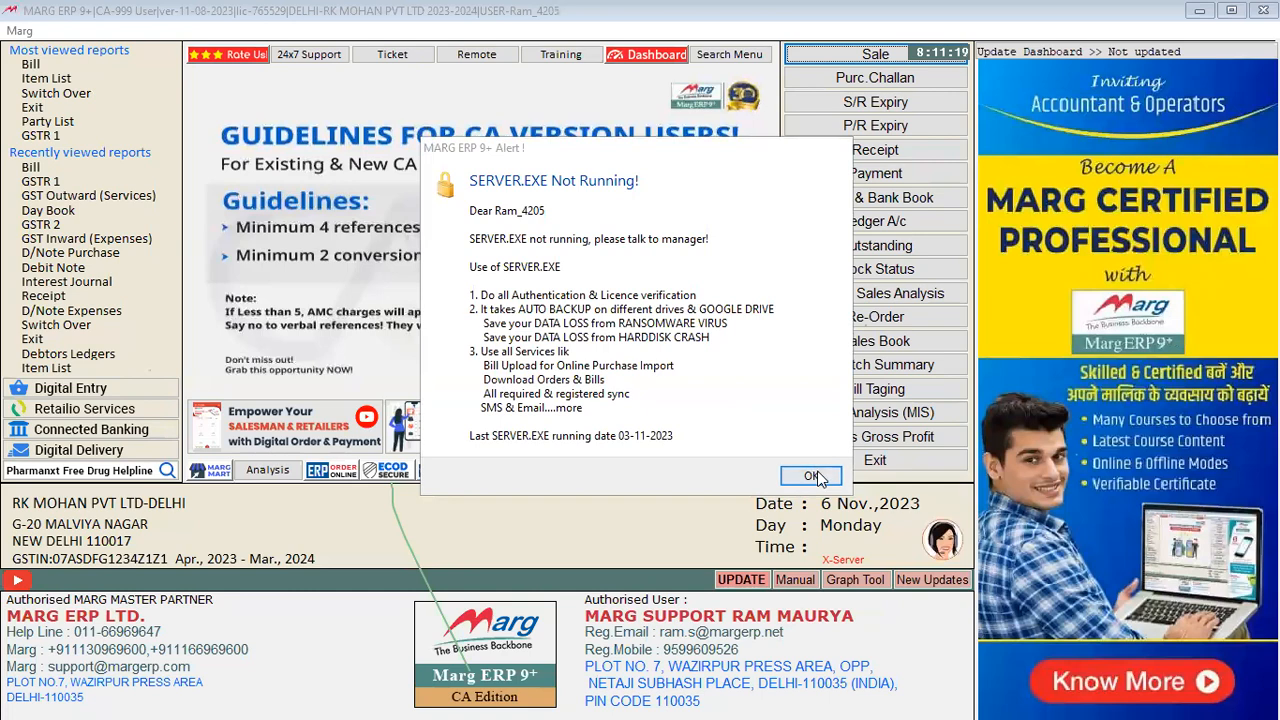
pyautogui.click(812, 476)
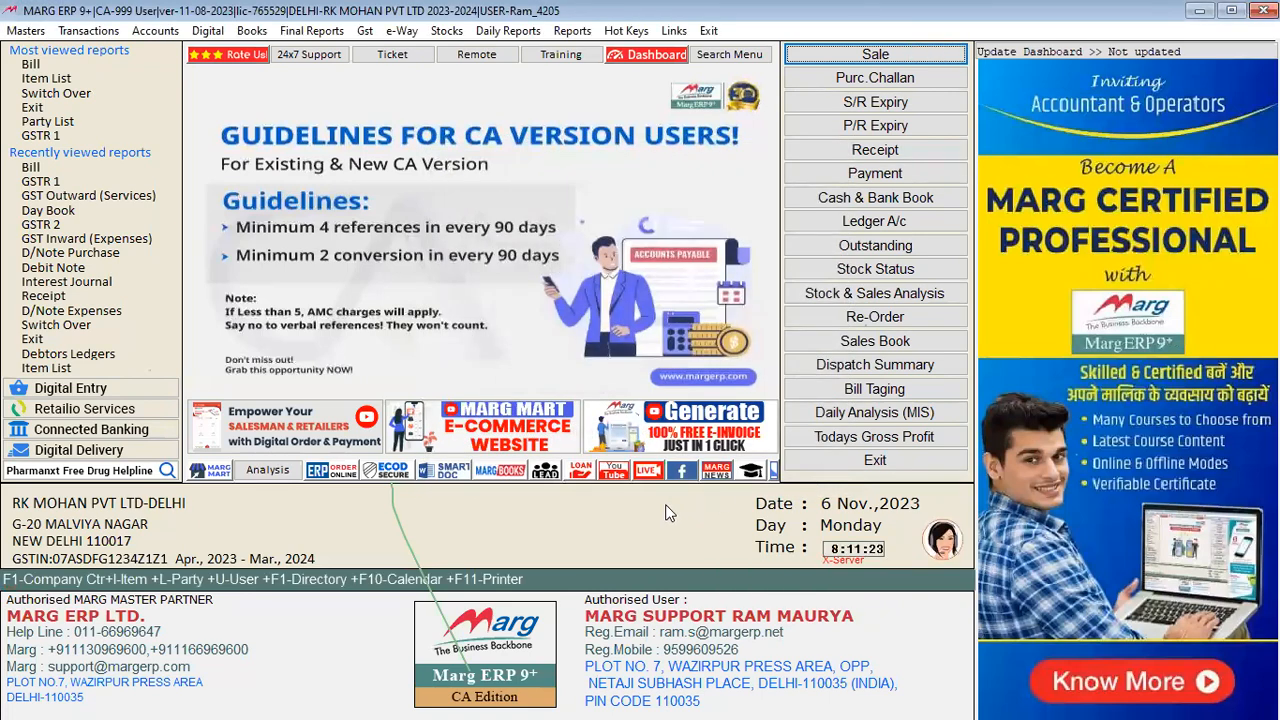
# Step: Start a purchase entry for M/s Gagan Medicos with party bill number 312, type LOCAL, up to the item selection
pyautogui.hotkey('alt', 'p')
pyautogui.press('Return')
pyautogui.press('Return')
pyautogui.press('Return')
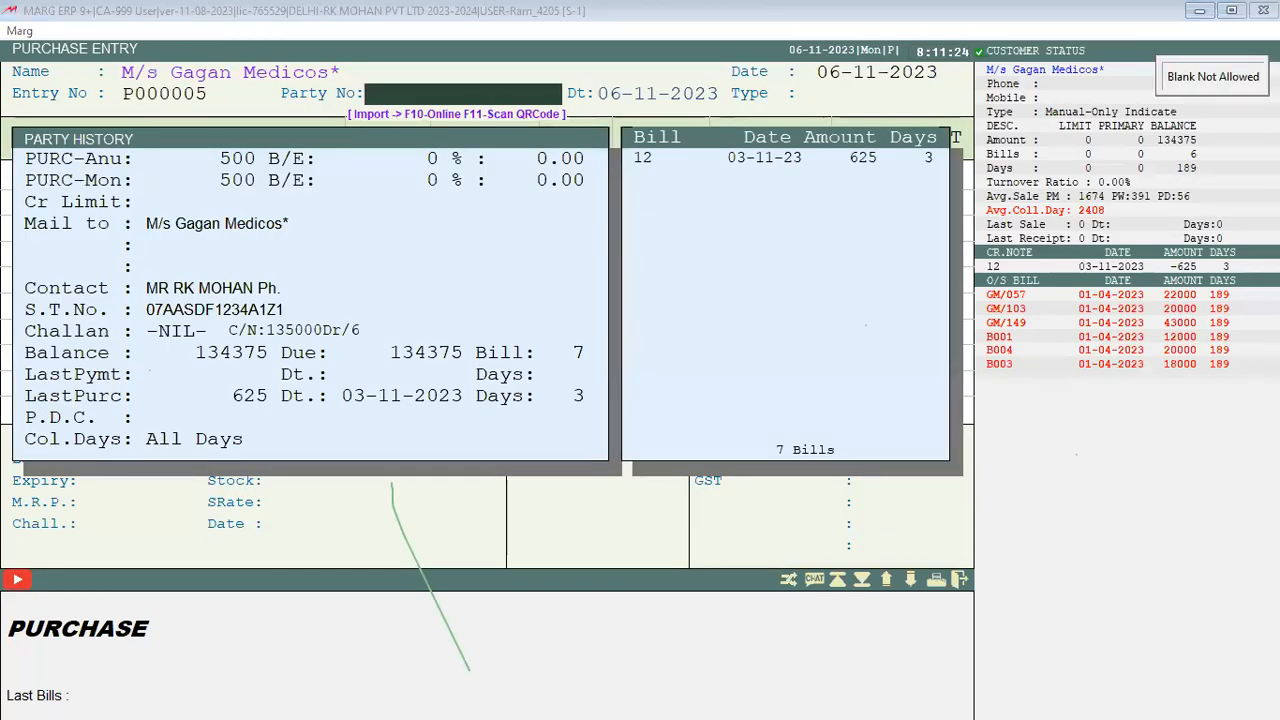
pyautogui.write('12')
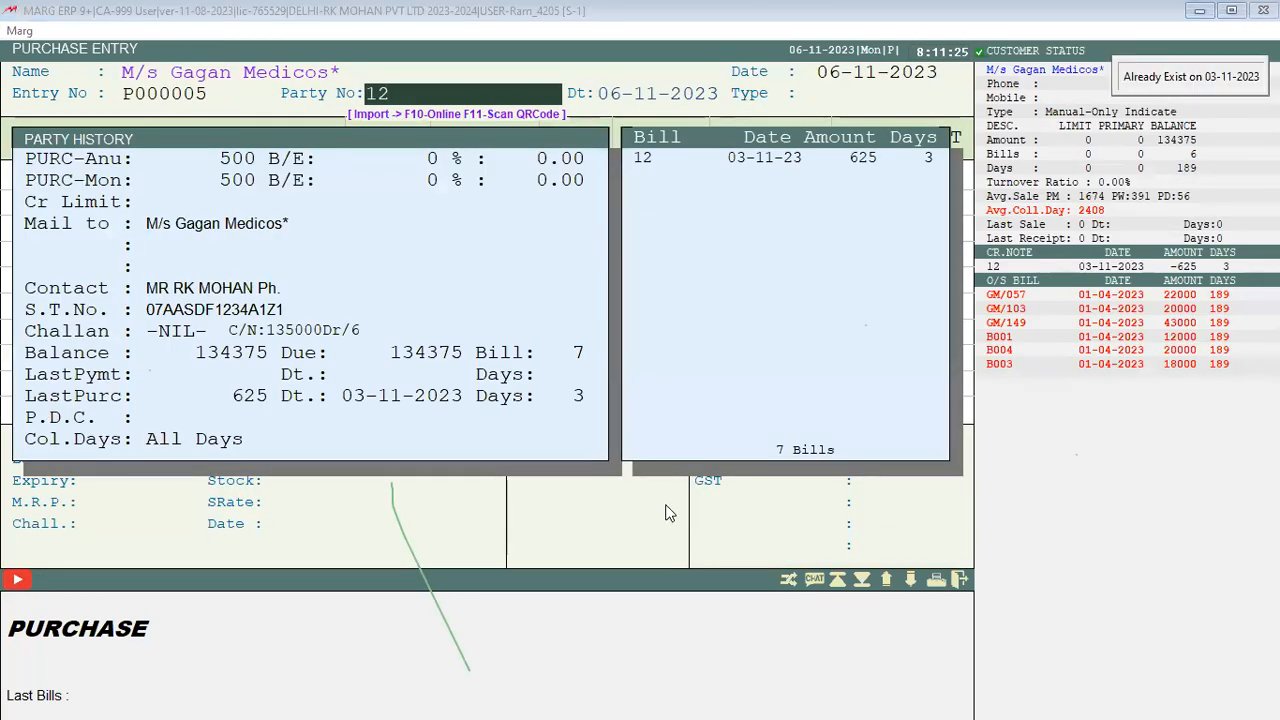
pyautogui.press('Return')
pyautogui.press('Return')
pyautogui.press('Return')
pyautogui.press('Return')
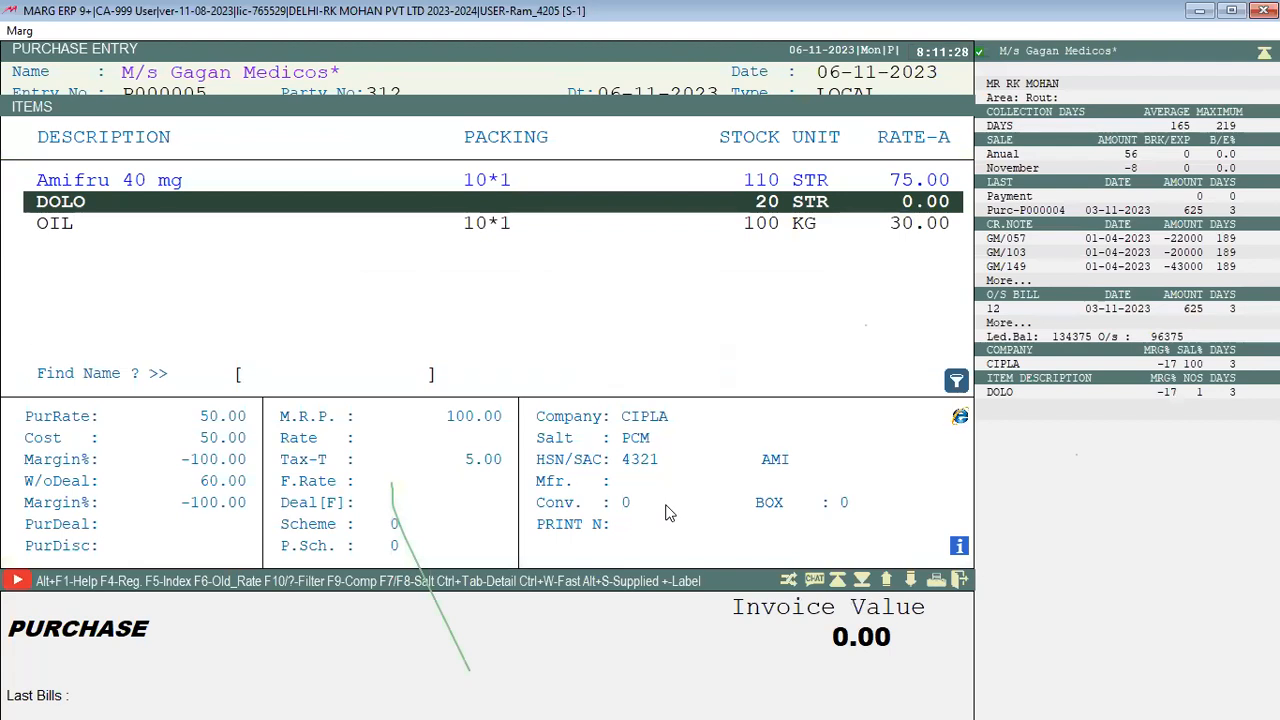
# Step: Add DOLO to the purchase entry without a batch and set its quantity to 1
pyautogui.press('Return')
pyautogui.press('Return')
pyautogui.press('Return')
pyautogui.press('Return')
pyautogui.press('Return')
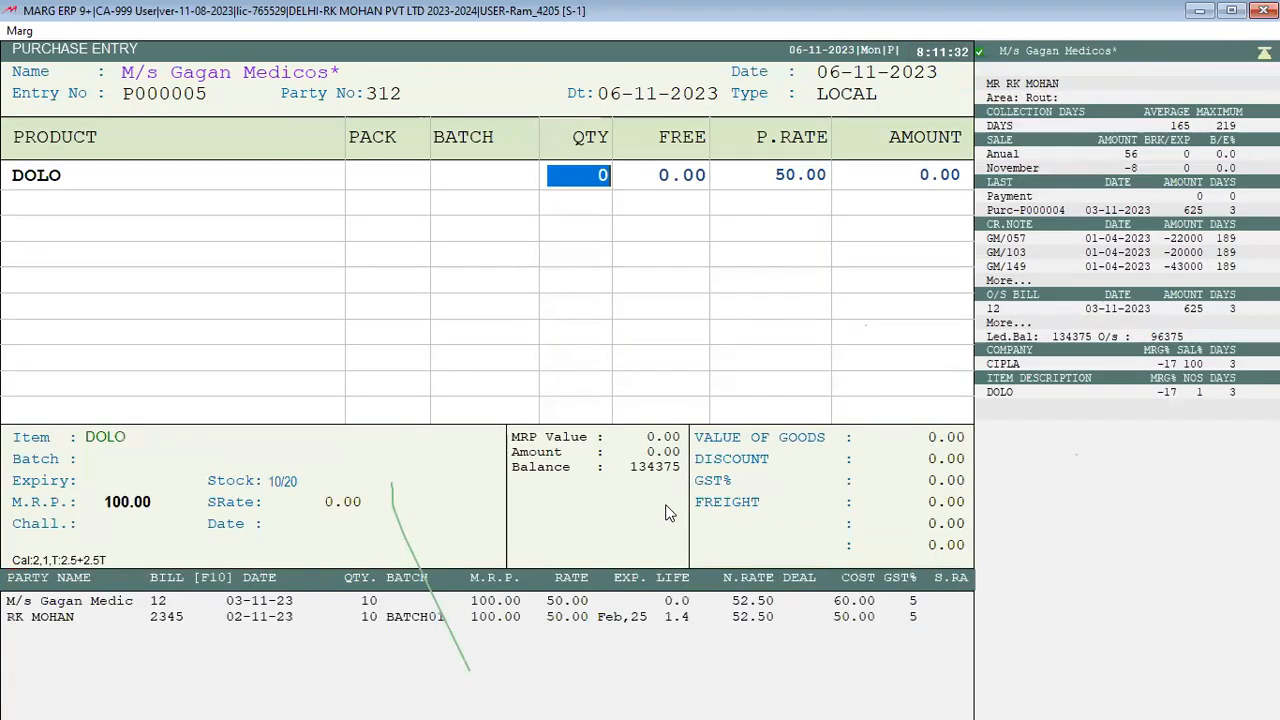
pyautogui.write('1')
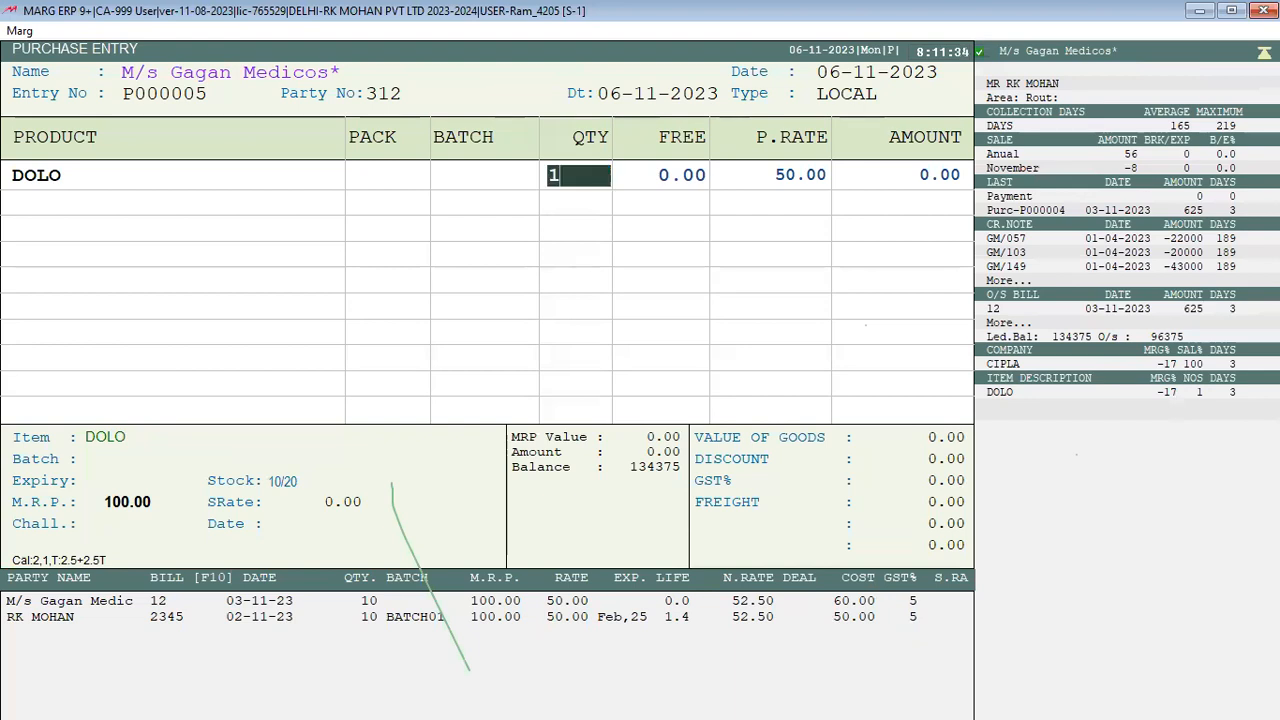
pyautogui.press('Return')
pyautogui.press('Return')
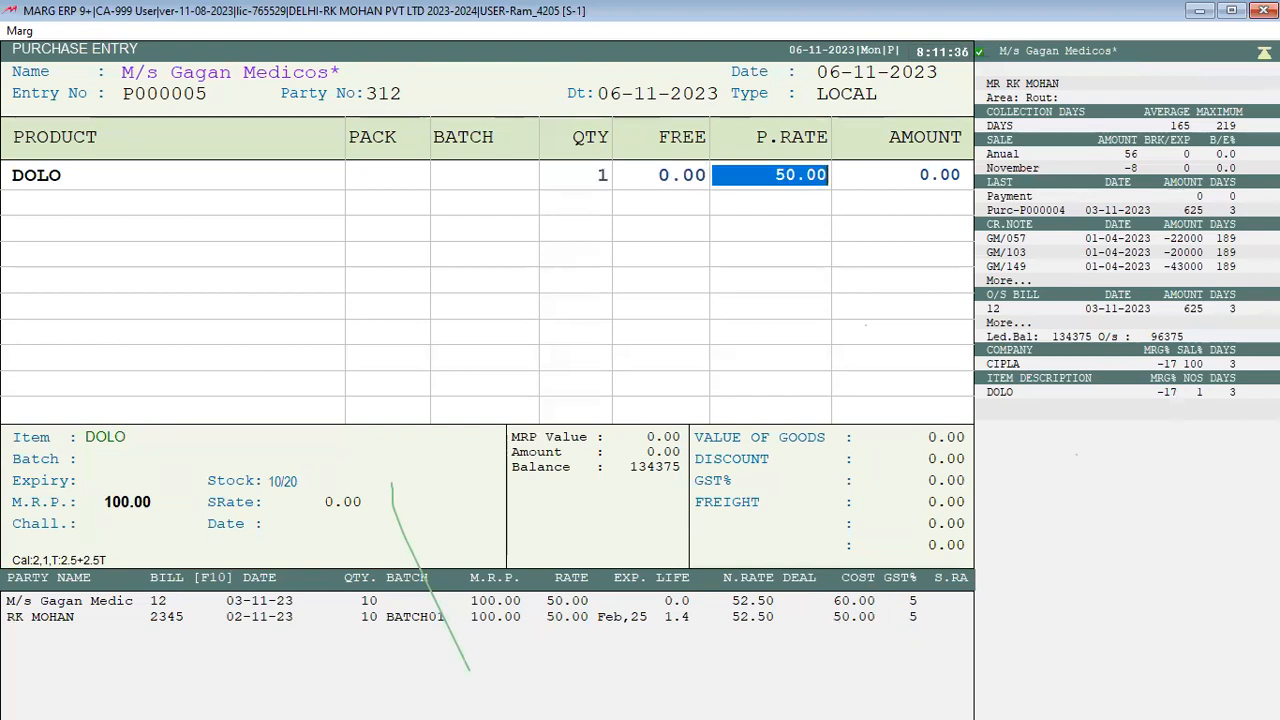
# Step: Set the DOLO purchase rate to 0 and enter an amount of 50, accepting the master details
pyautogui.write('0 .')
pyautogui.press('Return')
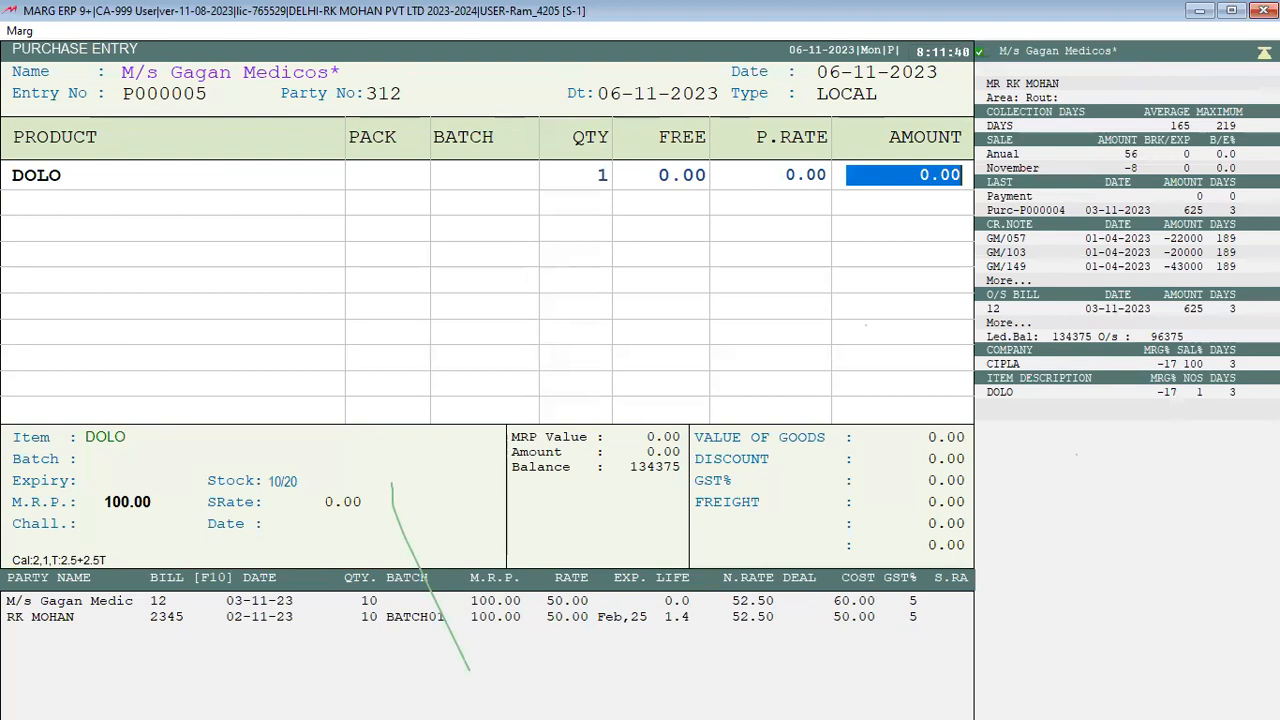
pyautogui.write('50')
pyautogui.press('Return')
pyautogui.press('Return')
pyautogui.press('Return')
pyautogui.press('Escape')
pyautogui.press('Escape')
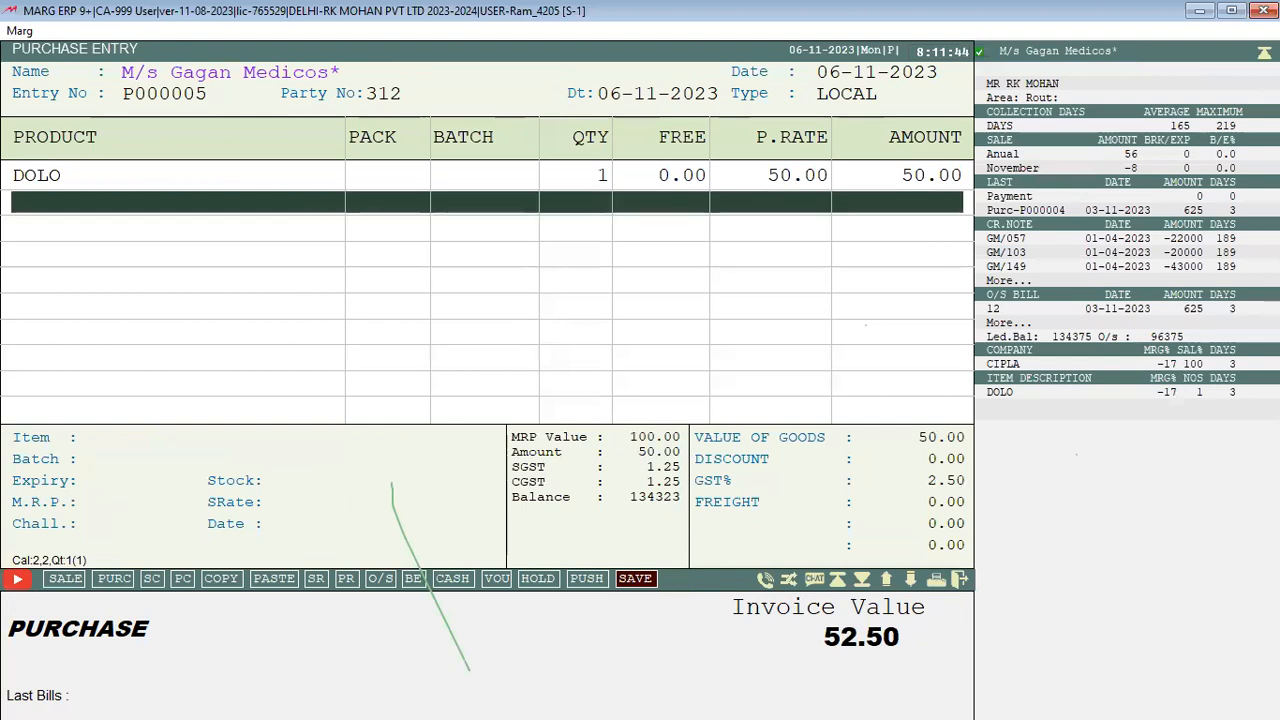
# Step: Reopen the DOLO line and change its quantity to 2 and its purchase rate to 0
pyautogui.press('Up')
pyautogui.press('Return')
pyautogui.press('Return')
pyautogui.press('Return')
pyautogui.press('Return')
pyautogui.press('Return')
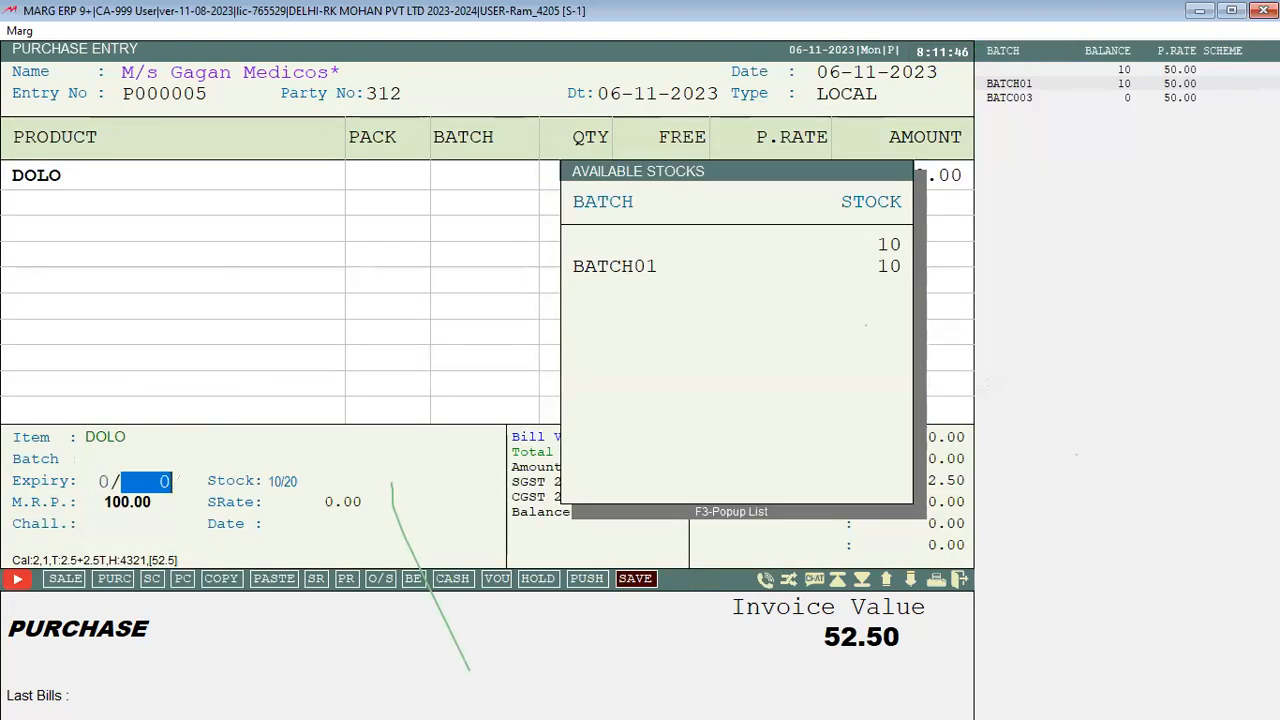
pyautogui.write('2')
pyautogui.press('Return')
pyautogui.press('Return')
pyautogui.write('0')
pyautogui.press('Return')
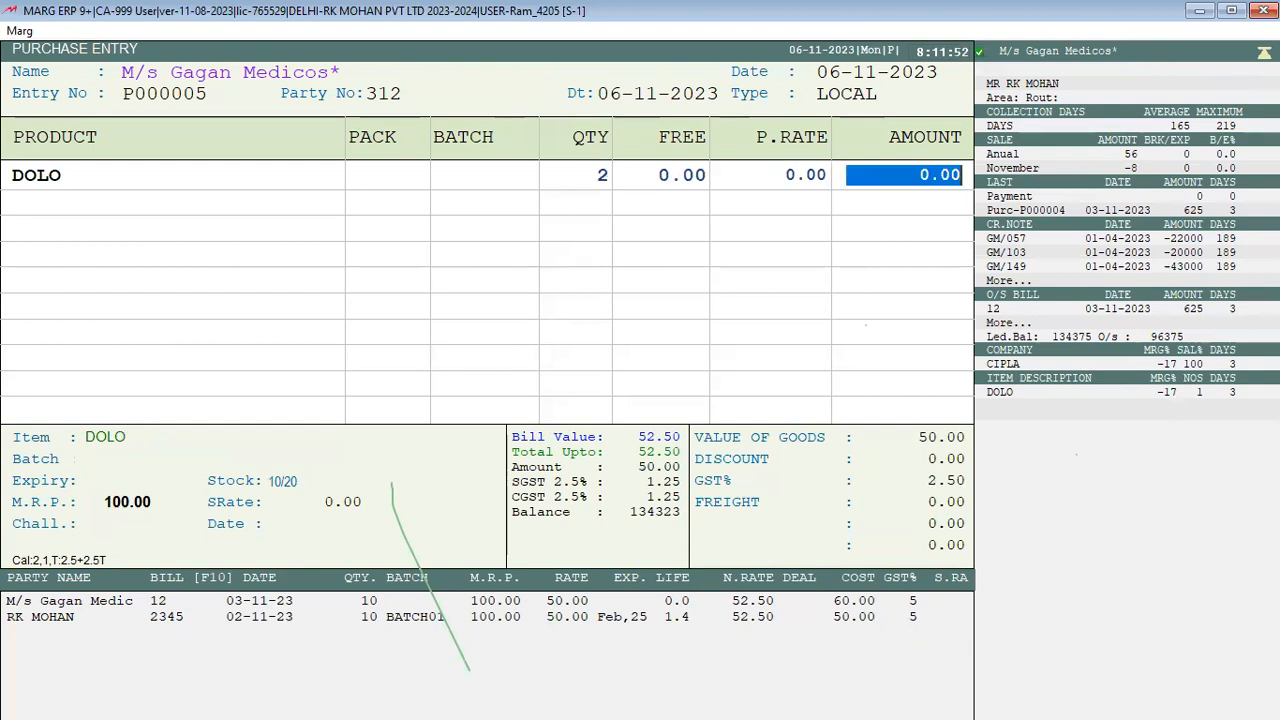
# Step: Enter 50 as the amount for the two-unit DOLO line and accept the master details
pyautogui.write('50')
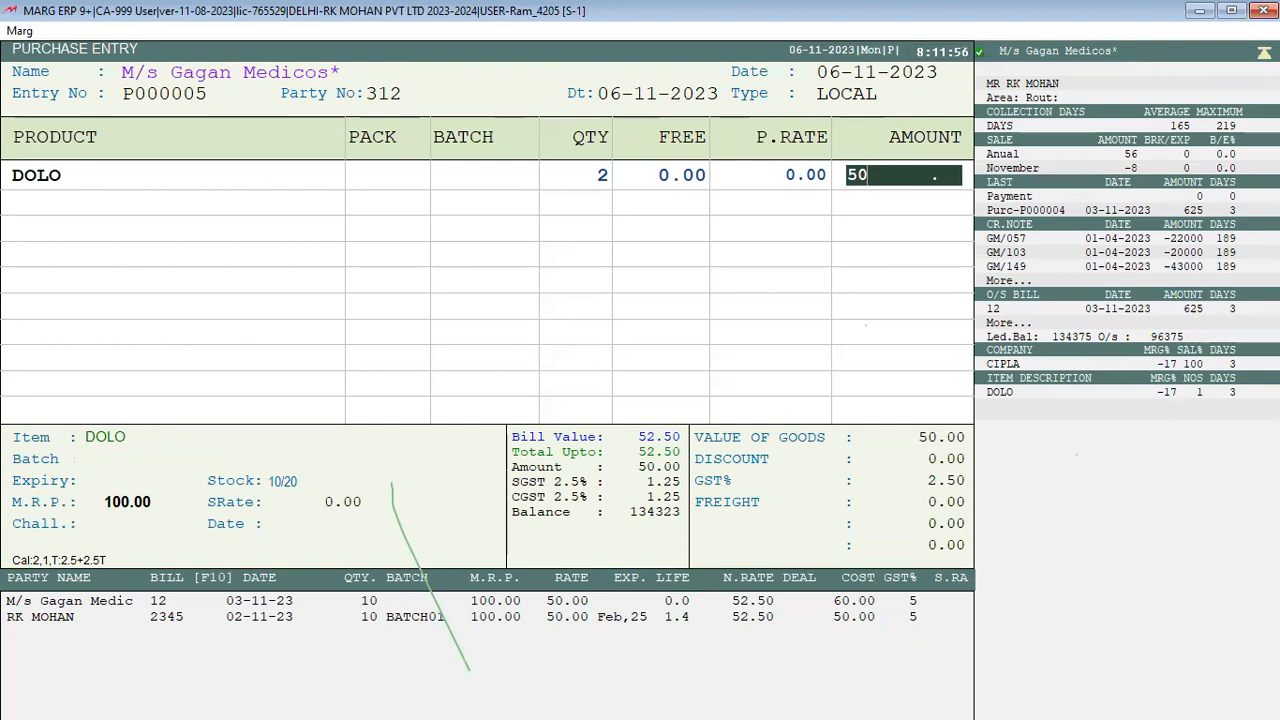
pyautogui.press('Return')
pyautogui.press('Return')
pyautogui.press('Return')
pyautogui.press('Return')
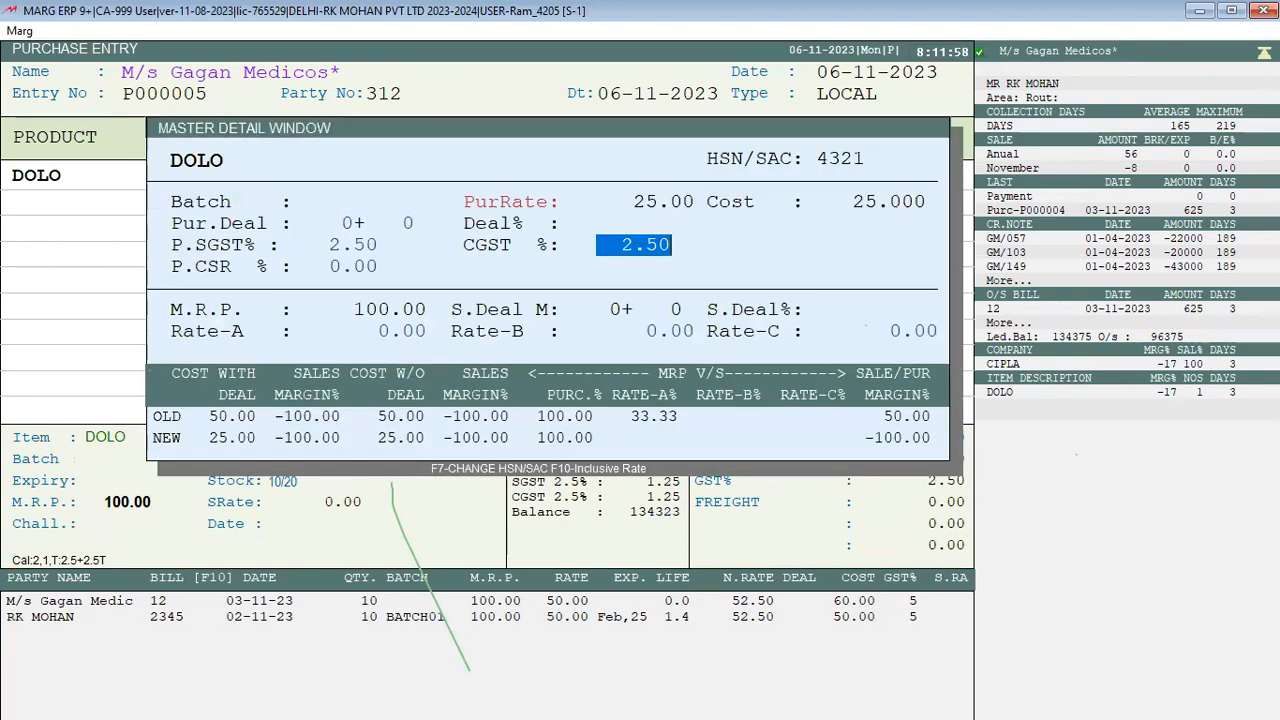
pyautogui.press('Return')
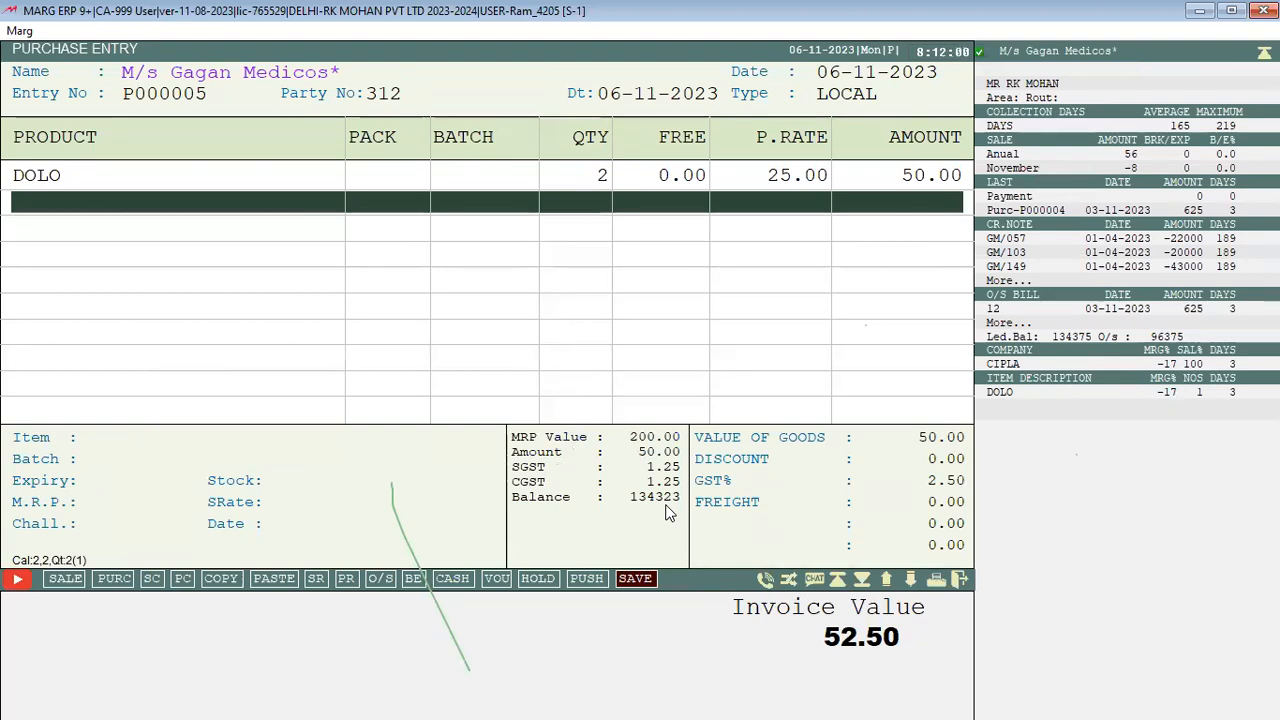
# Step: Exit the purchase entry with party bill number 312 without saving it
pyautogui.press('Escape')
pyautogui.press('Right')
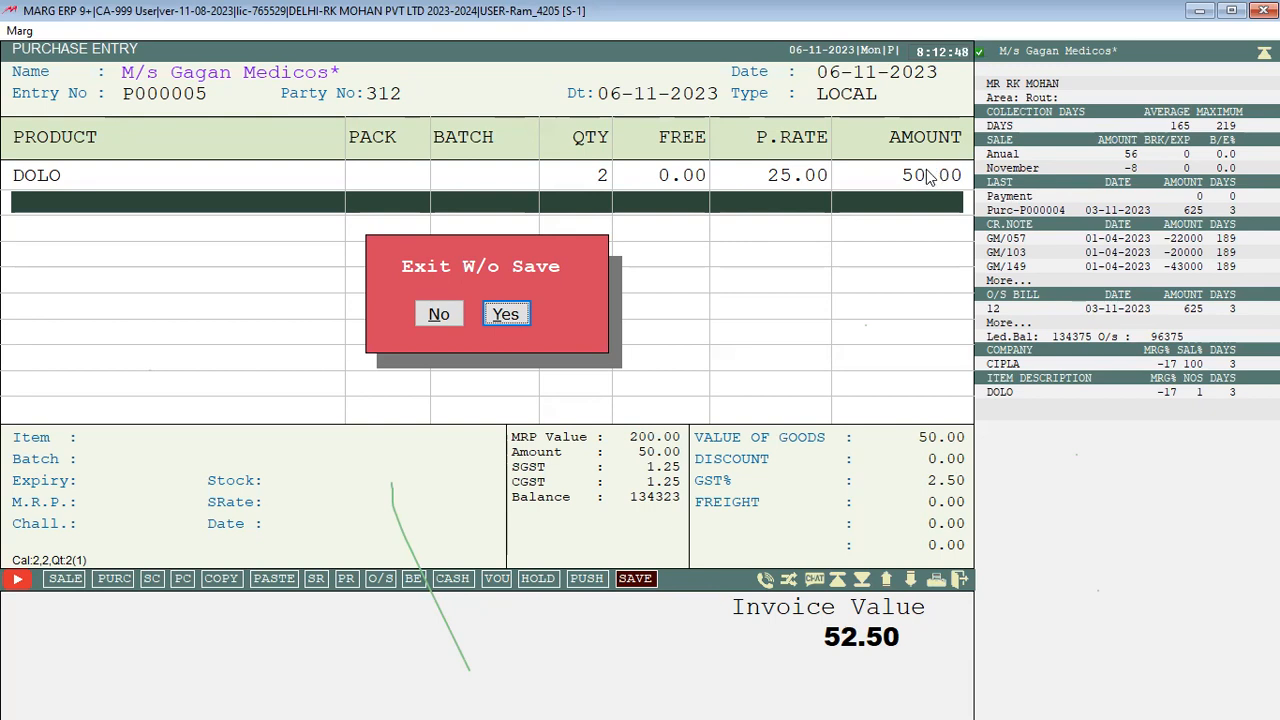
pyautogui.press('Escape')
pyautogui.press('Escape')
pyautogui.press('Right')
pyautogui.press('Return')
# Step: Start another purchase entry for M/s Gagan Medicos with party bill number 321, type LOCAL
pyautogui.press('Return')
pyautogui.press('Return')
pyautogui.write('321')
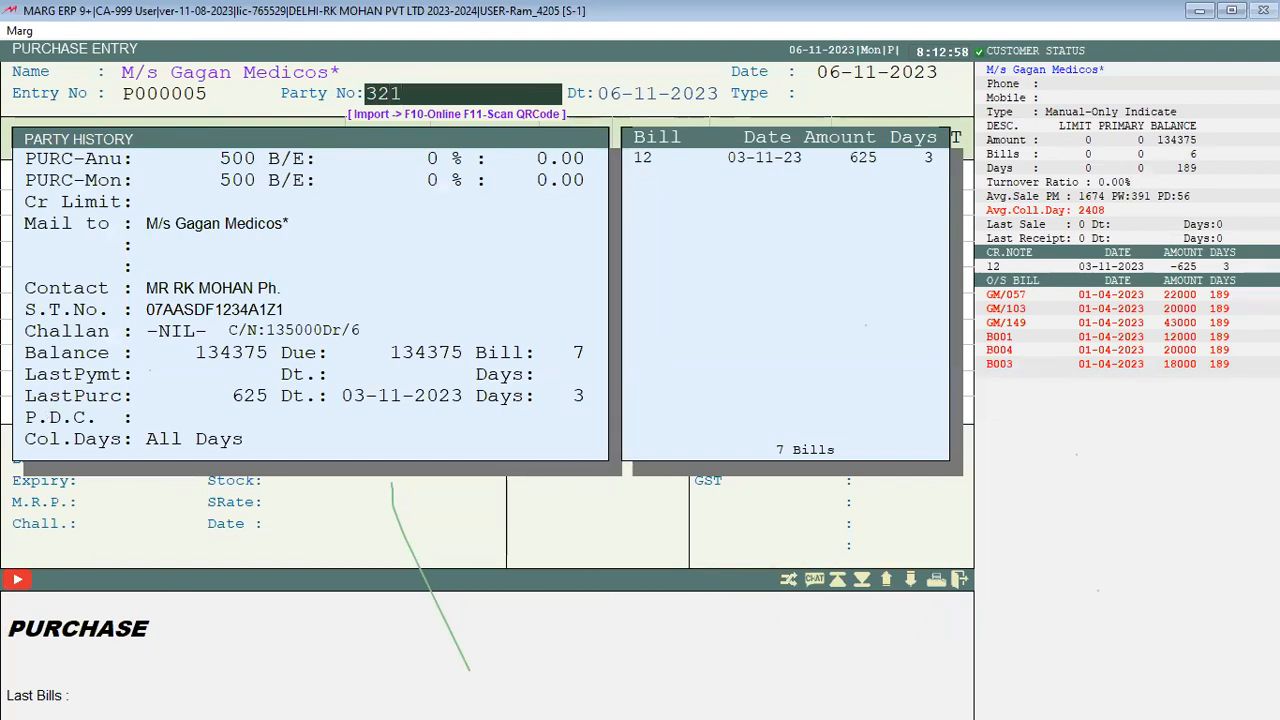
pyautogui.press('Return')
pyautogui.press('Return')
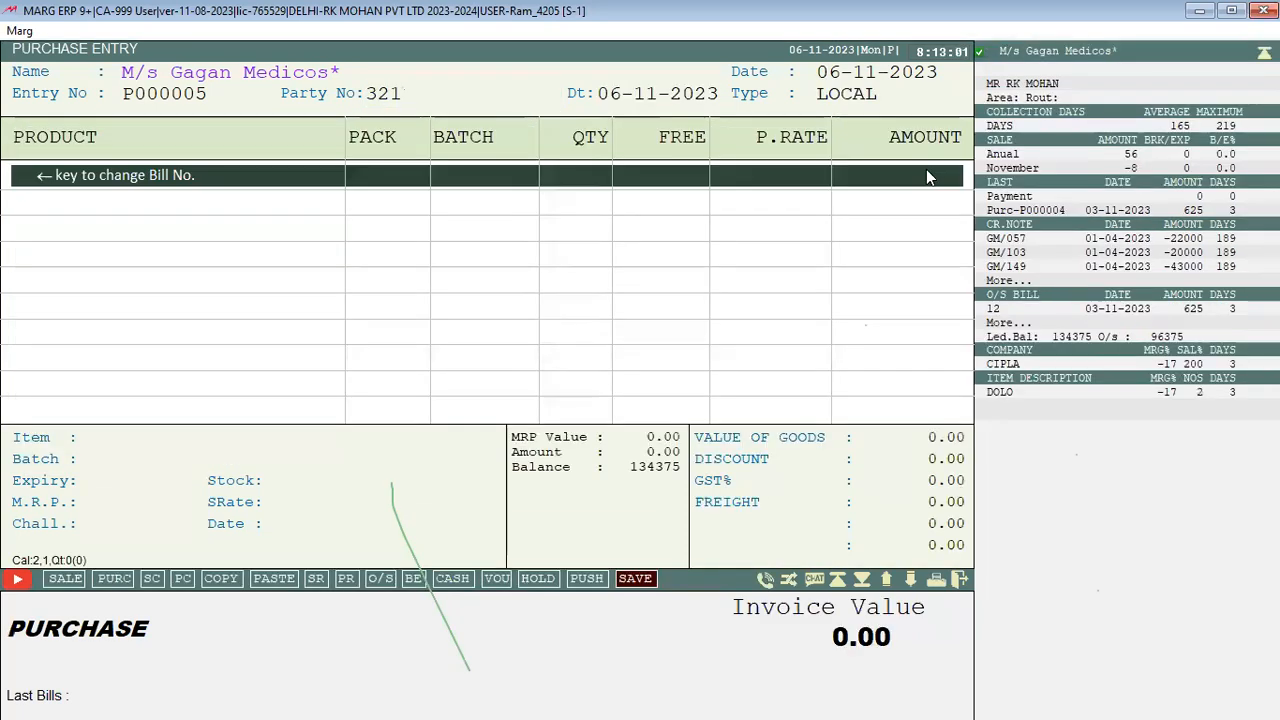
# Step: Leave the empty purchase entry and return to the main screen
pyautogui.press('Escape')
pyautogui.press('Escape')
pyautogui.press('Escape')
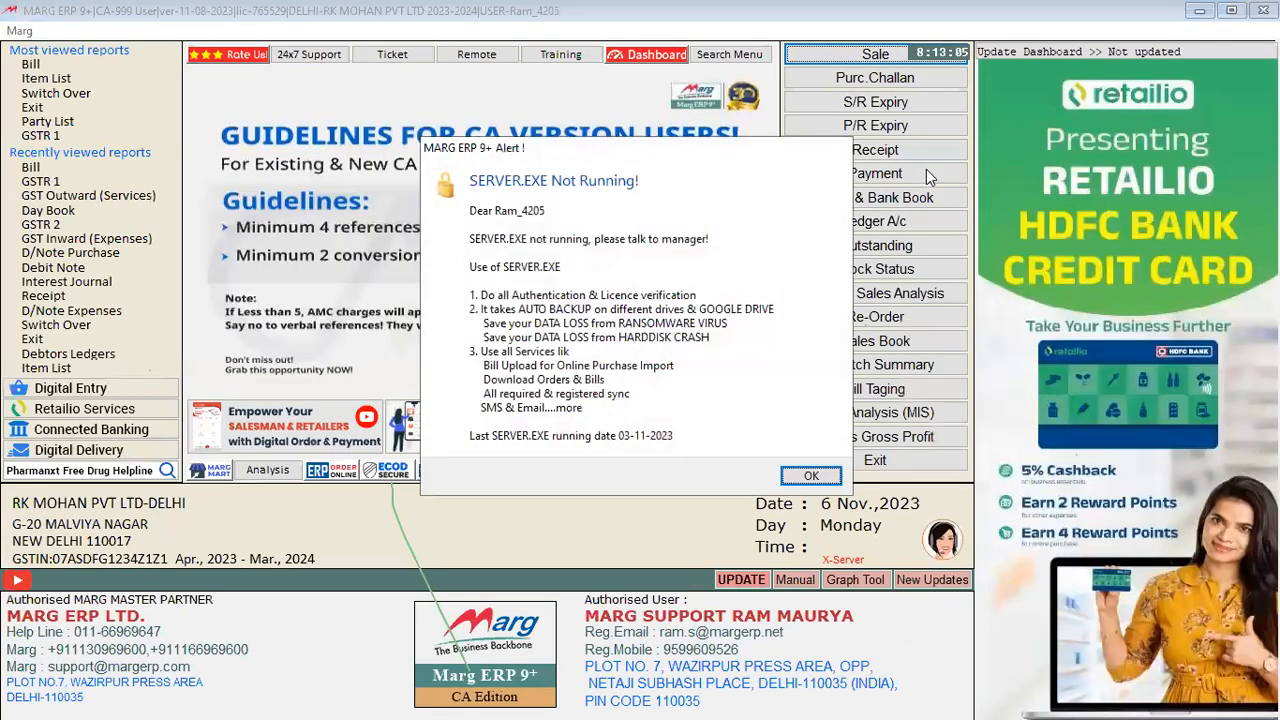
# Step: Dismiss the server alert and check the columns of a blank purchase entry
pyautogui.click(811, 477)
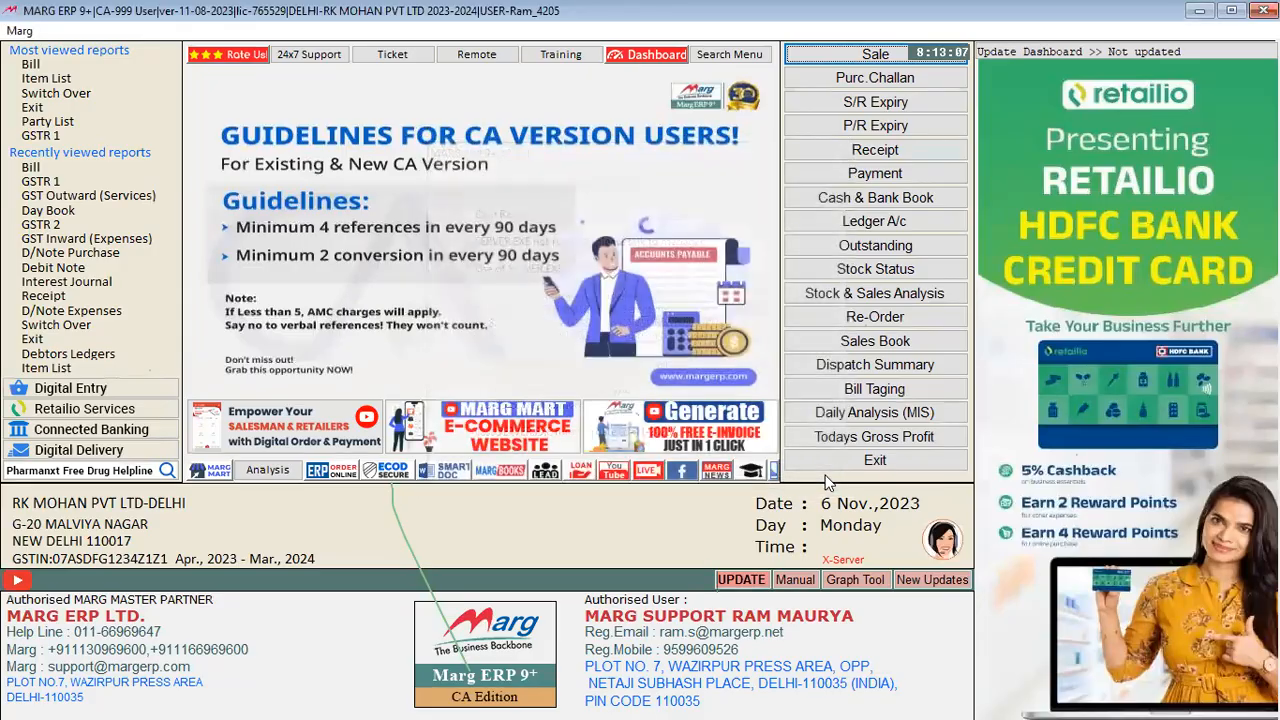
pyautogui.hotkey('alt', 'F2')
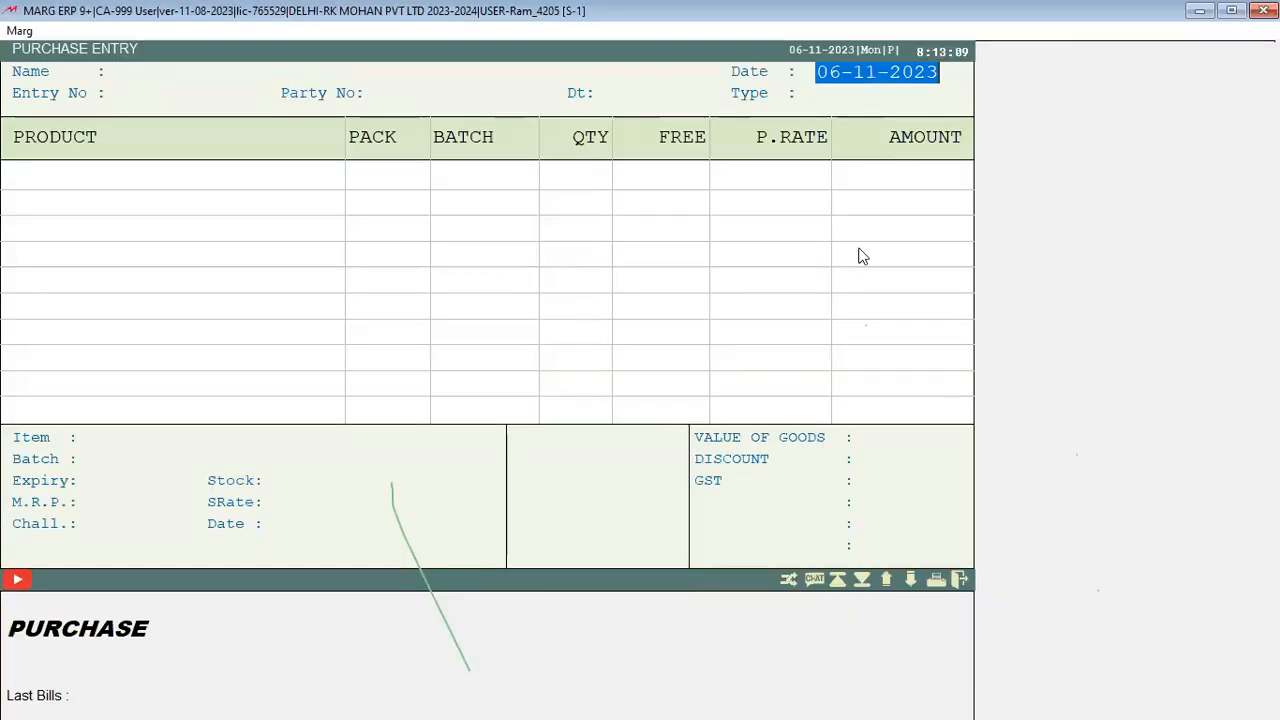
pyautogui.press('Escape')
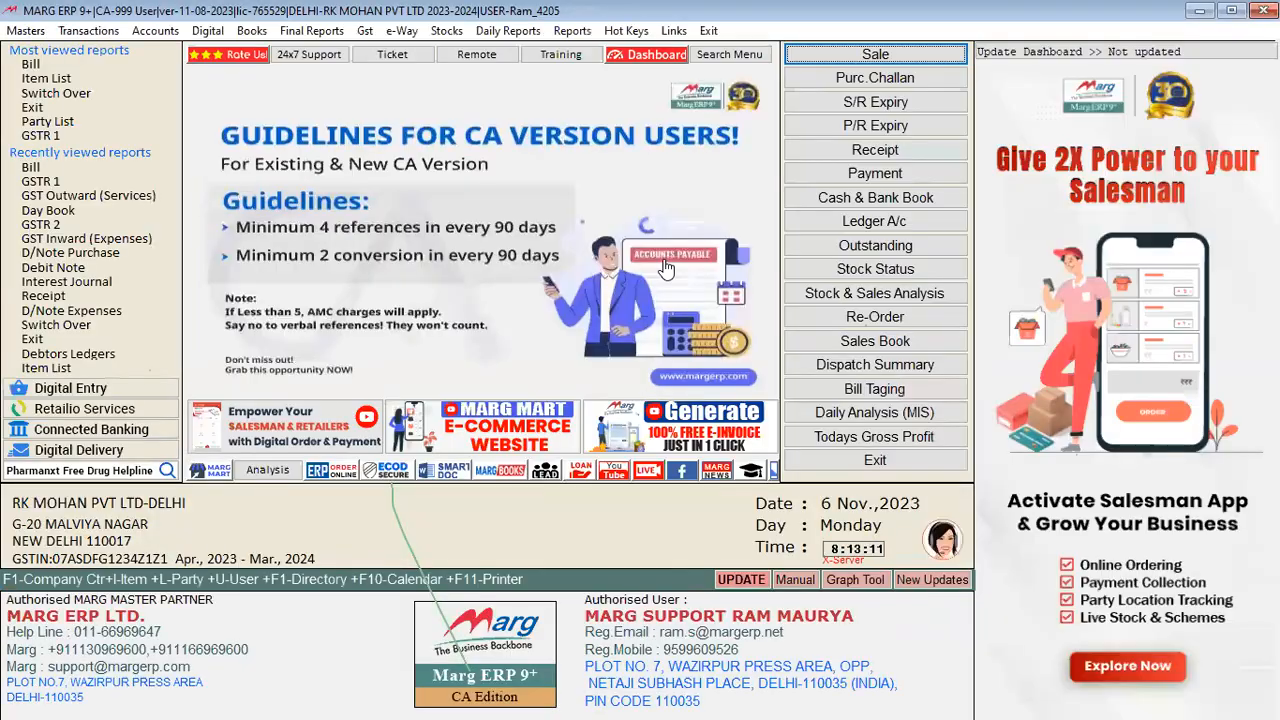
# Step: Open the Control Room in the setups
pyautogui.hotkey('ctrl', 'F11')
pyautogui.press('i')
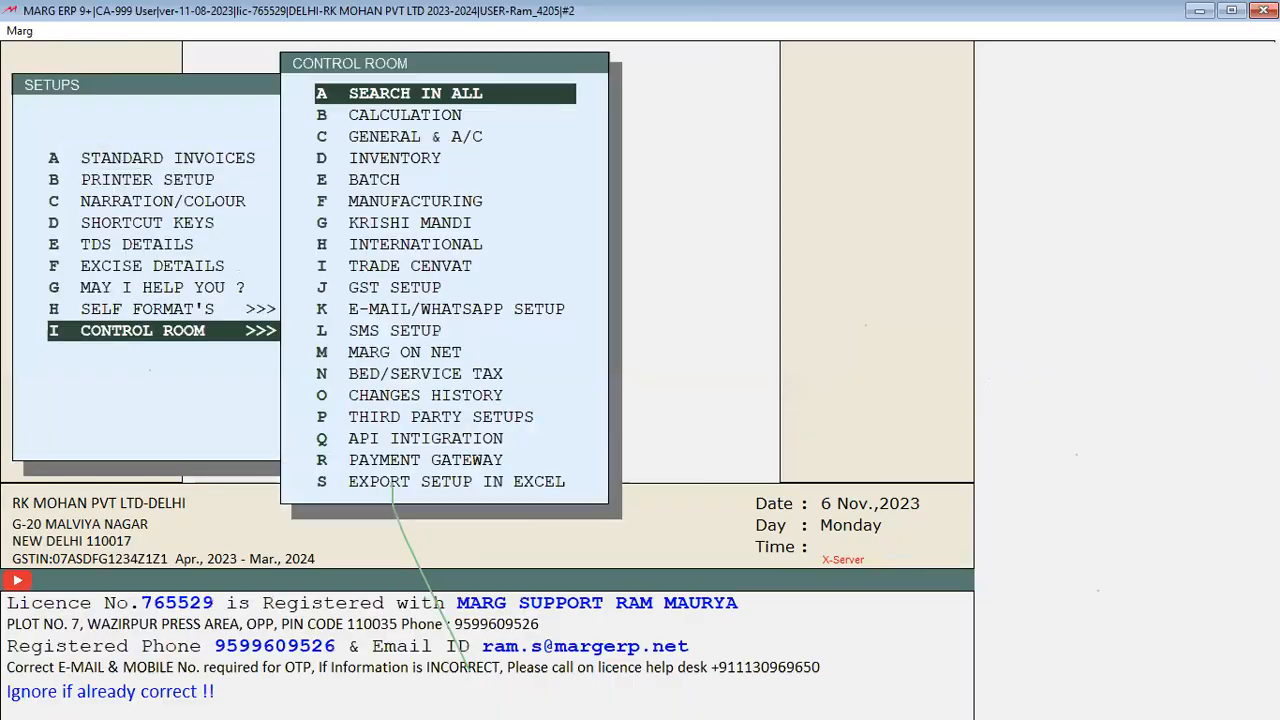
# Step: Try to search all controls for ITEM DICOUNT
pyautogui.press('Return')
pyautogui.write('R')
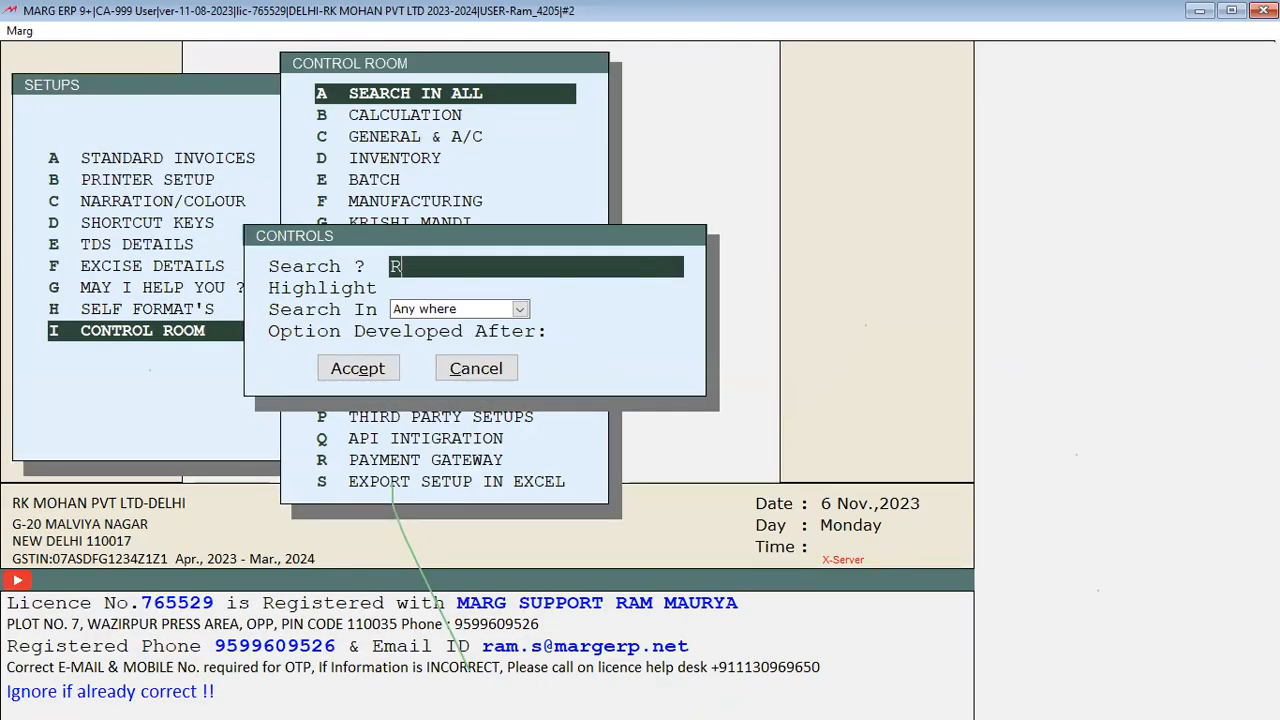
pyautogui.press('BackSpace')
pyautogui.write('D')
pyautogui.press('BackSpace')
pyautogui.write('ITEM S')
pyautogui.press('BackSpace')
pyautogui.write('DICOUNT')
pyautogui.press('Return')
pyautogui.press('Return')
pyautogui.press('Return')
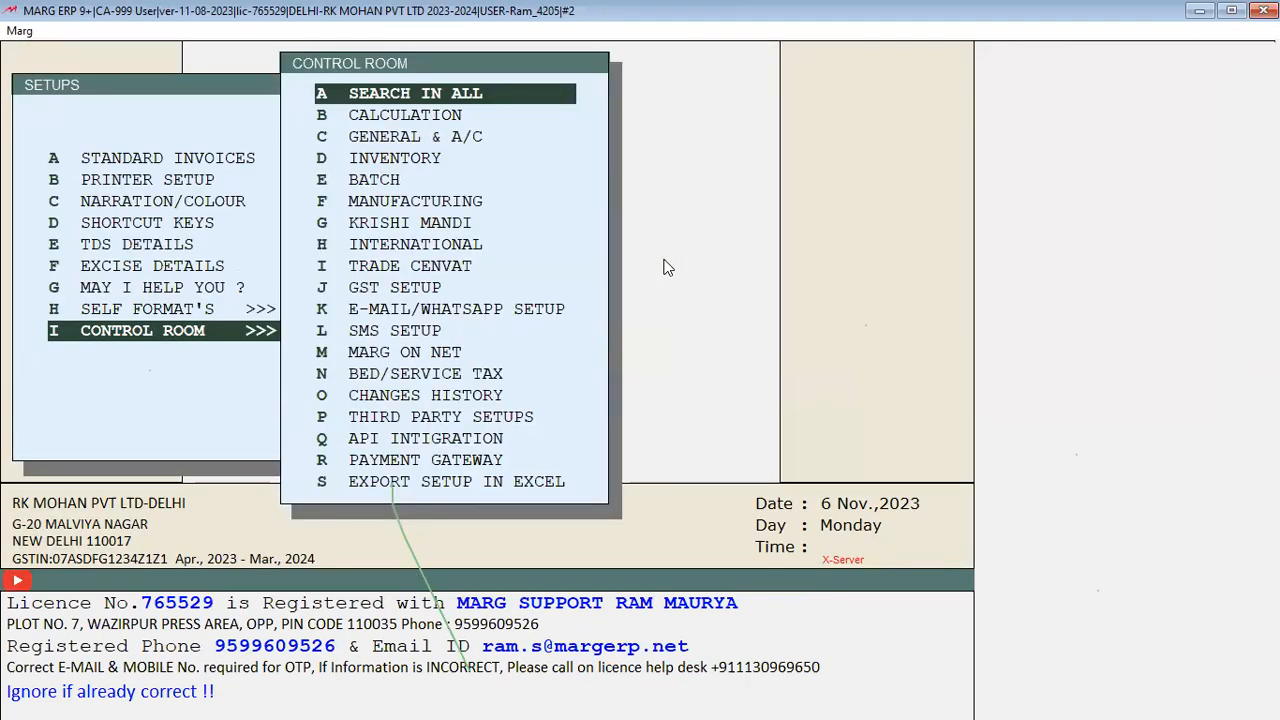
# Step: Search all controls for ITEM DISCOUNT and open the matching settings
pyautogui.press('Return')
pyautogui.write('ITE')
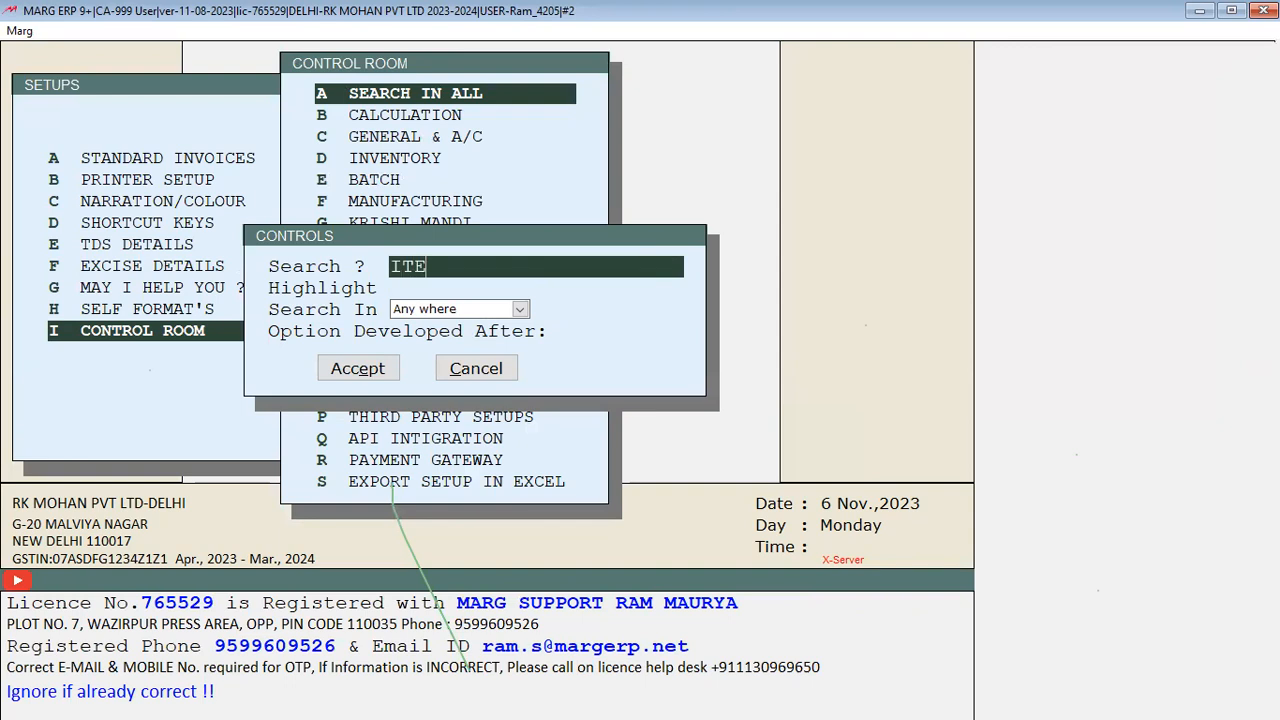
pyautogui.write('M DISCOUNT')
pyautogui.press('Return')
pyautogui.press('Return')
pyautogui.press('Return')
pyautogui.press('Return')
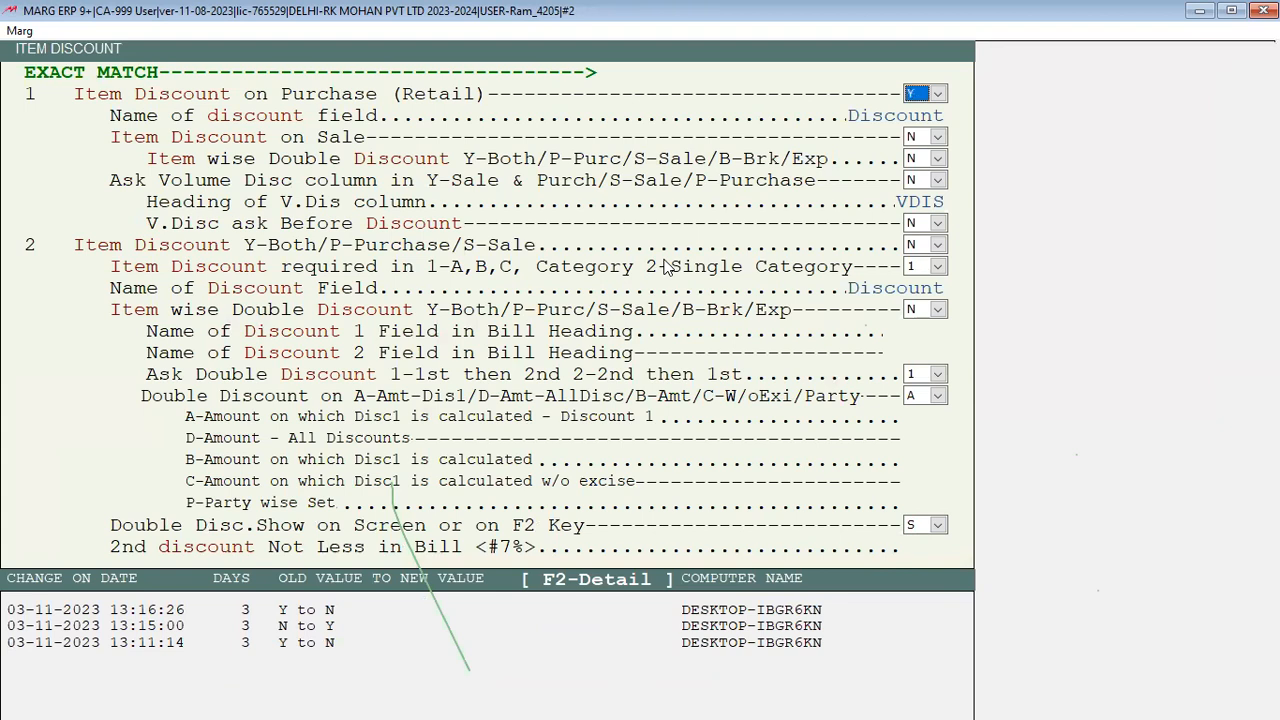
# Step: Set the second Item Discount option (Y-Both/P-Purchase/S-Sale) to Y and save the changes
pyautogui.press('Return')
pyautogui.press('Return')
pyautogui.press('Escape')
pyautogui.press('Right')
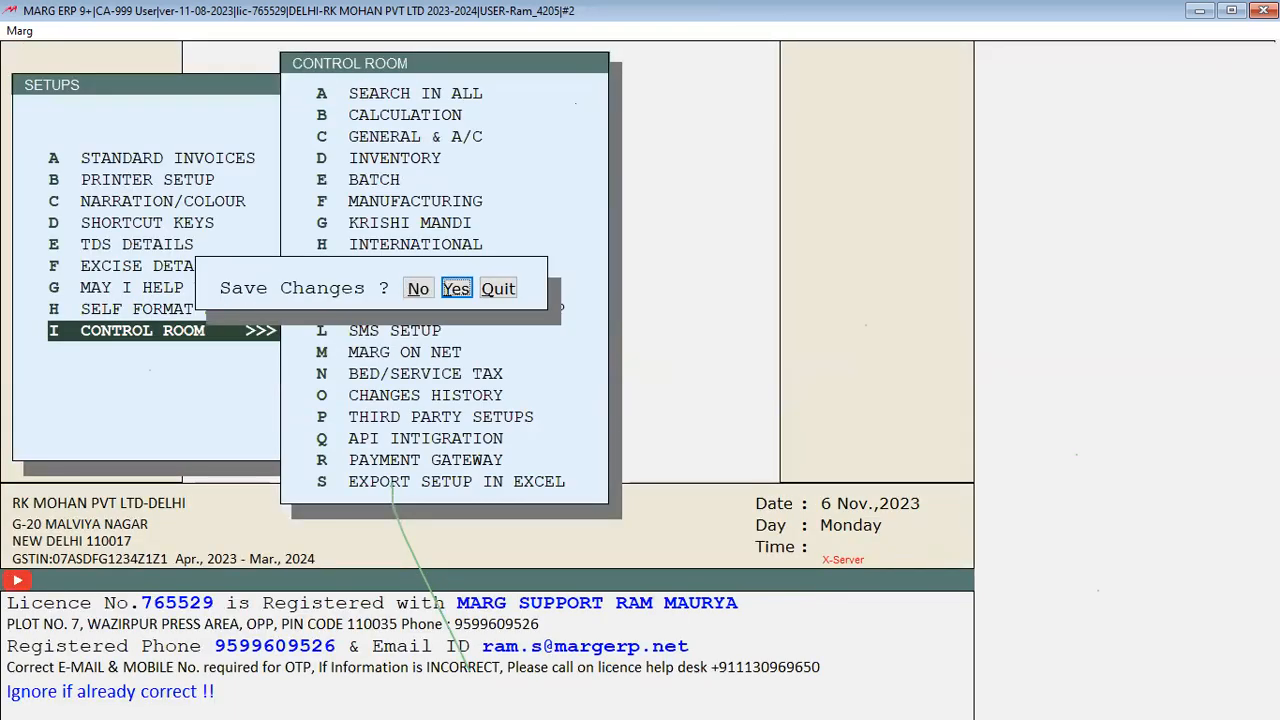
pyautogui.press('Return')
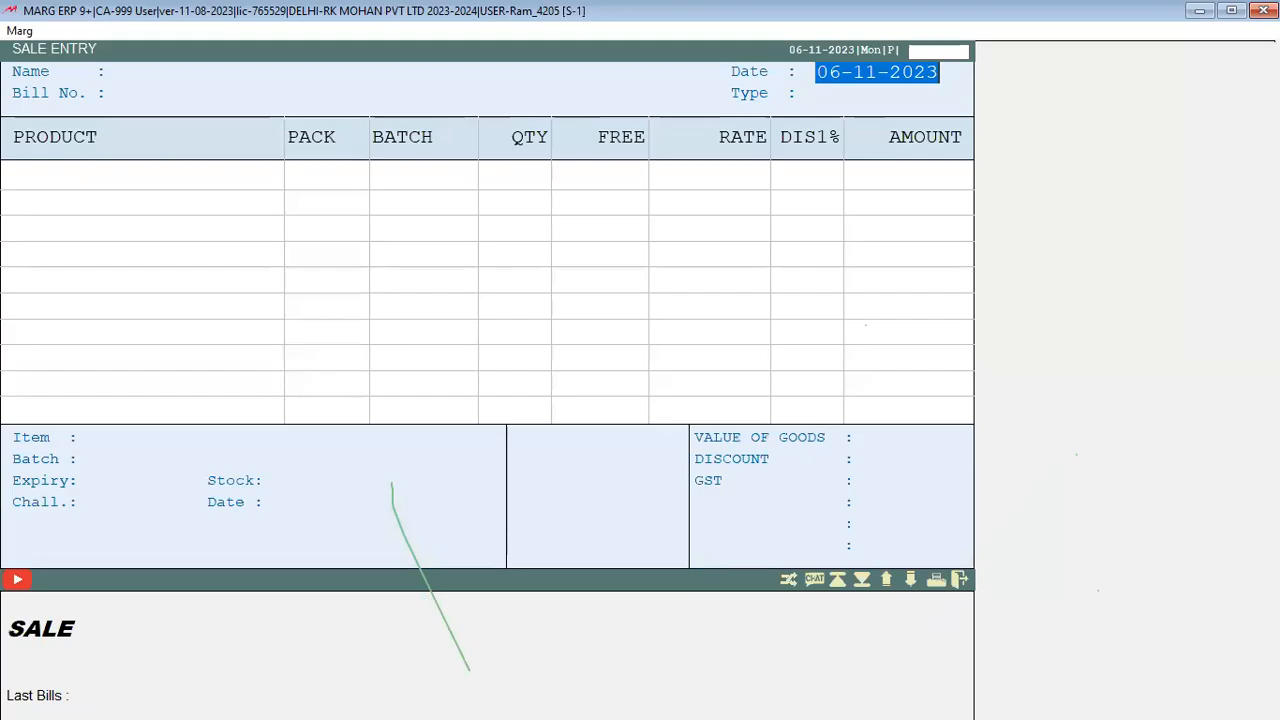
# Step: Leave the blank sale entry and start a purchase entry for M/s Gagan Medicos with party bill number 123, type LOCAL
pyautogui.press('Escape')
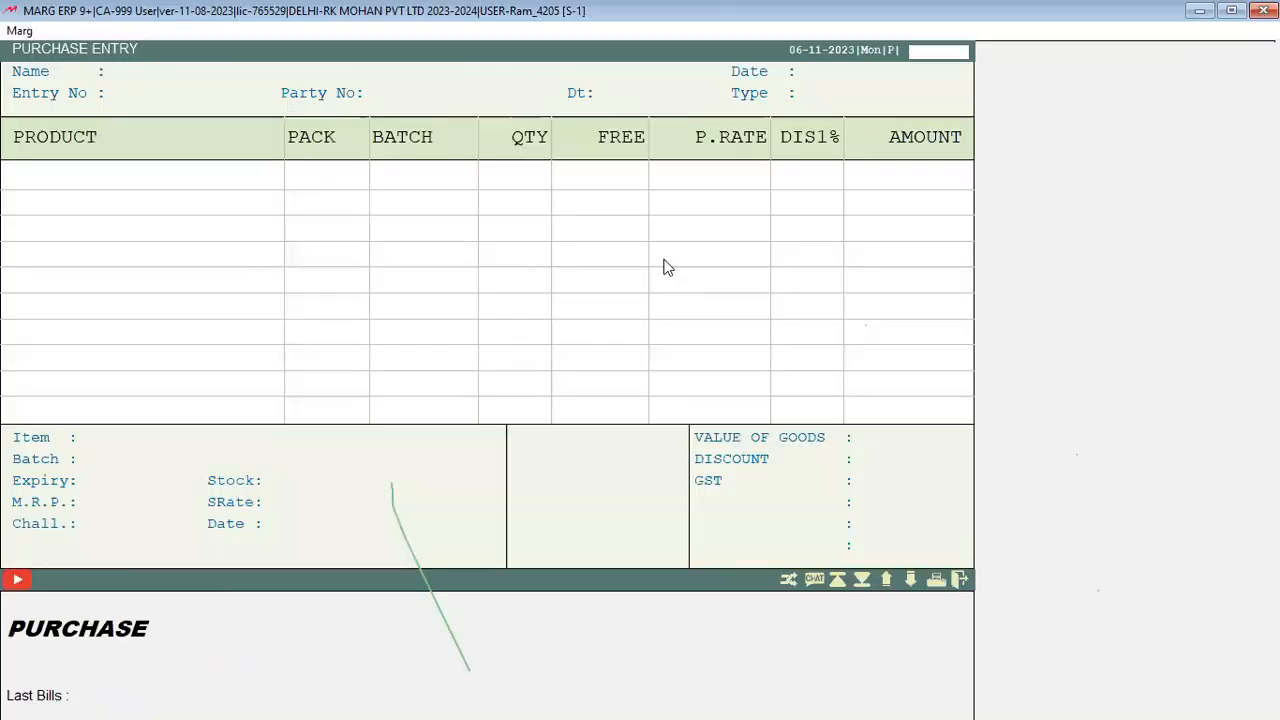
pyautogui.press('Return')
pyautogui.press('Return')
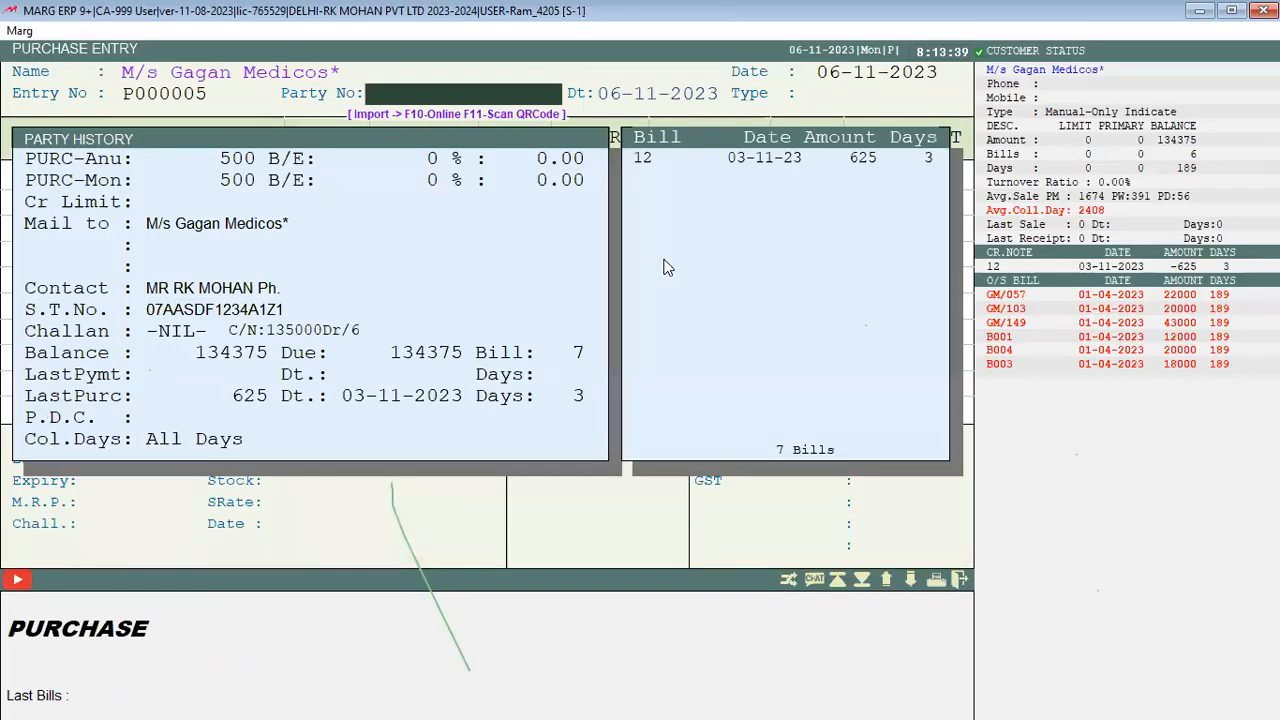
pyautogui.write('123')
pyautogui.press('Return')
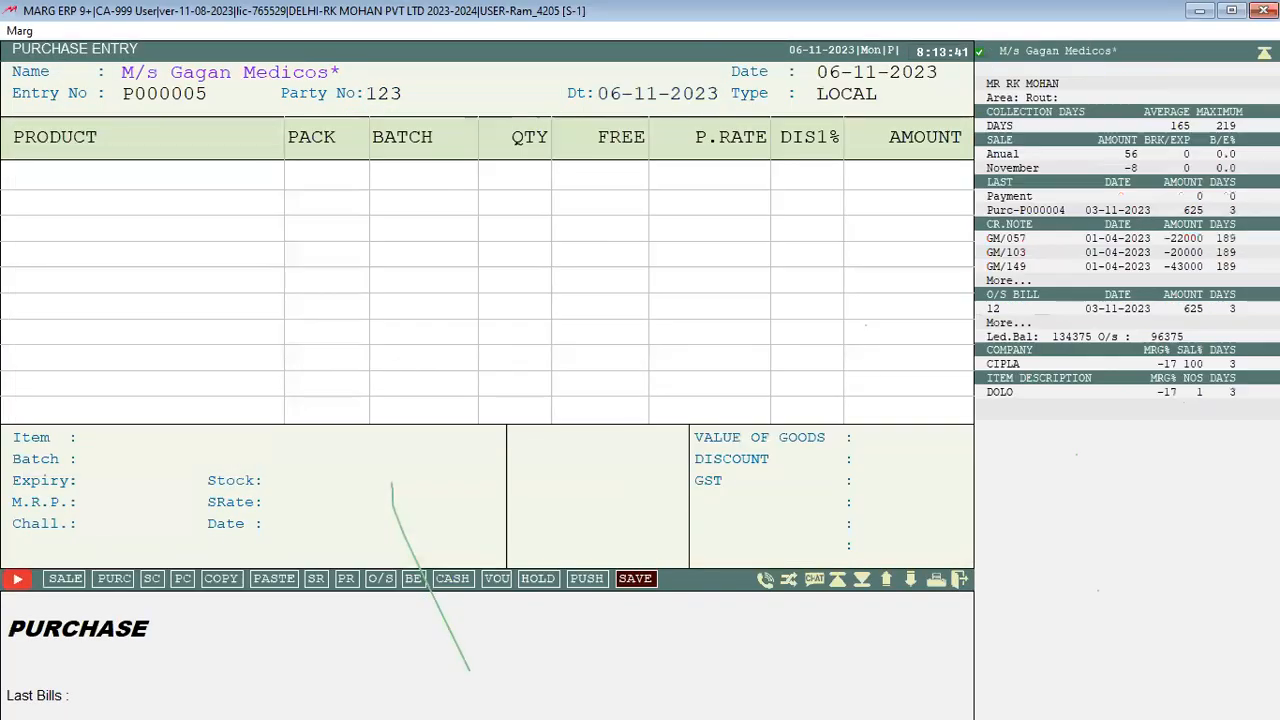
# Step: Add Amifru 40 mg from BATCH001 to the purchase entry with a quantity of 1
pyautogui.press('Return')
pyautogui.press('Return')
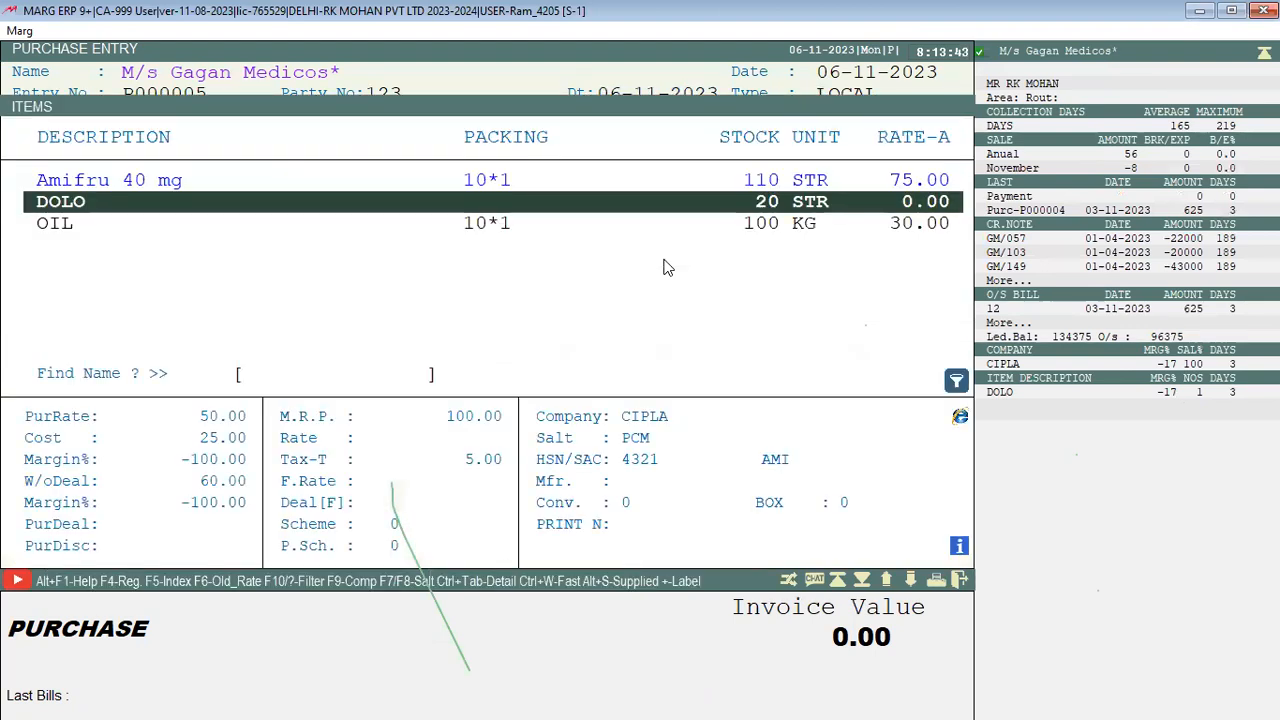
pyautogui.press('Up')
pyautogui.press('Return')
pyautogui.press('Return')
pyautogui.press('Return')
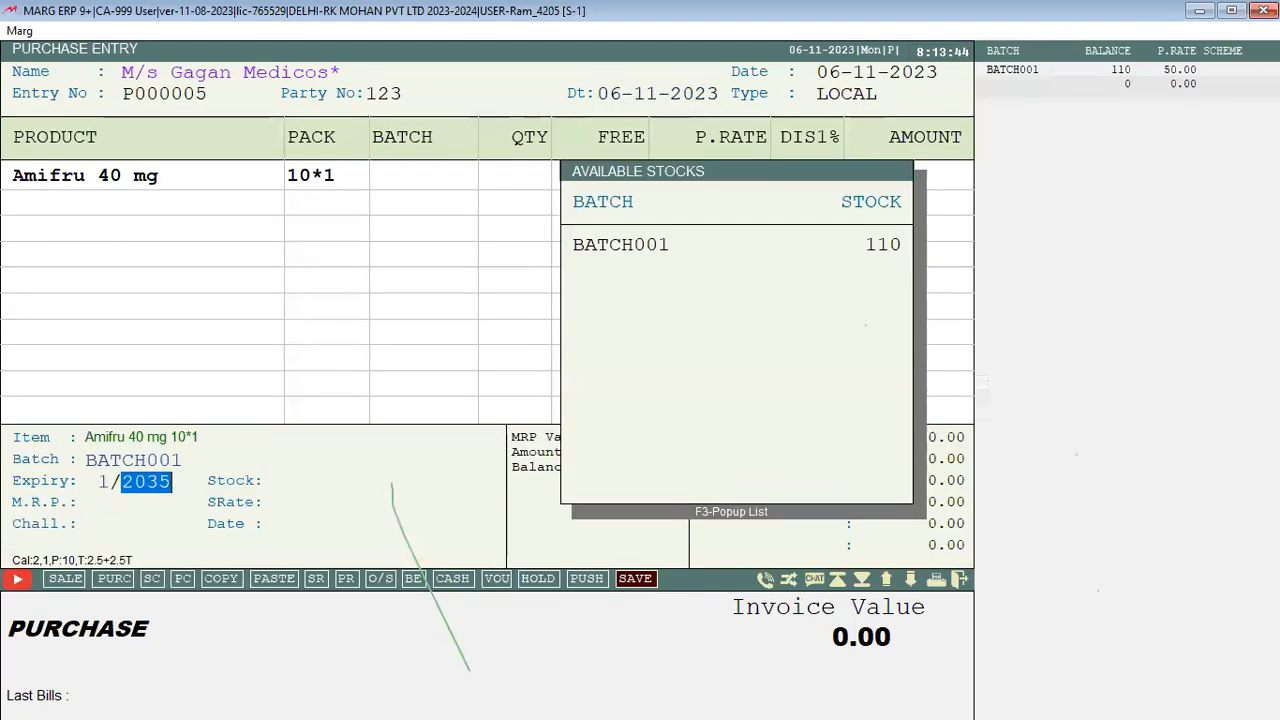
pyautogui.press('Return')
pyautogui.write('1')
pyautogui.press('Return')
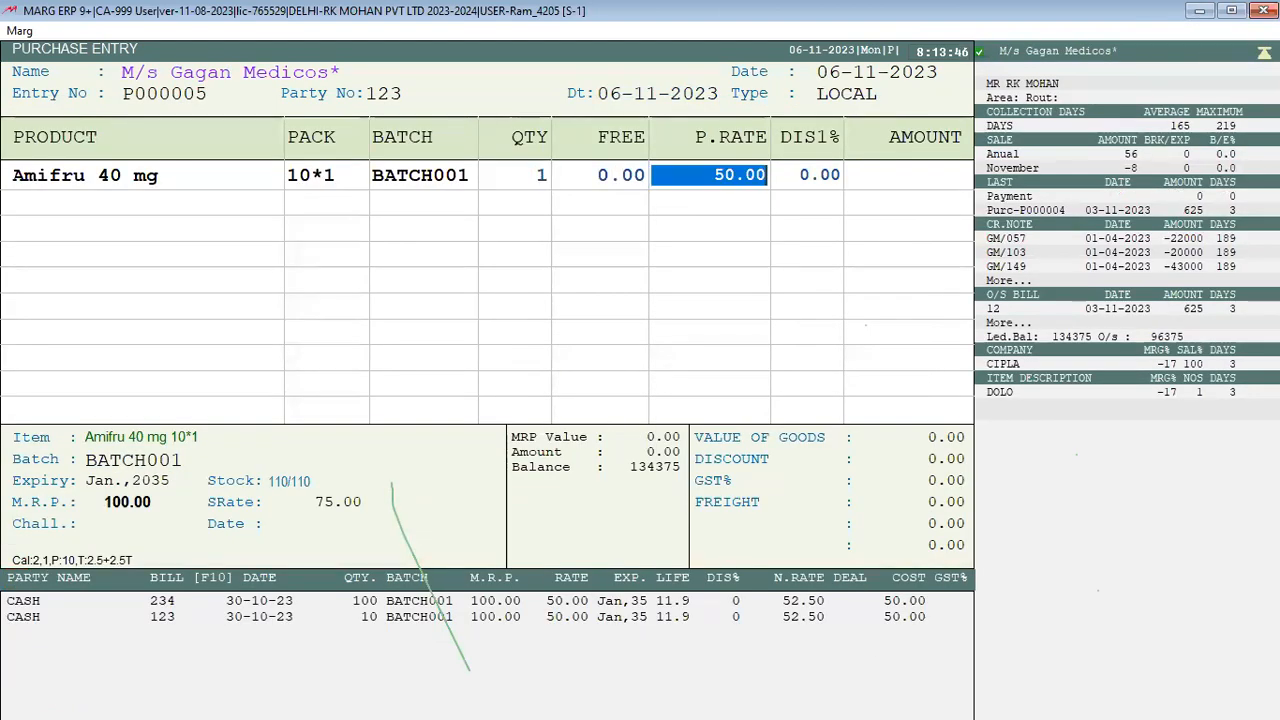
# Step: Clear the Amifru 40 mg line's purchase rate, accept the zero billing rate and close the master details
pyautogui.press('BackSpace')
pyautogui.press('Return')
pyautogui.press('Return')
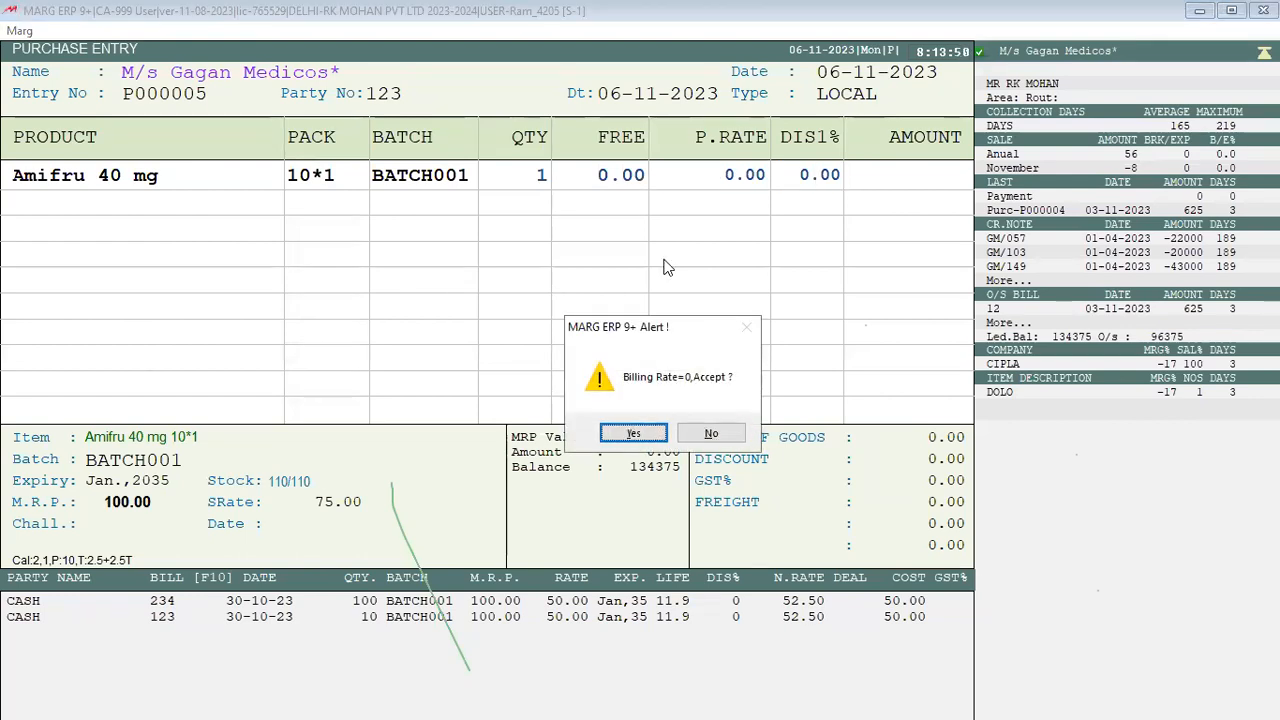
pyautogui.press('Return')
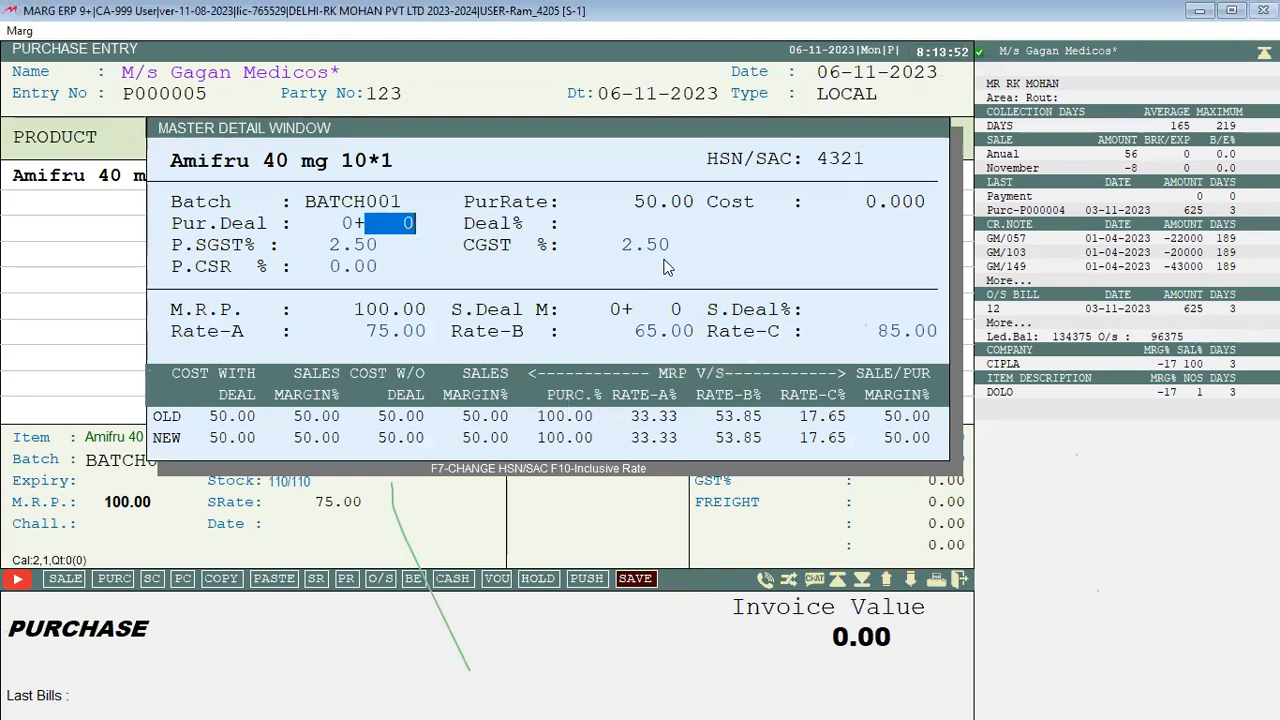
pyautogui.press('Escape')
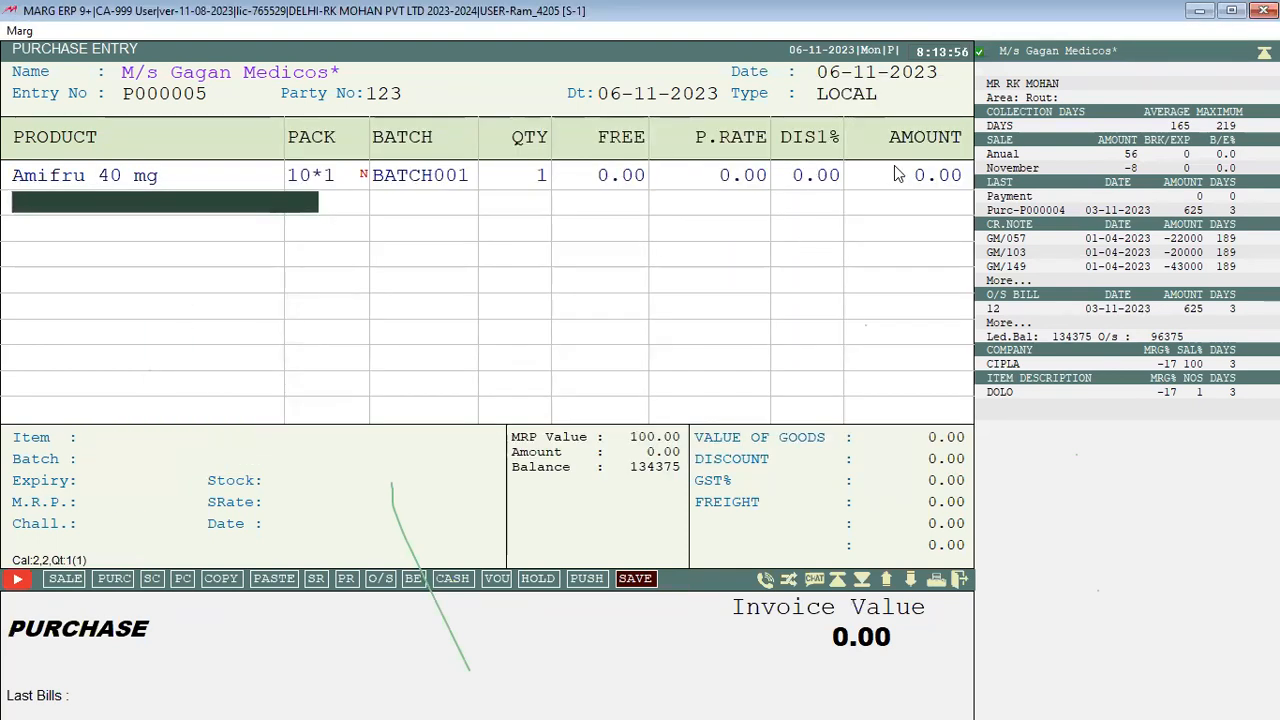
# Step: Exit the purchase entry with party bill number 123 without saving it
pyautogui.press('Escape')
pyautogui.press('Escape')
pyautogui.press('Right')
pyautogui.press('Return')
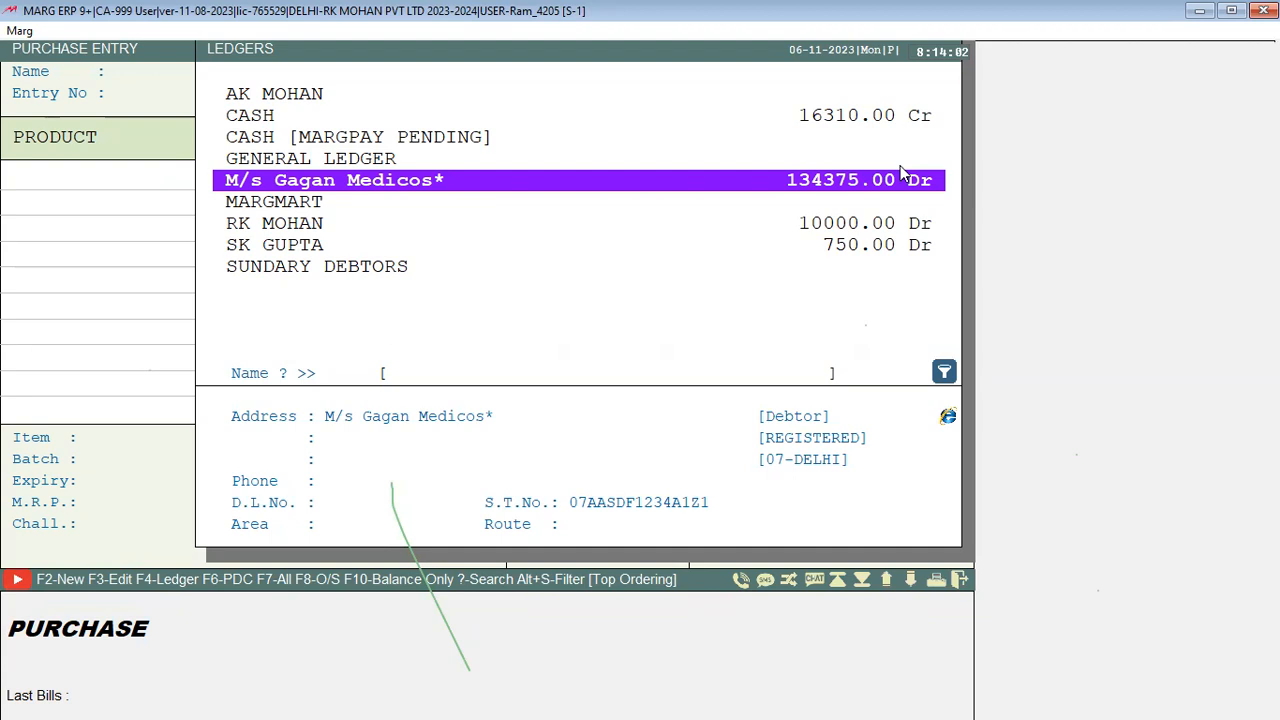
# Step: Start another purchase entry for M/s Gagan Medicos with party bill number 123, type LOCAL
pyautogui.press('Return')
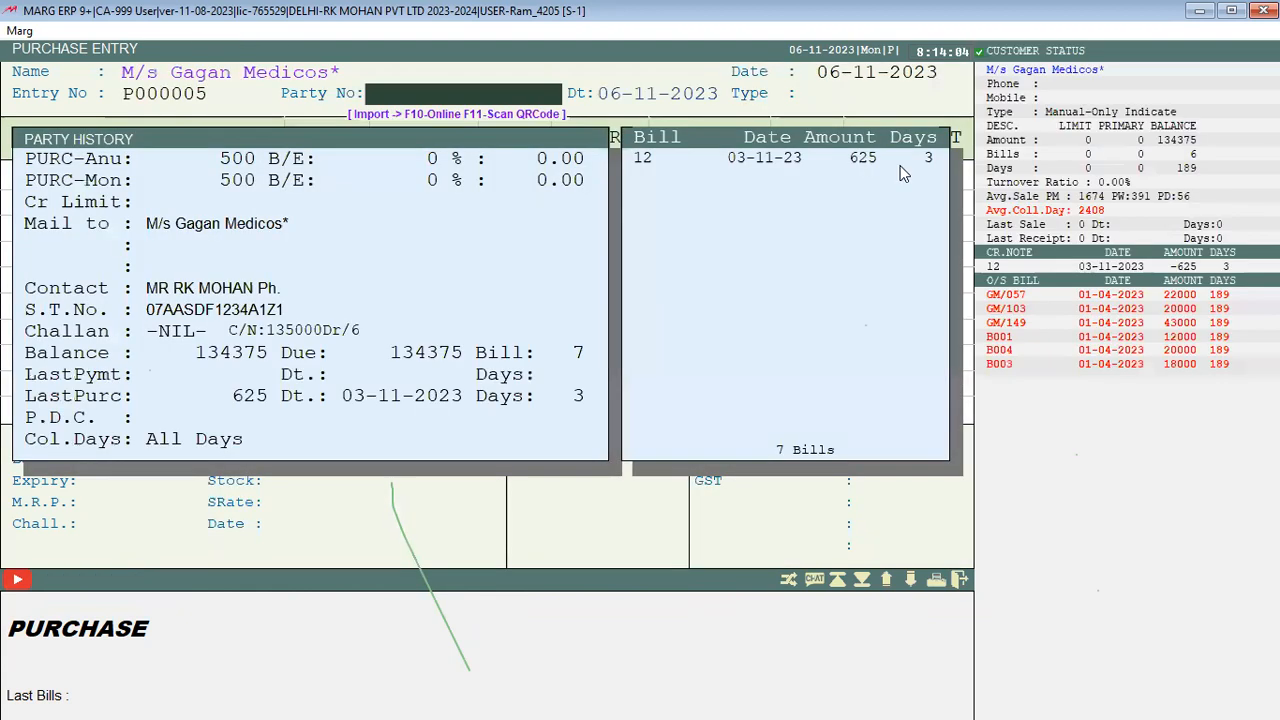
pyautogui.press('Return')
pyautogui.press('Return')
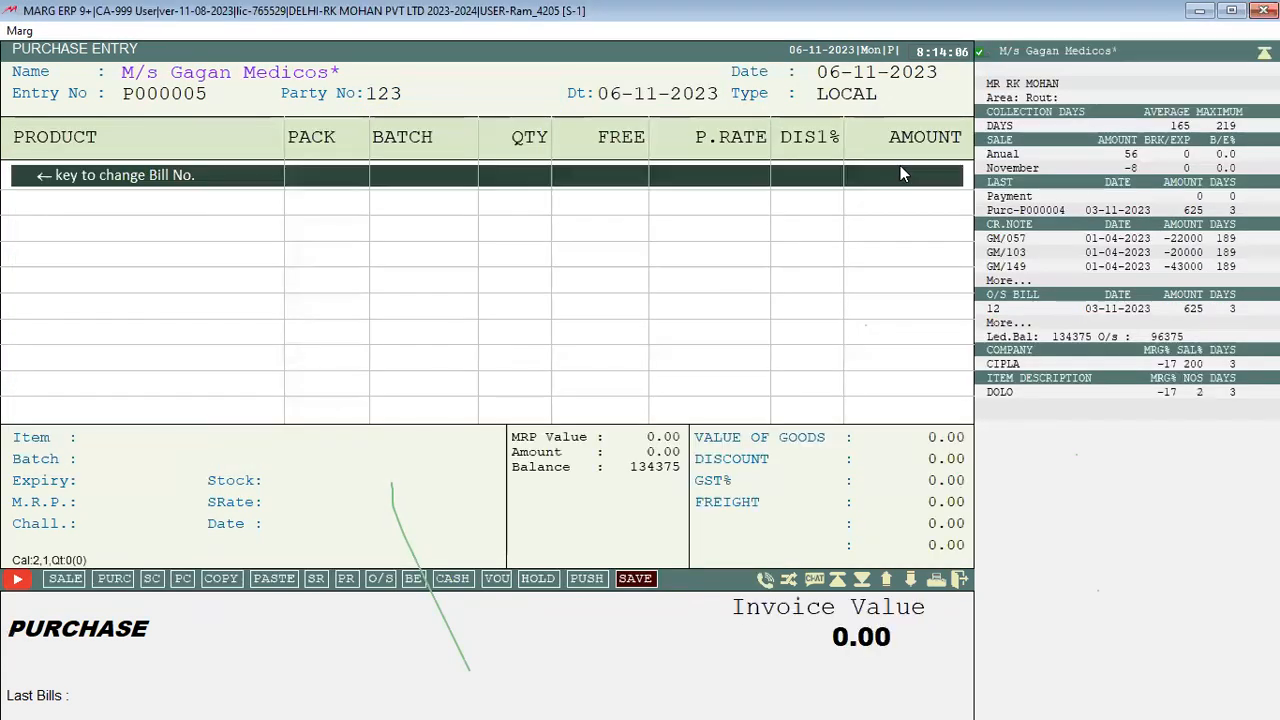
# Step: Add one unit of Amifru 40 mg from BATCH001 and advance the line to its discount
pyautogui.press('Return')
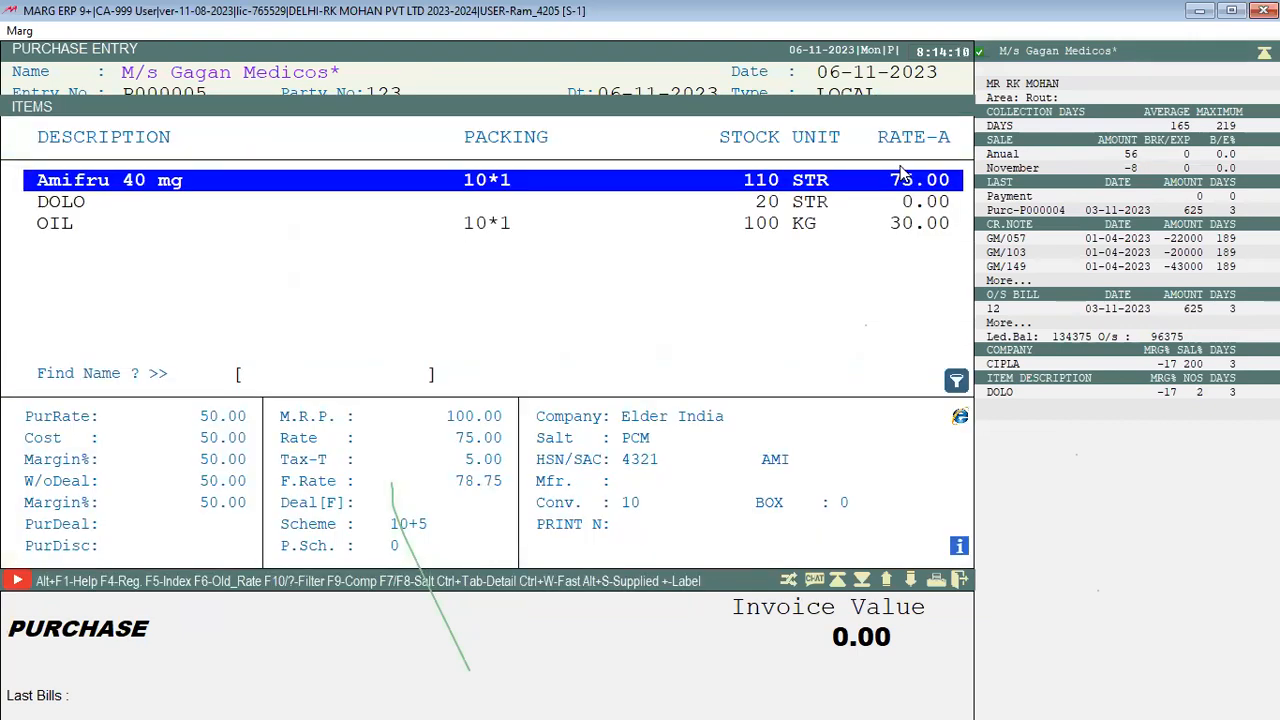
pyautogui.press('Return')
pyautogui.press('Return')
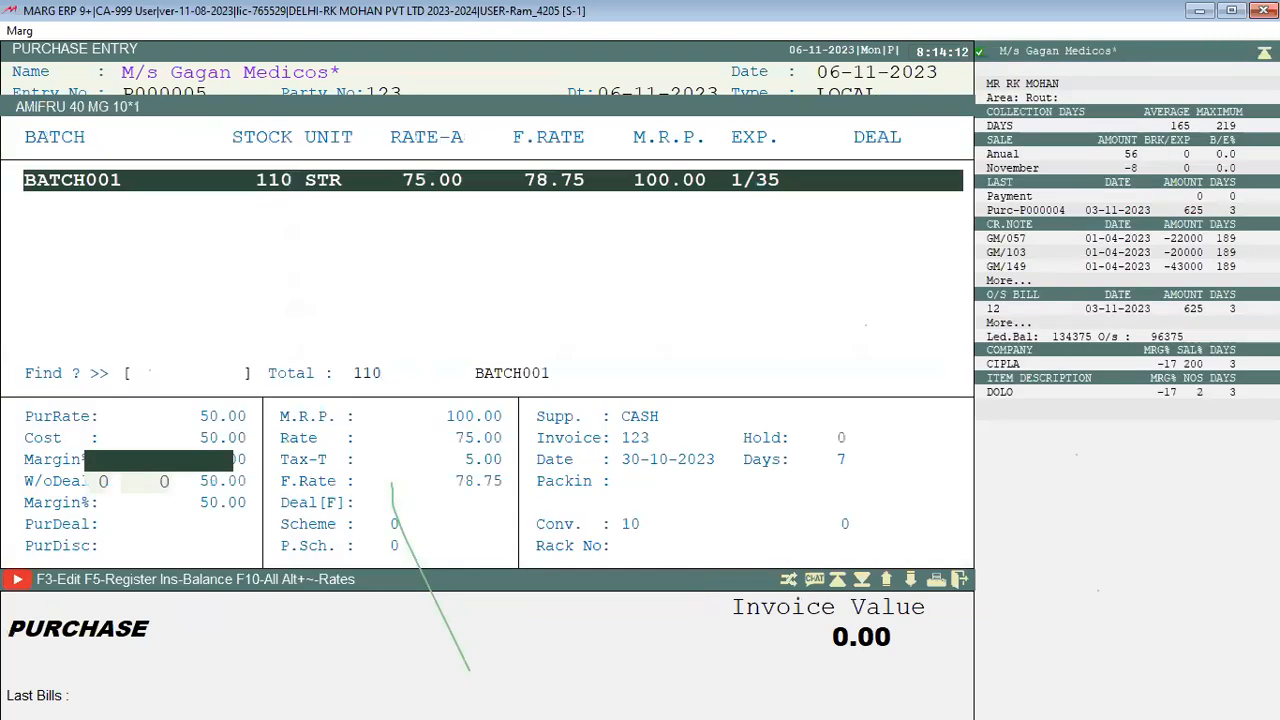
pyautogui.press('Return')
pyautogui.press('Return')
pyautogui.press('Return')
pyautogui.write('1')
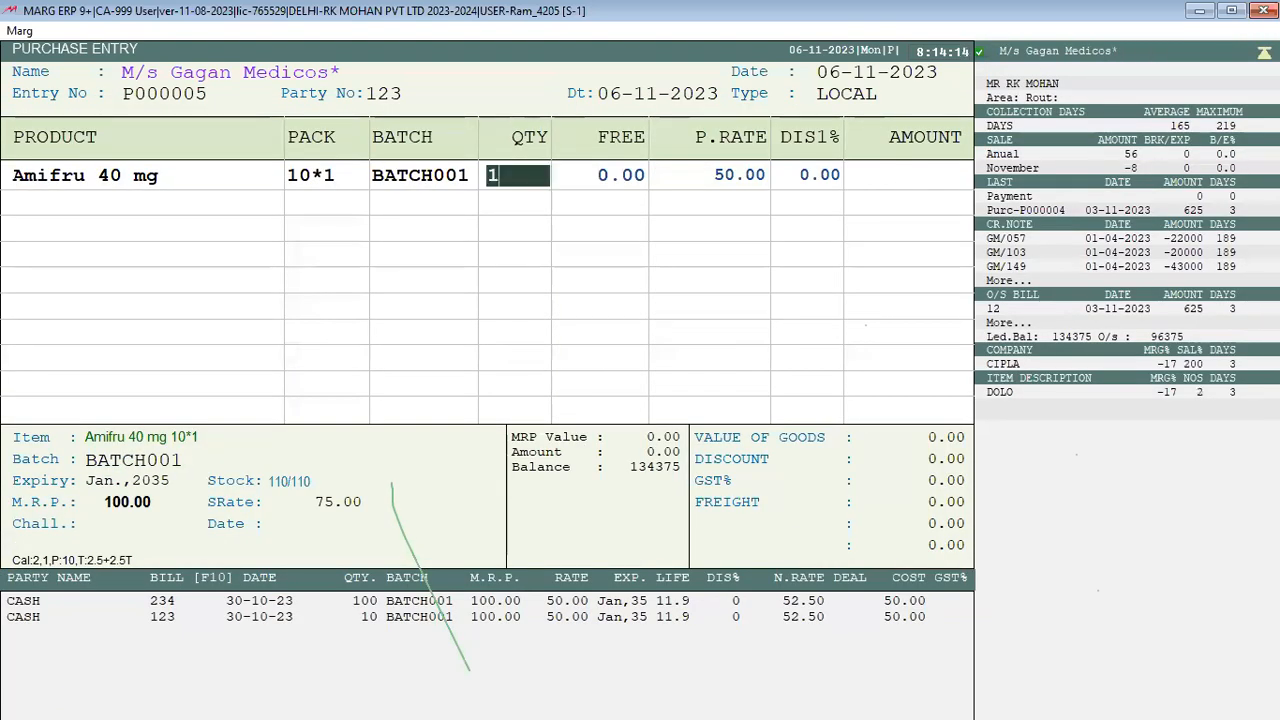
pyautogui.press('Return')
pyautogui.press('Return')
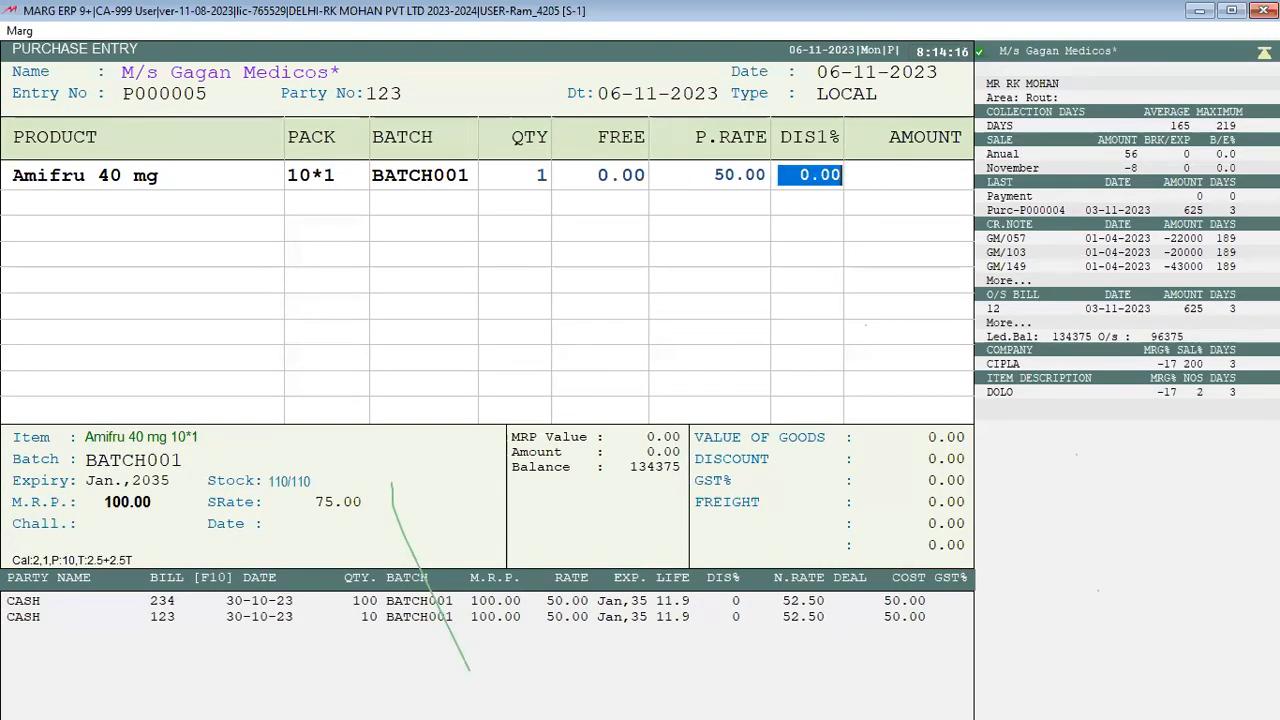
# Step: Go back and clear the Amifru line's purchase rate, accepting the zero billing rate and closing the master details
pyautogui.press('Up')
pyautogui.press('BackSpace')
pyautogui.press('Return')
pyautogui.press('Return')
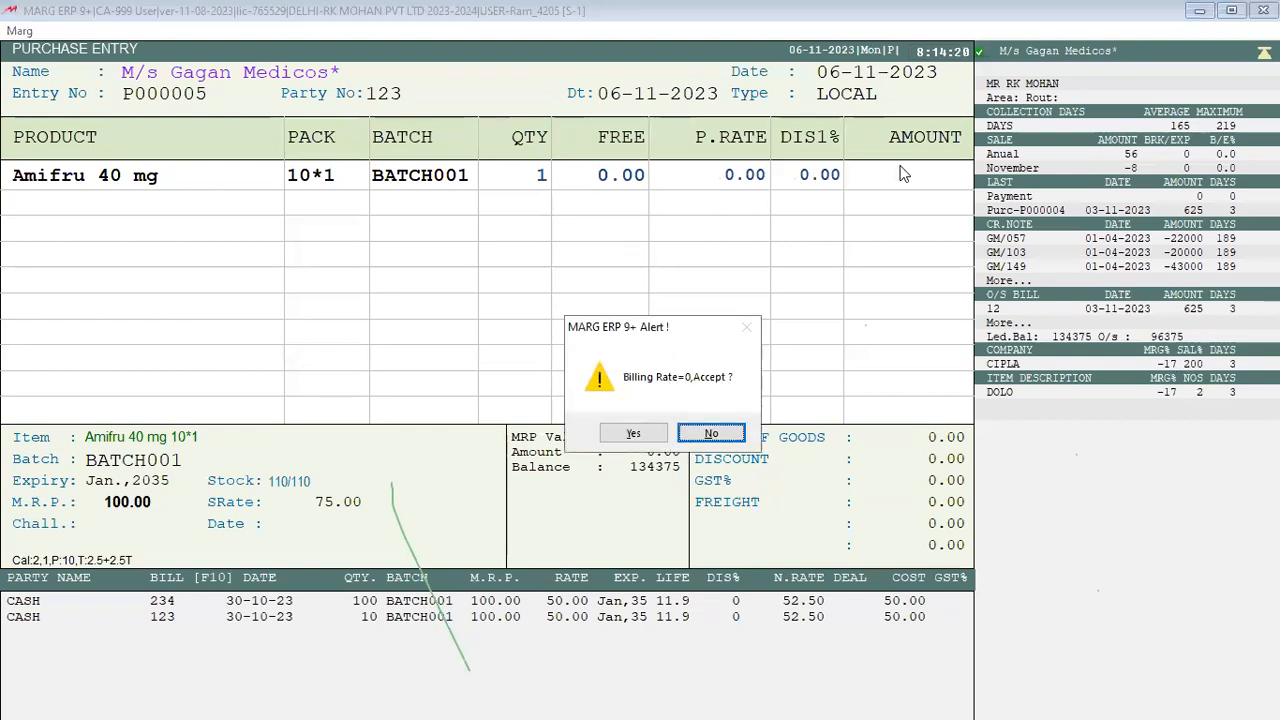
pyautogui.press('Left')
pyautogui.press('Return')
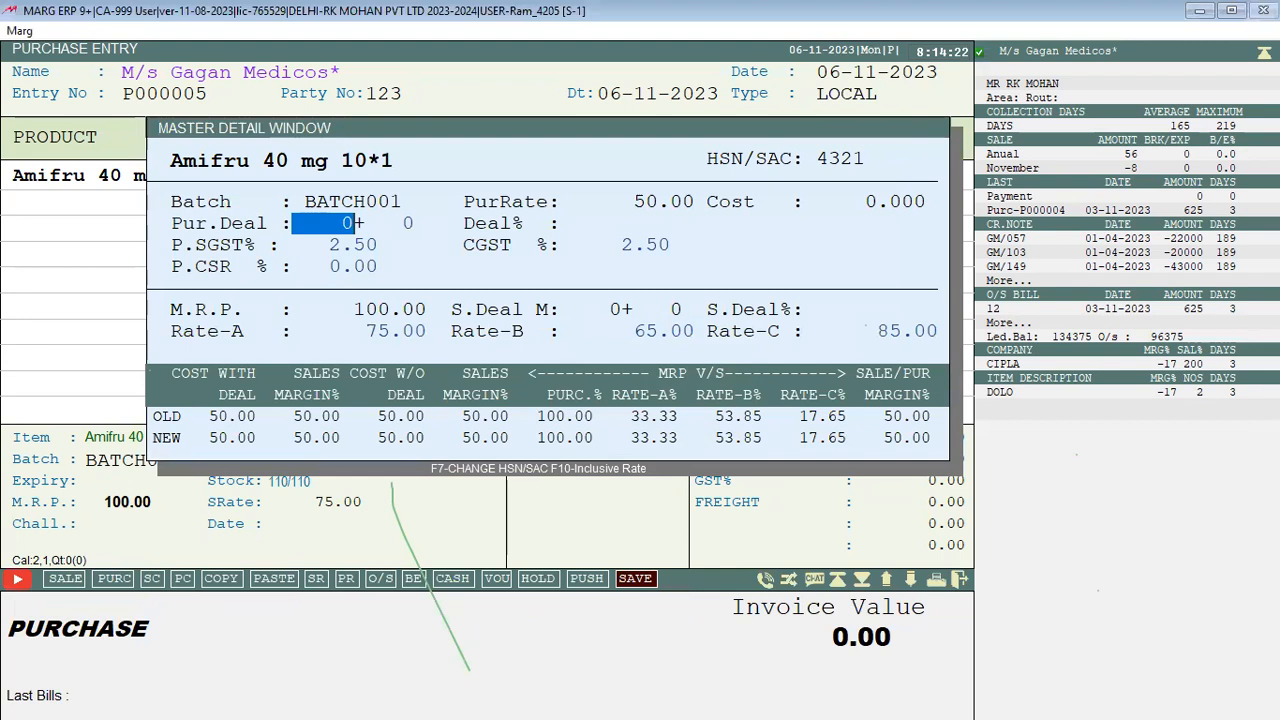
pyautogui.press('Escape')
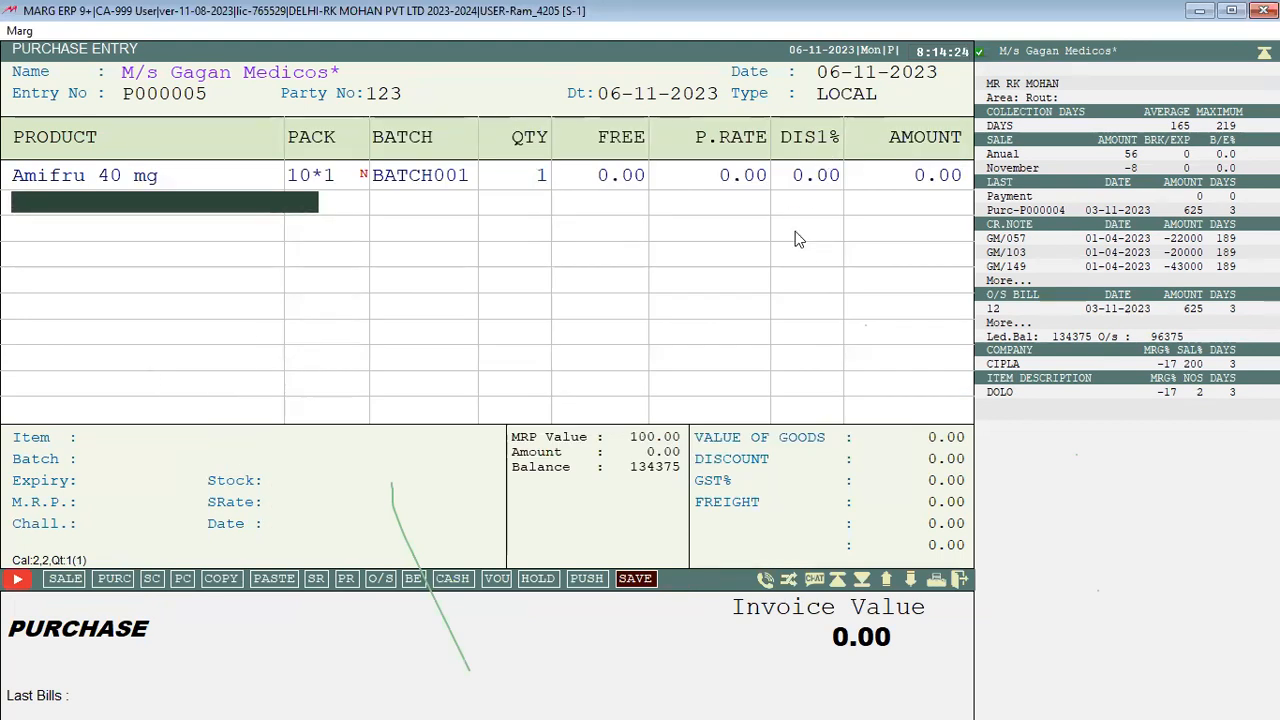
# Step: Exit the purchase entry without saving it and dismiss the server alert on the main screen
pyautogui.press('Escape')
pyautogui.press('Escape')
pyautogui.press('Right')
pyautogui.press('Return')
pyautogui.press('Escape')
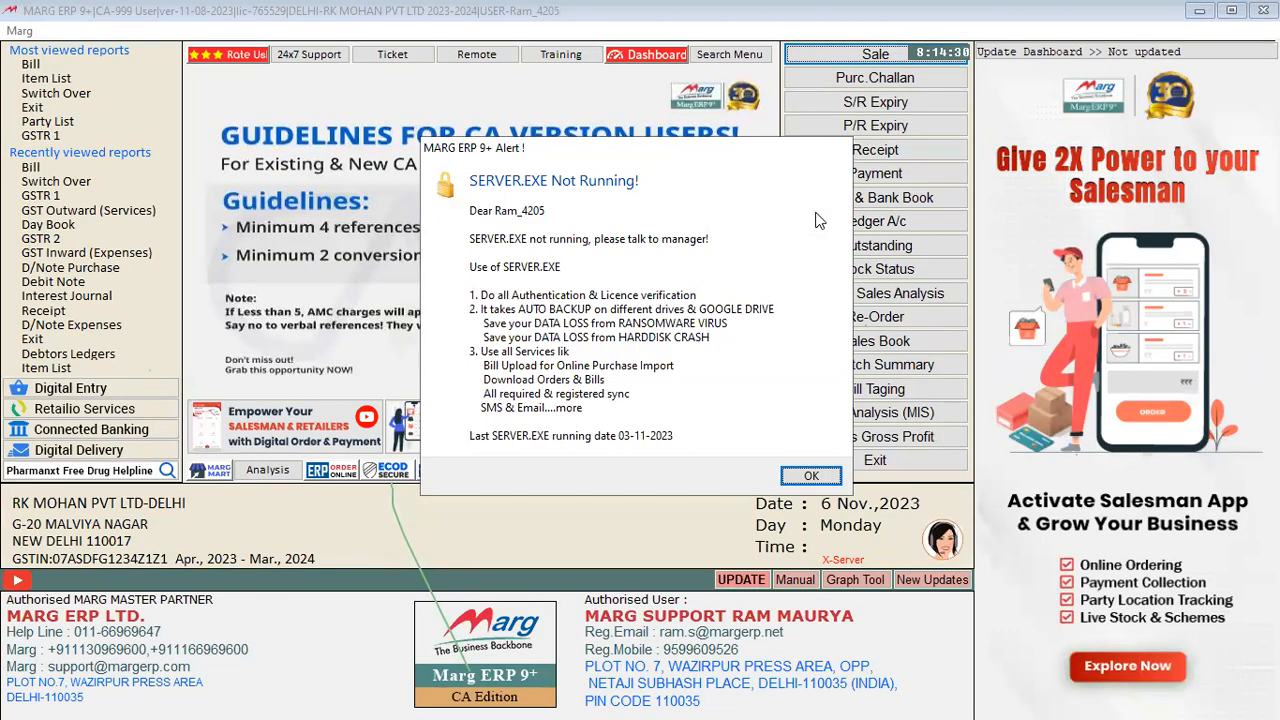
pyautogui.click(815, 478)
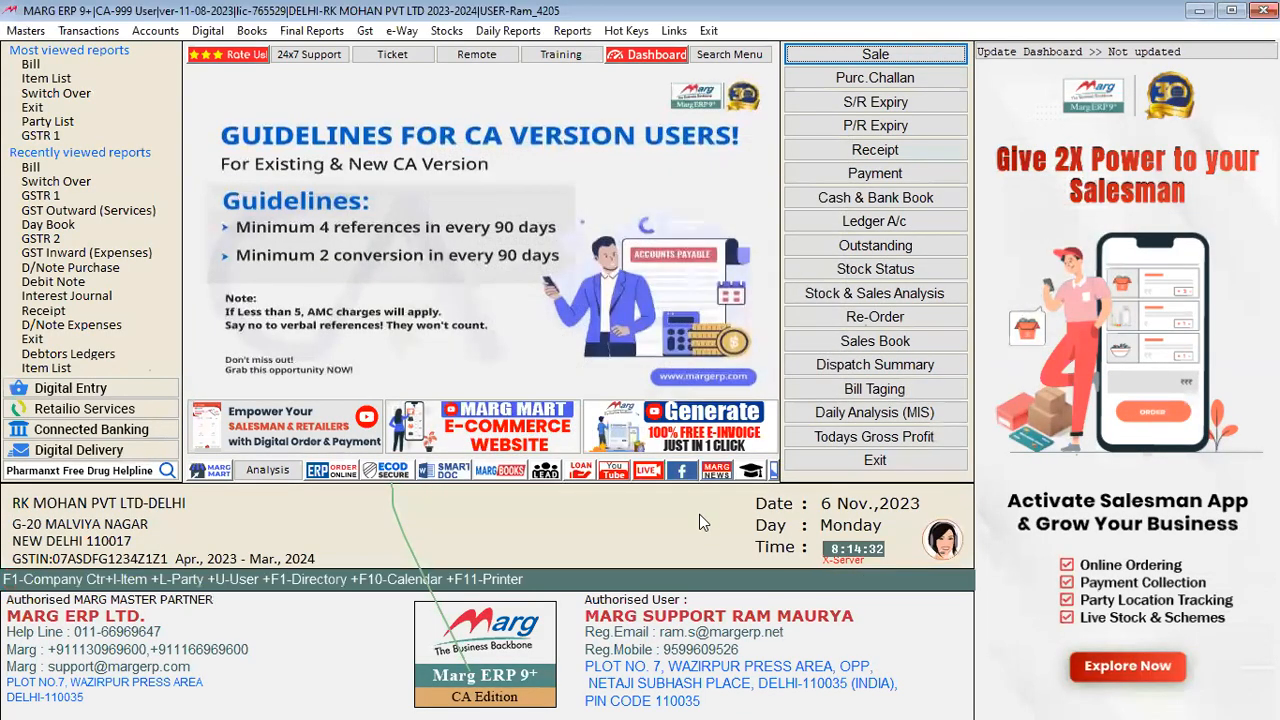
# Step: Search all controls in the Control Room for ITEM DISCOUNT and open the matching settings
pyautogui.hotkey('ctrl', 's')
pyautogui.press('i')
pyautogui.press('Return')
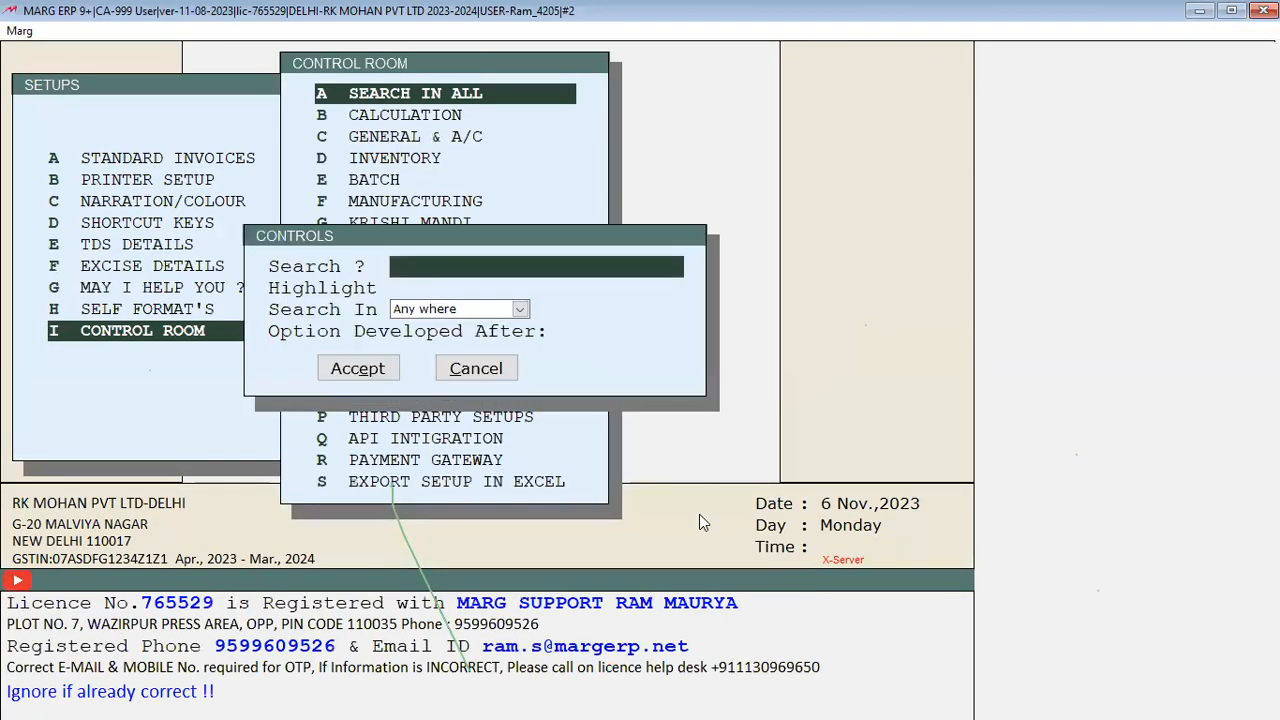
pyautogui.write('ITEM DISCOUNT')
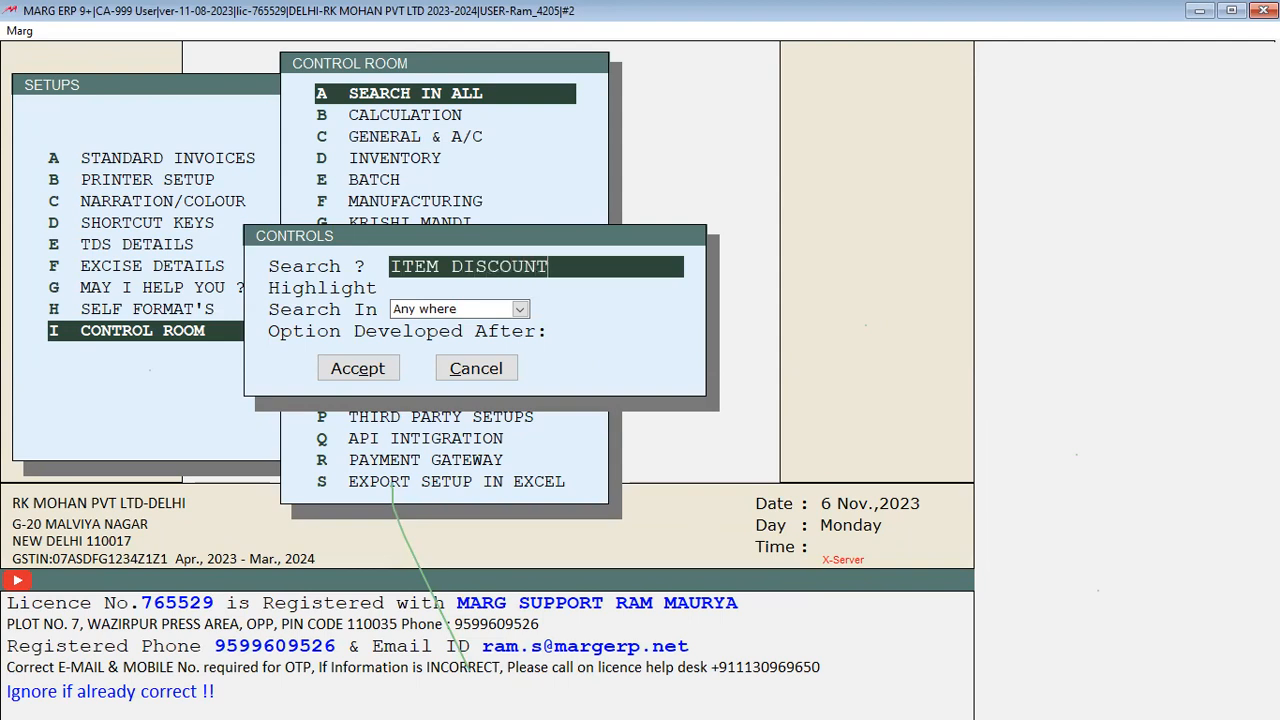
pyautogui.press('Return')
pyautogui.press('Return')
pyautogui.press('Return')
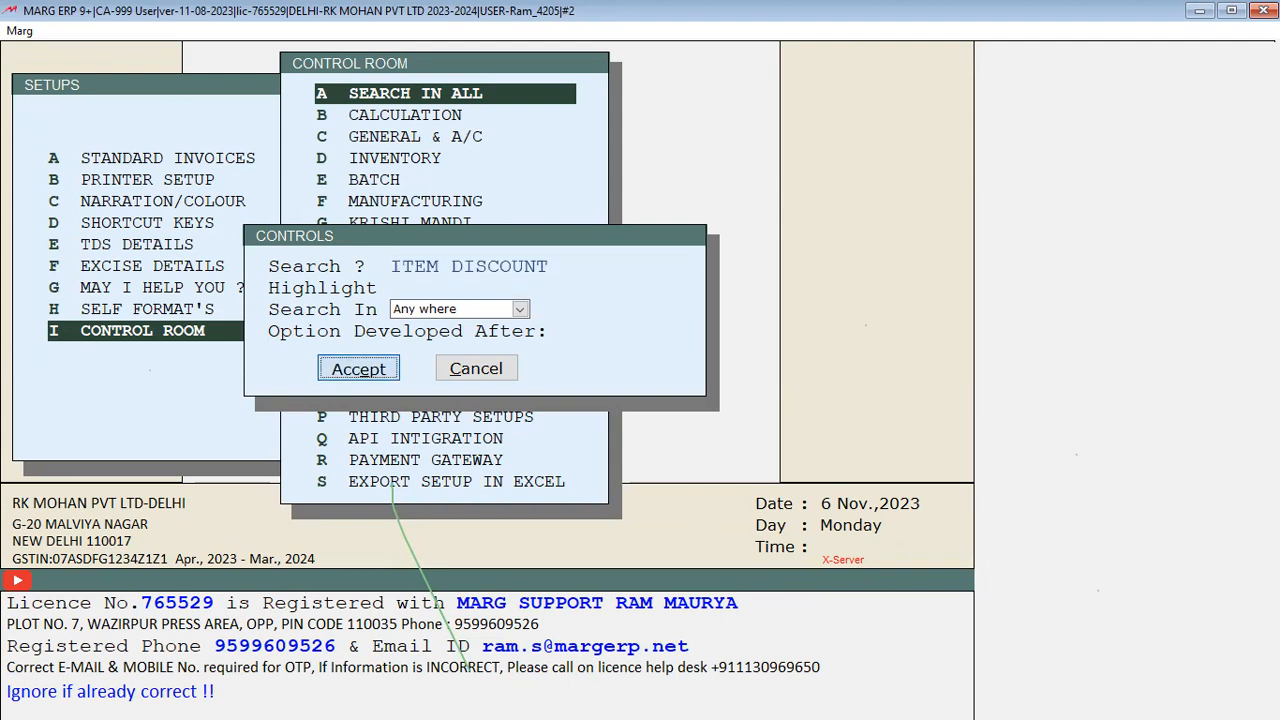
pyautogui.press('Return')
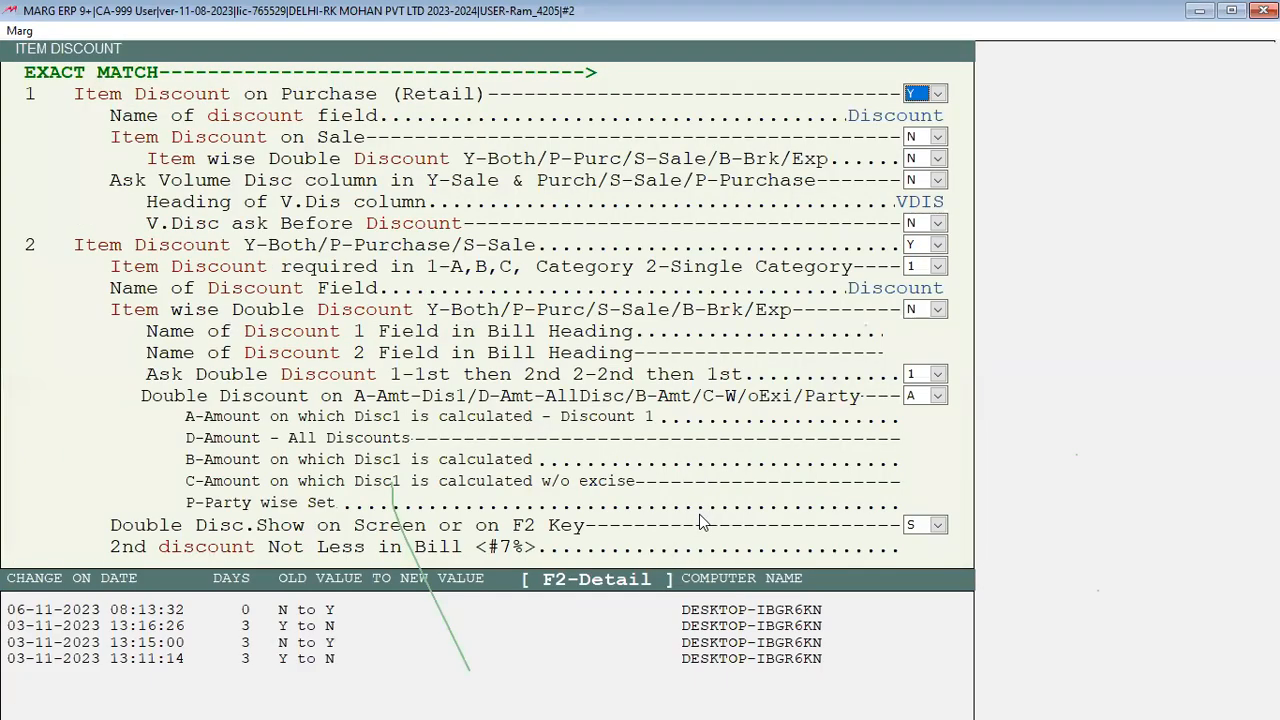
# Step: Set Item Discount on Purchase (Retail) to N and leave the Control Room for the main screen
pyautogui.press('n')
pyautogui.press('Return')
pyautogui.press('Return')
pyautogui.press('Return')
pyautogui.press('Escape')
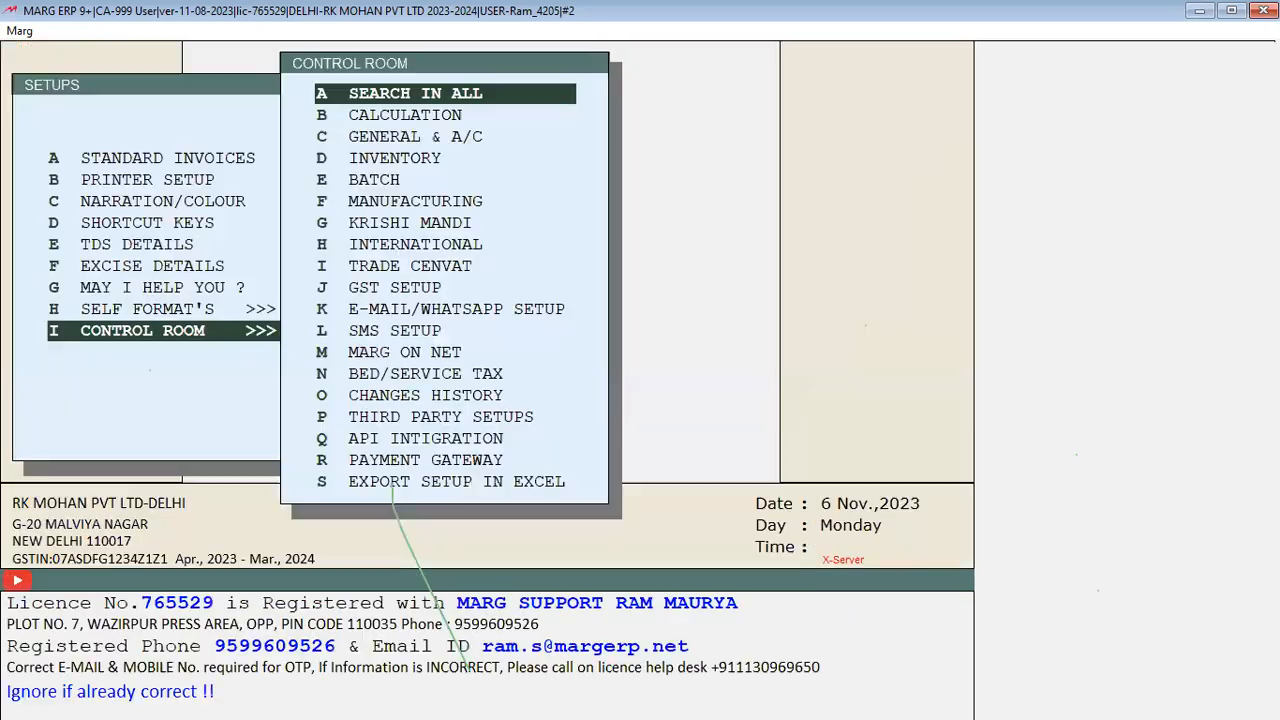
pyautogui.press('Escape')
pyautogui.press('Right')
pyautogui.press('Return')
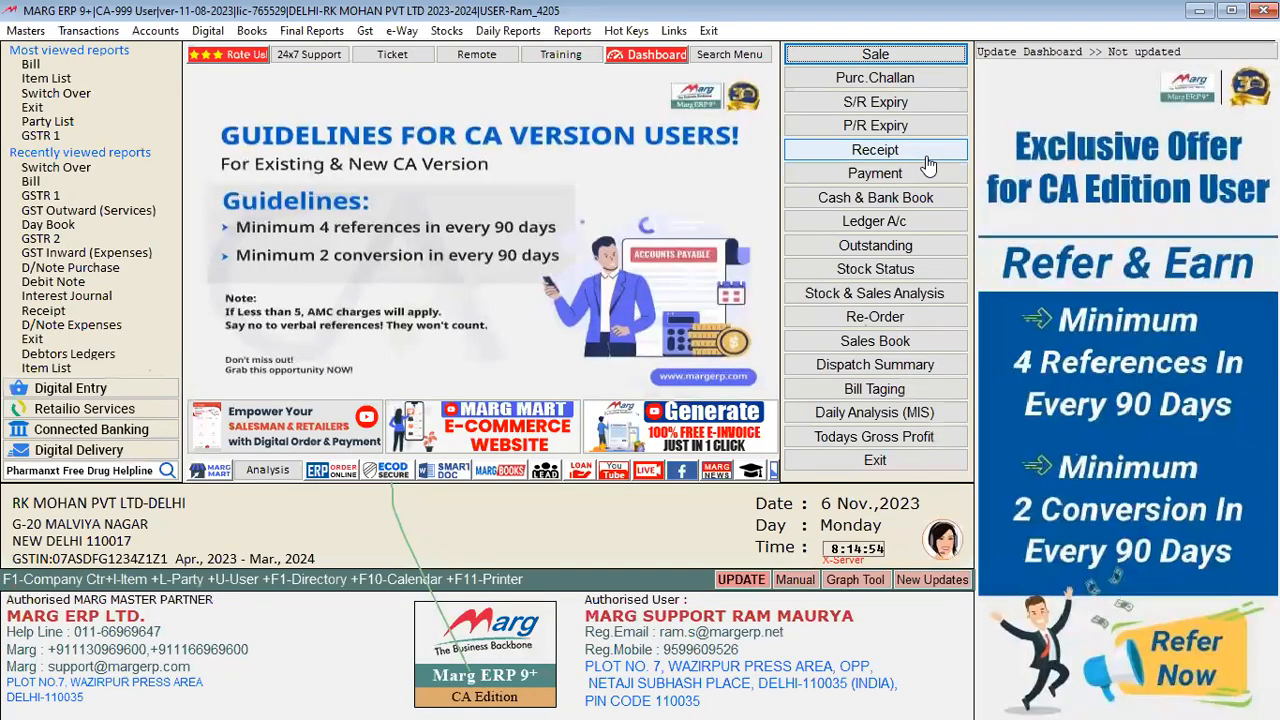
# Step: Start a purchase entry for M/s Gagan Medicos dated 06-11-2023 with party number 2112
pyautogui.hotkey('alt', 'p')
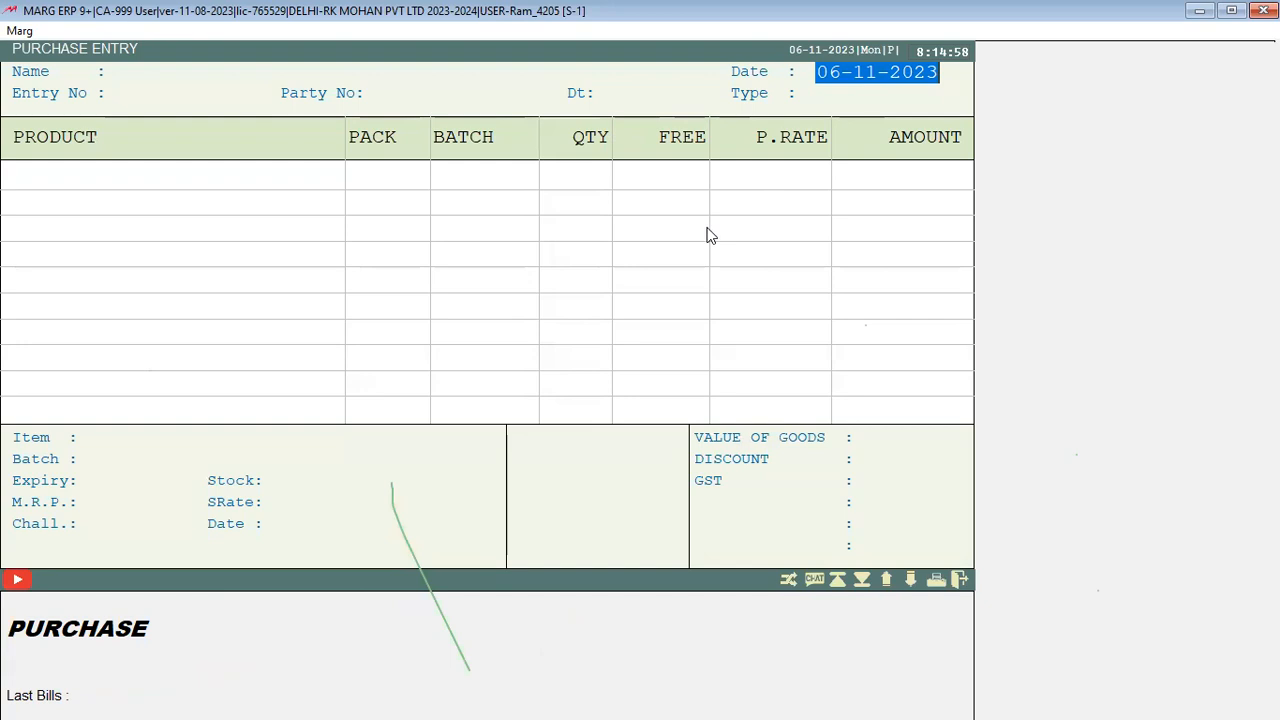
pyautogui.press('Return')
pyautogui.press('Return')
pyautogui.write('12')
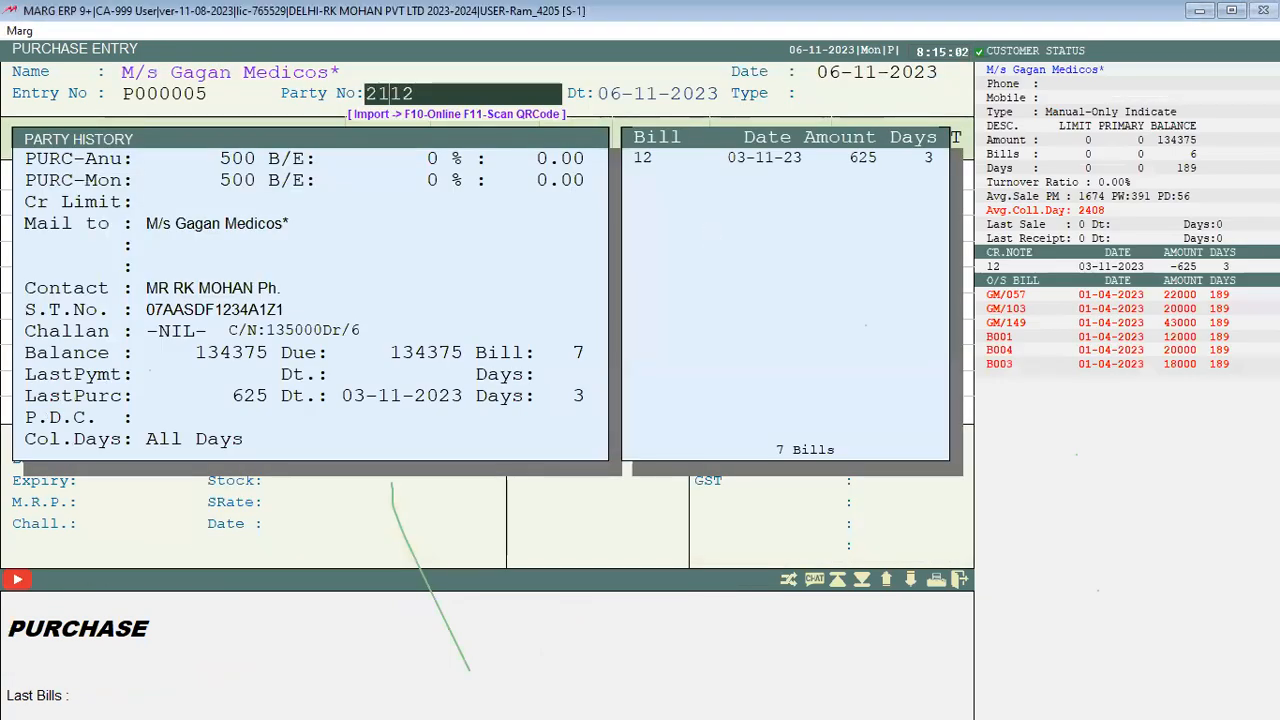
pyautogui.press('Return')
pyautogui.press('Return')
# Step: Add one unit of Amifru 40 mg from BATCH001 and clear the line's purchase rate
pyautogui.press('Return')
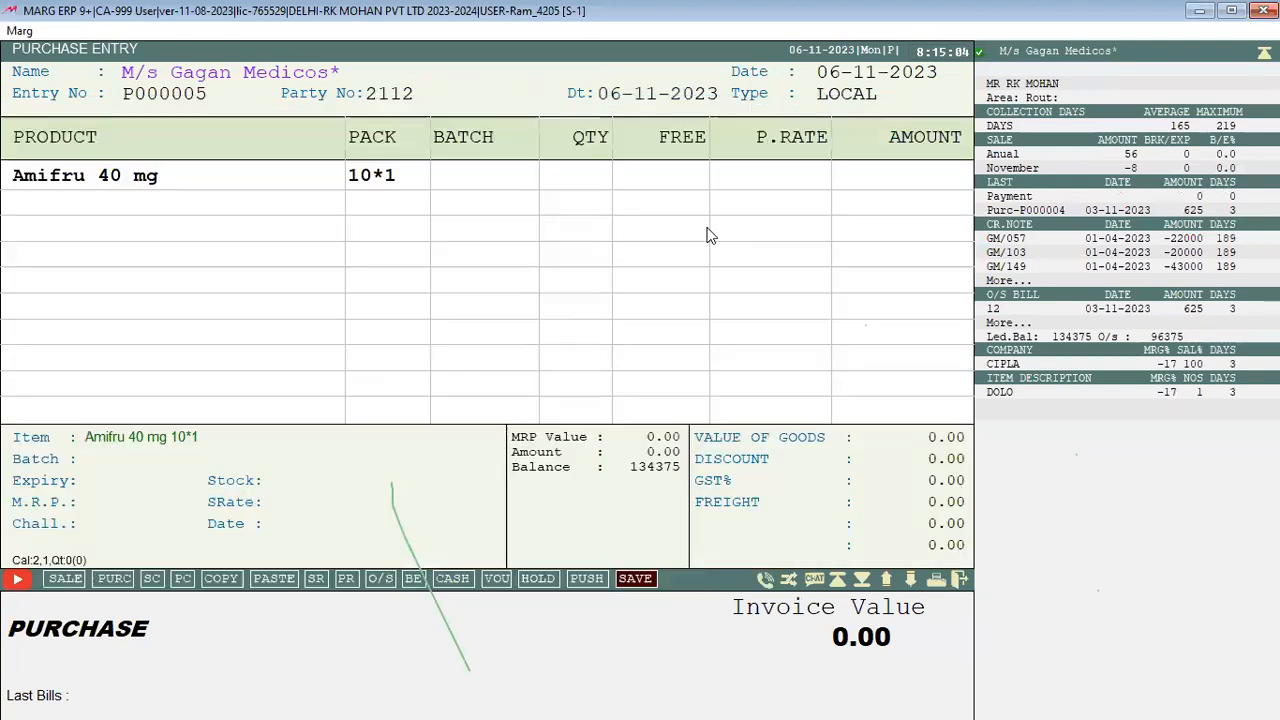
pyautogui.press('Return')
pyautogui.press('Return')
pyautogui.write('1')
pyautogui.press('Return')
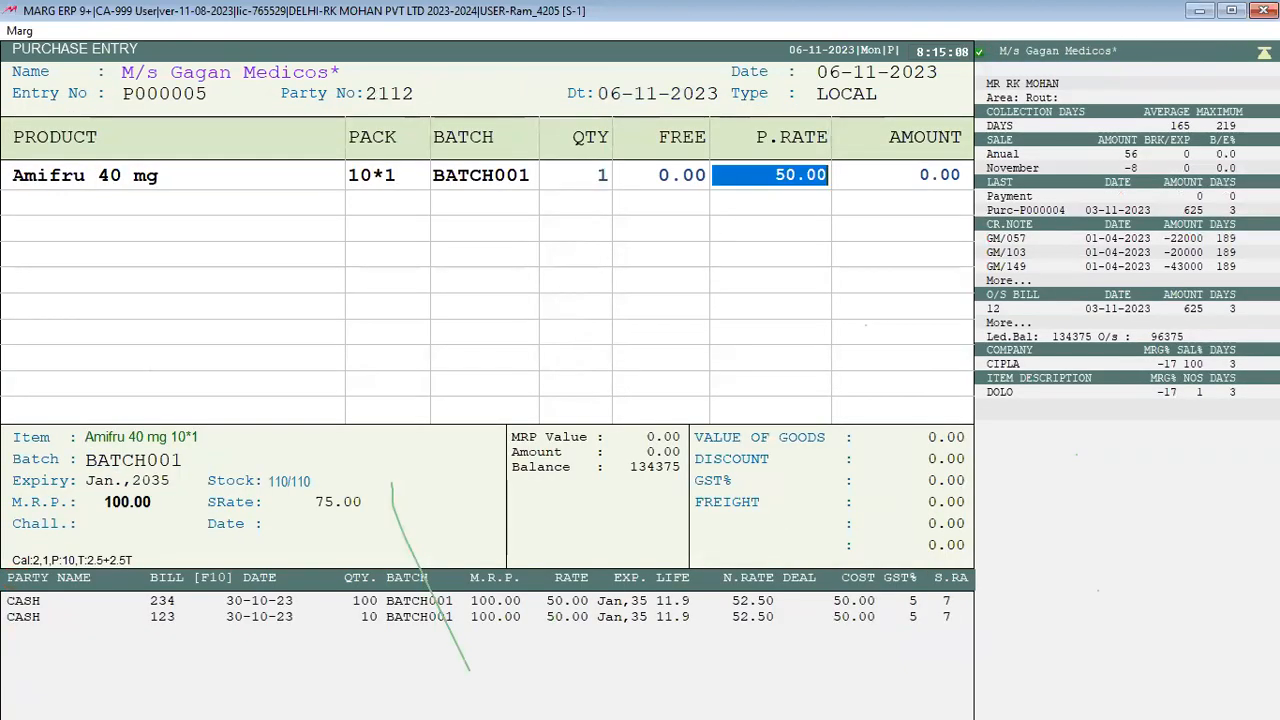
pyautogui.press('BackSpace')
pyautogui.press('Return')
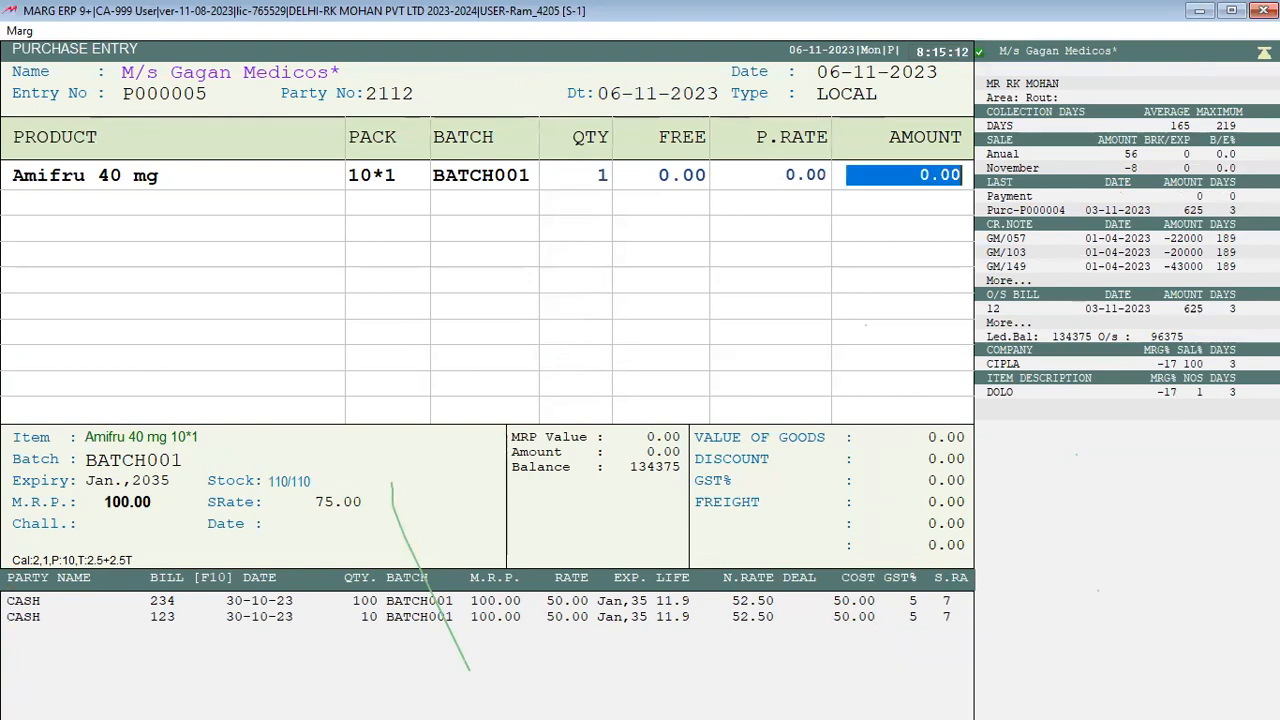
# Step: Go back to the Amifru line's quantity, set it to 2 and advance to the amount
pyautogui.press('Up')
pyautogui.press('Up')
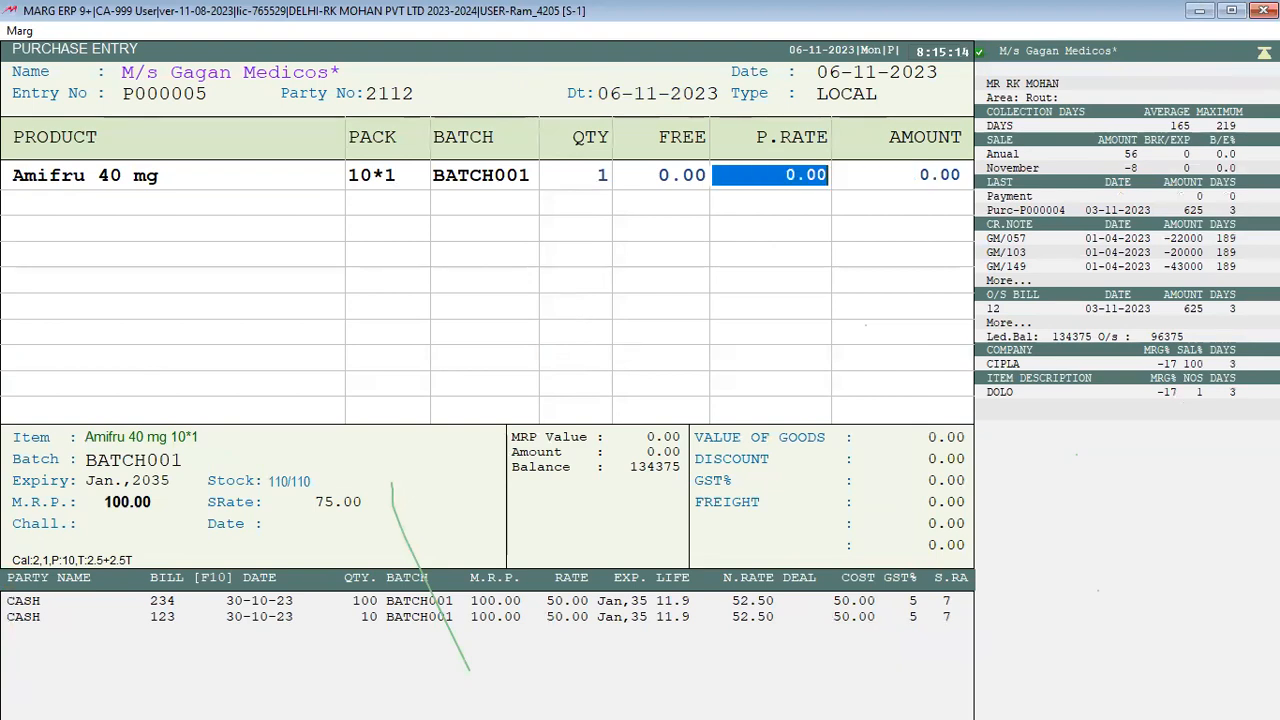
pyautogui.write('2')
pyautogui.press('Return')
pyautogui.press('Return')
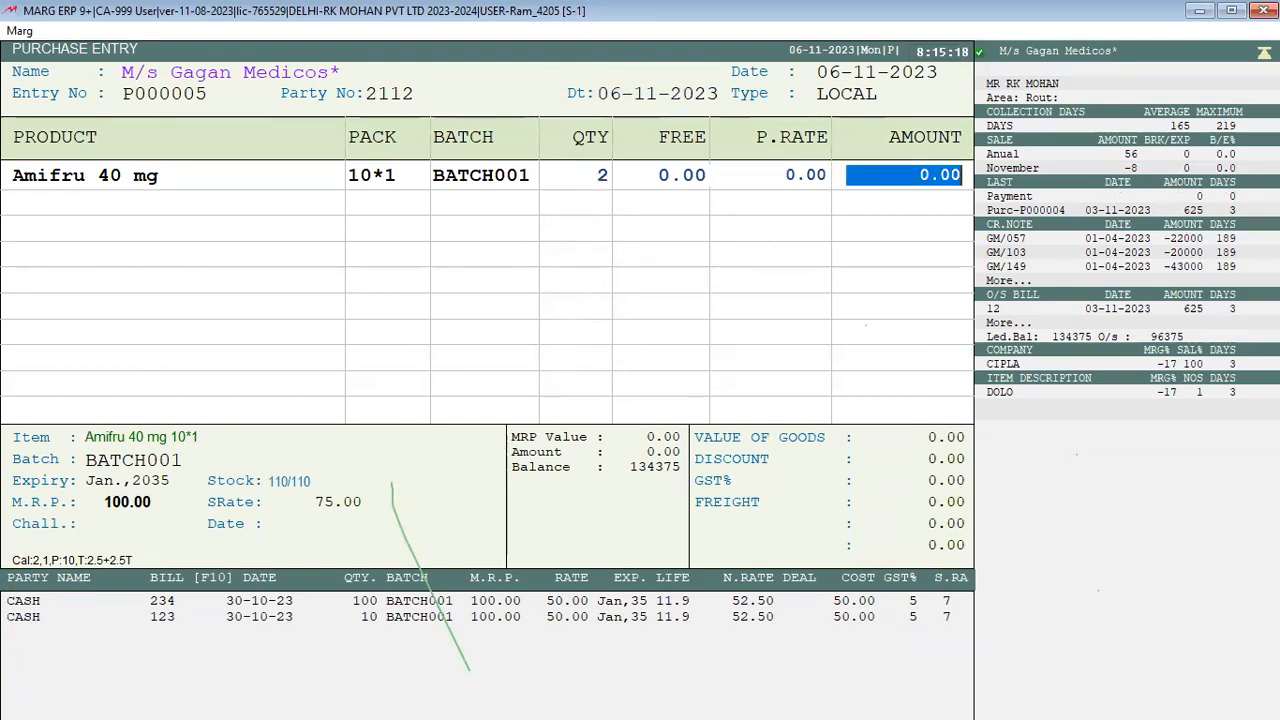
# Step: Enter 100 directly as the Amifru line's amount and complete the line
pyautogui.write('1000')
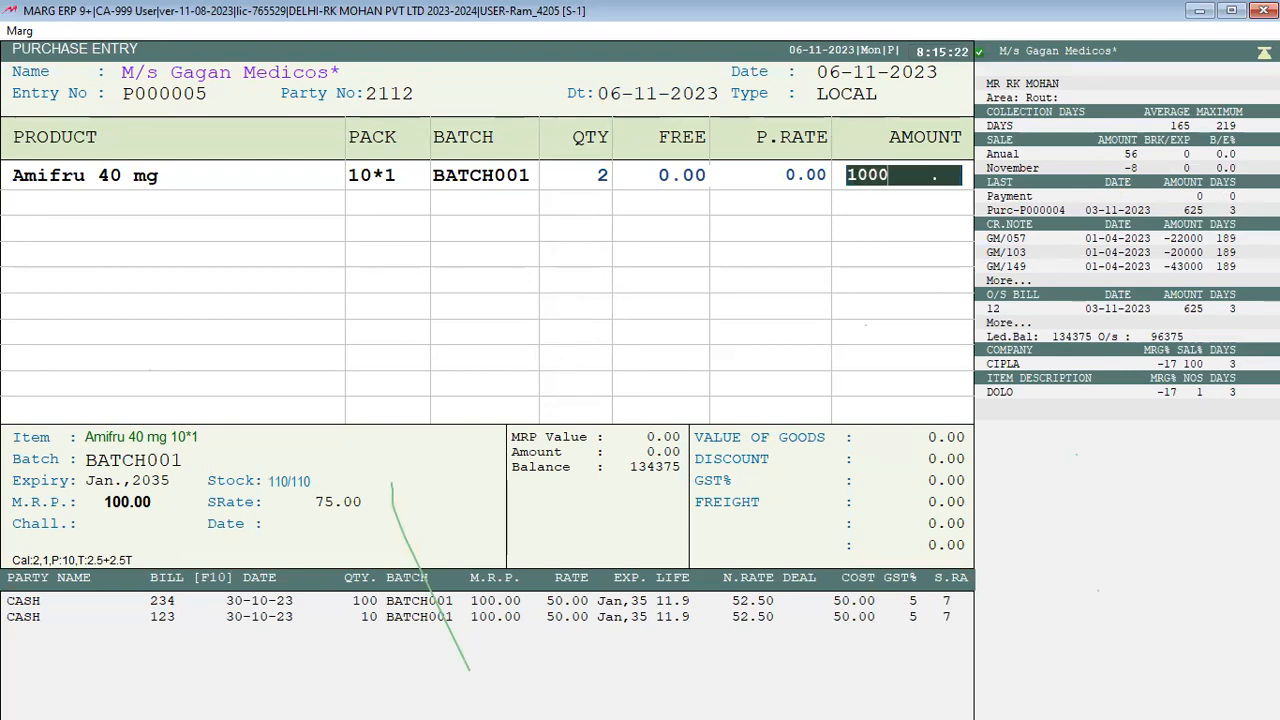
pyautogui.press('BackSpace')
pyautogui.press('Return')
pyautogui.press('Return')
pyautogui.press('Return')
pyautogui.press('Return')
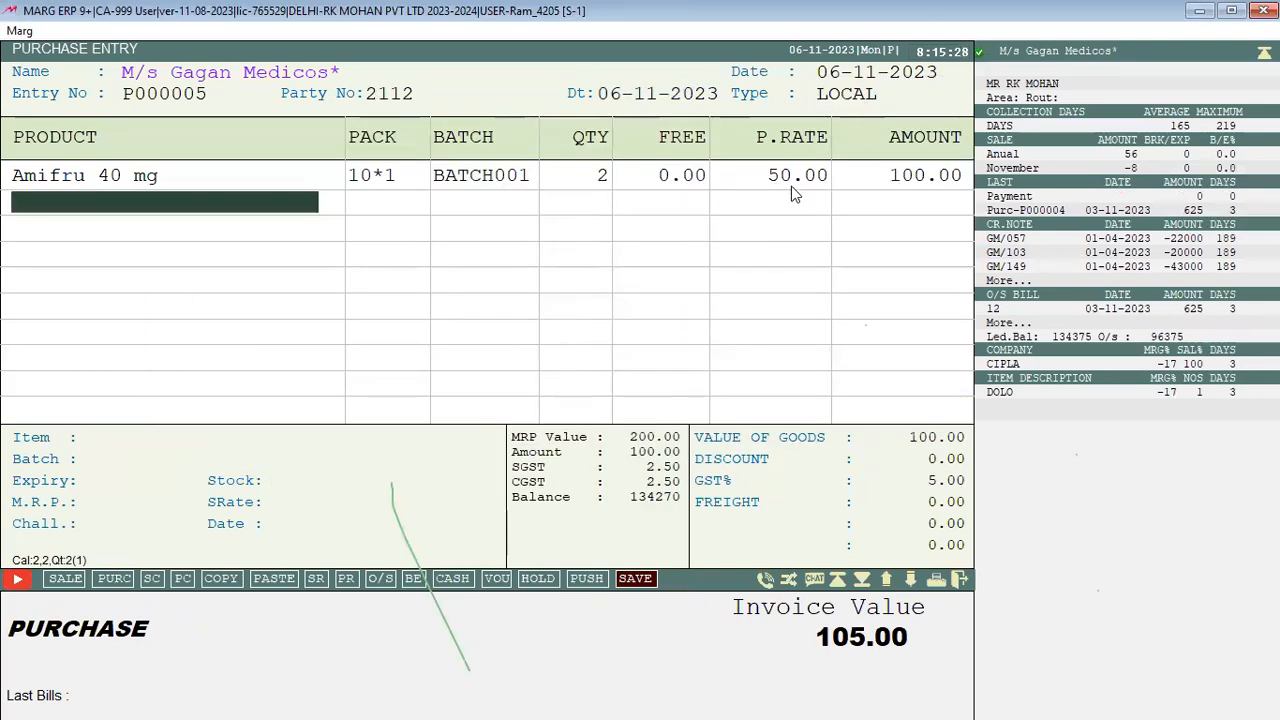
# Step: Leave the purchase entry without saving it and dismiss the server alert
pyautogui.press('Escape')
pyautogui.press('Escape')
pyautogui.press('Return')
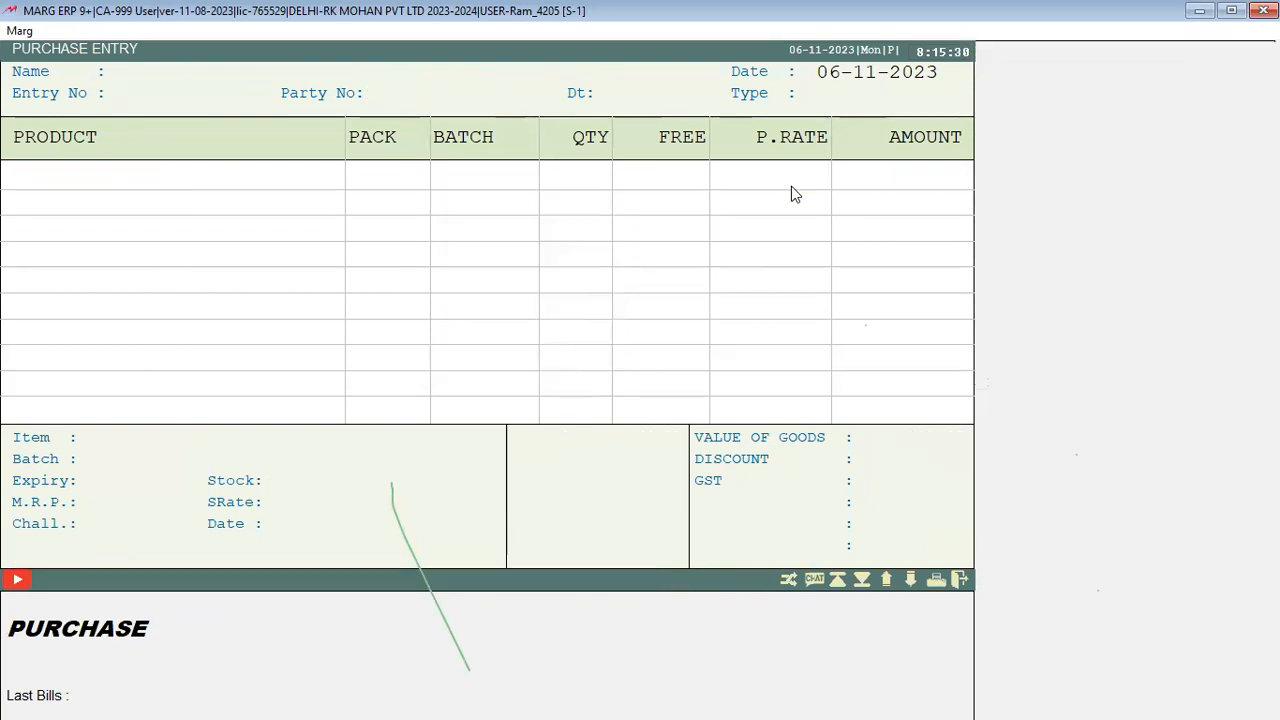
pyautogui.press('Escape')
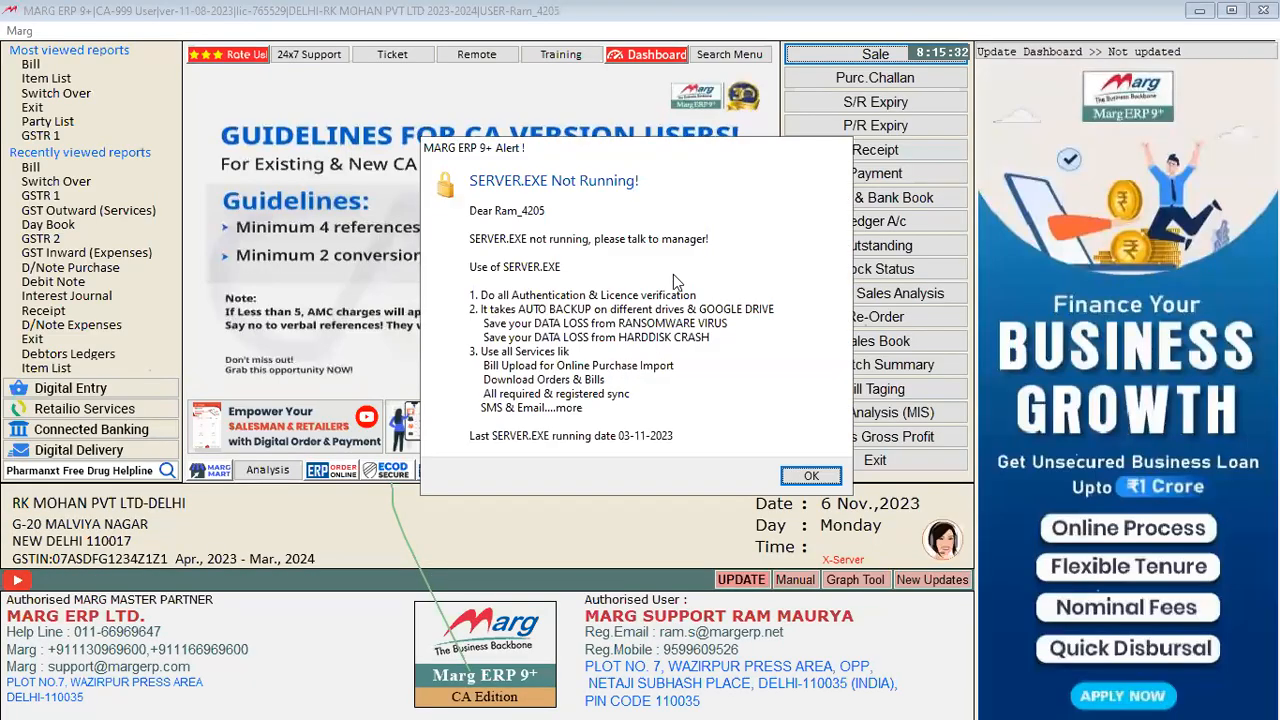
pyautogui.click(829, 479)
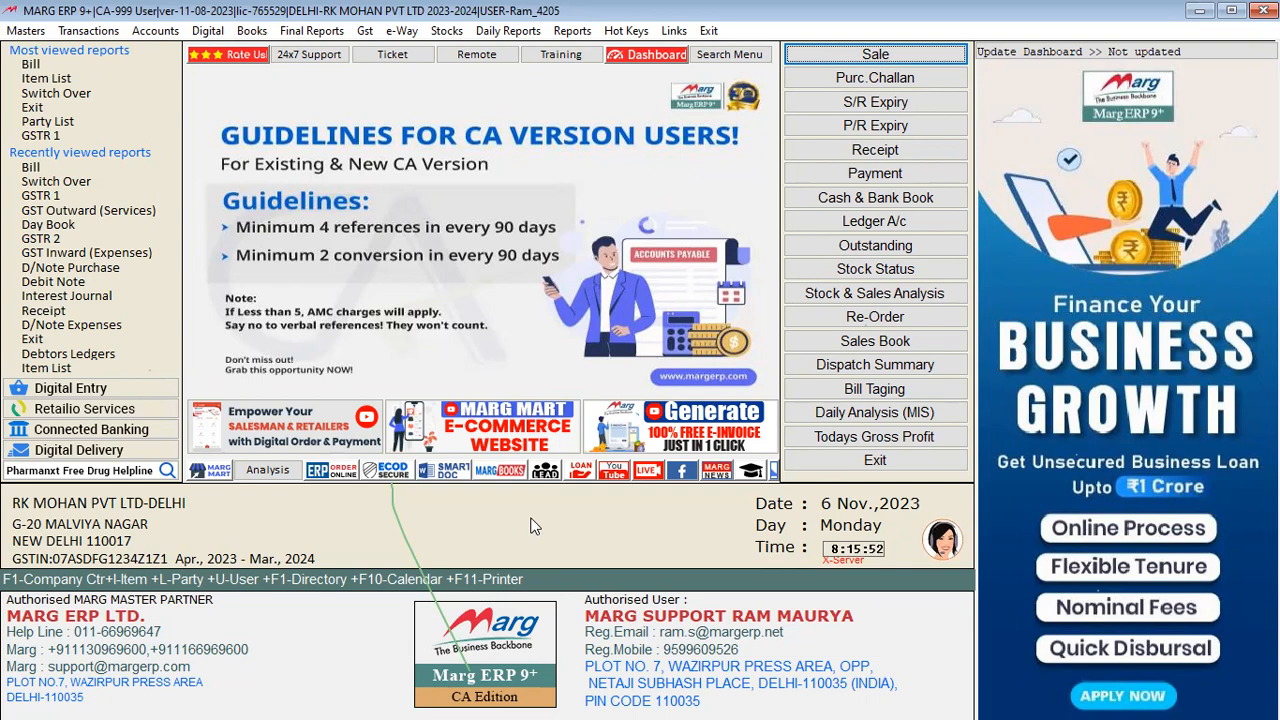
pyautogui.hotkey('alt', 'p')
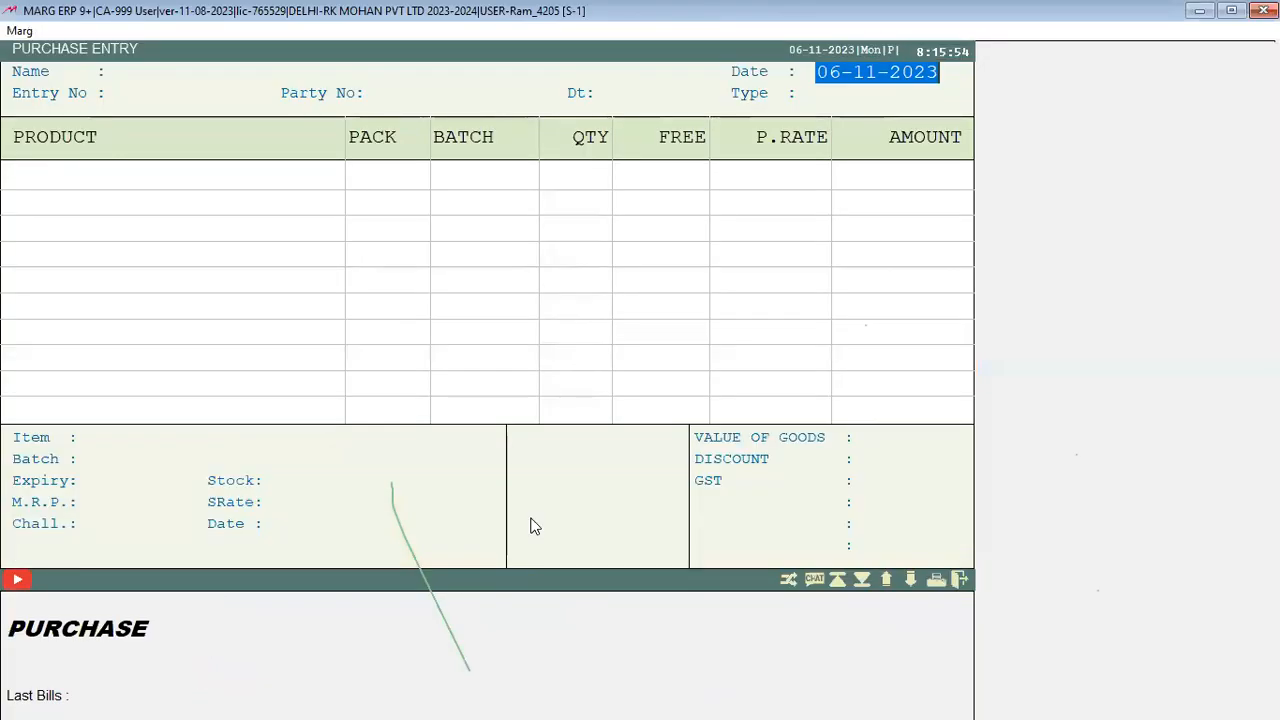
pyautogui.press('Return')
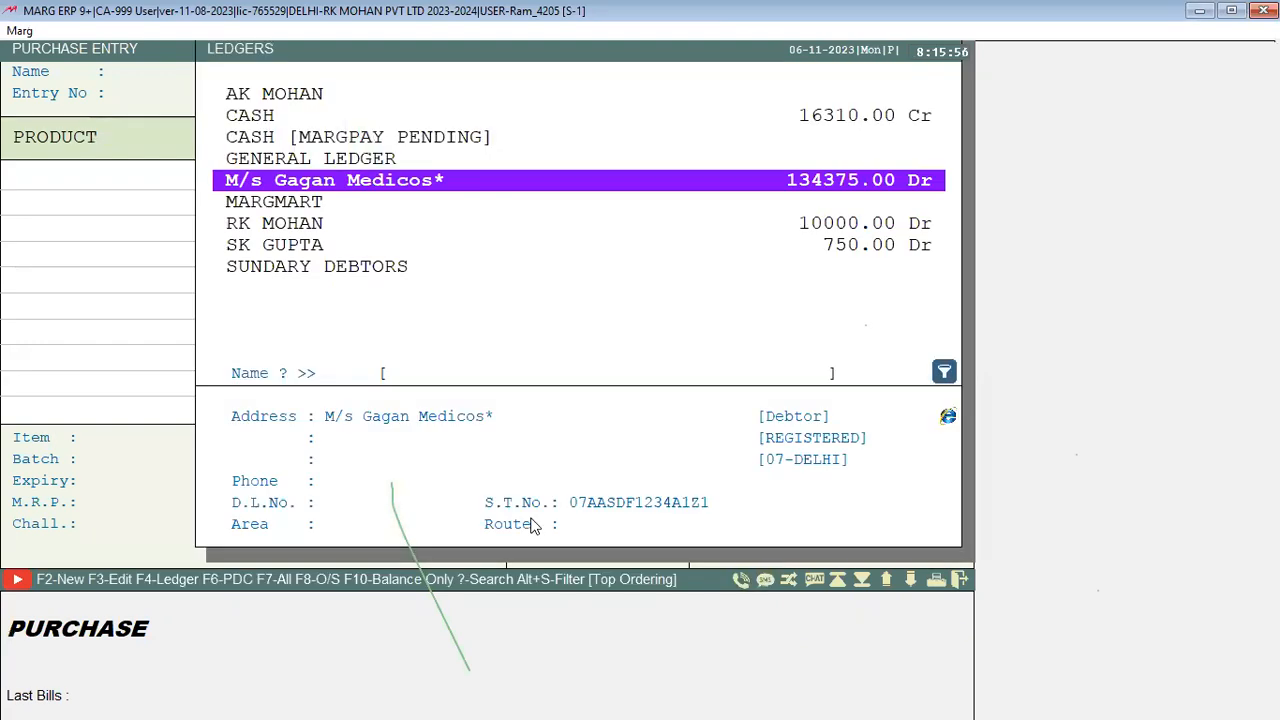
pyautogui.press('Return')
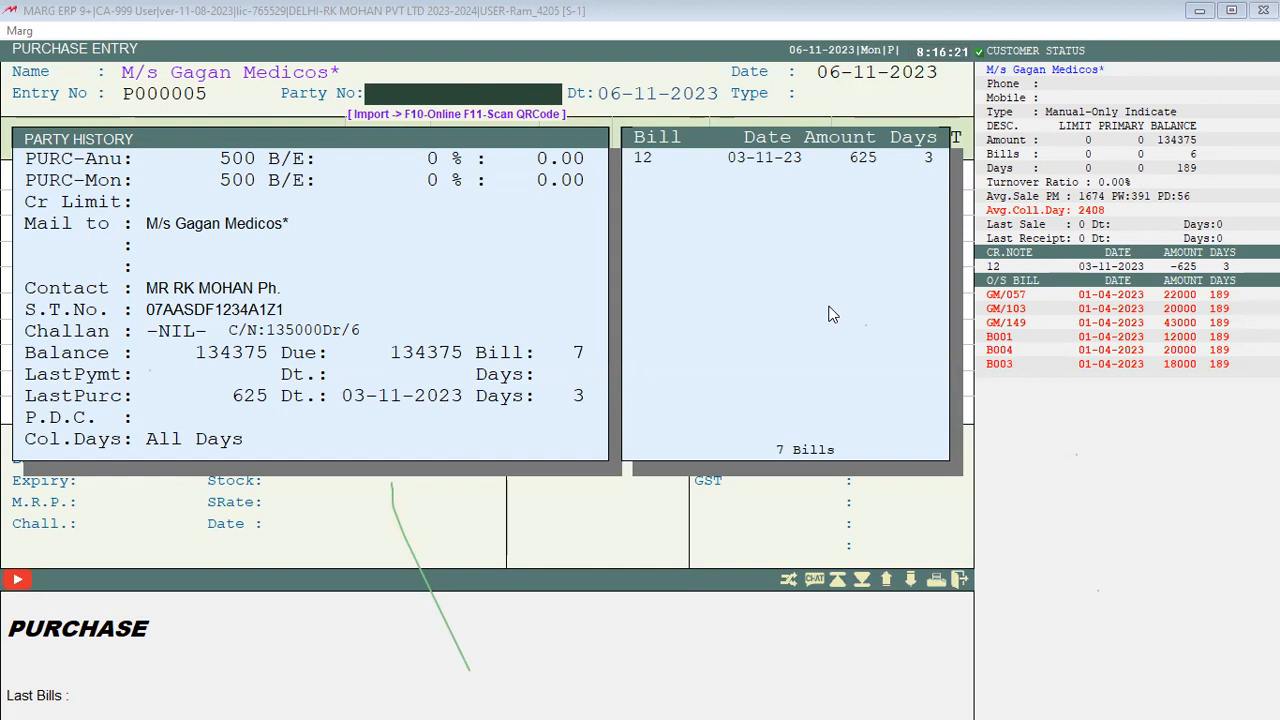
pyautogui.click(652, 94)
pyautogui.click(612, 93)
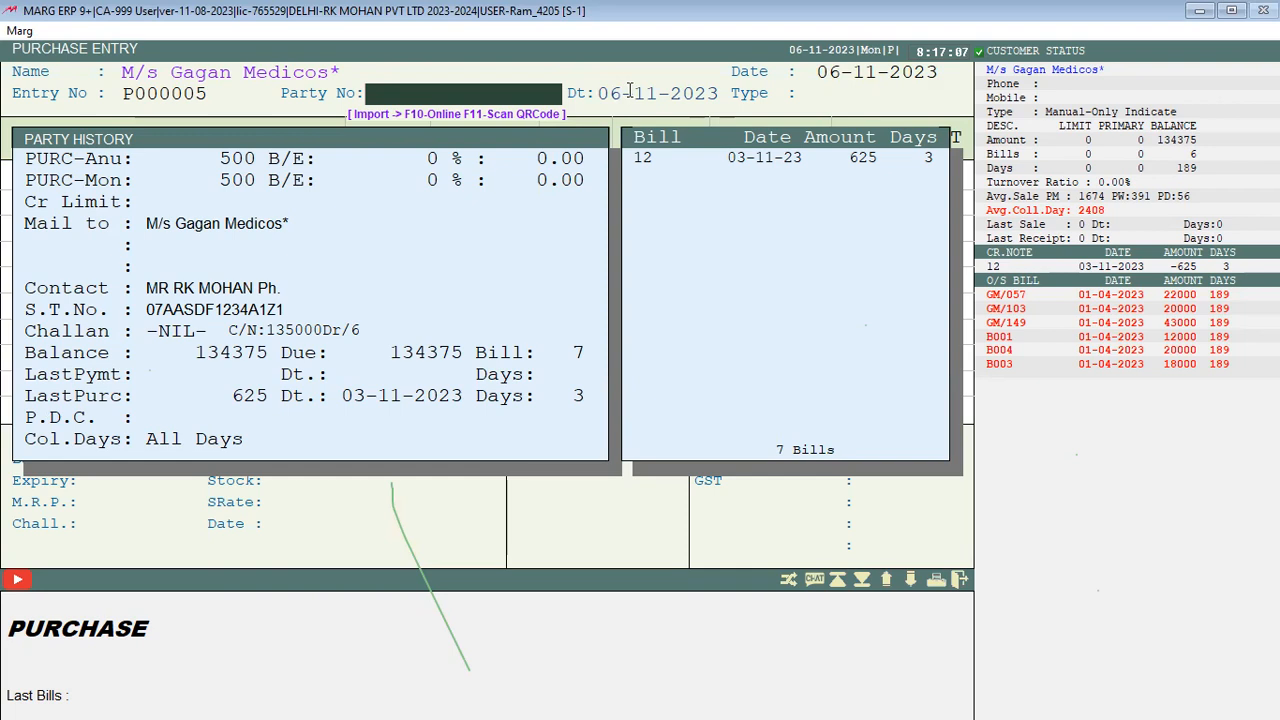
pyautogui.press('Escape')
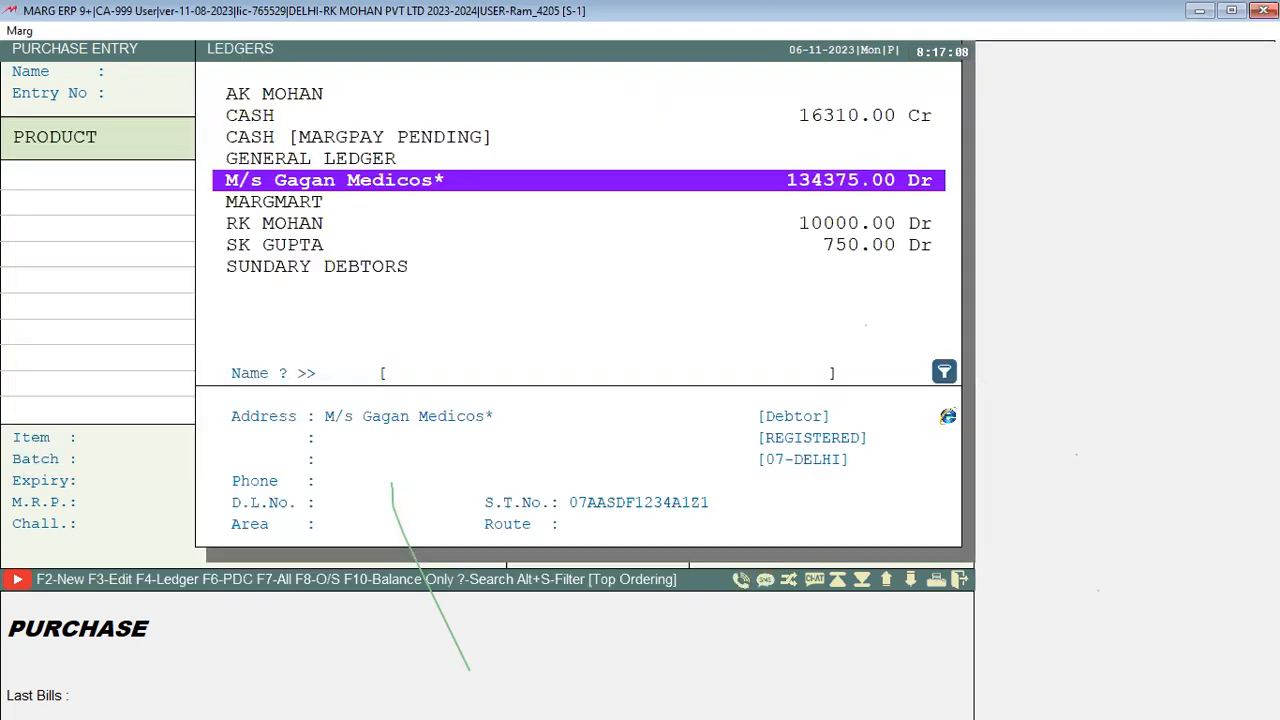
pyautogui.press('Escape')
pyautogui.press('Escape')
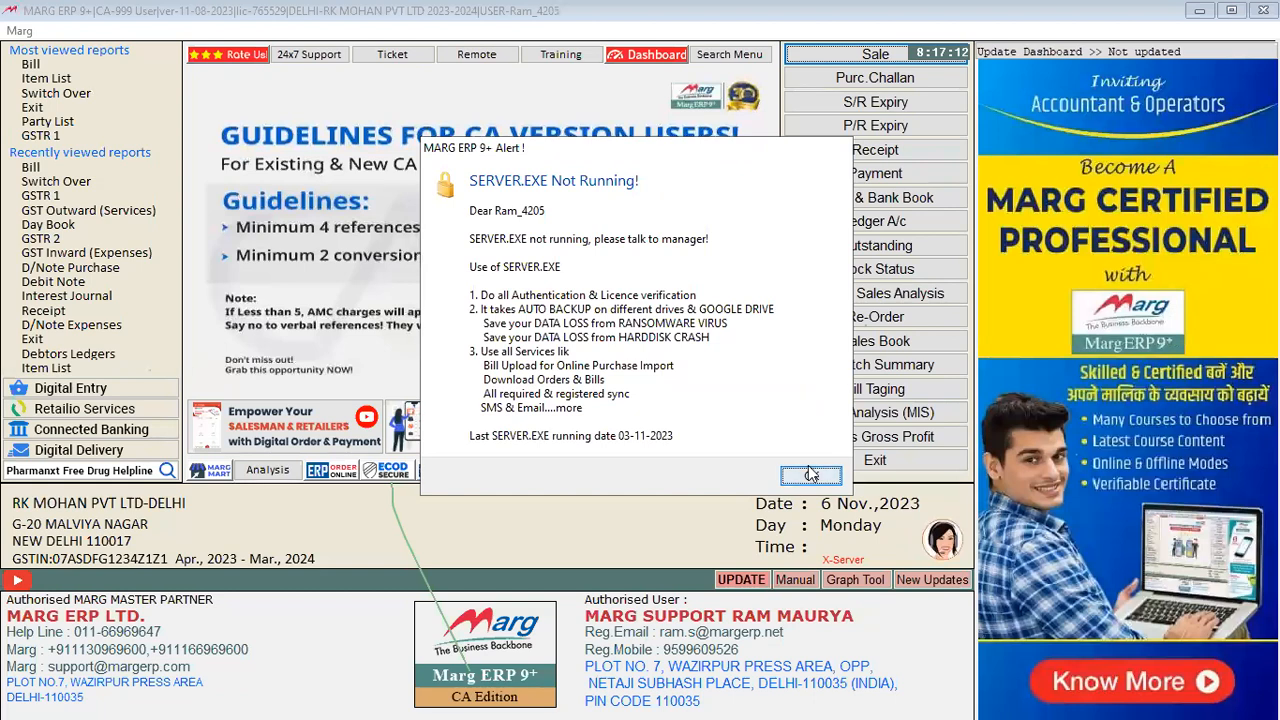
pyautogui.click(808, 471)
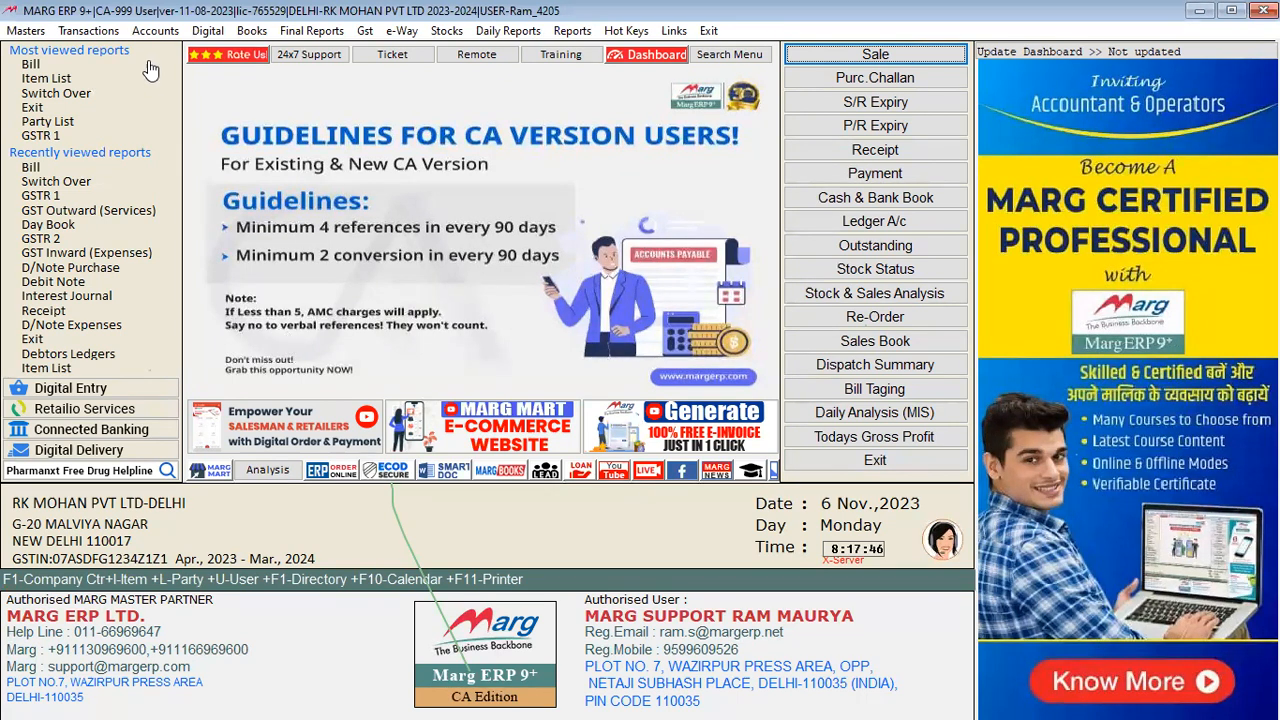
# Step: Open a new purchase bill for M/s Gagan Medicos dated 06-11-2023 with party number 432
pyautogui.click(88, 33)
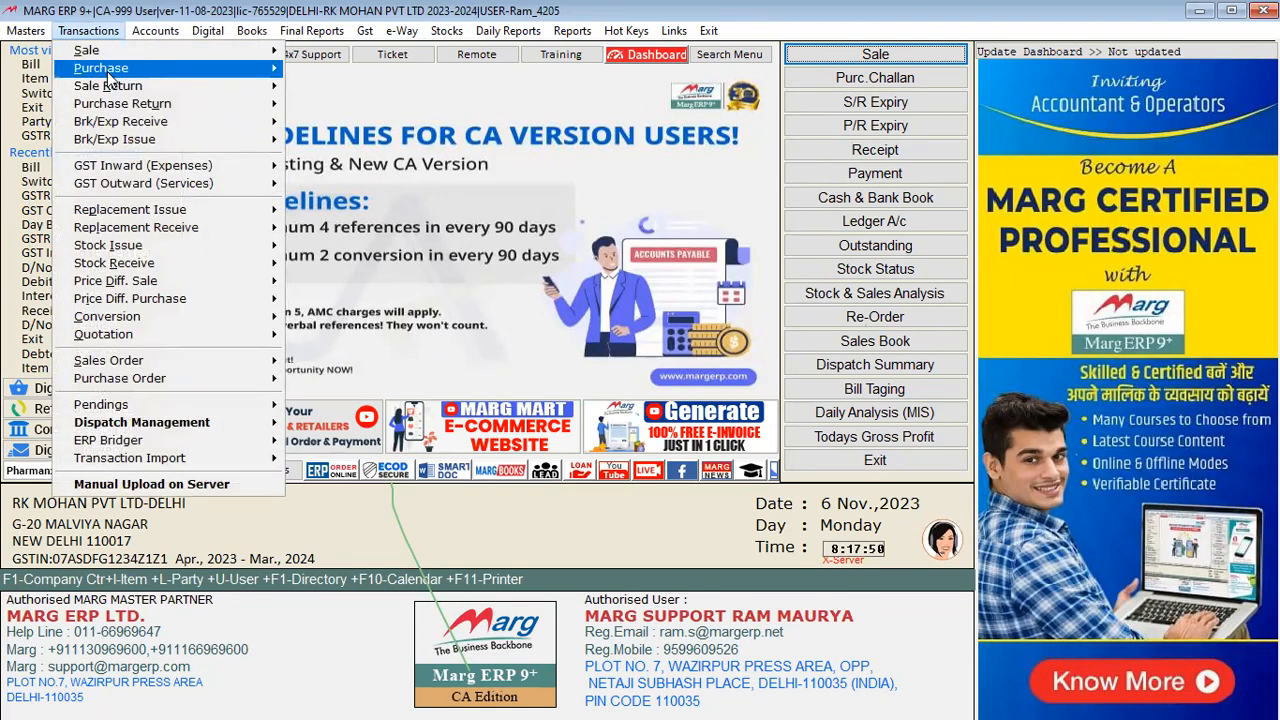
pyautogui.moveTo(128, 88)
pyautogui.moveTo(154, 70)
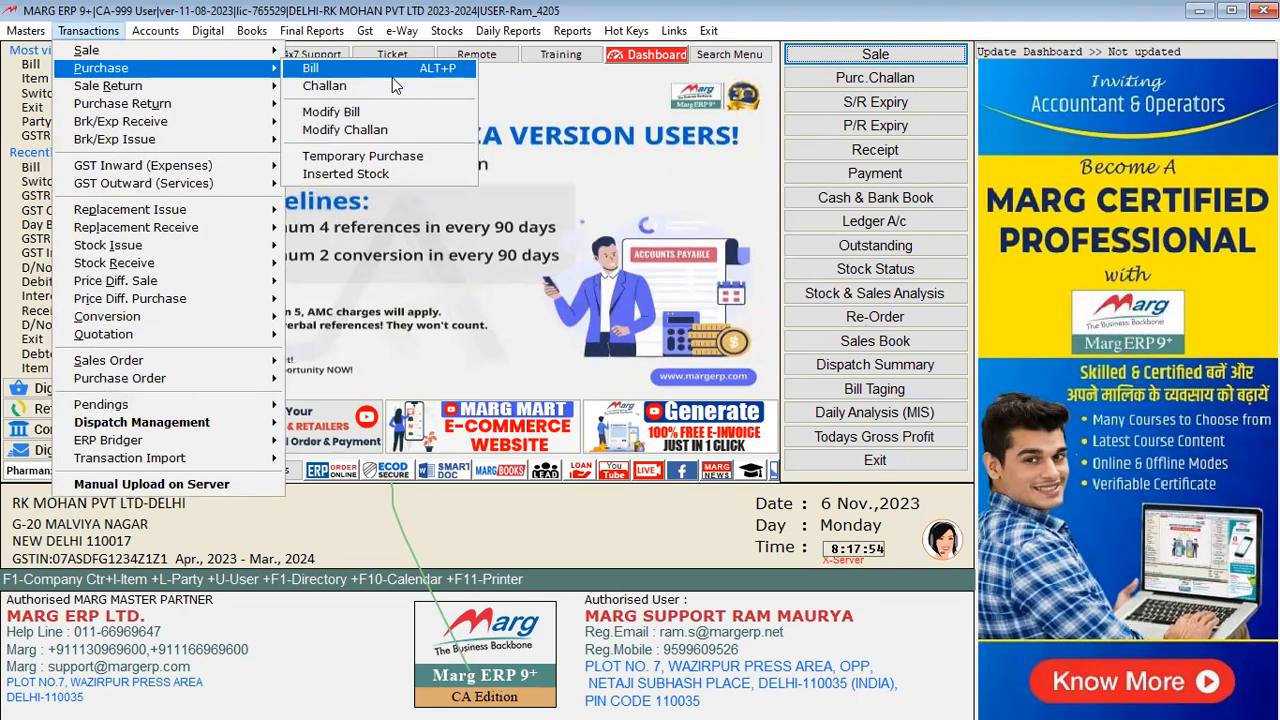
pyautogui.click(282, 534)
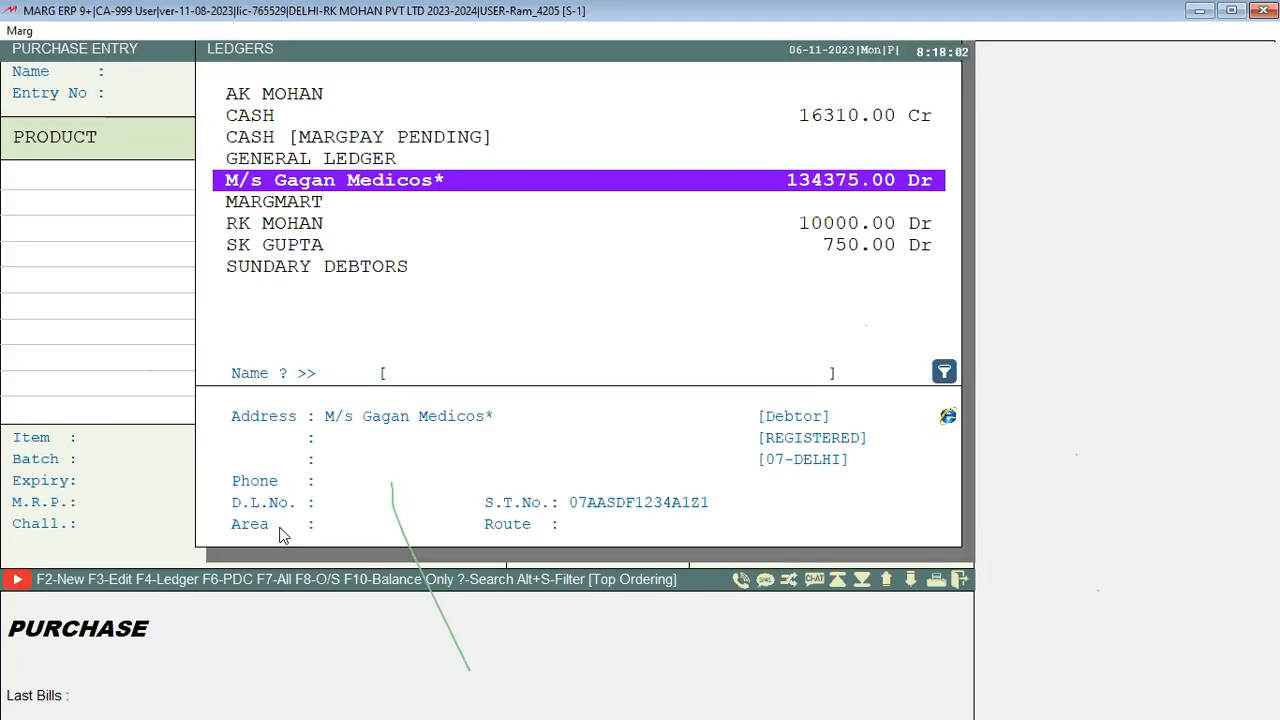
pyautogui.press('Escape')
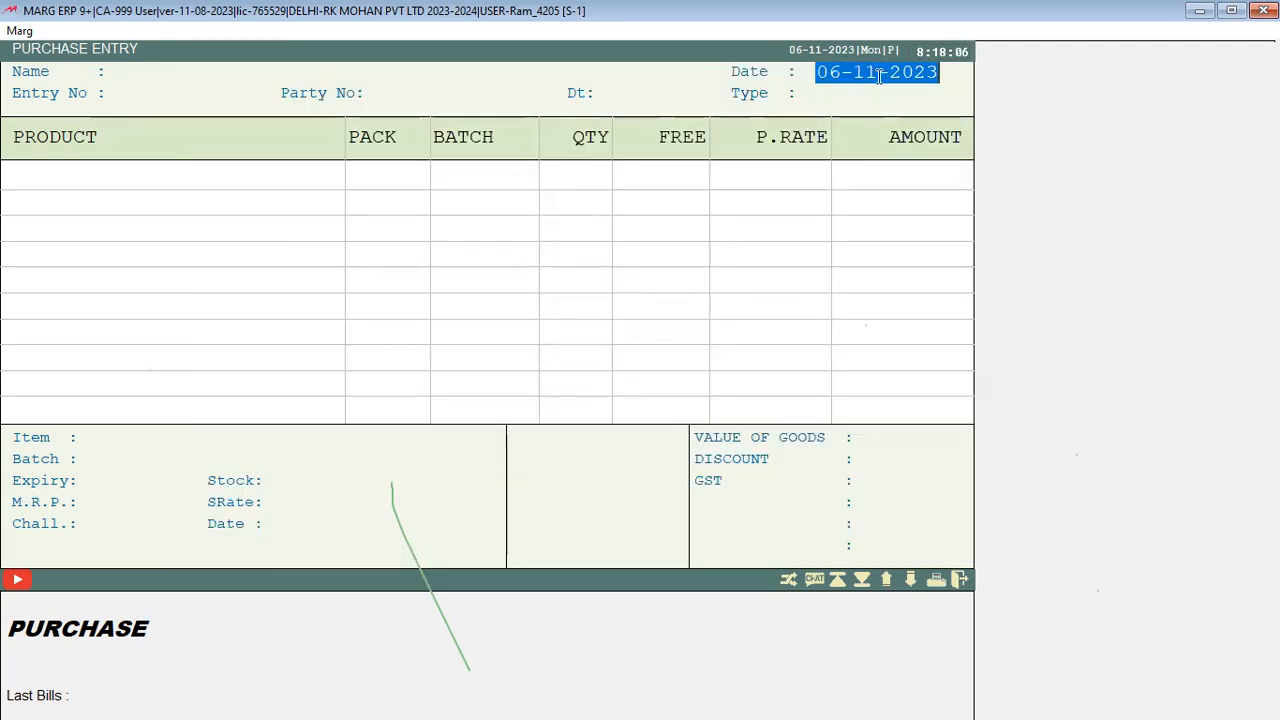
pyautogui.press('Return')
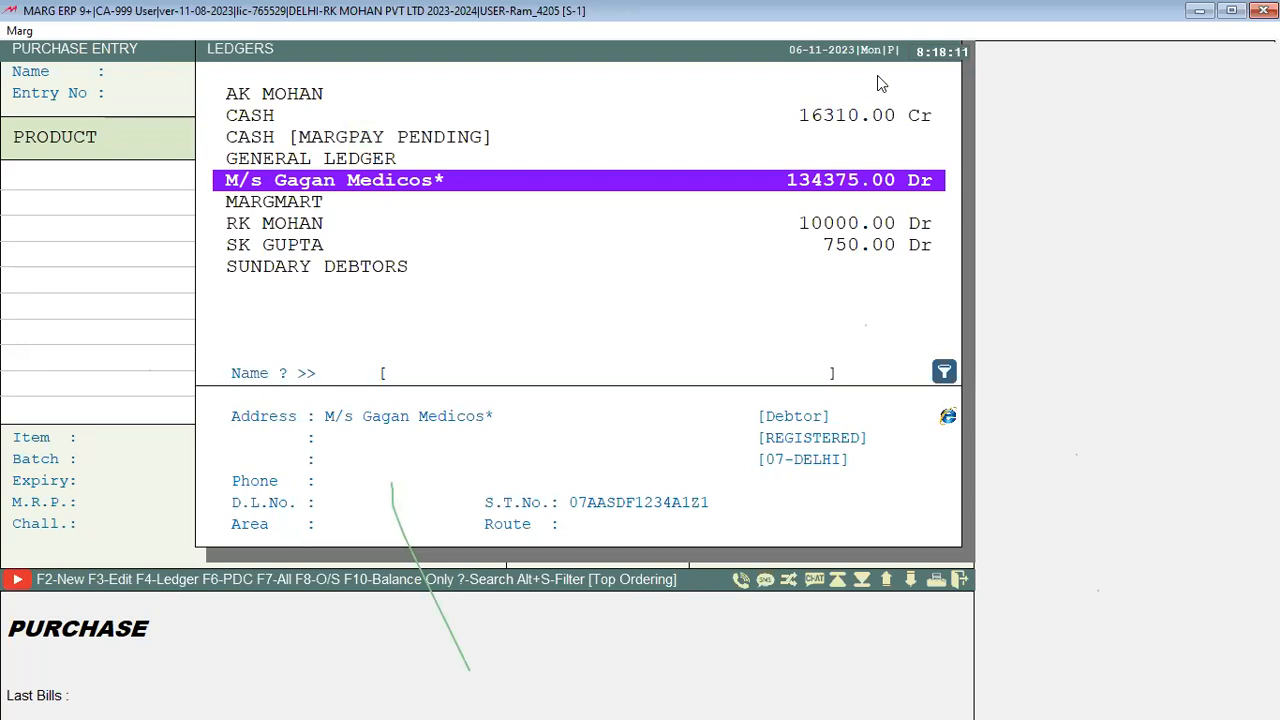
pyautogui.press('Return')
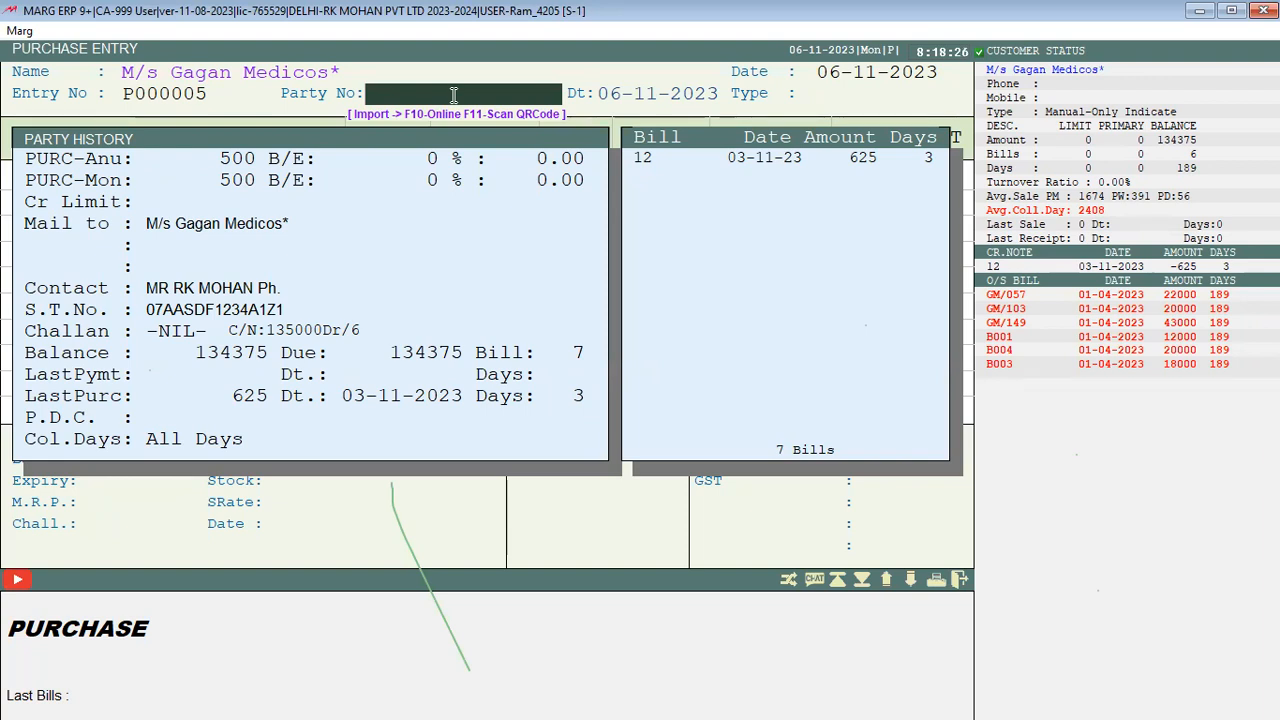
pyautogui.write('432')
pyautogui.press('Return')
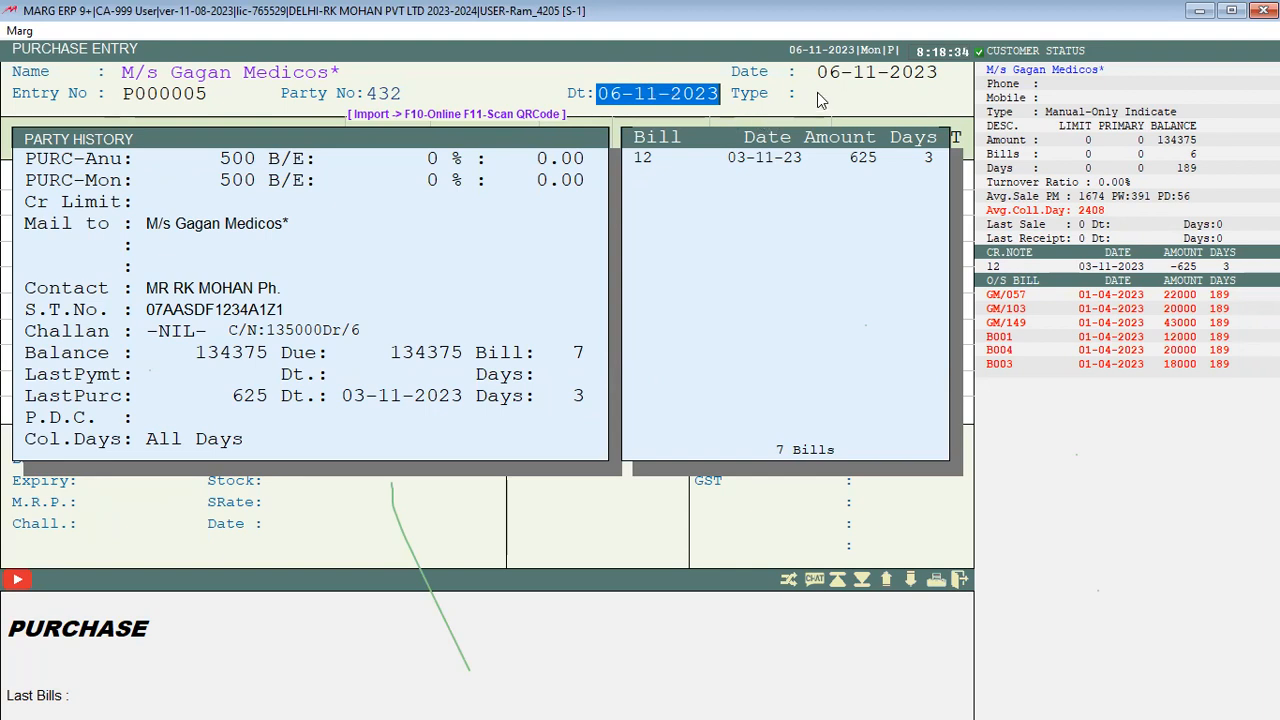
pyautogui.press('Return')
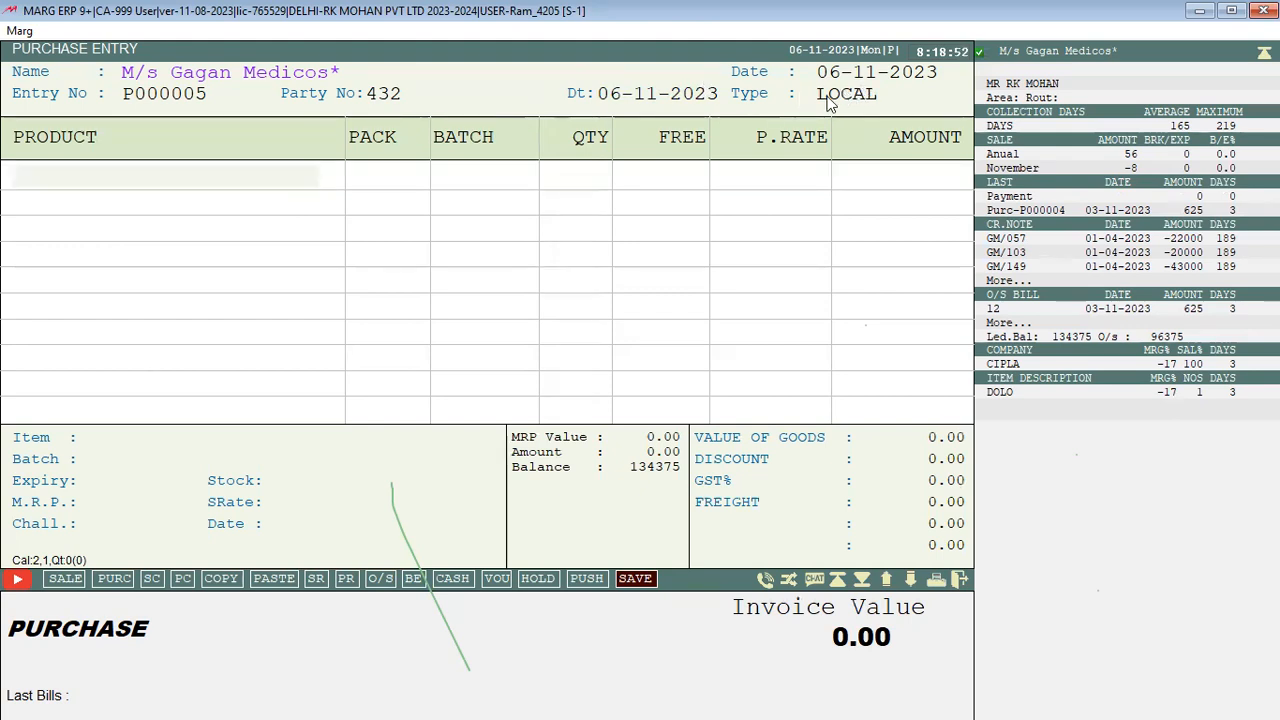
# Step: Add 100 units of Amifru 40 mg under new batch GFDS with expiry 1/26, advancing to the purchase rate
pyautogui.press('Return')
pyautogui.press('Return')
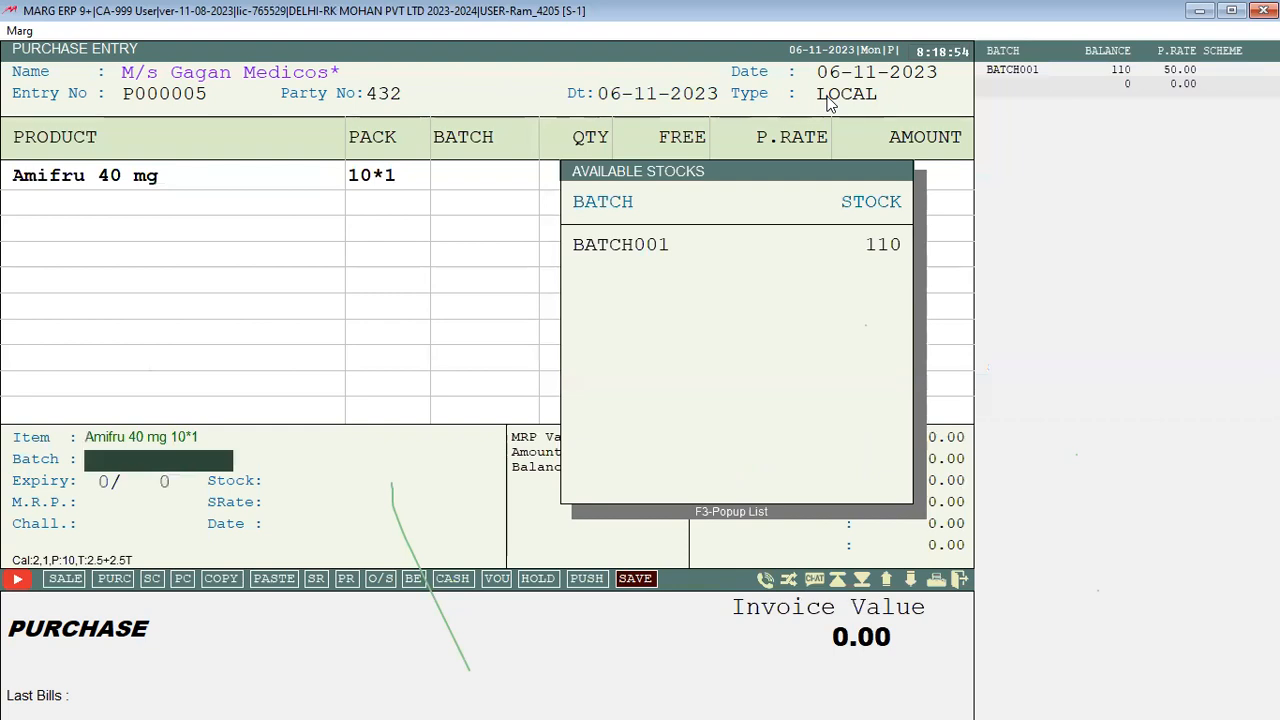
pyautogui.write('GFDS')
pyautogui.press('Return')
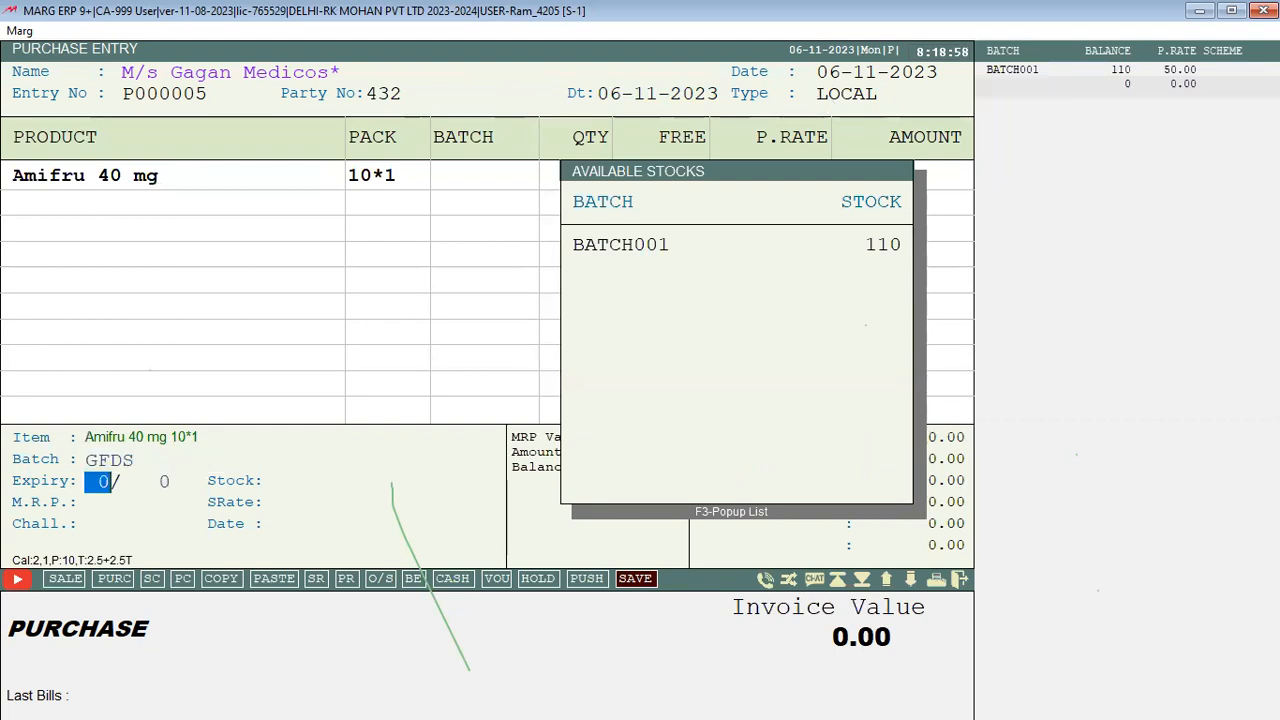
pyautogui.write('1')
pyautogui.press('Return')
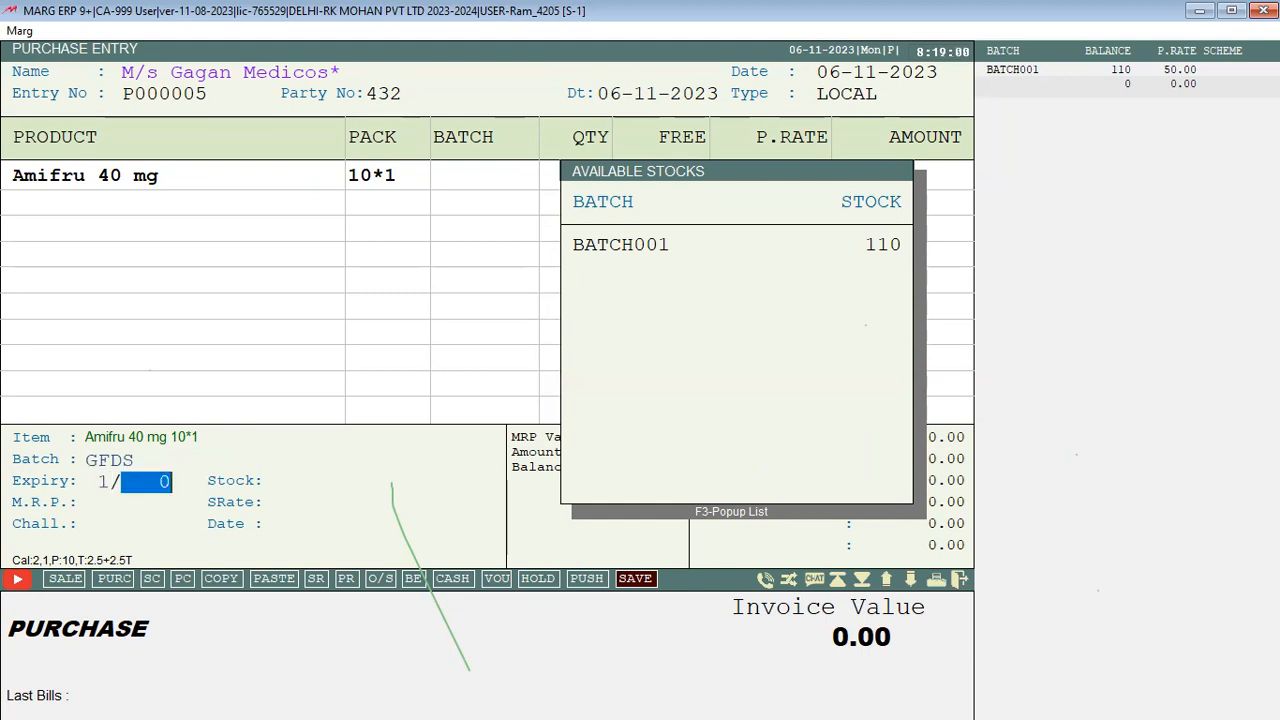
pyautogui.write('26')
pyautogui.press('Return')
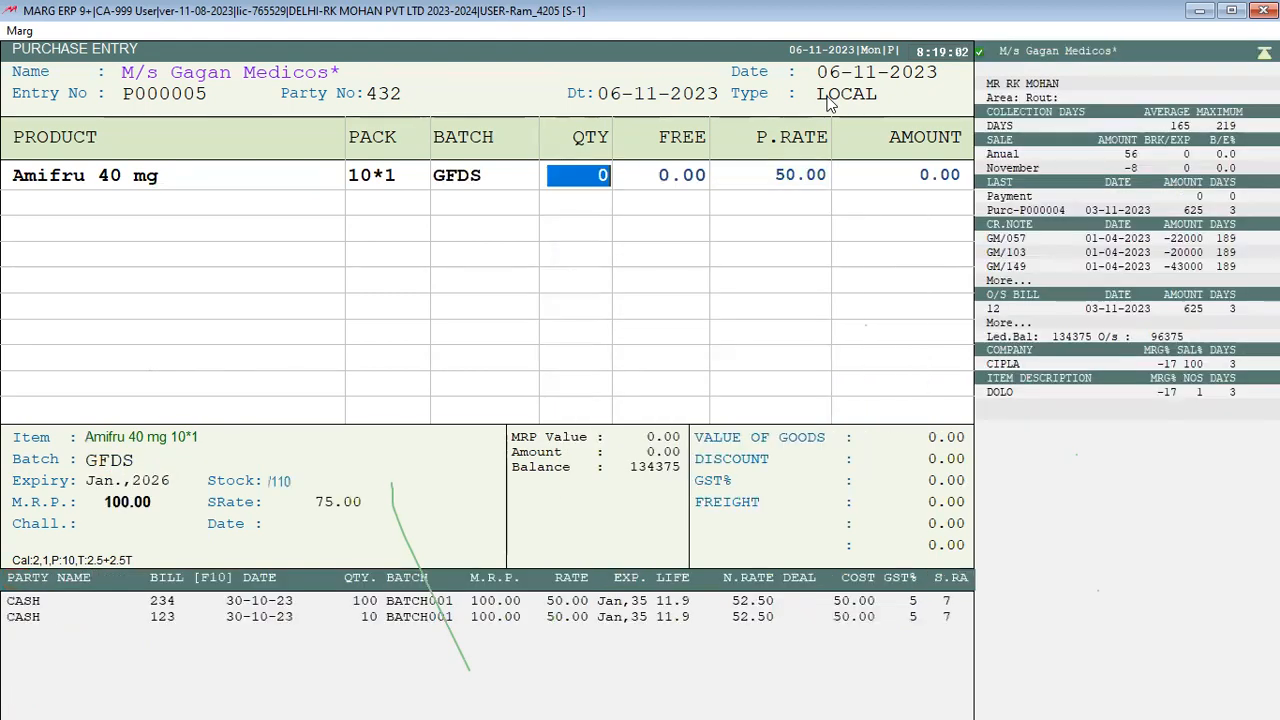
pyautogui.write('100')
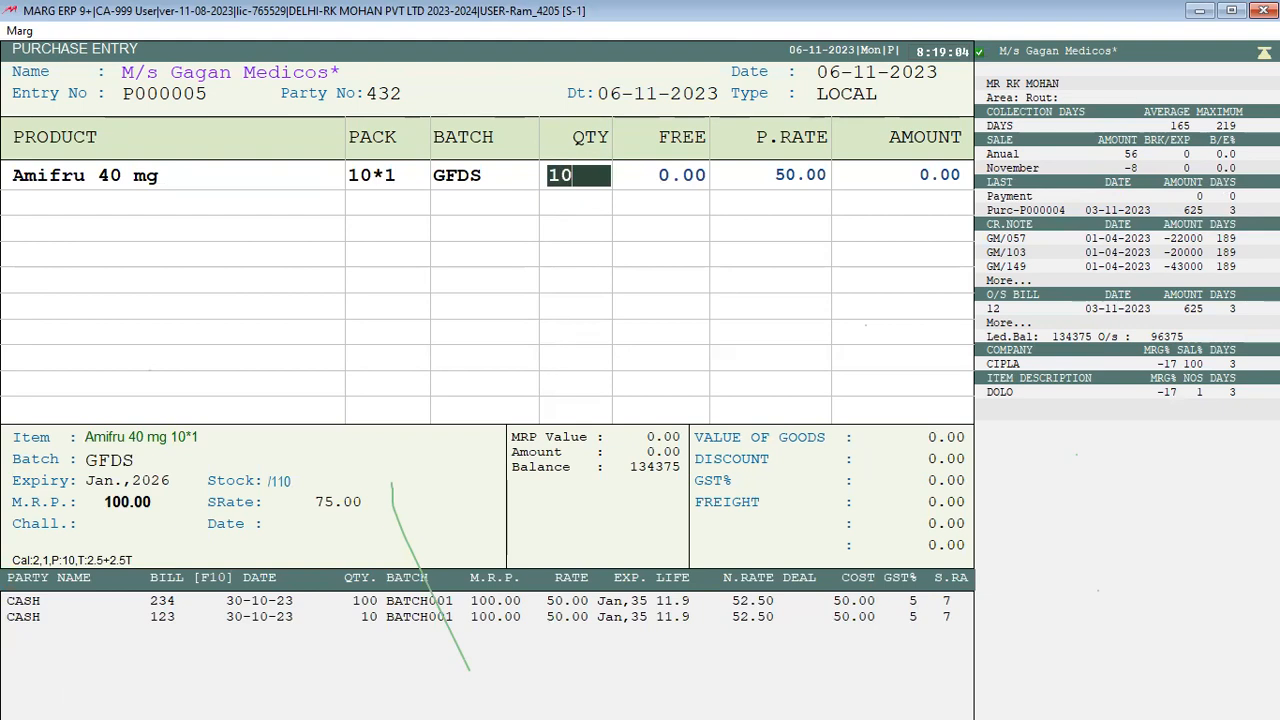
pyautogui.press('Return')
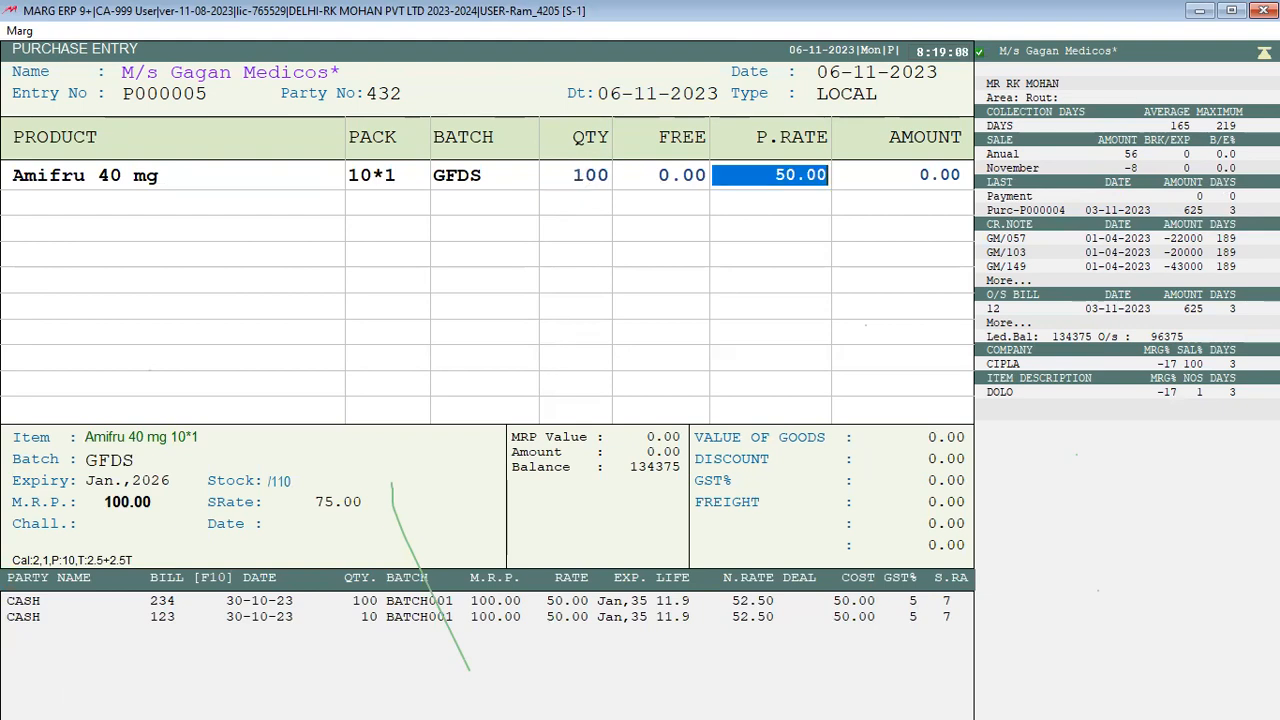
# Step: Accept the 50.00 purchase rate for Amifru 40 mg, complete the line, and finish item entry up to the save check
pyautogui.press('Return')
pyautogui.press('Return')
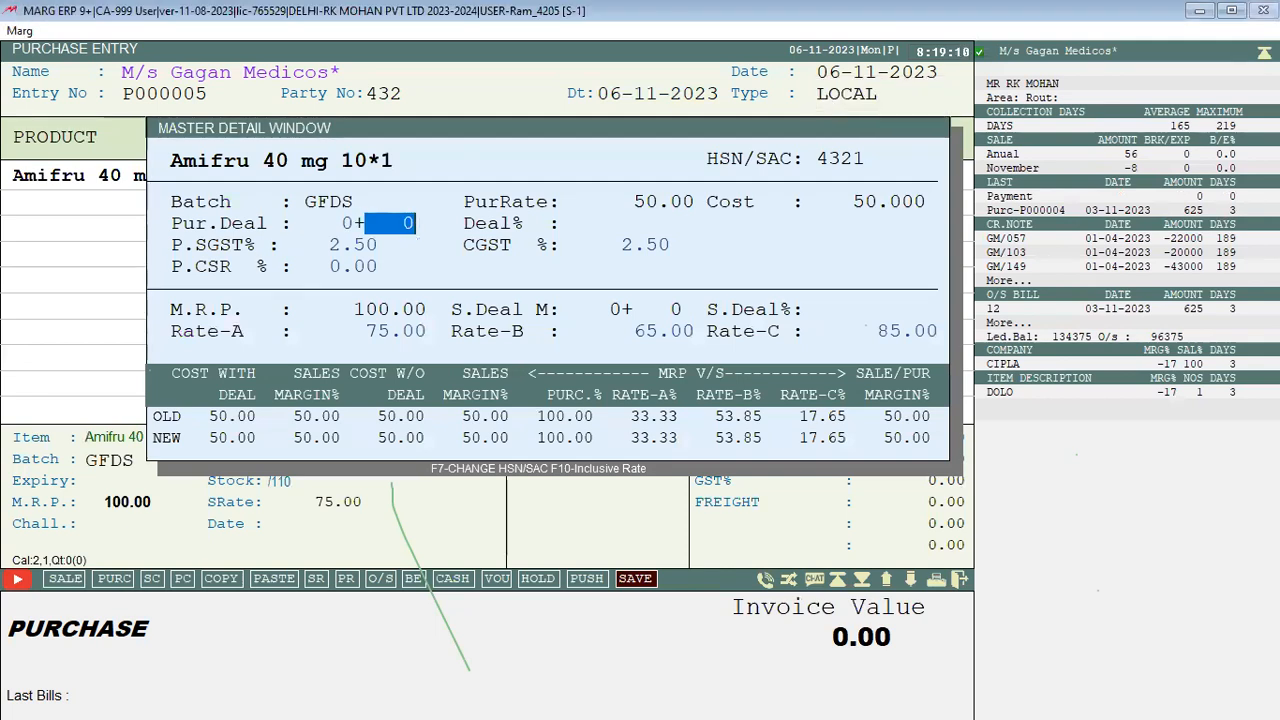
pyautogui.press('Return')
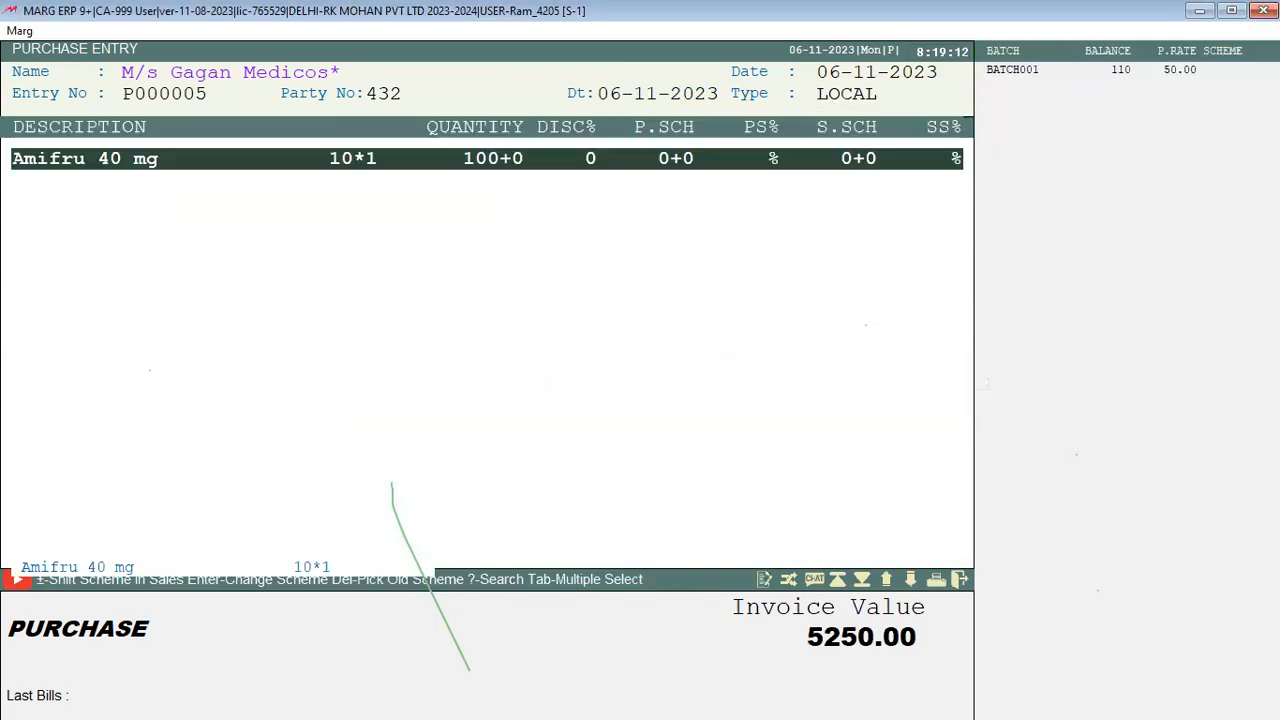
pyautogui.press('Escape')
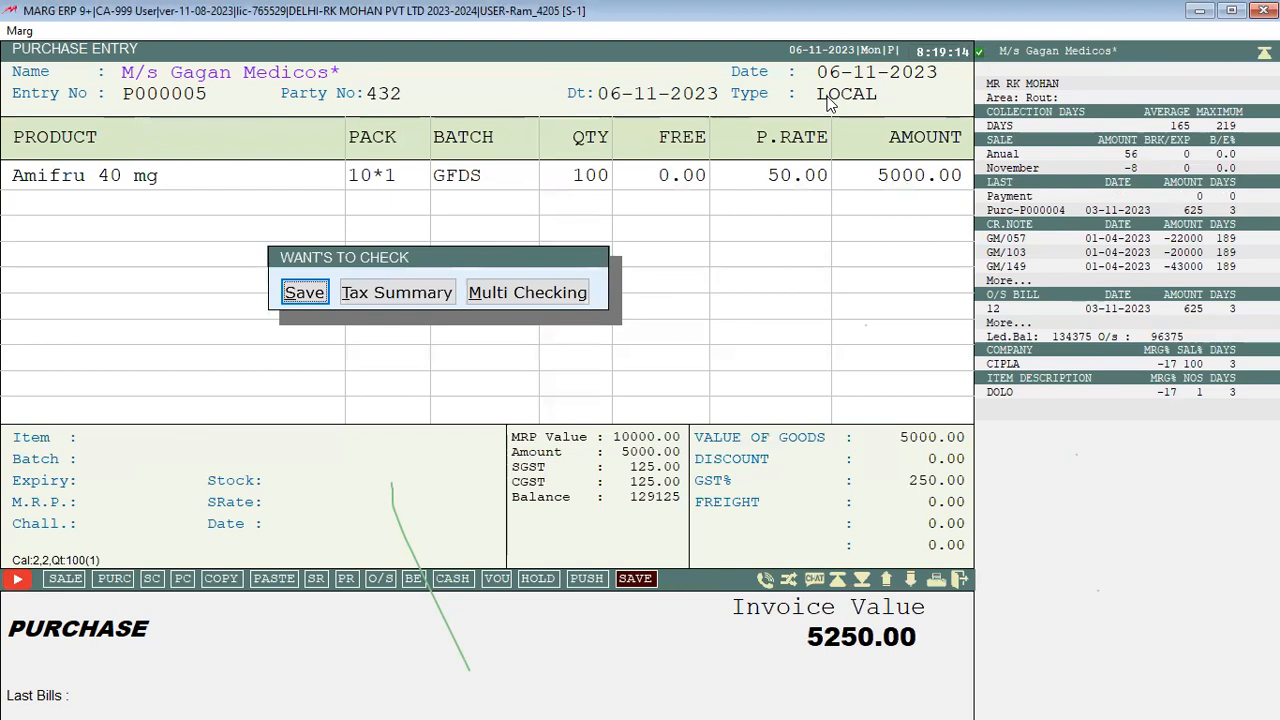
# Step: Choose Save after reviewing the check options, leaving the bill's cash paid and land cost at 0.00
pyautogui.press('Right')
pyautogui.press('Right')
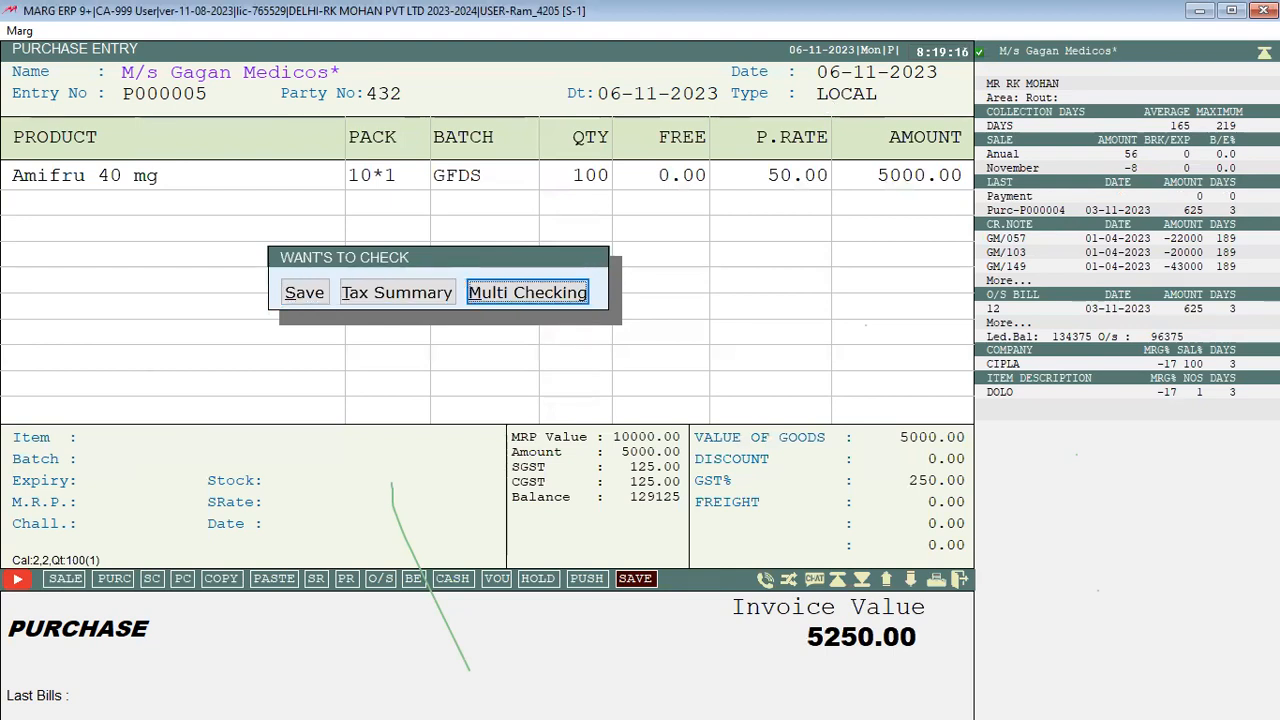
pyautogui.press('Left')
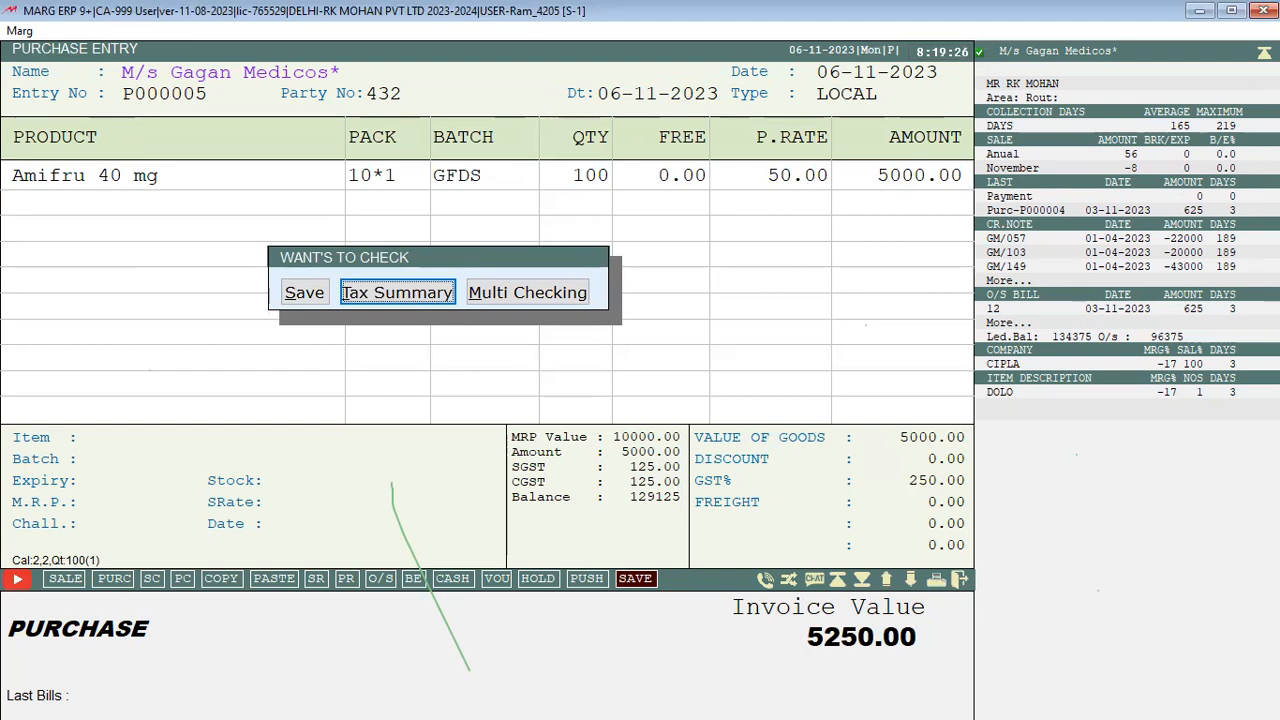
pyautogui.press('Left')
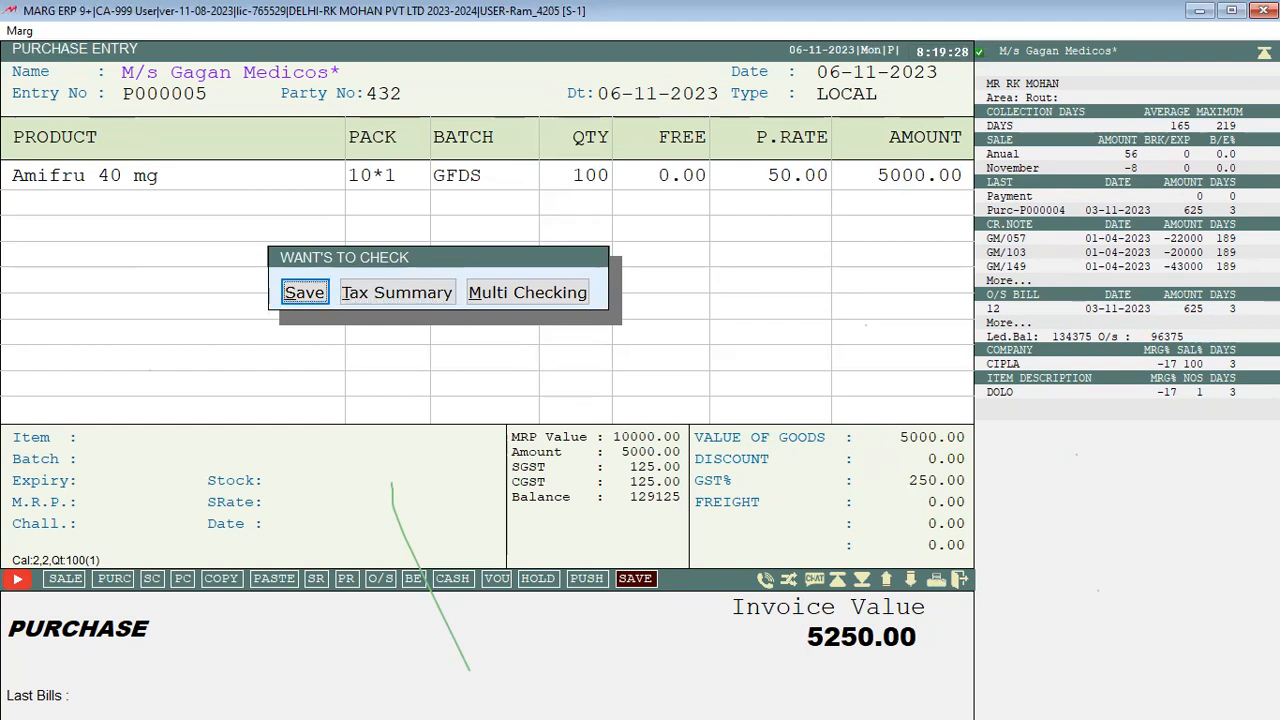
pyautogui.press('Return')
pyautogui.press('Return')
pyautogui.press('Return')
pyautogui.press('Return')
pyautogui.press('Return')
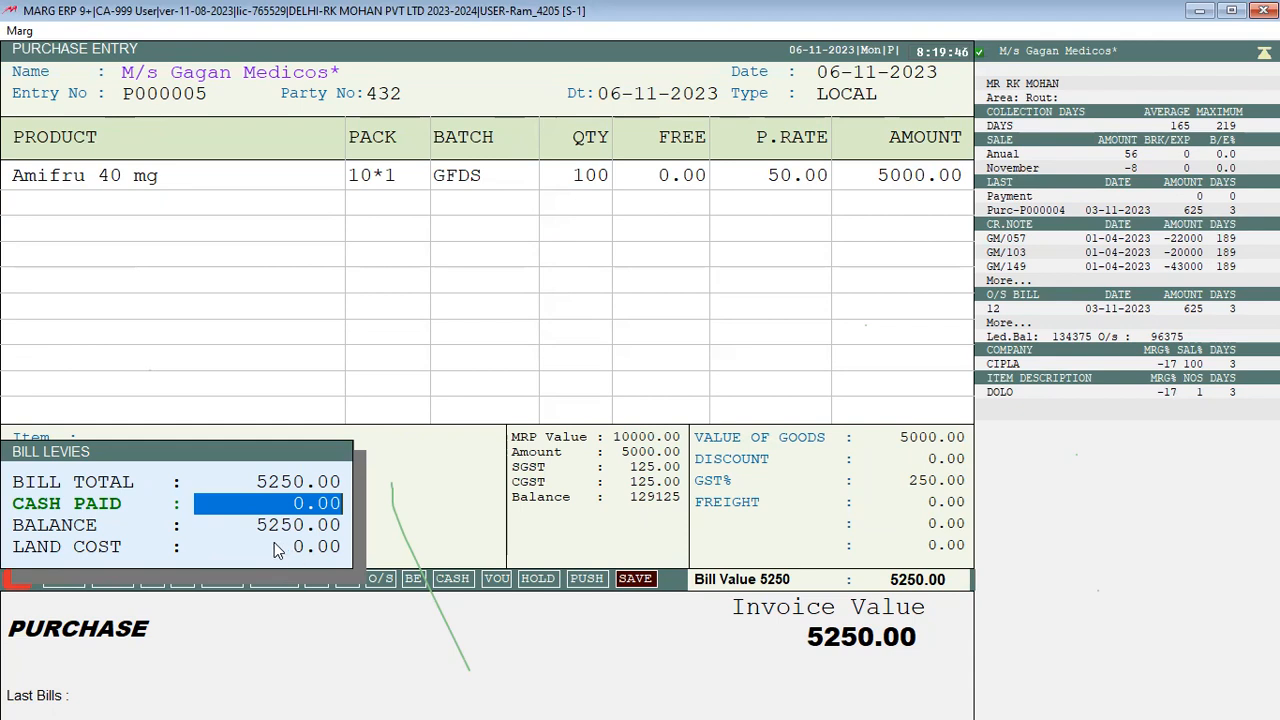
pyautogui.press('Return')
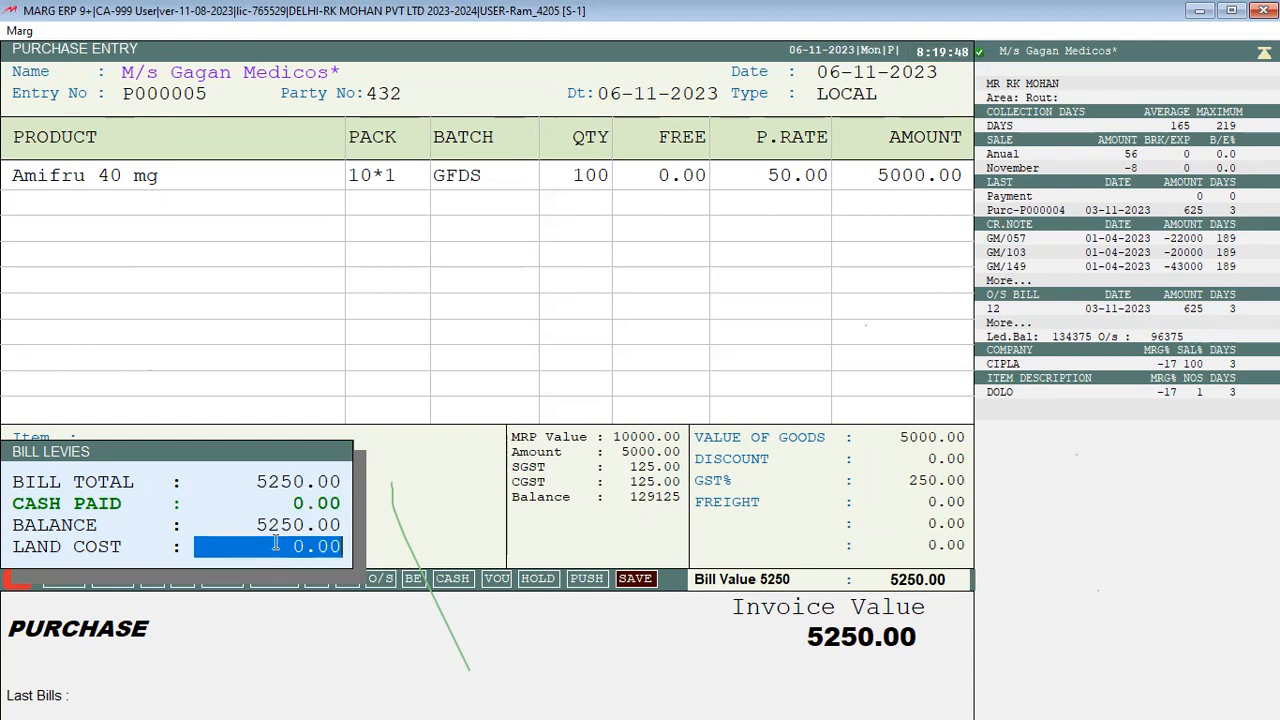
pyautogui.press('Return')
pyautogui.press('Return')
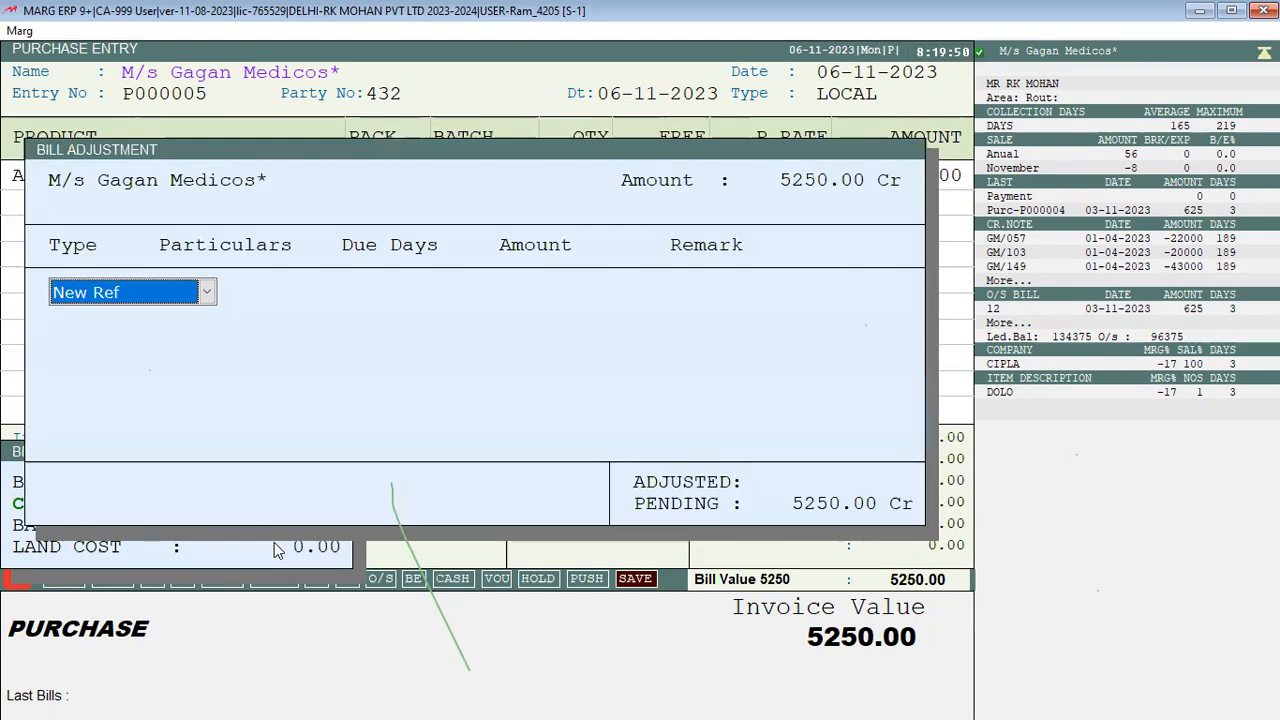
# Step: Adjust the 5250.00 credit as new reference 432 with 0 due days and finish saving the bill
pyautogui.press('Return')
pyautogui.press('Return')
pyautogui.press('Return')
pyautogui.press('Return')
pyautogui.press('Return')
pyautogui.press('Return')
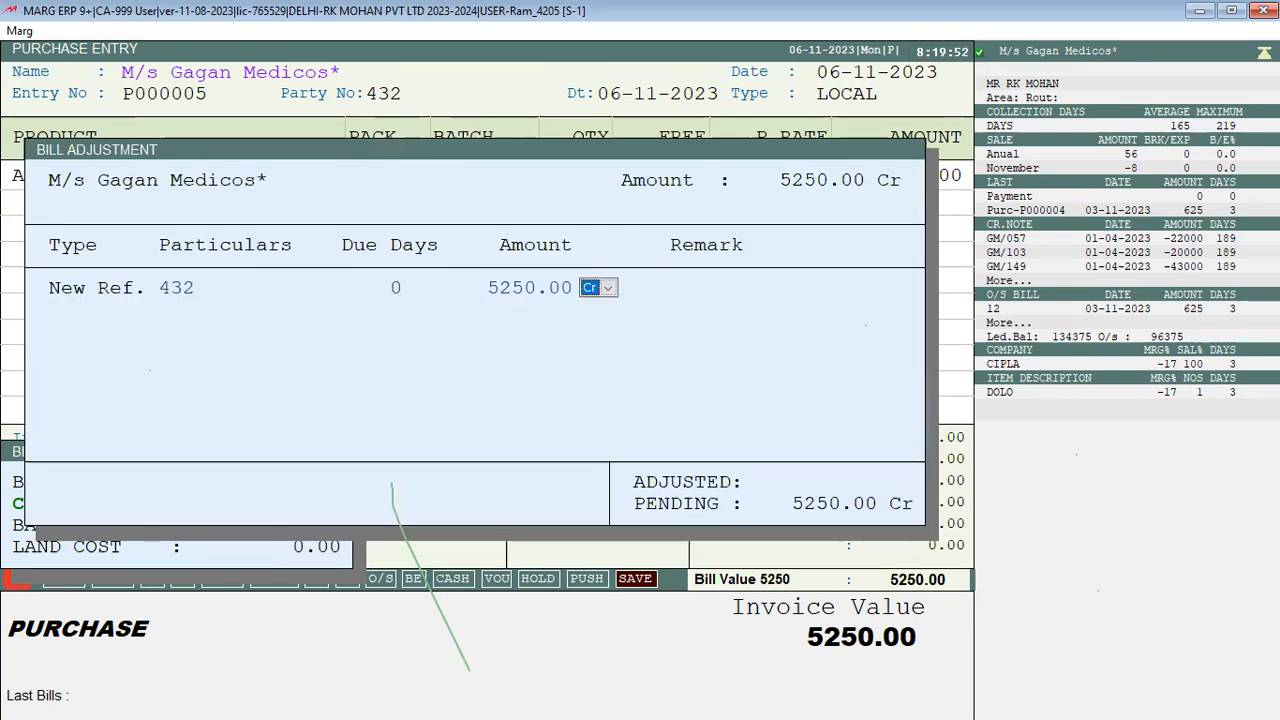
pyautogui.press('Escape')
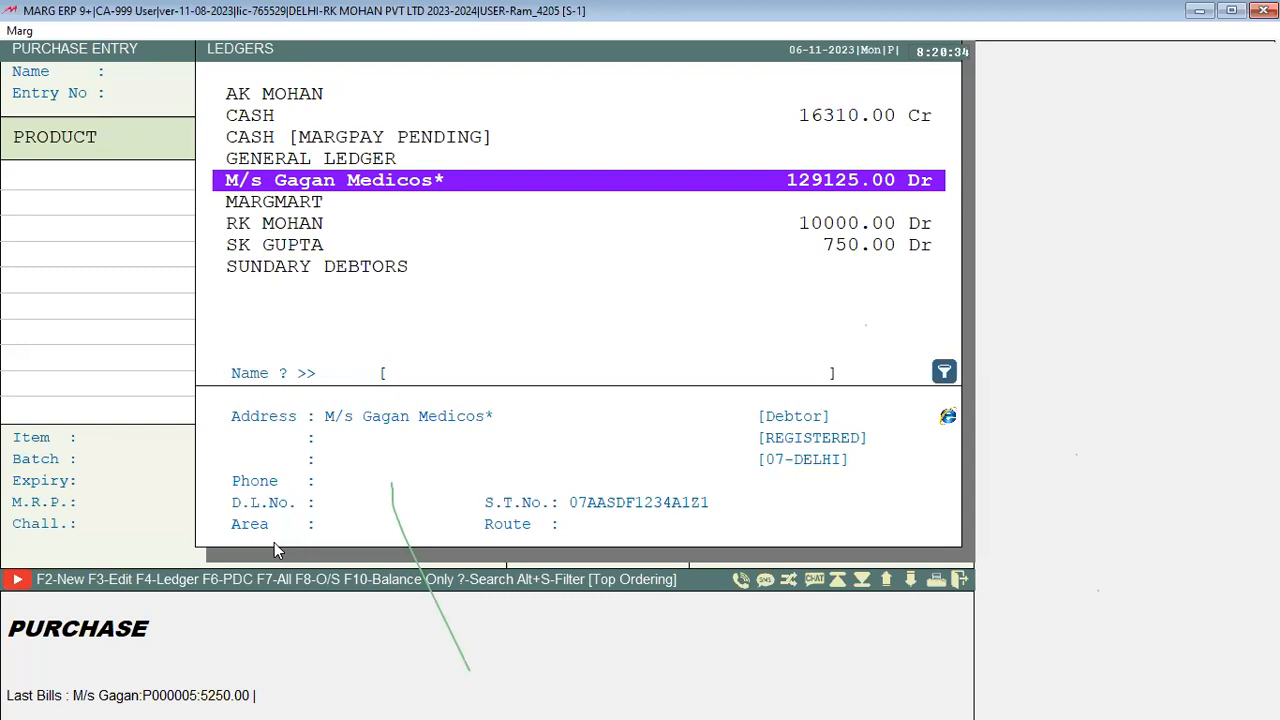
# Step: Leave the purchase entry and dismiss the server alert
pyautogui.press('Escape')
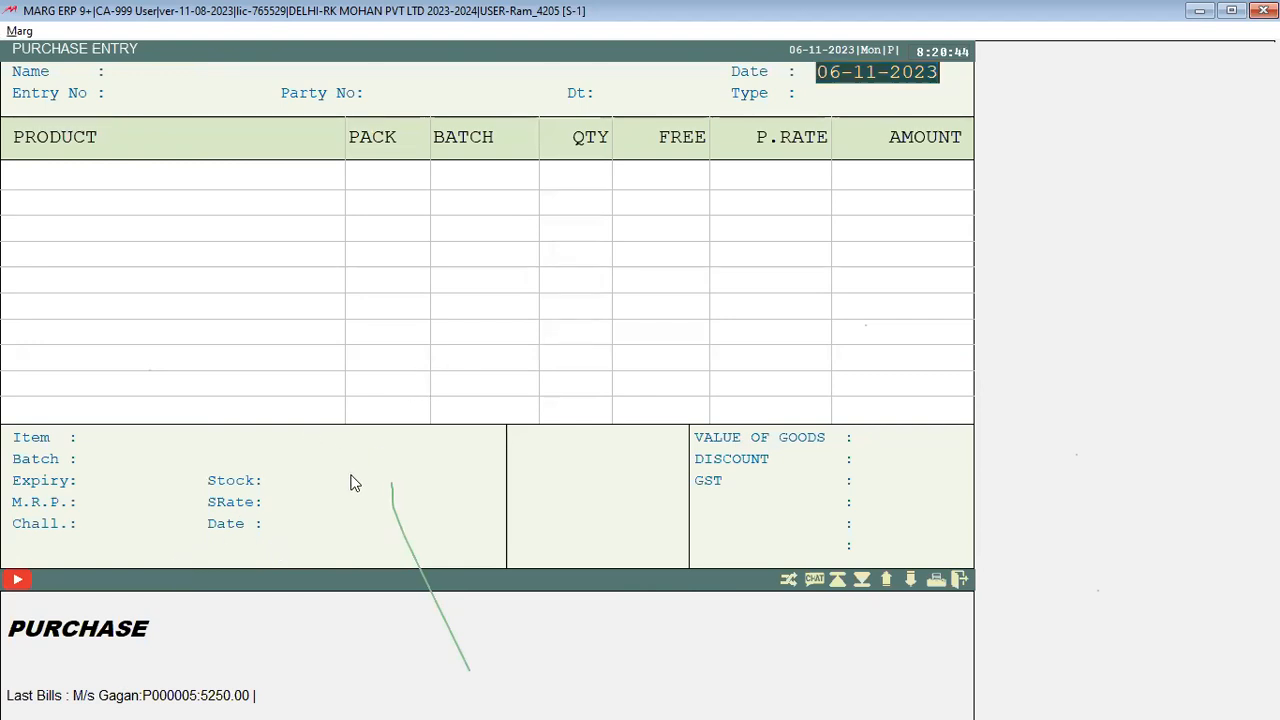
pyautogui.press('Escape')
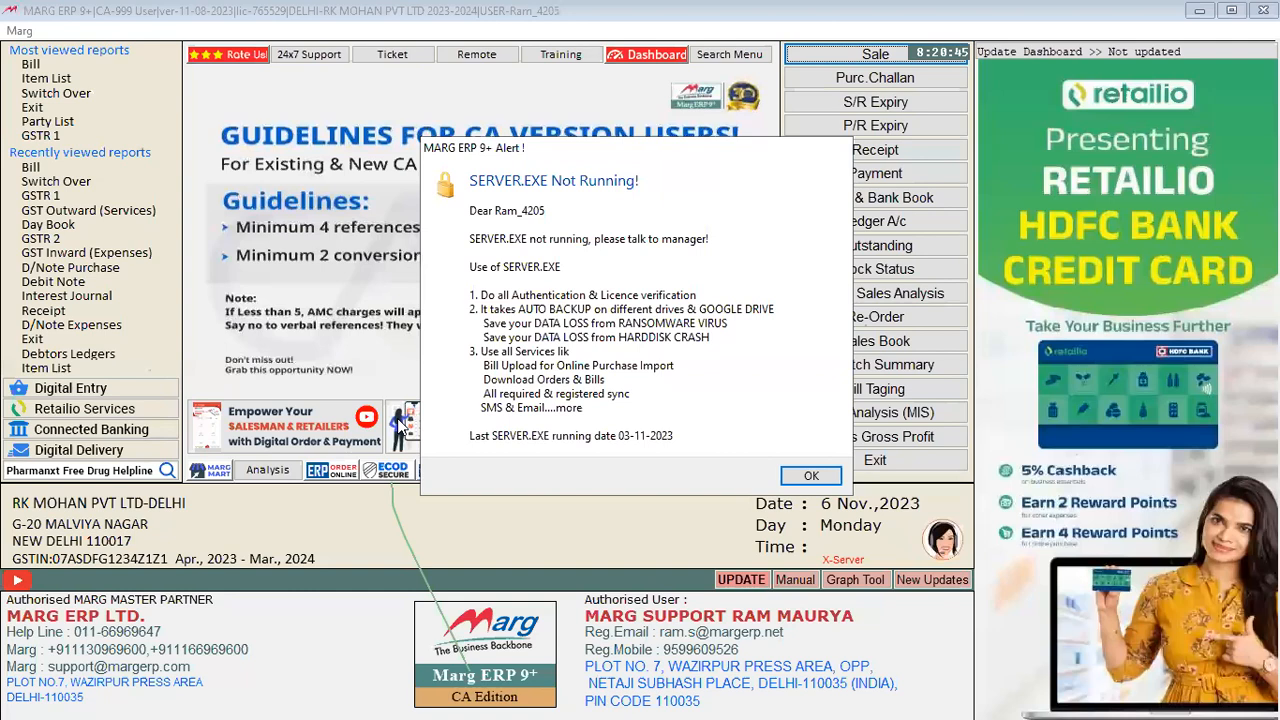
pyautogui.click(811, 475)
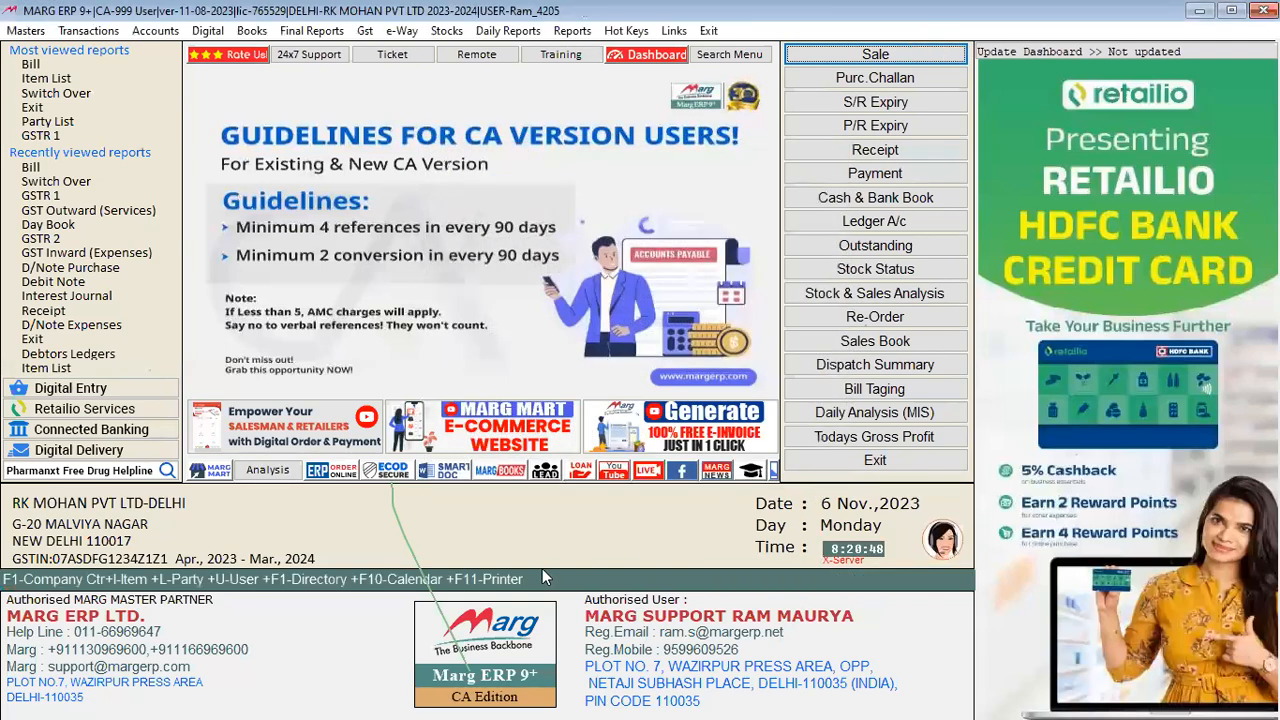
# Step: Open the saved M/s Gagan Medicos purchase bill 432 of 06-11-2023 from the list of purchases for editing
pyautogui.hotkey('alt', 'F2')
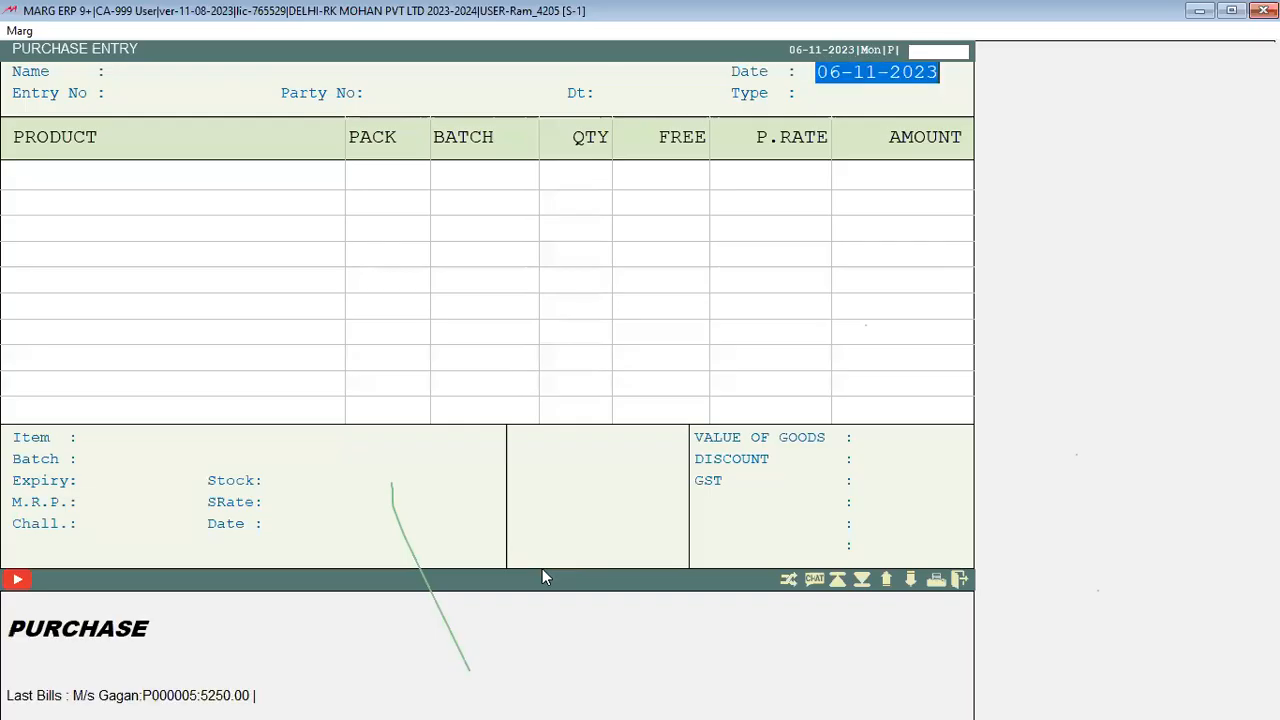
pyautogui.press('pageup')
pyautogui.press('Return')
pyautogui.press('Return')
pyautogui.press('Return')
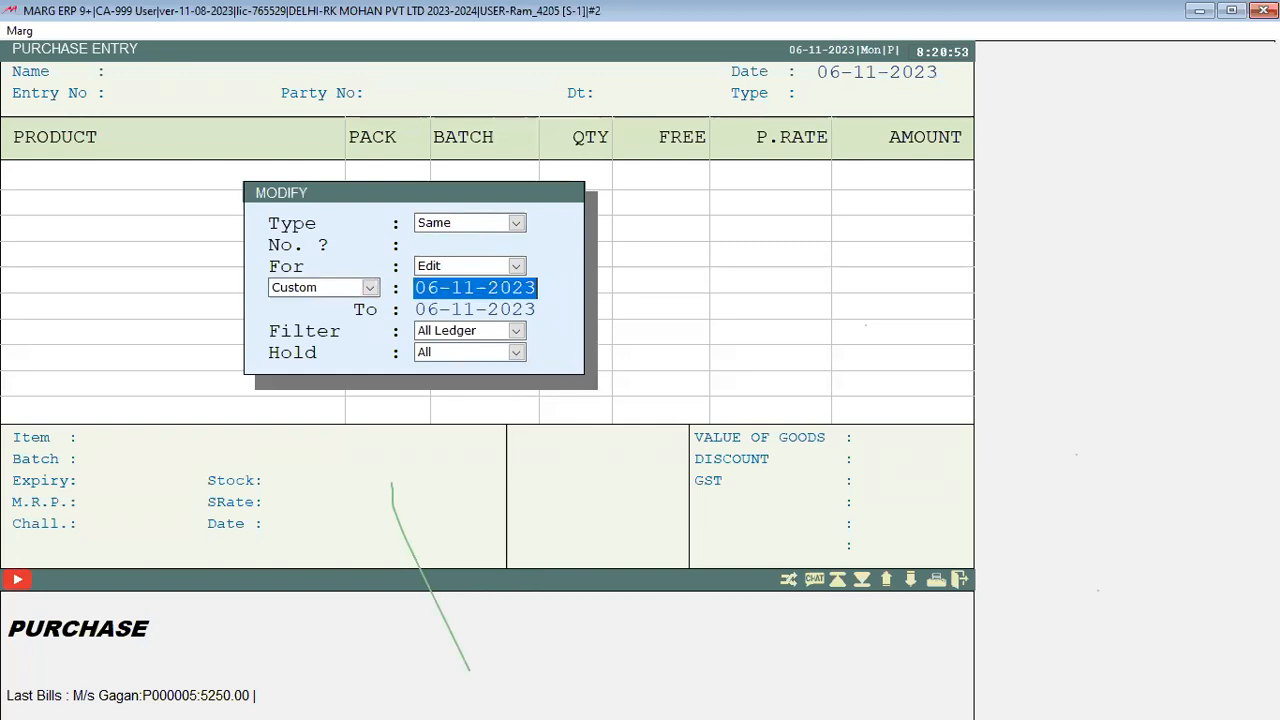
pyautogui.press('Up')
pyautogui.press('Up')
pyautogui.press('Return')
pyautogui.press('Return')
pyautogui.press('Return')
pyautogui.press('Return')
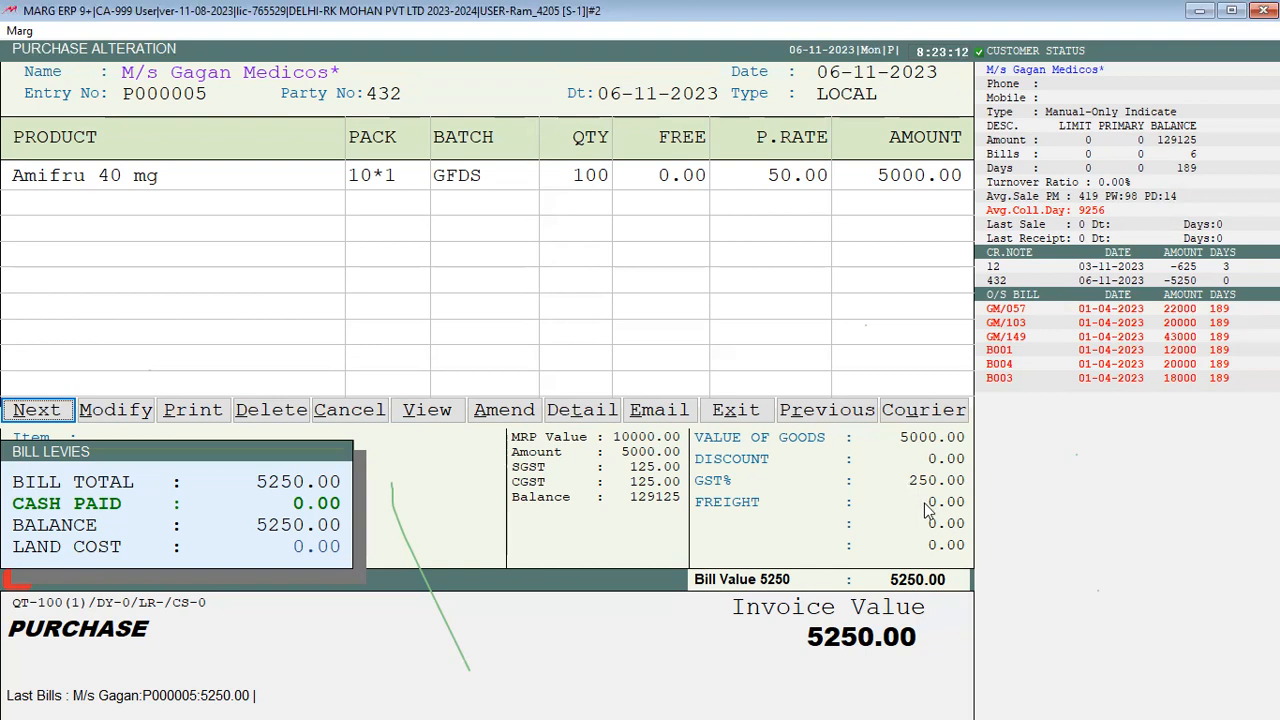
# Step: Start modifying the bill and advance through its header and item lines to the save check
pyautogui.press('Right')
pyautogui.press('Return')
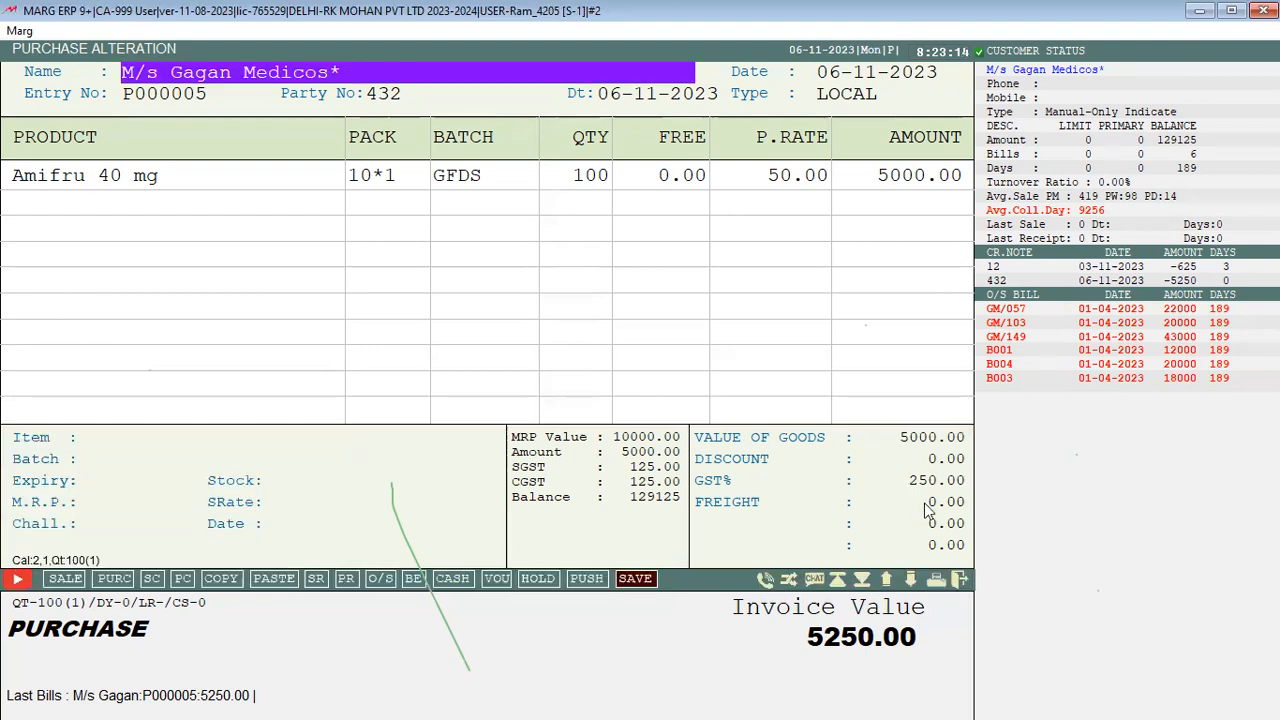
pyautogui.press('Return')
pyautogui.press('Return')
pyautogui.press('Return')
pyautogui.press('Return')
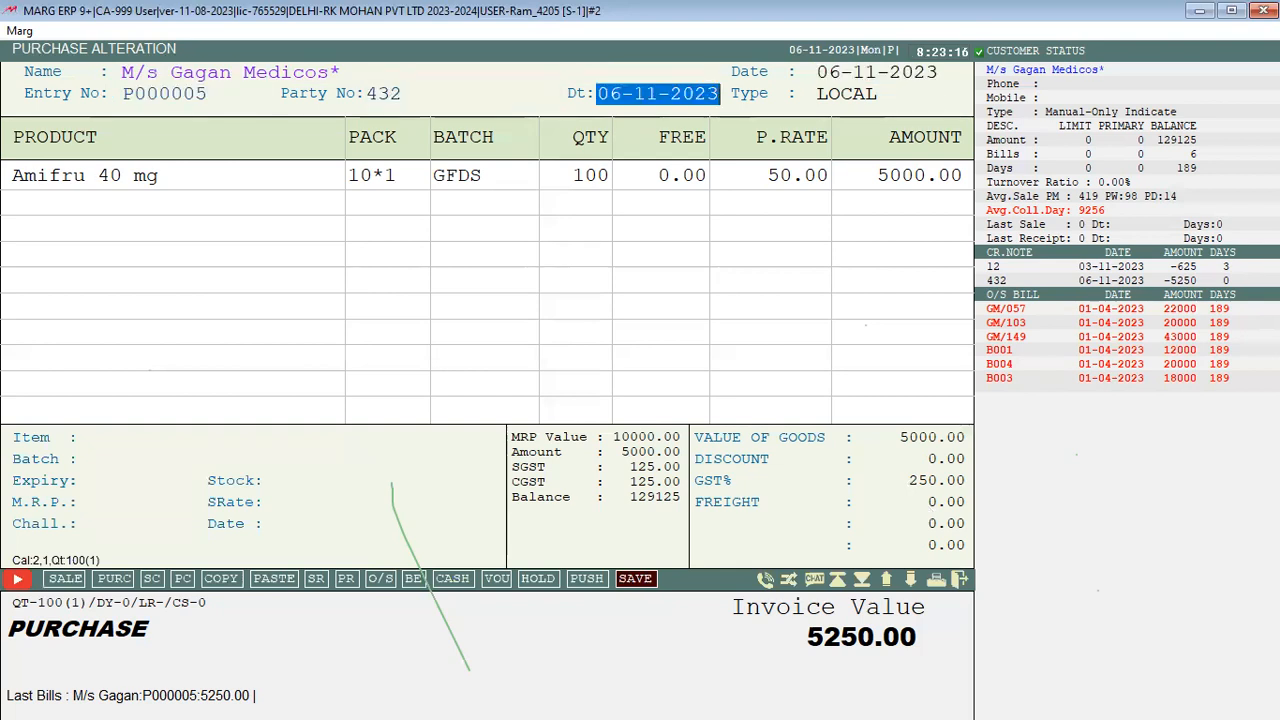
pyautogui.press('Return')
pyautogui.press('Down')
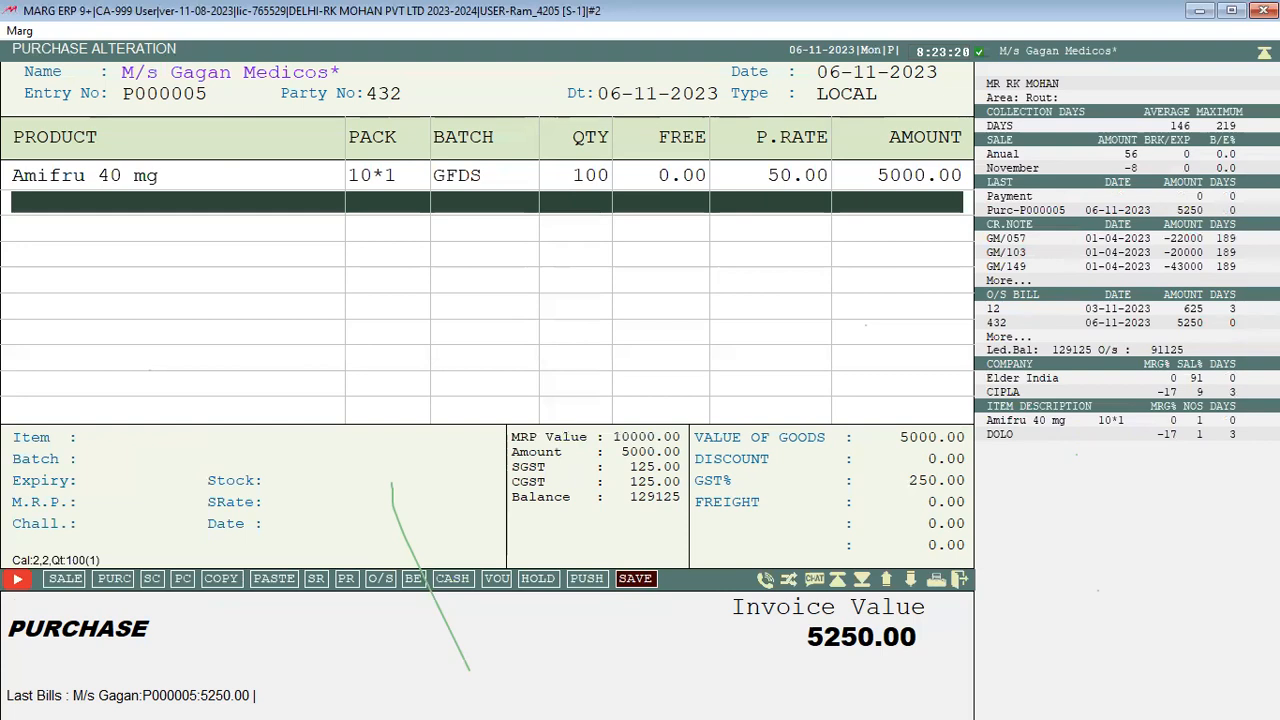
pyautogui.press('Return')
pyautogui.press('Return')
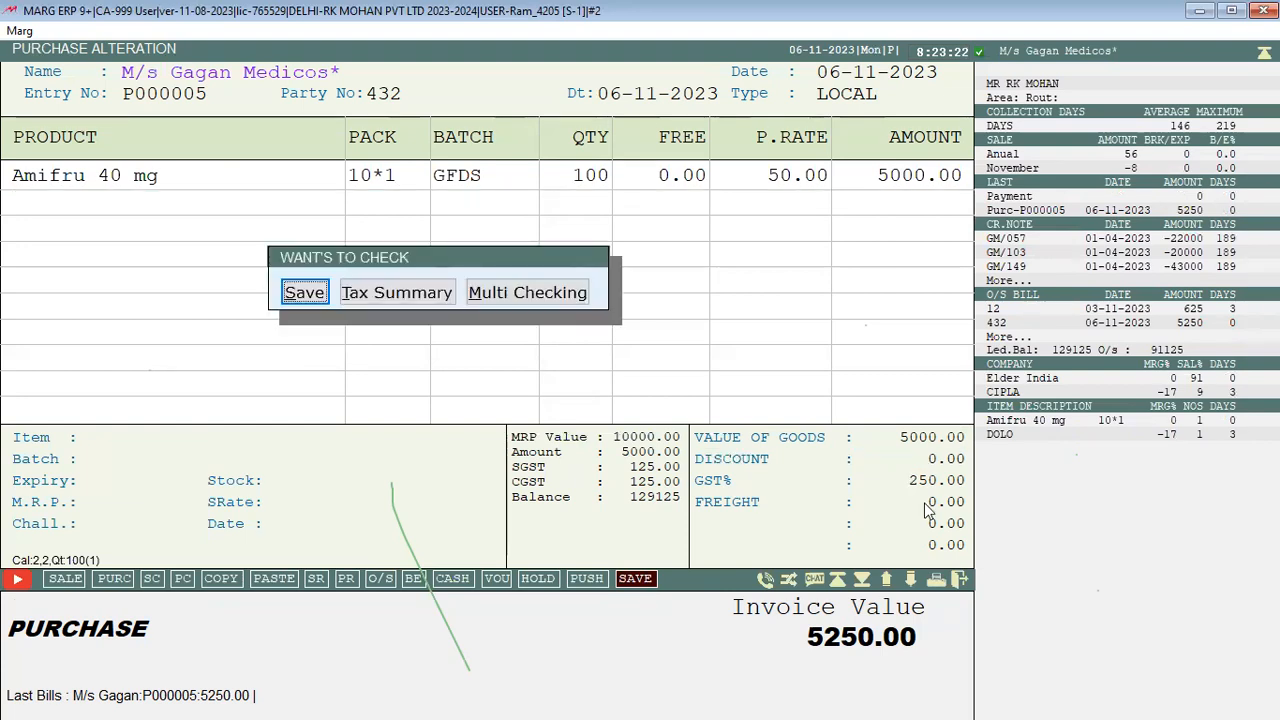
# Step: Set the bill's freight to -1000 and advance through the totals to land cost in the bill levies
pyautogui.click(926, 502)
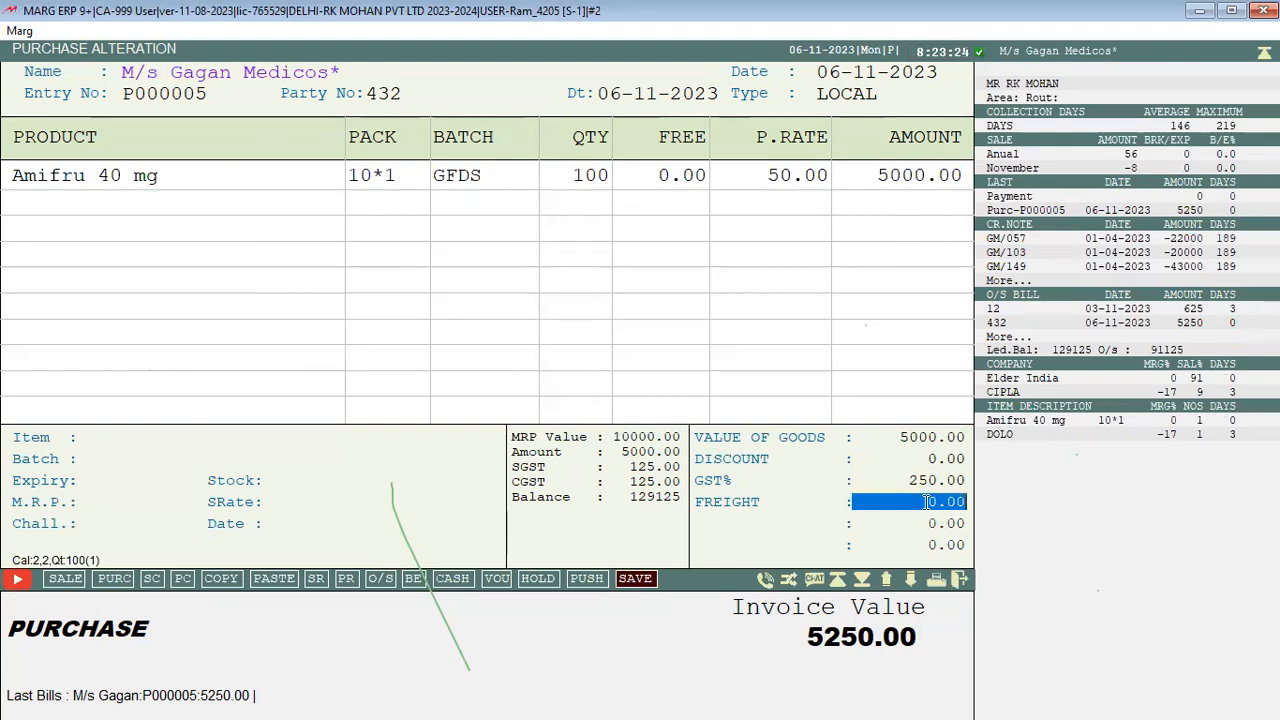
pyautogui.write('-1000')
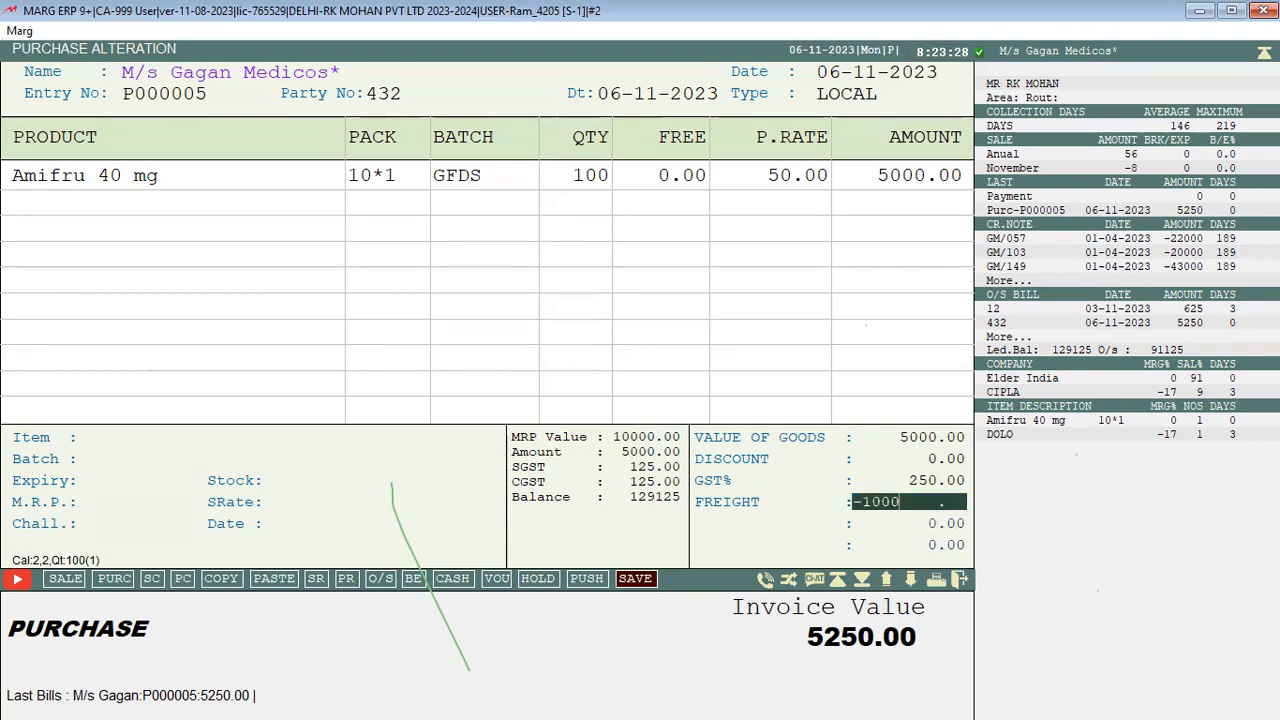
pyautogui.press('Return')
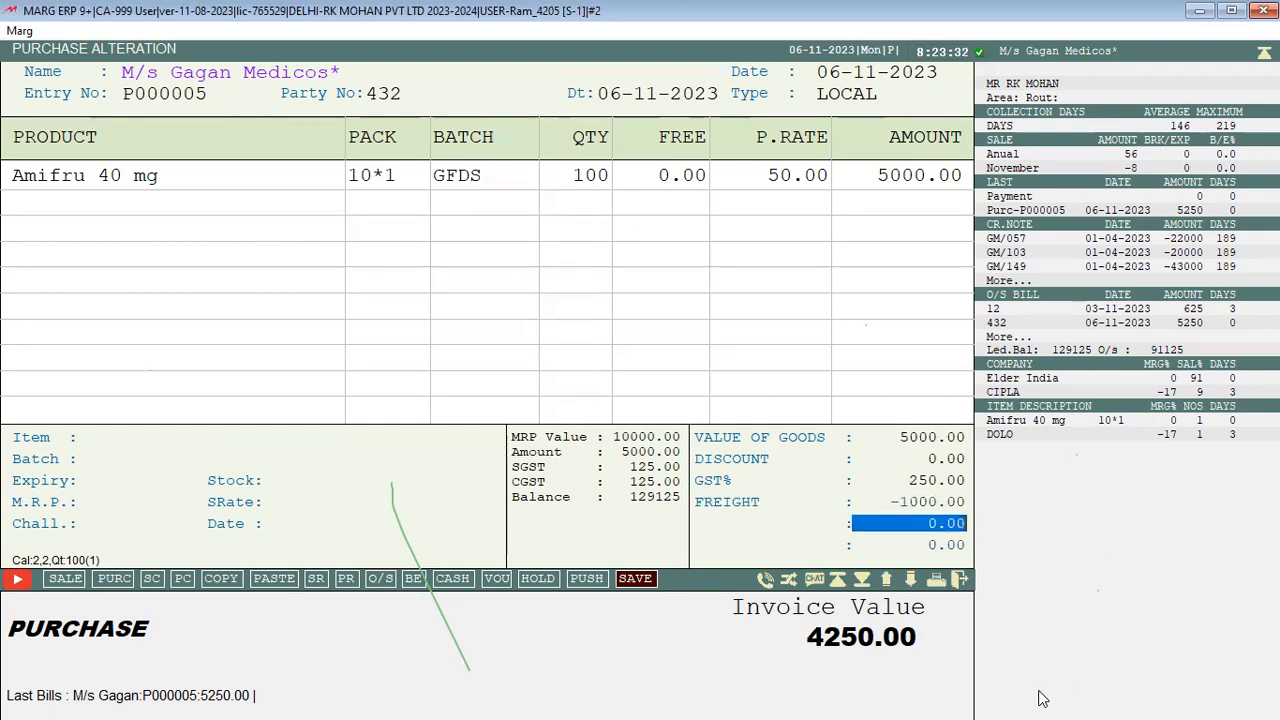
pyautogui.click(907, 501)
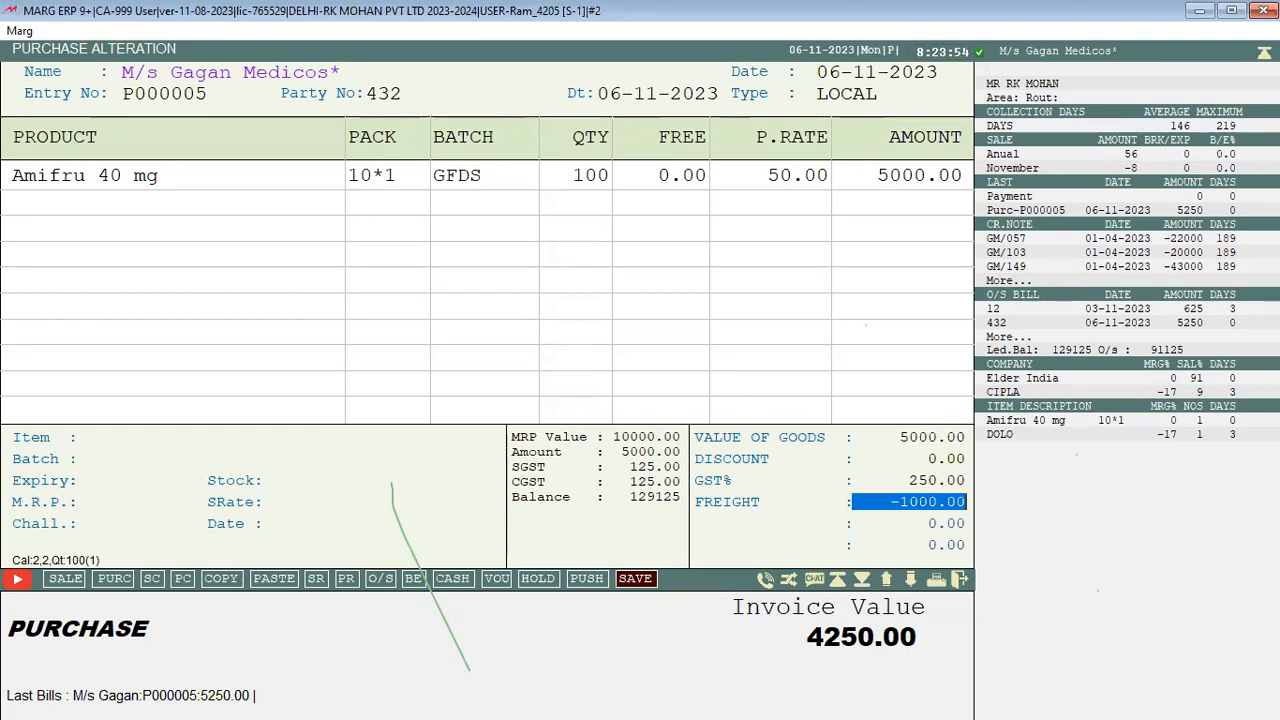
pyautogui.press('Return')
pyautogui.press('Return')
pyautogui.press('Return')
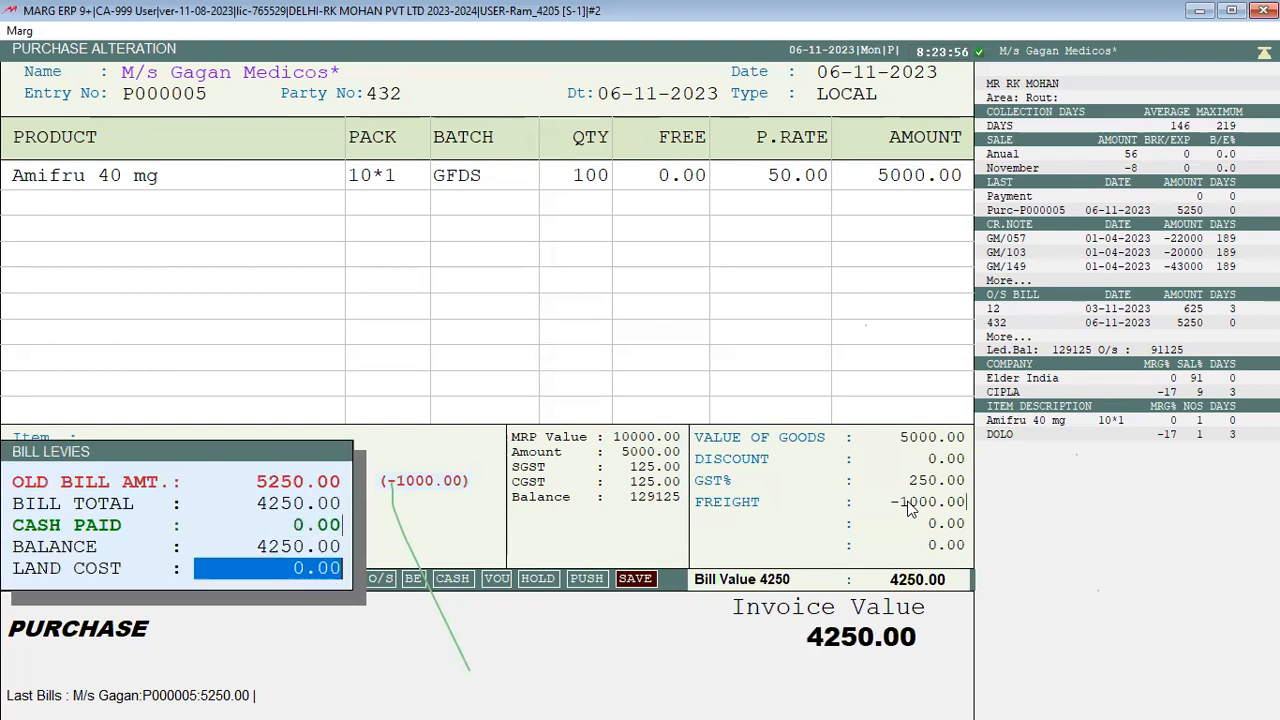
# Step: Leave the altered bill without saving the freight change
pyautogui.press('Return')
pyautogui.press('Right')
pyautogui.press('Return')
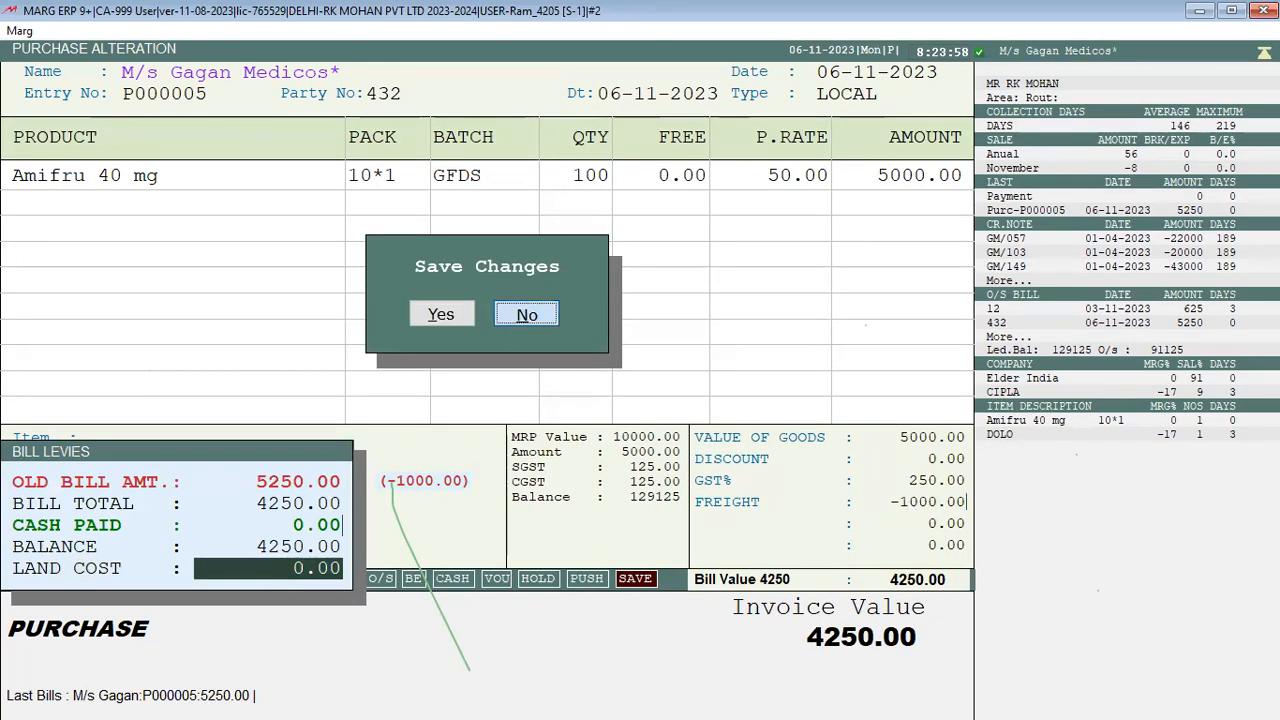
pyautogui.press('Escape')
pyautogui.press('Right')
pyautogui.press('Return')
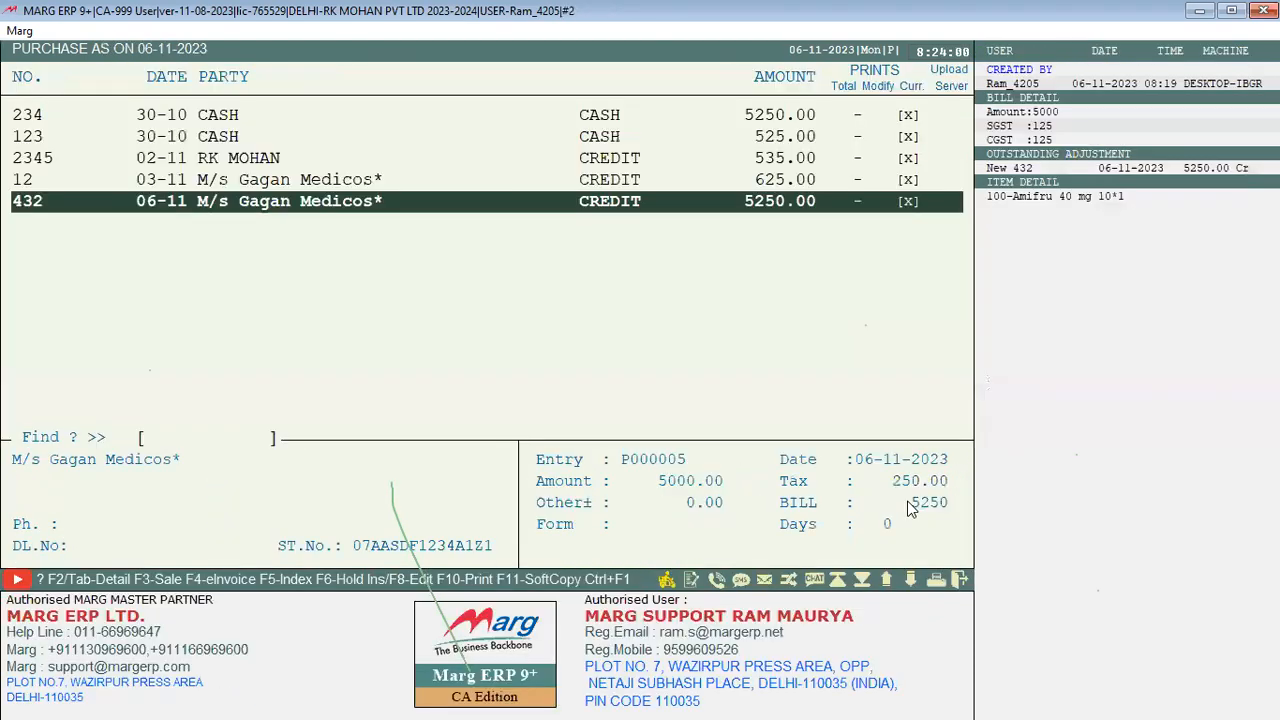
# Step: Close the purchase list and the purchase entry, and dismiss the server alert
pyautogui.press('Escape')
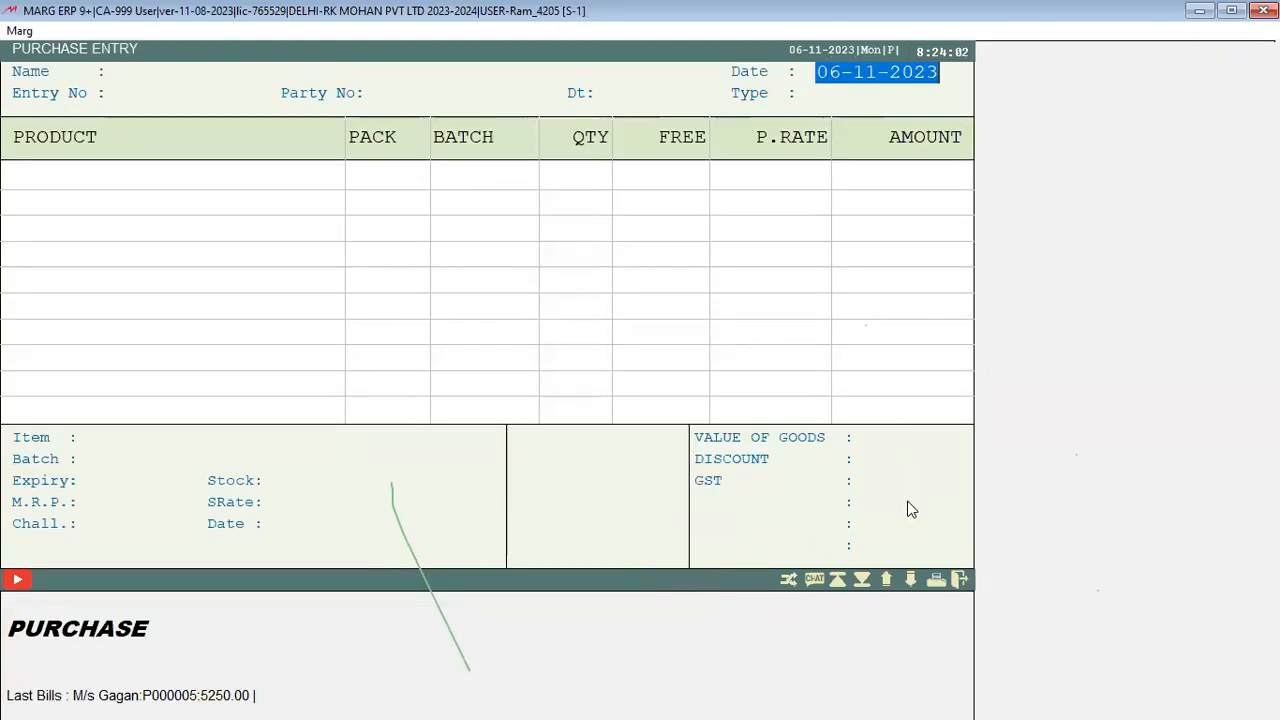
pyautogui.press('Escape')
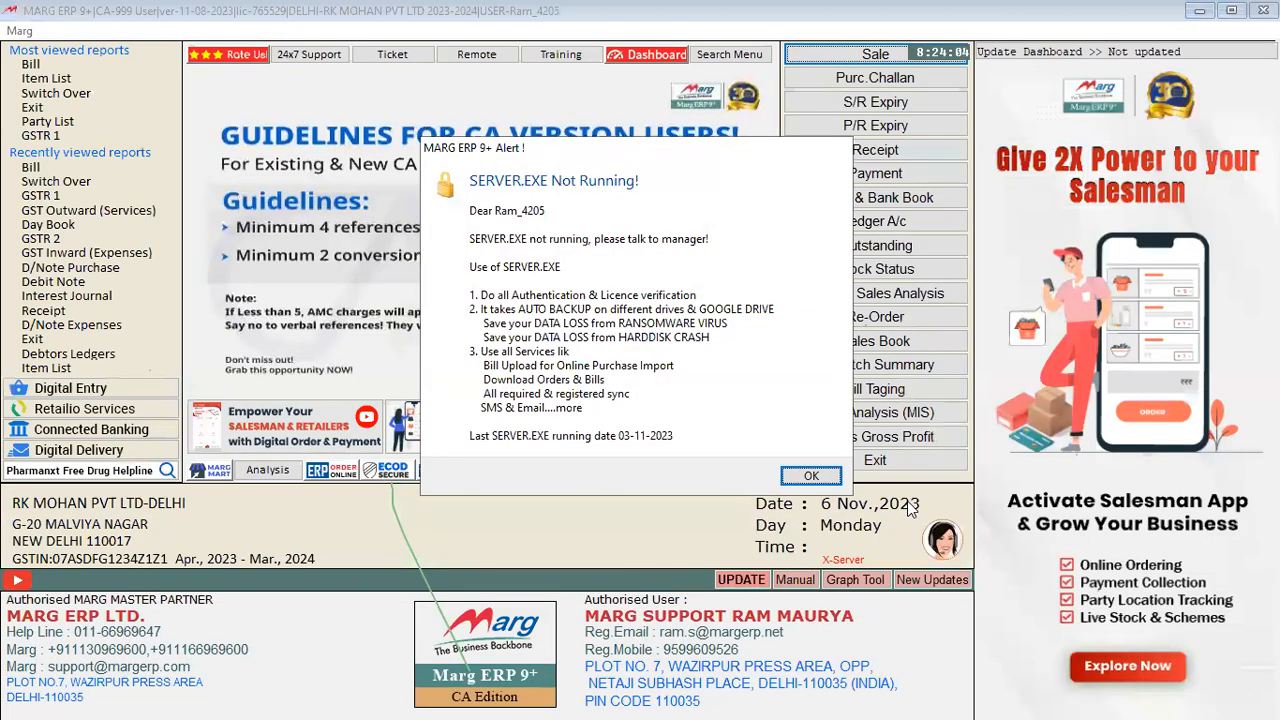
pyautogui.press('Return')
# Step: Reopen the saved M/s Gagan Medicos purchase bill 432 in purchase alteration
pyautogui.hotkey('alt', 'q')
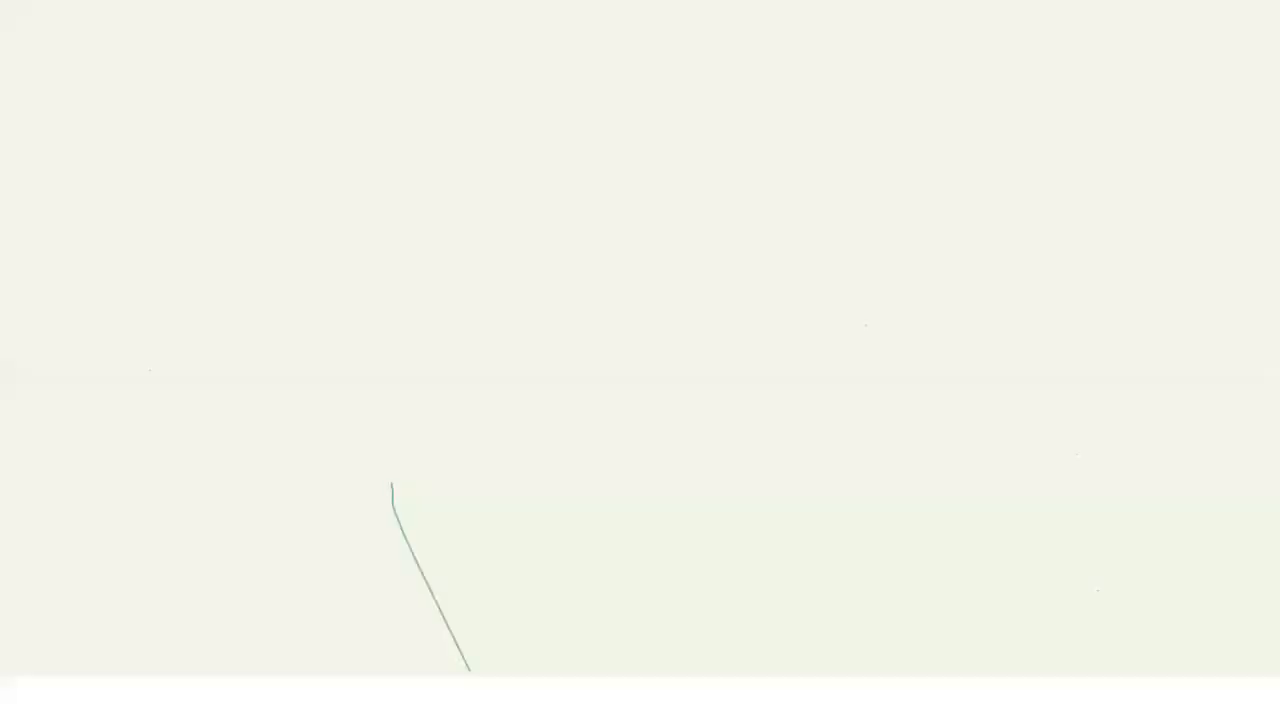
pyautogui.press('Return')
pyautogui.press('Up')
pyautogui.press('Return')
pyautogui.press('Return')
pyautogui.press('Return')
pyautogui.press('Return')
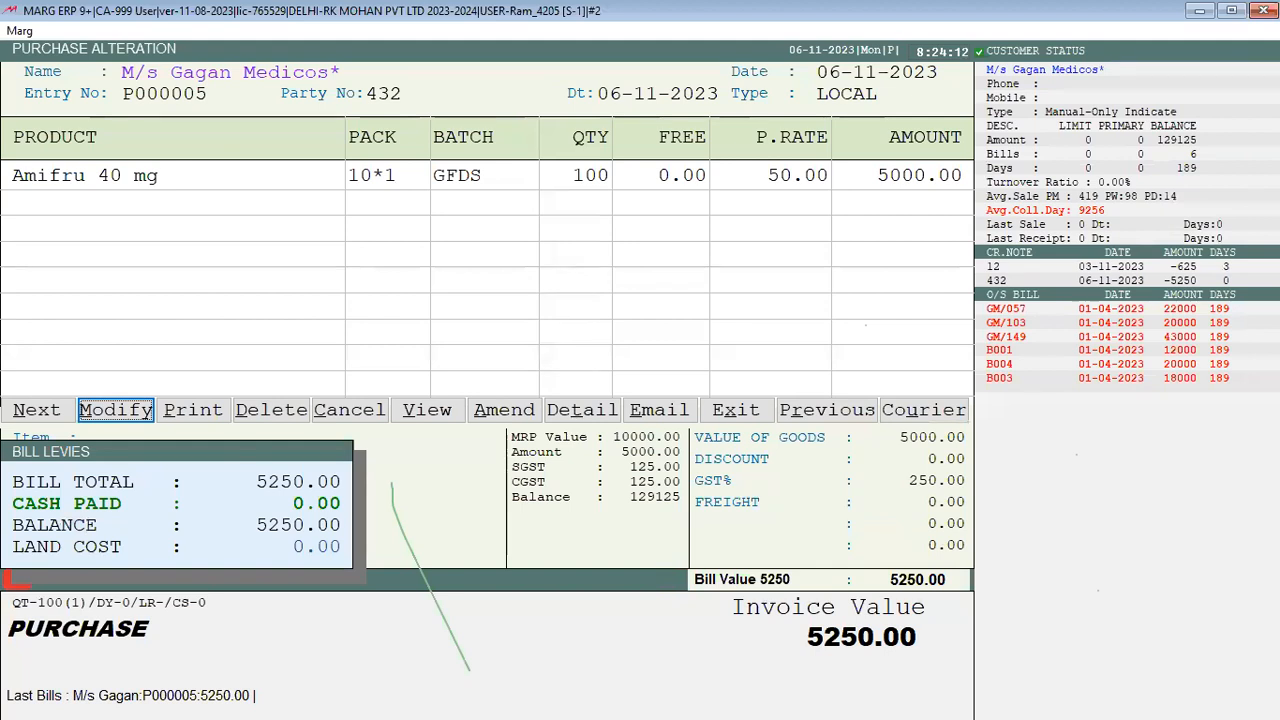
# Step: Look through the actions available for the saved bill, from Modify to View
pyautogui.press('Right')
pyautogui.press('Right')
pyautogui.press('Right')
pyautogui.press('Right')
pyautogui.press('Right')
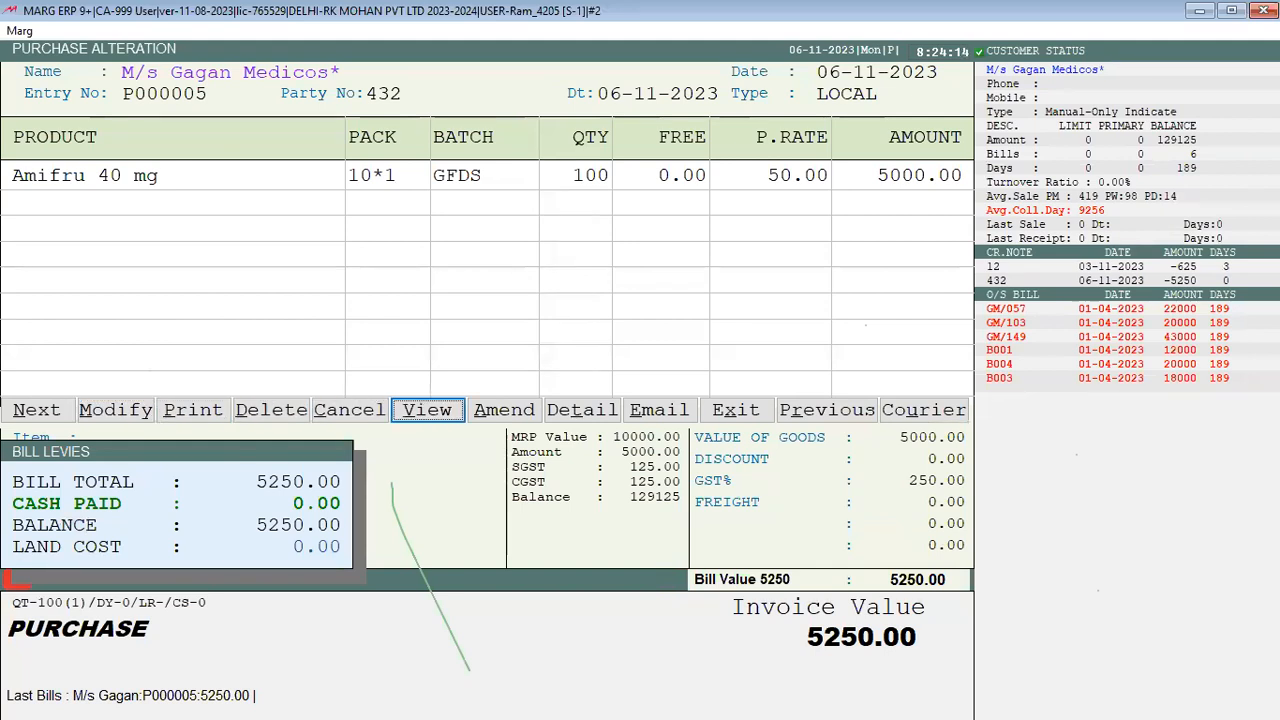
pyautogui.press('Left')
pyautogui.press('Left')
pyautogui.press('Left')
pyautogui.press('Left')
pyautogui.press('Left')
pyautogui.press('Right')
pyautogui.press('Right')
pyautogui.press('Right')
pyautogui.press('Right')
pyautogui.press('Right')
# Step: Open the M/s Gagan Medicos bill for modification, starting at the party name
pyautogui.press('Left')
pyautogui.press('Left')
pyautogui.press('Left')
pyautogui.press('Left')
pyautogui.press('Left')
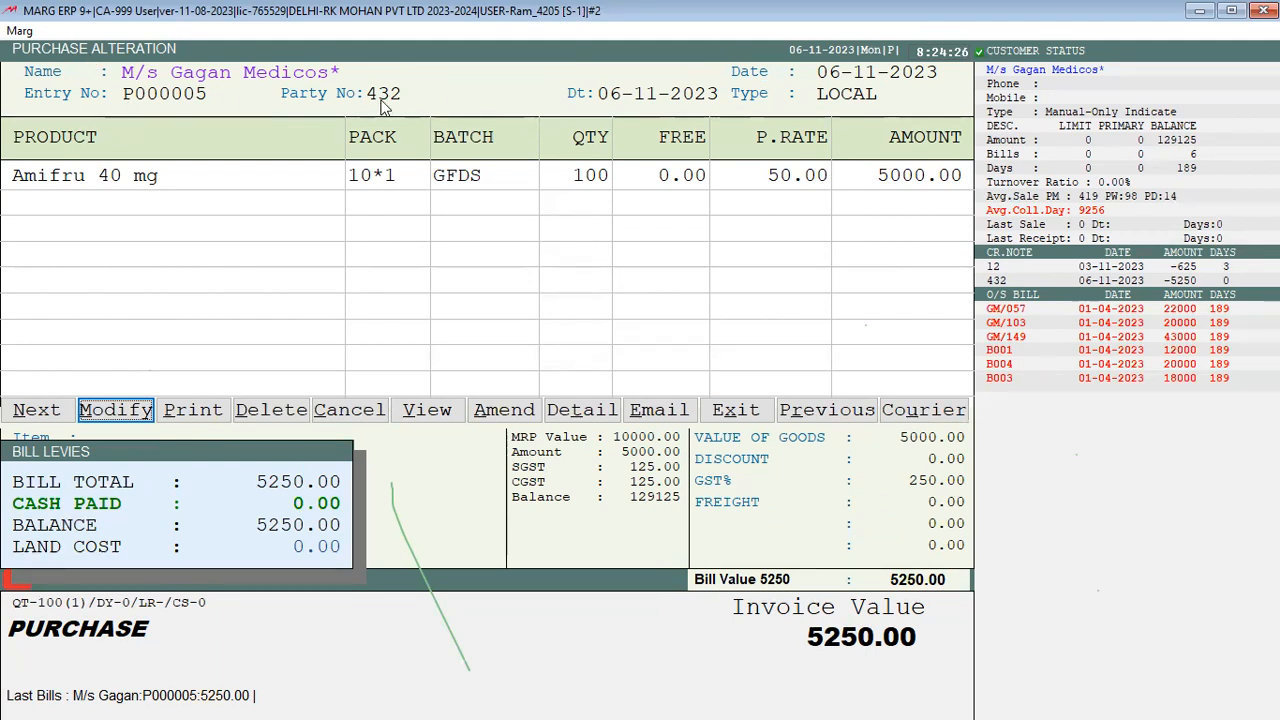
pyautogui.press('Return')
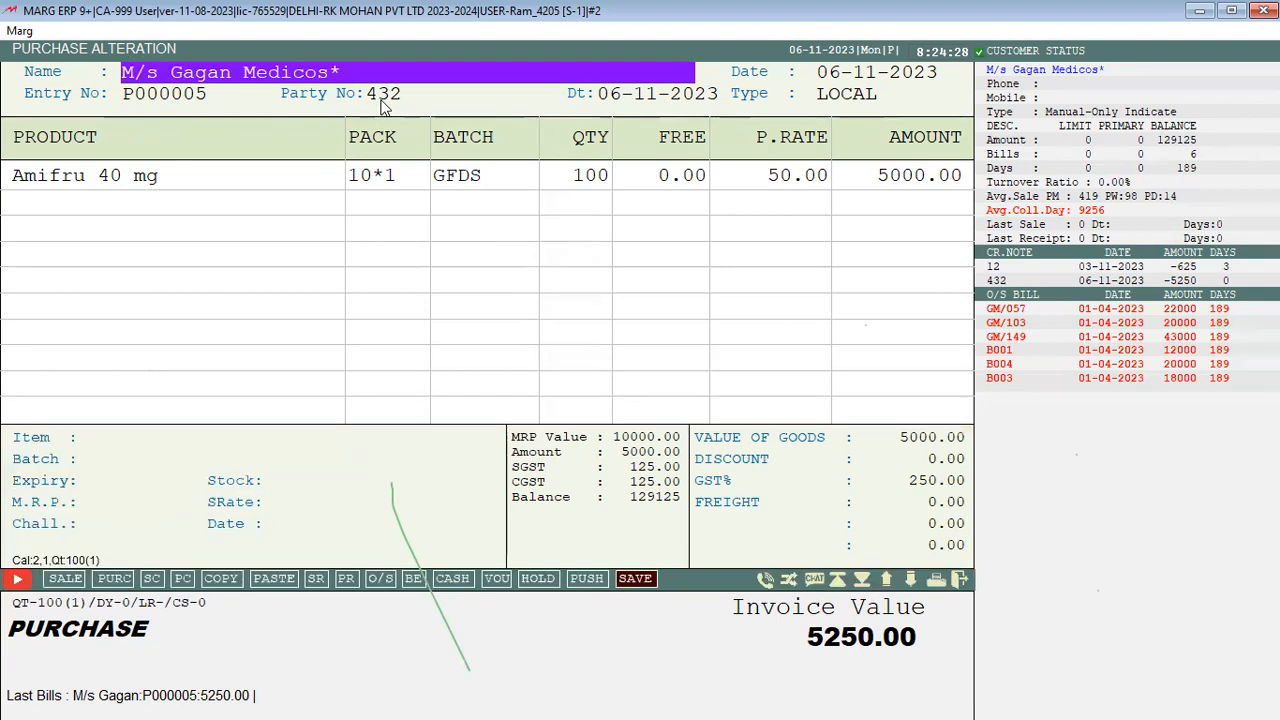
# Step: Go through the bill's header fields to the Amifru 40 mg line and leave the modification without saving
pyautogui.press('Return')
pyautogui.press('Return')
pyautogui.press('Return')
pyautogui.press('Return')
pyautogui.press('Return')
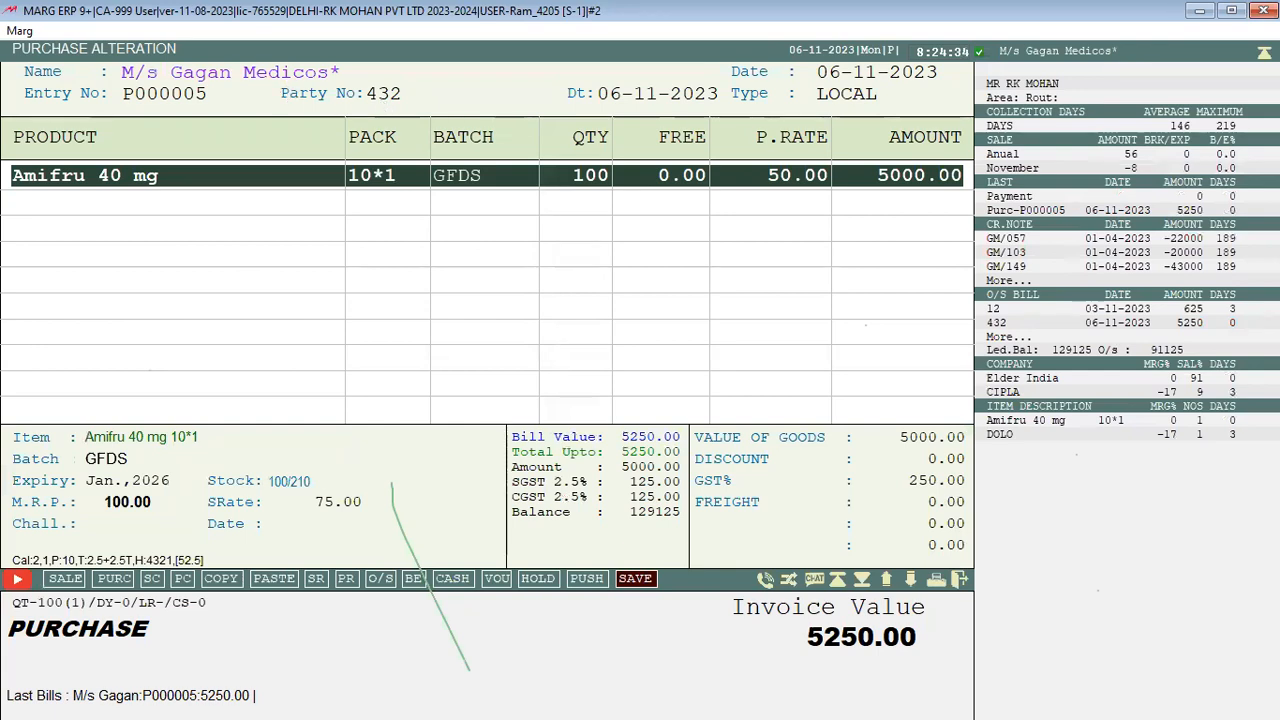
pyautogui.press('Escape')
pyautogui.press('Right')
pyautogui.press('Return')
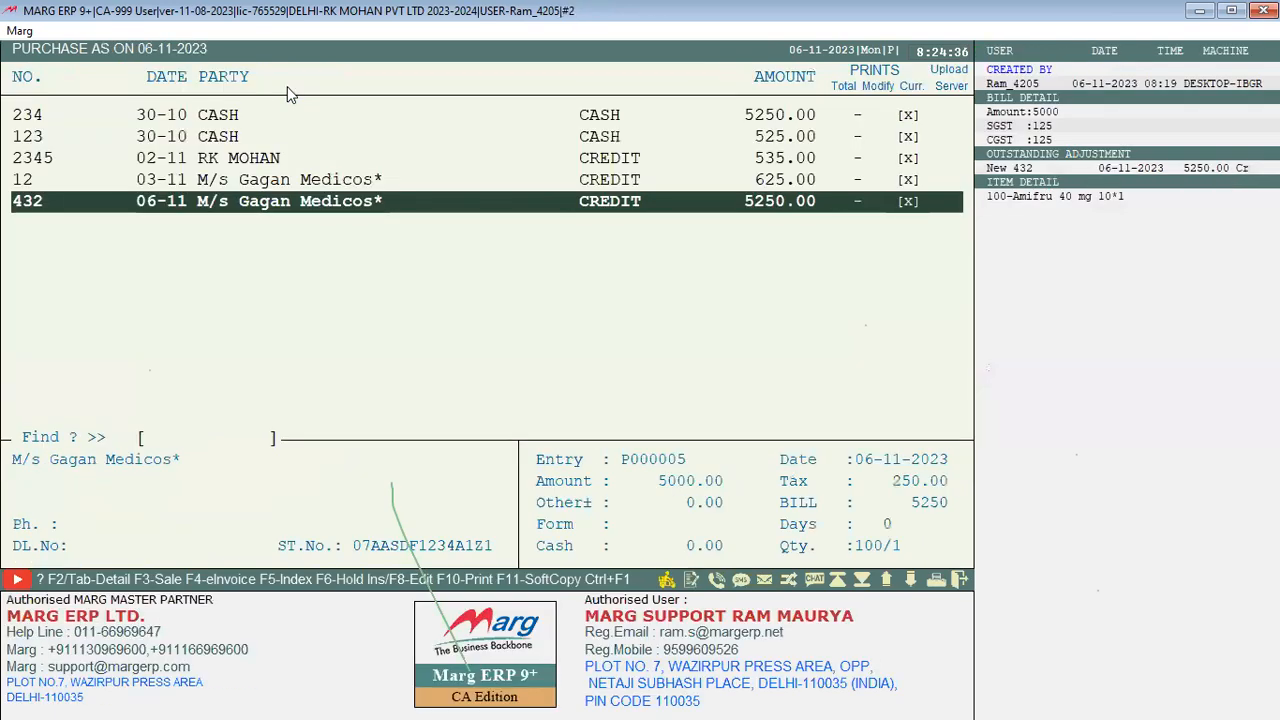
# Step: Reopen the M/s Gagan Medicos purchase bill 432 and open it with the Amend action
pyautogui.press('Return')
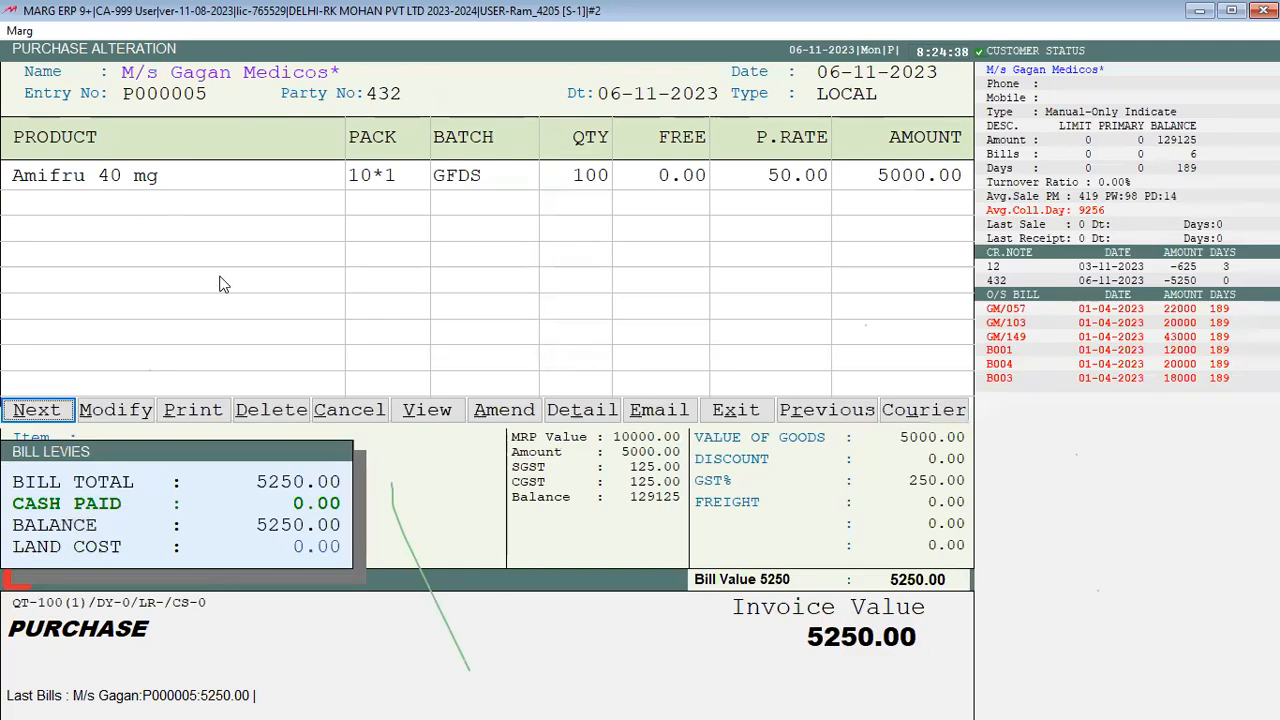
pyautogui.press('Right')
pyautogui.press('Right')
pyautogui.press('Right')
pyautogui.press('Right')
pyautogui.press('Right')
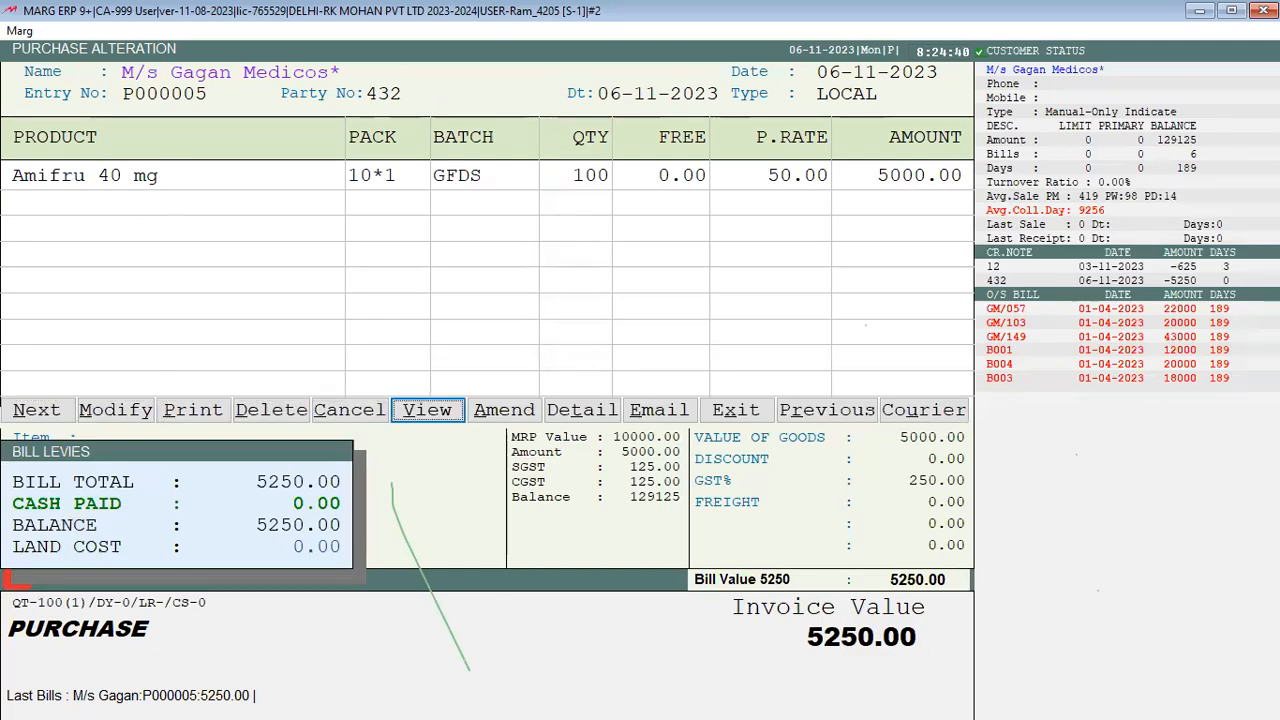
pyautogui.press('Right')
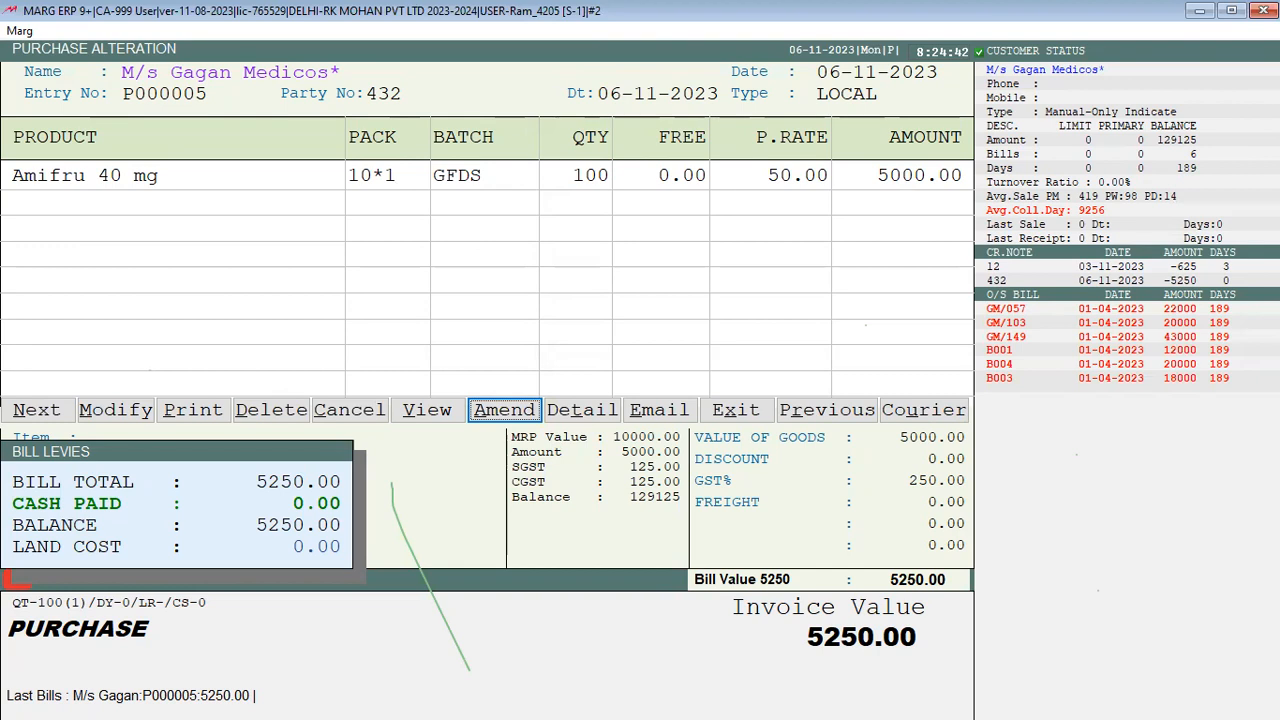
pyautogui.press('Return')
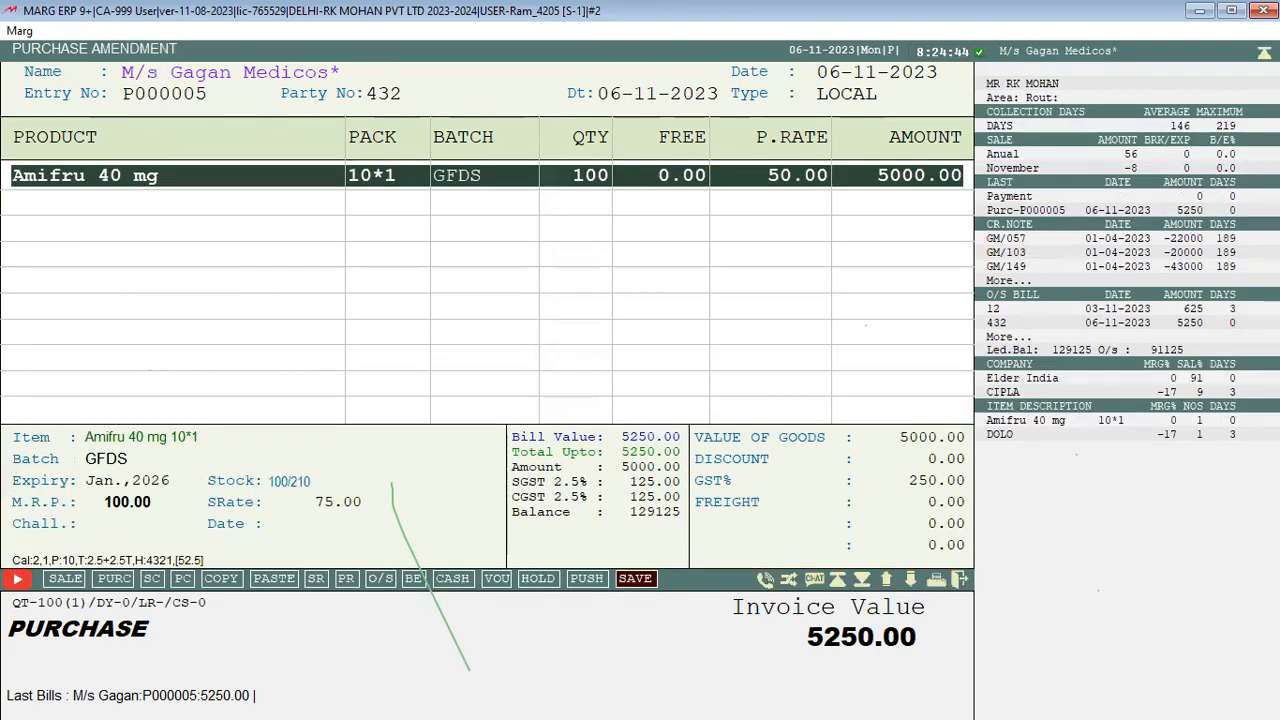
# Step: Check the Amifru 40 mg line in the purchase amendment and leave the bill without saving
pyautogui.press('Down')
pyautogui.press('Up')
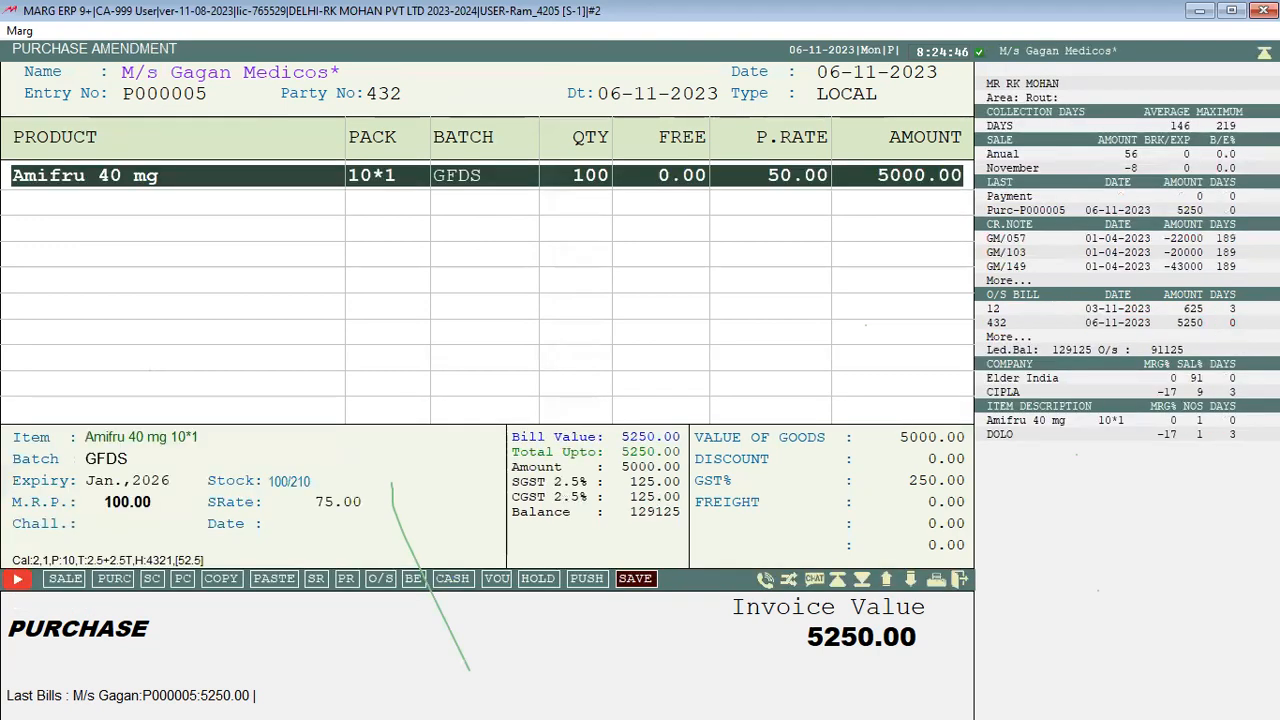
pyautogui.press('Escape')
pyautogui.press('Right')
pyautogui.press('Return')
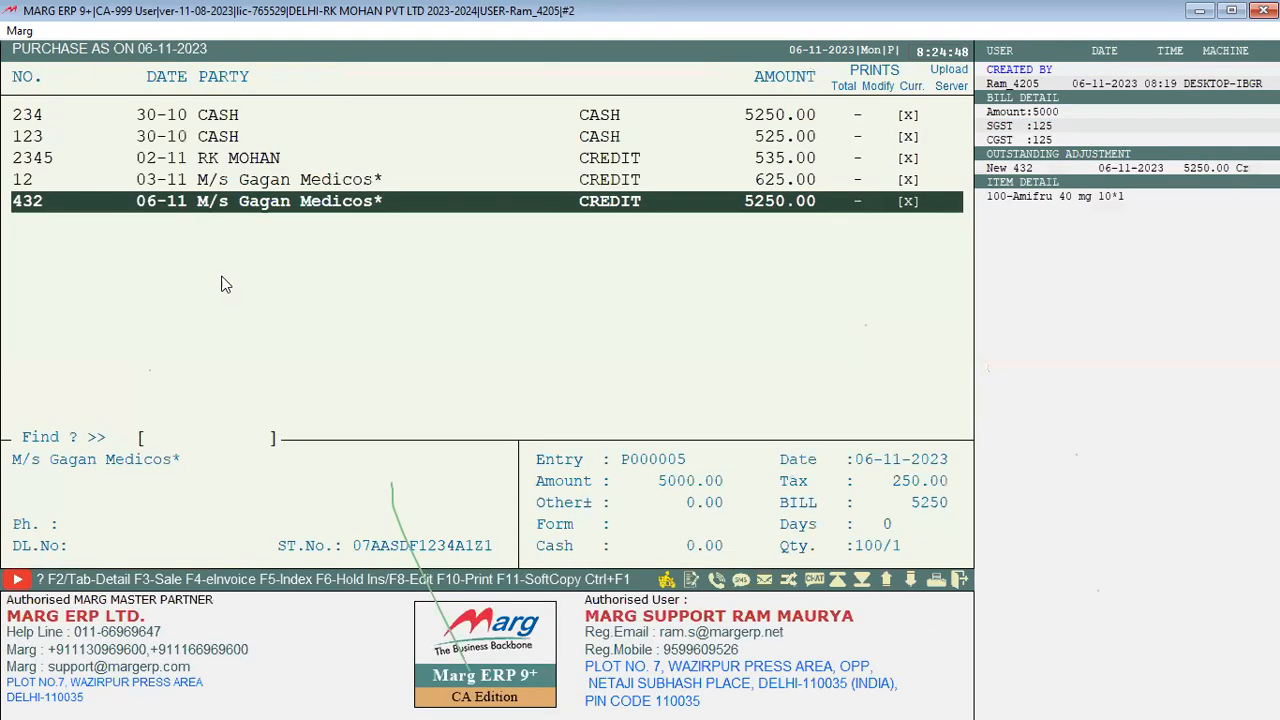
# Step: Reopen purchase bill 432, try to print one copy of its G.R.N., and return to the purchase list
pyautogui.press('Return')
pyautogui.press('Right')
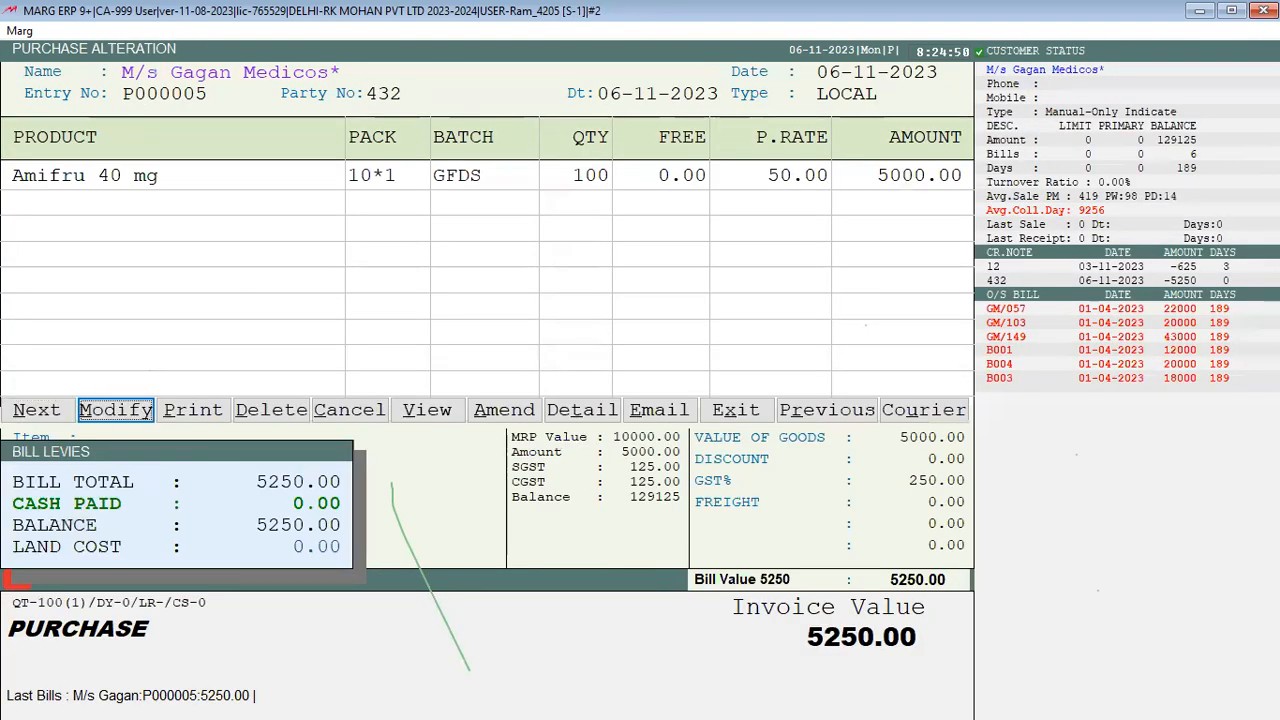
pyautogui.press('Right')
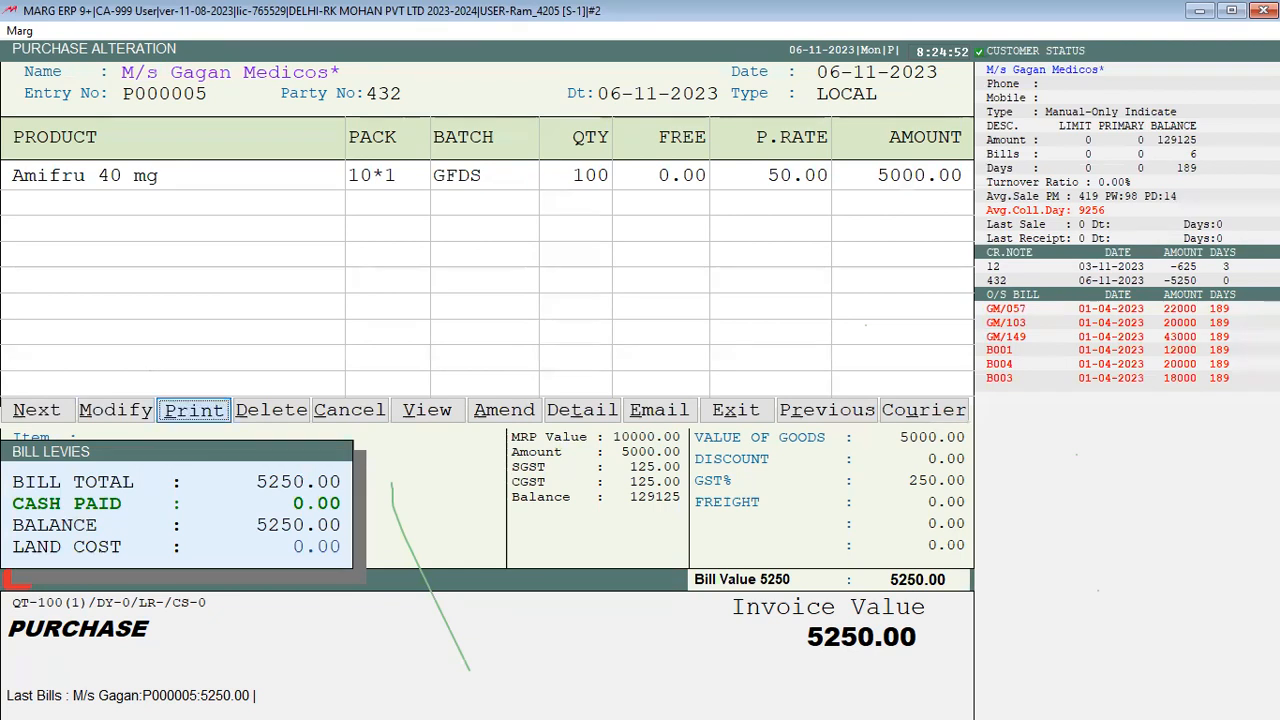
pyautogui.press('Return')
pyautogui.press('Return')
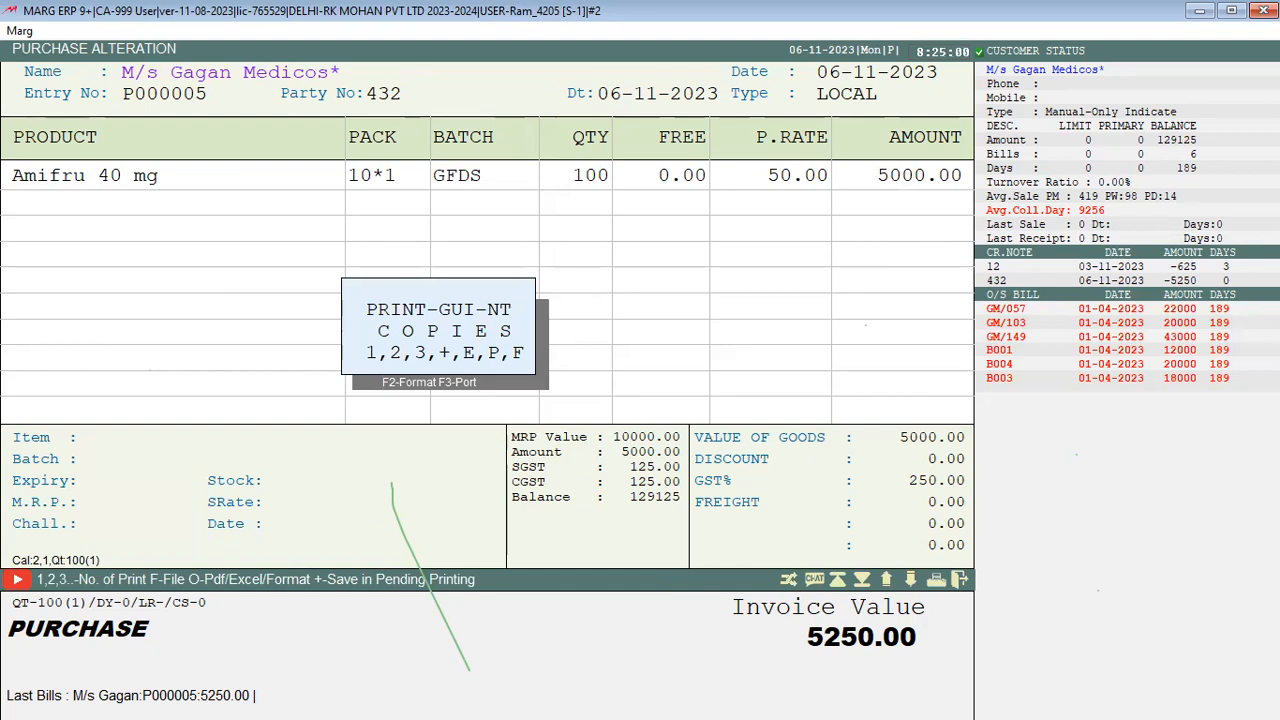
pyautogui.press('1')
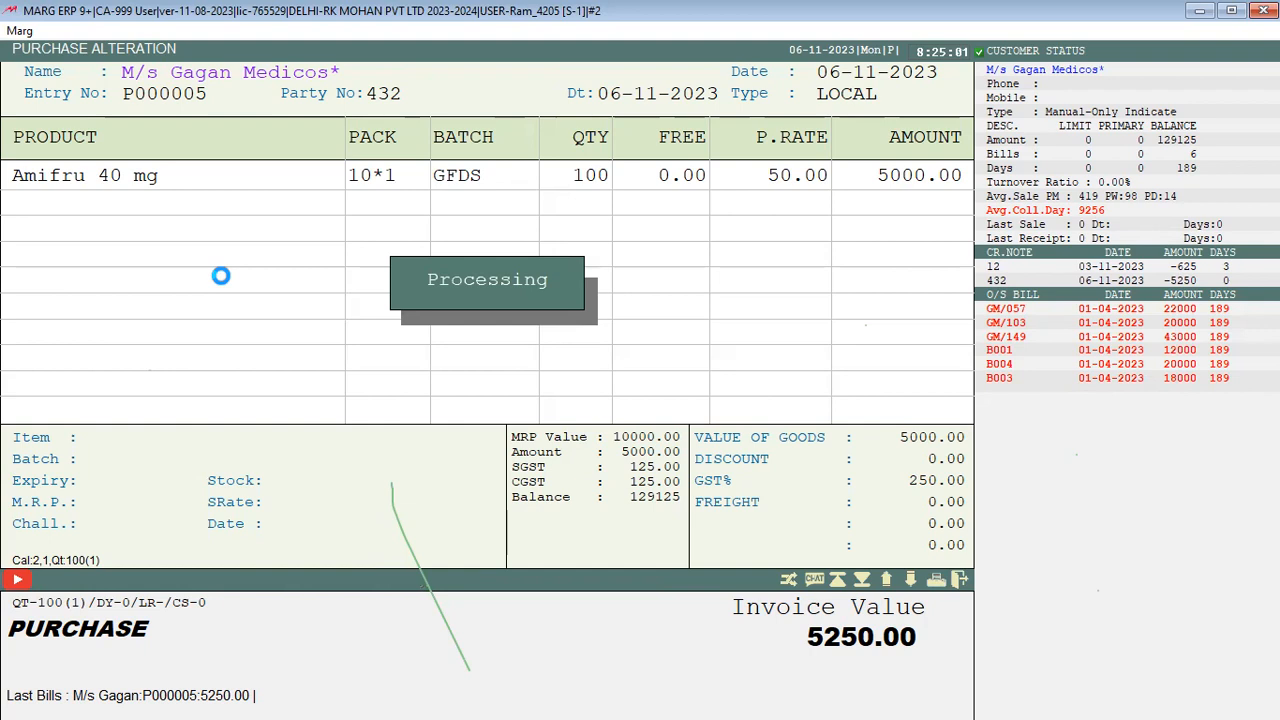
pyautogui.press('Escape')
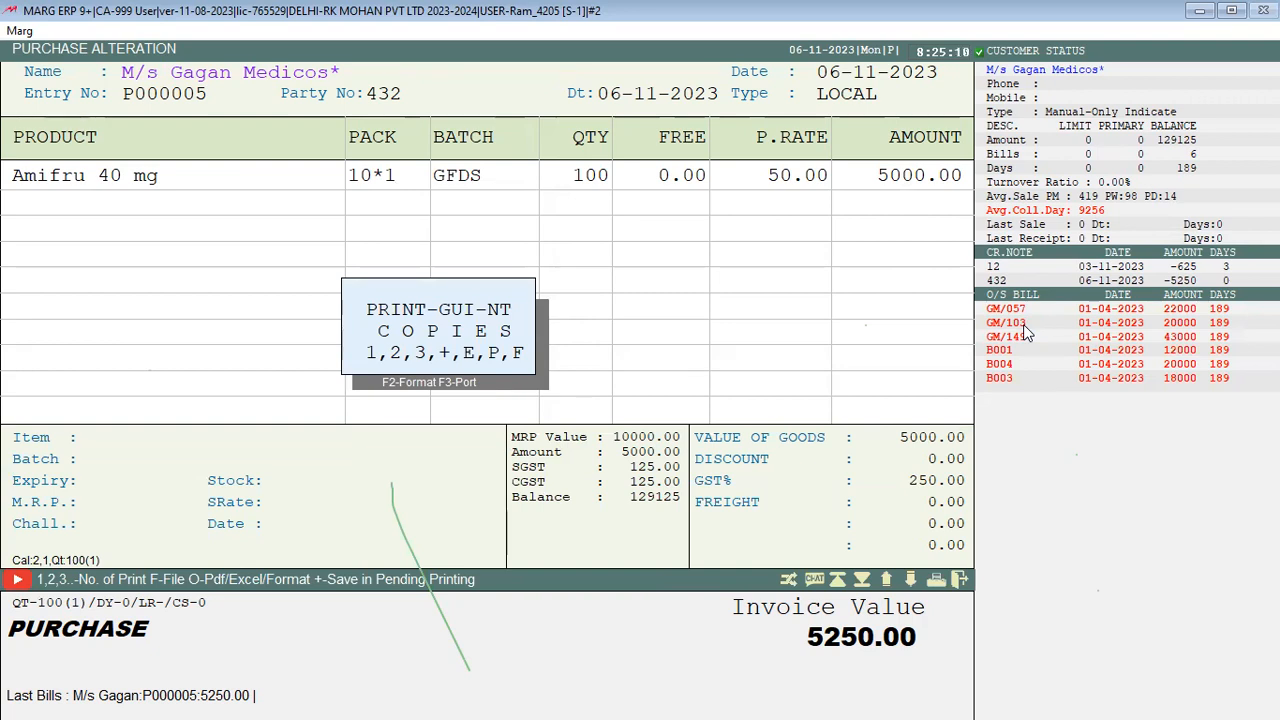
pyautogui.press('Escape')
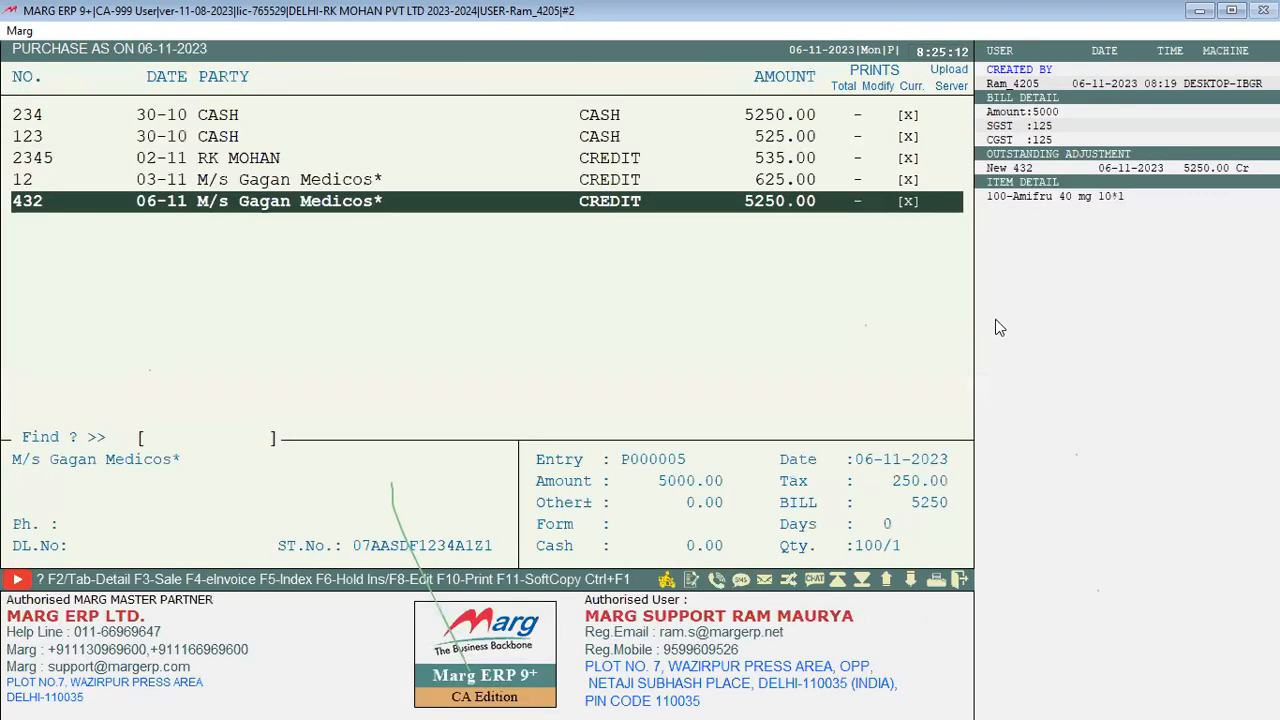
# Step: Preview the G.R.N. print of purchase bill 432, and close the preview to return to the purchase list
pyautogui.press('Return')
pyautogui.press('Right')
pyautogui.press('Right')
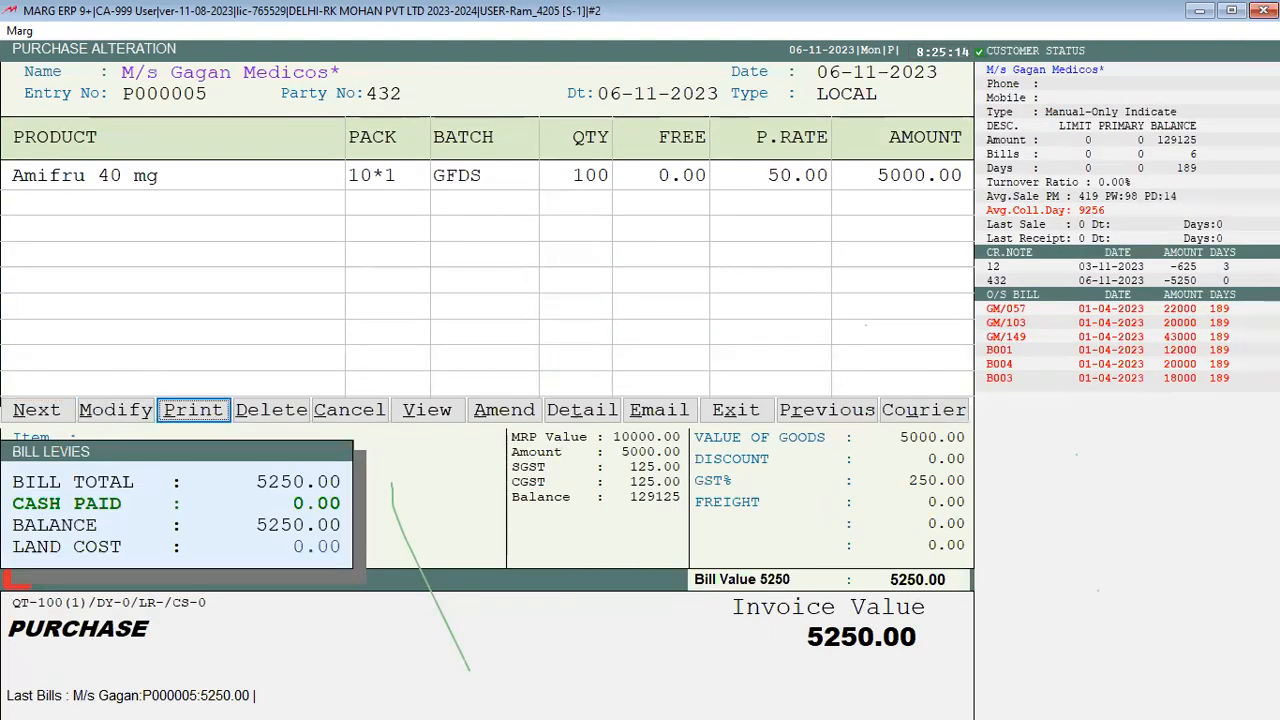
pyautogui.press('Return')
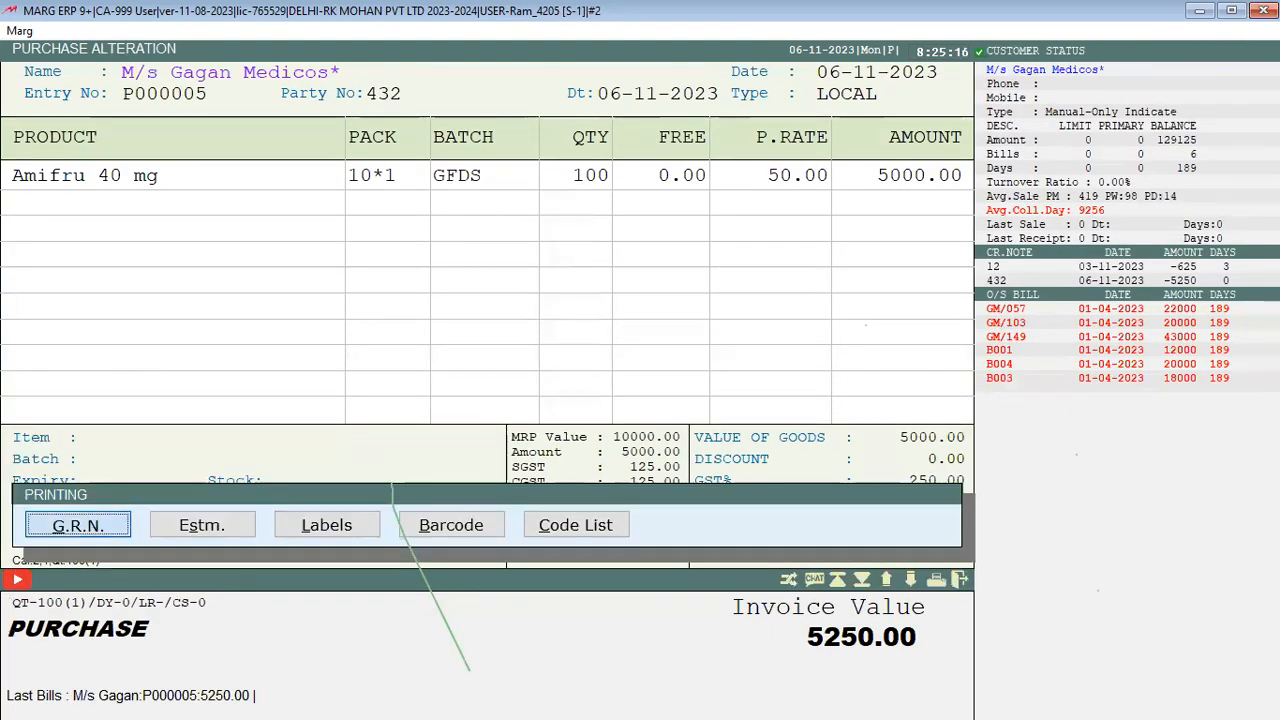
pyautogui.press('Return')
pyautogui.press('p')
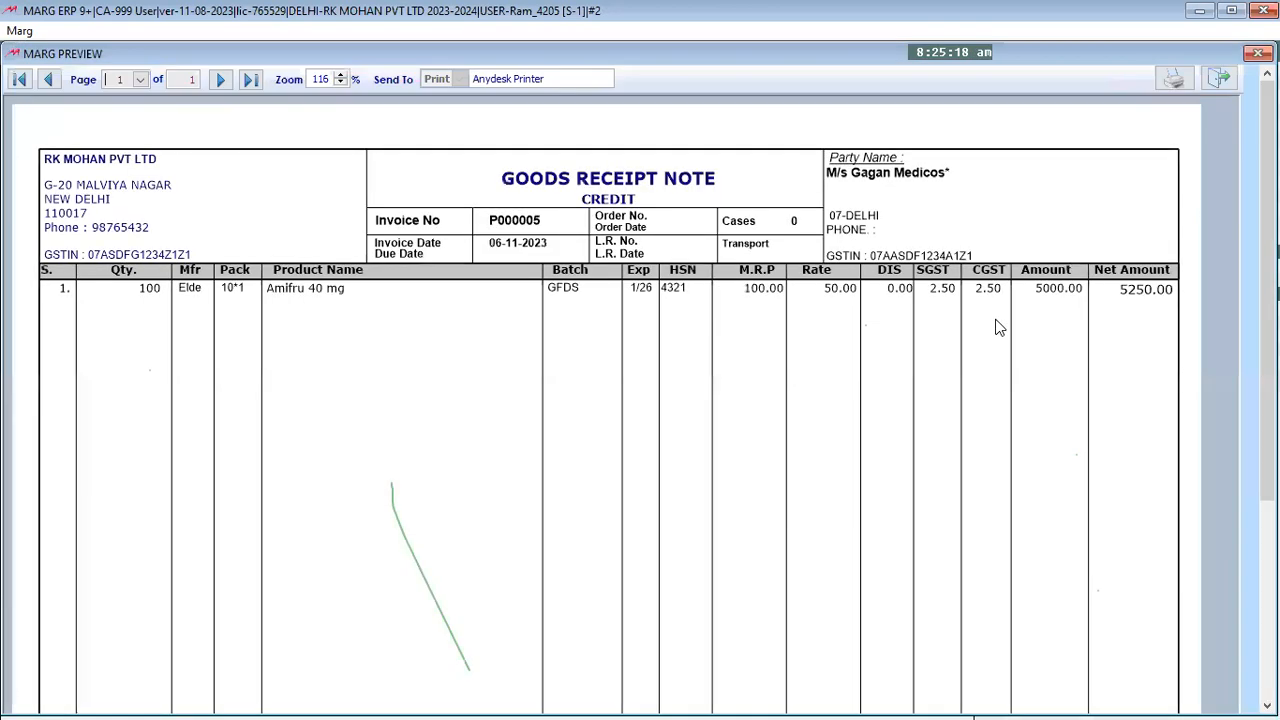
pyautogui.press('Escape')
pyautogui.press('Escape')
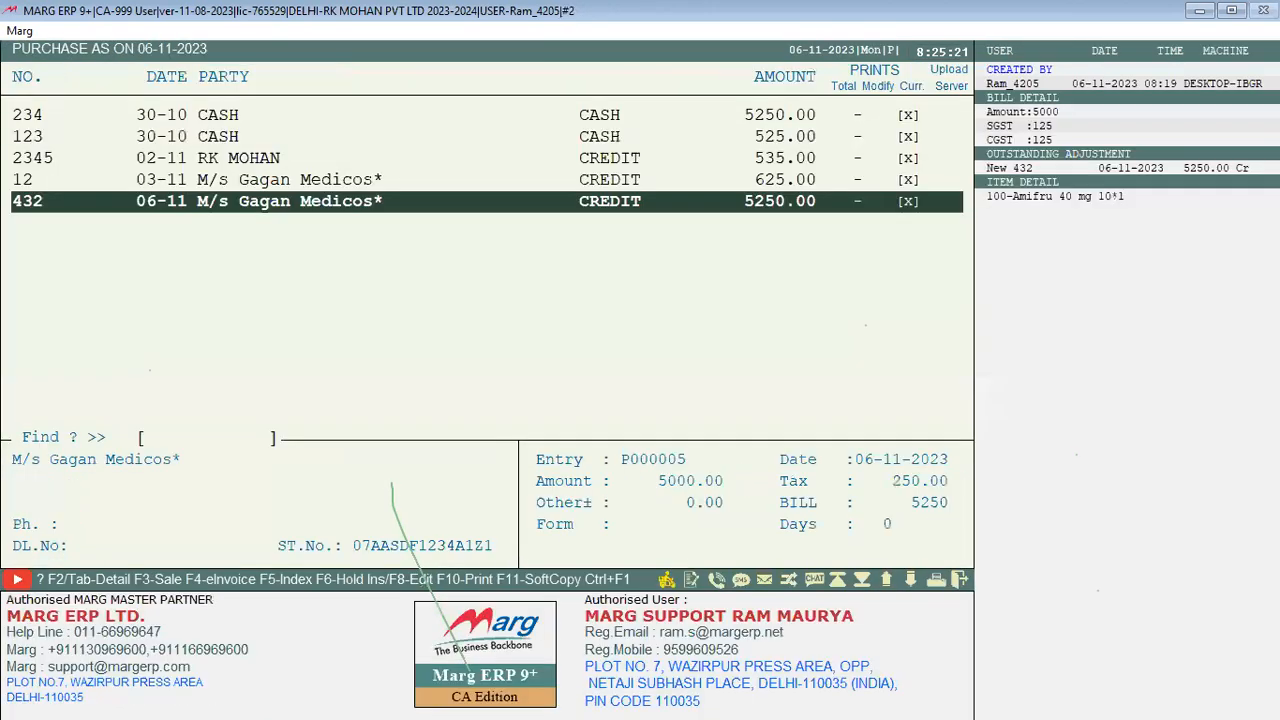
# Step: Reopen and leave purchase bill 432, close the purchase list, and dismiss the server alert
pyautogui.press('Return')
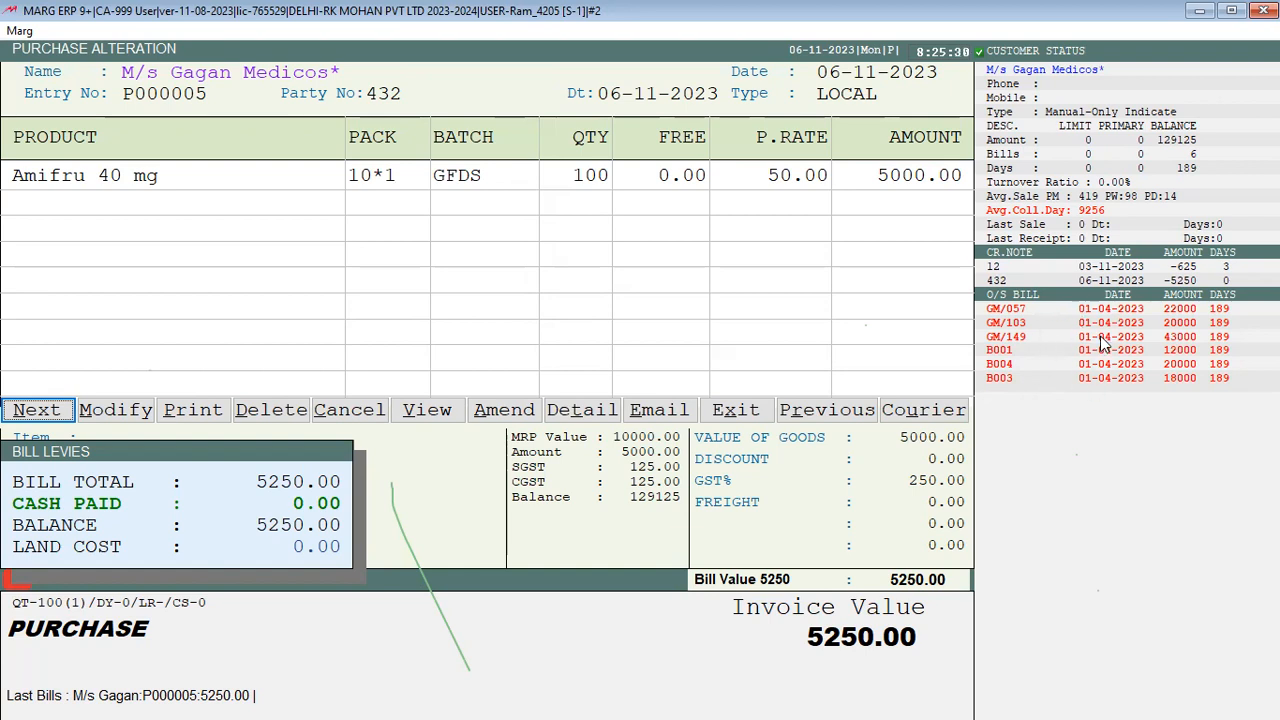
pyautogui.press('Return')
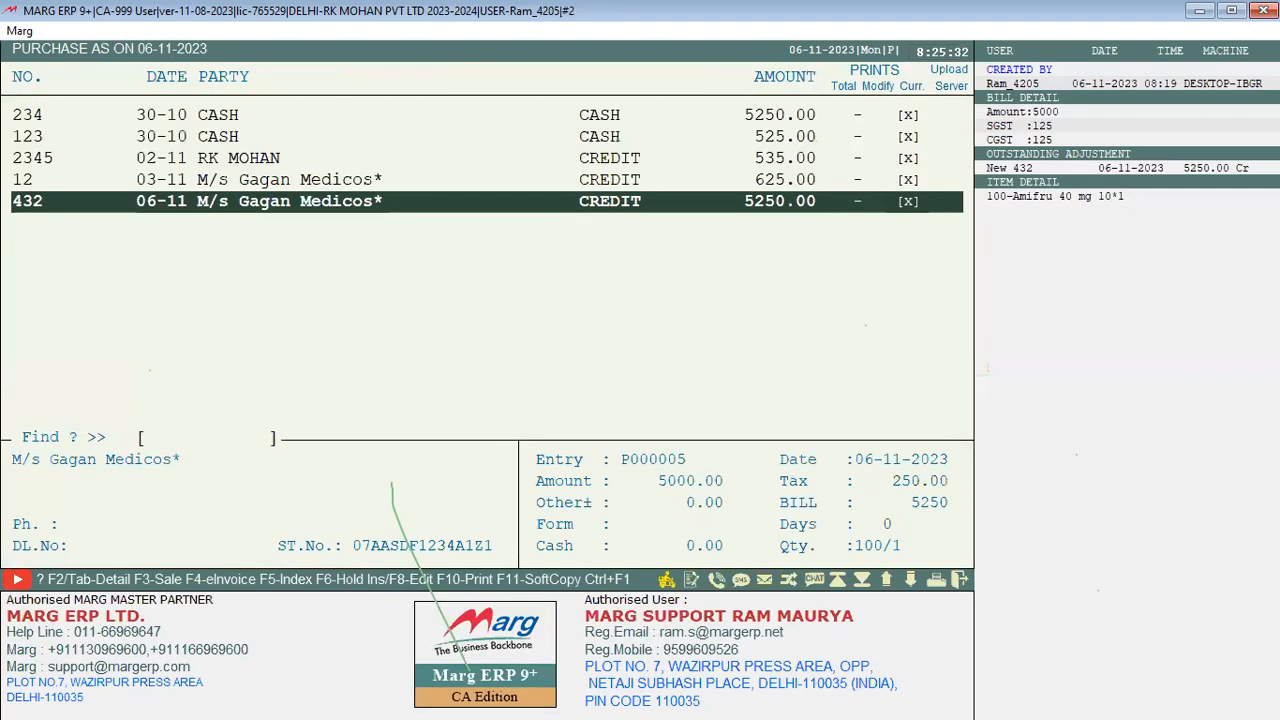
pyautogui.press('Escape')
pyautogui.press('Escape')
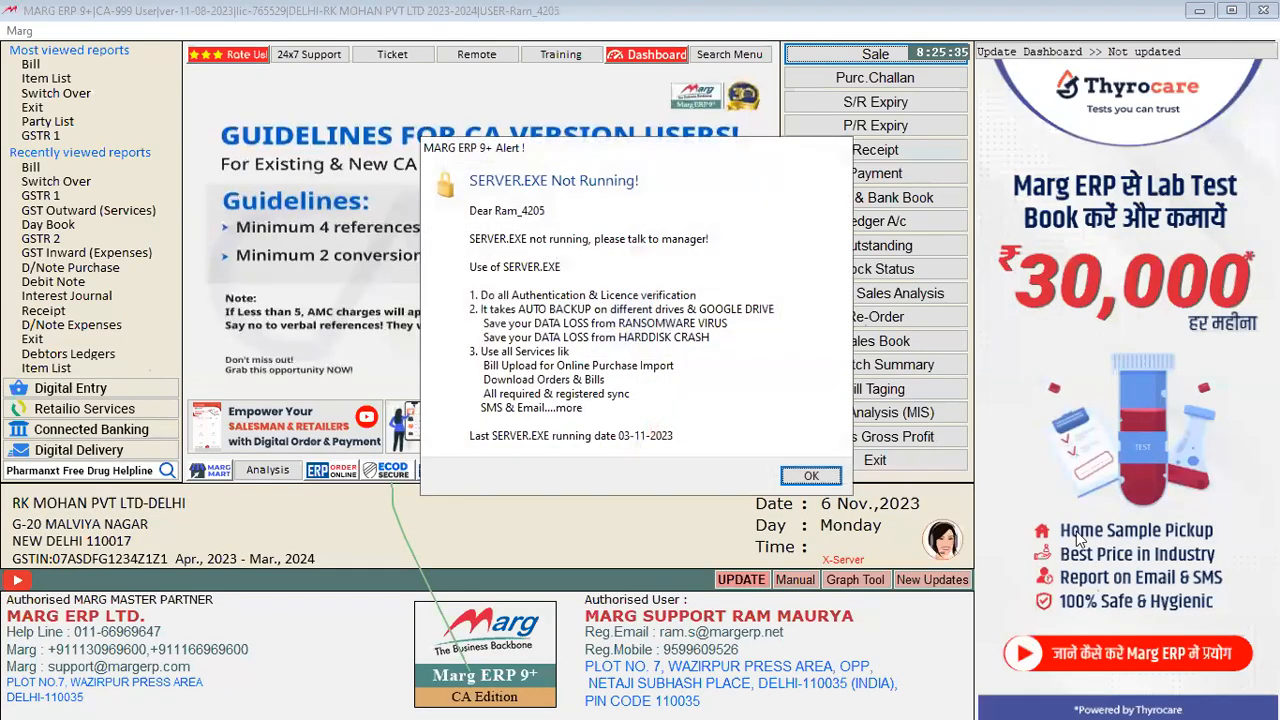
pyautogui.click(824, 476)
# Step: Find M/s Gagan Medicos in the ledger accounts to check its balance, and close the ledger list
pyautogui.hotkey('ctrl', 'l')
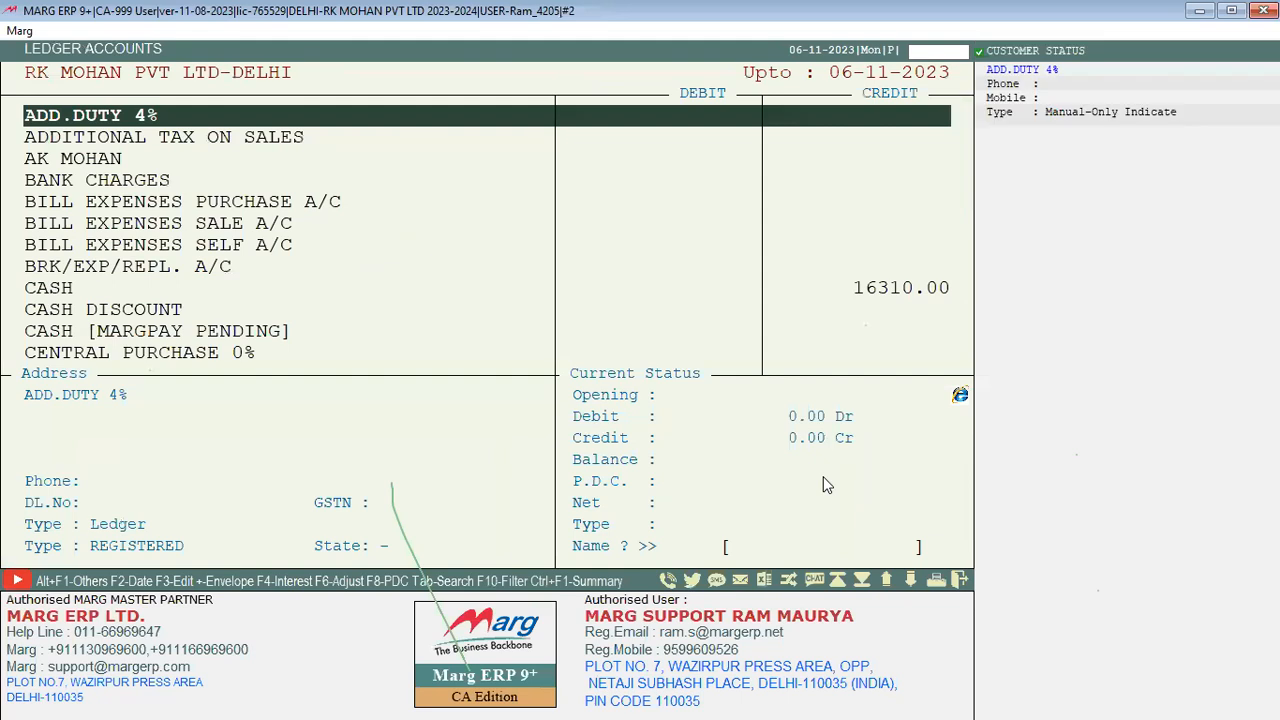
pyautogui.write('M')
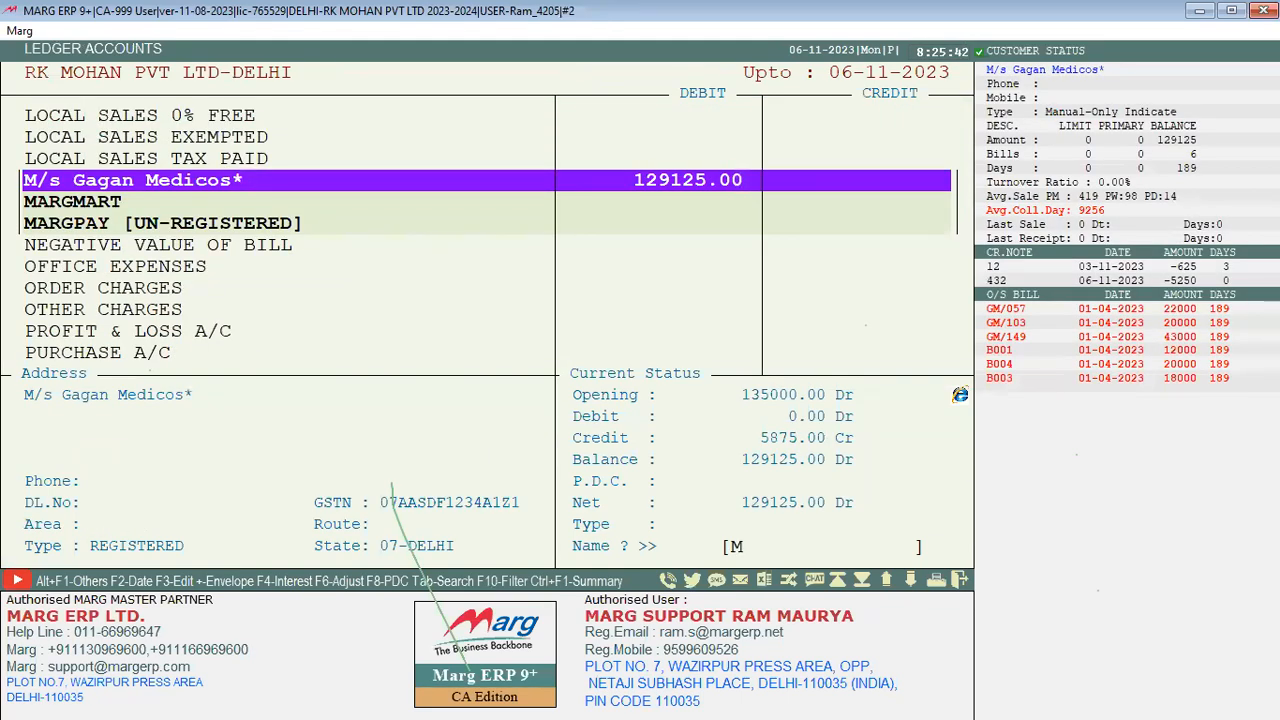
pyautogui.press('Down')
pyautogui.press('Up')
pyautogui.press('Escape')
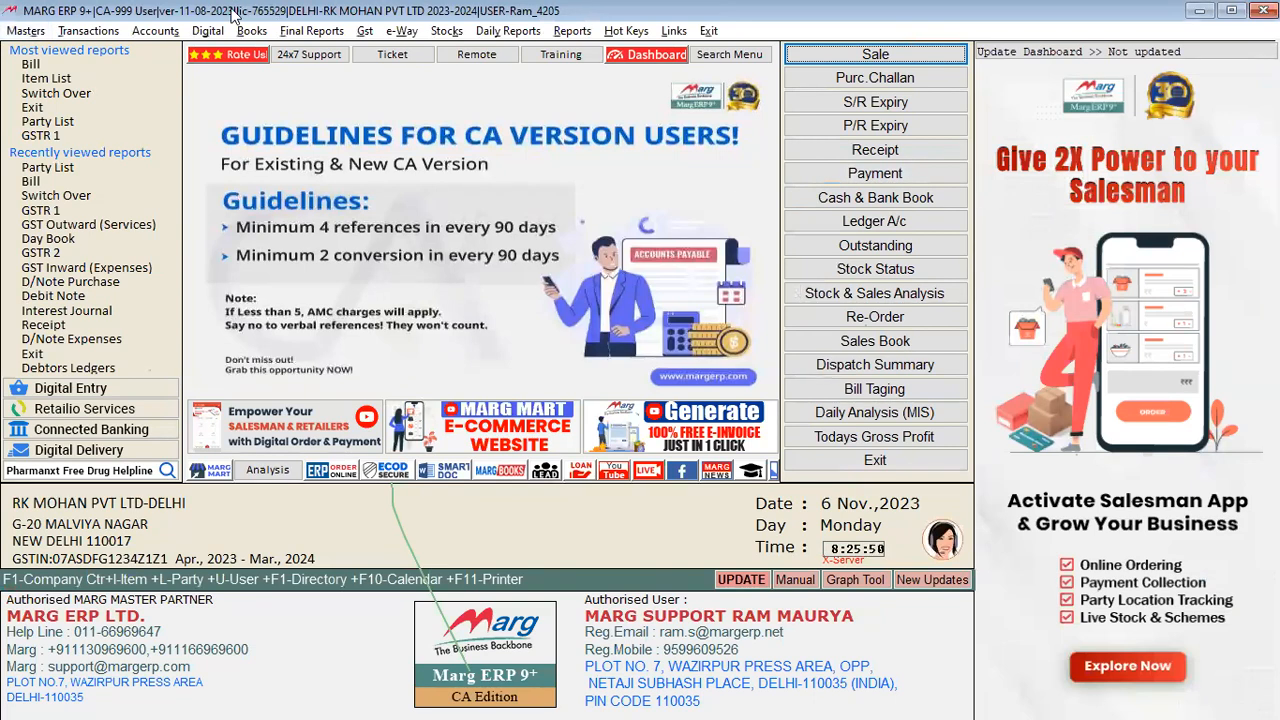
# Step: Start a new payment voucher and select M/s Gagan Medicos as the debit ledger
pyautogui.click(164, 36)
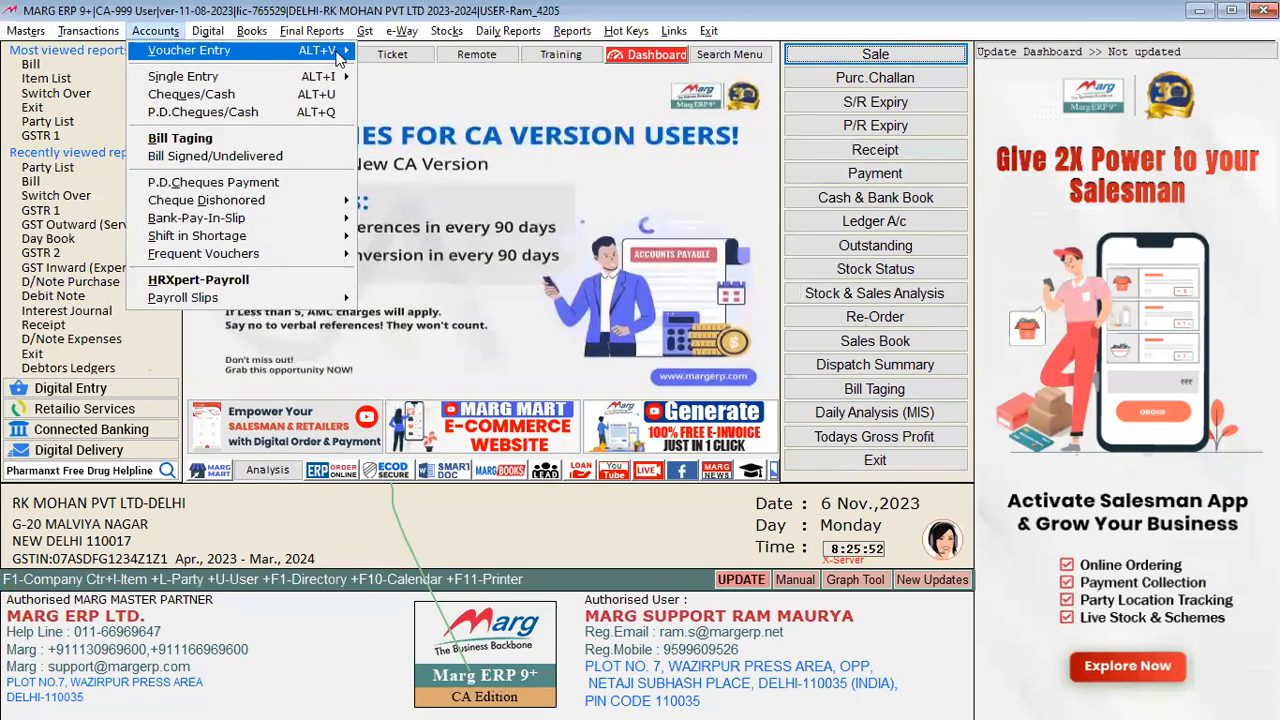
pyautogui.moveTo(350, 57)
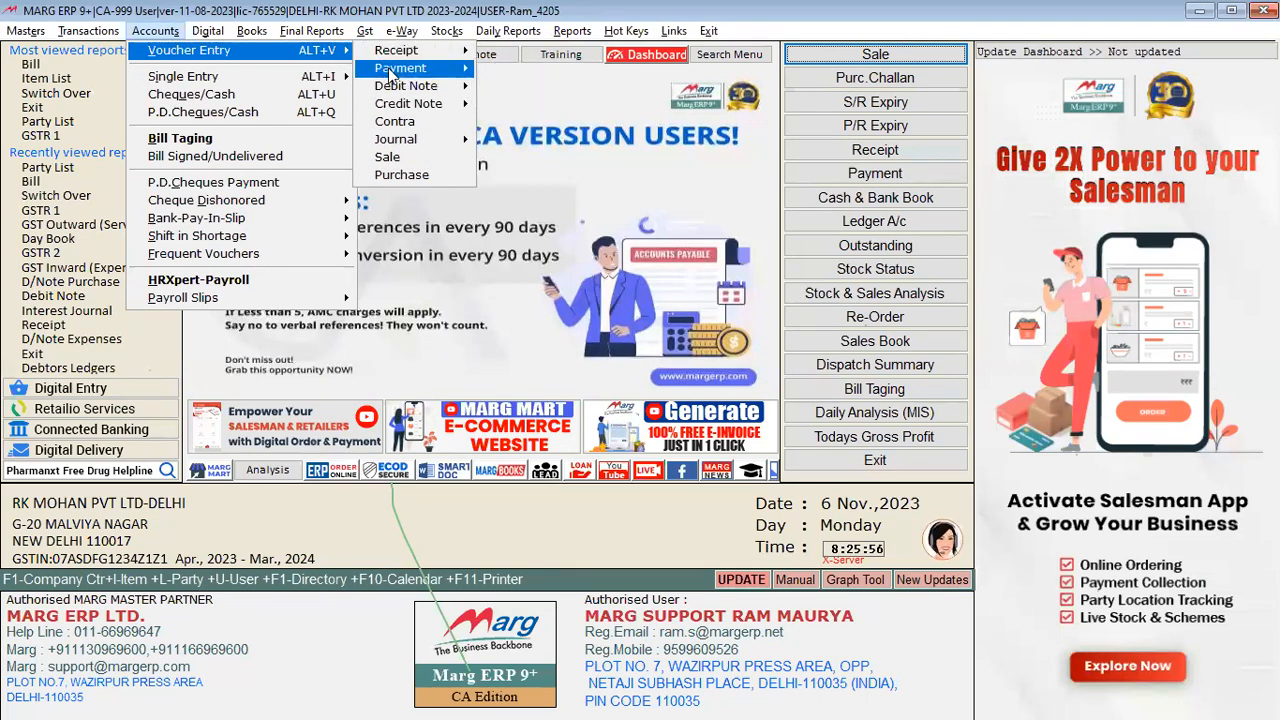
pyautogui.moveTo(440, 72)
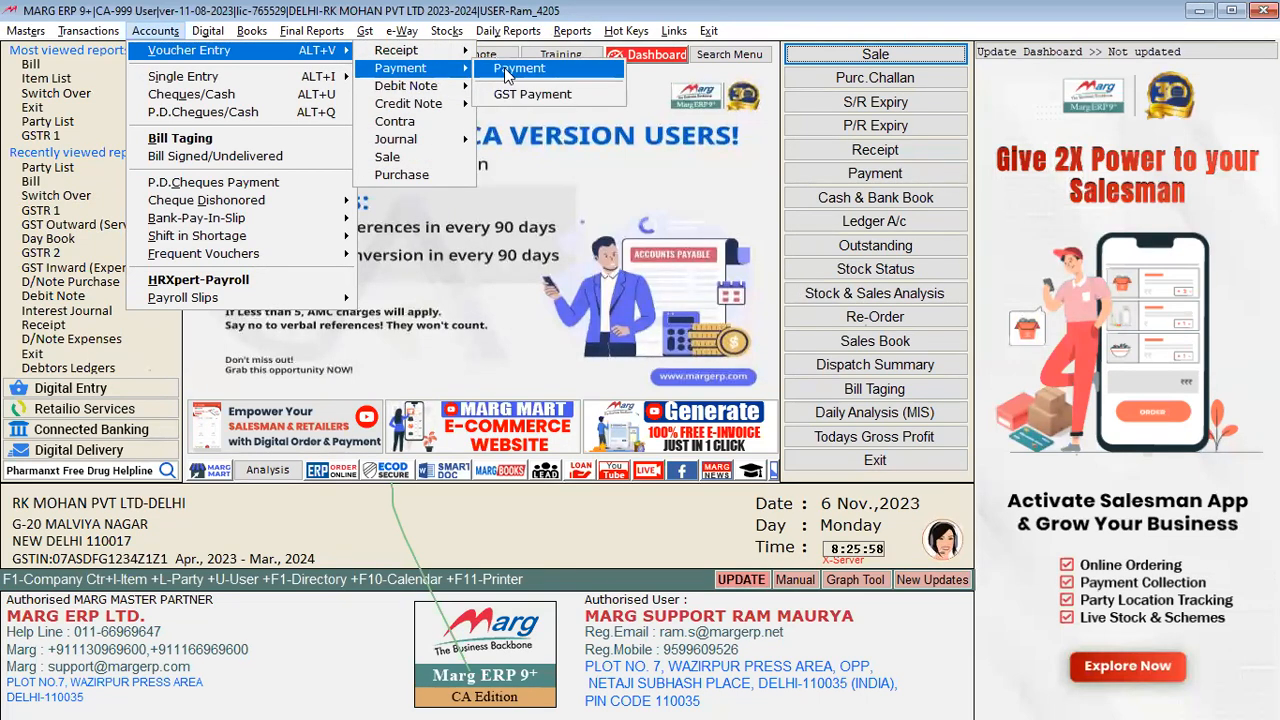
pyautogui.click(505, 70)
pyautogui.press('Return')
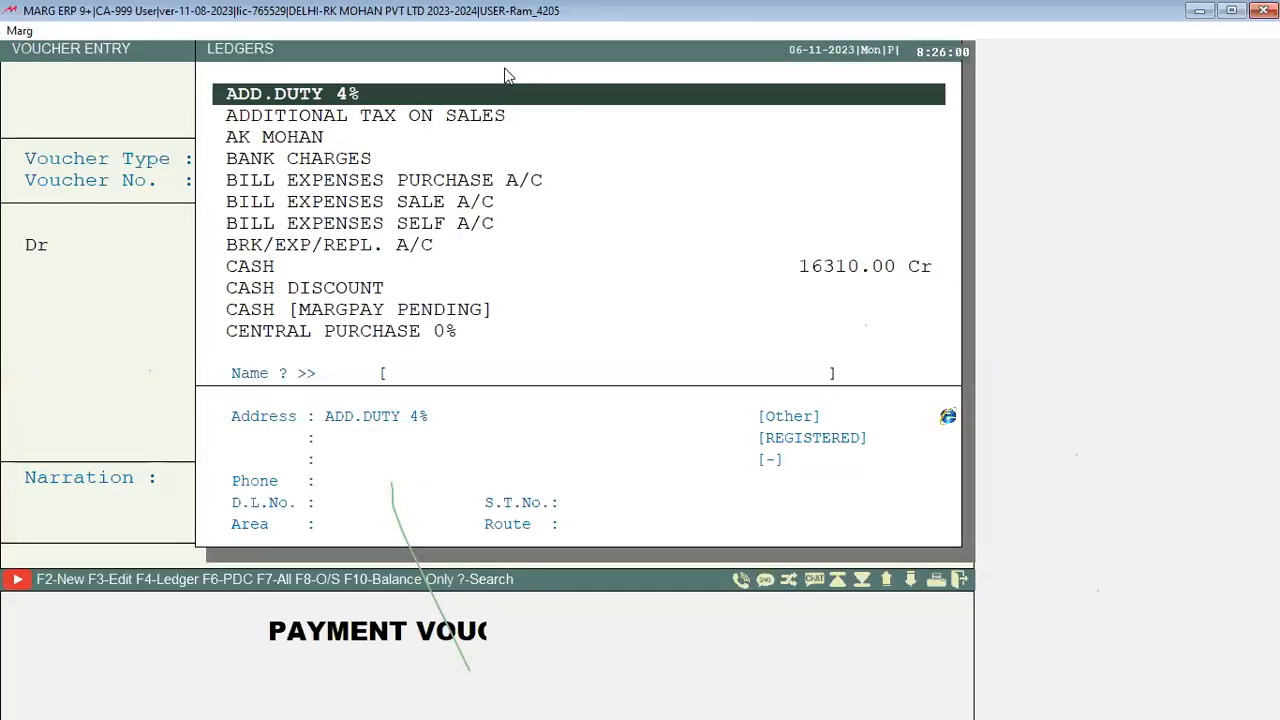
pyautogui.write('M')
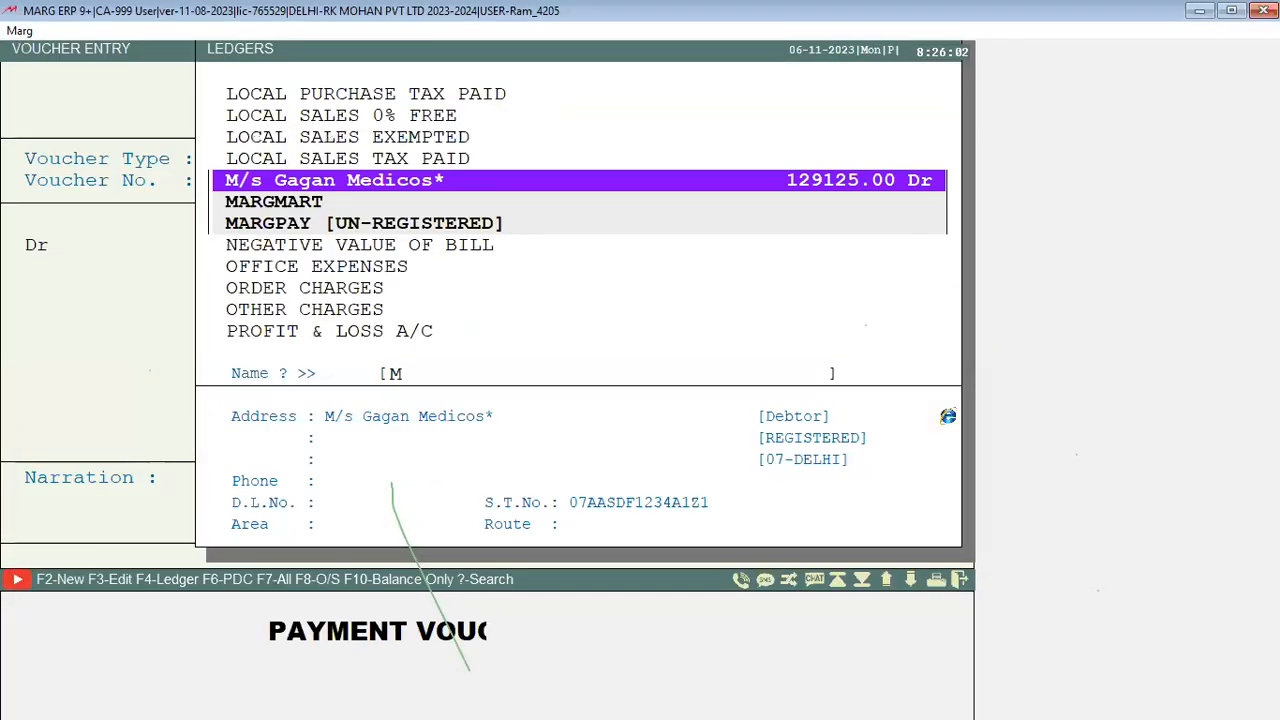
pyautogui.press('Return')
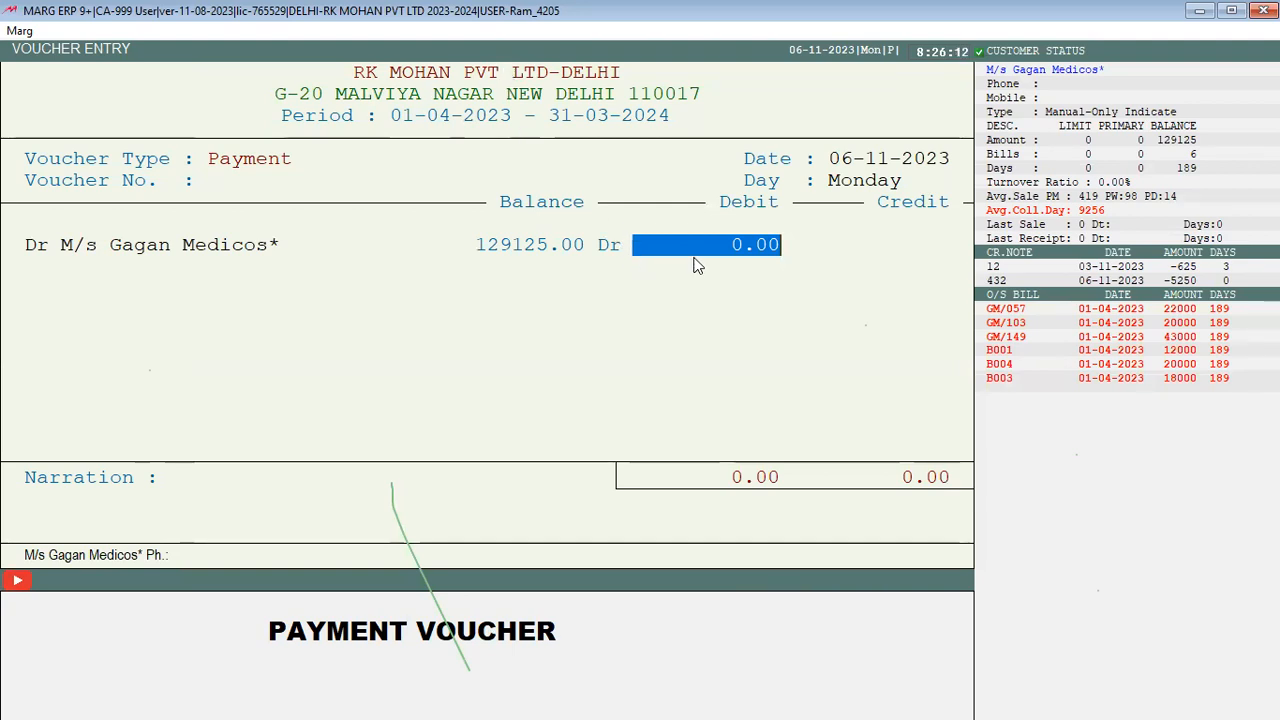
# Step: Enter a debit amount of 100000 and choose Adj Ref as the bill adjustment type
pyautogui.write('10000')
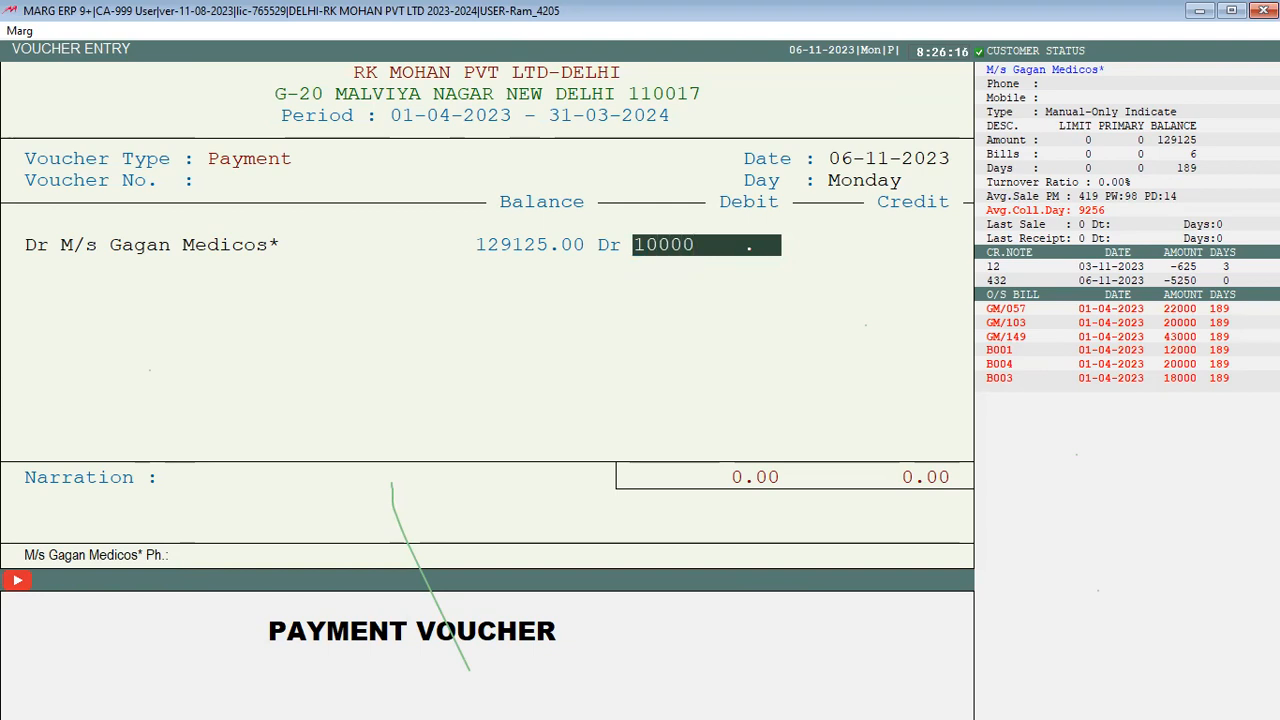
pyautogui.write('0')
pyautogui.press('Return')
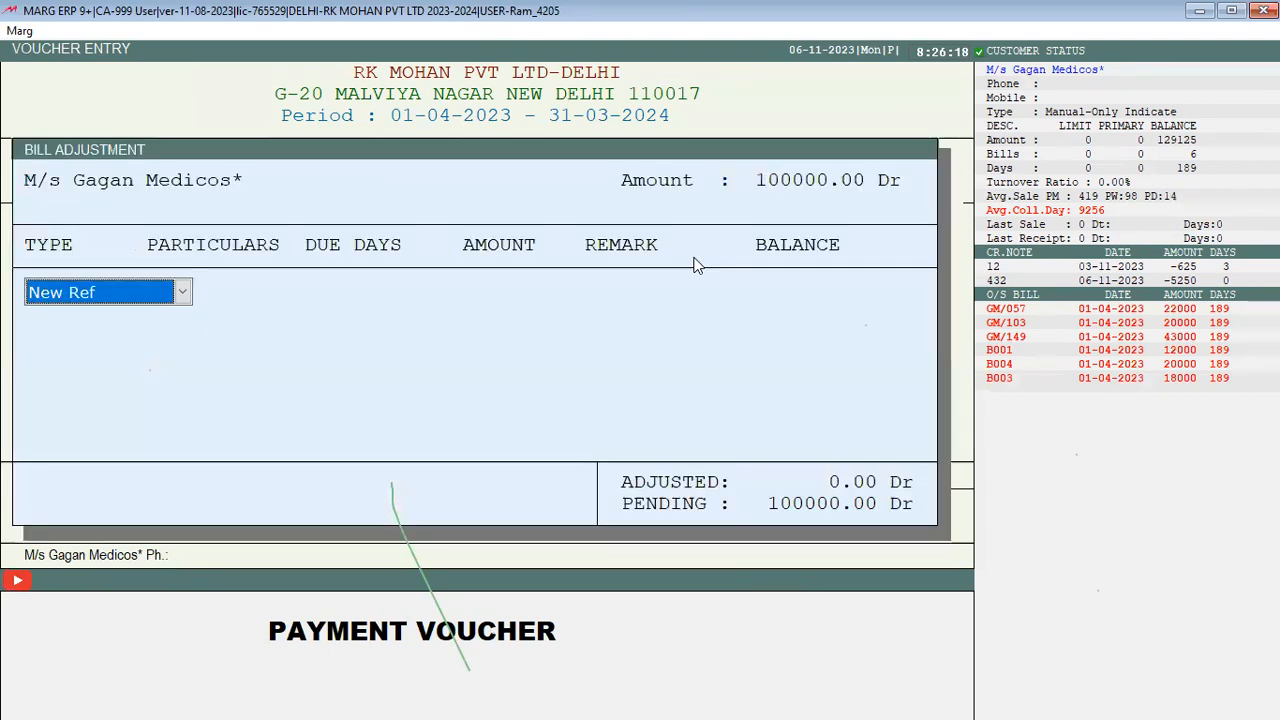
pyautogui.press('Return')
pyautogui.press('Up')
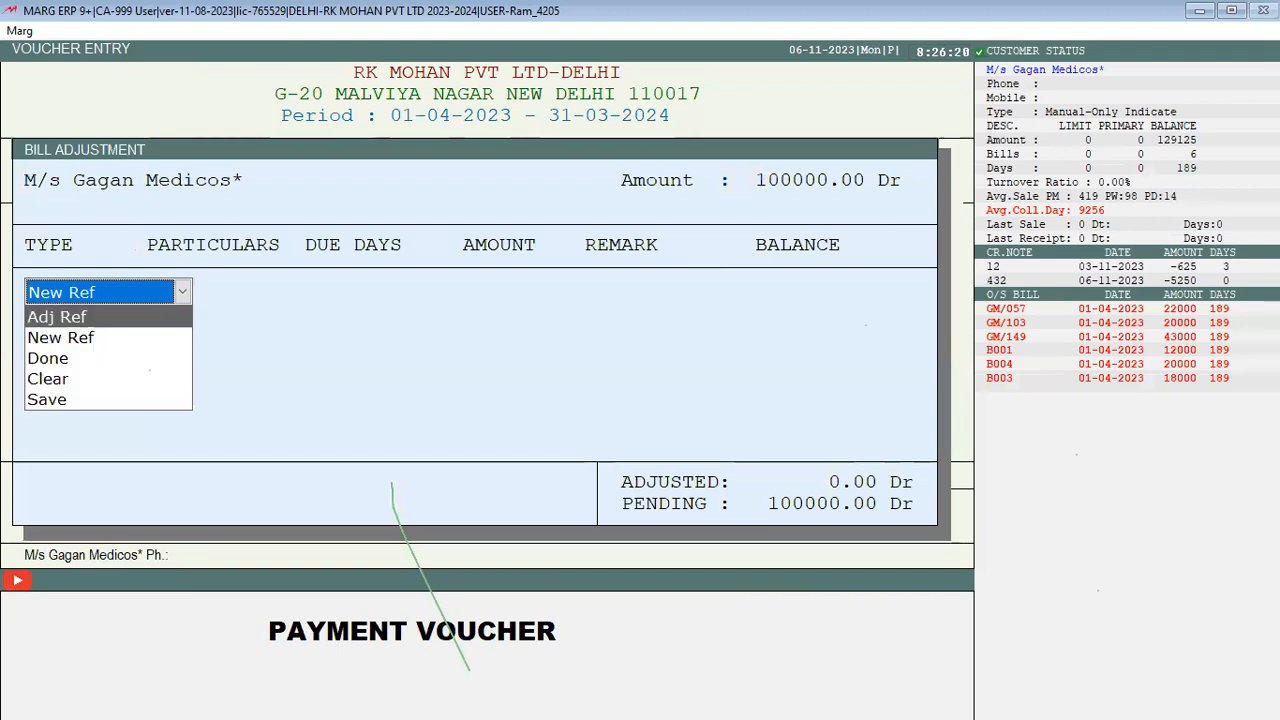
pyautogui.press('Return')
# Step: Examine the pending invoices of M/s Gagan Medicos available for adjustment, ending on GM/057
pyautogui.press('Down')
pyautogui.press('Down')
pyautogui.press('Down')
pyautogui.press('Down')
pyautogui.press('Down')
pyautogui.press('Down')
pyautogui.press('Down')
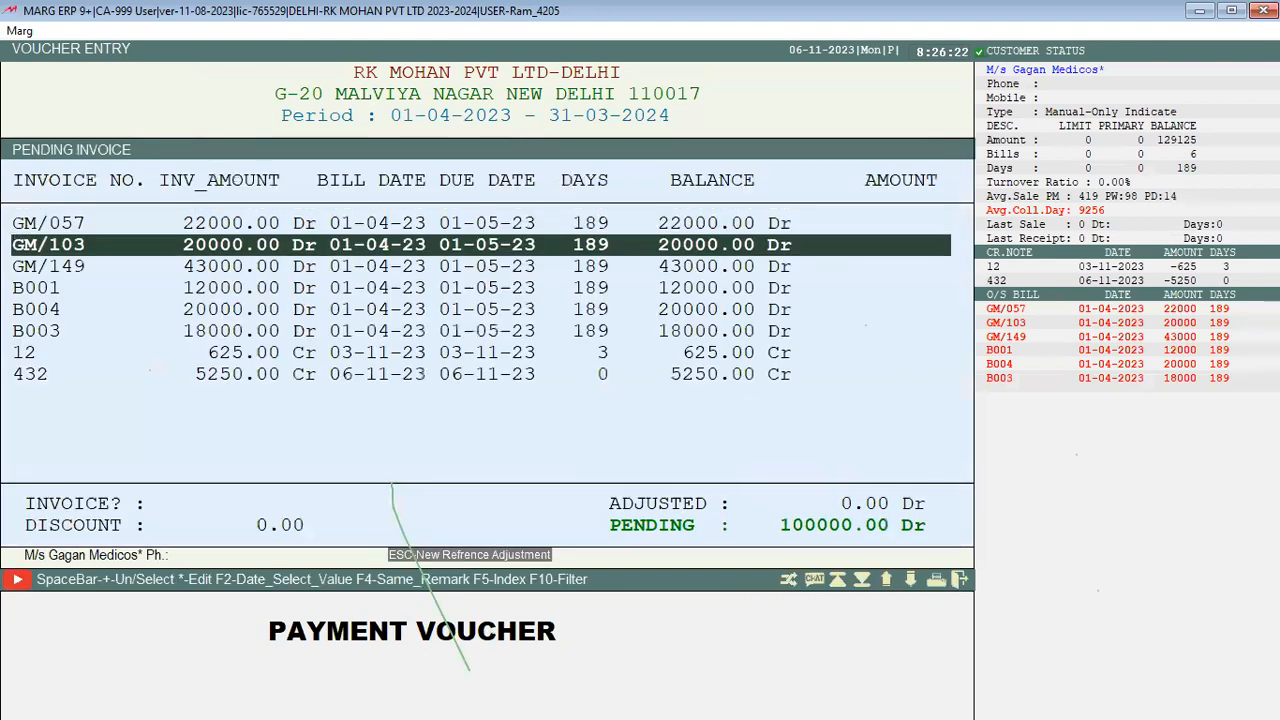
pyautogui.press('Up')
pyautogui.press('Up')
pyautogui.press('Up')
pyautogui.press('Up')
pyautogui.press('Up')
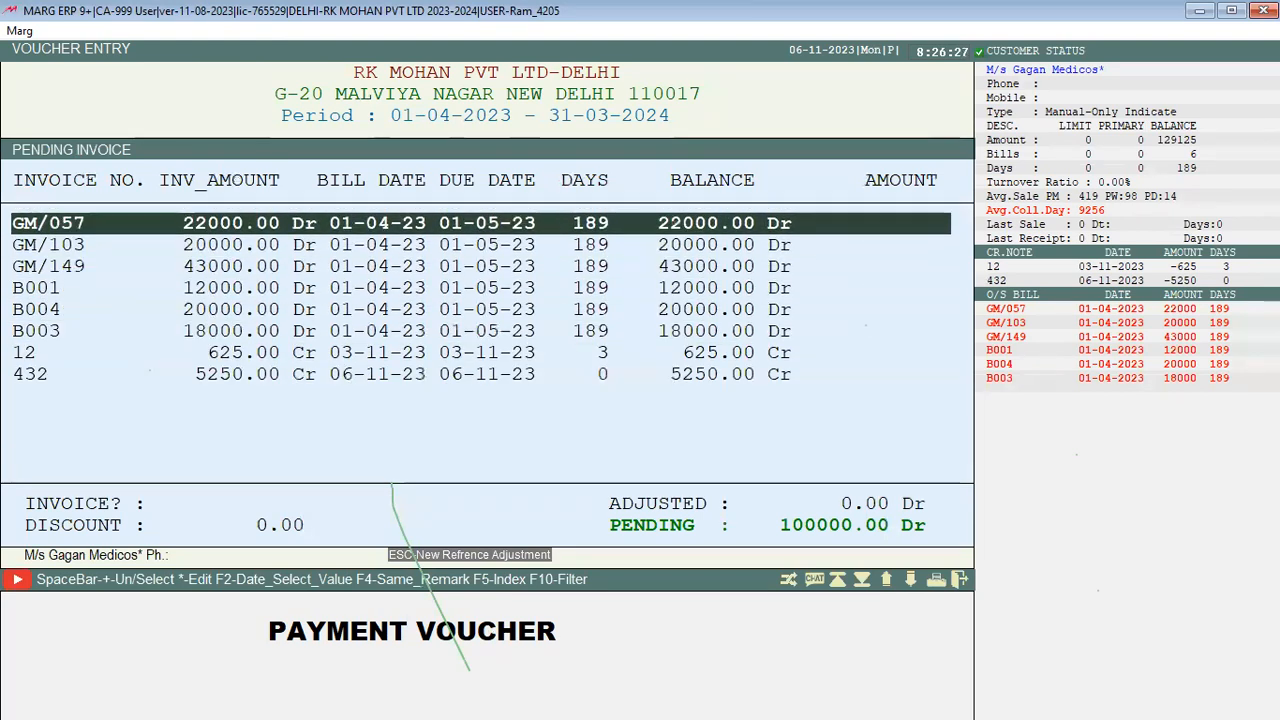
# Step: Review the debit bills and credit notes in the pending invoice list, from GM/057 down to 432 and back
pyautogui.press('Down')
pyautogui.press('Down')
pyautogui.press('Down')
pyautogui.press('Down')
pyautogui.press('Down')
pyautogui.press('Down')
pyautogui.press('Down')
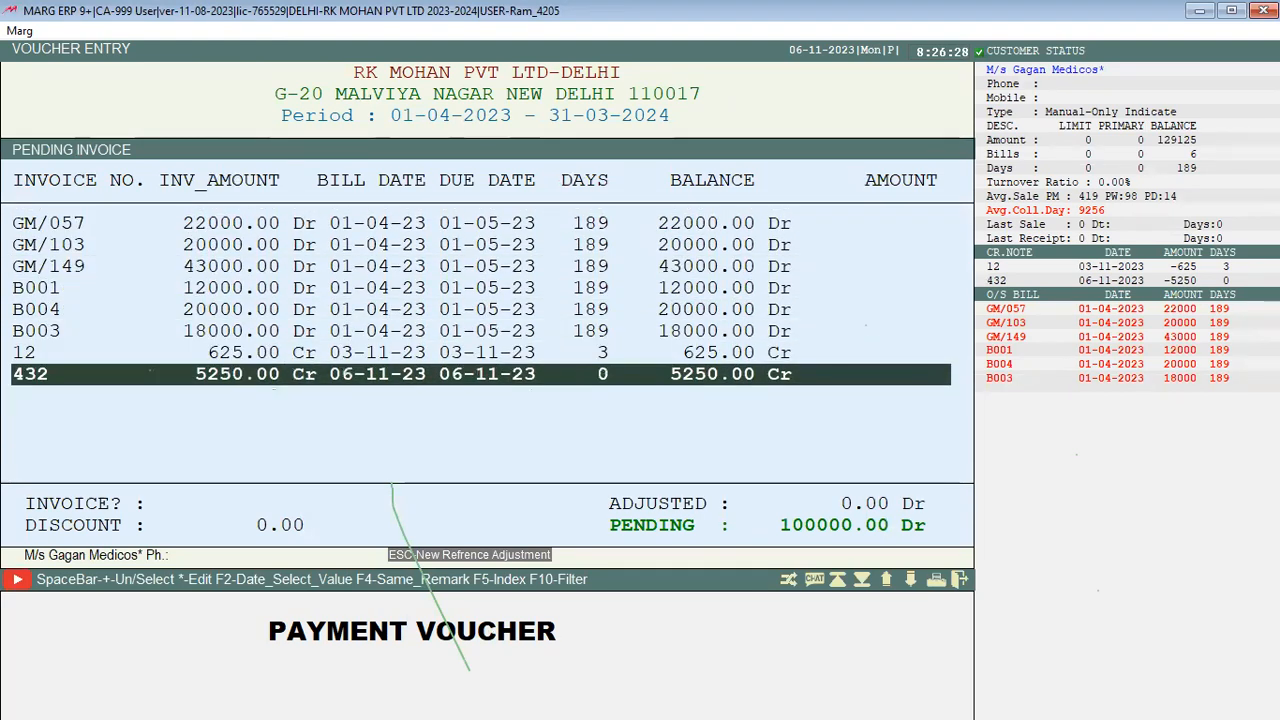
pyautogui.press('Up')
pyautogui.press('Up')
pyautogui.press('Up')
pyautogui.press('Up')
pyautogui.press('Up')
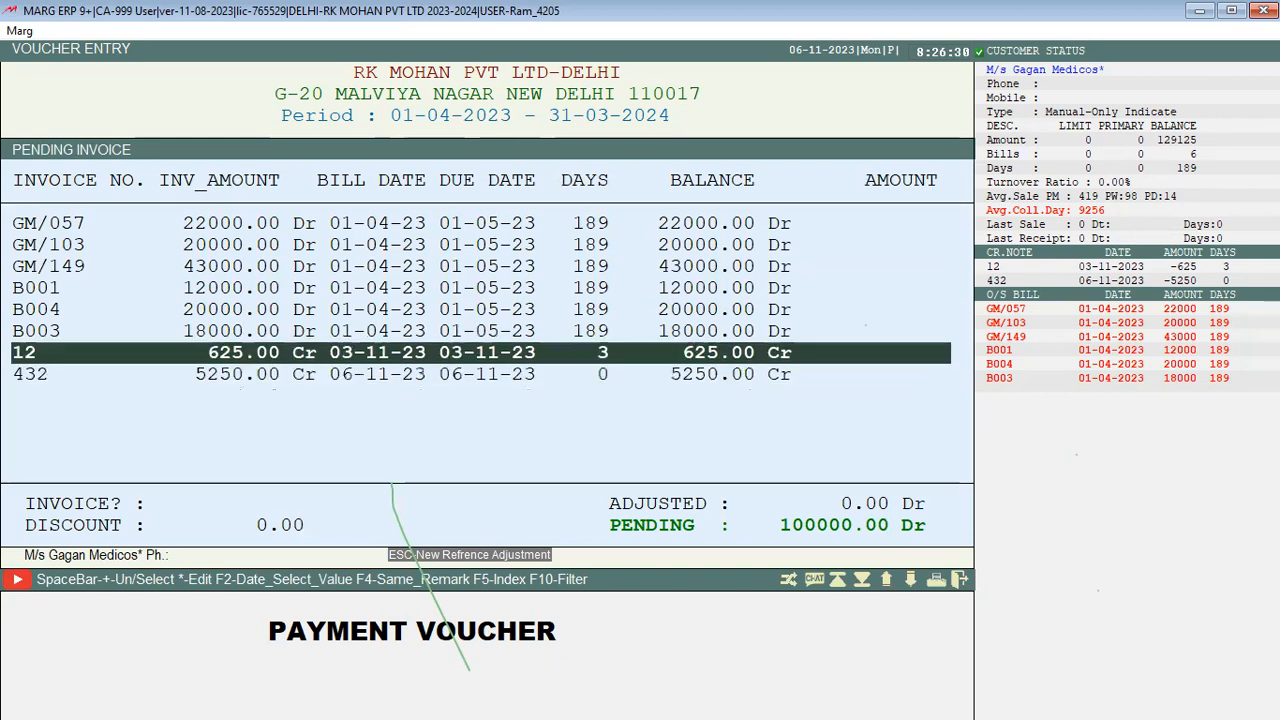
pyautogui.press('Up')
pyautogui.press('Up')
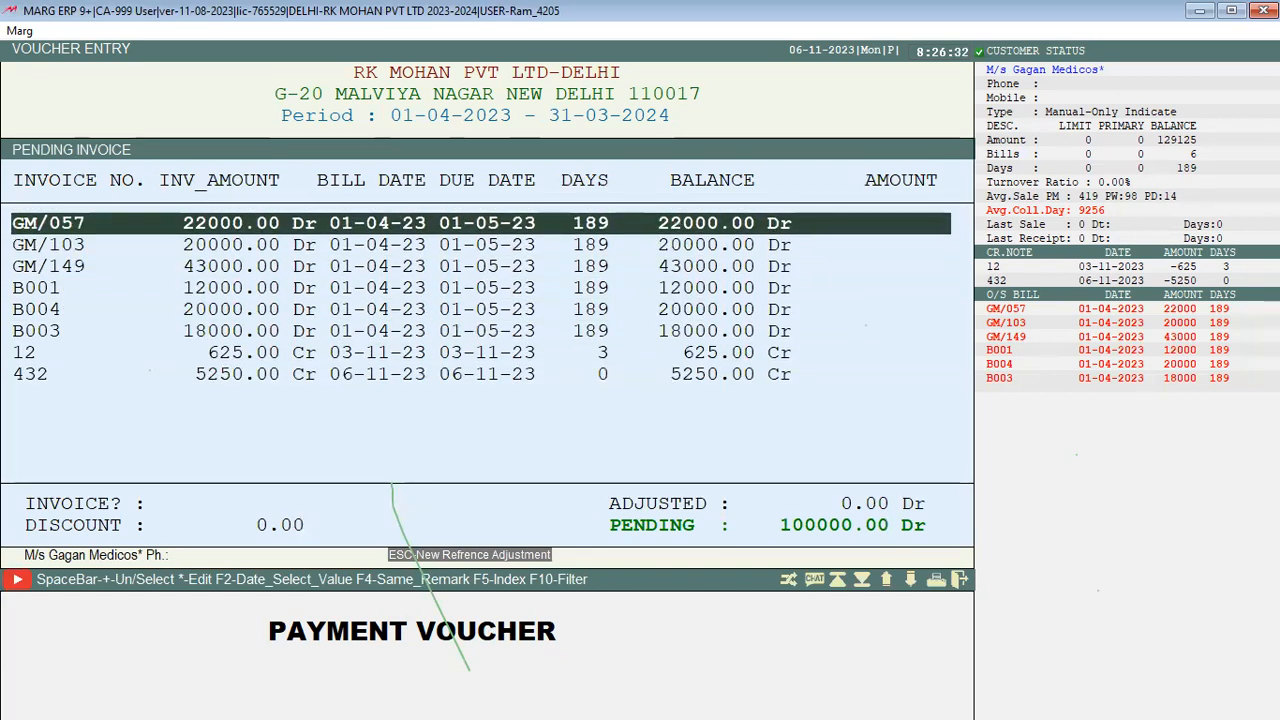
pyautogui.press('Down')
pyautogui.press('Down')
pyautogui.press('Down')
pyautogui.press('Down')
pyautogui.press('Down')
pyautogui.press('Down')
pyautogui.press('Down')
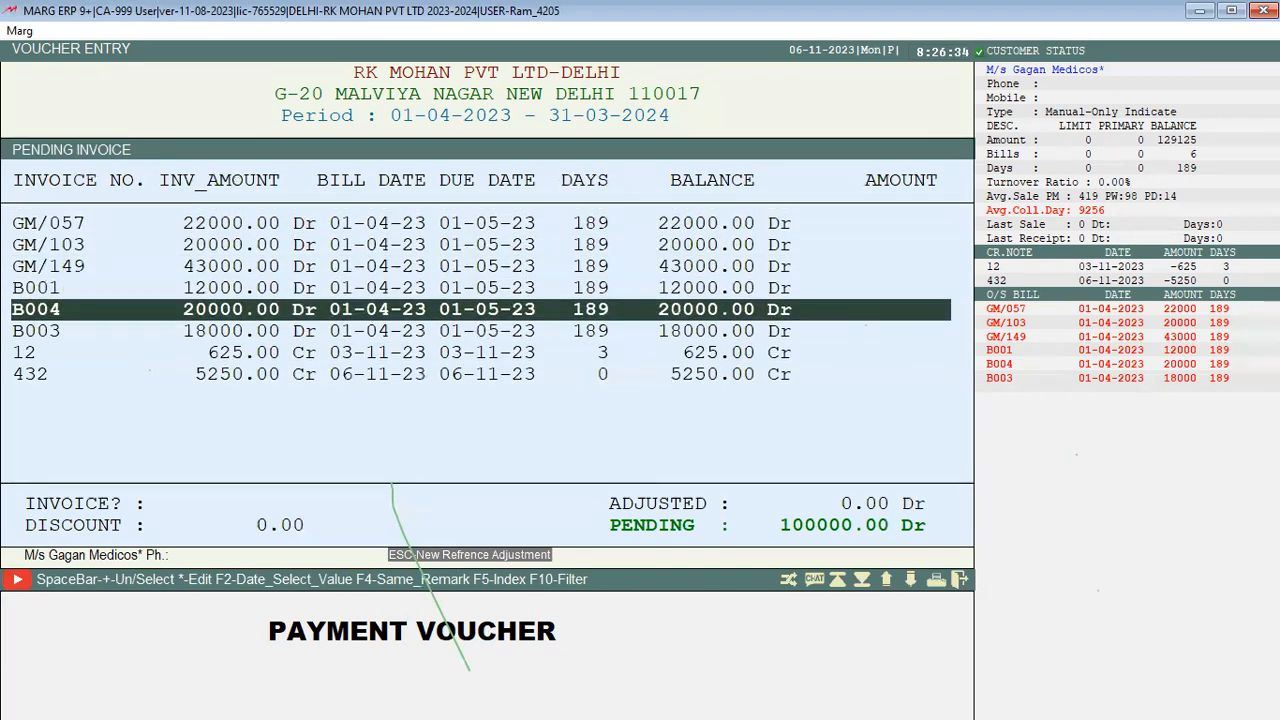
pyautogui.press('Up')
pyautogui.press('Up')
pyautogui.press('Up')
pyautogui.press('Up')
pyautogui.press('Up')
pyautogui.press('Up')
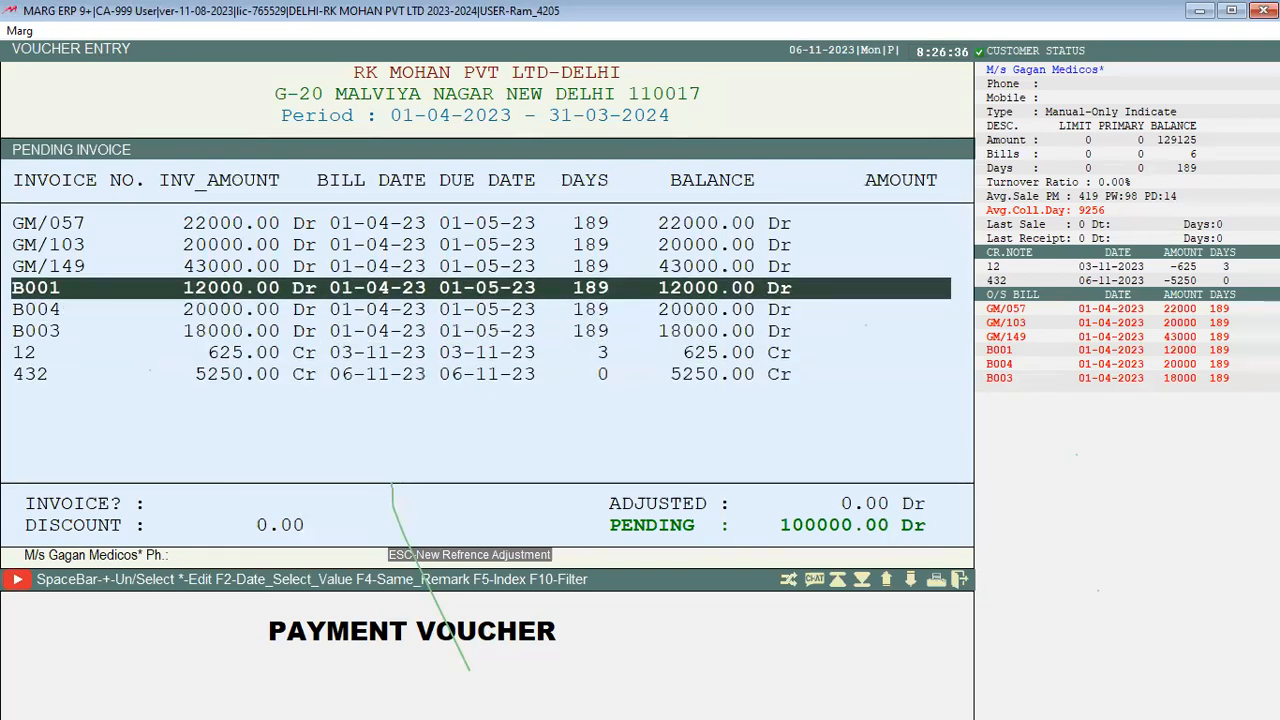
# Step: Adjust the payment against bills GM/057 for 22000 Cr and GM/103 for 20000 Cr as Adj Ref entries
pyautogui.press('Up')
pyautogui.press('Return')
pyautogui.press('Return')
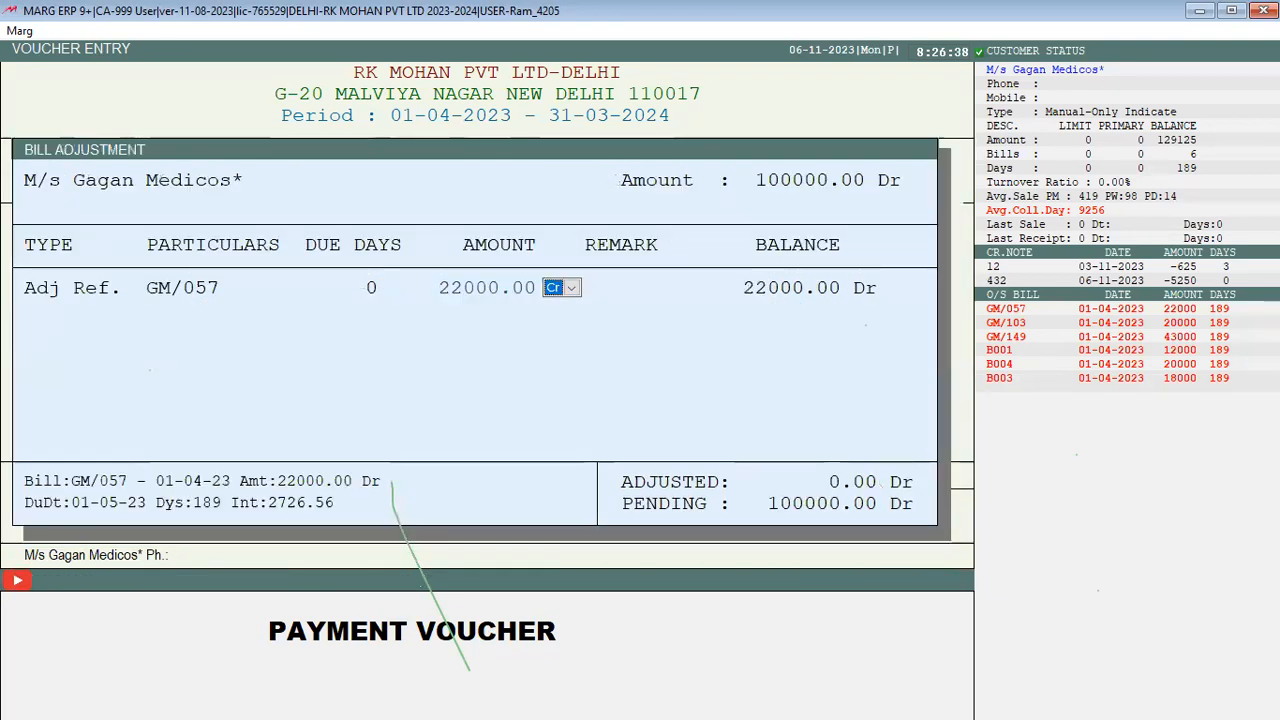
pyautogui.press('Return')
pyautogui.hotkey('alt', 'Down')
pyautogui.press('Up')
pyautogui.press('Return')
pyautogui.press('Return')
pyautogui.press('Return')
pyautogui.press('Return')
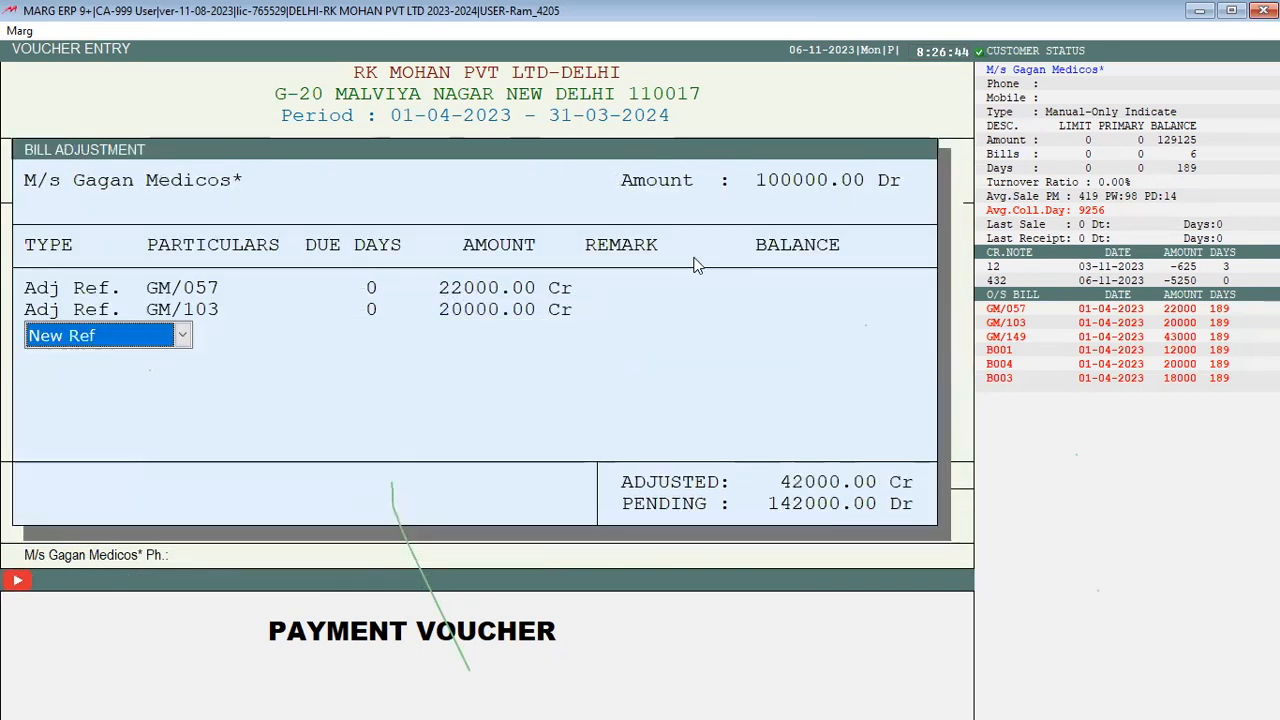
# Step: Add Adj Ref entries for bills GM/149 with 43000 Cr and B001 with 12000 Cr
pyautogui.hotkey('alt', 'Down')
pyautogui.press('Up')
pyautogui.press('Return')
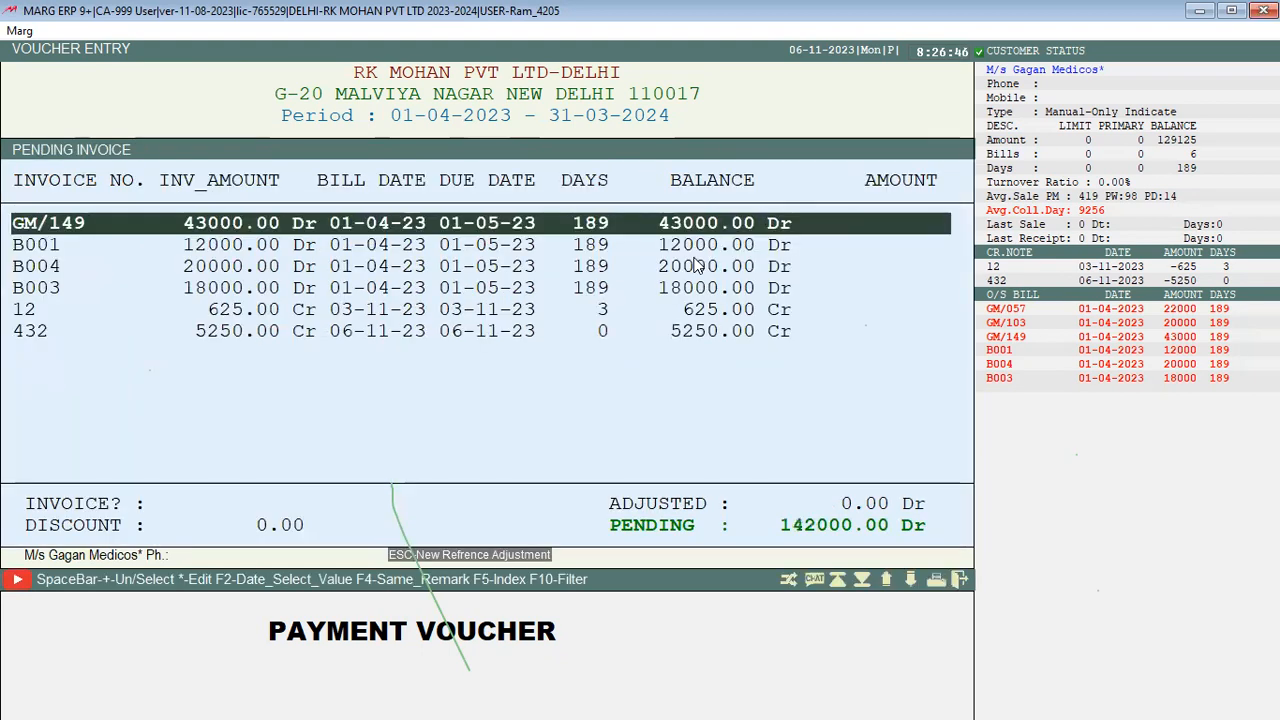
pyautogui.press('Return')
pyautogui.press('Return')
pyautogui.press('Return')
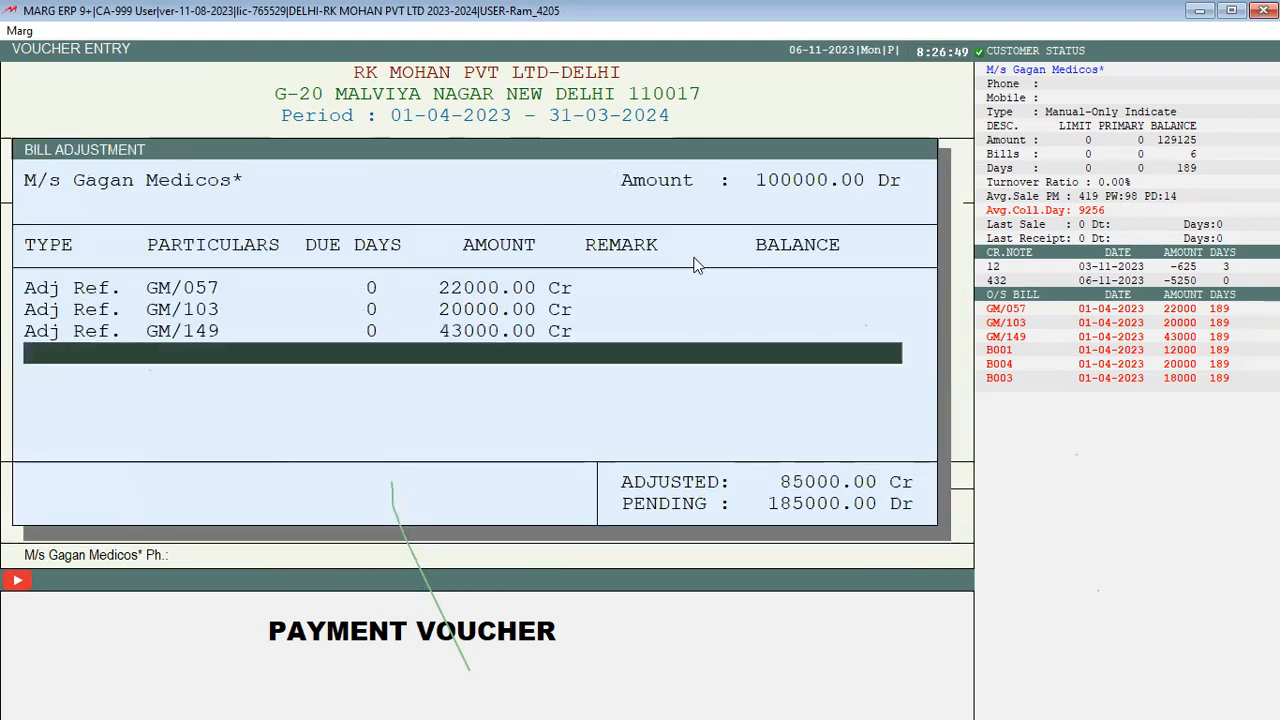
pyautogui.hotkey('alt', 'Down')
pyautogui.press('Up')
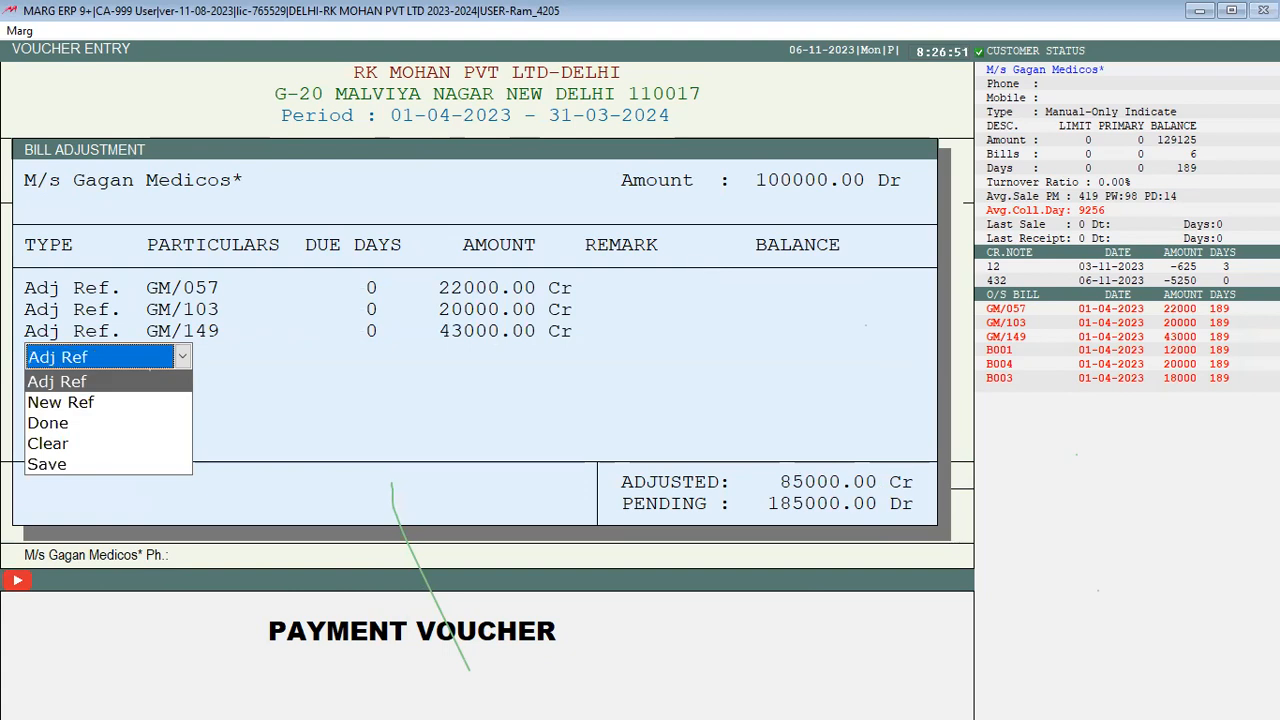
pyautogui.press('Return')
pyautogui.press('Return')
pyautogui.press('Return')
pyautogui.press('Return')
pyautogui.press('Return')
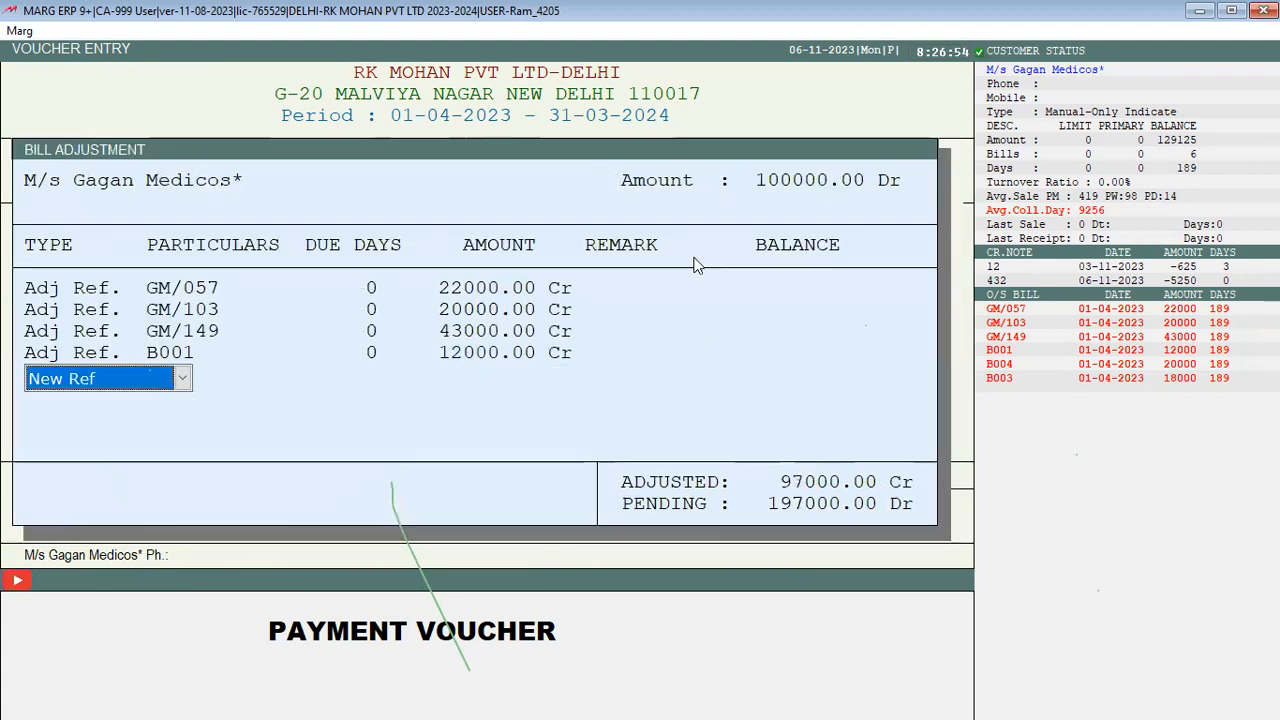
# Step: Add Adj Ref entries for bills B004 with 20000 Cr and B003 with 18000 Cr
pyautogui.hotkey('alt', 'Down')
pyautogui.press('Up')
pyautogui.press('Return')
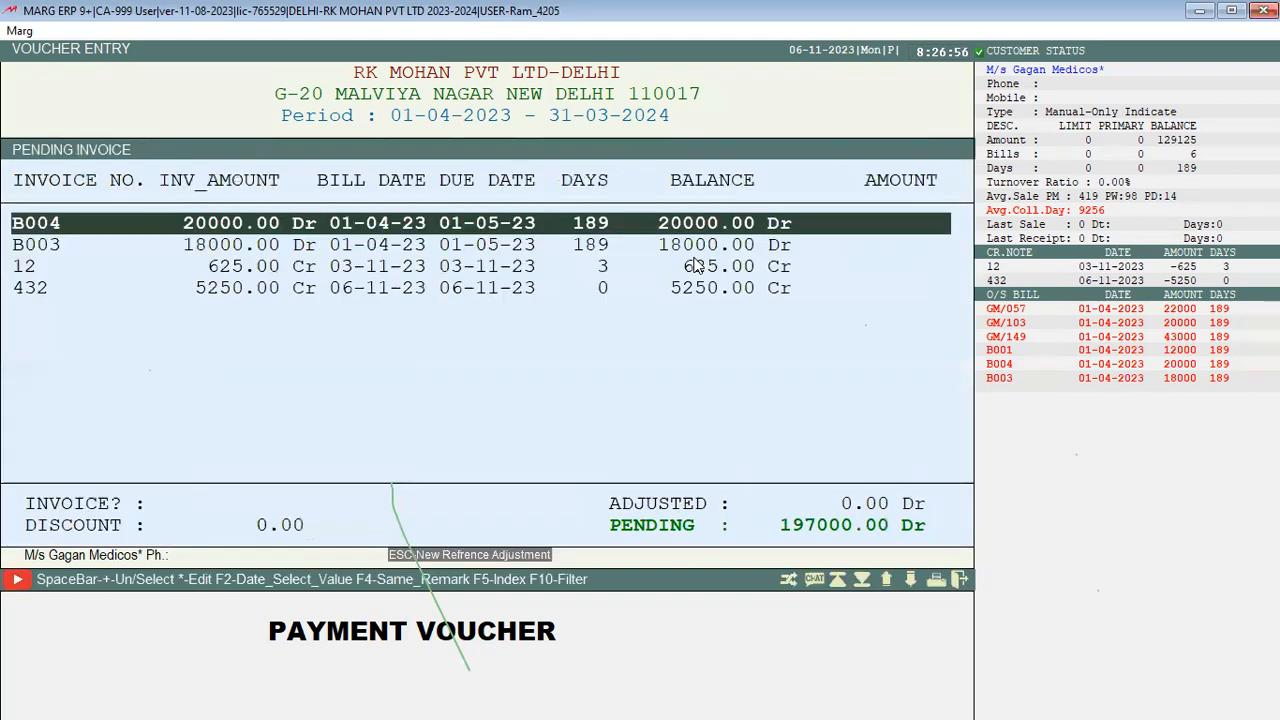
pyautogui.press('Return')
pyautogui.press('Return')
pyautogui.press('Return')
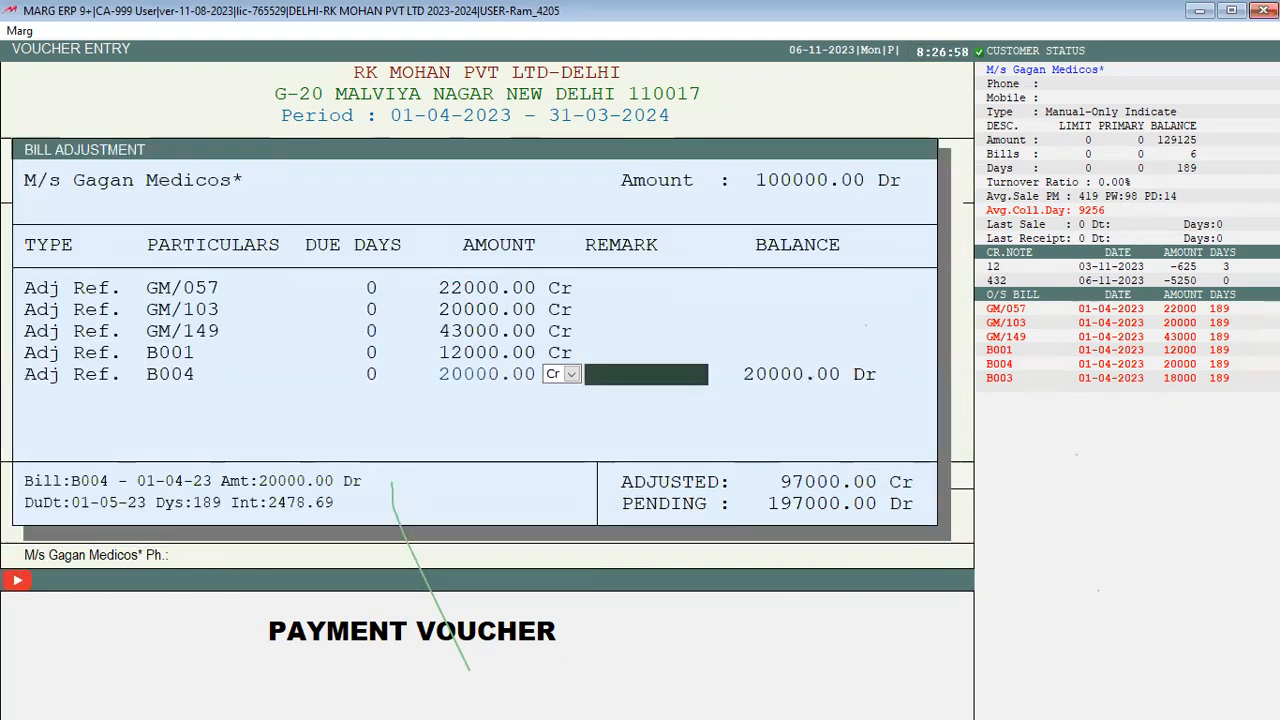
pyautogui.press('Return')
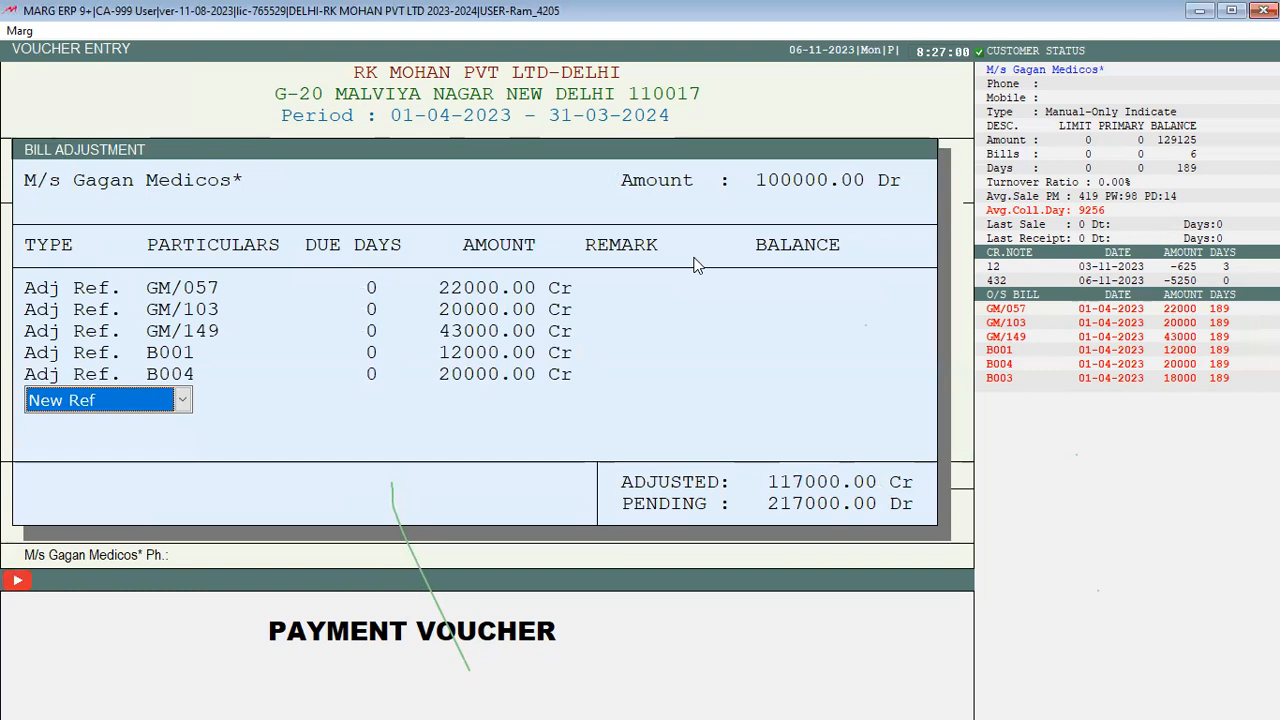
pyautogui.hotkey('alt', 'Down')
pyautogui.press('Up')
pyautogui.press('Return')
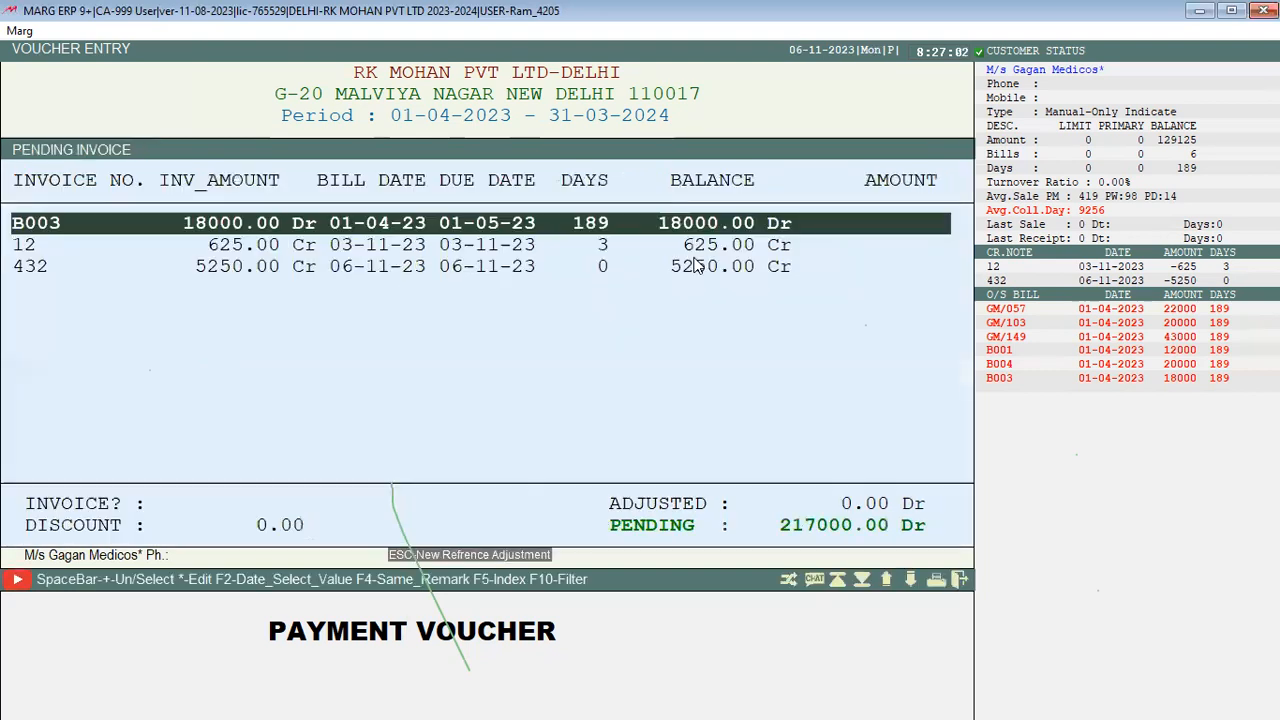
pyautogui.press('Return')
pyautogui.press('Return')
pyautogui.press('Return')
pyautogui.press('Return')
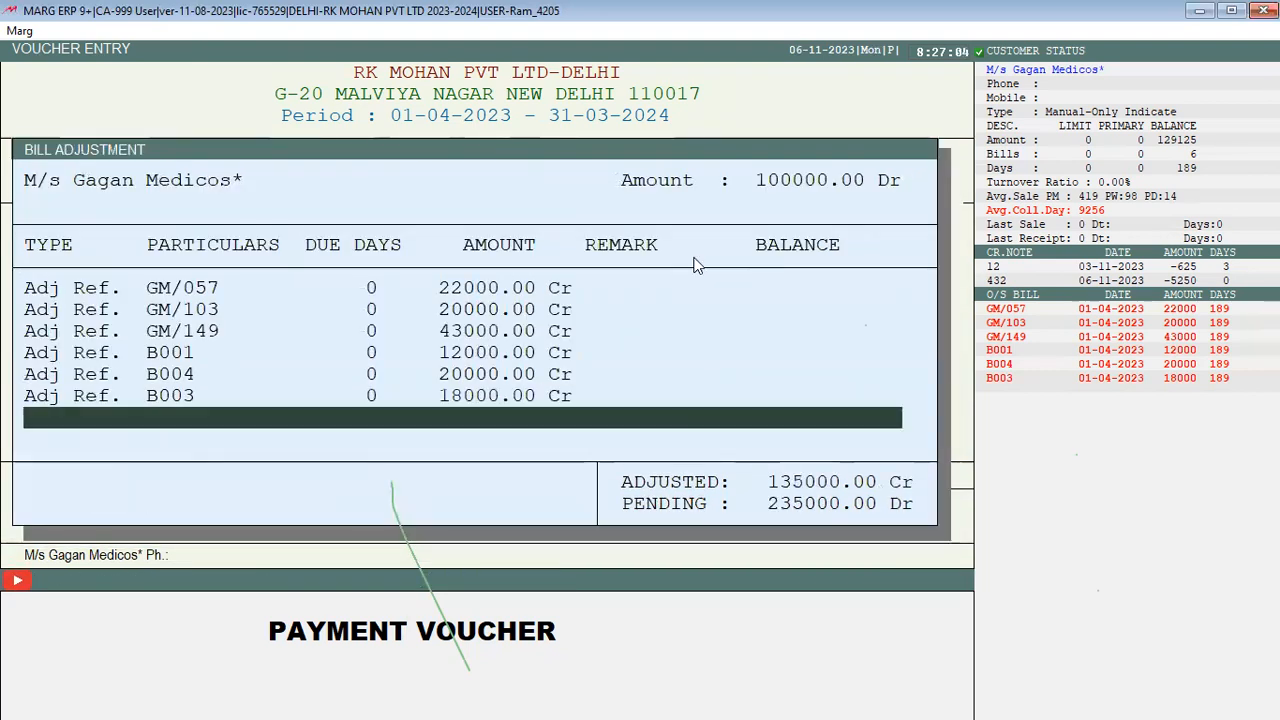
# Step: Add an Adj Ref entry for credit note 12 with 625 Dr
pyautogui.hotkey('alt', 'Down')
pyautogui.press('Up')
pyautogui.press('Return')
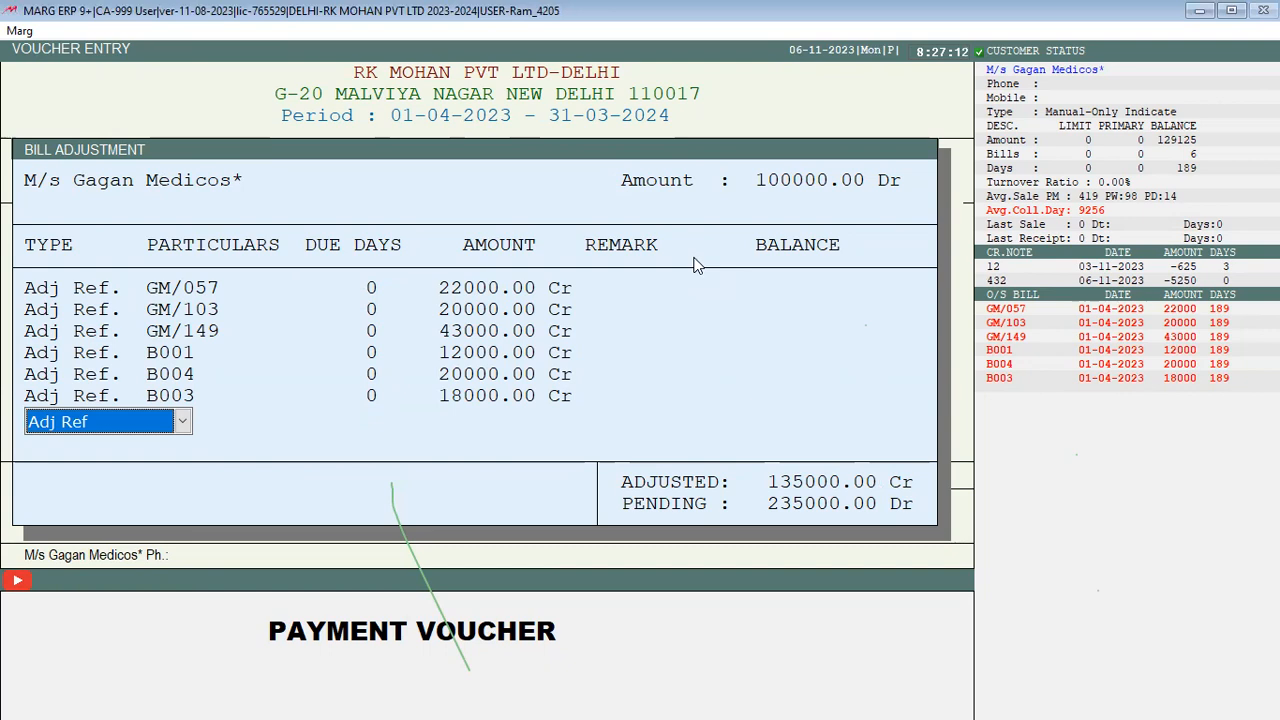
pyautogui.press('Return')
pyautogui.press('Return')
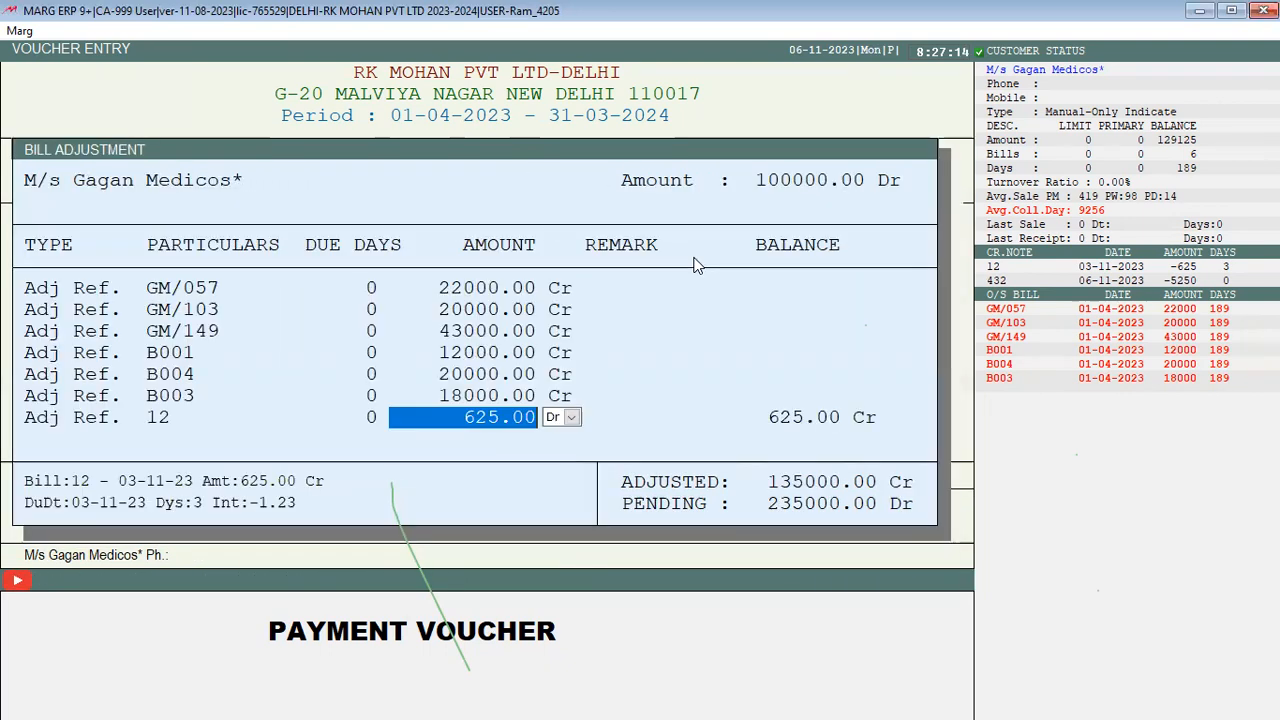
pyautogui.press('Return')
pyautogui.press('Return')
pyautogui.press('Return')
# Step: Abandon the new reference line and the whole bill adjustment, and return to the voucher's debit amount
pyautogui.press('Return')
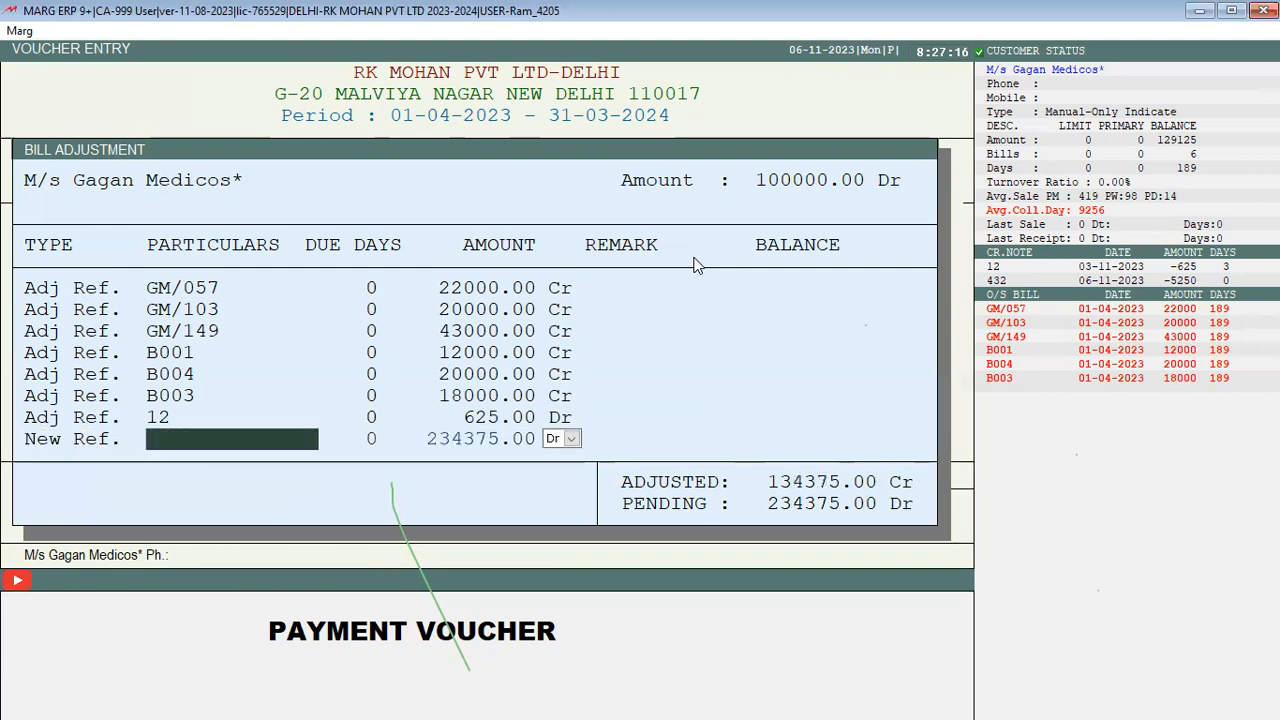
pyautogui.press('Return')
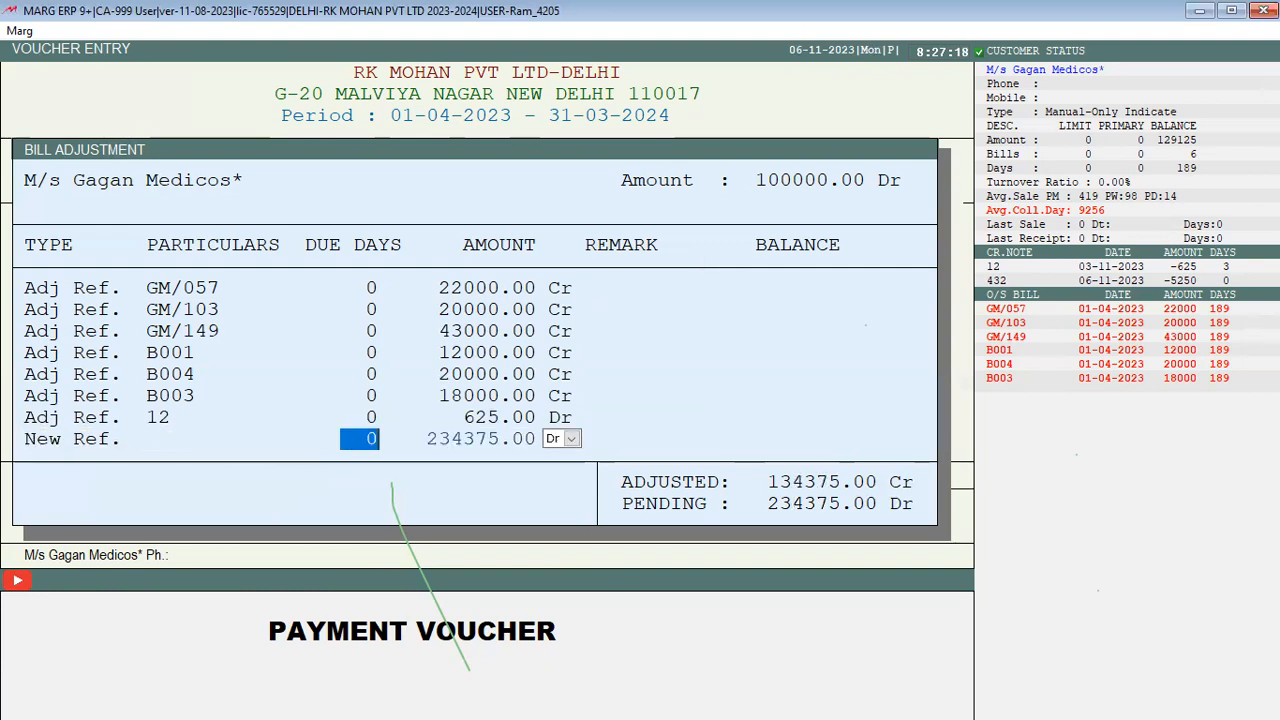
pyautogui.press('Escape')
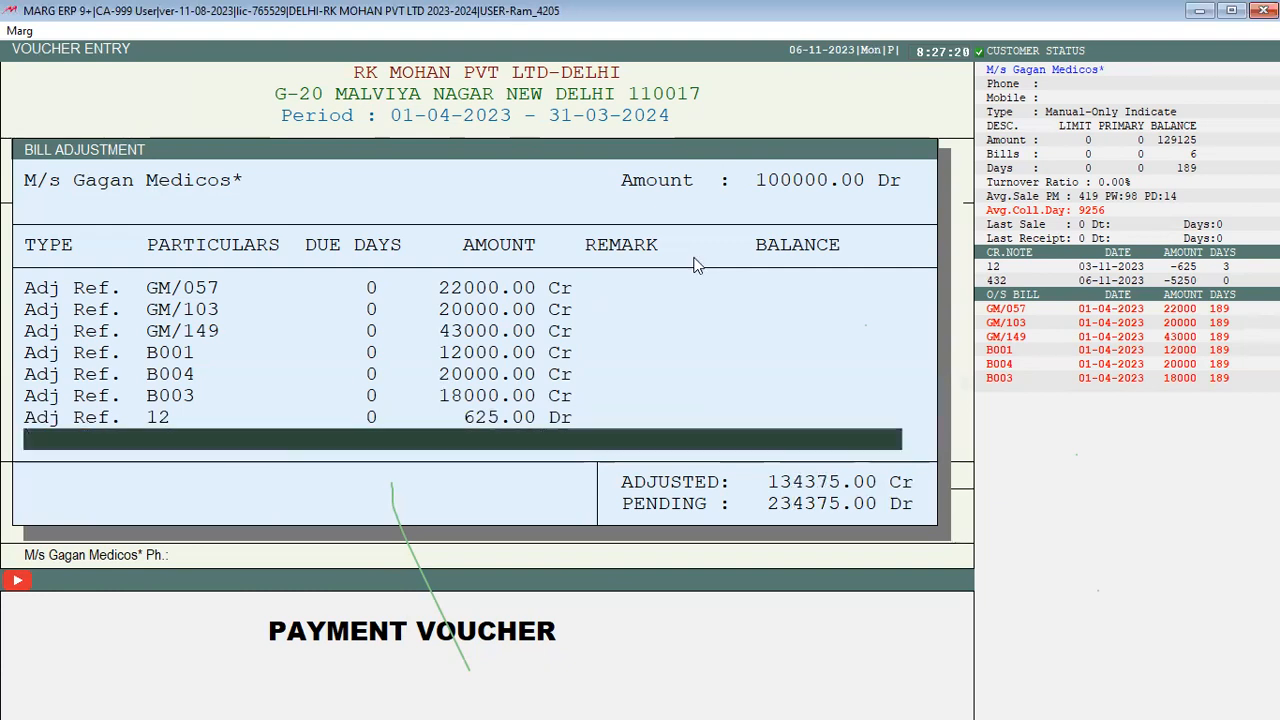
pyautogui.press('Escape')
pyautogui.press('Right')
pyautogui.press('Return')
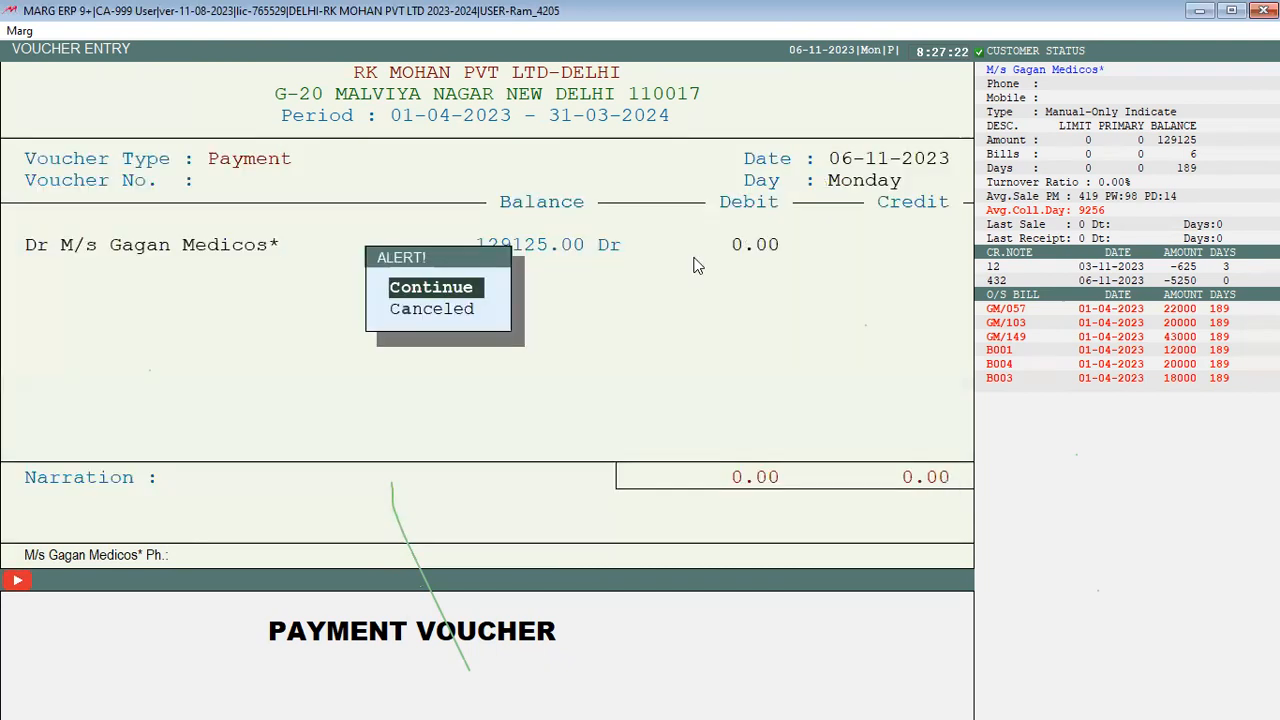
pyautogui.press('Return')
pyautogui.press('Return')
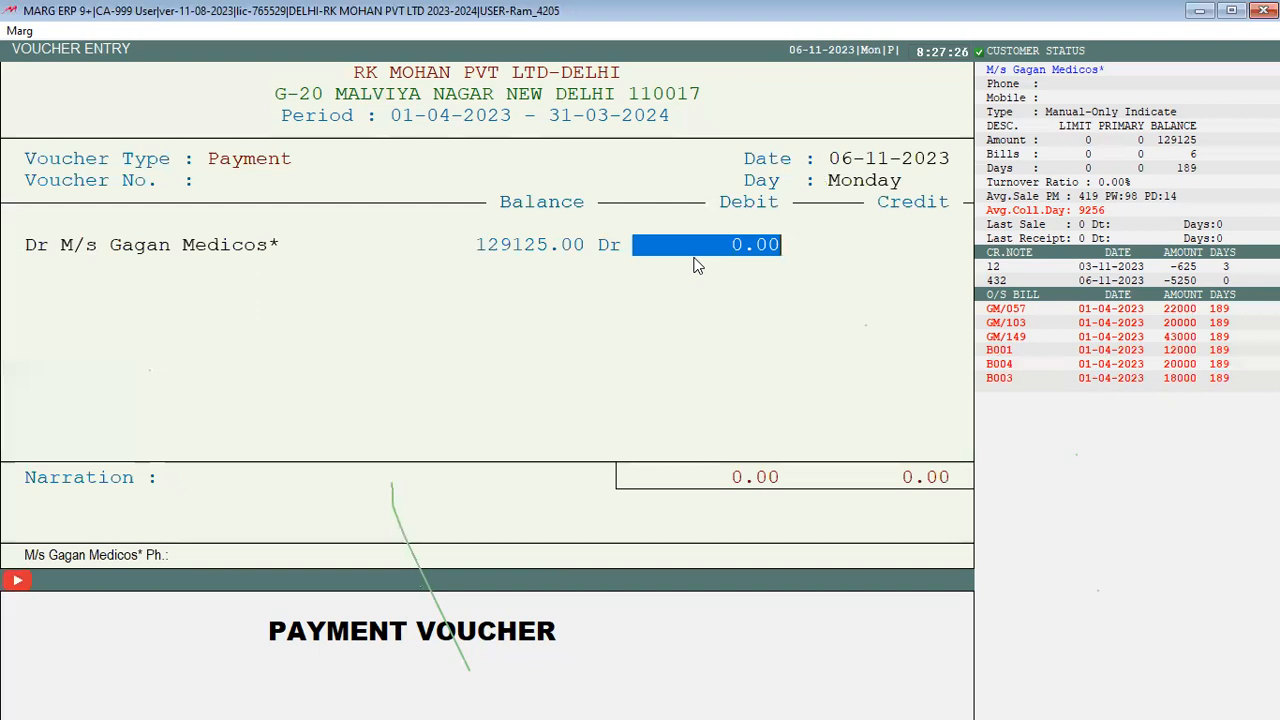
# Step: Set the debit amount of M/s Gagan Medicos to 129125 with New Ref, and leave the bill adjustment
pyautogui.write('1')
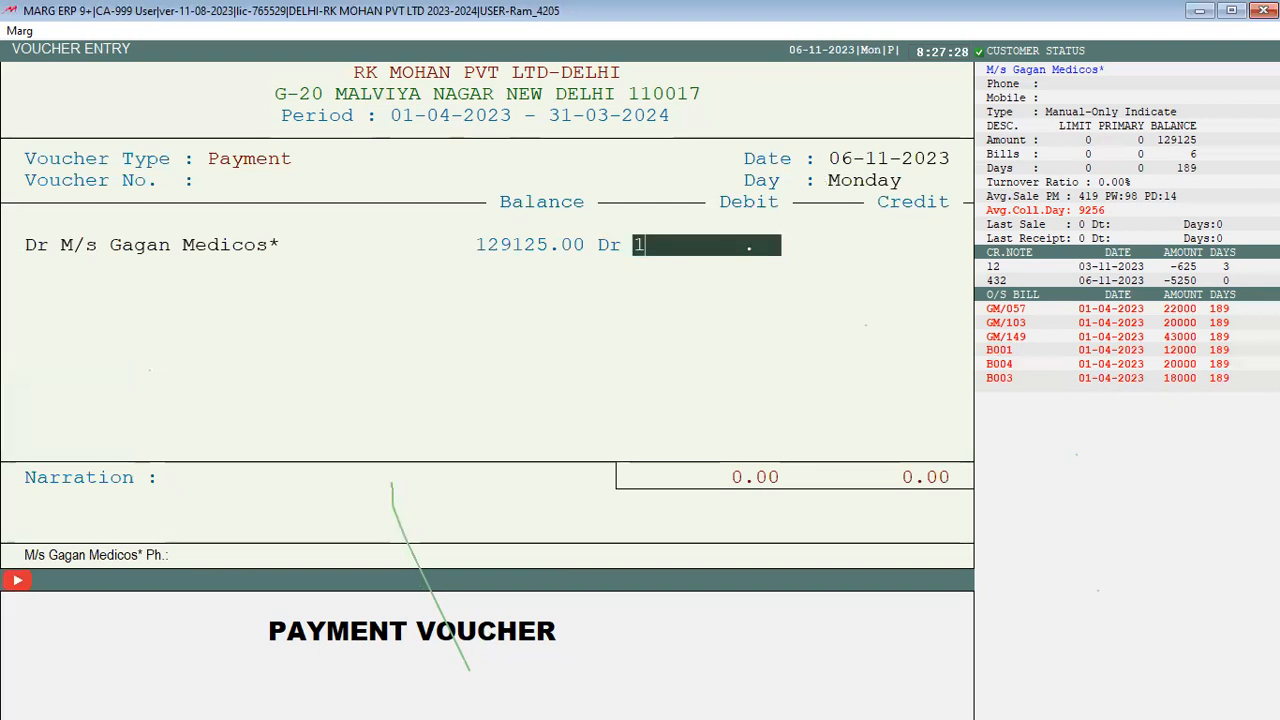
pyautogui.write('29')
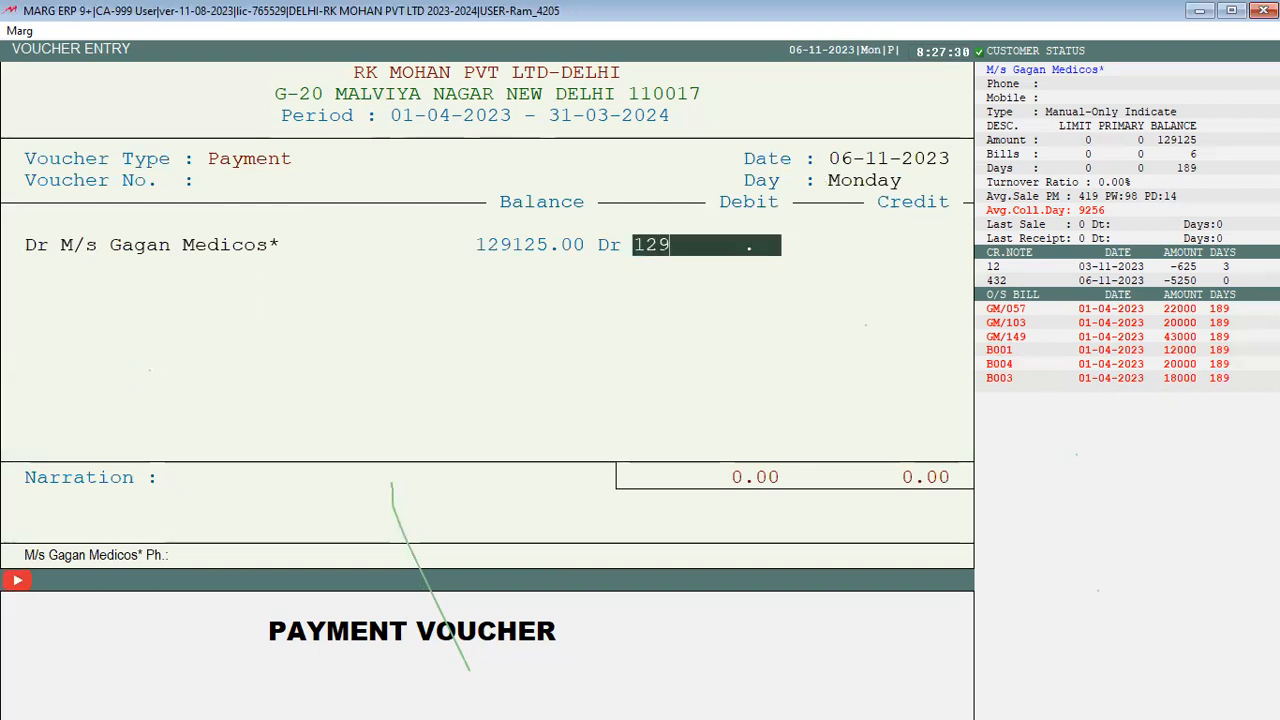
pyautogui.write('125')
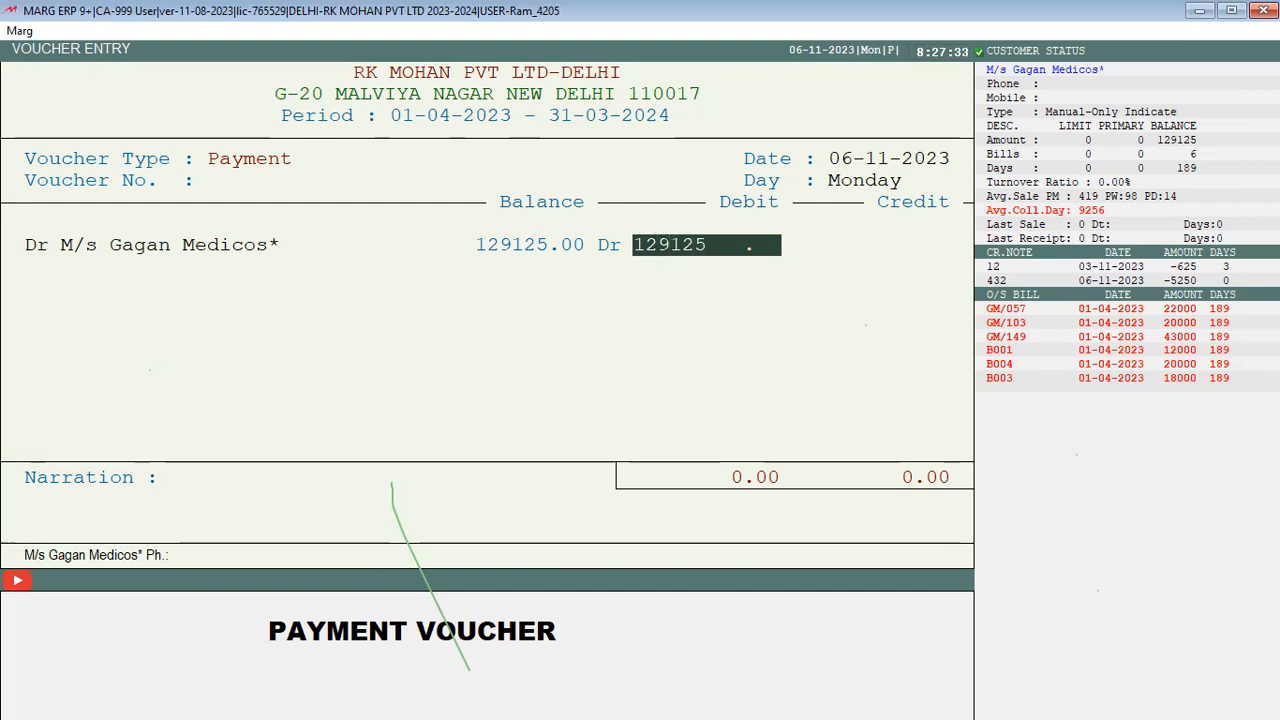
pyautogui.press('Return')
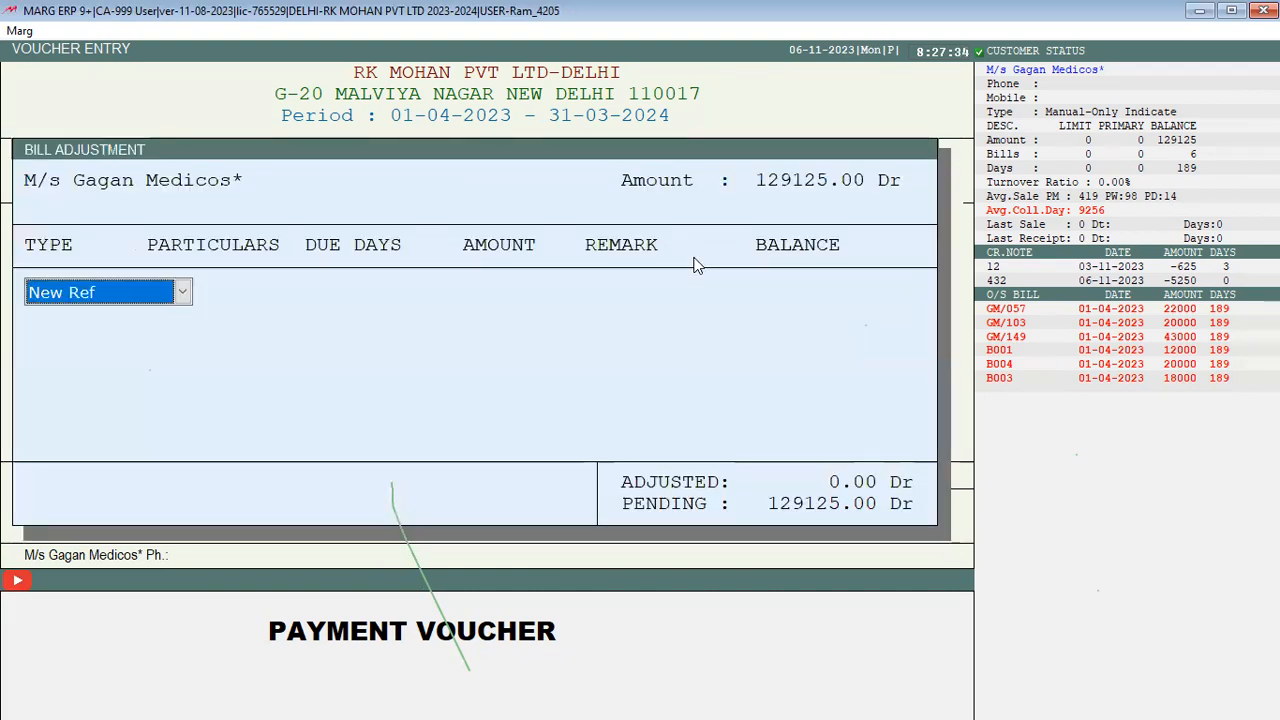
pyautogui.press('Return')
pyautogui.press('Escape')
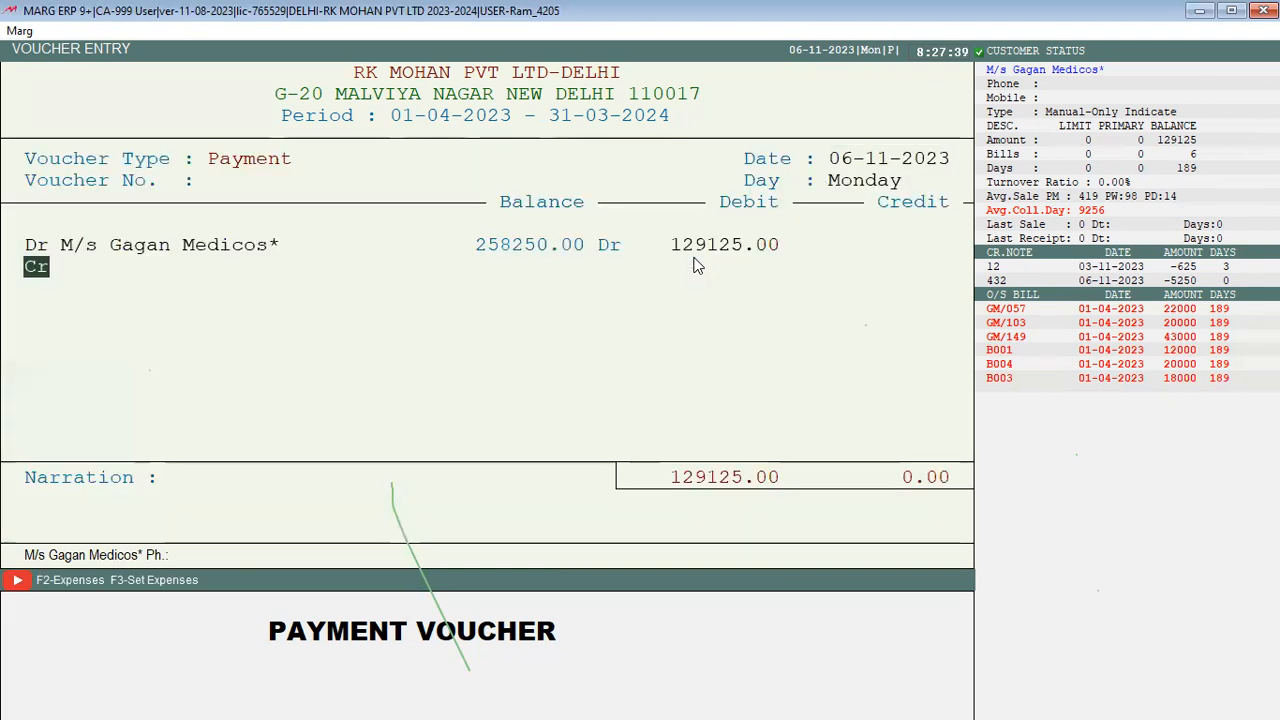
# Step: Discard the unsaved payment voucher and return to a blank voucher entry
pyautogui.press('Escape')
pyautogui.press('Escape')
pyautogui.press('Escape')
pyautogui.press('Right')
pyautogui.press('Return')
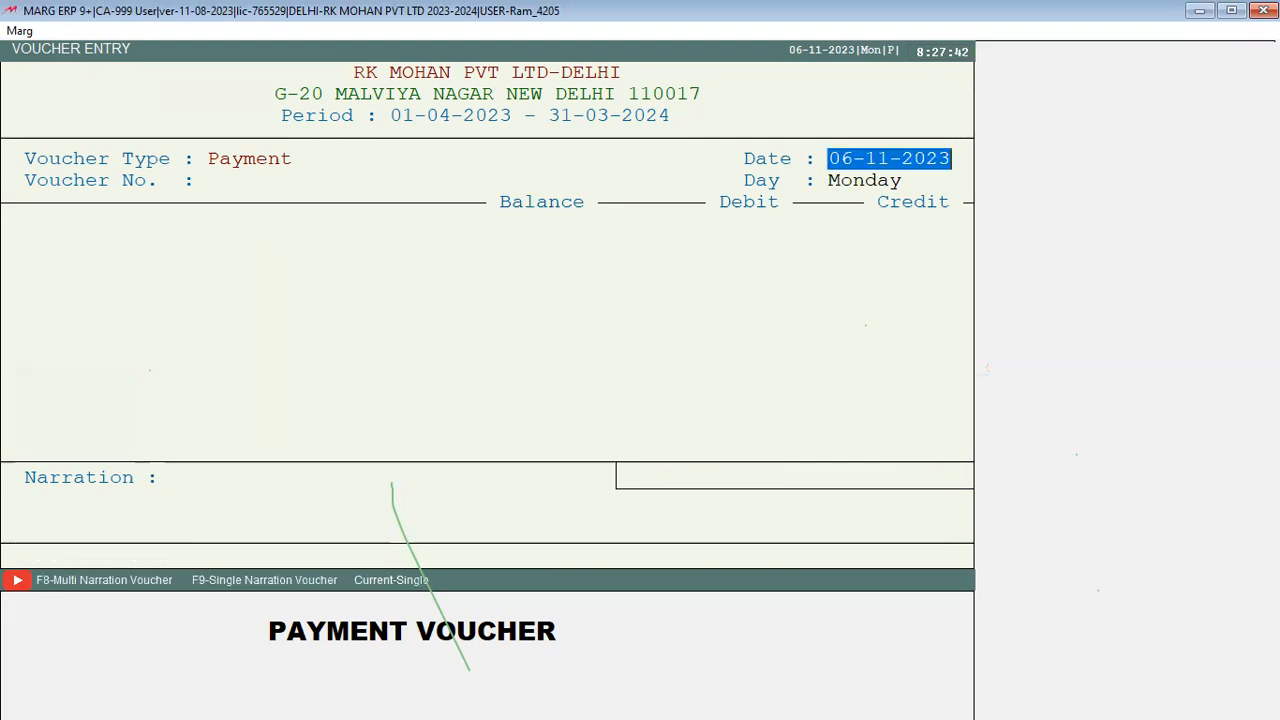
# Step: Check the balance of M/s Gagan Medicos in the payment voucher's ledger list, and close the voucher entry and the server alert
pyautogui.press('Return')
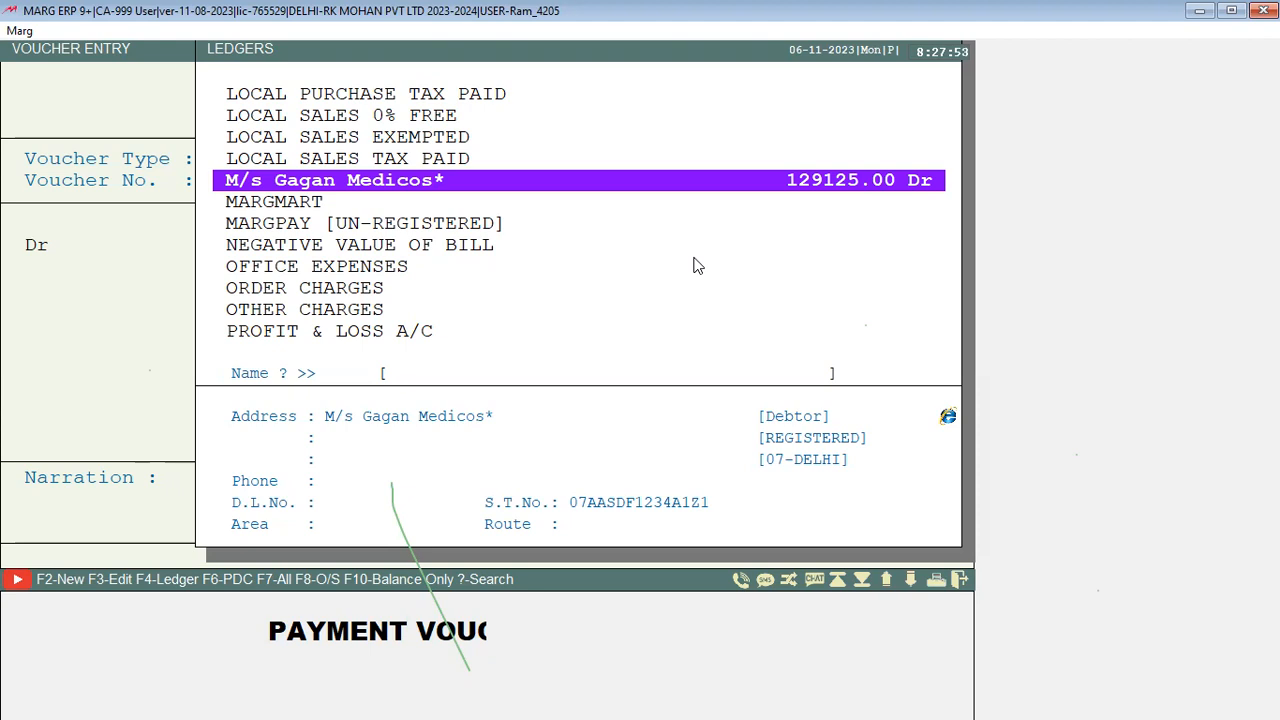
pyautogui.press('Up')
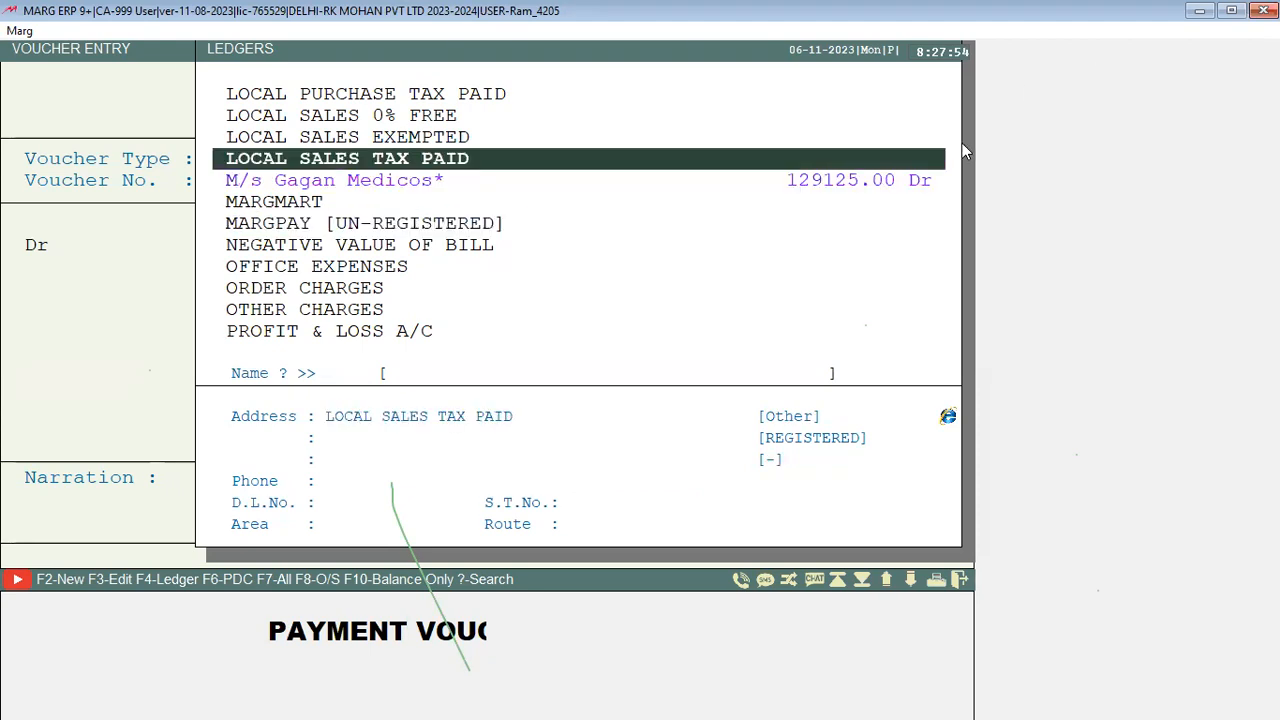
pyautogui.click(905, 185)
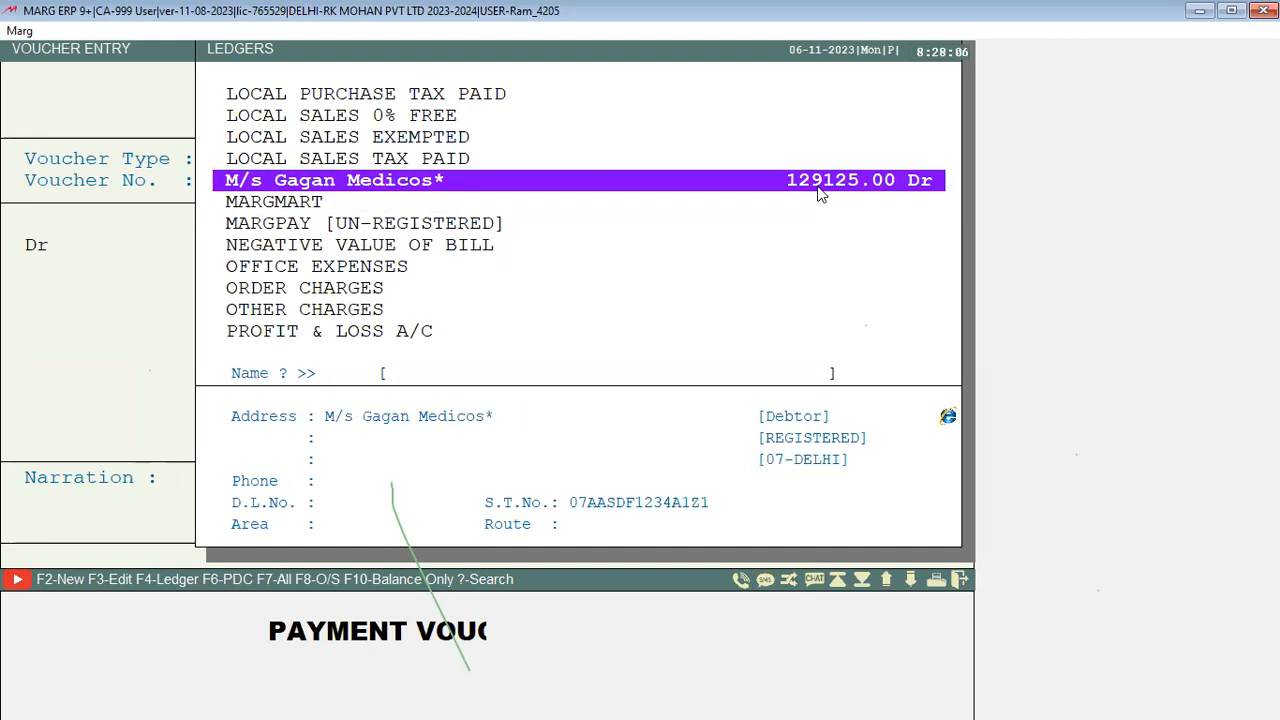
pyautogui.press('Escape')
pyautogui.press('Escape')
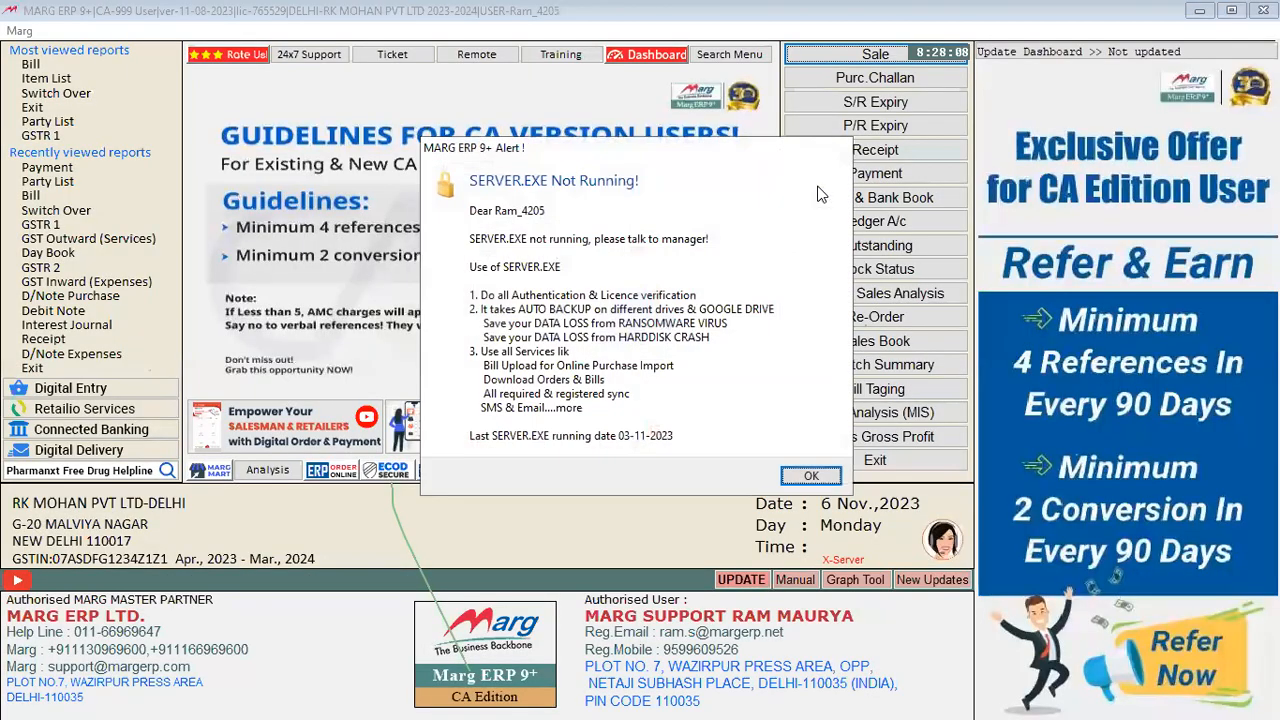
pyautogui.click(811, 476)
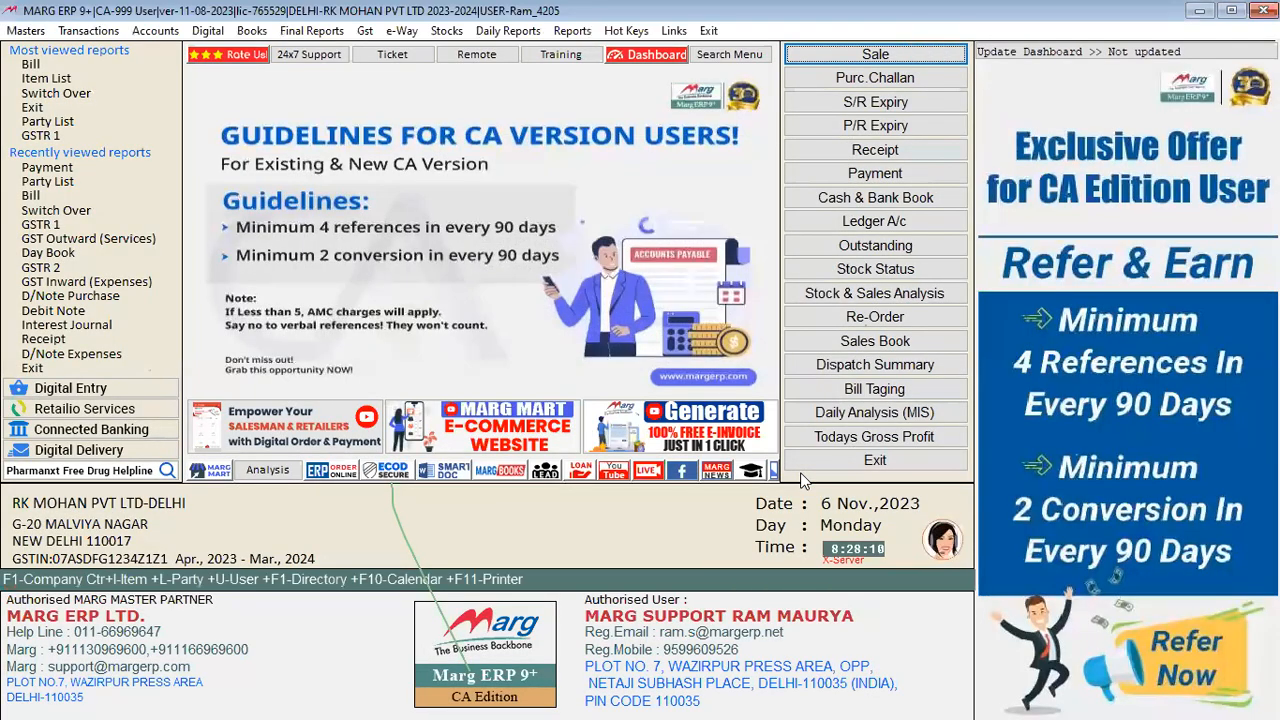
# Step: Open the ledger accounts list, restrict it to accounts with balances, and review their debit and credit amounts
pyautogui.press('Down')
pyautogui.press('Down')
pyautogui.press('Down')
pyautogui.press('Down')
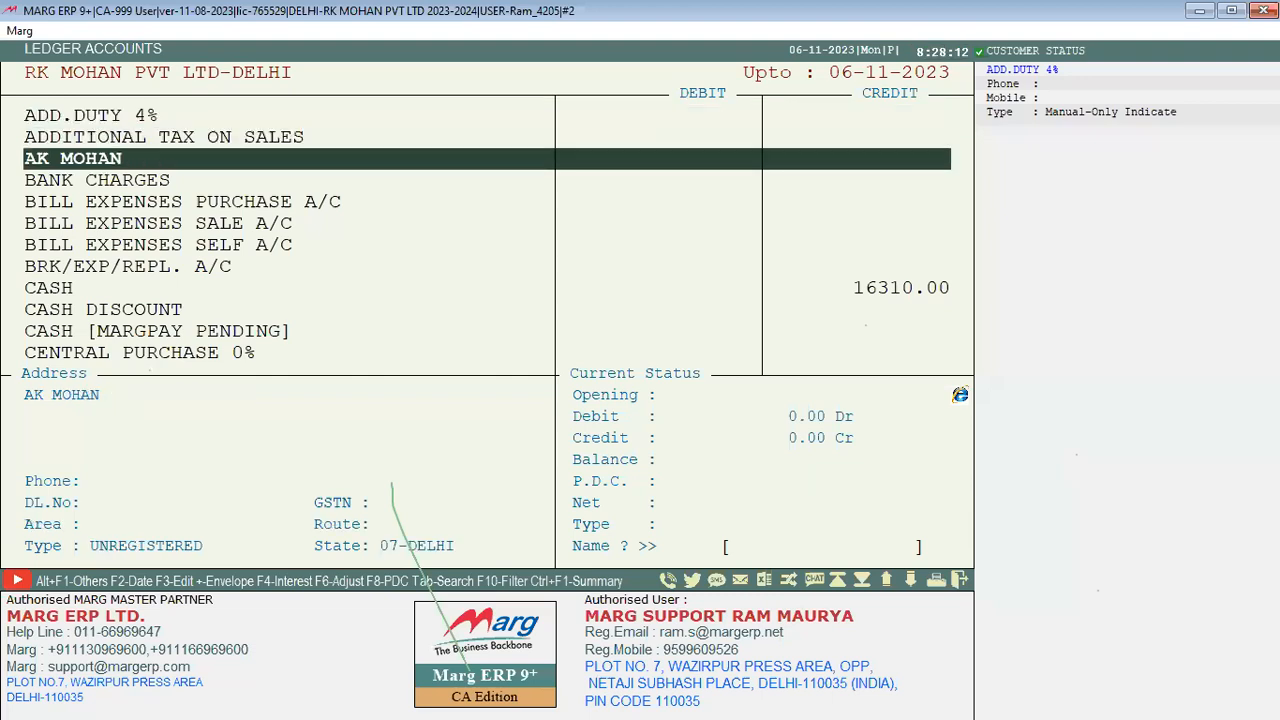
pyautogui.press('Delete')
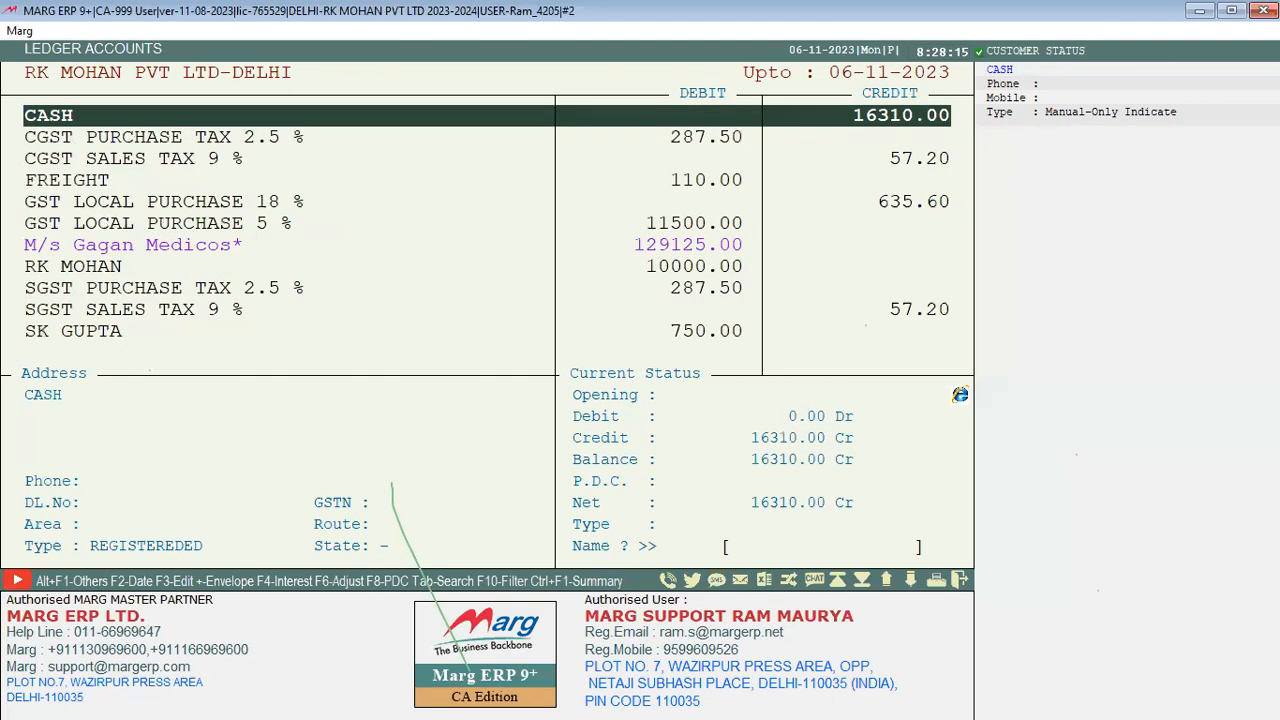
pyautogui.press('Down')
pyautogui.press('Down')
pyautogui.press('Down')
pyautogui.press('Down')
pyautogui.press('Down')
pyautogui.press('Down')
pyautogui.press('Down')
pyautogui.press('Down')
pyautogui.press('Down')
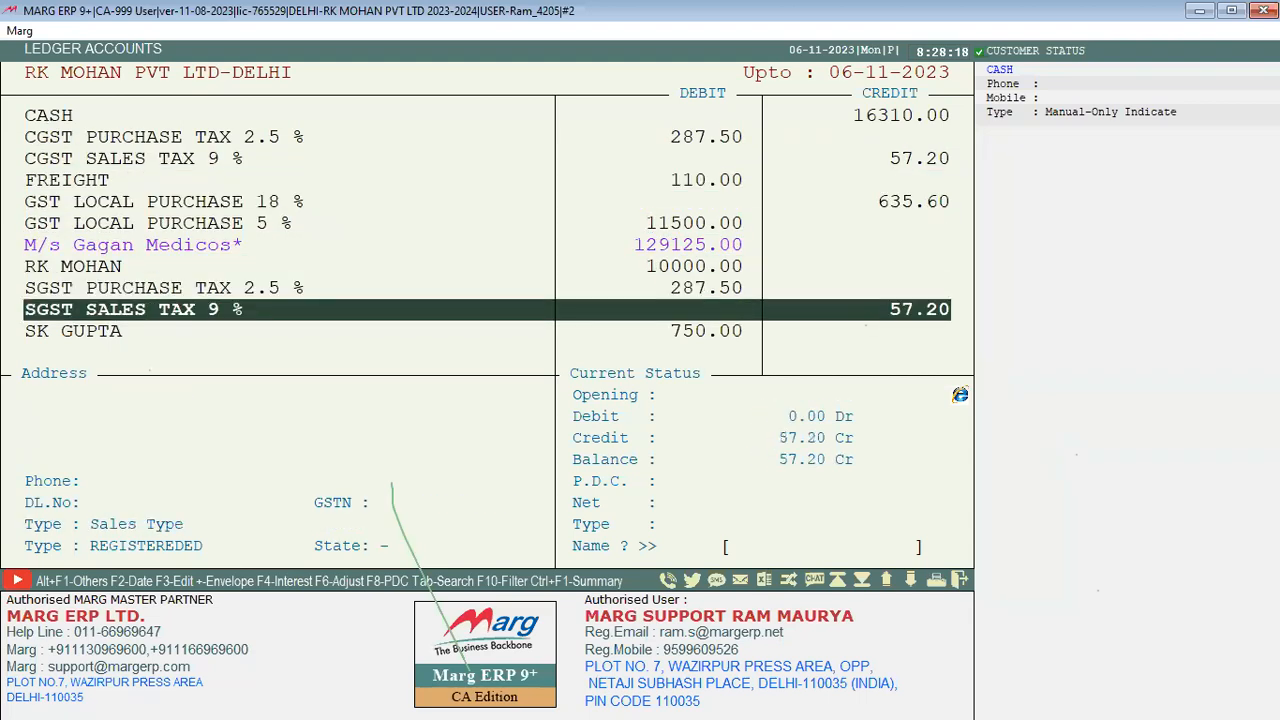
pyautogui.press('Down')
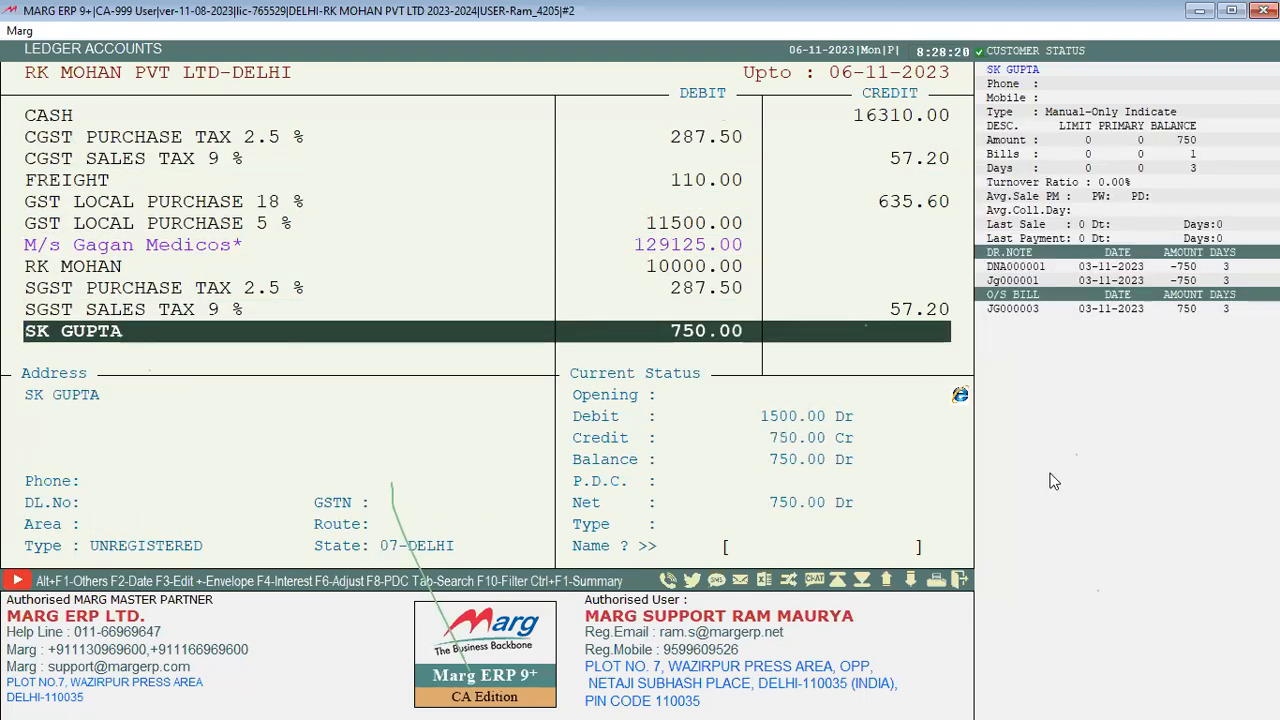
pyautogui.press('Up')
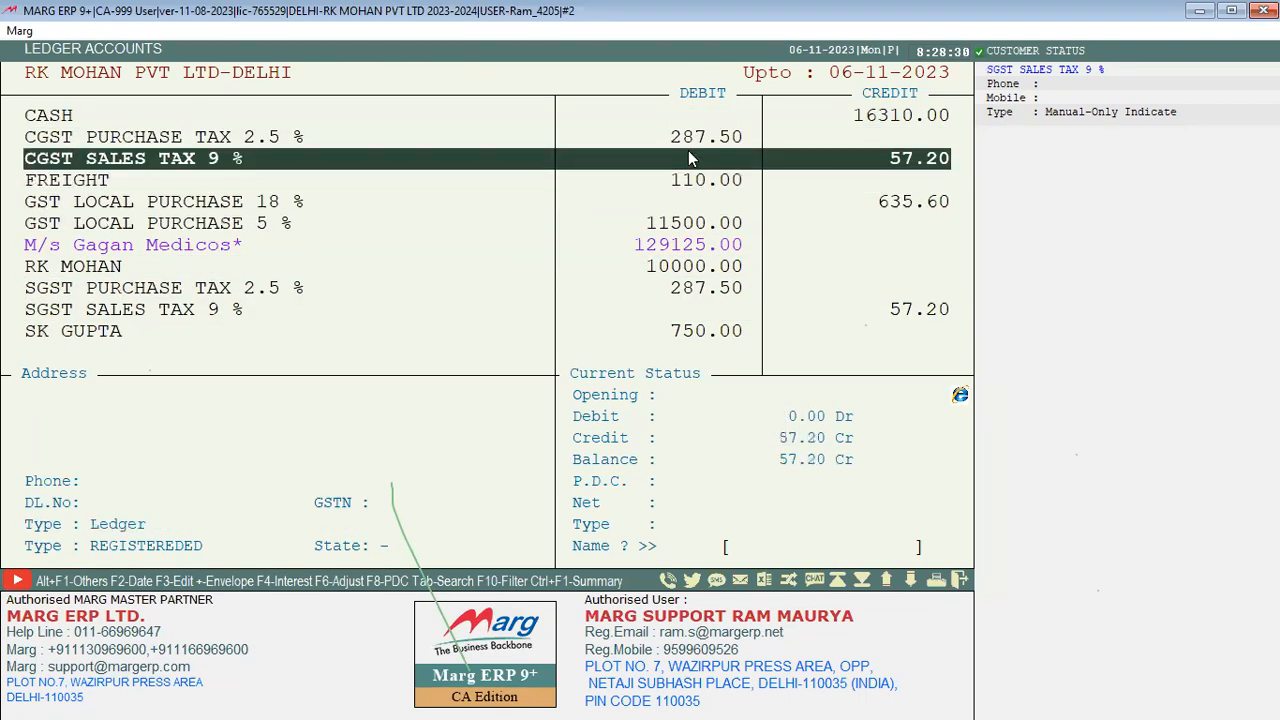
# Step: Show all ledger accounts again and browse the full list, including those without balances
pyautogui.press('F5')
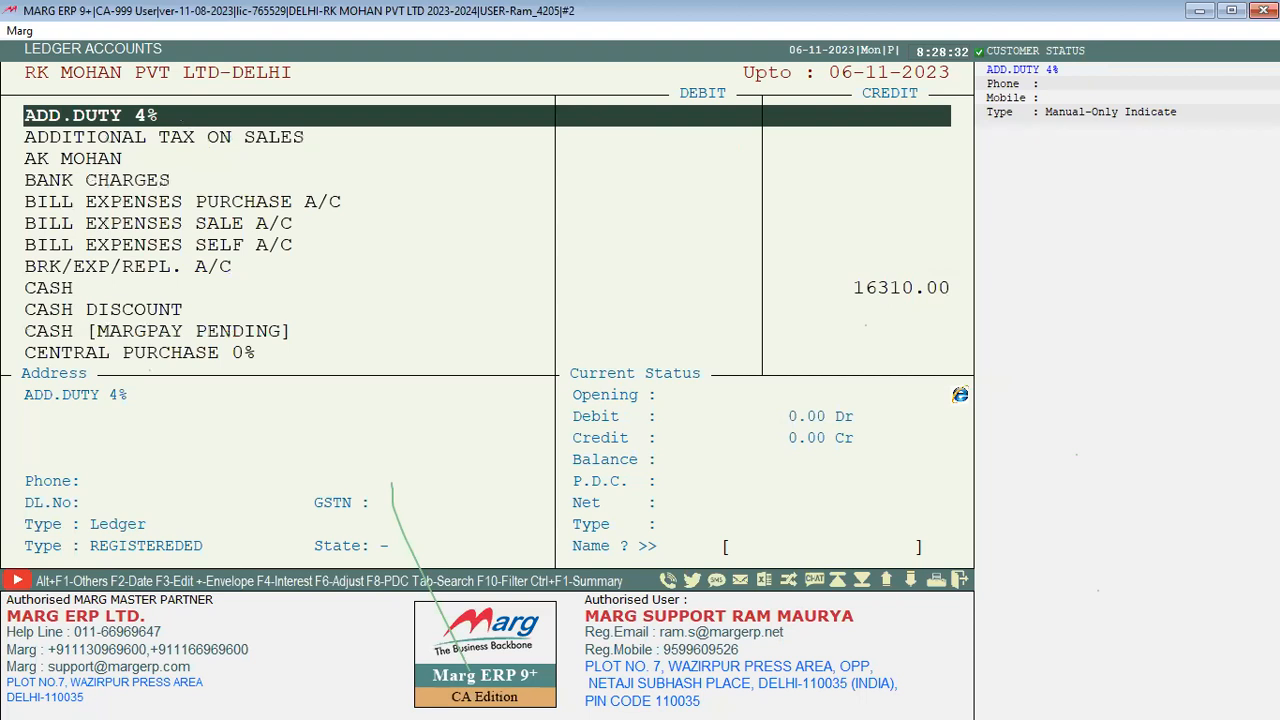
pyautogui.press('Down')
pyautogui.press('Down')
pyautogui.press('Down')
pyautogui.press('Down')
pyautogui.press('Down')
pyautogui.press('Down')
pyautogui.press('Down')
pyautogui.press('Down')
pyautogui.press('Down')
pyautogui.press('Down')
pyautogui.press('Down')
pyautogui.press('Down')
pyautogui.press('Down')
pyautogui.press('Down')
pyautogui.press('Down')
pyautogui.press('Down')
pyautogui.press('Down')
pyautogui.press('Down')
pyautogui.press('Down')
pyautogui.press('Down')
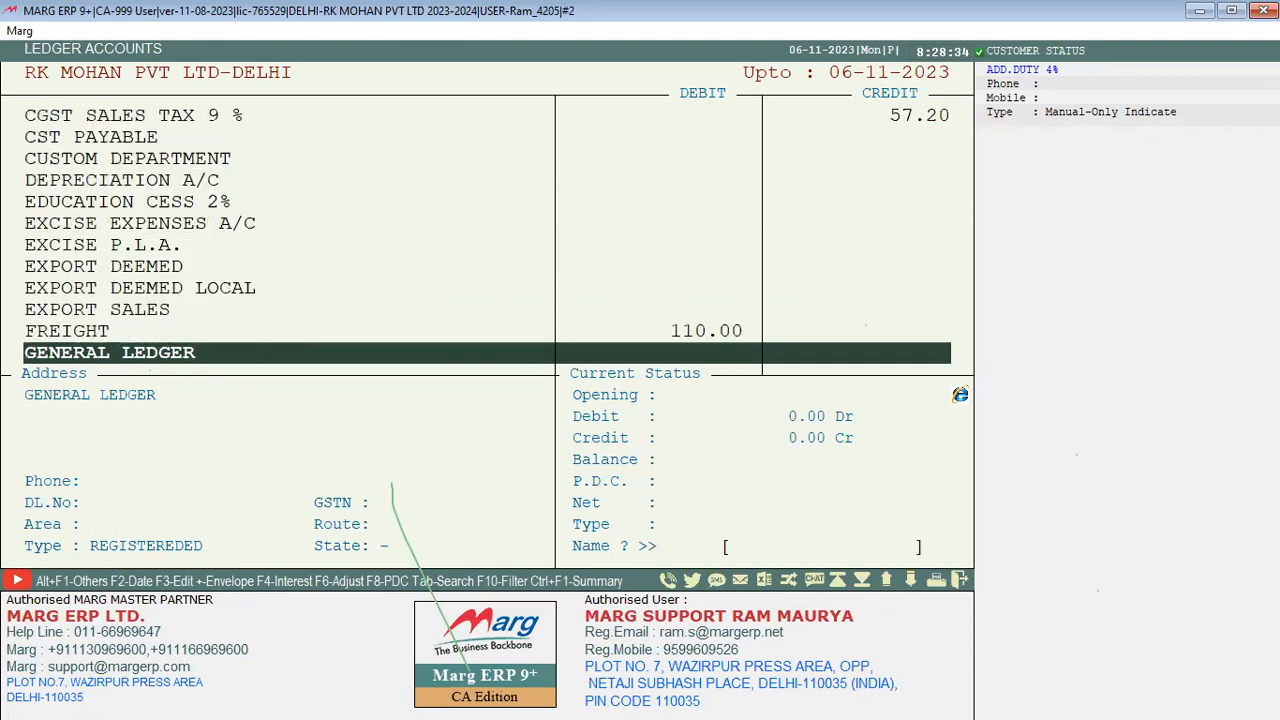
pyautogui.press('Up')
pyautogui.press('Up')
pyautogui.press('Up')
pyautogui.press('Up')
pyautogui.press('Up')
pyautogui.press('Up')
pyautogui.press('Up')
pyautogui.press('Up')
pyautogui.press('Up')
pyautogui.press('Up')
pyautogui.press('Up')
pyautogui.press('Up')
pyautogui.press('Up')
pyautogui.press('Up')
pyautogui.press('Up')
pyautogui.press('Up')
pyautogui.press('Up')
pyautogui.press('Up')
pyautogui.press('Up')
pyautogui.press('Up')
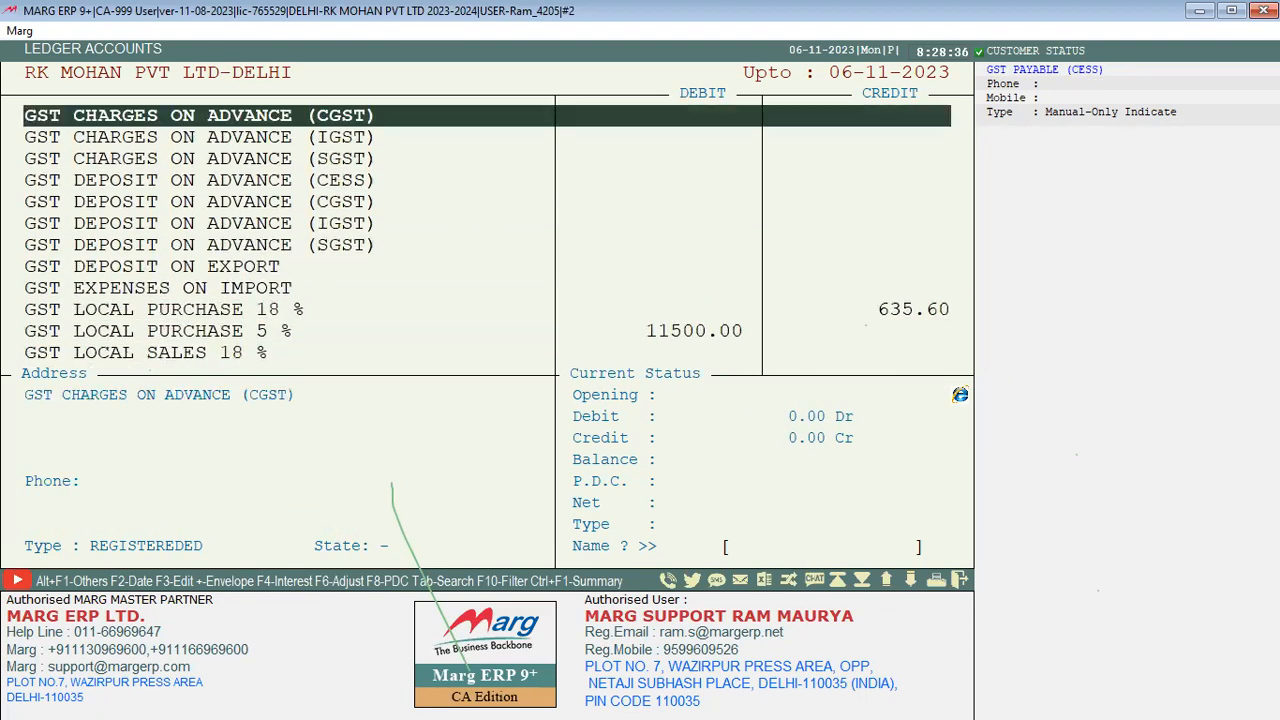
pyautogui.press('Up')
pyautogui.press('Up')
pyautogui.press('Up')
pyautogui.press('Up')
pyautogui.press('Up')
pyautogui.press('Up')
pyautogui.press('Up')
pyautogui.press('Up')
pyautogui.press('Up')
pyautogui.press('Up')
pyautogui.press('Up')
pyautogui.press('Up')
pyautogui.press('Up')
pyautogui.press('Up')
pyautogui.press('Up')
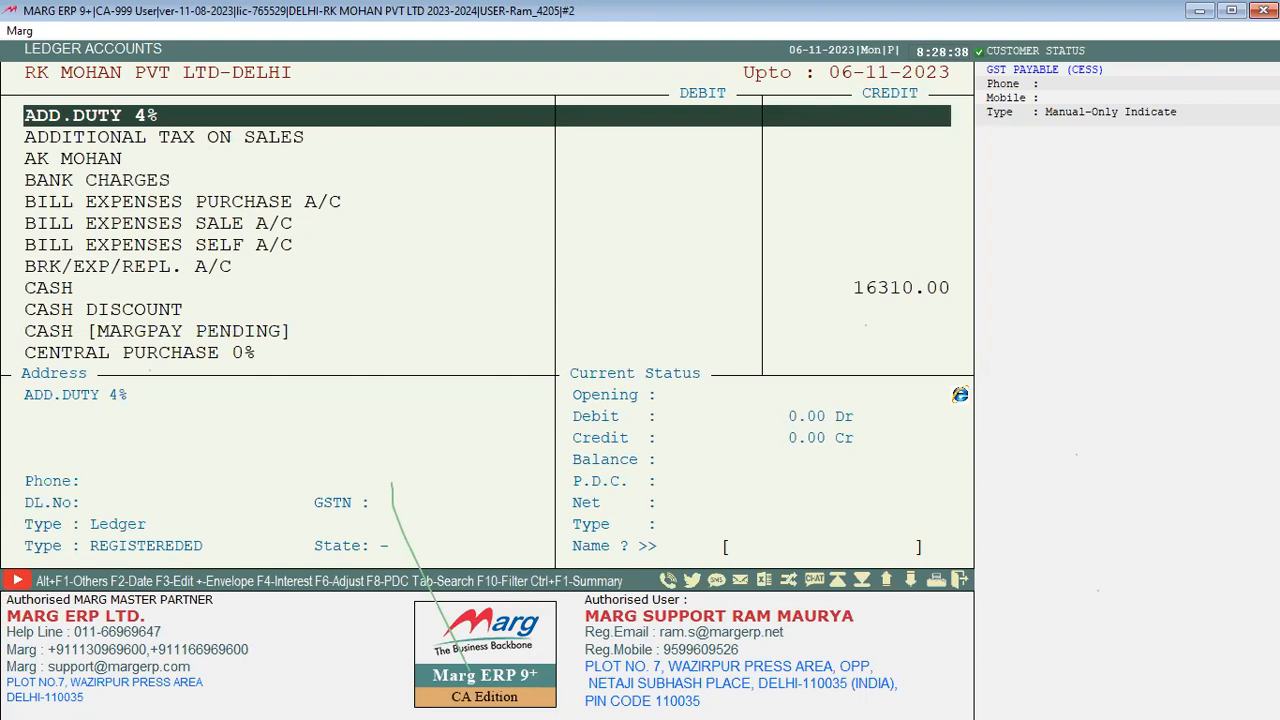
# Step: Restrict the ledger list to accounts with balances again and locate M/s Gagan Medicos
pyautogui.press('F5')
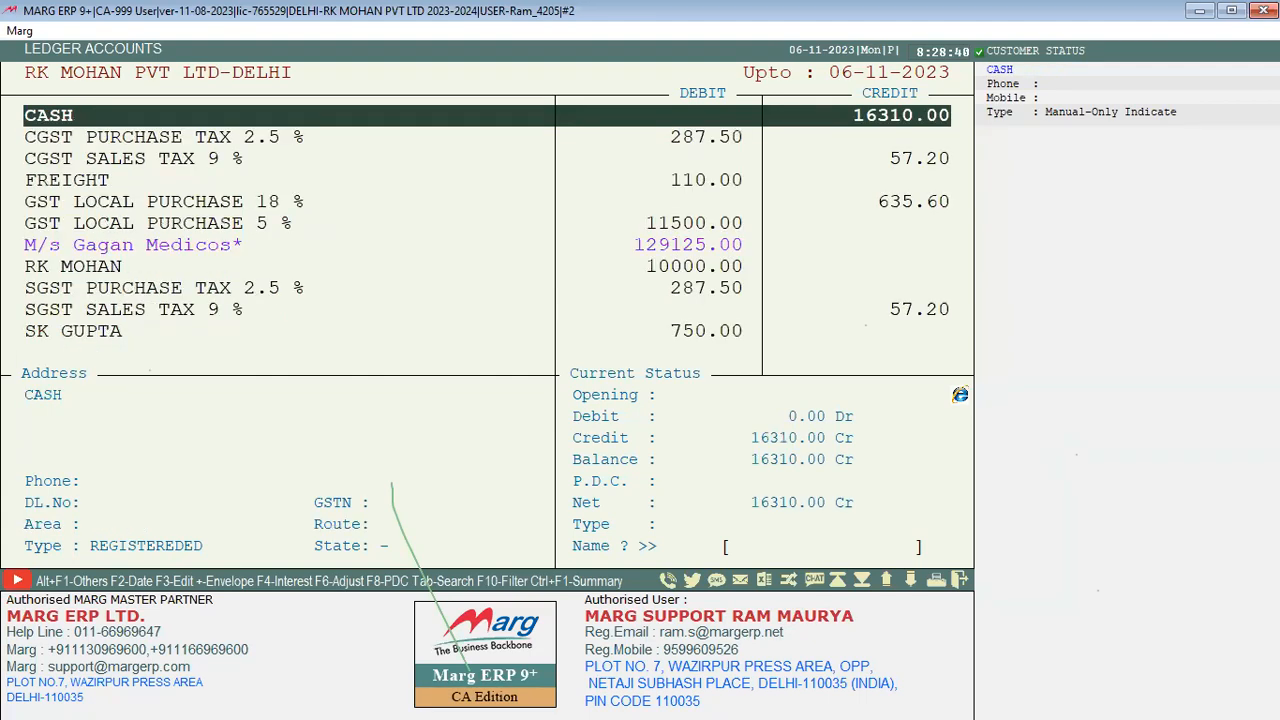
pyautogui.press('Down')
pyautogui.press('Down')
pyautogui.press('Down')
pyautogui.press('Down')
pyautogui.press('Down')
pyautogui.press('Down')
pyautogui.press('Down')
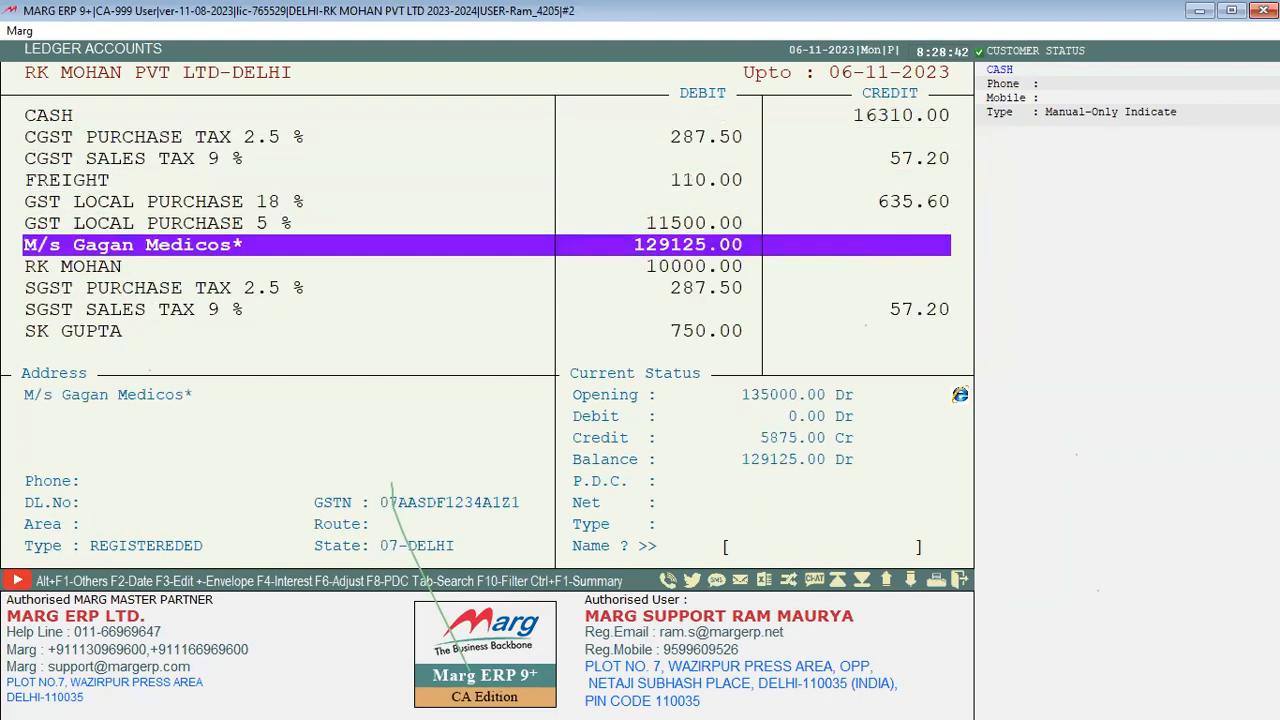
pyautogui.press('Down')
pyautogui.press('Down')
pyautogui.press('Down')
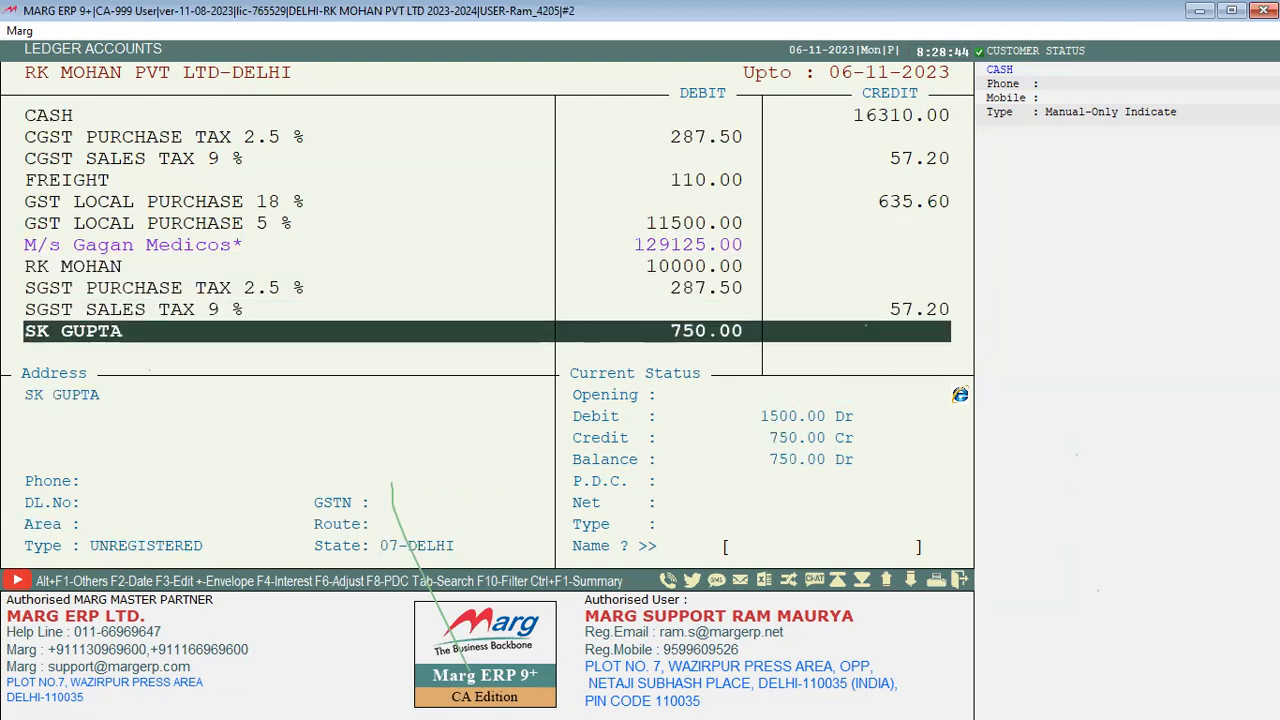
pyautogui.press('Up')
pyautogui.press('Up')
pyautogui.press('Up')
pyautogui.press('Up')
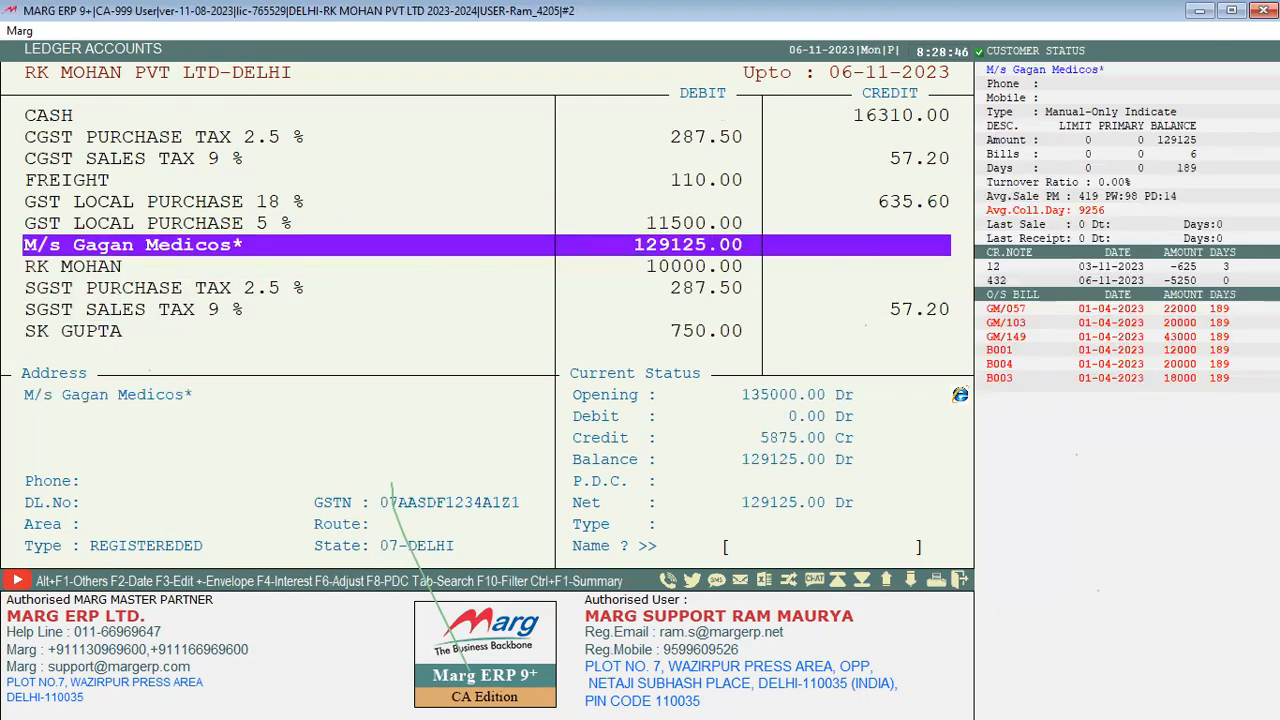
# Step: Open the ledger statement of M/s Gagan Medicos for the period 01-04-2023 to 06-11-2023
pyautogui.press('Return')
pyautogui.press('Return')
pyautogui.press('Return')
pyautogui.press('Return')
pyautogui.press('Return')
pyautogui.press('Escape')
pyautogui.press('Up')
pyautogui.press('Down')
pyautogui.press('Up')
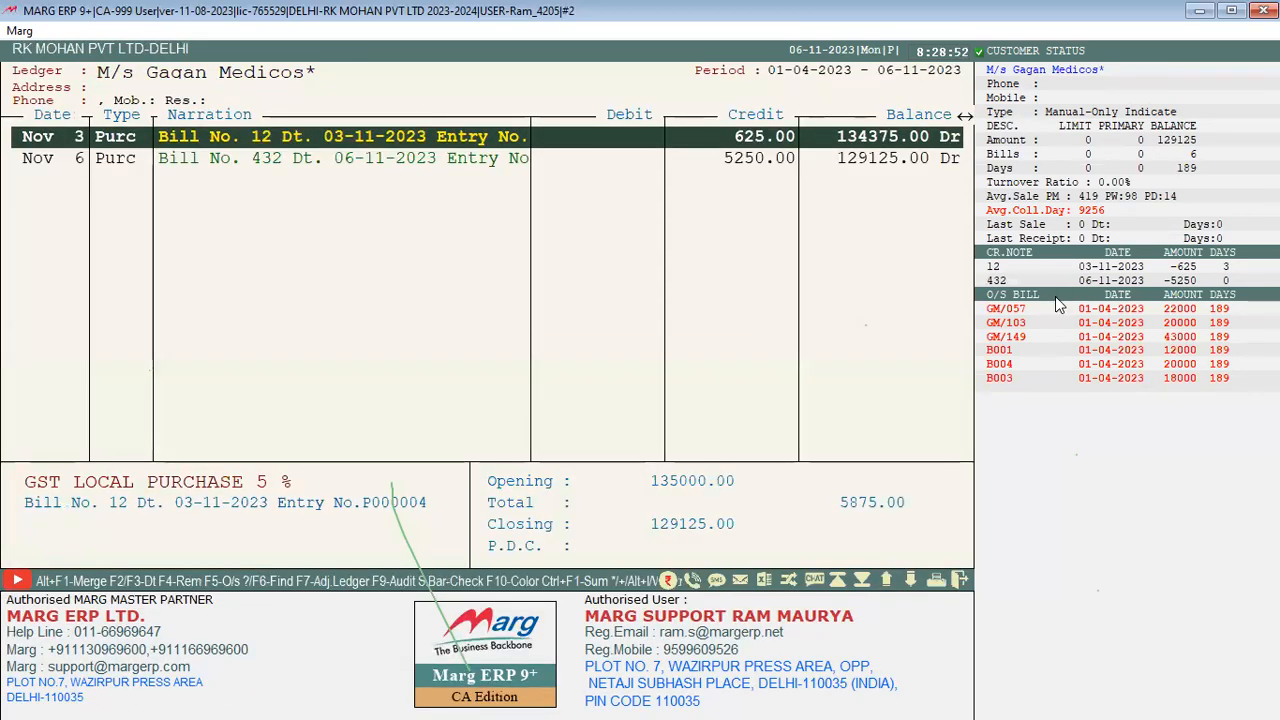
# Step: Compare the credits and running balances of purchase bills 12 and 432, and close the ledger and the server alert
pyautogui.press('Down')
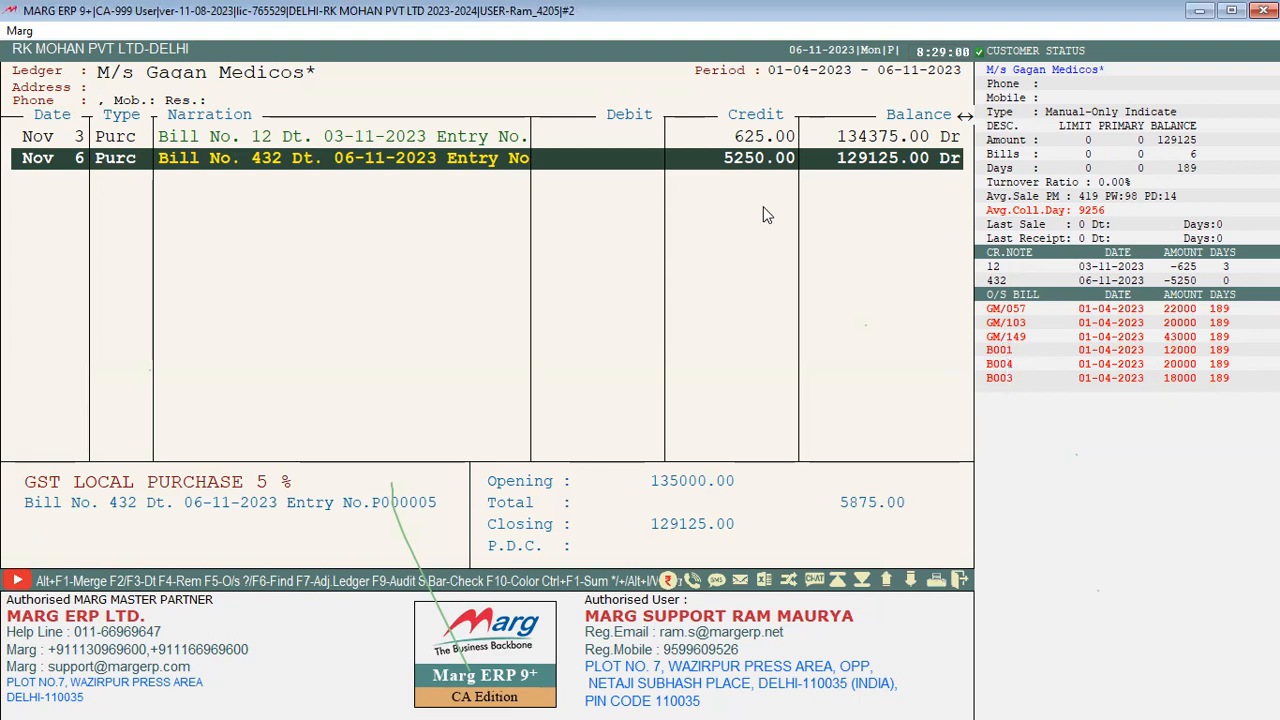
pyautogui.press('Up')
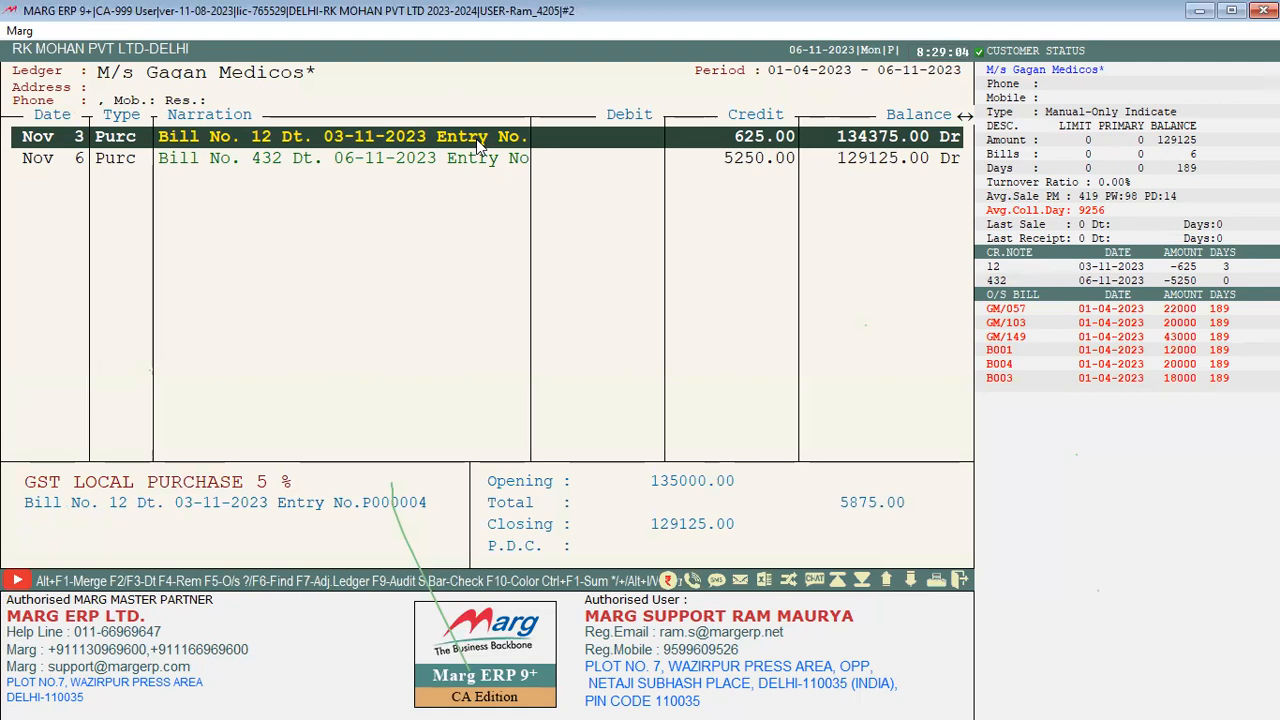
pyautogui.click(455, 158)
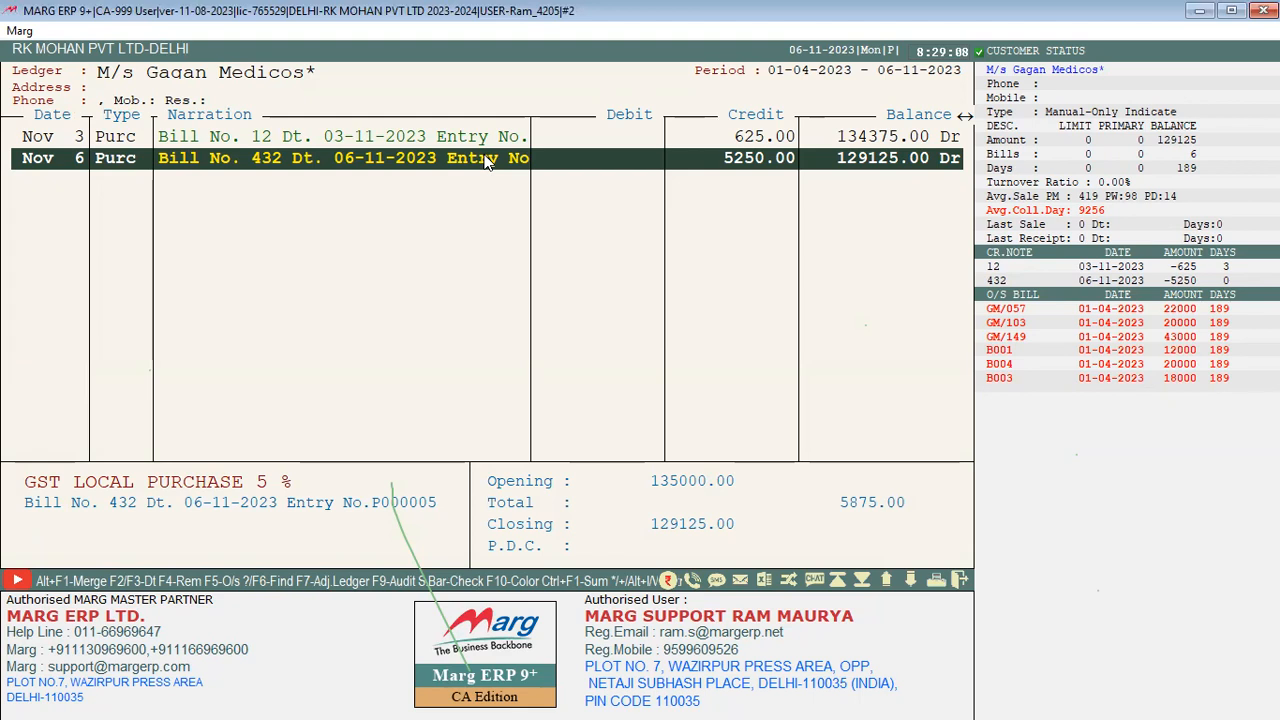
pyautogui.press('Up')
pyautogui.press('Down')
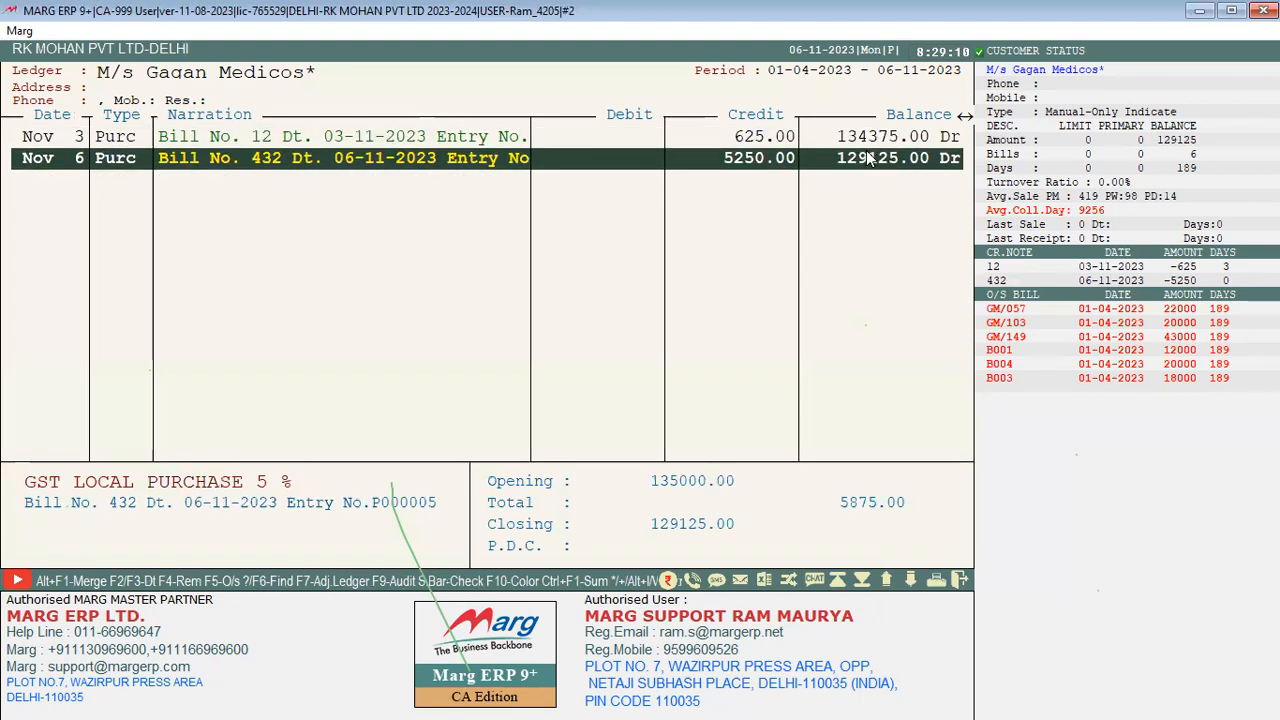
pyautogui.press('Up')
pyautogui.press('Down')
pyautogui.press('Up')
pyautogui.press('Down')
pyautogui.press('Up')
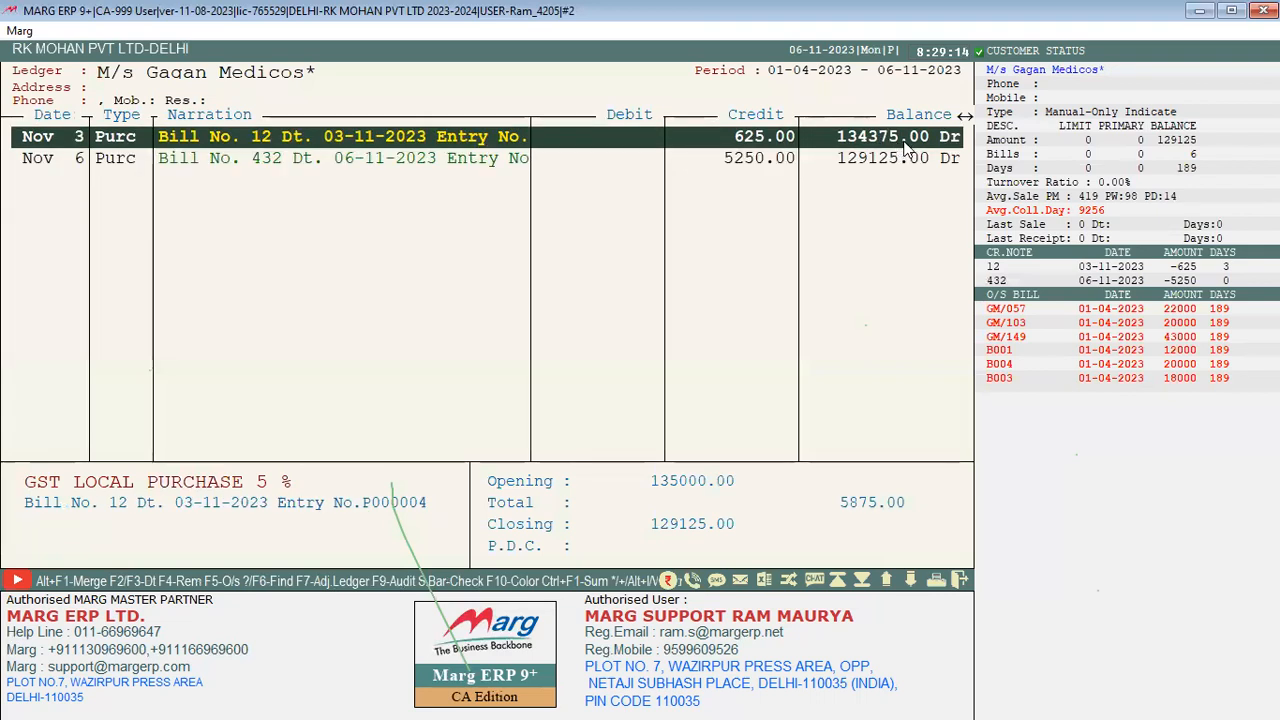
pyautogui.press('Down')
pyautogui.press('Escape')
pyautogui.press('Escape')
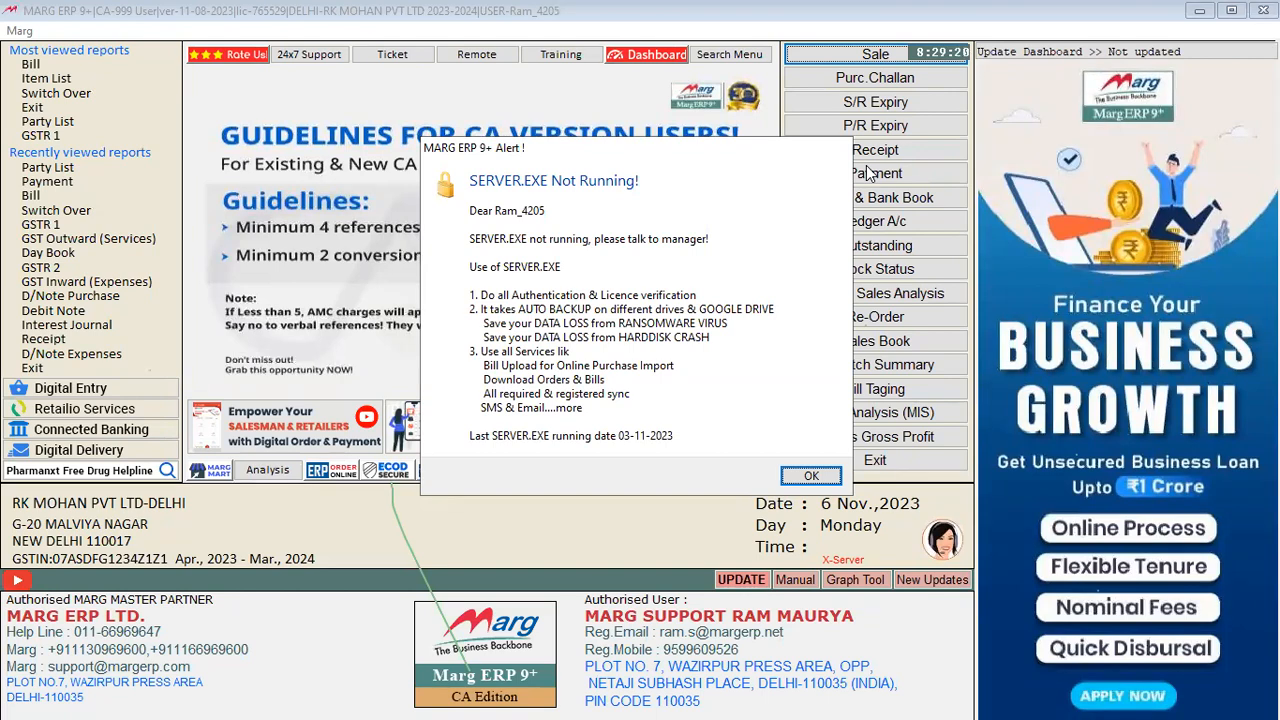
pyautogui.press('Return')
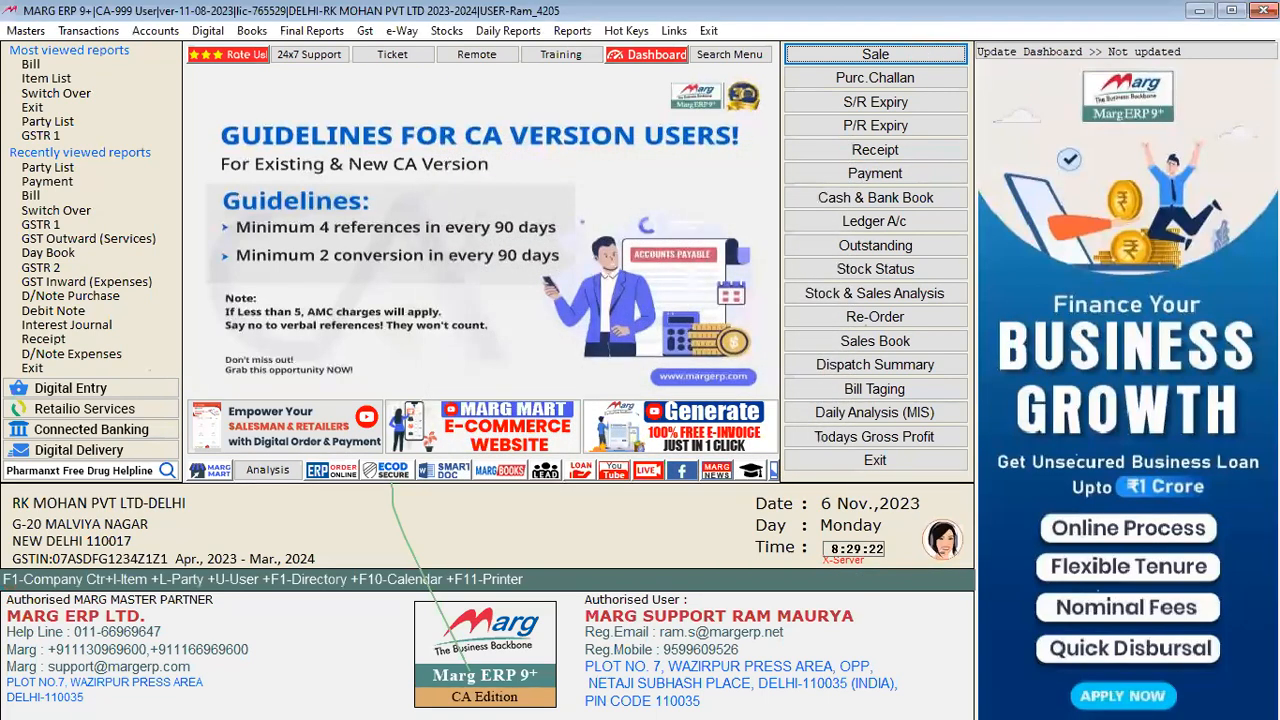
# Step: Start a new receipt voucher and bring up the ledger list for its credit line
pyautogui.hotkey('alt', 'v')
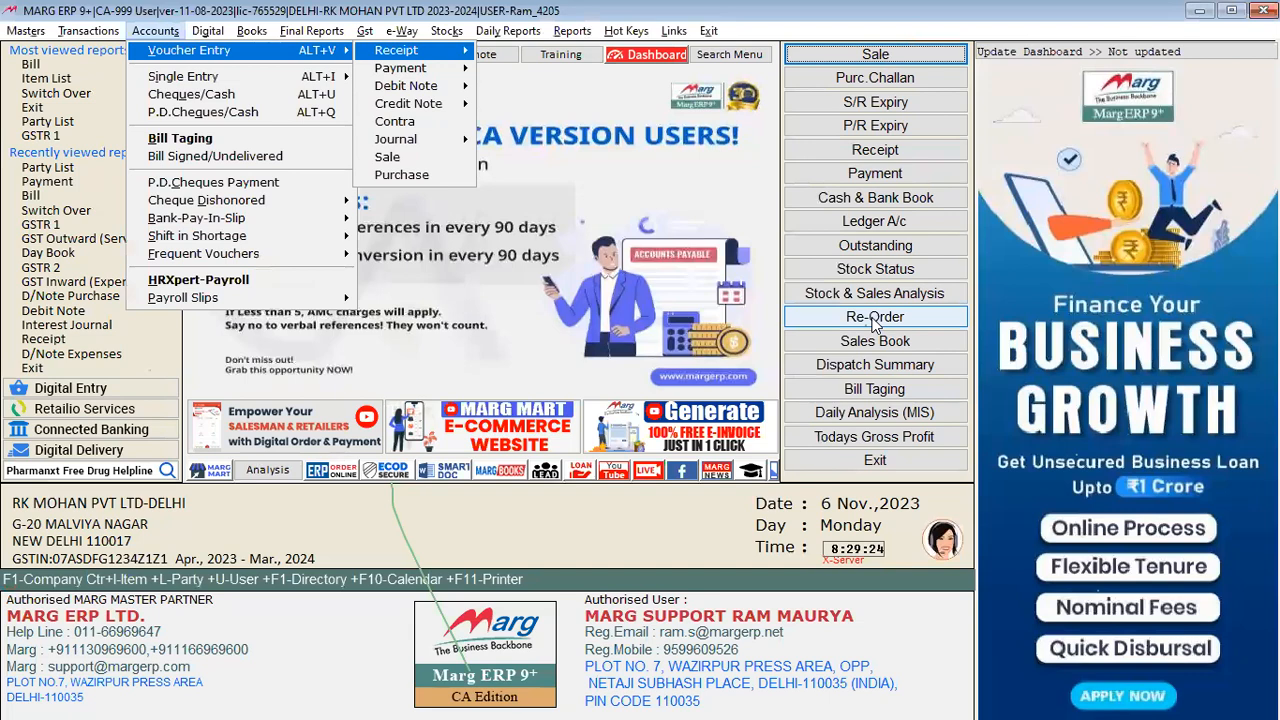
pyautogui.press('Return')
pyautogui.press('Return')
pyautogui.press('Return')
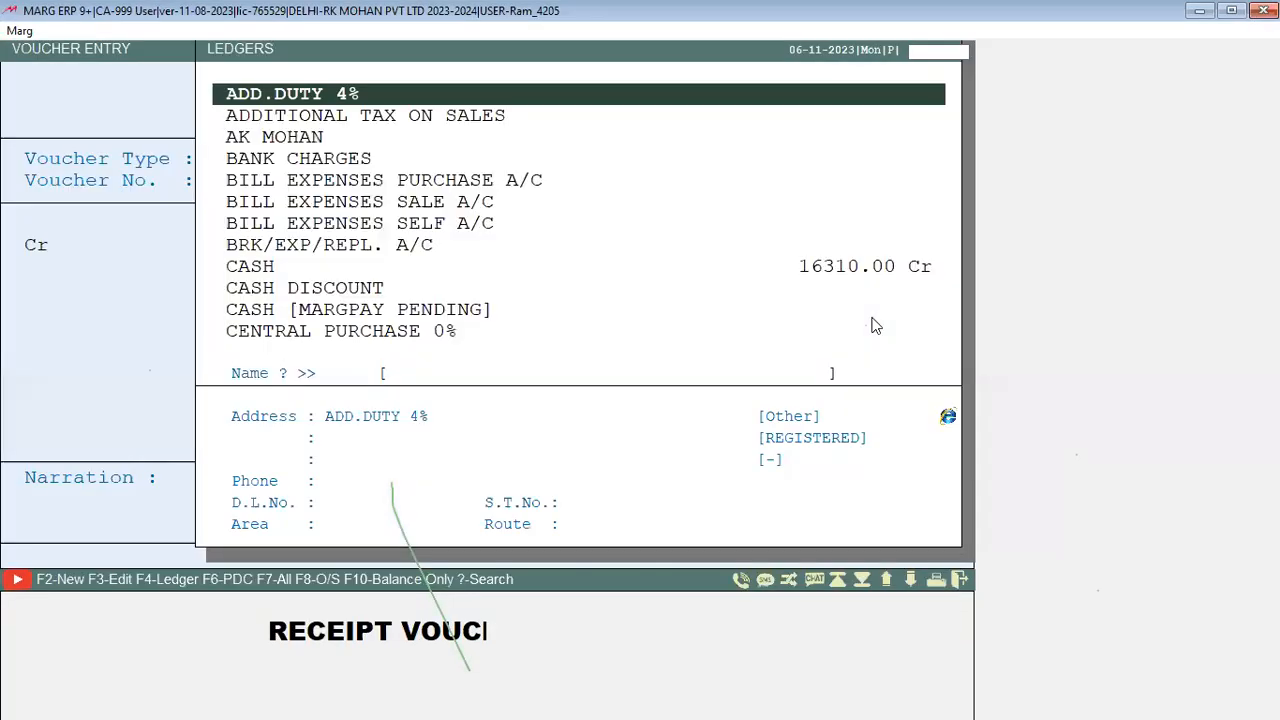
# Step: Choose M/s Gagan Medicos as the account to credit in the receipt voucher
pyautogui.press('Down')
pyautogui.press('Down')
pyautogui.press('Down')
pyautogui.press('Down')
pyautogui.press('Down')
pyautogui.press('Down')
pyautogui.press('Down')
pyautogui.press('Down')
pyautogui.press('Up')
pyautogui.press('Up')
pyautogui.press('Up')
pyautogui.press('Up')
pyautogui.press('Up')
pyautogui.press('Up')
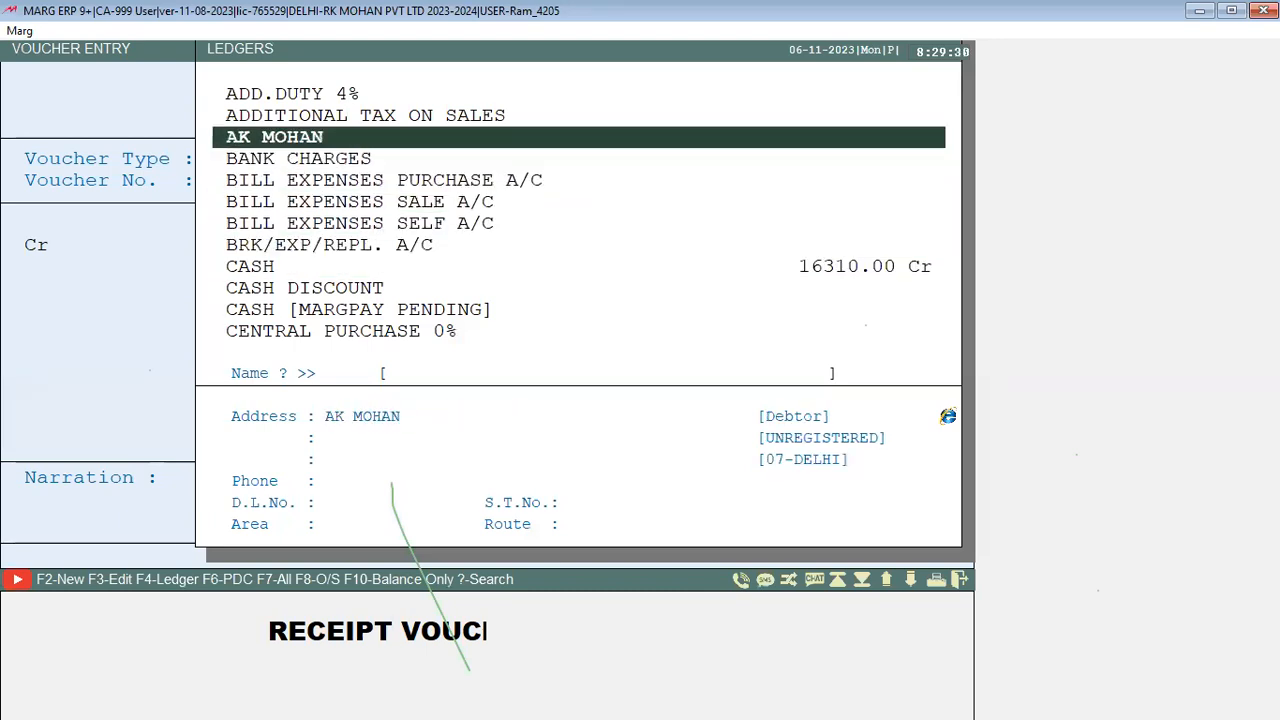
pyautogui.press('Down')
pyautogui.press('Down')
pyautogui.press('Down')
pyautogui.press('Up')
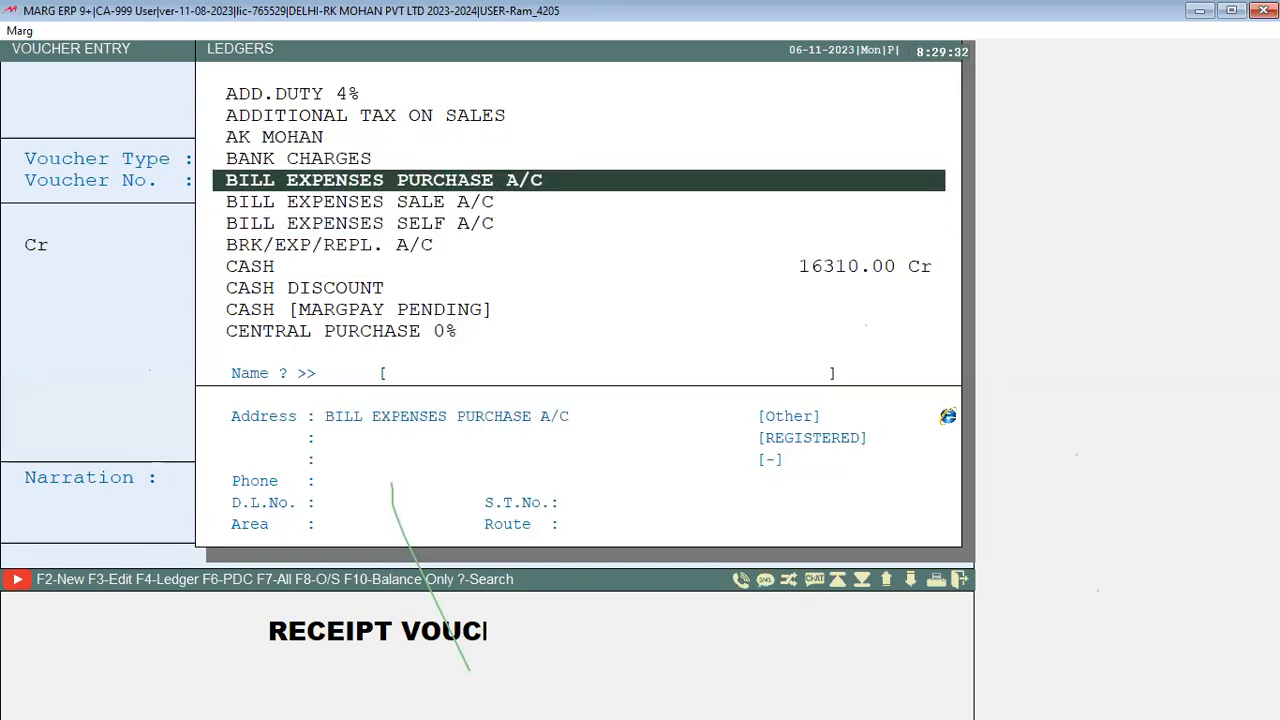
pyautogui.press('Up')
pyautogui.press('Up')
pyautogui.press('Up')
pyautogui.press('Down')
pyautogui.press('Down')
pyautogui.press('Down')
pyautogui.press('Down')
pyautogui.press('Down')
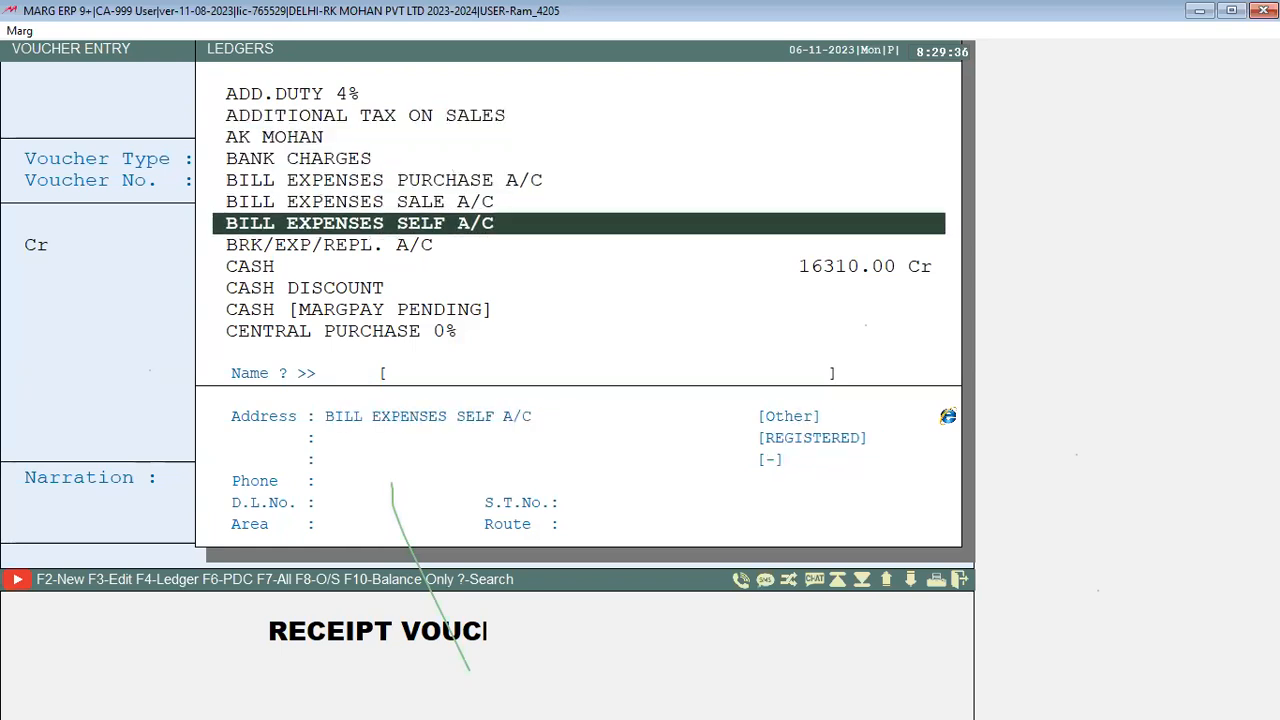
pyautogui.write('M')
pyautogui.press('Return')
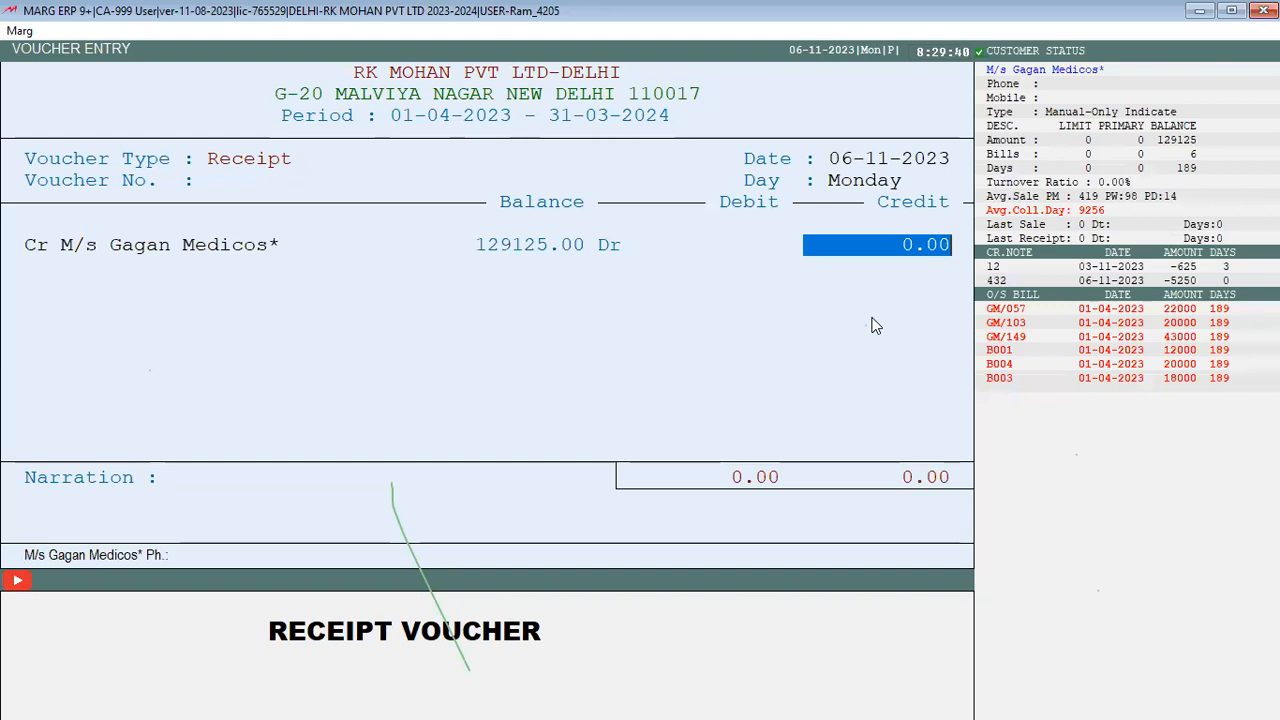
# Step: Set the credit amount of M/s Gagan Medicos to 129125 and bring up its pending invoices for adjustment
pyautogui.write('12')
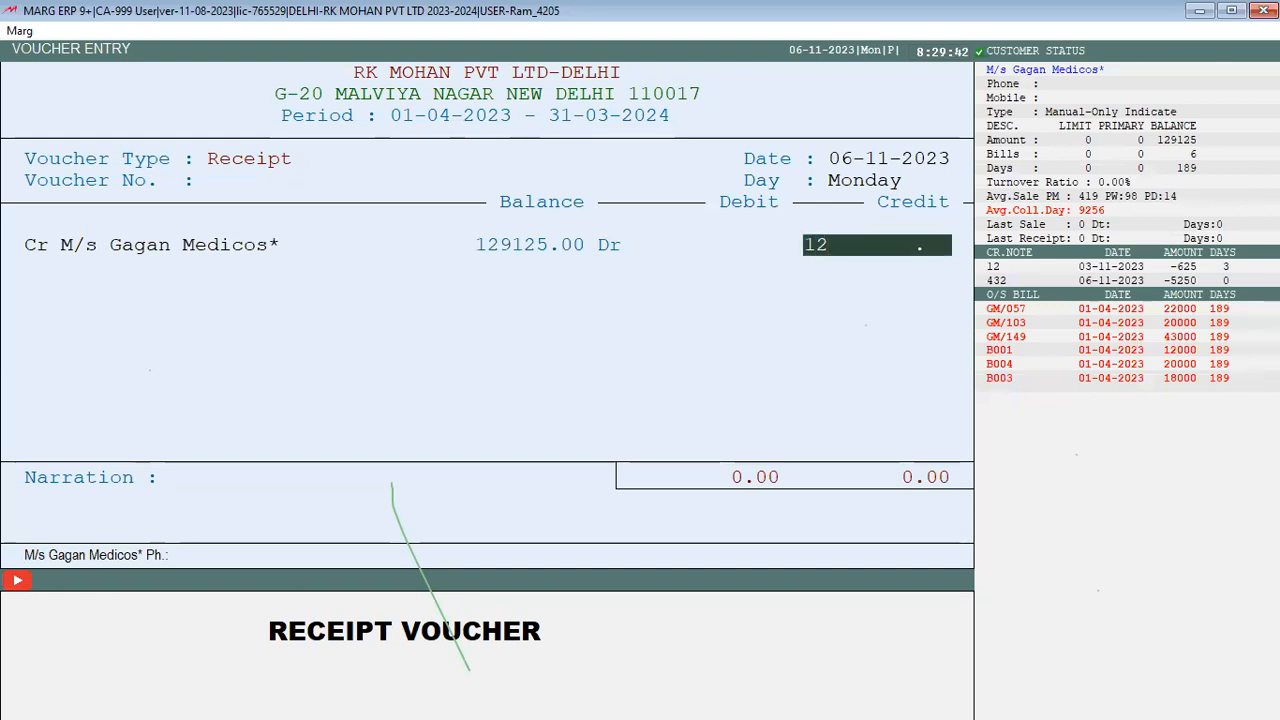
pyautogui.write('9125')
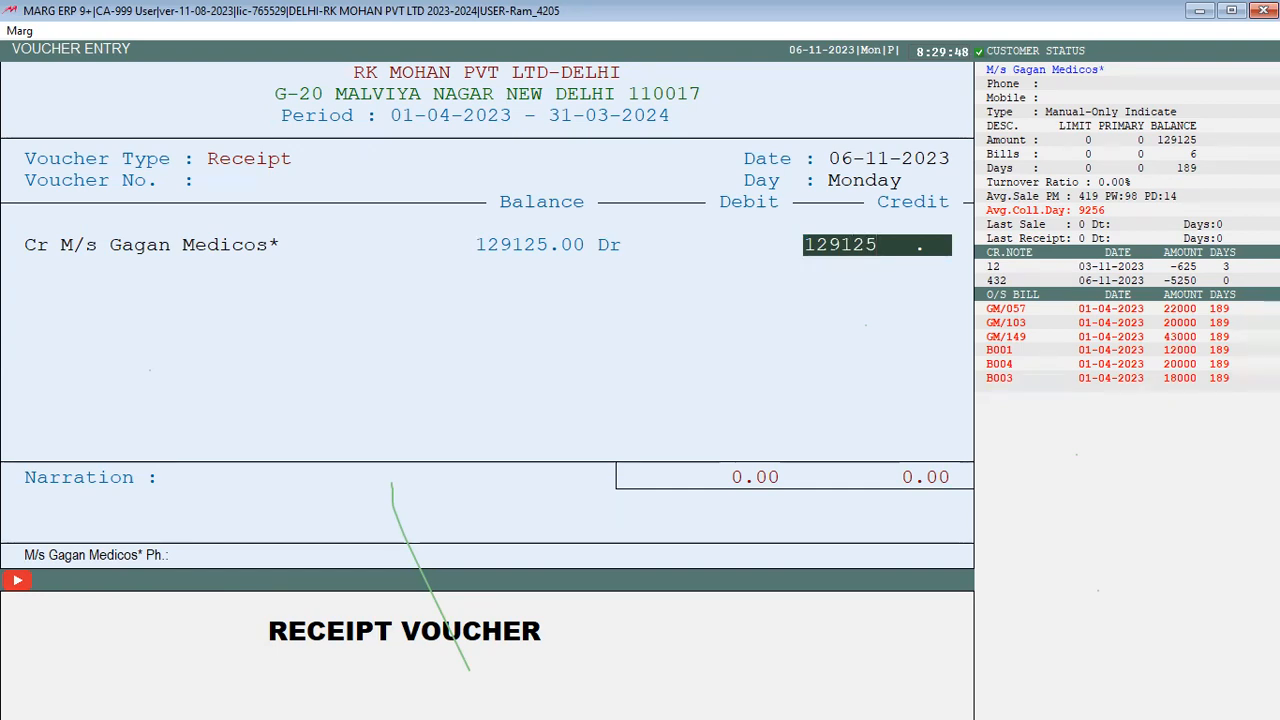
pyautogui.press('Return')
pyautogui.press('Return')
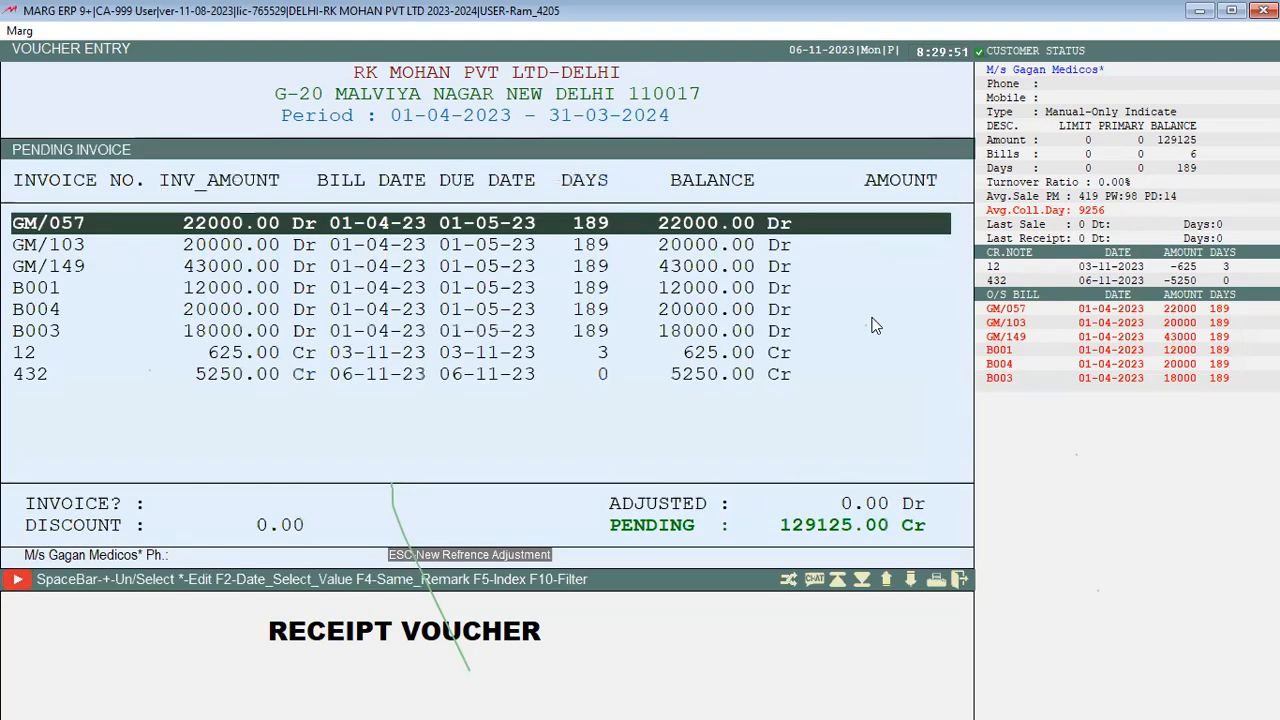
# Step: Adjust the receipt against invoices GM/057 for 22000 Cr and GM/103 for 20000 Cr, leaving the remarks empty
pyautogui.press('Return')
pyautogui.press('Return')
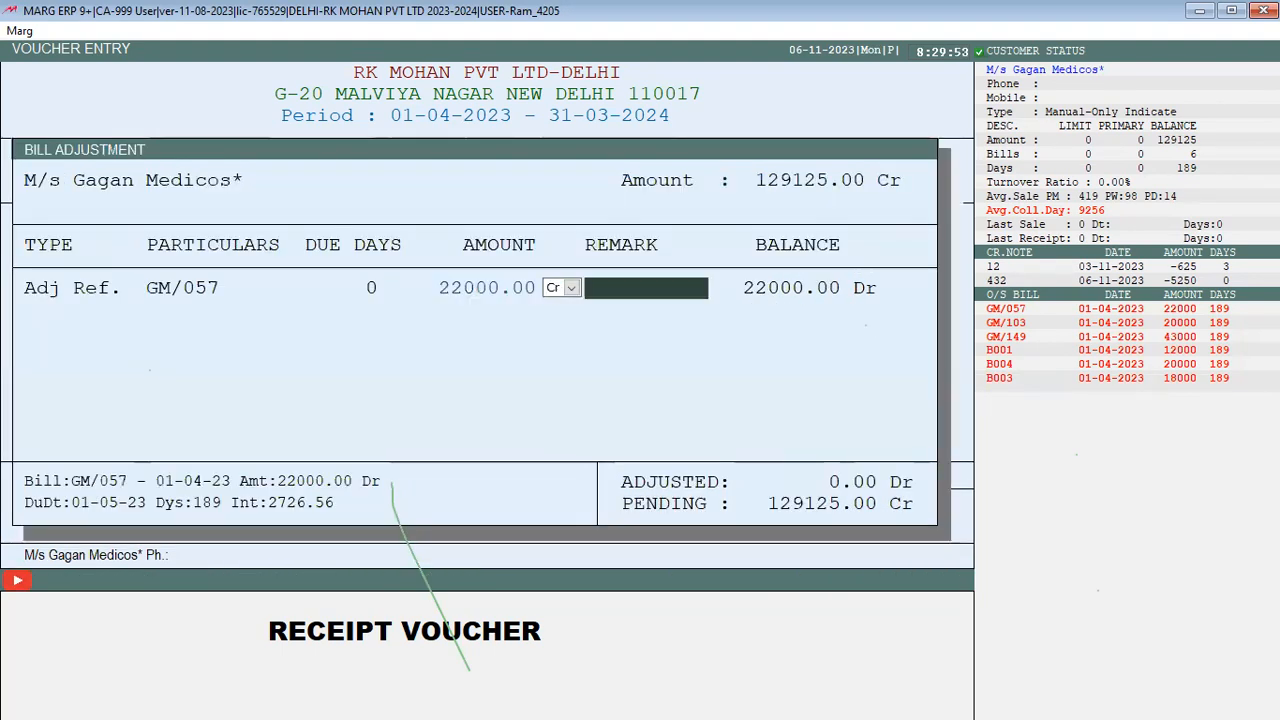
pyautogui.press('Return')
pyautogui.press('Return')
pyautogui.press('Return')
pyautogui.press('Return')
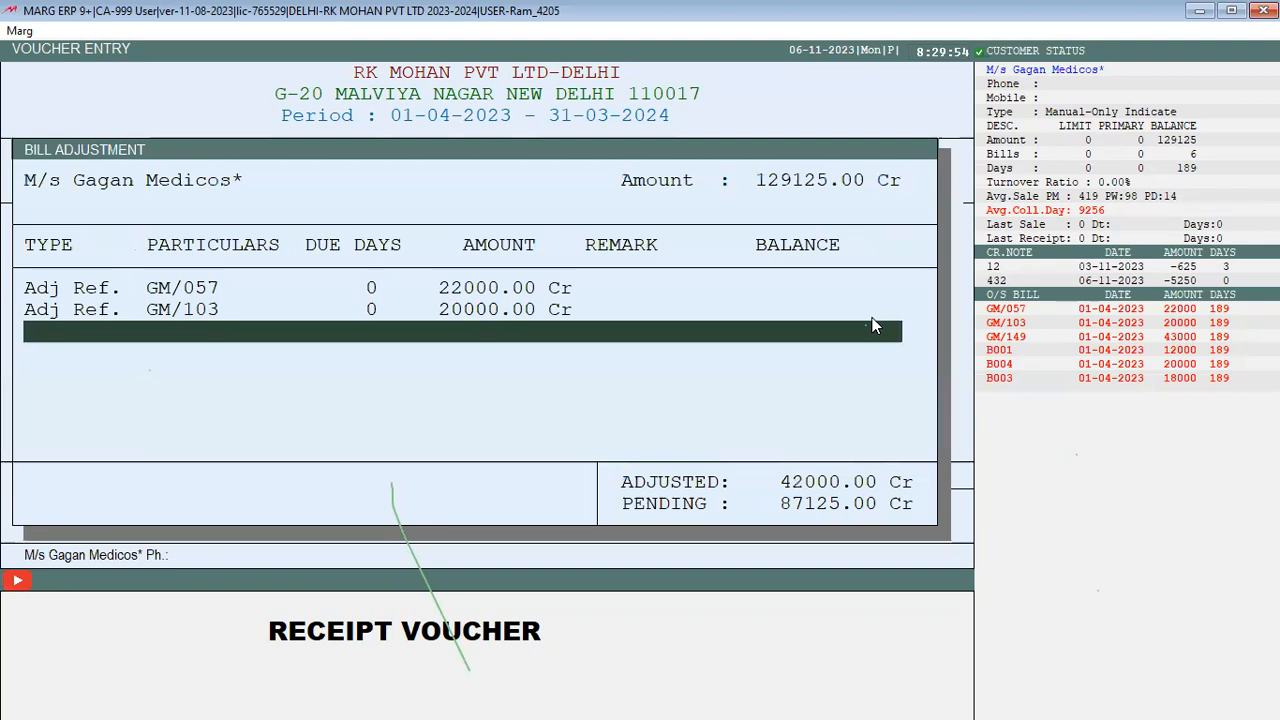
# Step: Adjust the receipt against invoices GM/149 for 43000 Cr and B001 for 12000 Cr, leaving the remarks empty
pyautogui.press('Return')
pyautogui.press('Return')
pyautogui.press('Return')
pyautogui.press('Return')
pyautogui.press('Return')
pyautogui.press('Return')
pyautogui.press('Return')
pyautogui.press('Return')
pyautogui.press('Return')
pyautogui.press('Return')
pyautogui.press('Return')
pyautogui.press('Return')
pyautogui.press('Return')
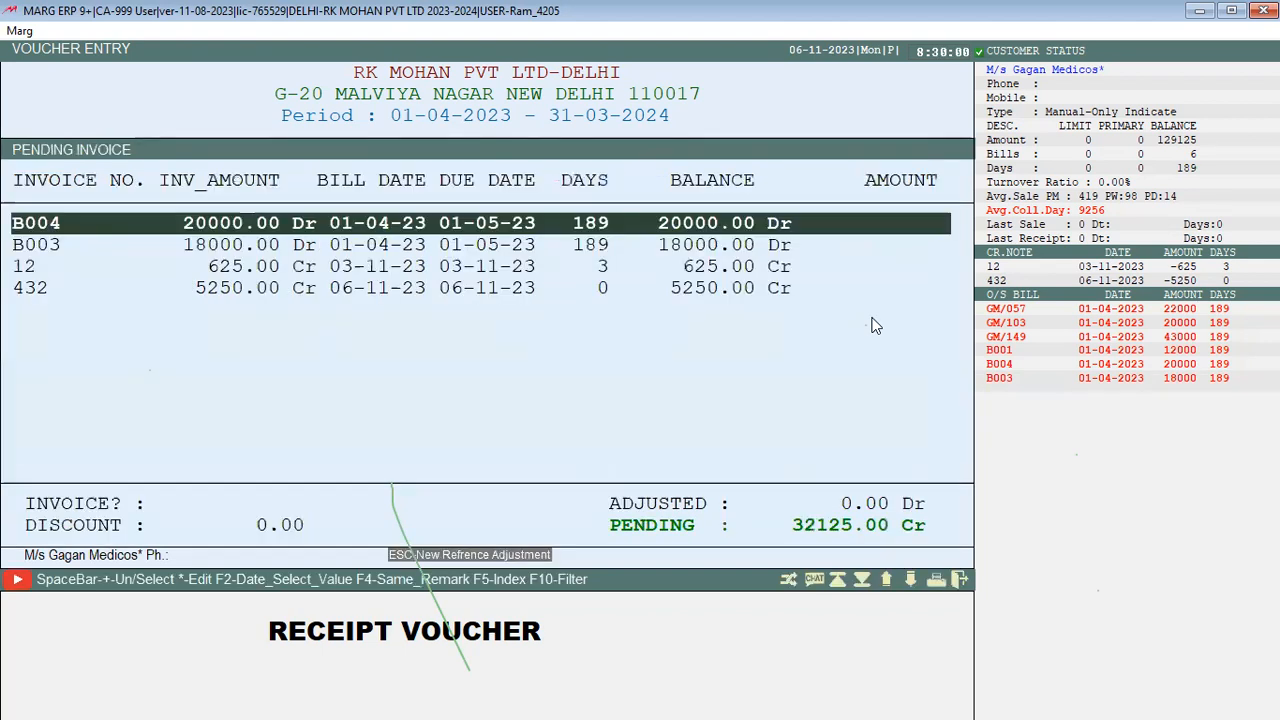
# Step: Adjust the receipt against invoice B004 for 20000 Cr and B003 for 12125 Cr, completing the bill adjustment
pyautogui.press('Return')
pyautogui.press('Return')
pyautogui.press('Return')
pyautogui.press('Return')
pyautogui.press('Return')
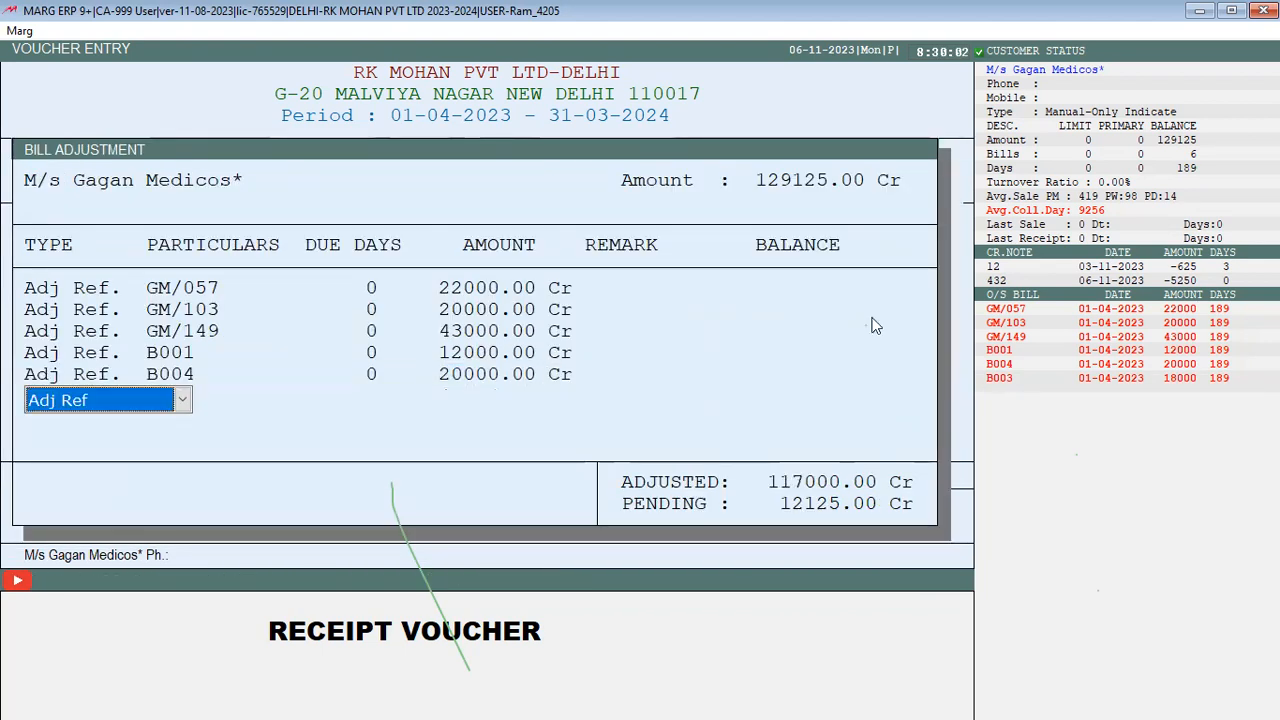
pyautogui.press('Return')
pyautogui.press('Return')
pyautogui.press('Return')
pyautogui.press('Return')
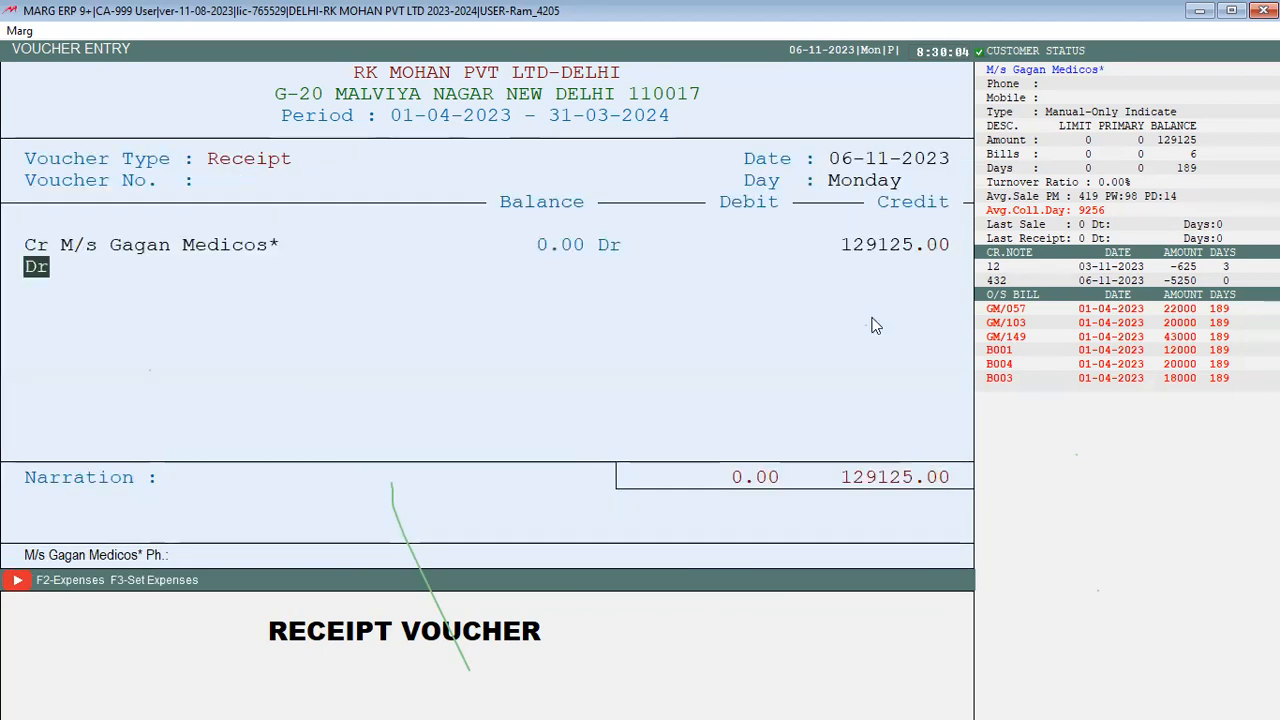
# Step: Debit CASH with 129125 in the receipt voucher, leave the narration empty and save the voucher
pyautogui.press('Return')
pyautogui.press('Return')
pyautogui.press('Return')
pyautogui.press('Return')
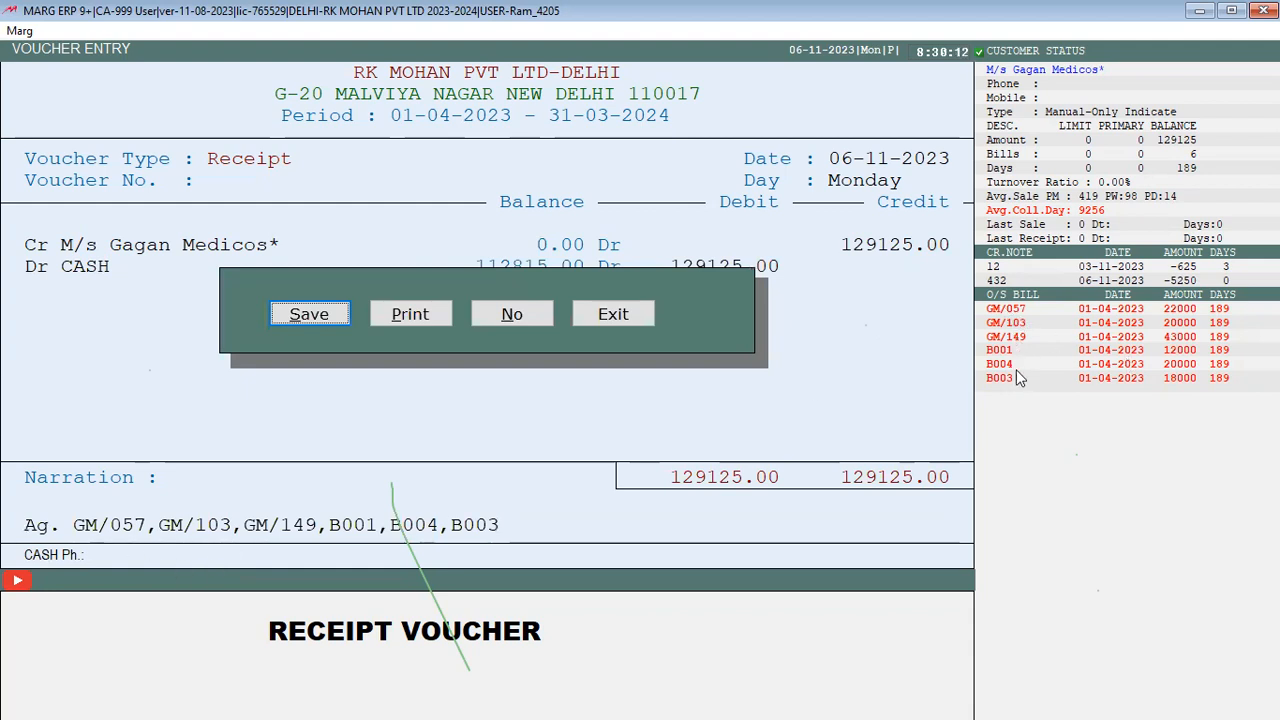
pyautogui.press('Return')
# Step: Examine the customer status of M/s Gagan Medicos from a new receipt voucher, leave voucher entry unsaved and dismiss the server alert
pyautogui.press('Return')
pyautogui.press('Return')
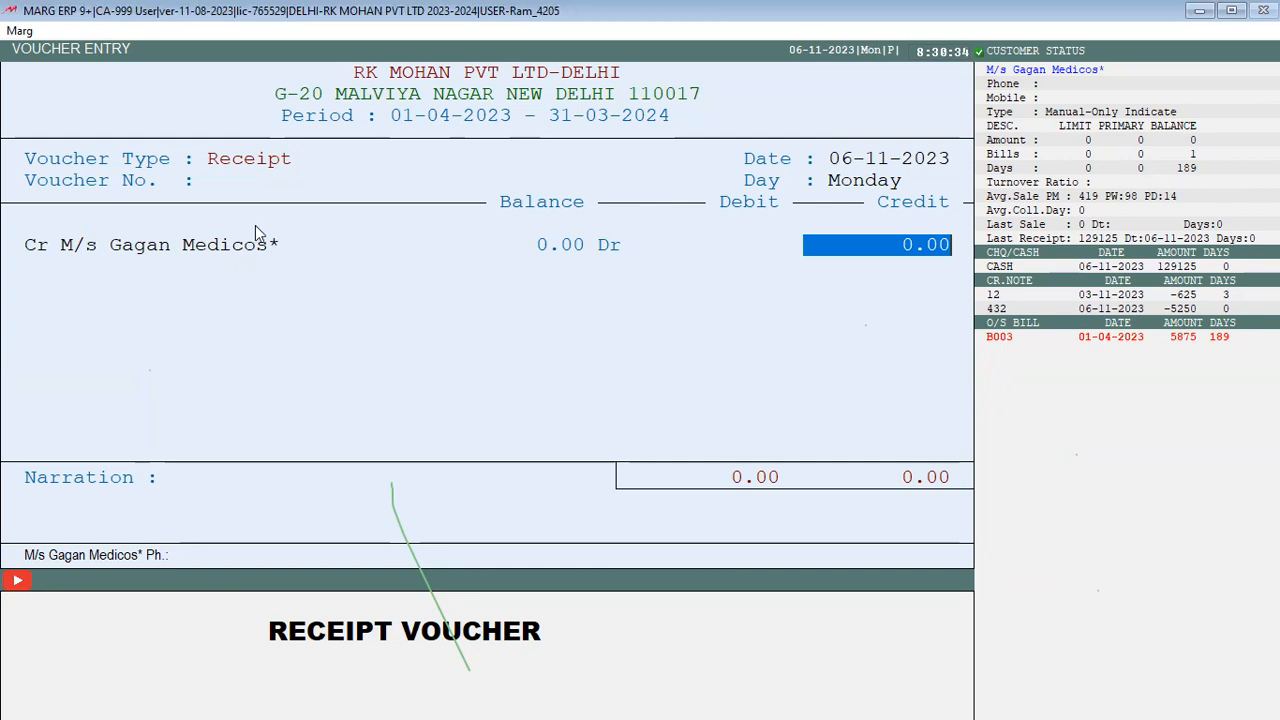
pyautogui.press('Up')
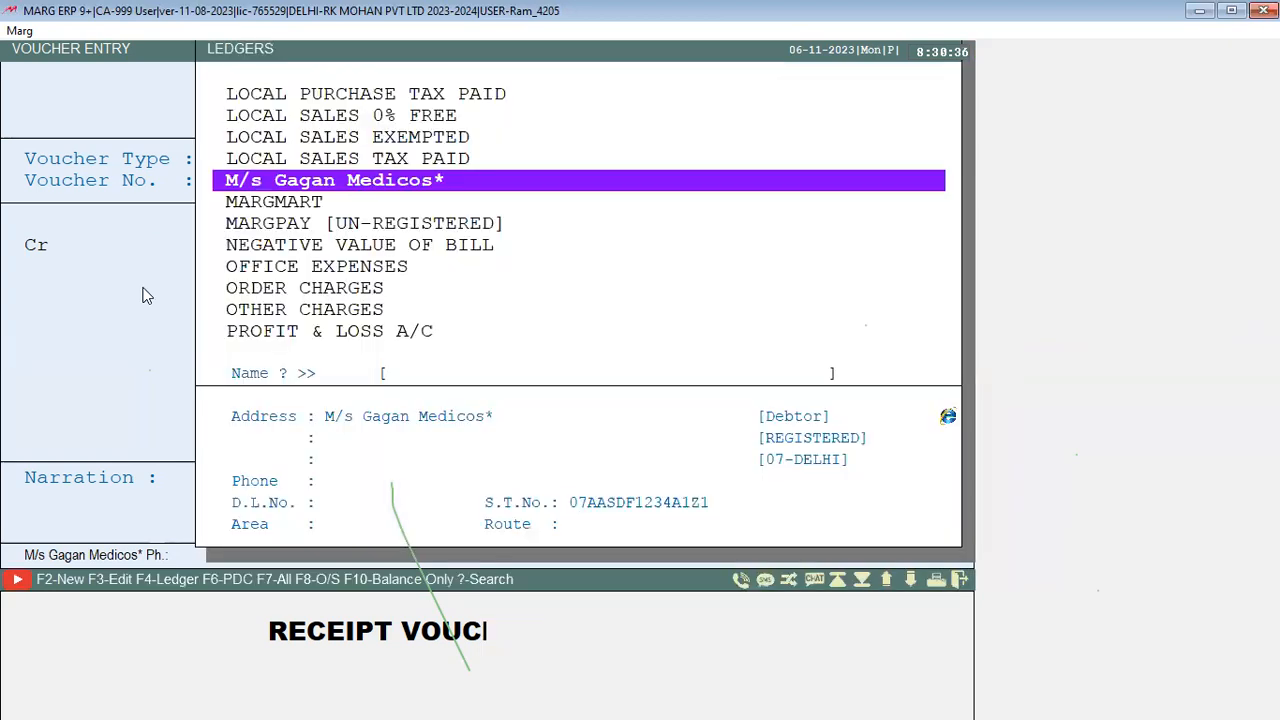
pyautogui.press('Return')
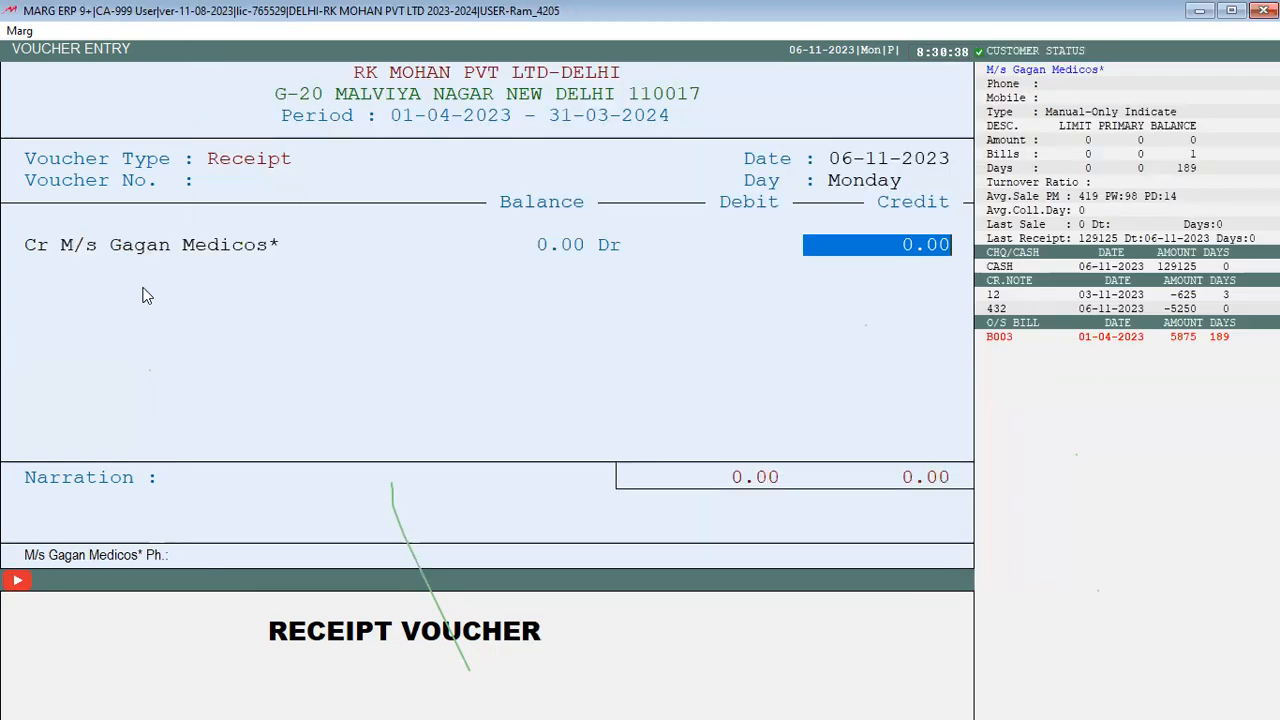
pyautogui.press('Escape')
pyautogui.press('Return')
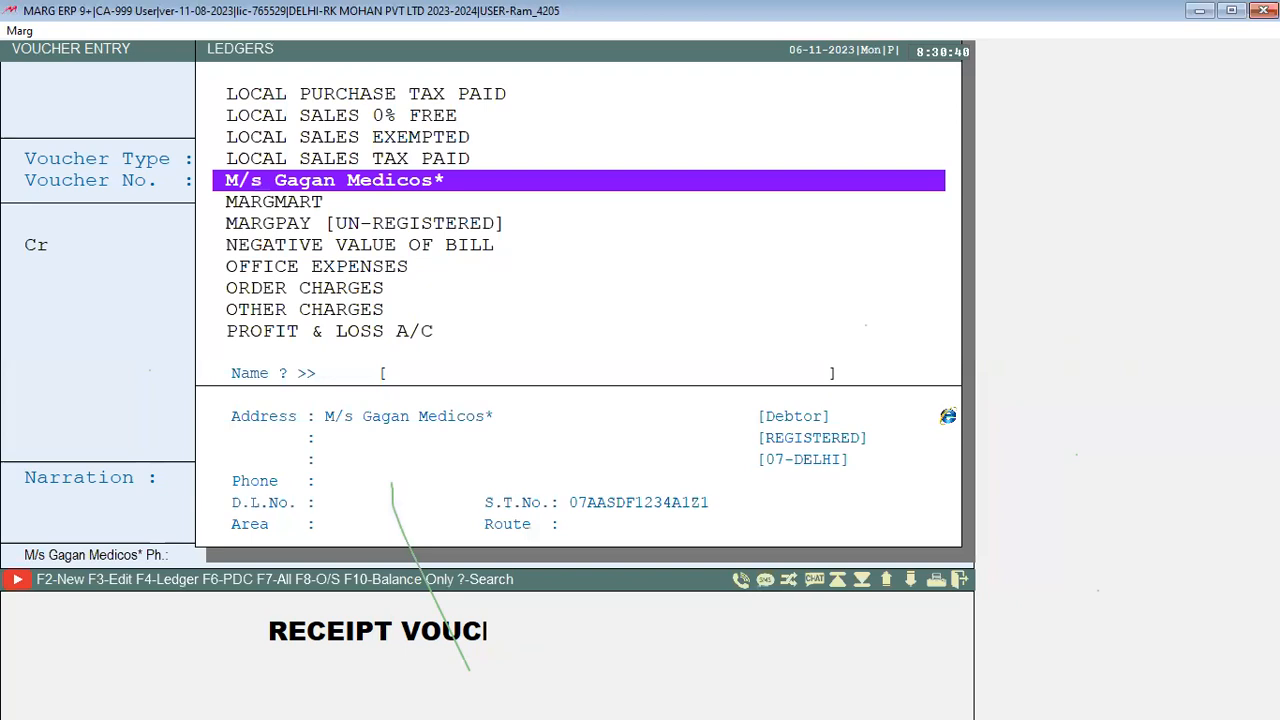
pyautogui.press('Escape')
pyautogui.press('Escape')
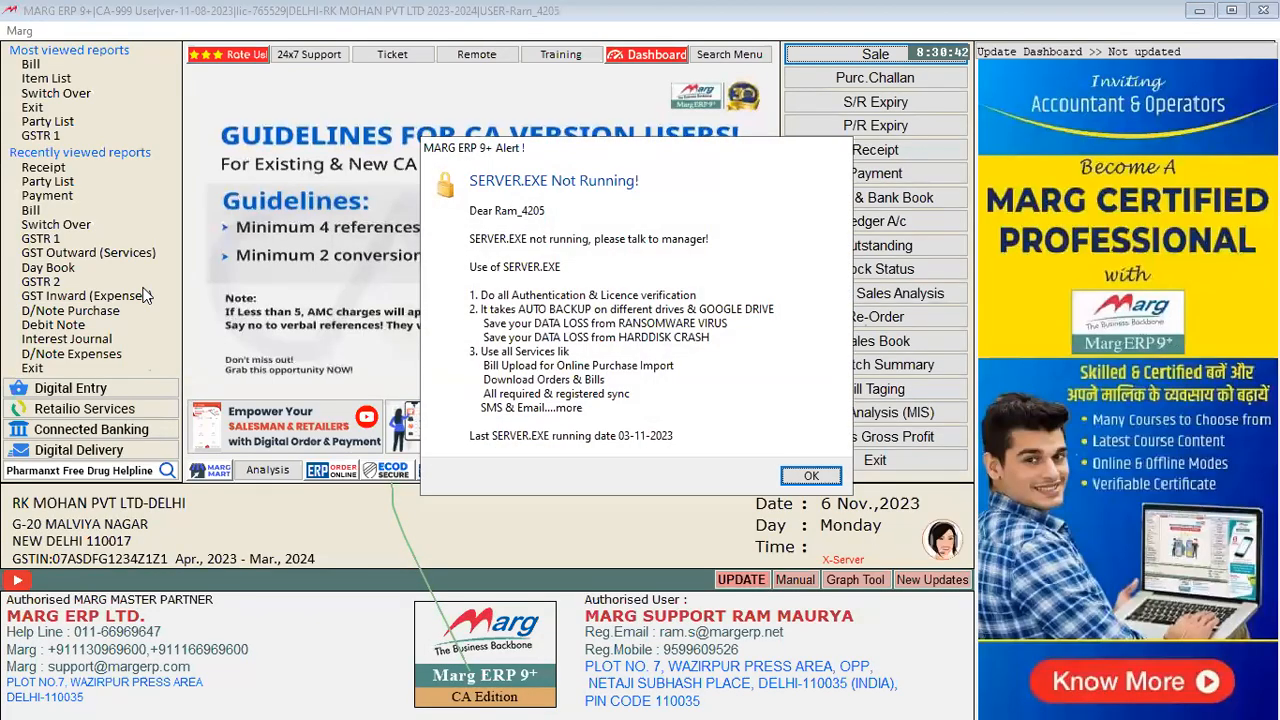
pyautogui.click(812, 478)
pyautogui.hotkey('alt', 'a')
pyautogui.press('Right')
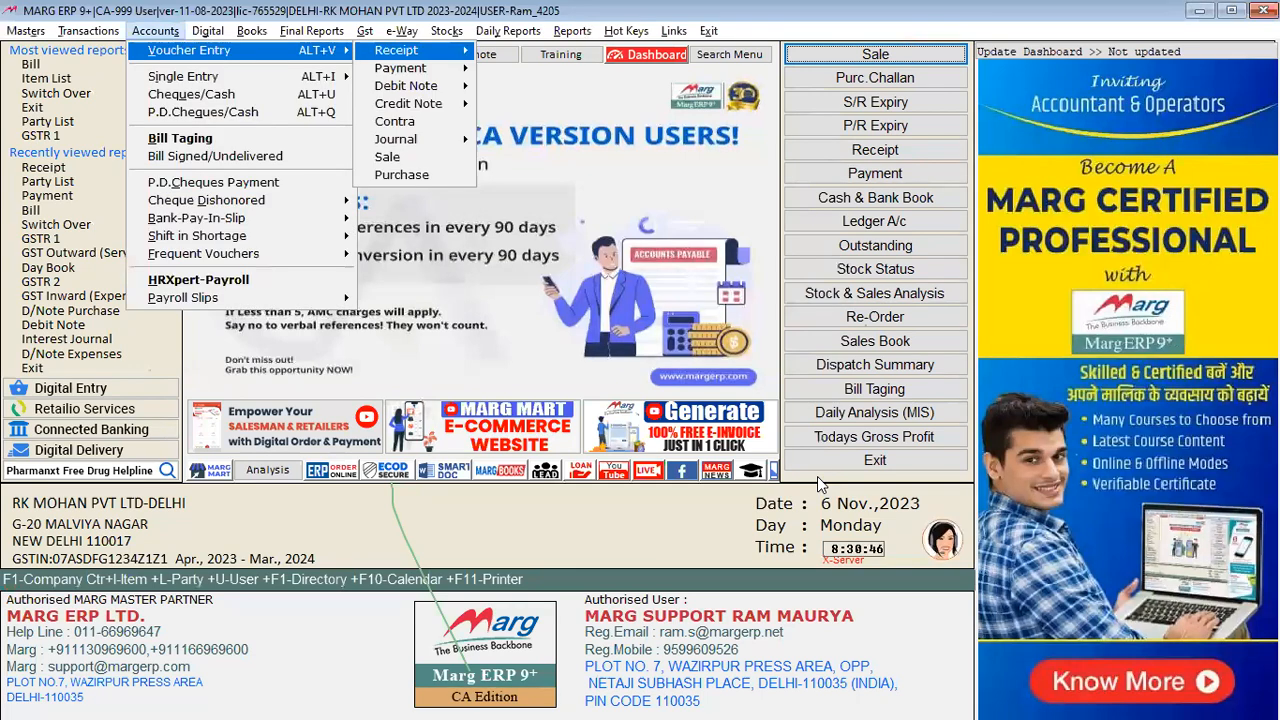
pyautogui.press('Down')
pyautogui.press('Right')
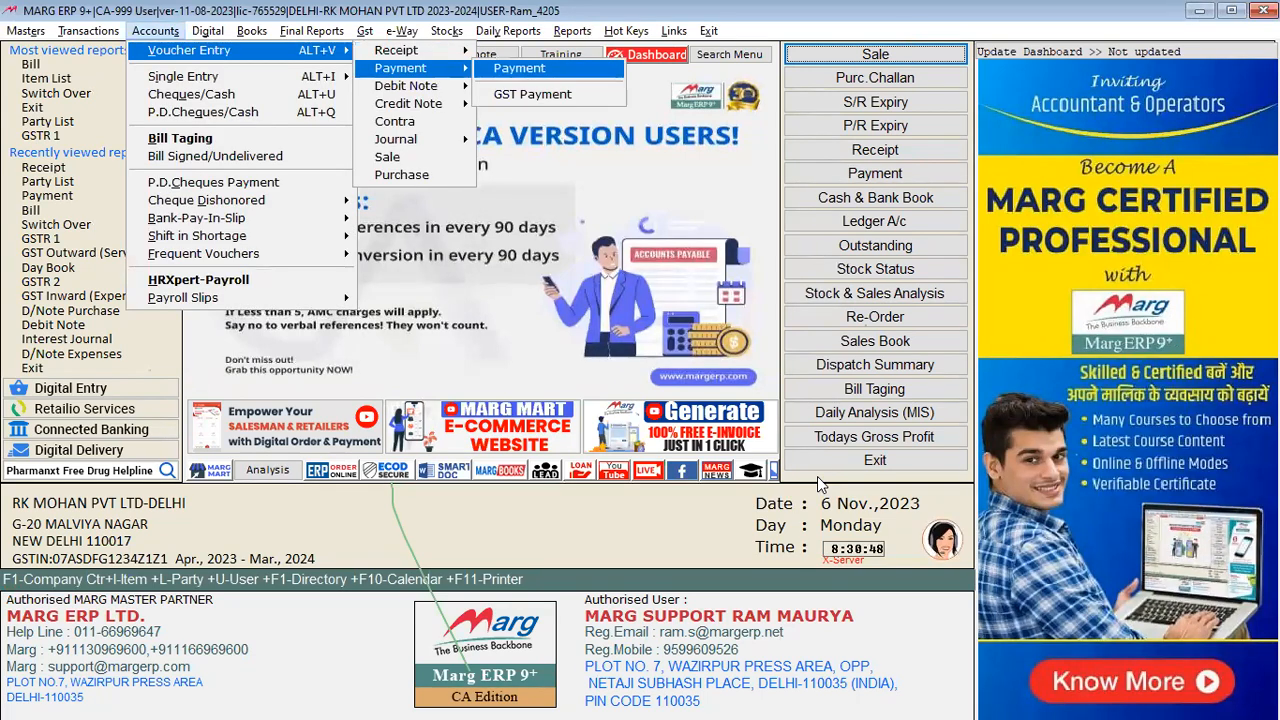
pyautogui.press('Return')
pyautogui.press('Return')
pyautogui.press('Return')
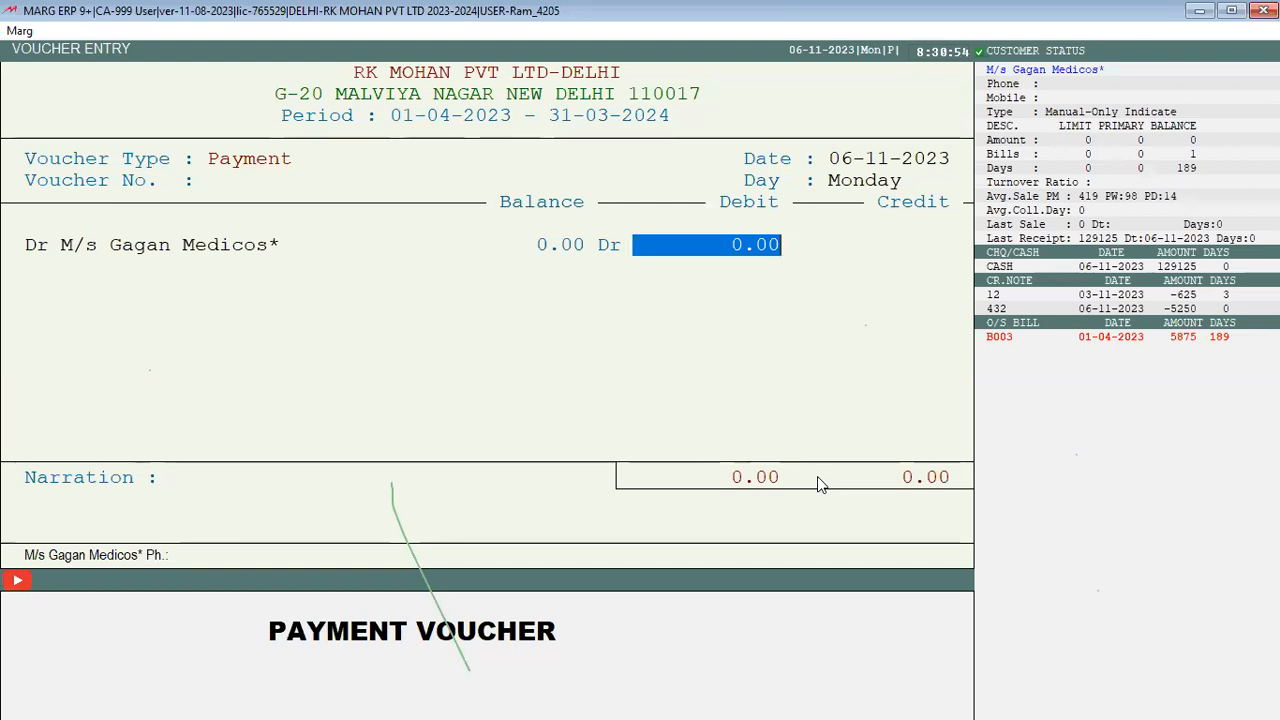
pyautogui.press('Escape')
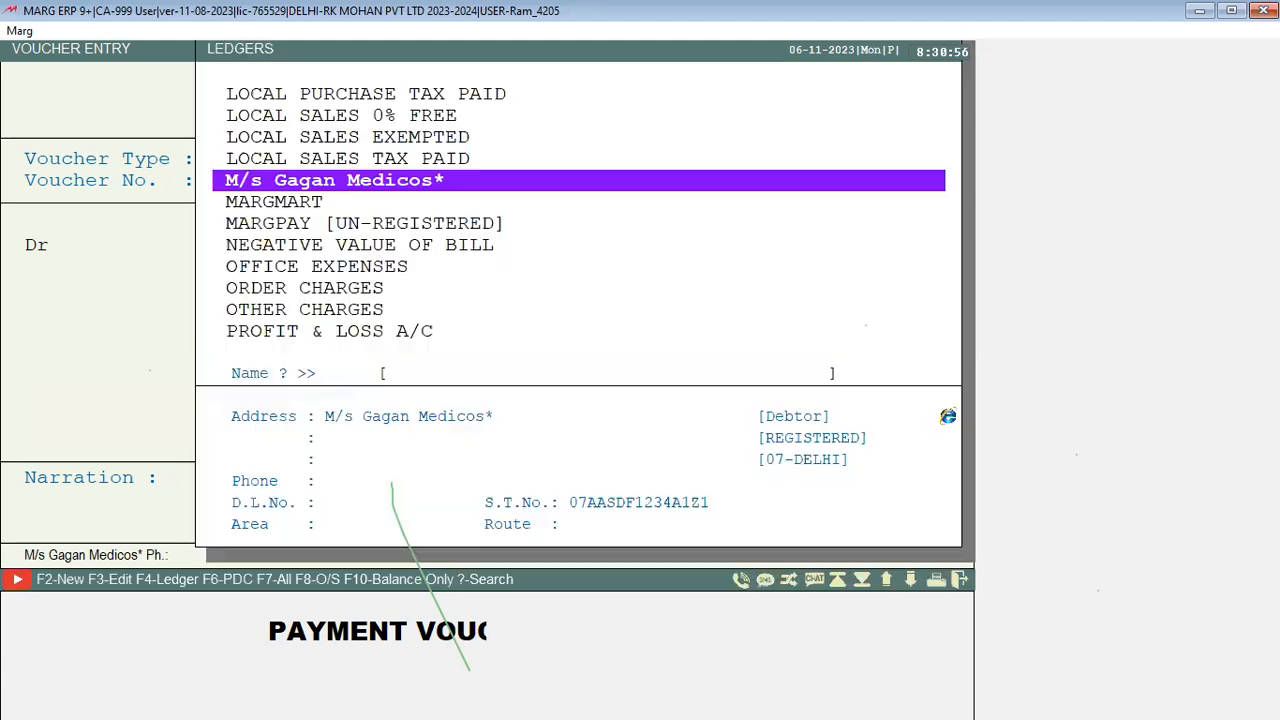
pyautogui.press('Escape')
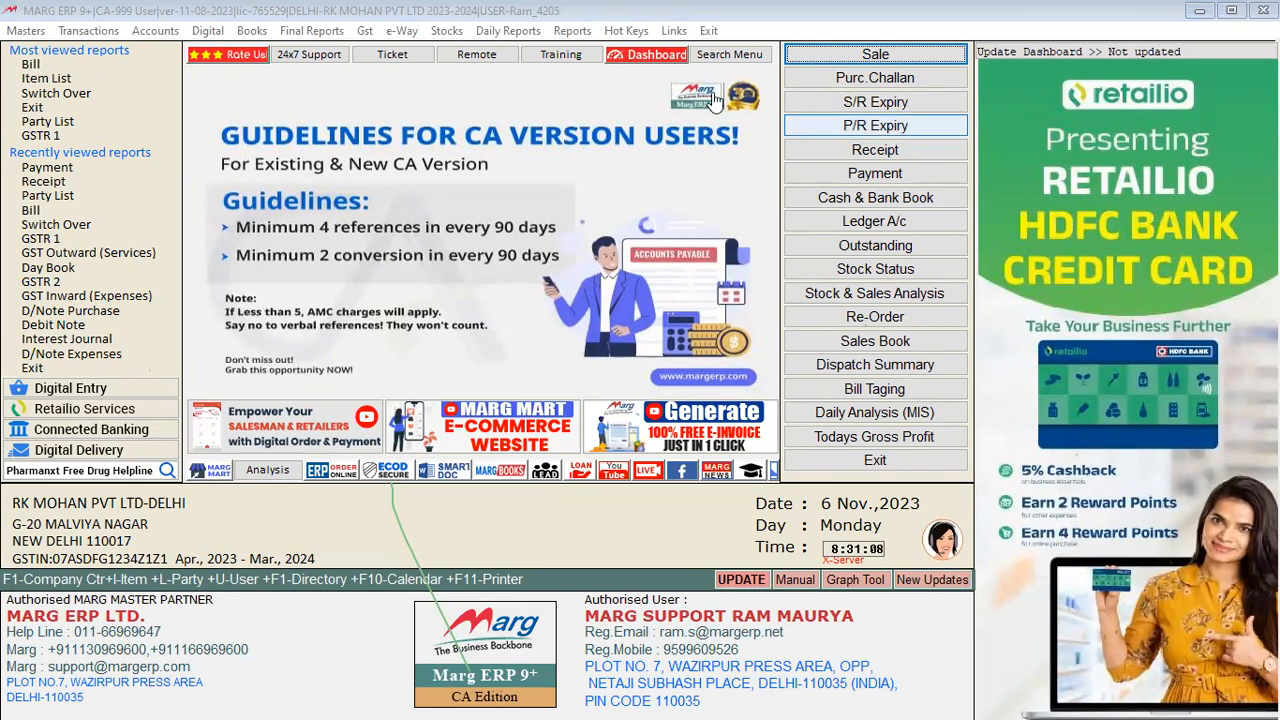
# Step: Open the Day Book for 06-11-2023 and examine the receipt and purchase entries of M/s Gagan Medicos
pyautogui.click(258, 31)
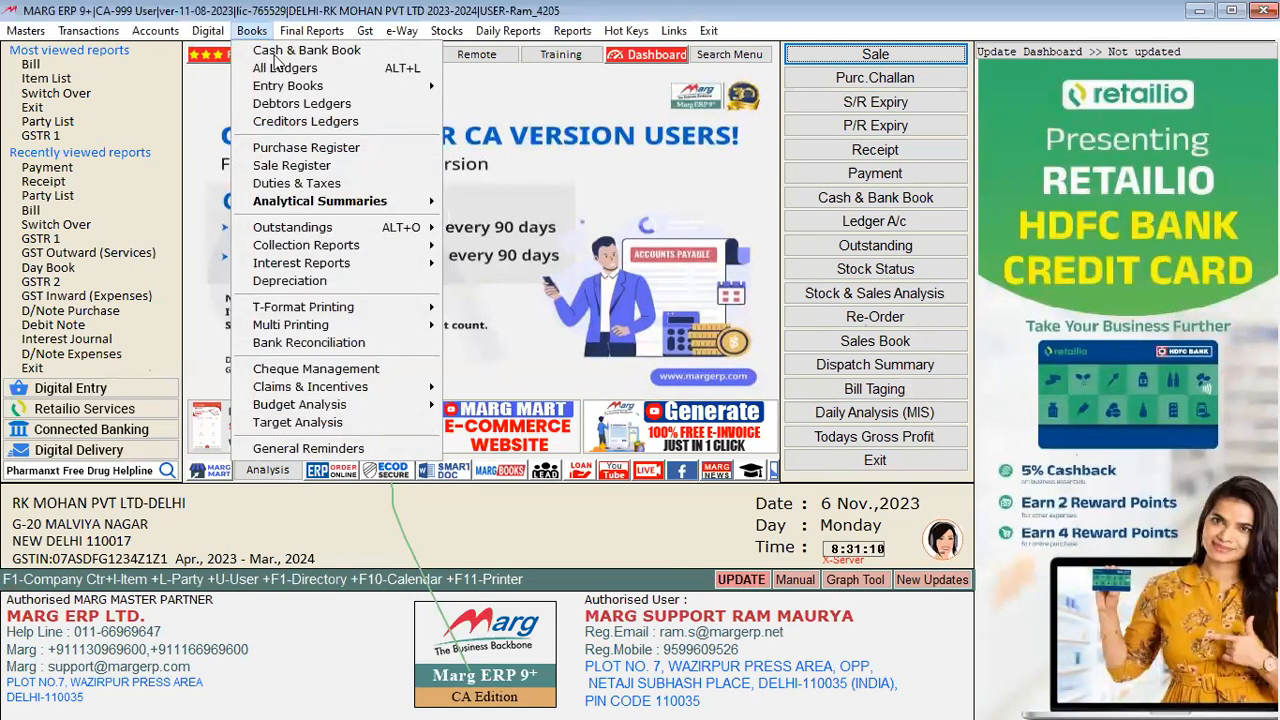
pyautogui.moveTo(345, 88)
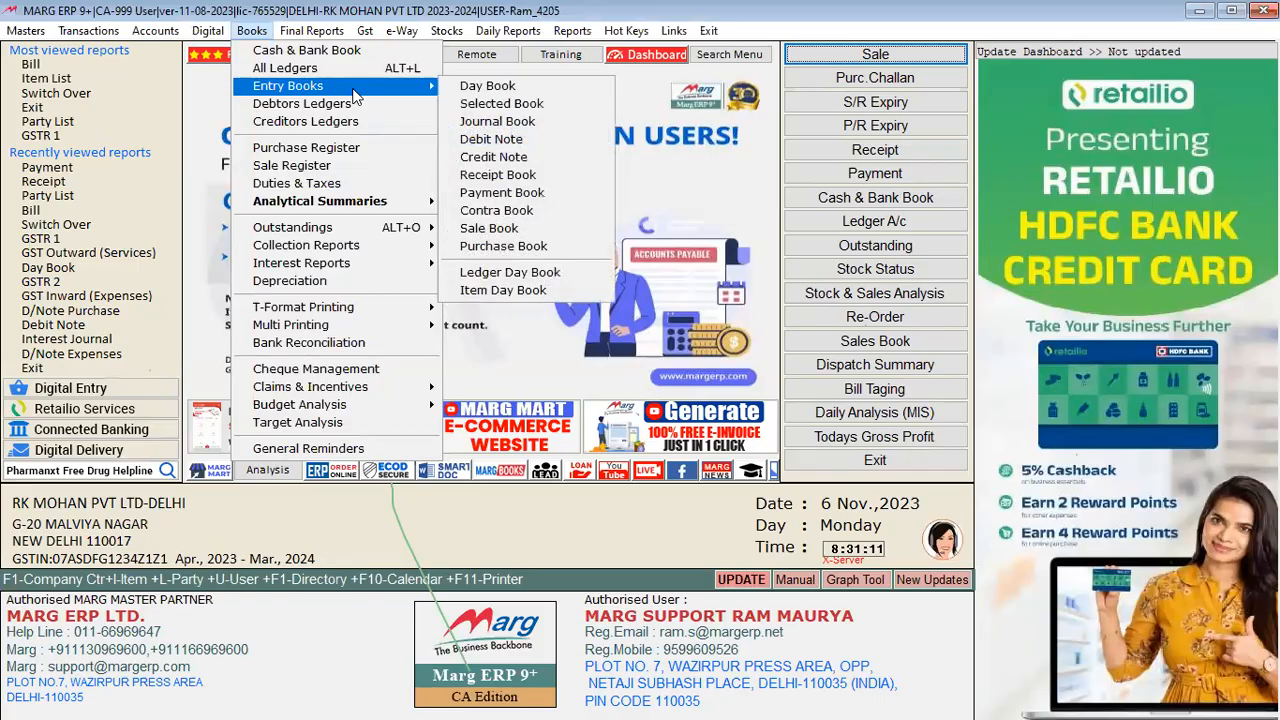
pyautogui.click(489, 88)
pyautogui.press('Return')
pyautogui.press('Return')
pyautogui.press('Return')
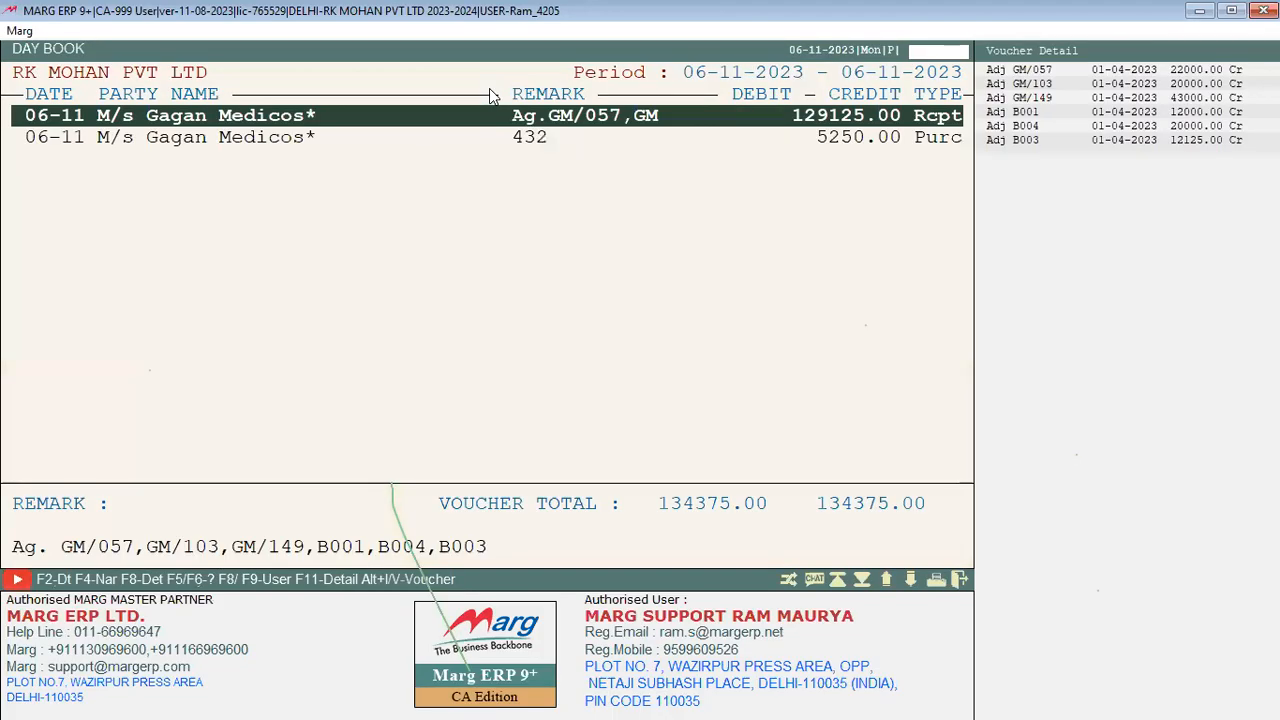
pyautogui.press('Down')
pyautogui.press('Up')
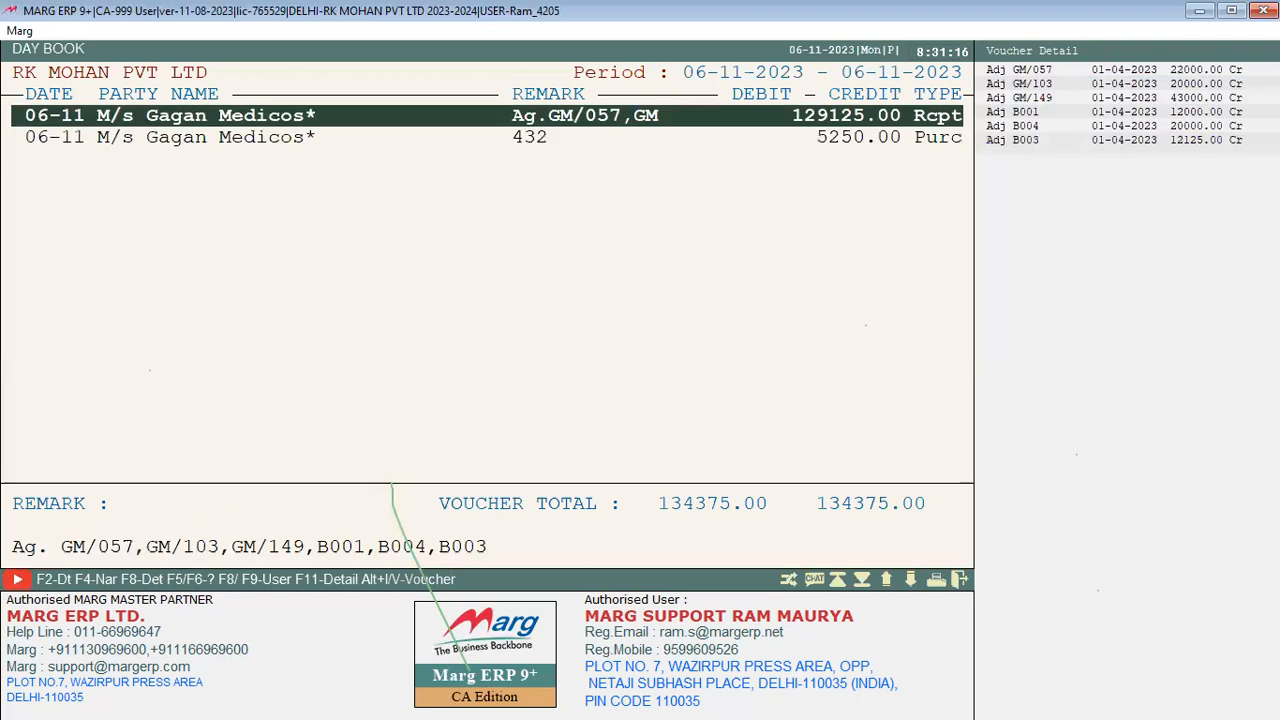
pyautogui.press('Down')
pyautogui.press('Up')
# Step: Delete the 129125 receipt voucher of M/s Gagan Medicos and close the Day Book
pyautogui.press('Return')
pyautogui.press('Right')
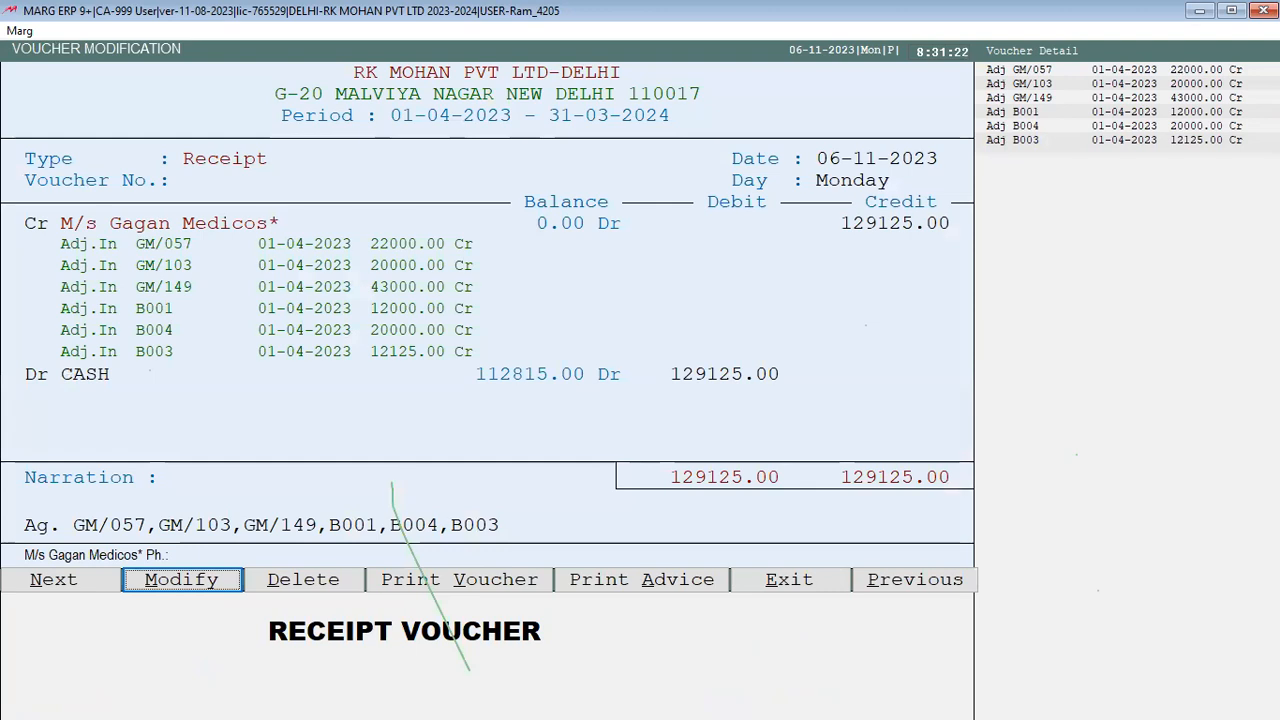
pyautogui.press('Right')
pyautogui.press('Return')
pyautogui.press('Right')
pyautogui.press('Return')
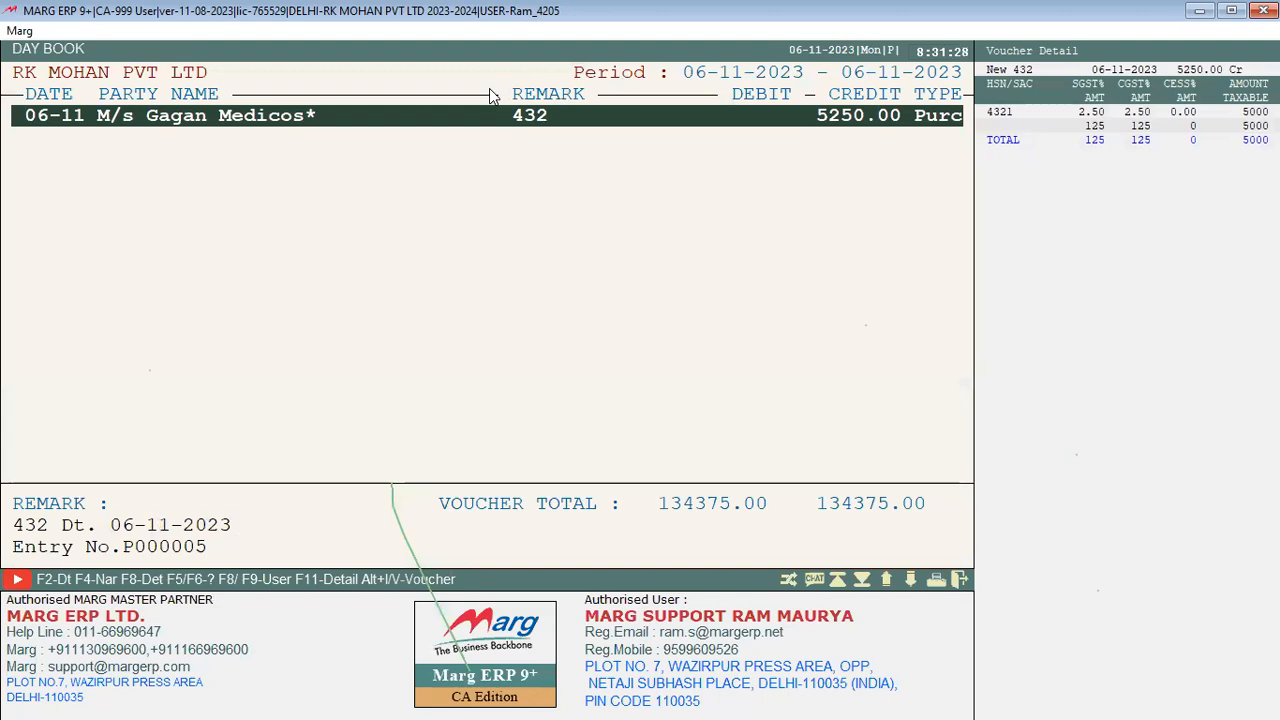
pyautogui.press('Escape')
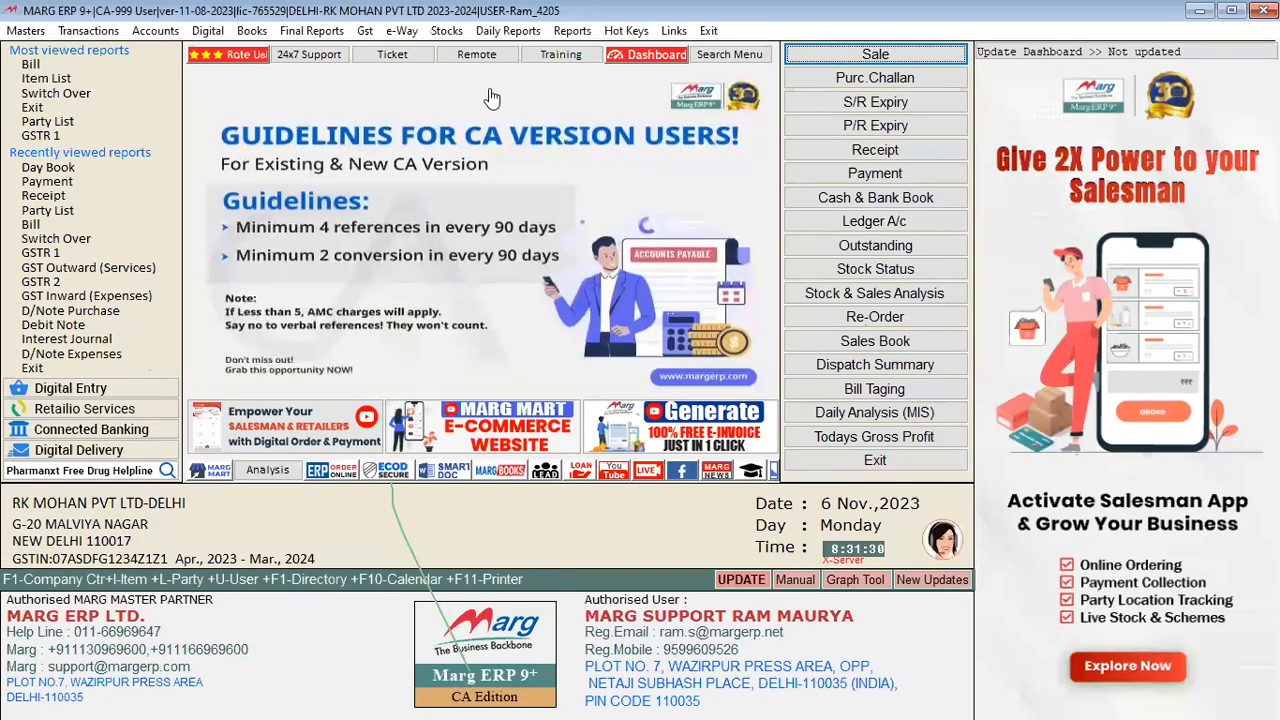
# Step: Start a new receipt voucher and choose M/s Gagan Medicos as the account to credit
pyautogui.hotkey('alt', 'v')
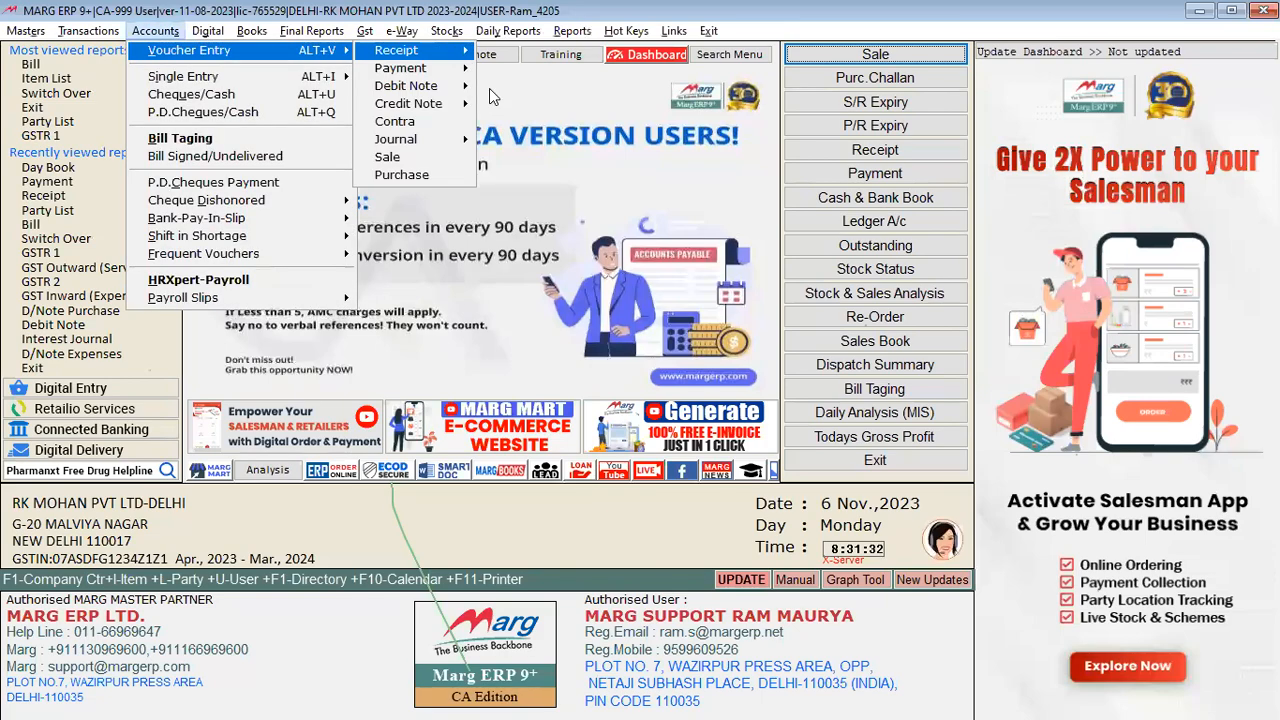
pyautogui.press('Return')
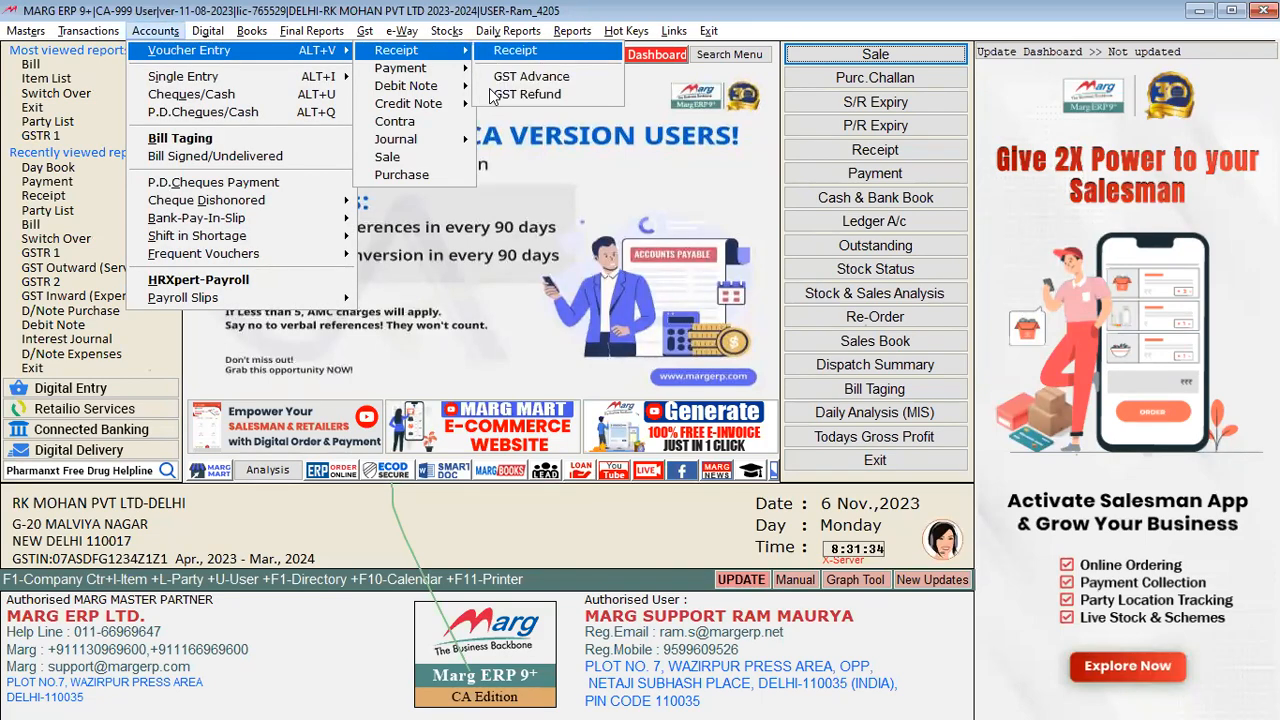
pyautogui.press('Return')
pyautogui.press('Return')
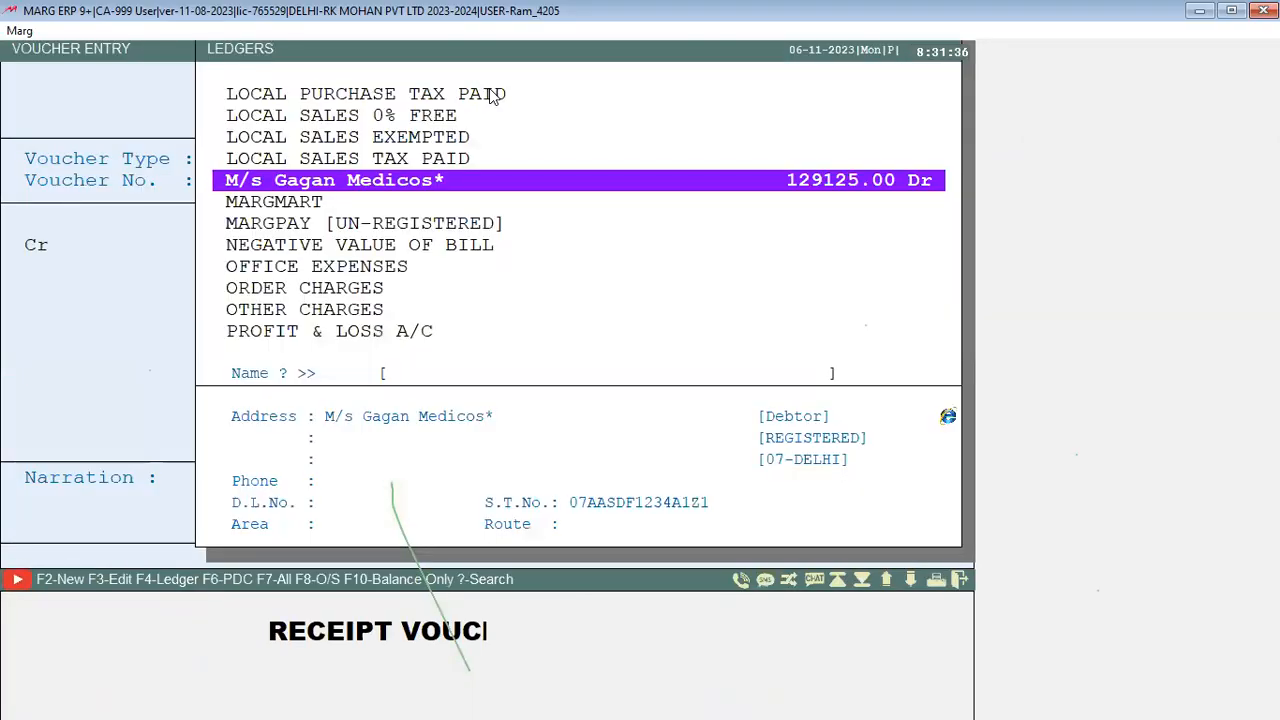
pyautogui.press('Return')
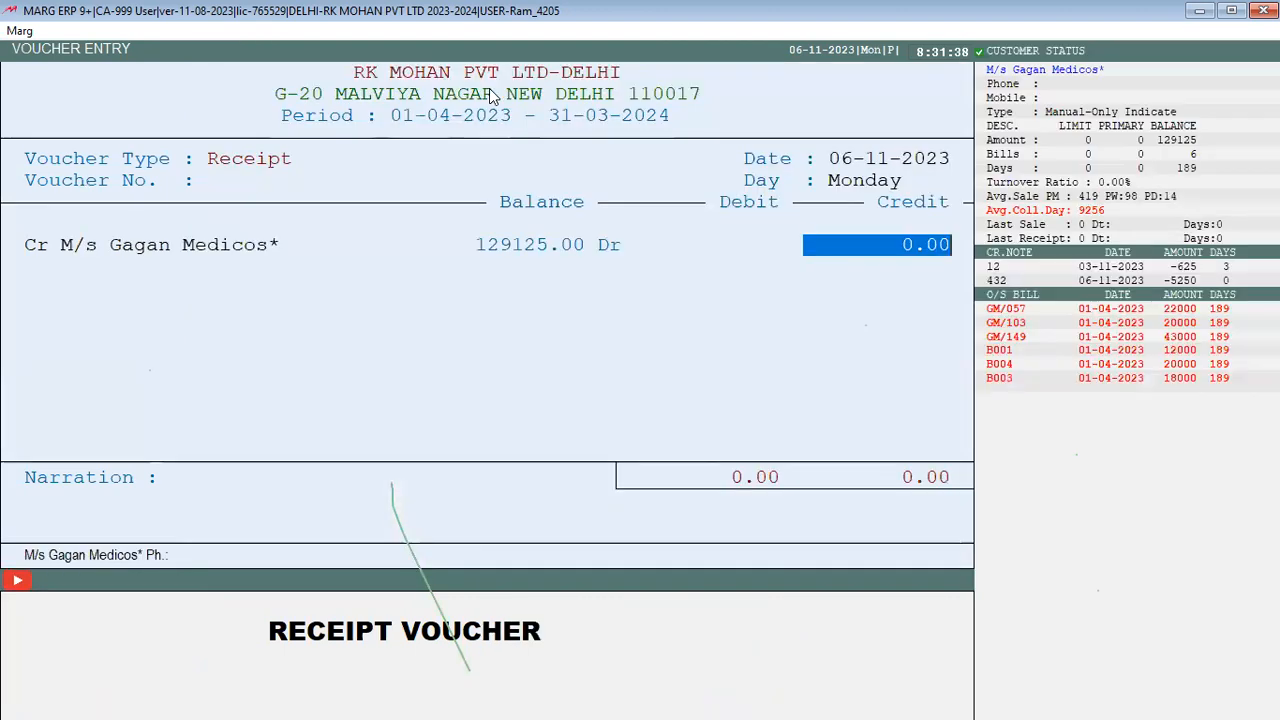
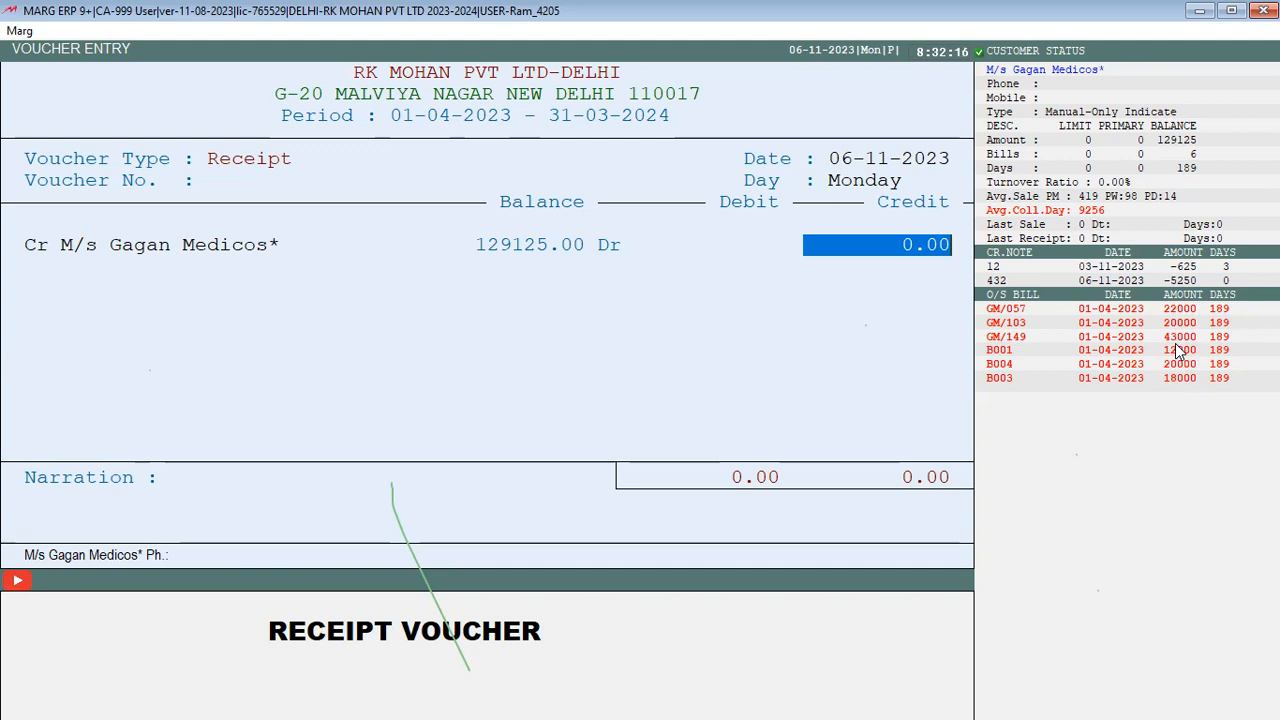
# Step: Enter 129125 as the credit amount and list the party's pending invoices using the Adj Ref type
pyautogui.write('129')
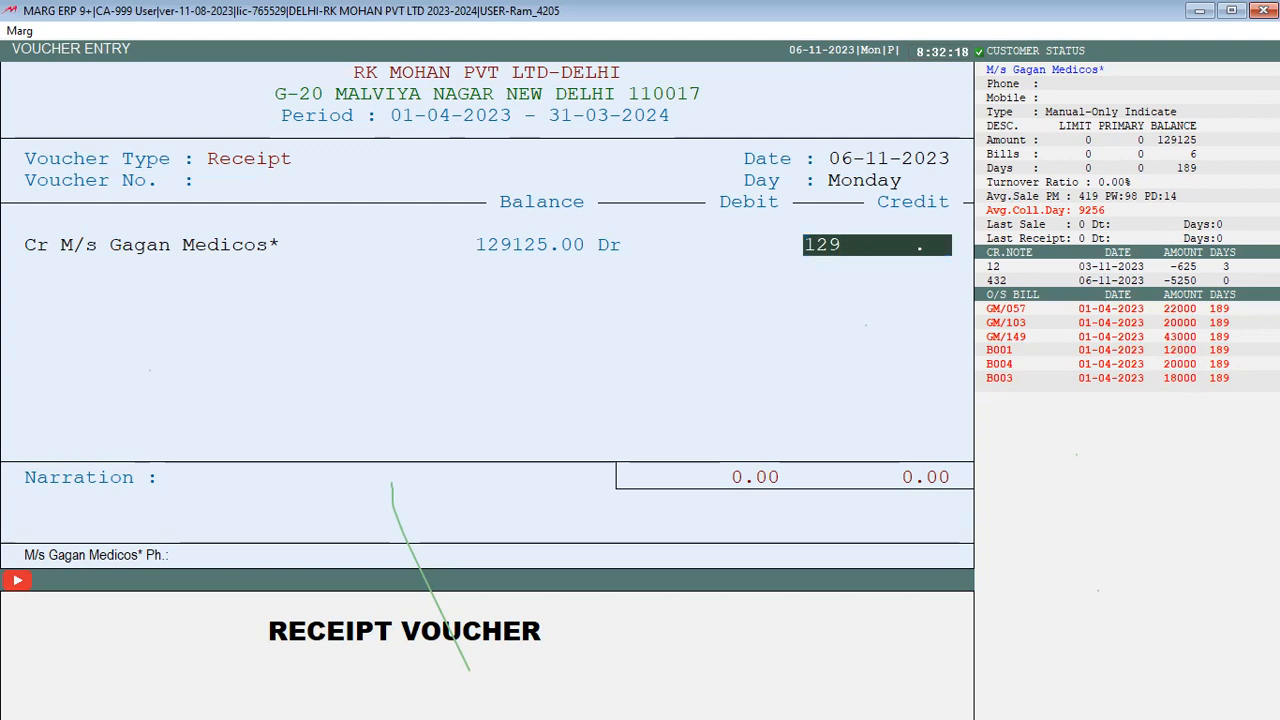
pyautogui.write('125')
pyautogui.press('Return')
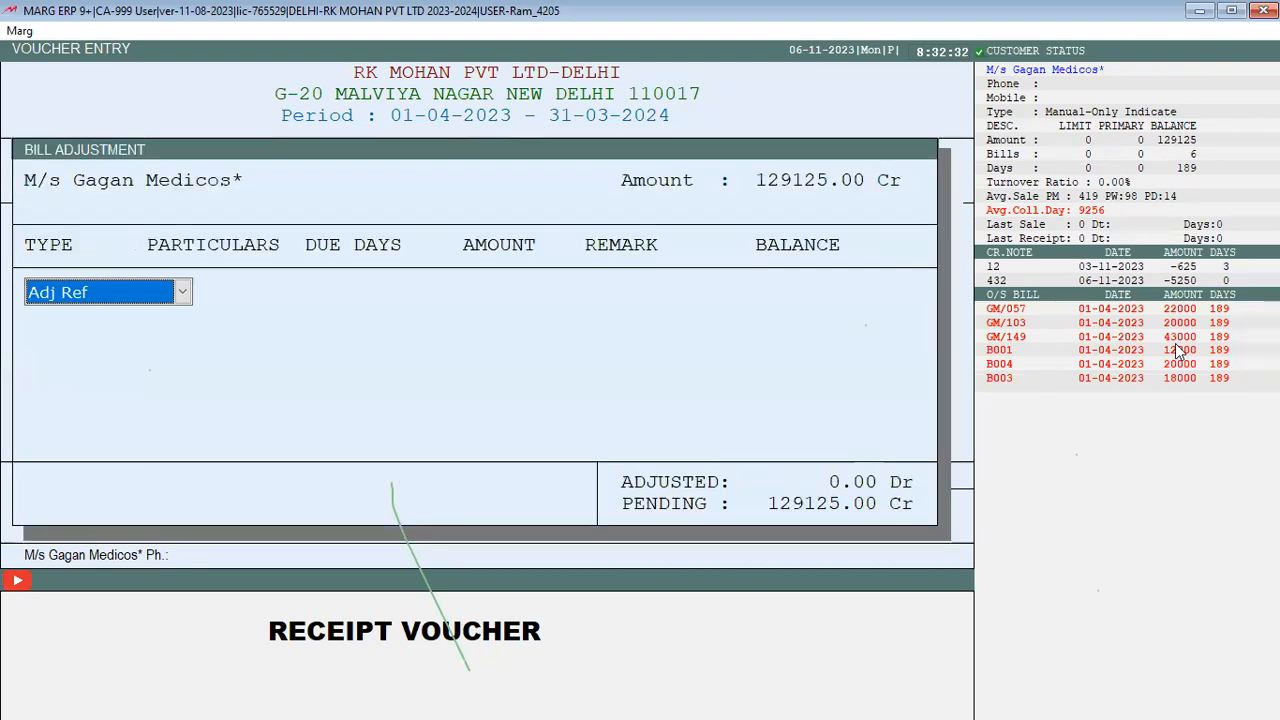
pyautogui.press('Return')
# Step: Mark invoices GM/057, GM/103, GM/149, B001 and B004 for adjustment at their full balances
pyautogui.press('Return')
pyautogui.press('Return')
pyautogui.press('Return')
pyautogui.press('Return')
pyautogui.press('Return')
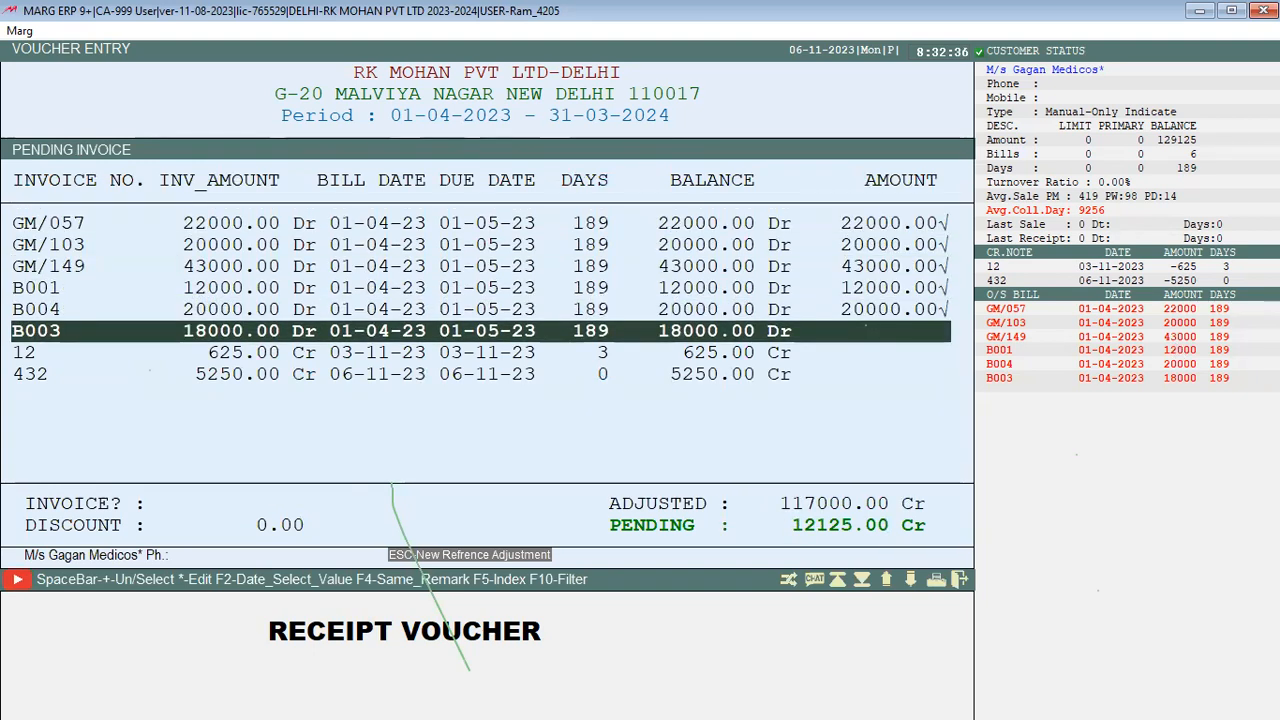
# Step: Mark invoice B003 for adjustment at its full bill value of 18000 instead of the pending balance
pyautogui.press('Return')
pyautogui.press('Left')
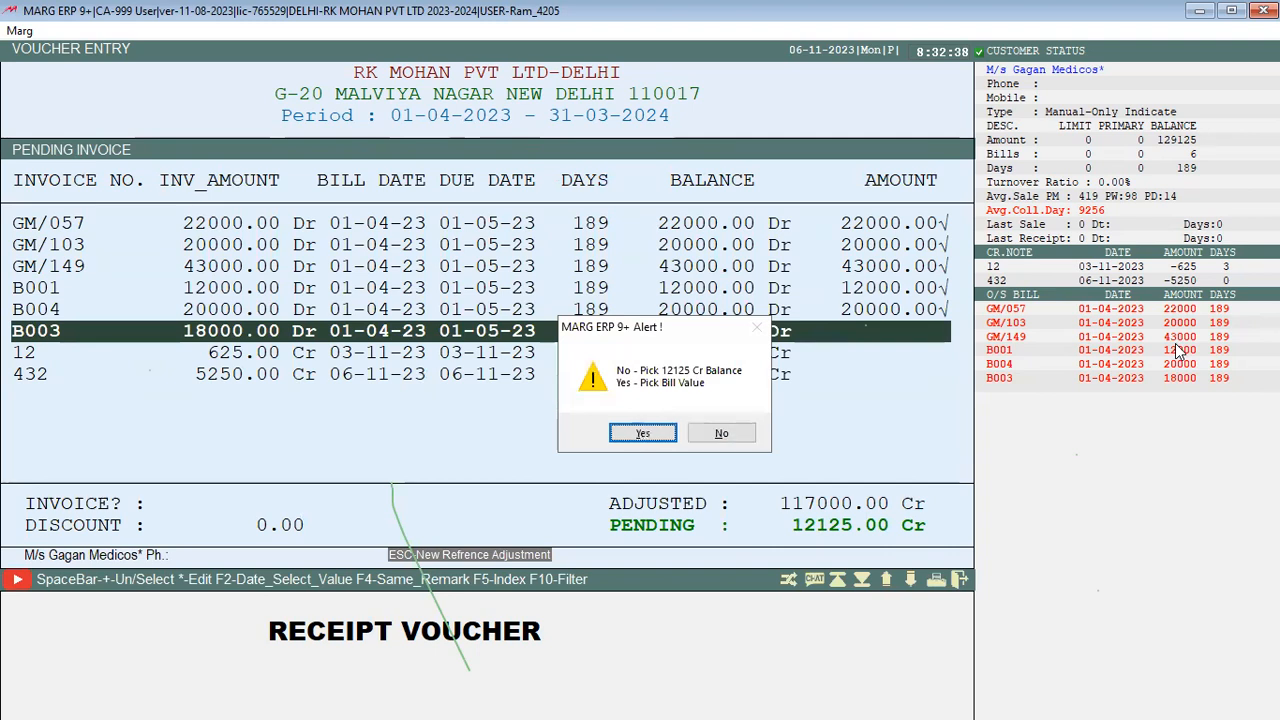
pyautogui.press('Return')
pyautogui.press('Up')
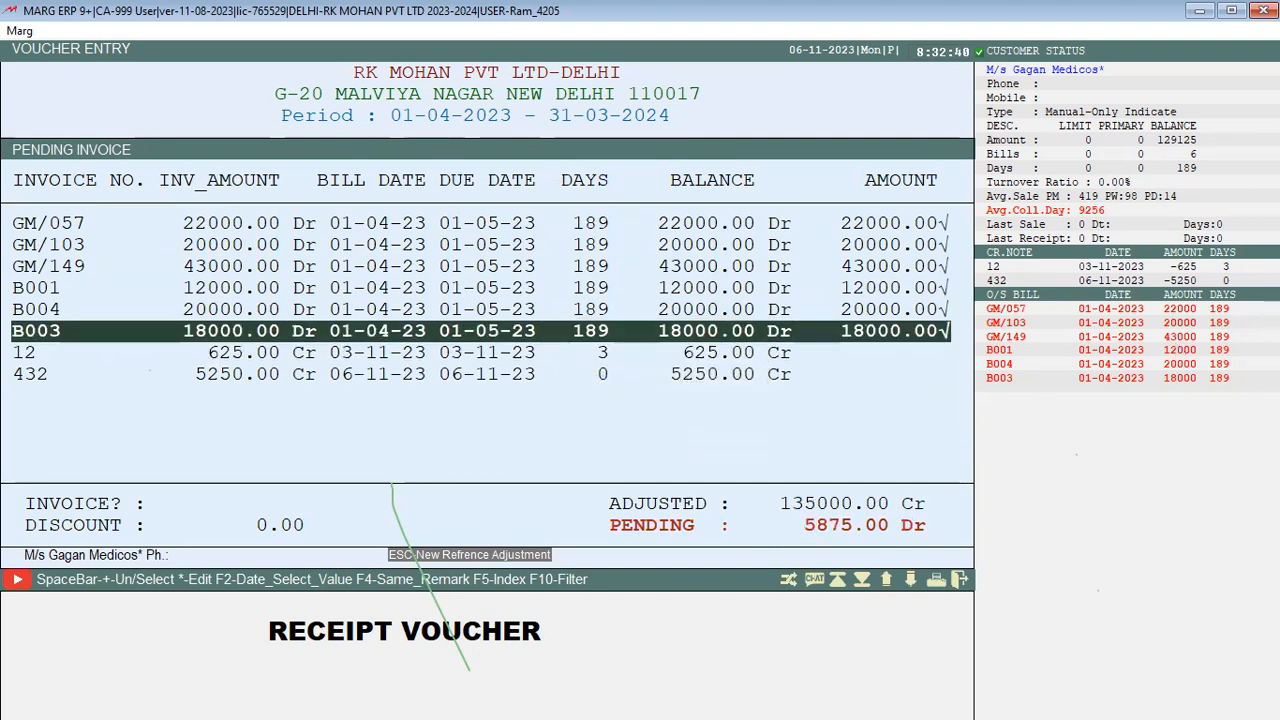
# Step: Save the bill-wise adjustment of the 135000.00 receipt from M/s Gagan Medicos against its six pending invoices
pyautogui.press('Escape')
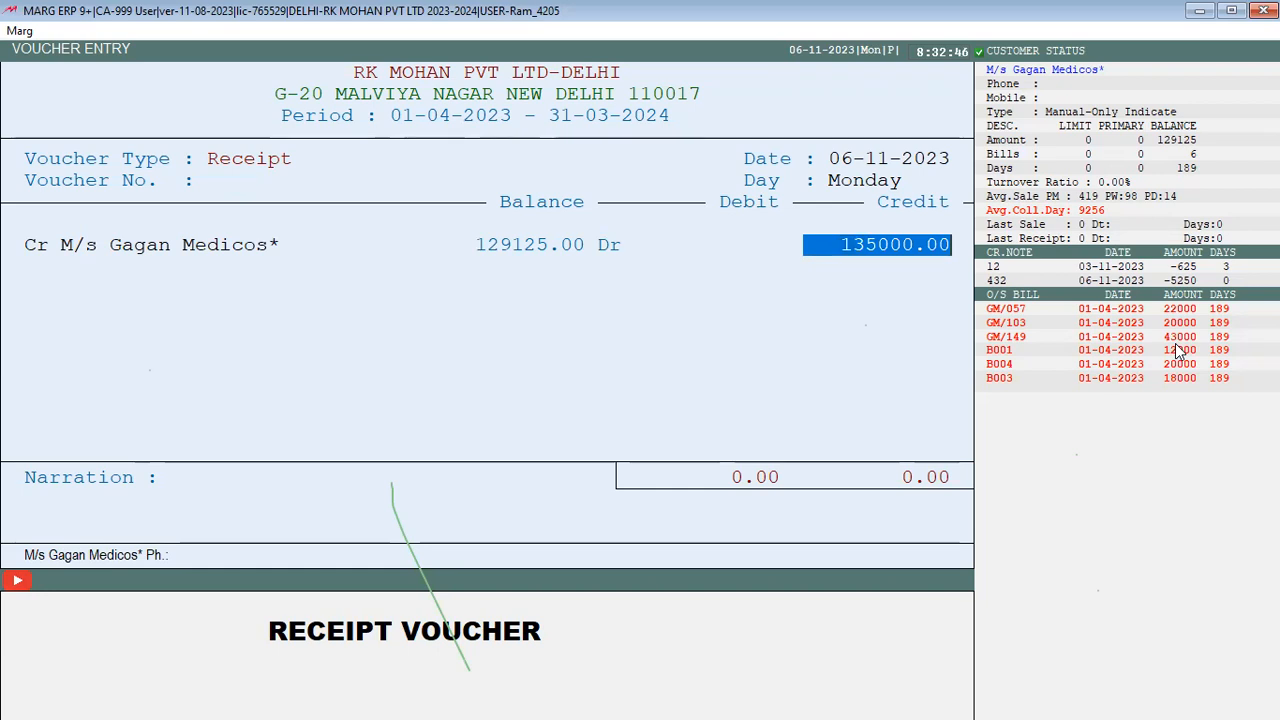
pyautogui.press('Return')
pyautogui.press('Up')
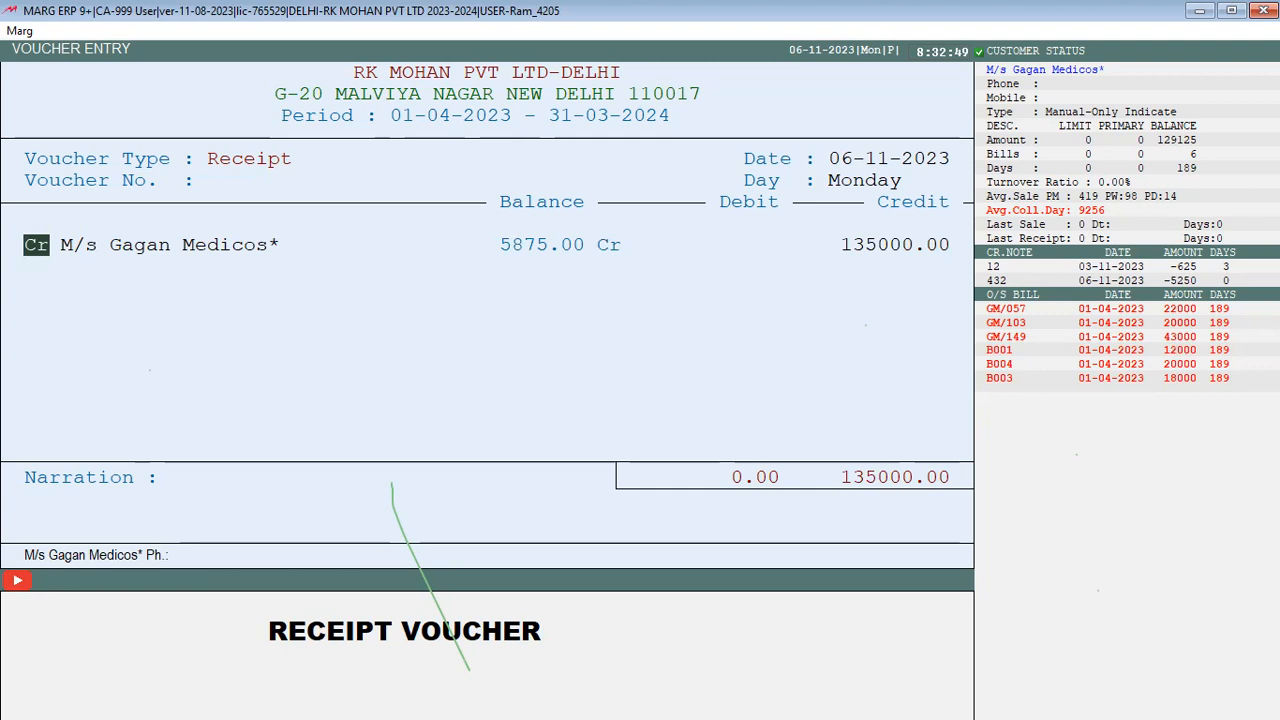
pyautogui.press('Return')
pyautogui.press('Return')
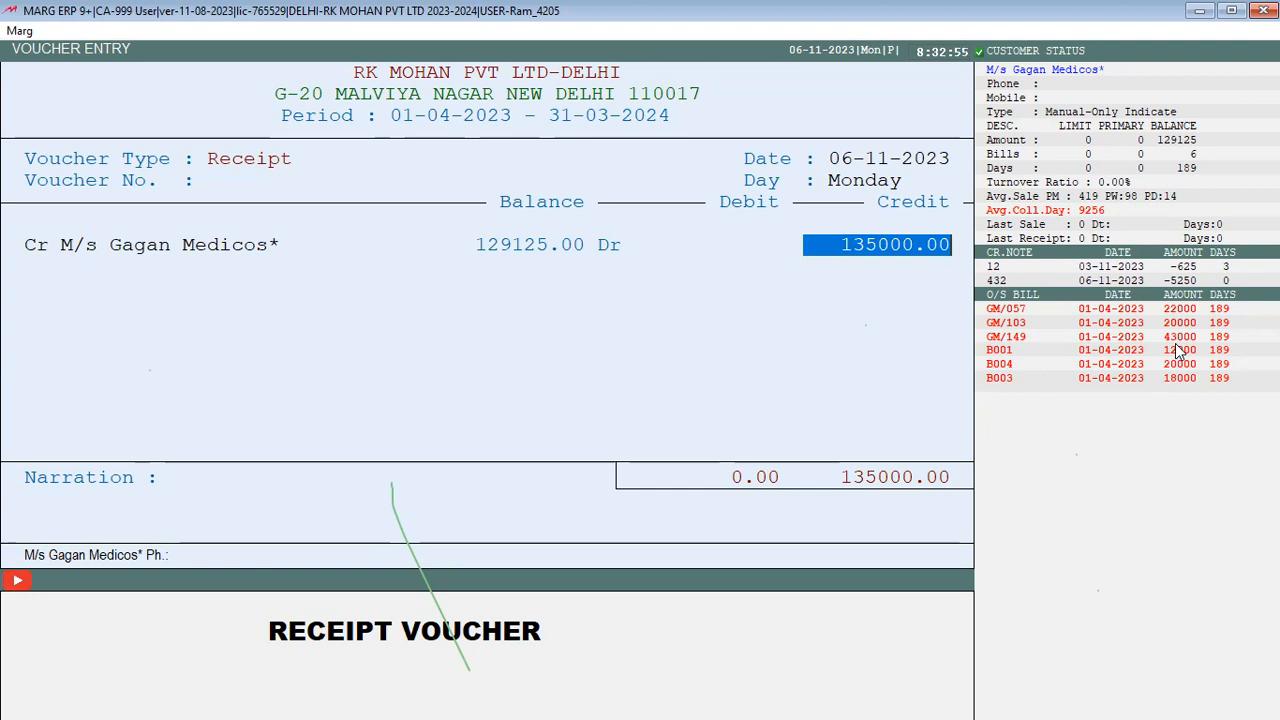
pyautogui.press('Return')
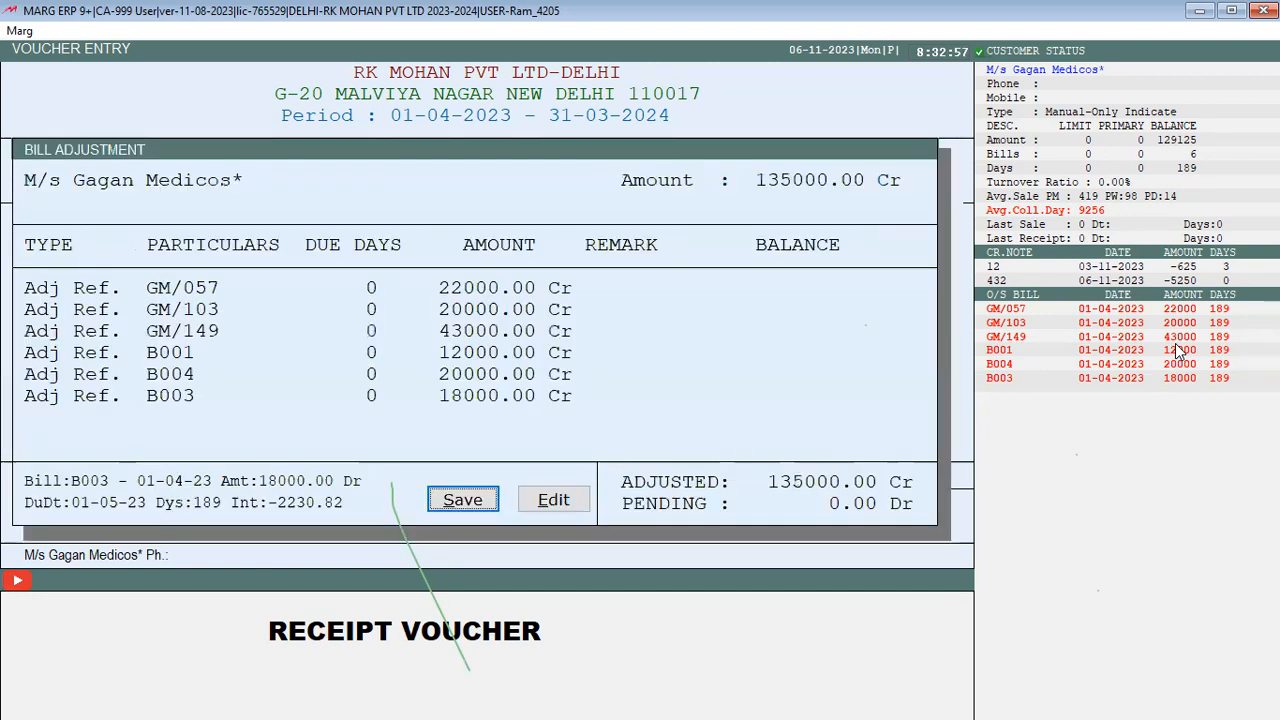
pyautogui.press('Return')
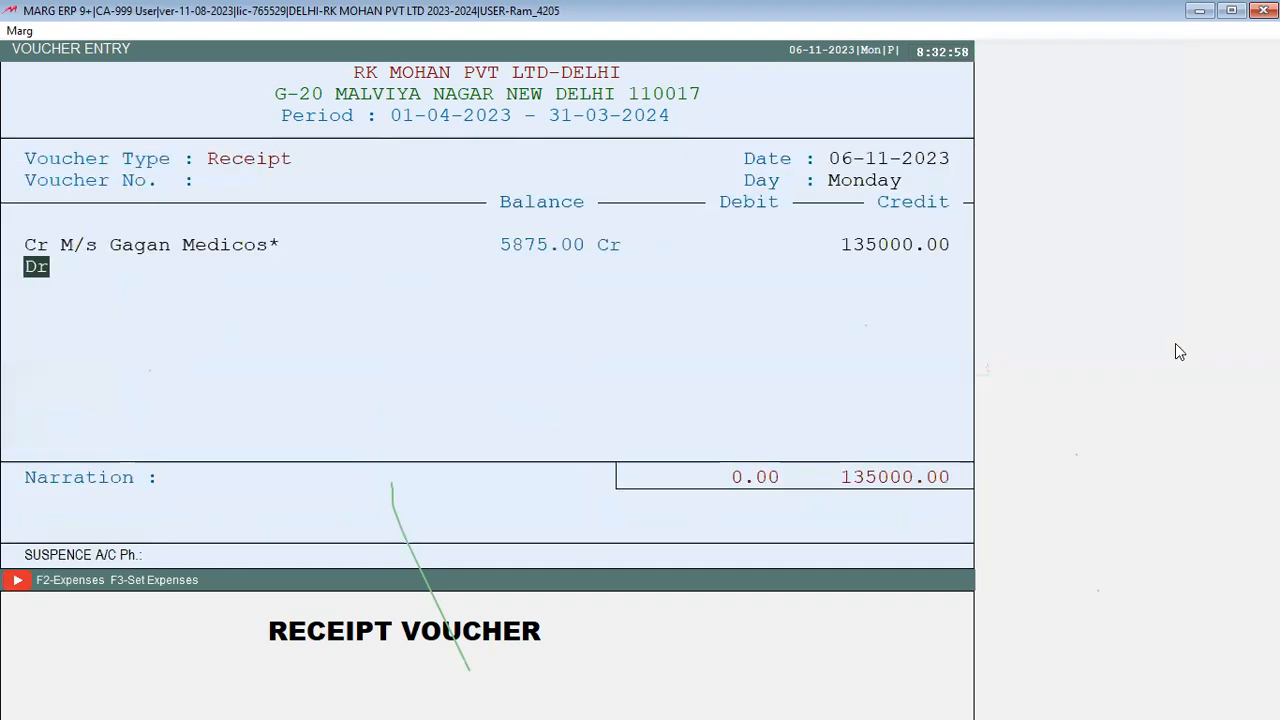
# Step: Abandon the receipt voucher for M/s Gagan Medicos without saving and dismiss the server alert
pyautogui.press('Return')
pyautogui.press('Return')
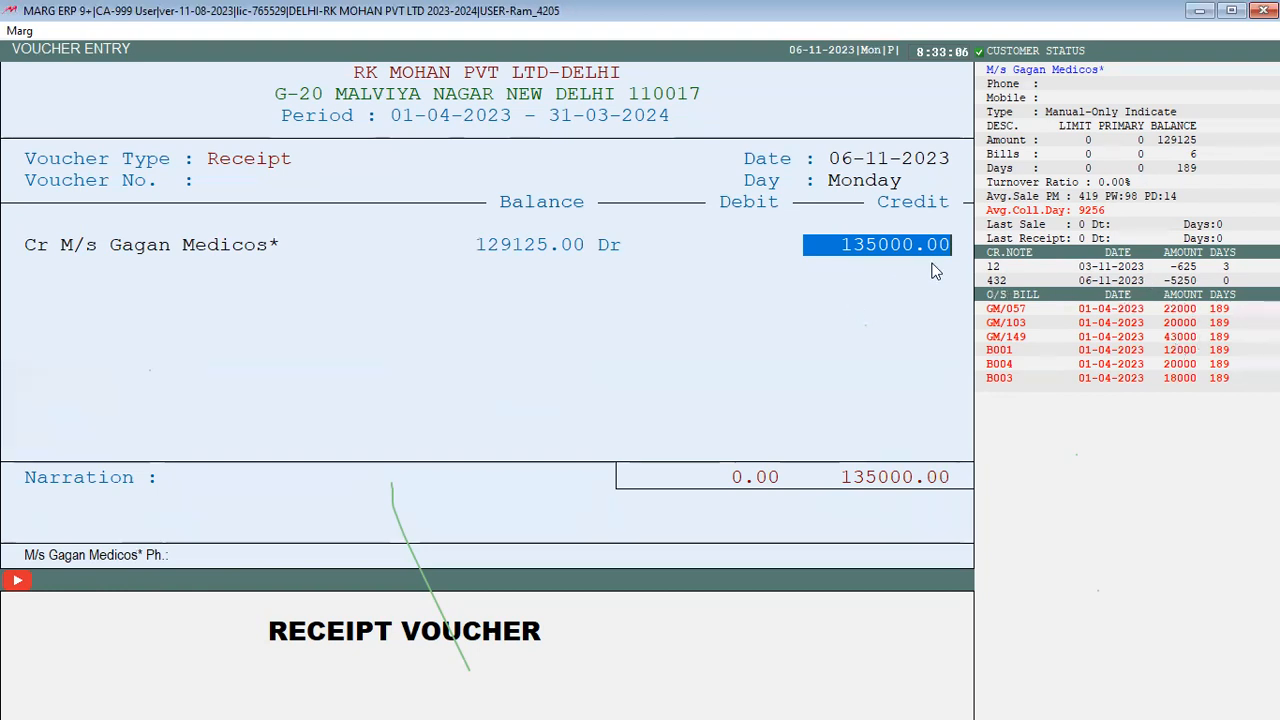
pyautogui.press('Return')
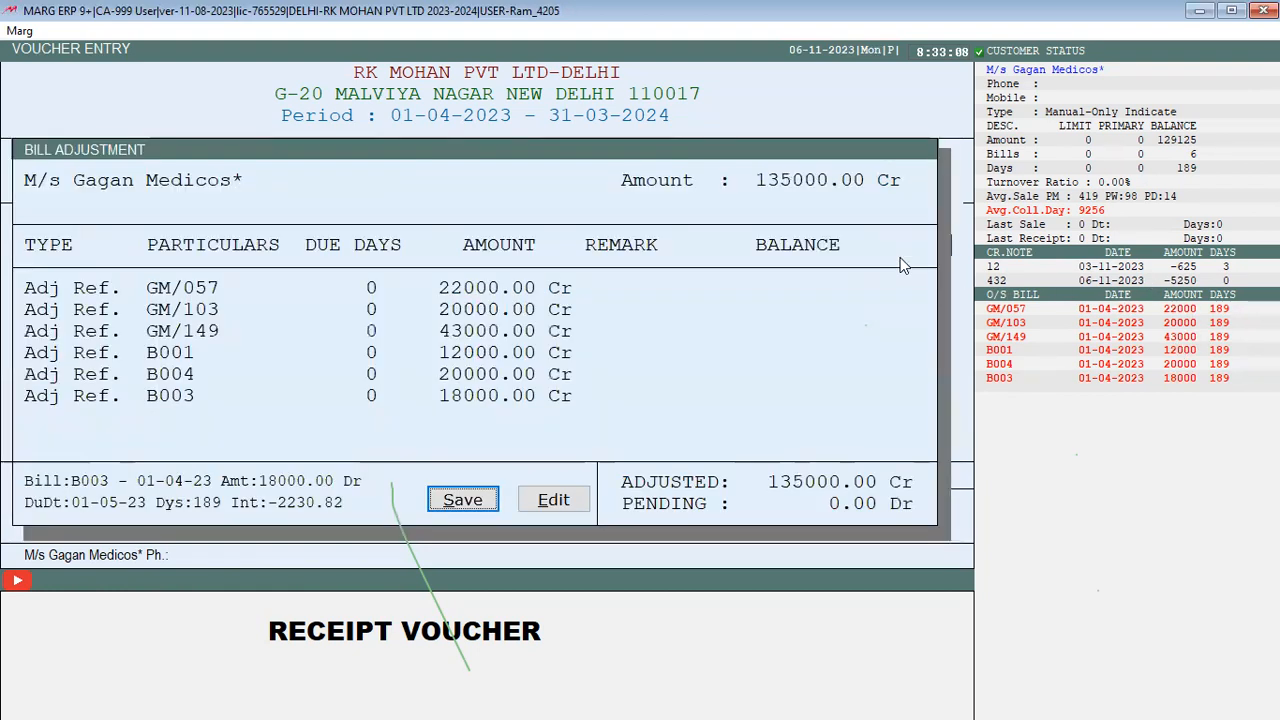
pyautogui.press('Return')
pyautogui.press('Escape')
pyautogui.press('Right')
pyautogui.press('Return')
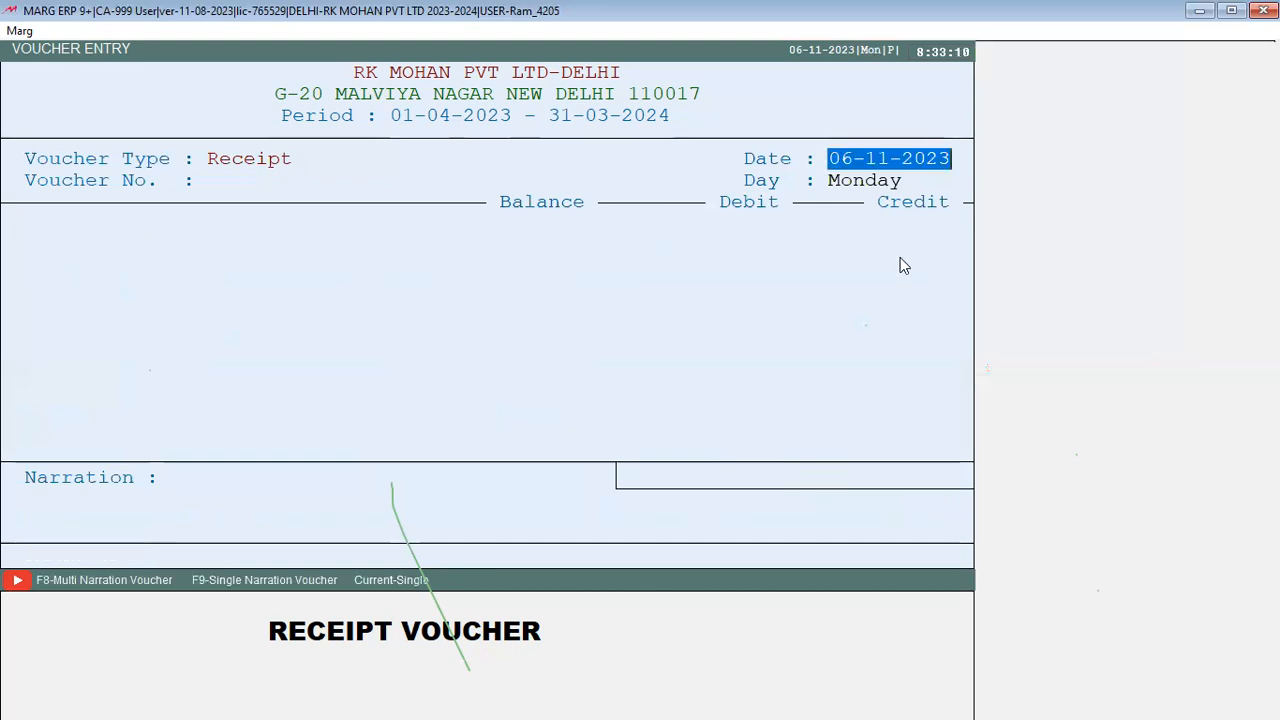
pyautogui.press('Escape')
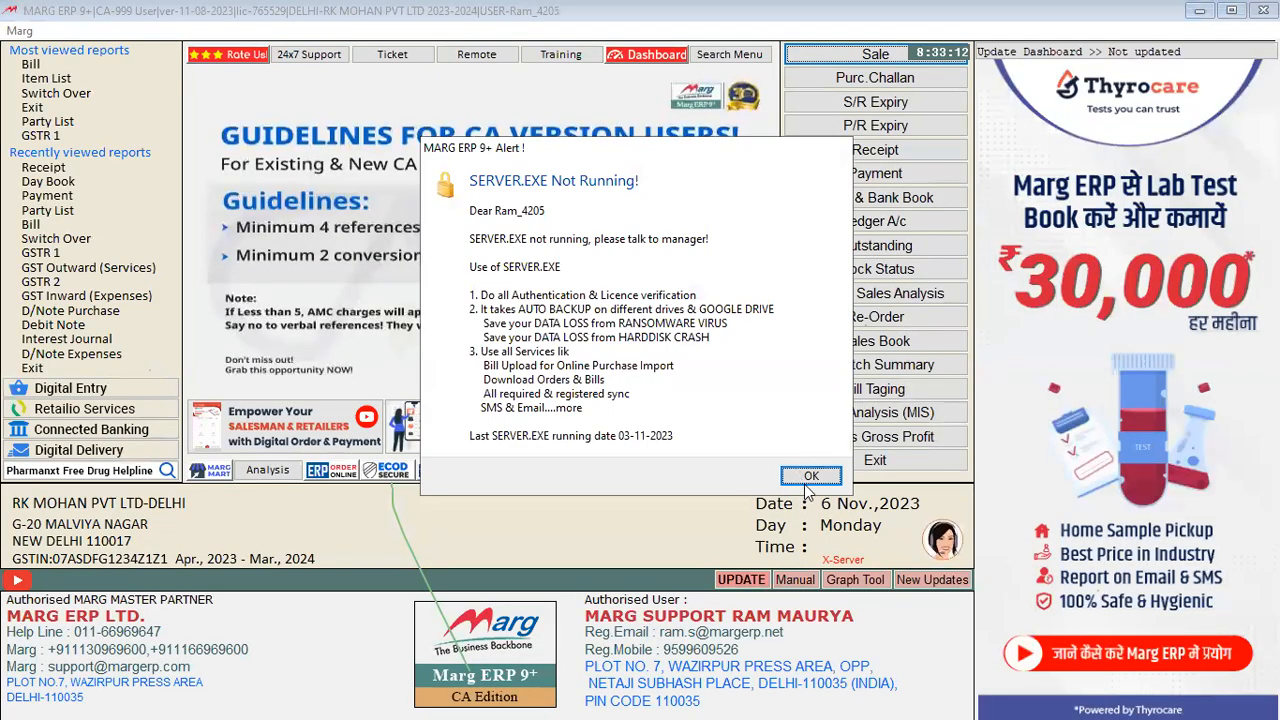
pyautogui.click(807, 482)
pyautogui.hotkey('alt', 'F2')
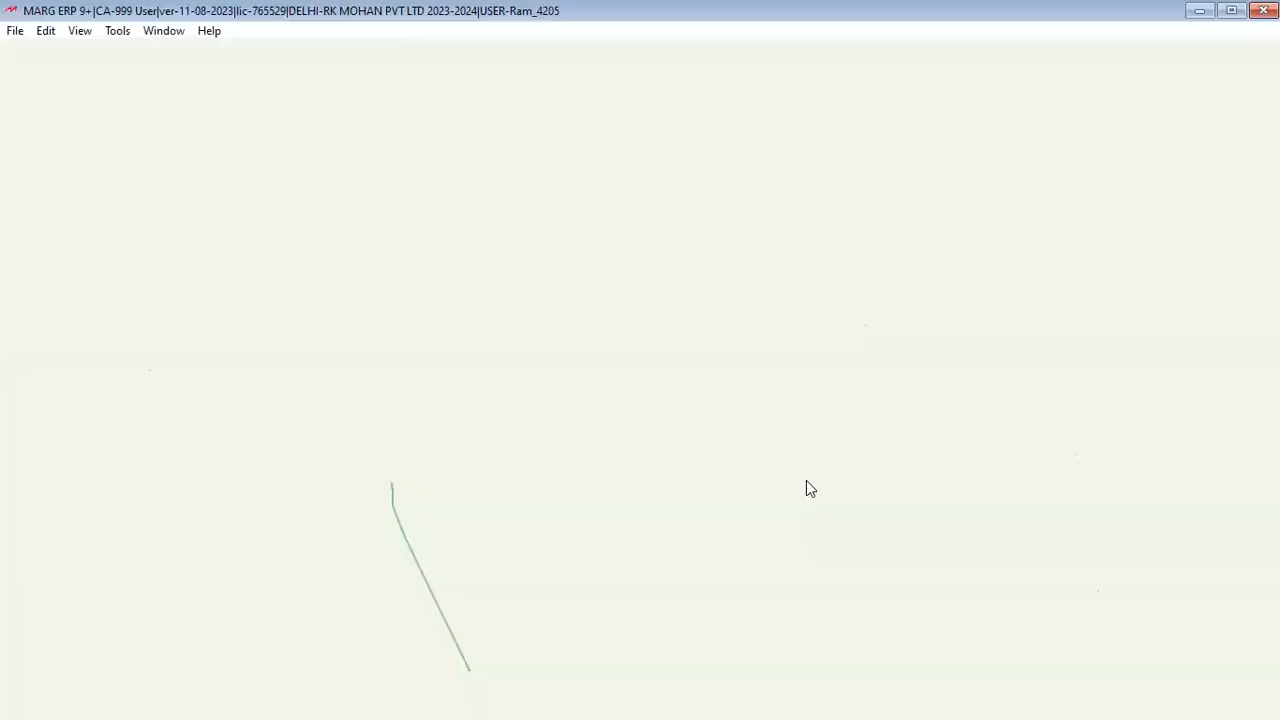
pyautogui.press('Return')
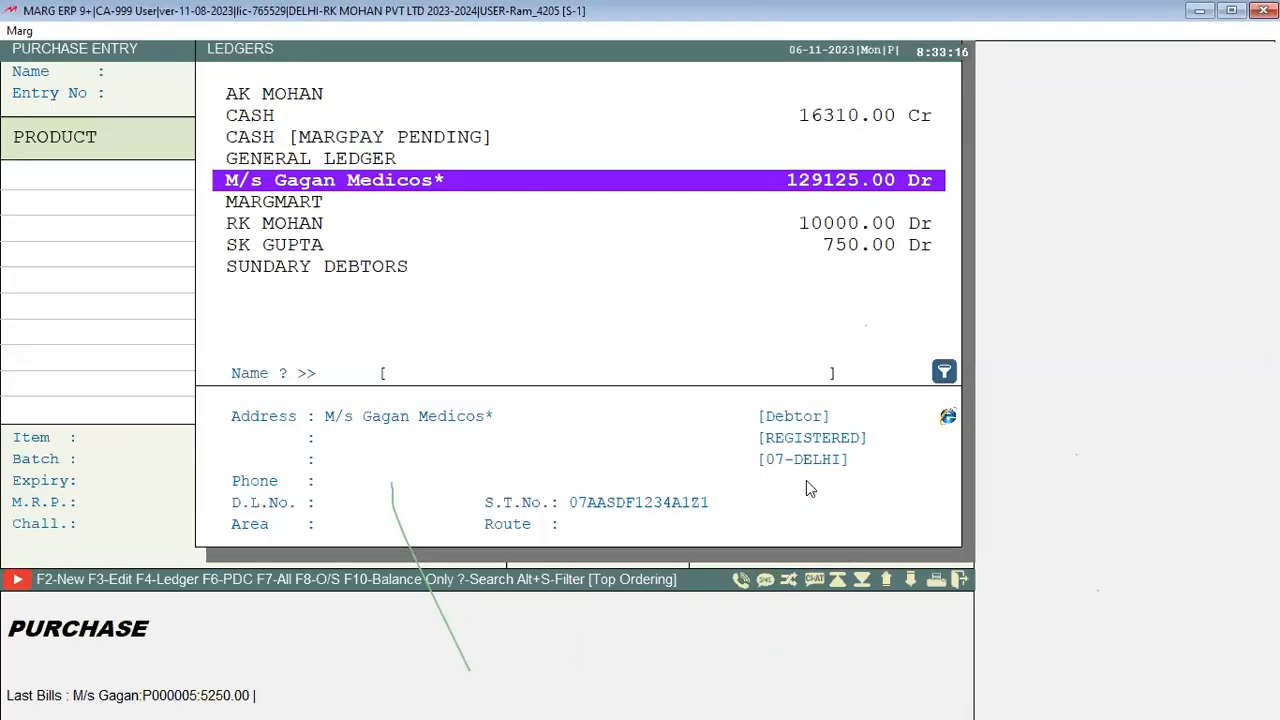
pyautogui.press('Escape')
pyautogui.press('Escape')
pyautogui.press('F5')
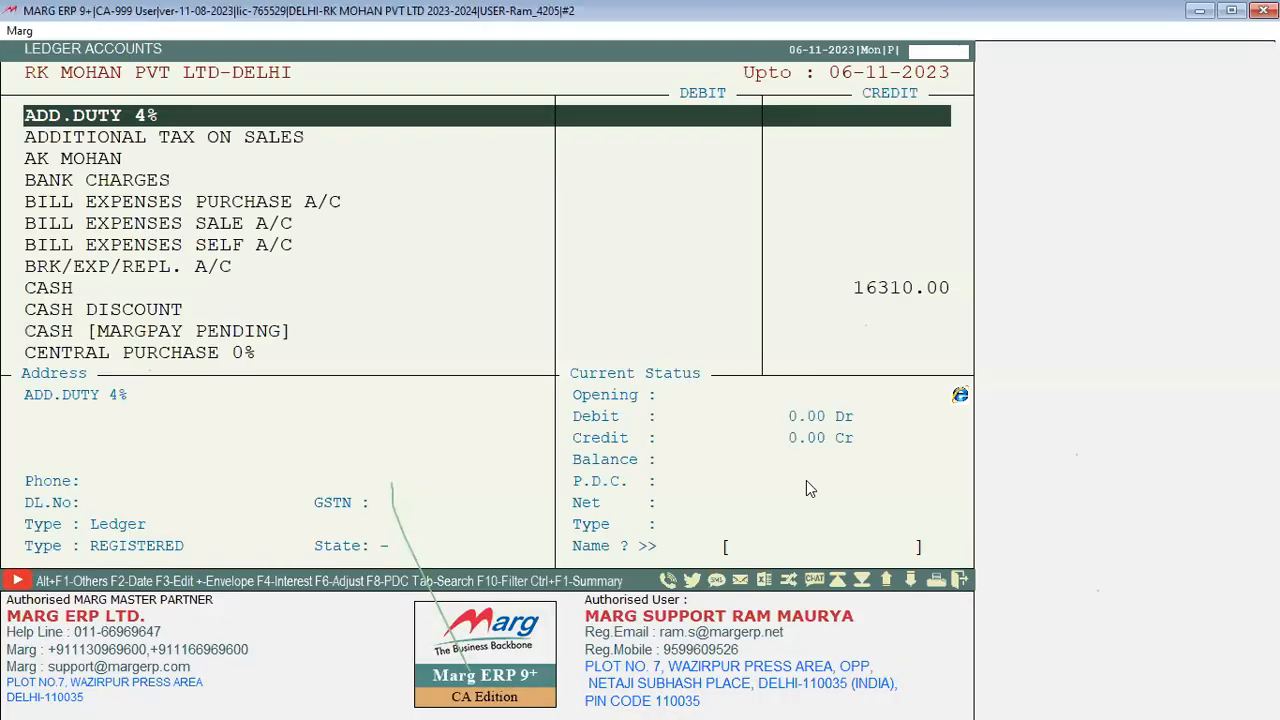
pyautogui.hotkey('alt', 'p')
pyautogui.press('Escape')
pyautogui.press('Escape')
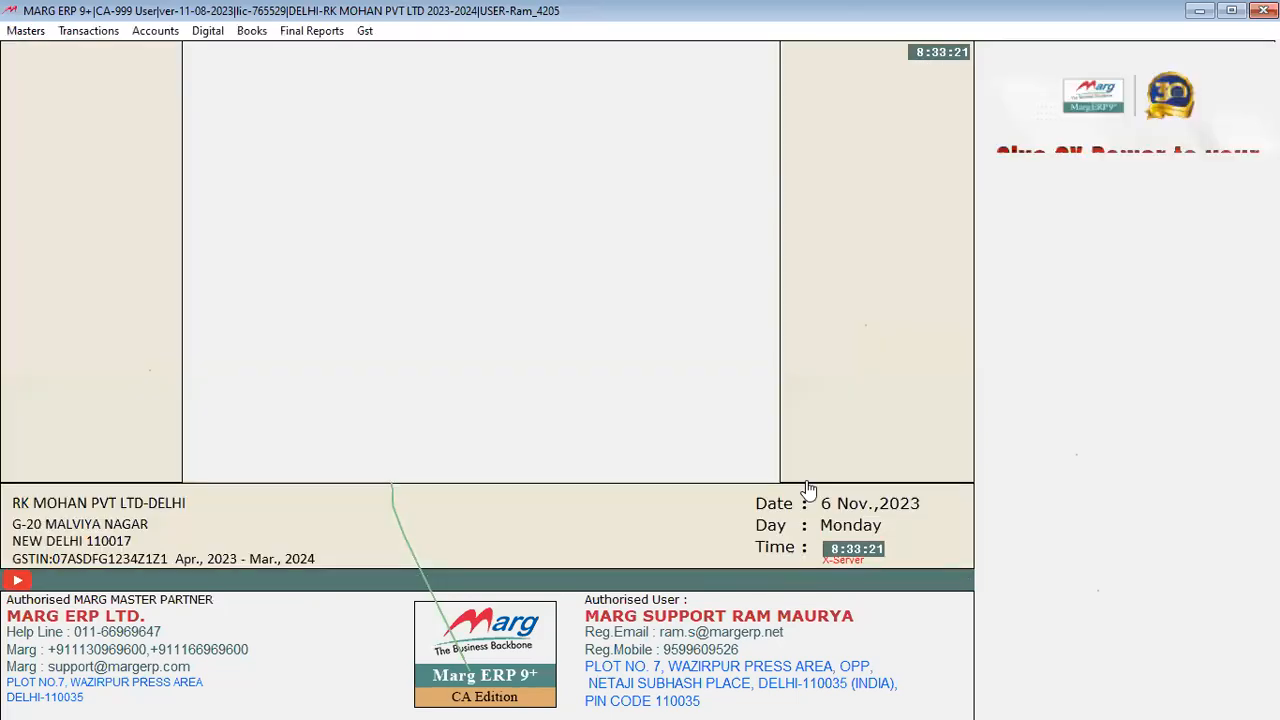
# Step: Find M/s Gagan Medicos among the ledger accounts and open its account statement up to 06-11-2023
pyautogui.press('F5')
pyautogui.press('pagedown')
pyautogui.write('ma')
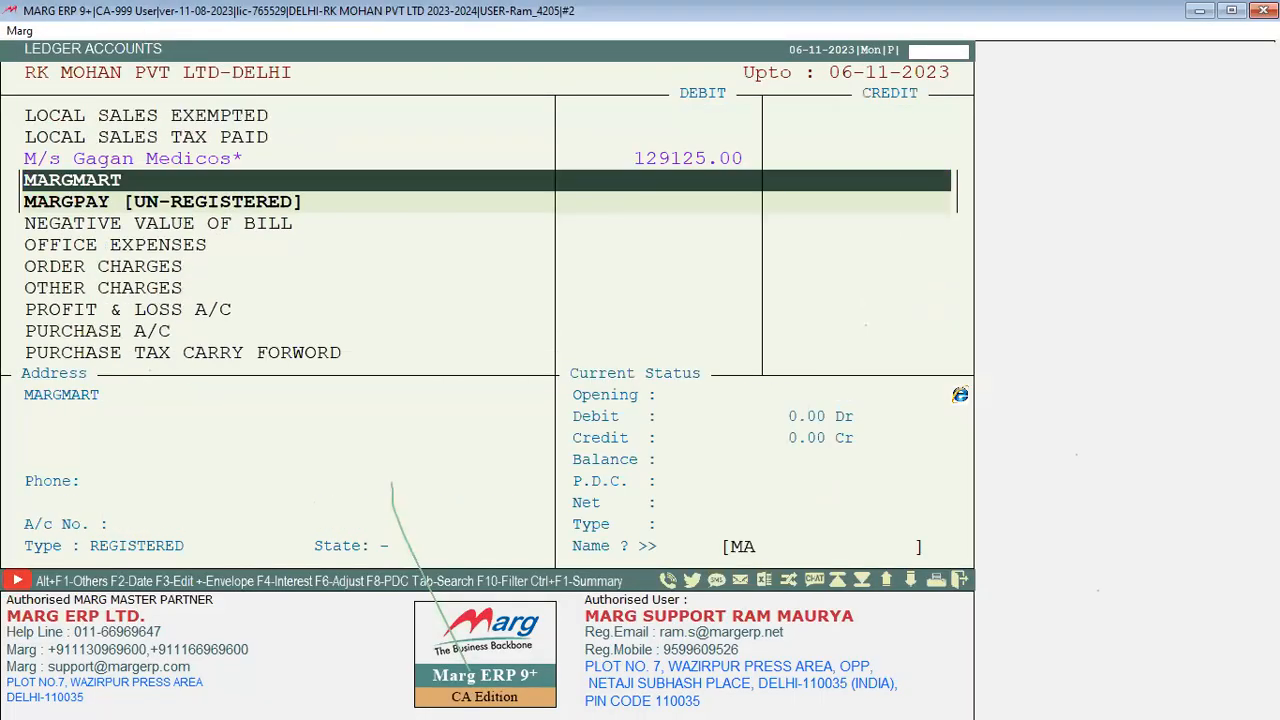
pyautogui.press('Up')
pyautogui.press('Return')
pyautogui.press('Return')
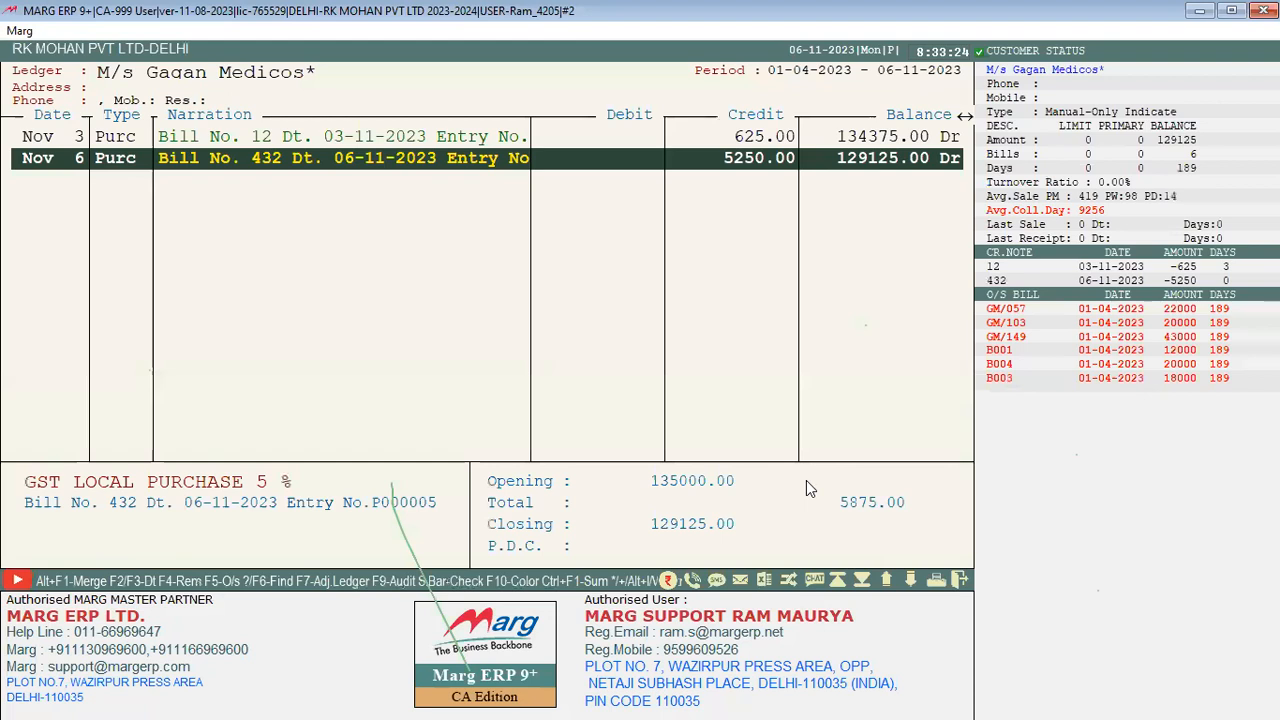
# Step: Delete the purchase entries for Bill No. 432 and Bill No. 12 from the M/s Gagan Medicos ledger and close it
pyautogui.press('Return')
pyautogui.press('Right')
pyautogui.press('Right')
pyautogui.press('Return')
pyautogui.press('Return')
pyautogui.press('Return')
pyautogui.press('Right')
pyautogui.press('Right')
pyautogui.press('Right')
pyautogui.press('Return')
pyautogui.press('Return')
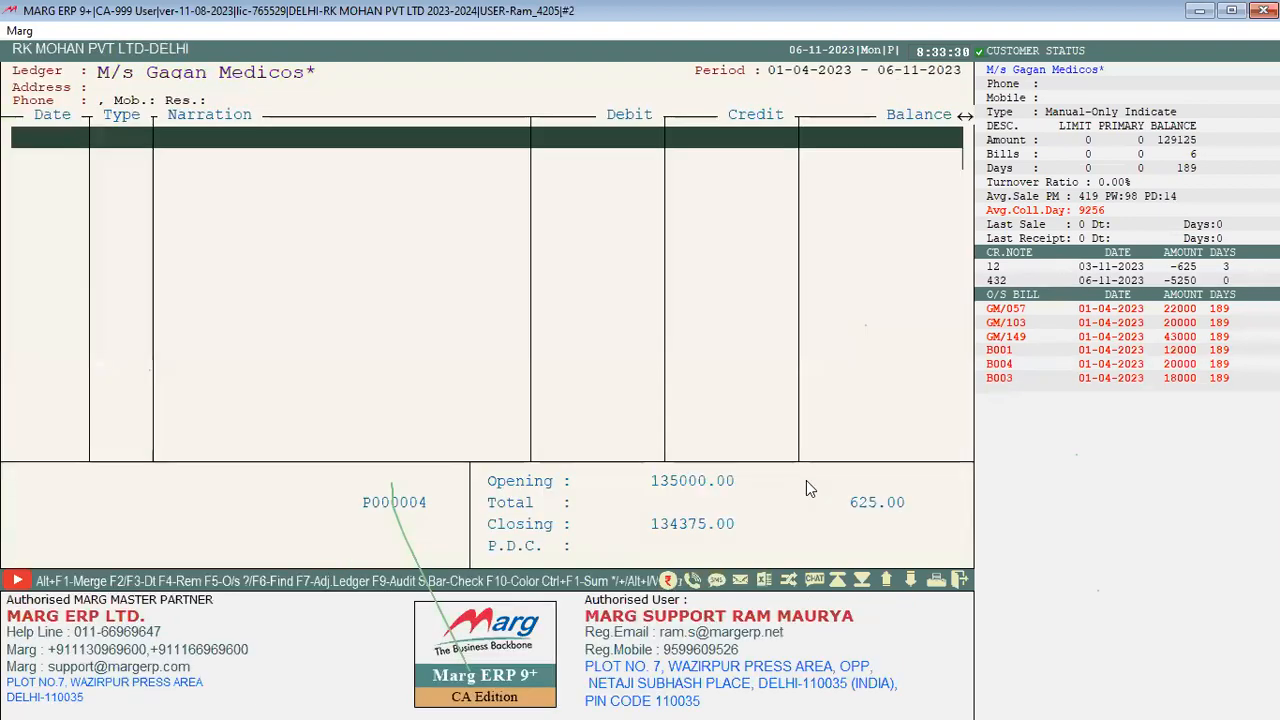
pyautogui.press('Escape')
pyautogui.press('Escape')
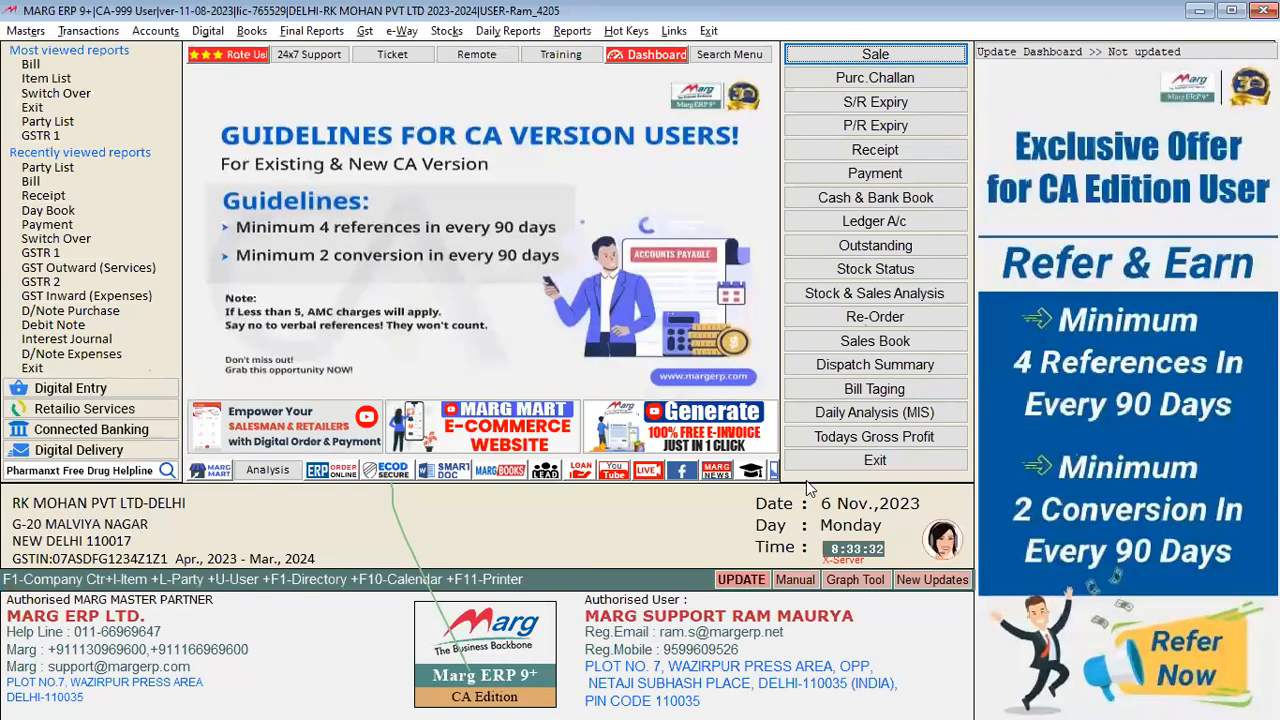
# Step: Create a receipt voucher dated 06-11-2023 crediting M/s Gagan Medicos with 135000.00
pyautogui.hotkey('alt', 'a')
pyautogui.press('Right')
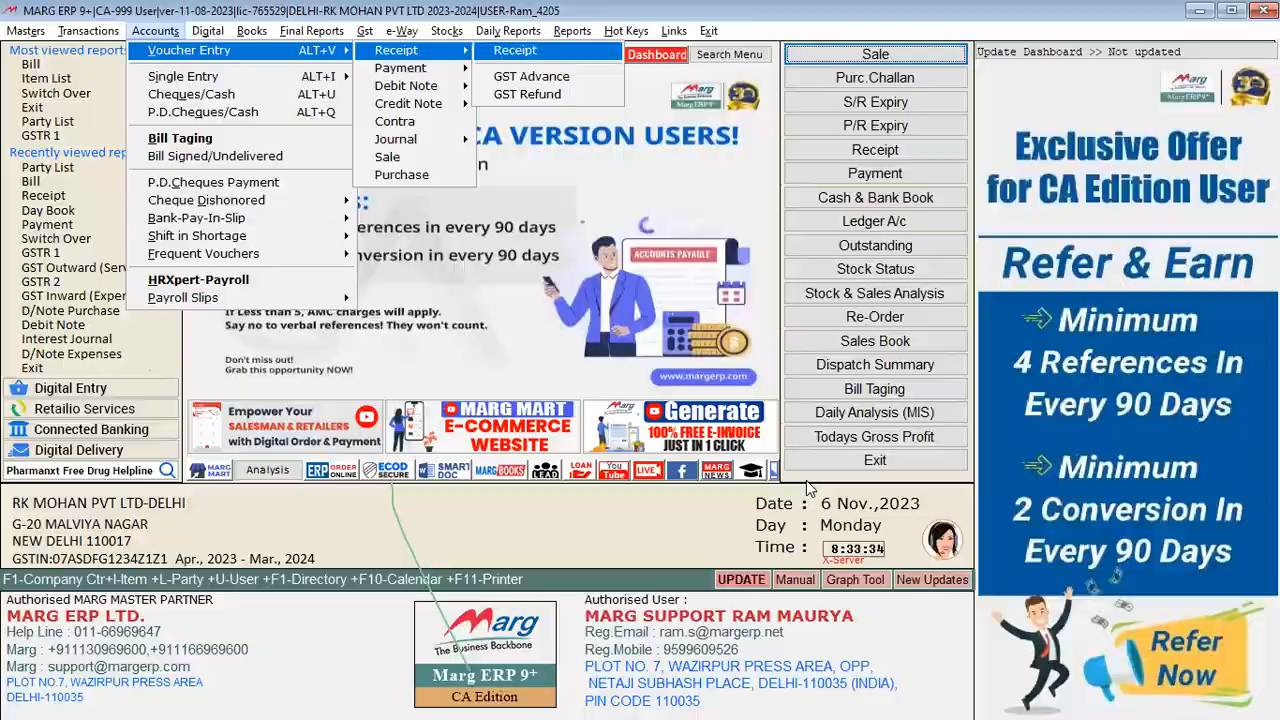
pyautogui.press('Return')
pyautogui.press('Return')
pyautogui.press('Return')
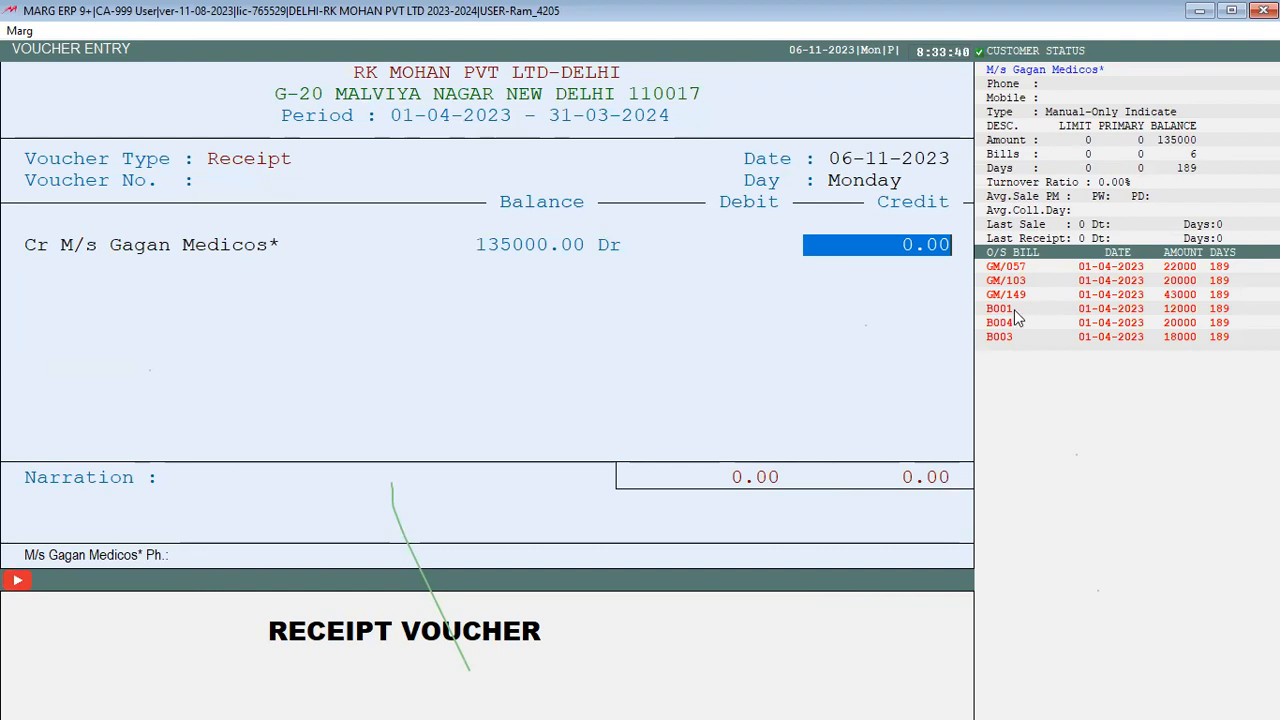
pyautogui.write('135000 .')
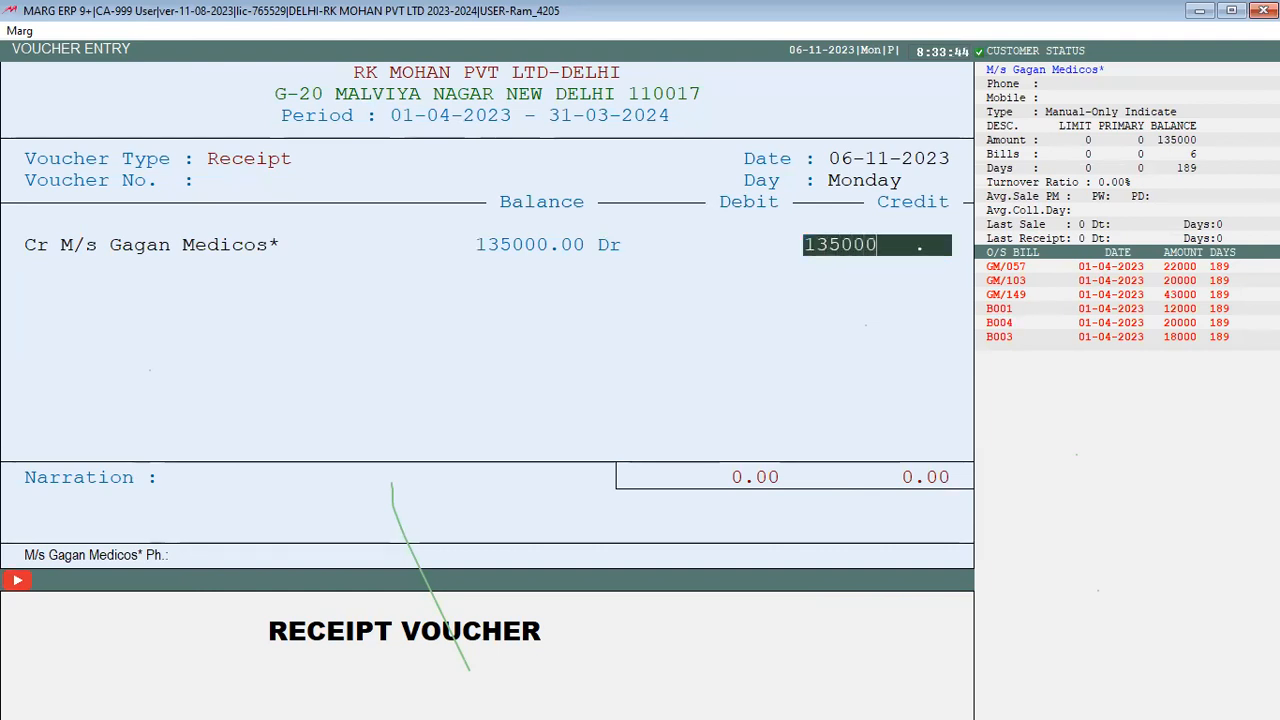
pyautogui.press('Return')
pyautogui.press('Return')
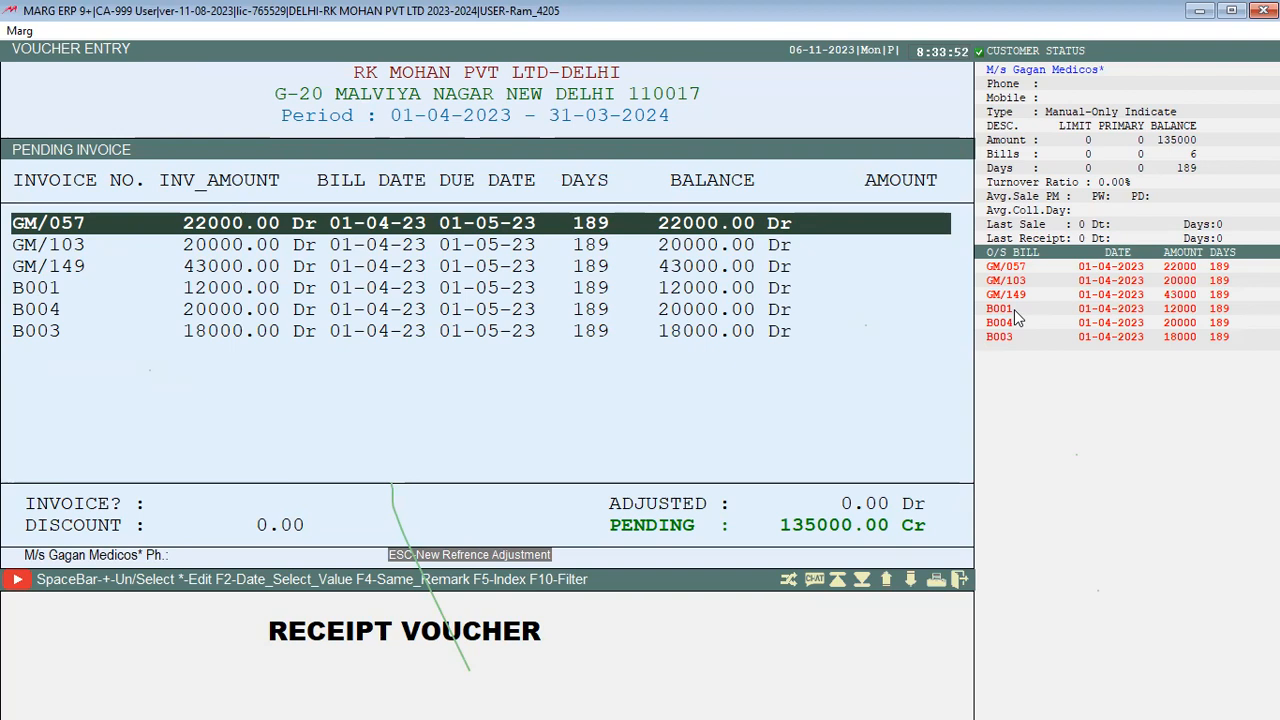
# Step: Adjust the receipt bill by bill against the pending invoices from GM/057 to B003 and accept the adjustment
pyautogui.press('End')
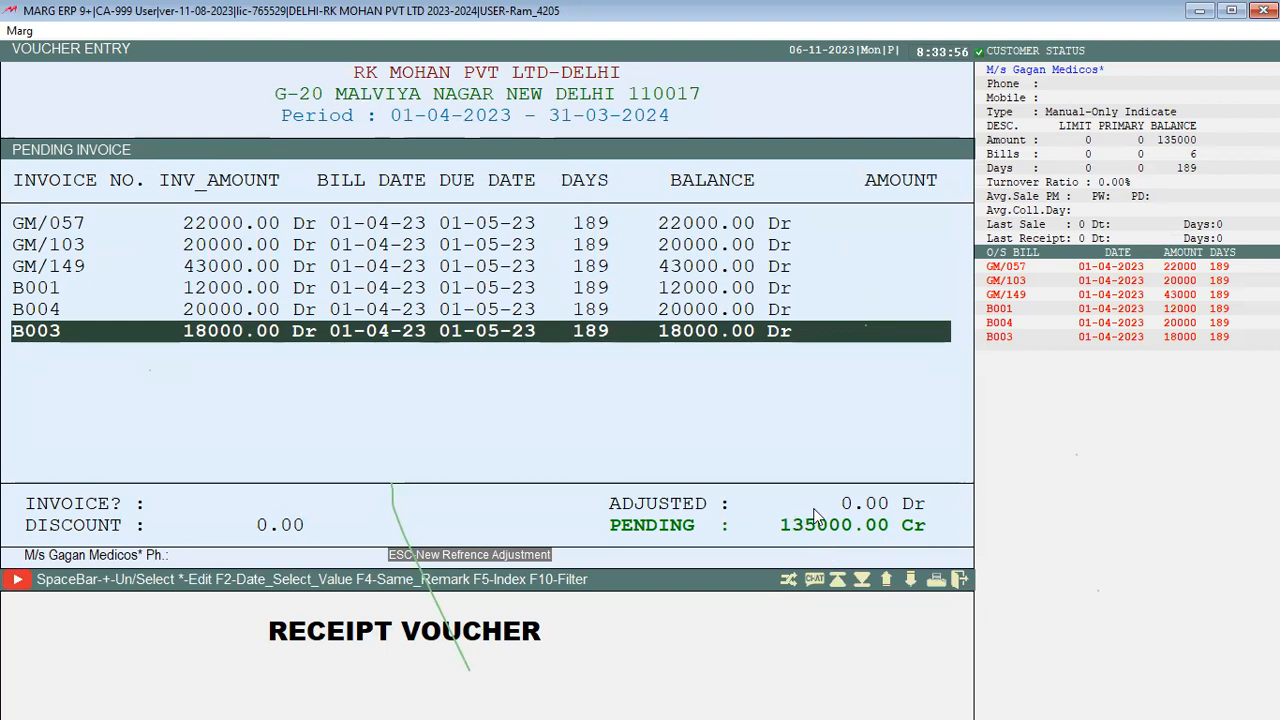
pyautogui.press('Up')
pyautogui.press('Up')
pyautogui.press('Up')
pyautogui.press('Up')
pyautogui.press('Up')
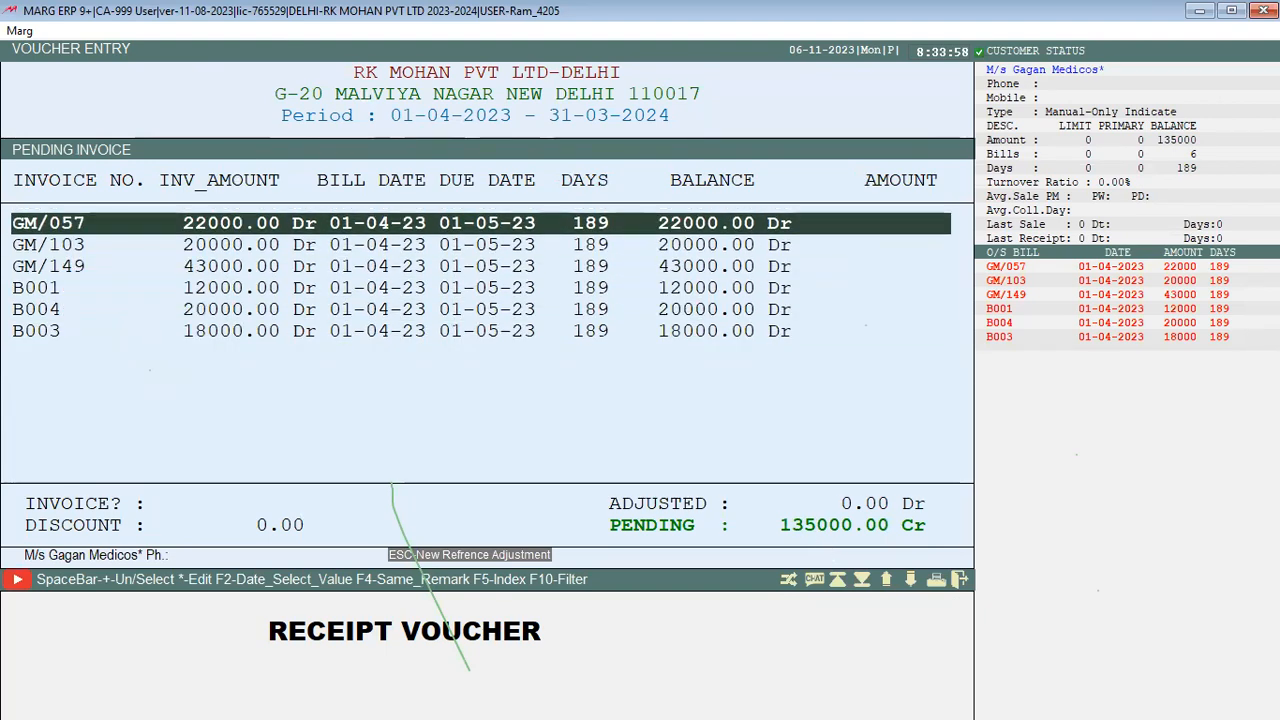
pyautogui.press('space')
pyautogui.press('Up')
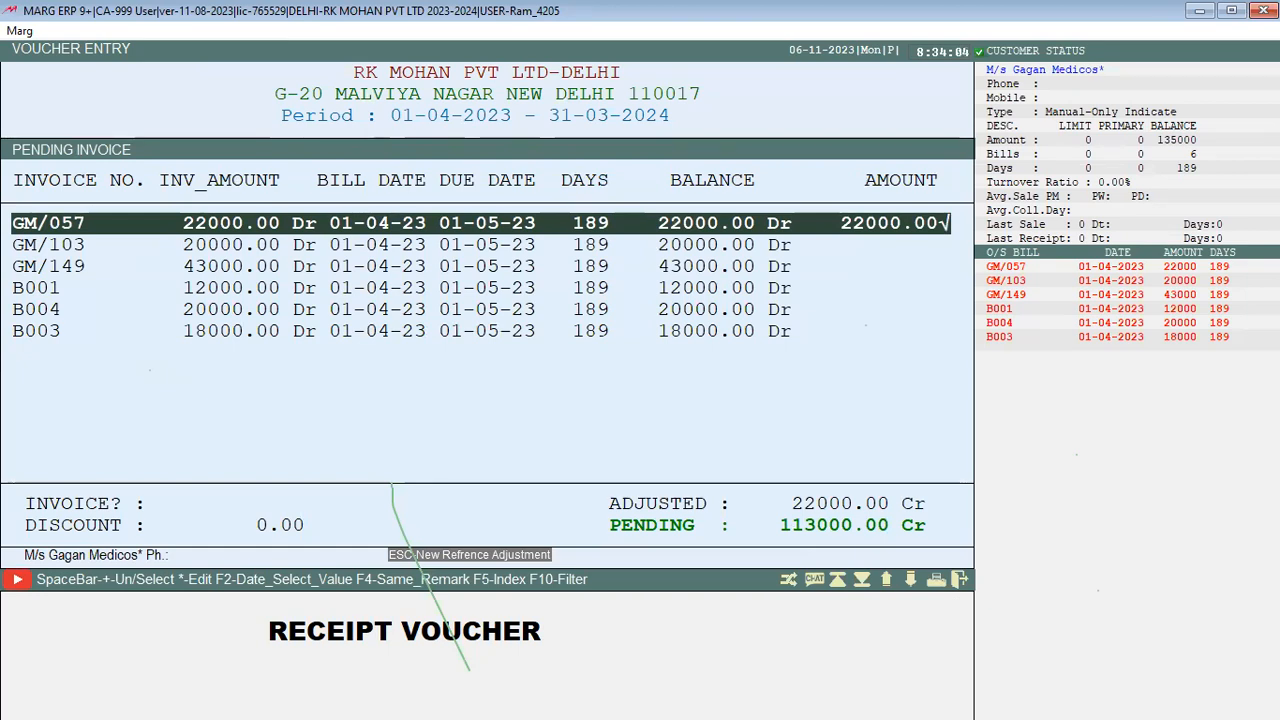
pyautogui.press('Down')
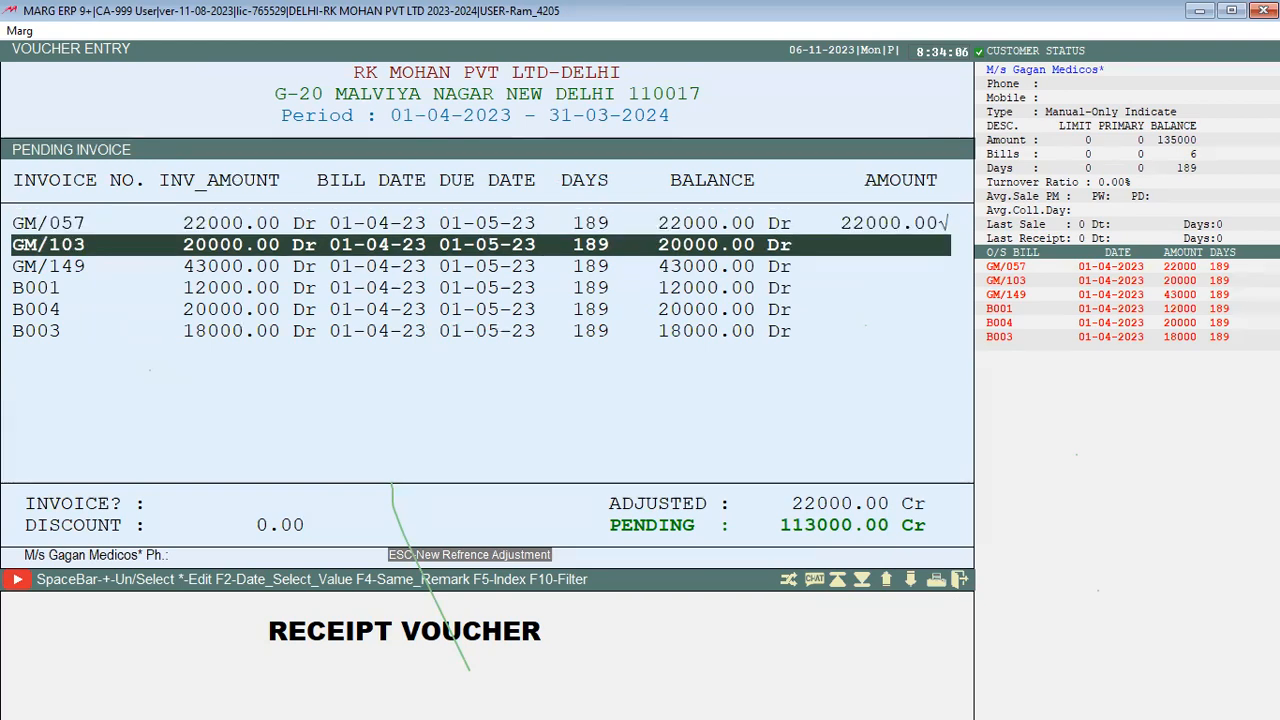
pyautogui.press('Up')
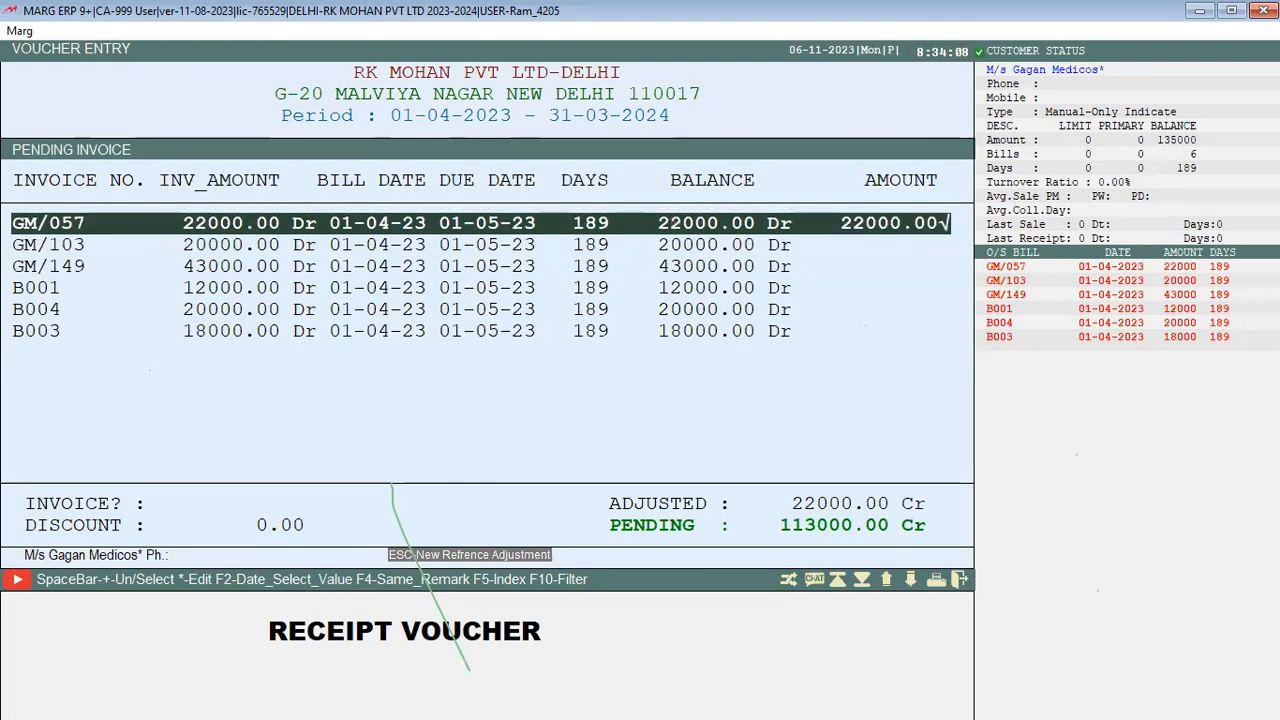
pyautogui.press('Down')
pyautogui.press('space')
pyautogui.press('space')
pyautogui.press('space')
pyautogui.press('space')
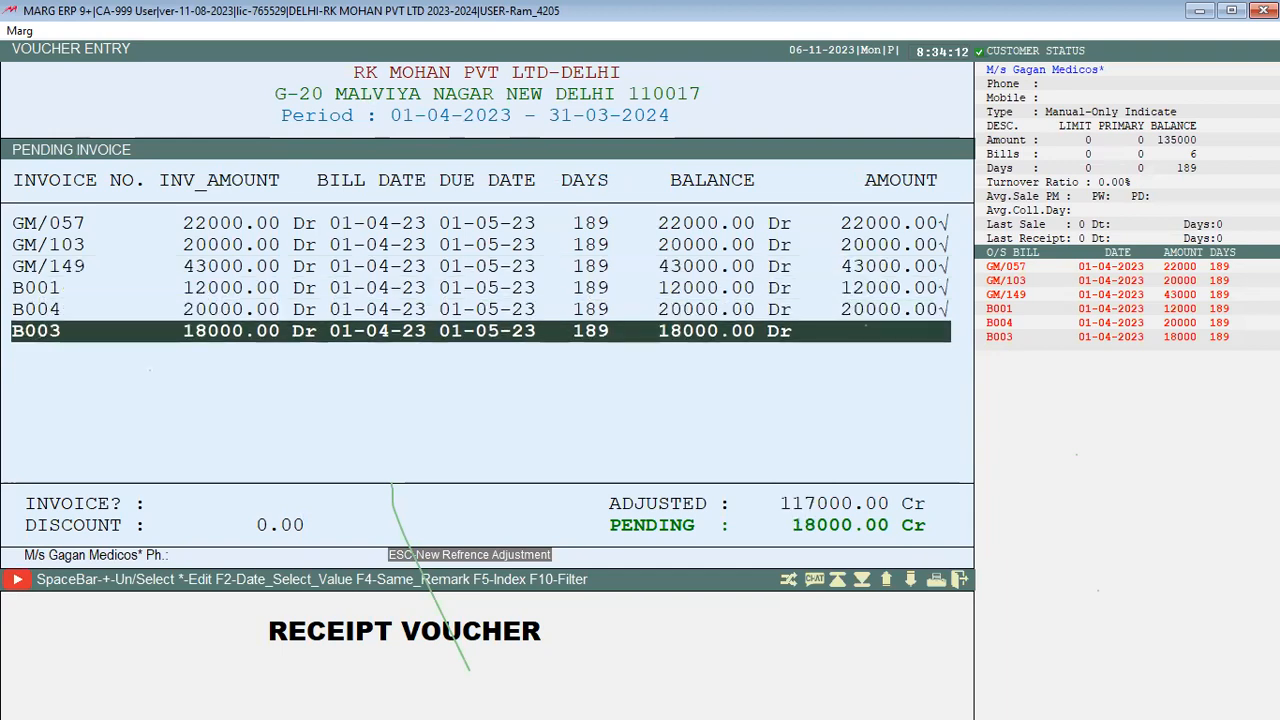
pyautogui.press('Escape')
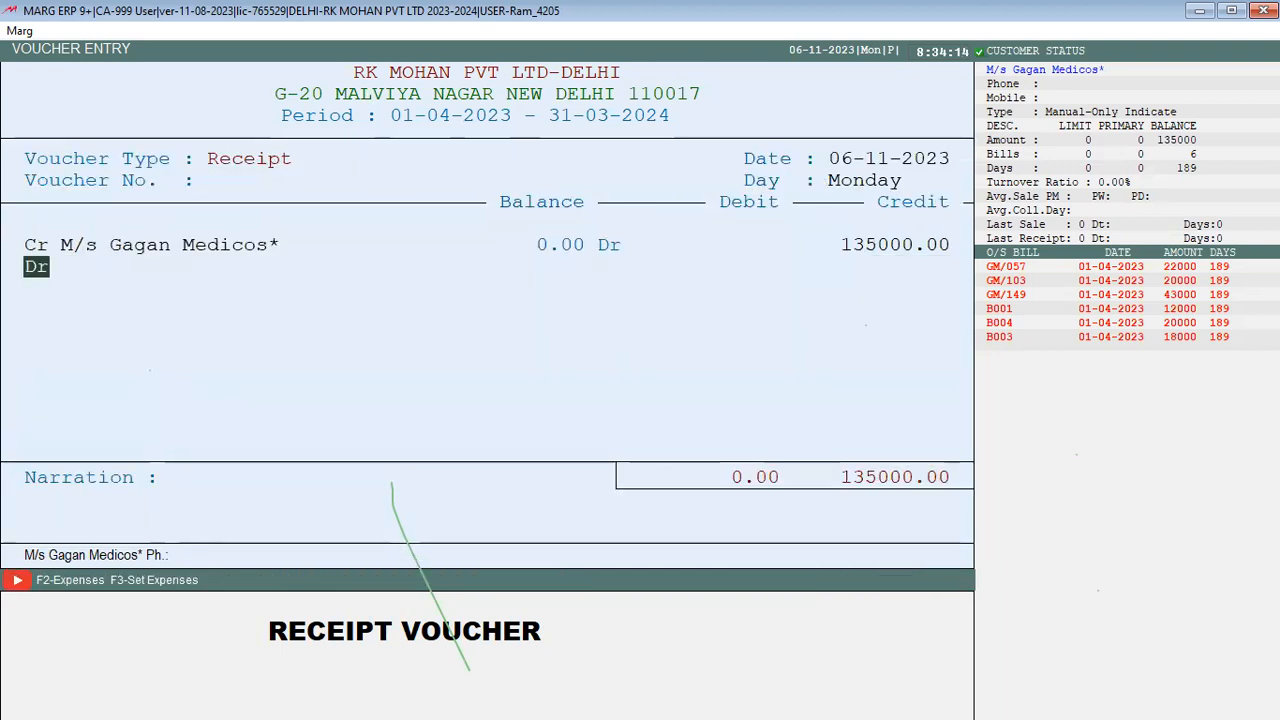
# Step: Start a new bank/cash ledger for the voucher's debit side under the BANK ACCOUNTS group
pyautogui.press('Return')
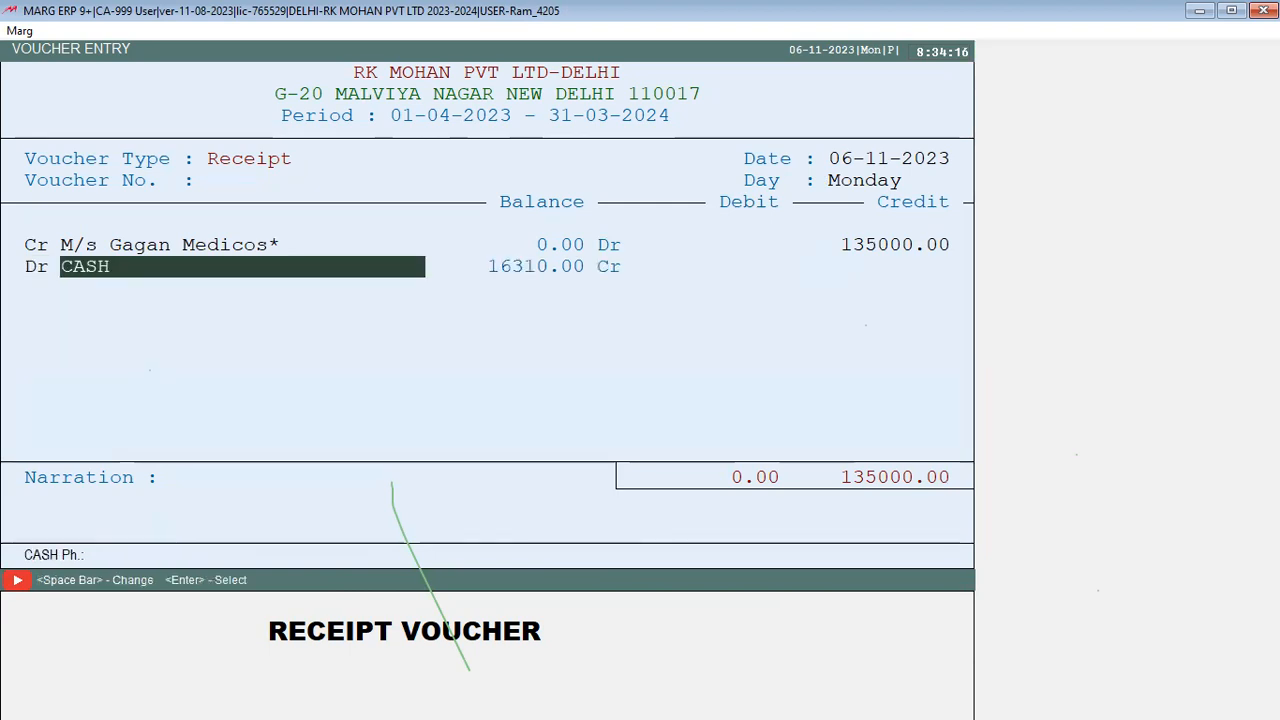
pyautogui.press('space')
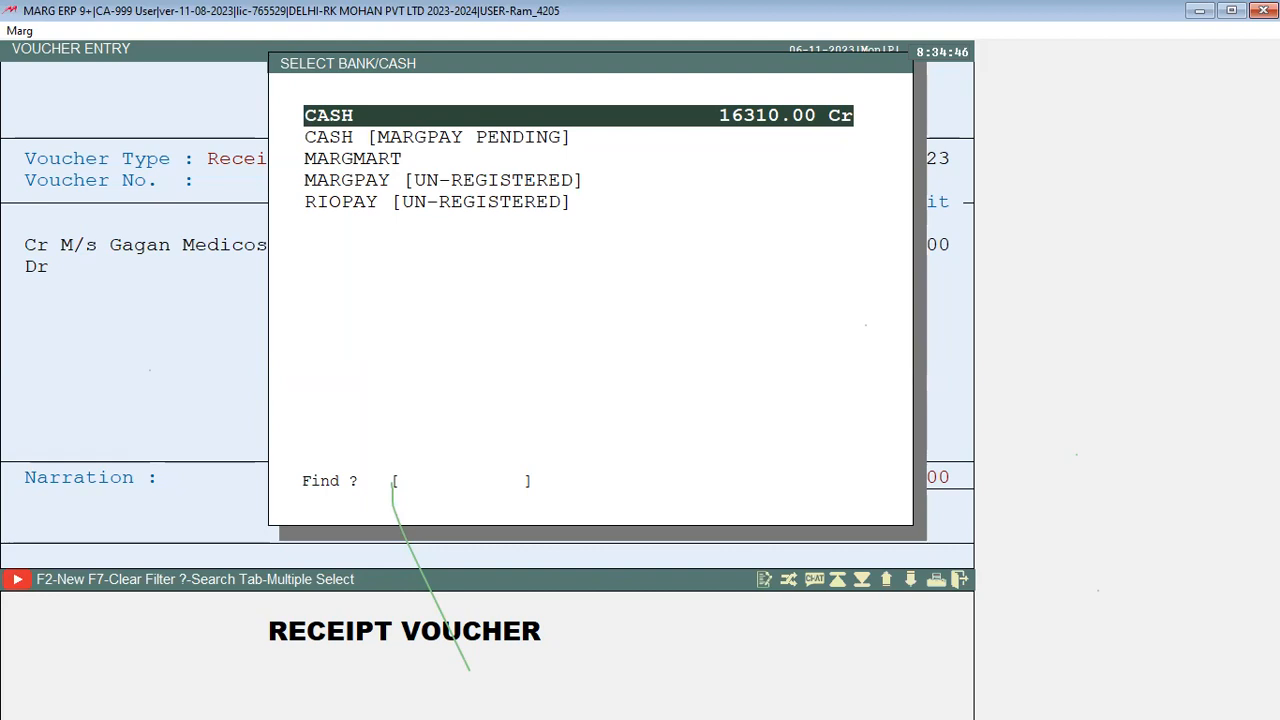
pyautogui.press('F2')
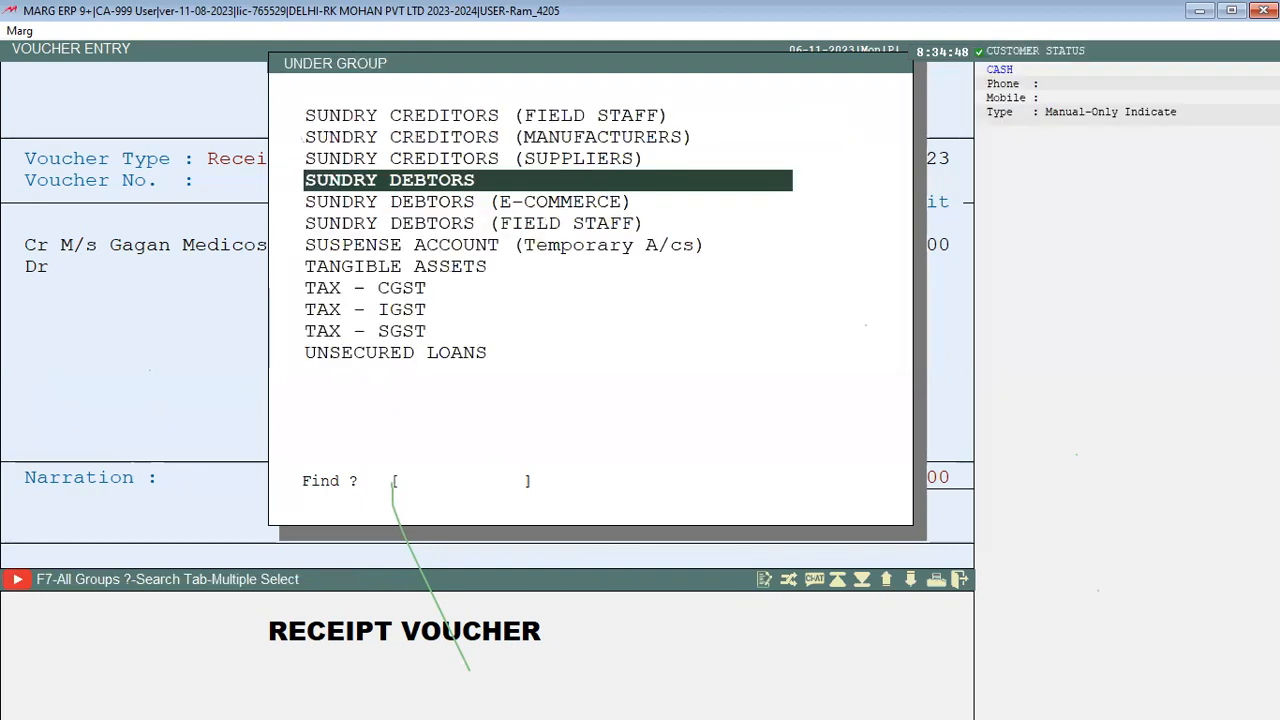
pyautogui.press('Up')
pyautogui.press('Up')
pyautogui.press('Up')
pyautogui.press('Up')
pyautogui.press('Up')
pyautogui.press('Up')
pyautogui.press('Up')
pyautogui.press('Up')
pyautogui.press('Up')
pyautogui.press('Up')
pyautogui.press('Up')
pyautogui.press('Up')
pyautogui.press('Up')
pyautogui.press('Up')
pyautogui.press('Up')
pyautogui.press('Up')
pyautogui.press('Up')
pyautogui.press('Up')
pyautogui.press('Up')
pyautogui.press('Up')
pyautogui.press('Up')
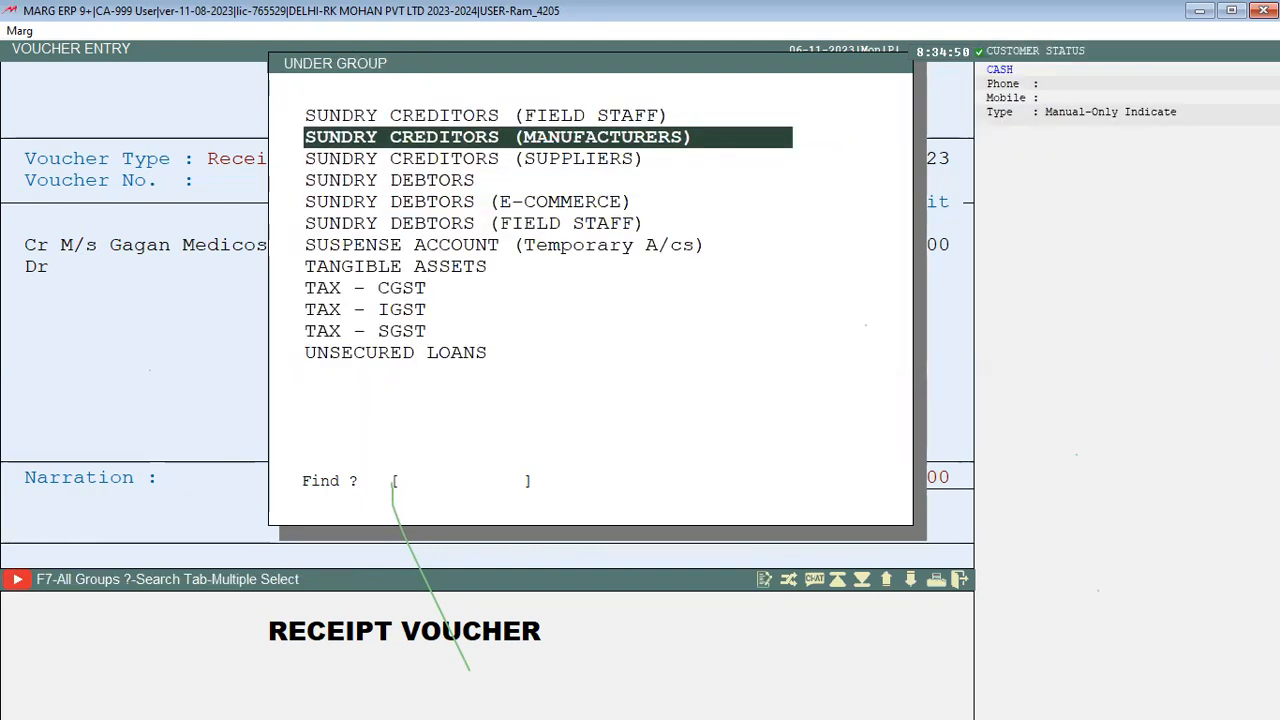
pyautogui.press('Up')
pyautogui.press('Up')
pyautogui.press('Up')
pyautogui.press('Up')
pyautogui.press('Up')
pyautogui.press('Up')
pyautogui.press('Up')
pyautogui.press('Up')
pyautogui.press('Up')
pyautogui.press('Up')
pyautogui.press('Up')
pyautogui.press('Up')
pyautogui.press('Up')
pyautogui.press('Up')
pyautogui.press('Up')
pyautogui.press('Up')
pyautogui.press('Up')
pyautogui.press('Up')
pyautogui.press('Up')
pyautogui.press('Up')
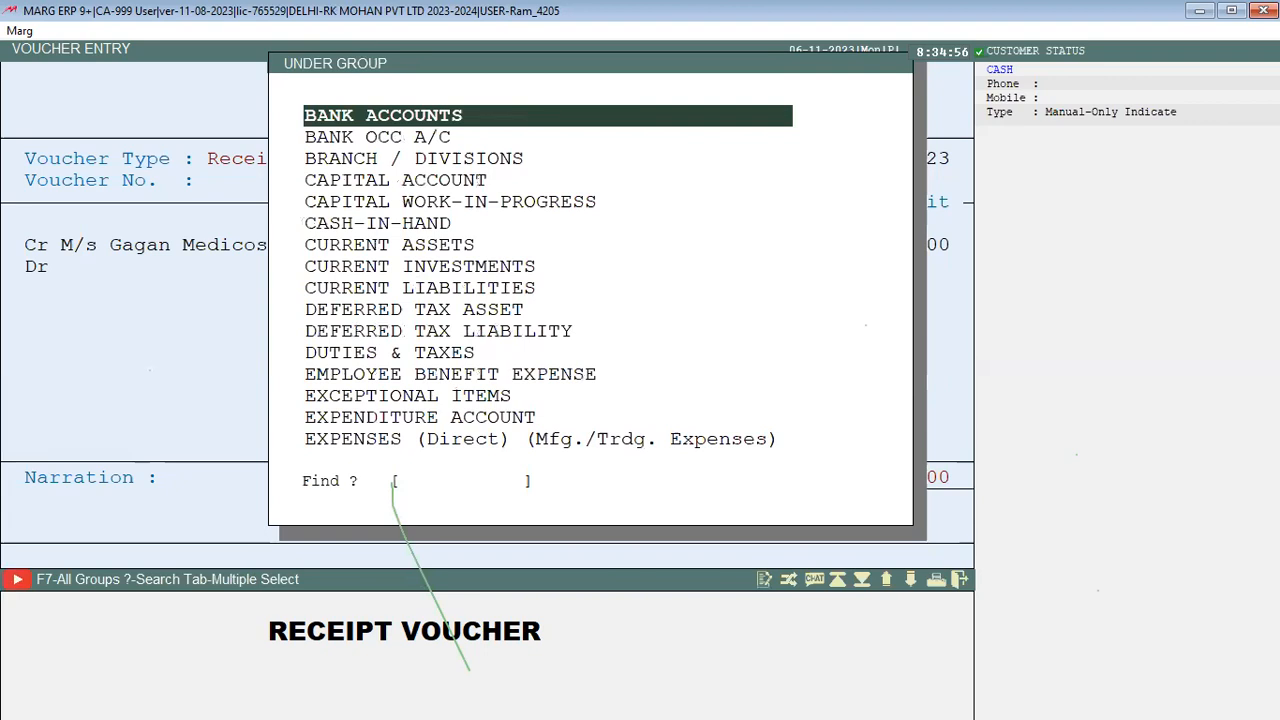
pyautogui.press('Return')
# Step: Name the new bank ledger SBI A/C and save it with the default details
pyautogui.write('SBI A/')
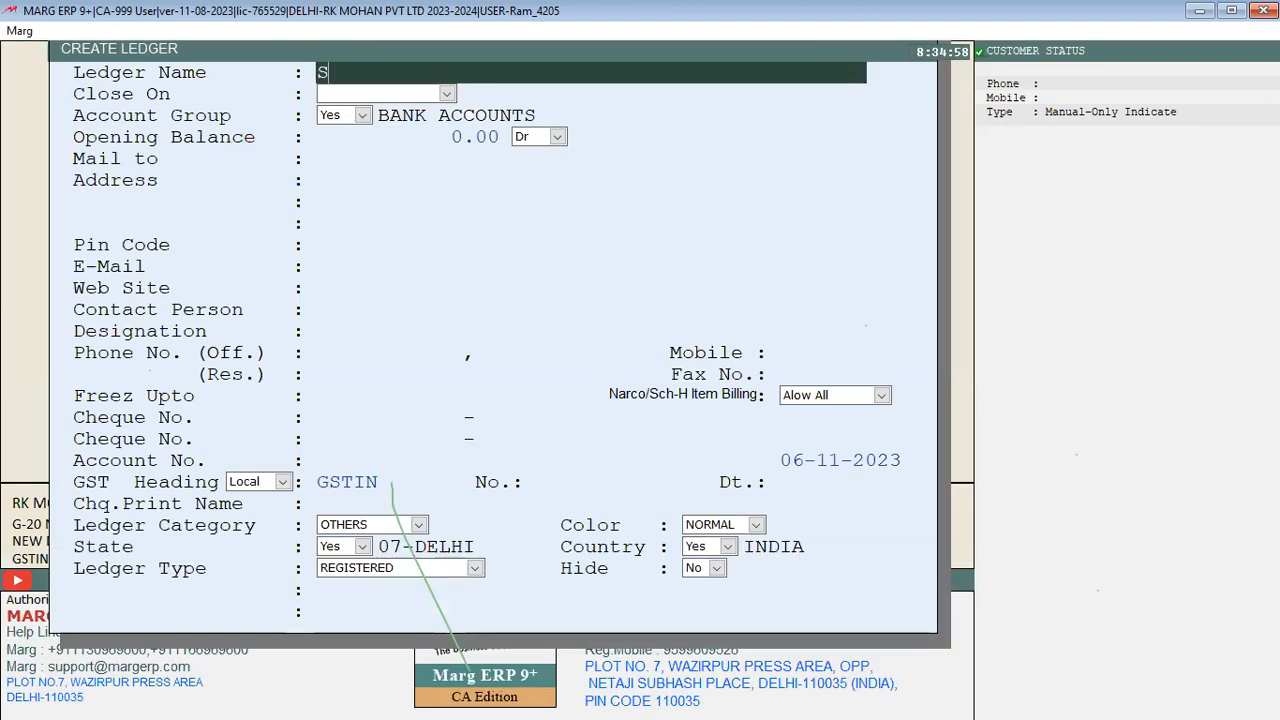
pyautogui.write('C')
pyautogui.press('Return')
pyautogui.press('Return')
pyautogui.press('Return')
pyautogui.press('Return')
pyautogui.press('Return')
pyautogui.press('Return')
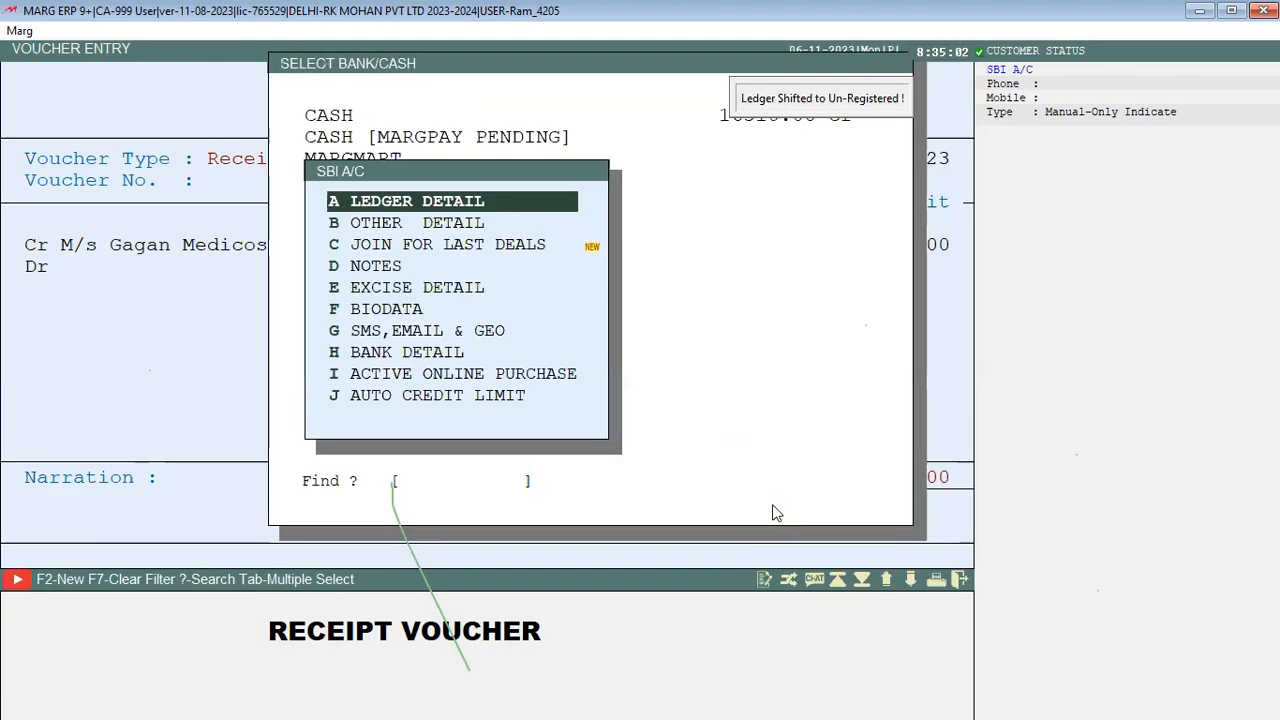
# Step: Close the SBI A/C ledger options, pick SBI A/C as the voucher's debit ledger and accept the 135000.00 debit amount
pyautogui.press('Escape')
pyautogui.press('Down')
pyautogui.press('Down')
pyautogui.press('Down')
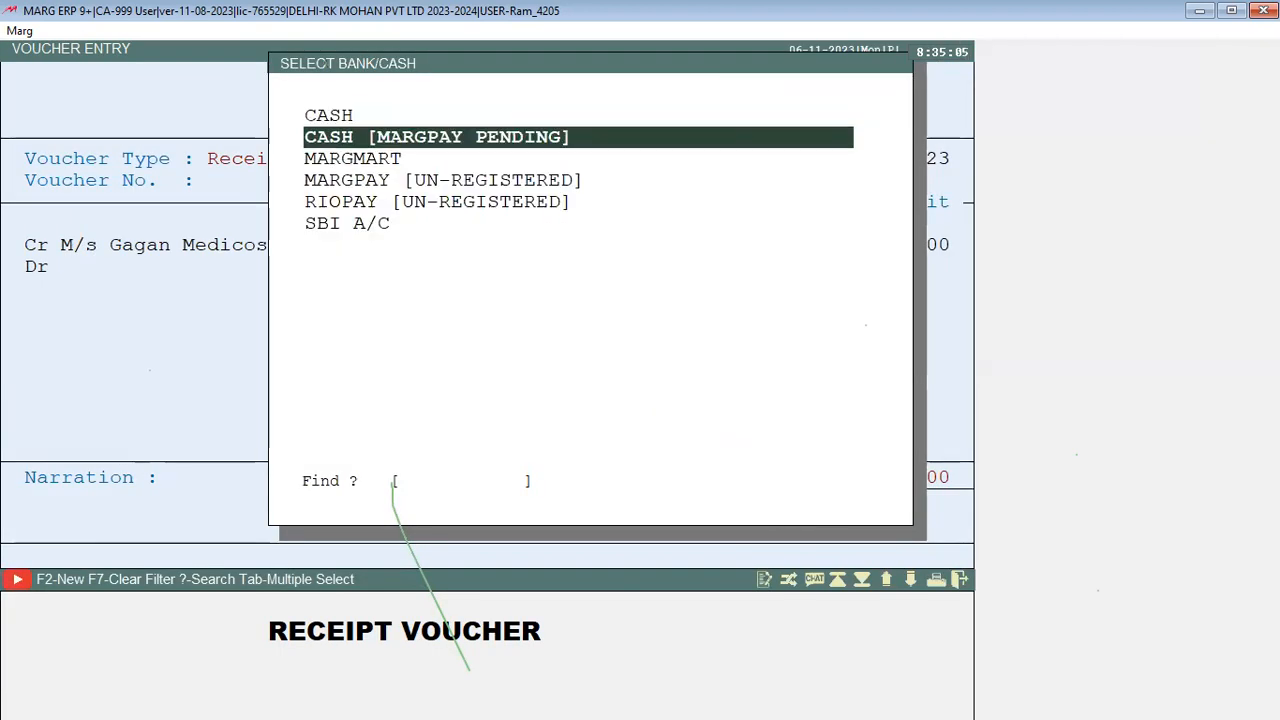
pyautogui.press('Up')
pyautogui.press('Up')
pyautogui.press('Up')
pyautogui.press('Down')
pyautogui.press('Down')
pyautogui.press('Down')
pyautogui.press('Down')
pyautogui.press('Down')
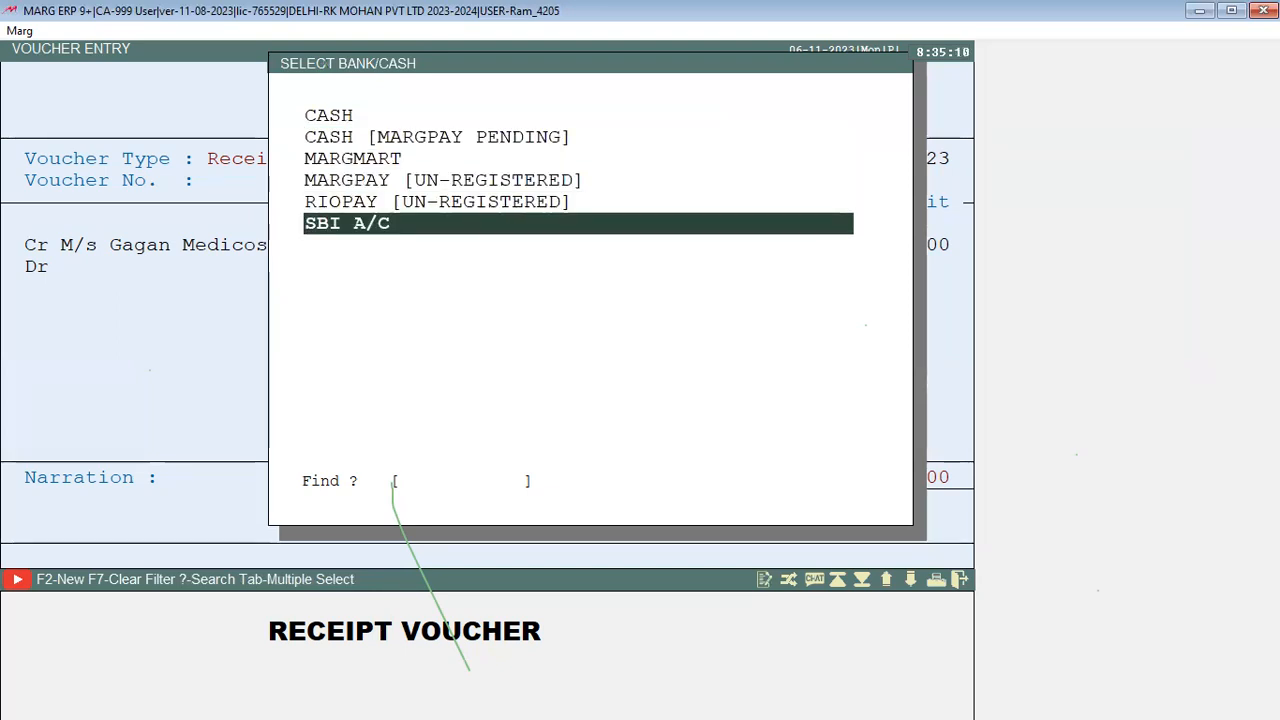
pyautogui.press('Up')
pyautogui.press('Up')
pyautogui.press('Up')
pyautogui.press('Up')
pyautogui.press('Up')
pyautogui.press('Down')
pyautogui.press('Down')
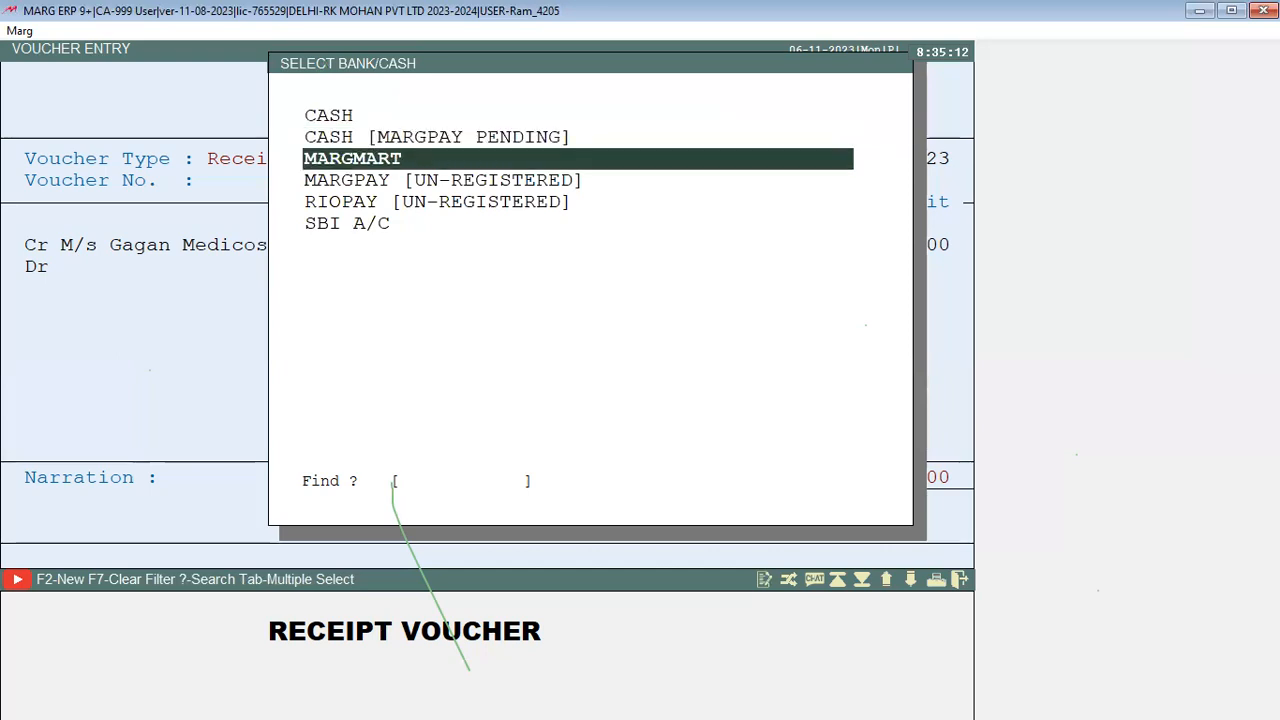
pyautogui.press('Down')
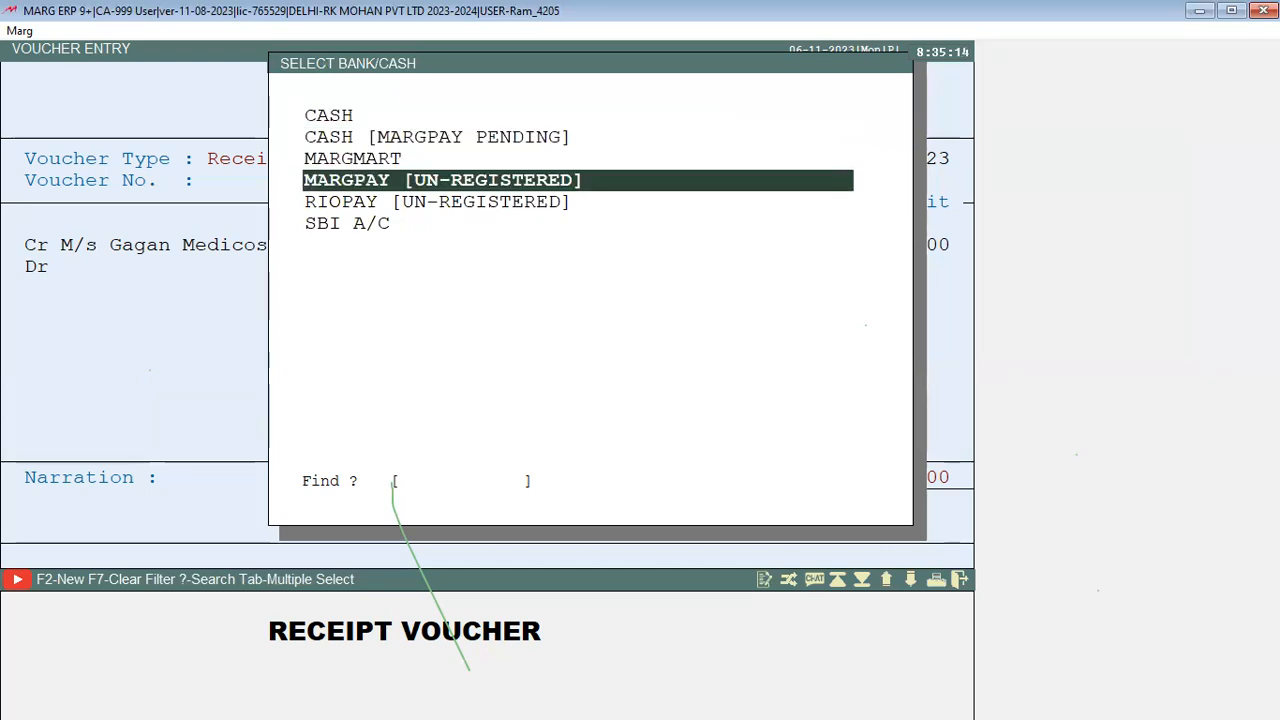
pyautogui.press('Up')
pyautogui.press('Down')
pyautogui.press('Down')
pyautogui.press('Down')
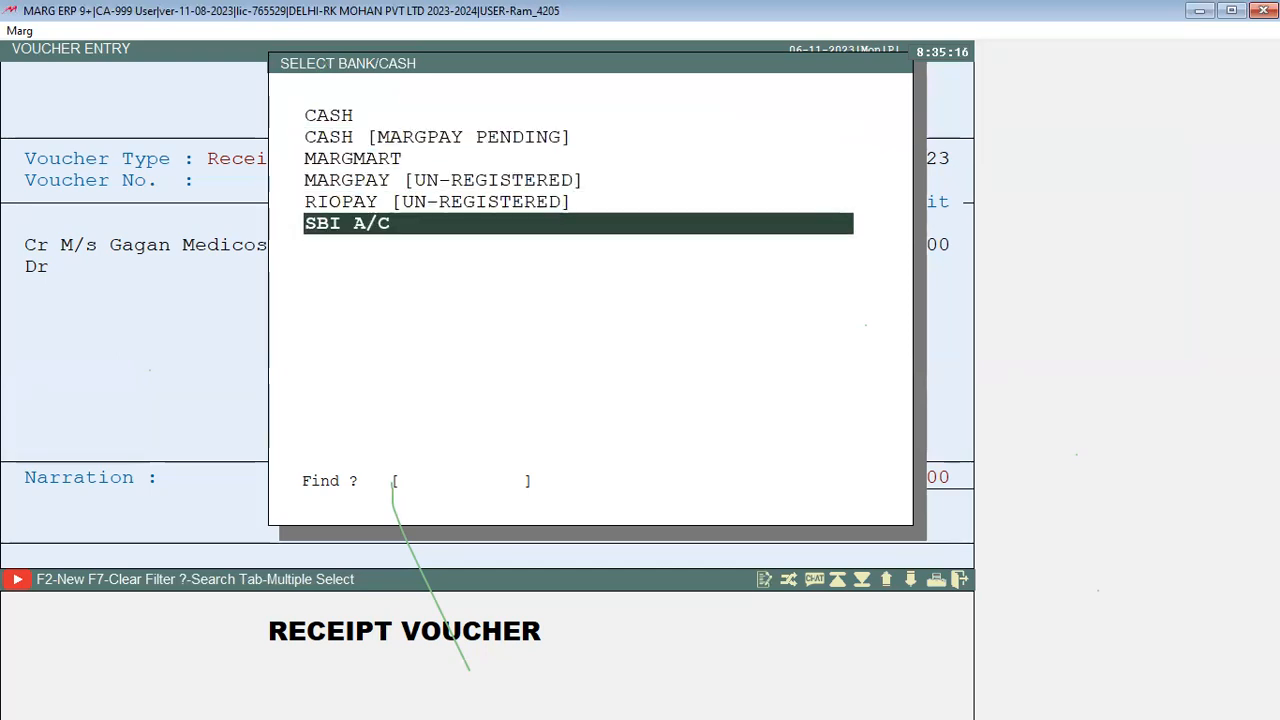
pyautogui.press('Return')
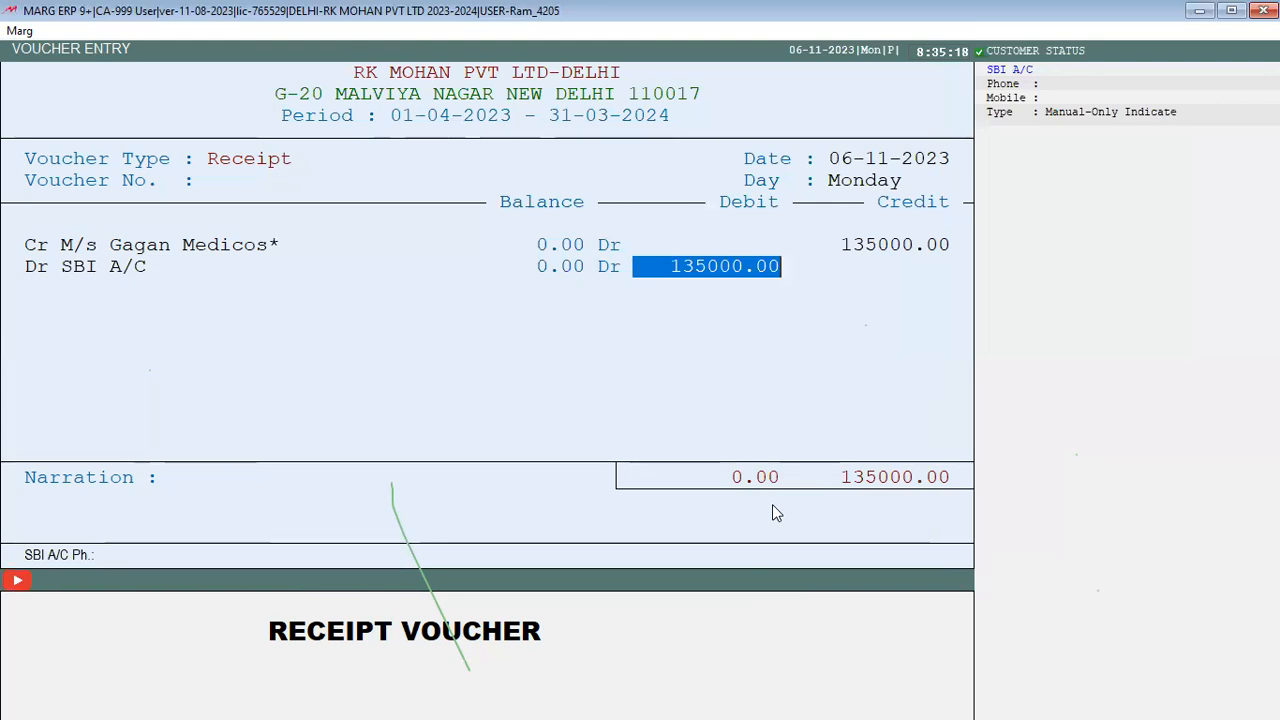
pyautogui.press('Return')
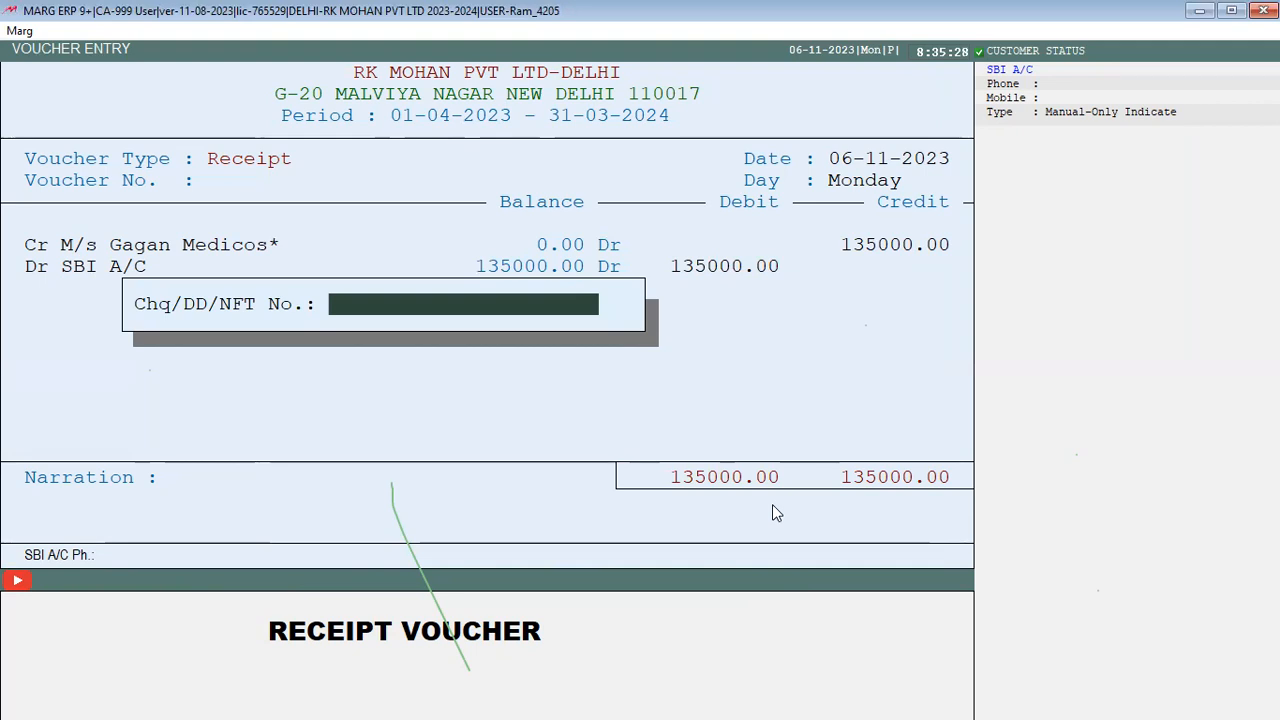
# Step: Enter cheque number 2345, keep the bill-reference narration and save the receipt voucher
pyautogui.write('2345')
pyautogui.press('Return')
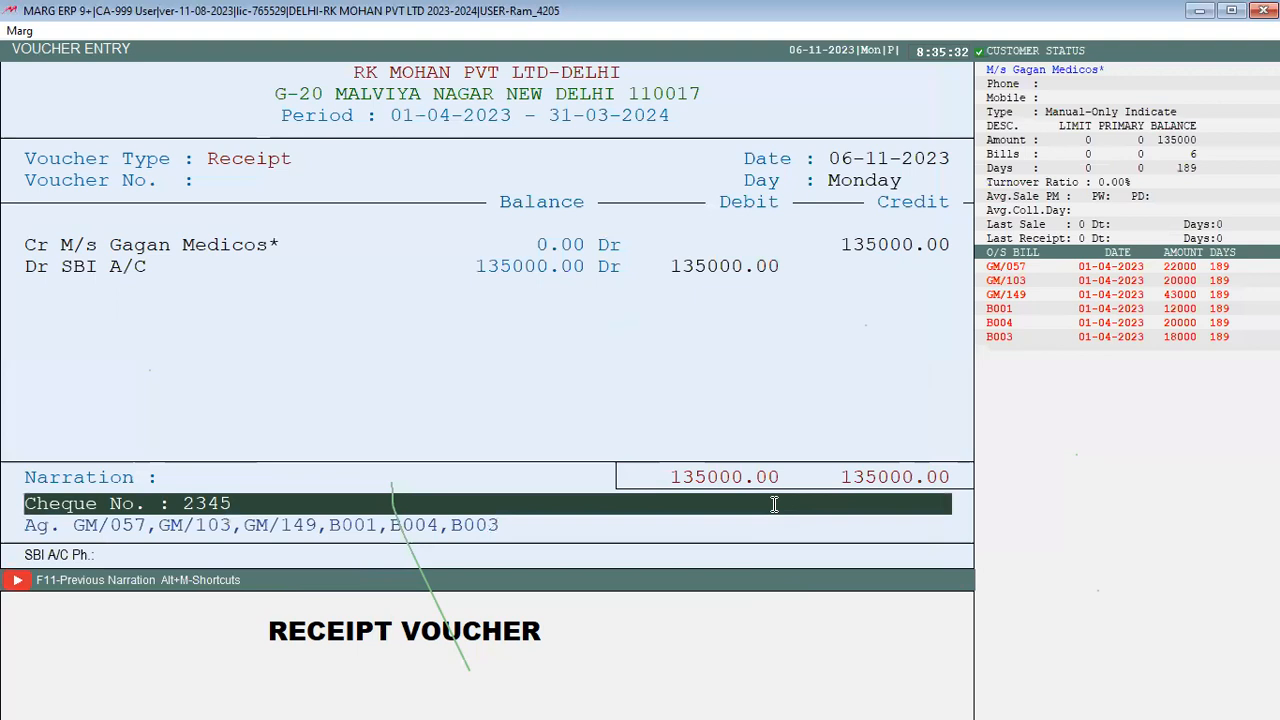
pyautogui.press('Return')
pyautogui.press('Return')
pyautogui.press('Return')
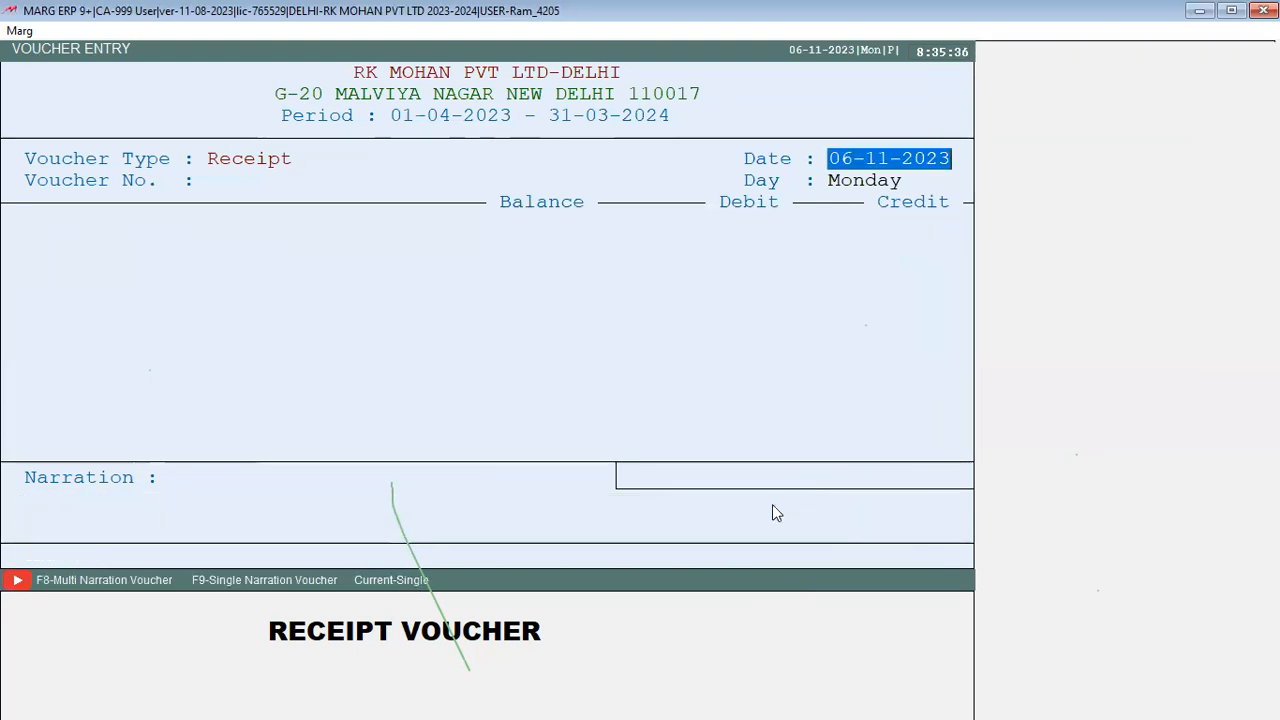
pyautogui.press('Return')
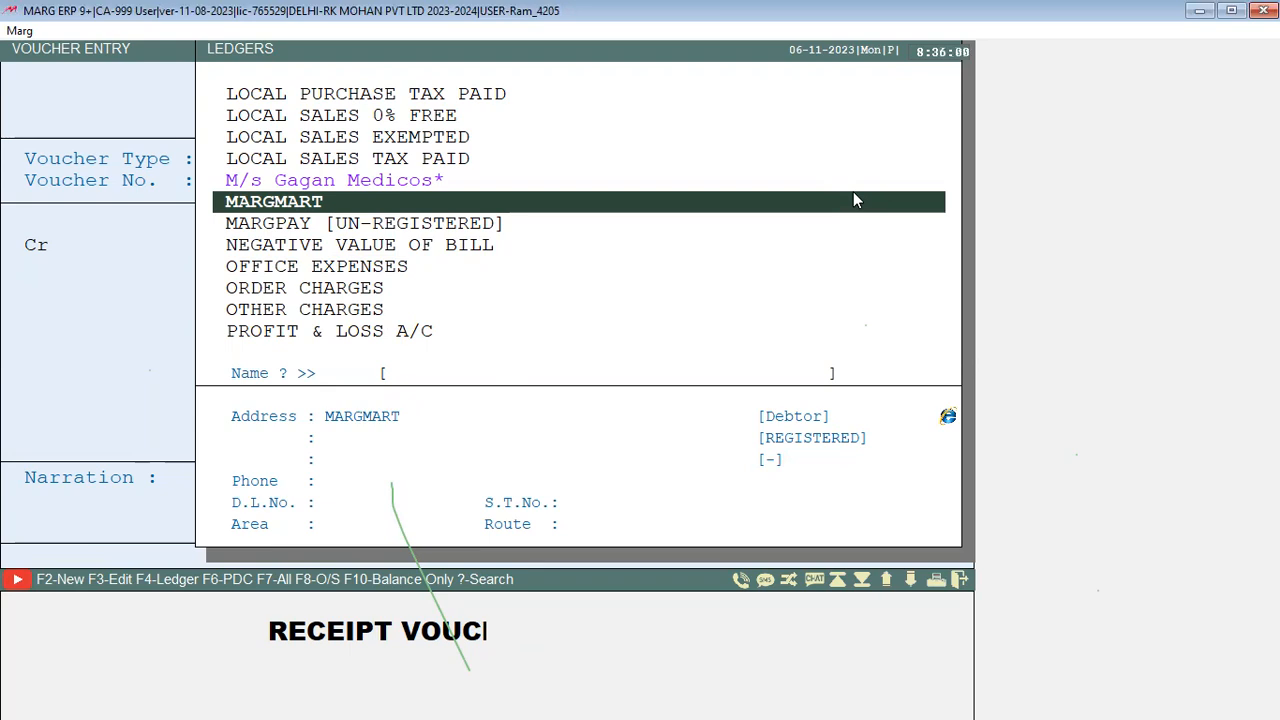
pyautogui.press('Escape')
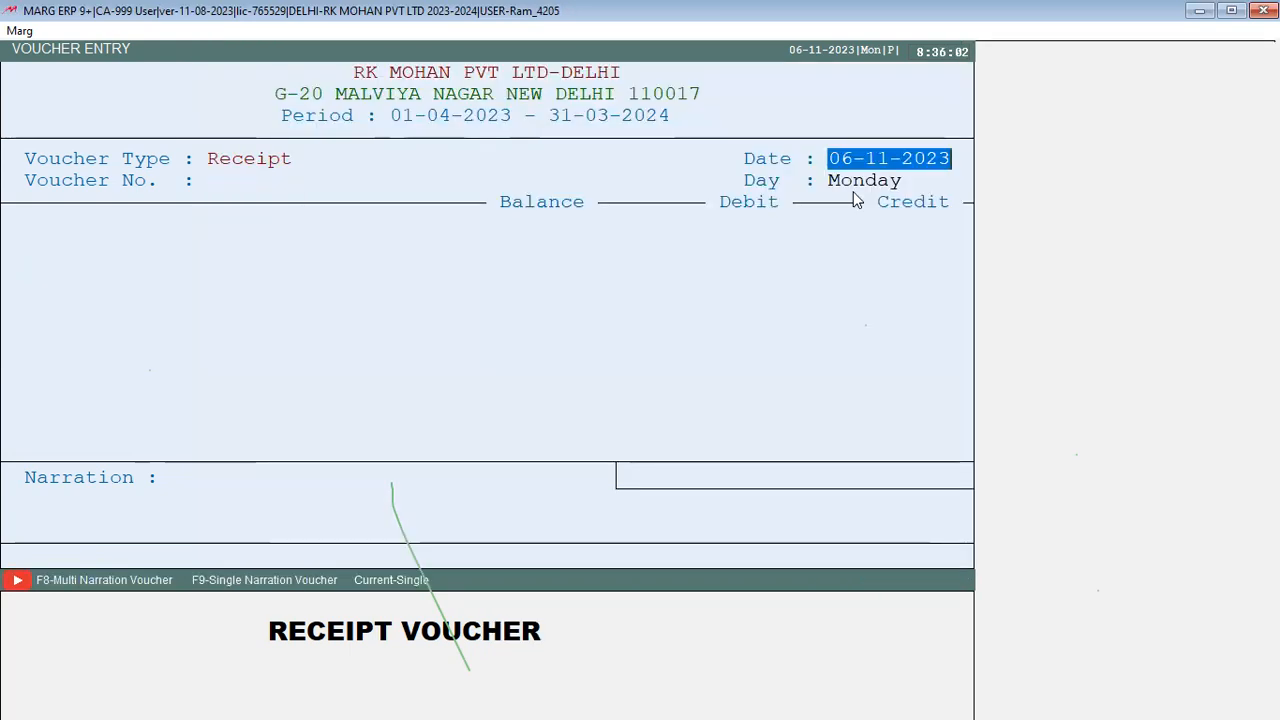
pyautogui.press('Return')
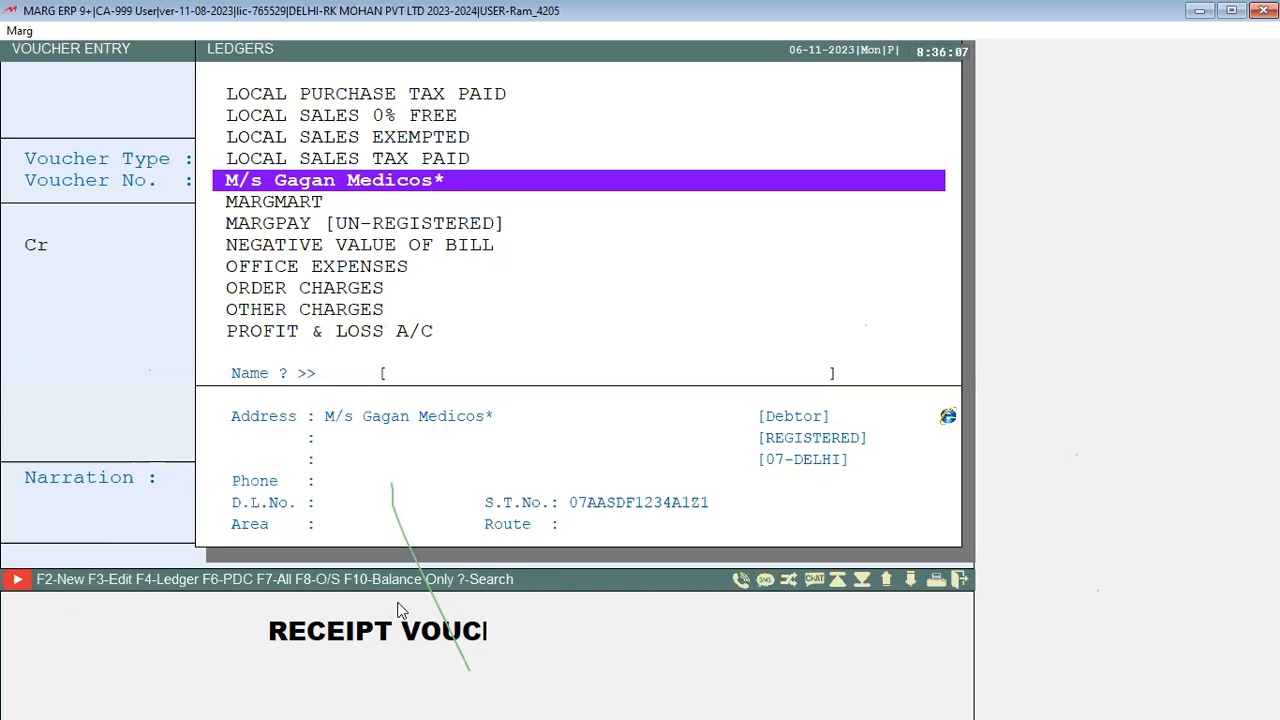
pyautogui.press('Down')
pyautogui.press('Down')
pyautogui.press('Down')
pyautogui.press('Down')
pyautogui.press('Down')
pyautogui.press('Up')
pyautogui.press('Up')
pyautogui.press('Up')
pyautogui.press('Up')
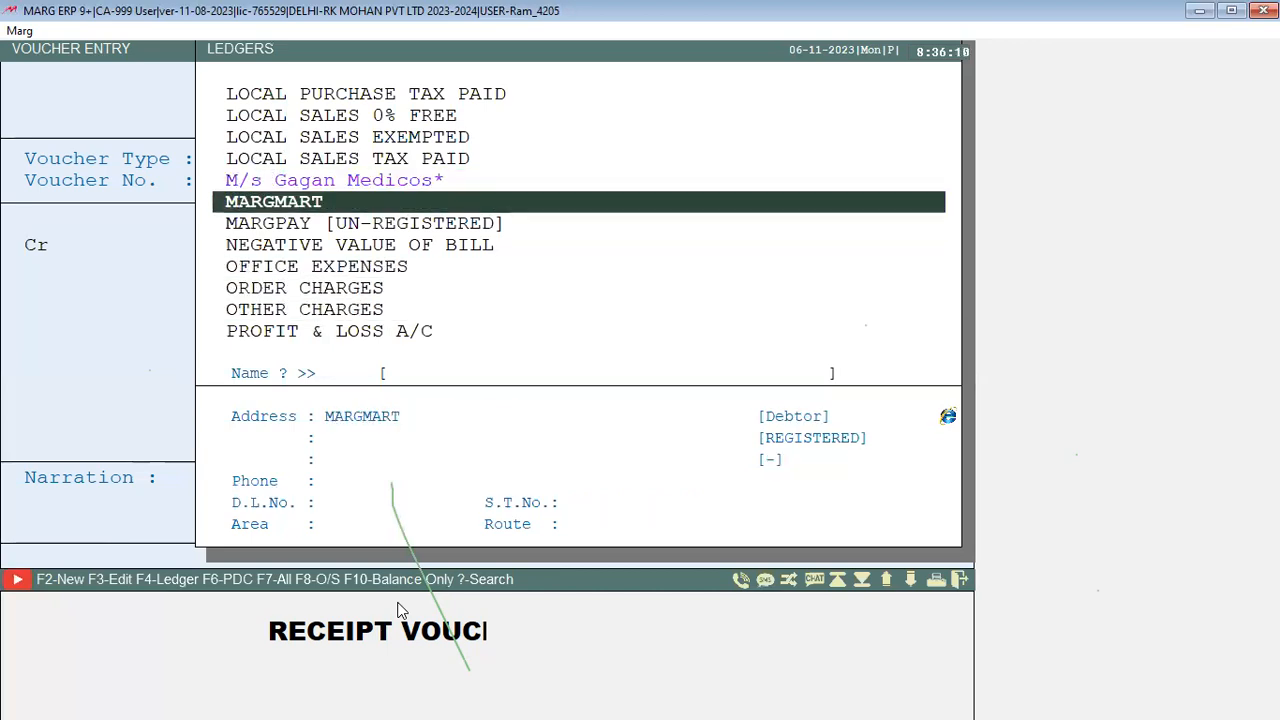
pyautogui.press('Up')
pyautogui.press('Up')
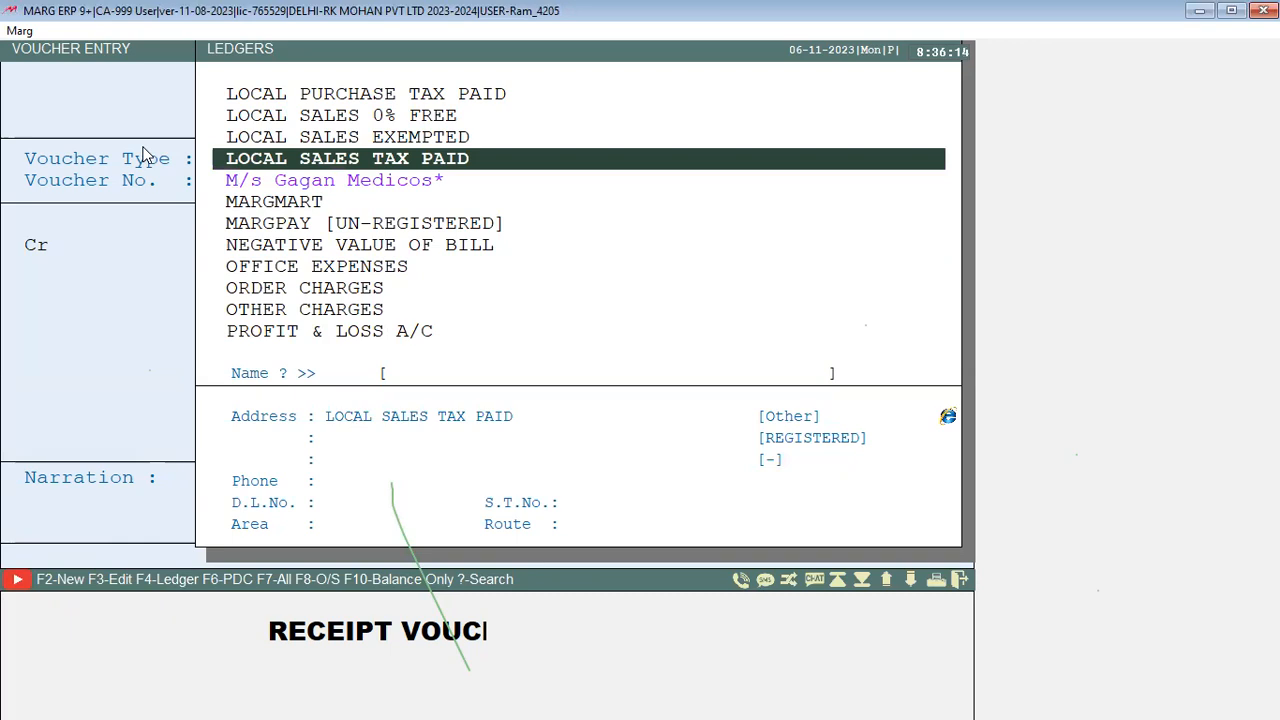
pyautogui.press('Escape')
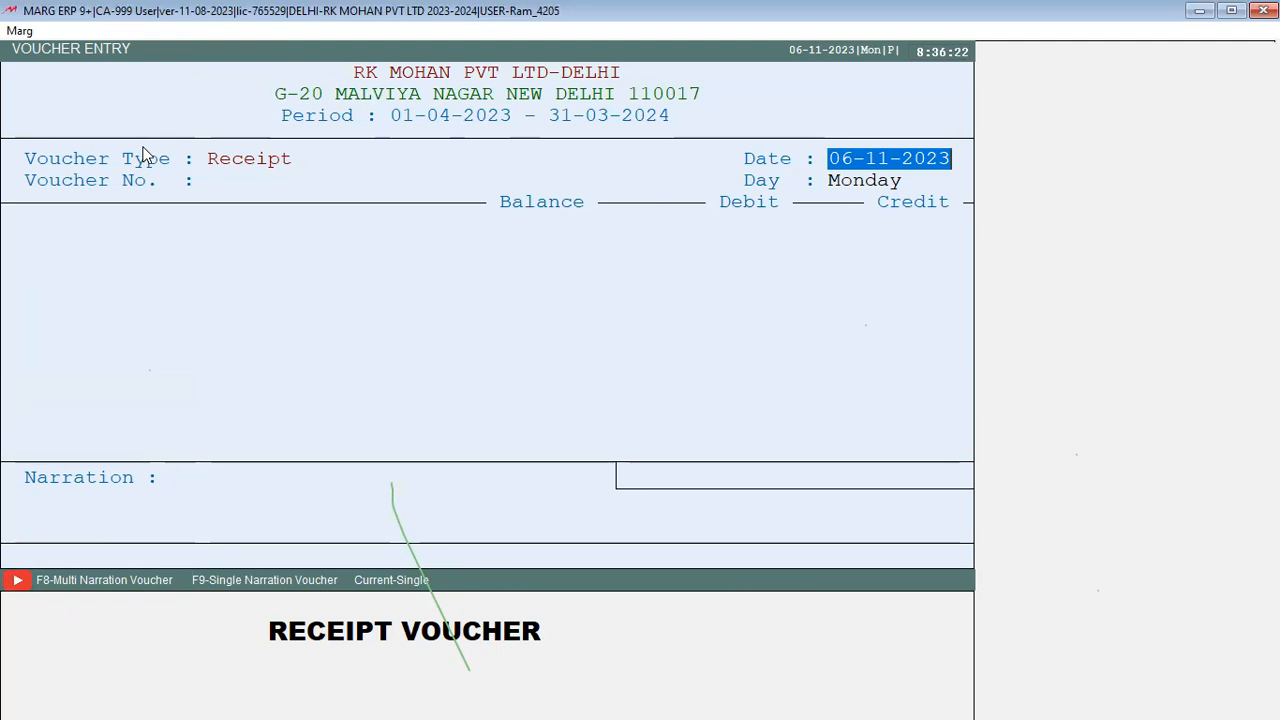
# Step: Leave voucher entry and reload the RK MOHAN PVT LTD company, dismissing the server alerts and the website setup
pyautogui.press('Escape')
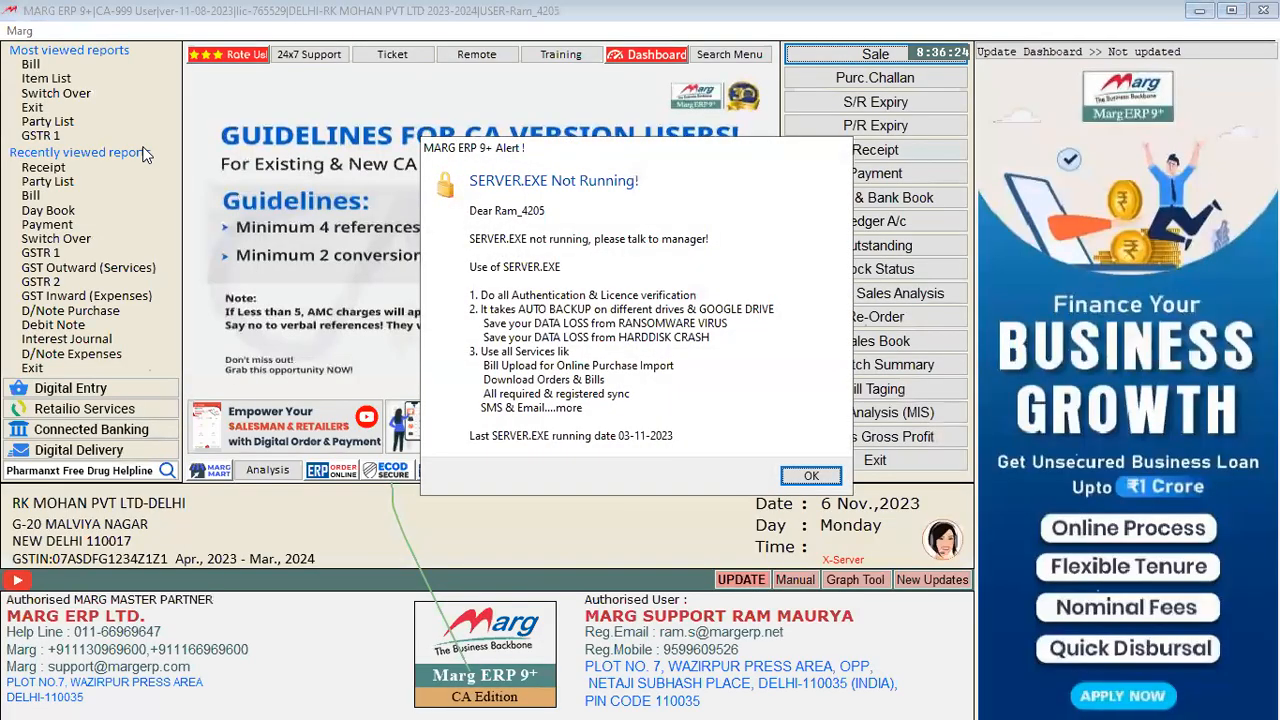
pyautogui.click(811, 477)
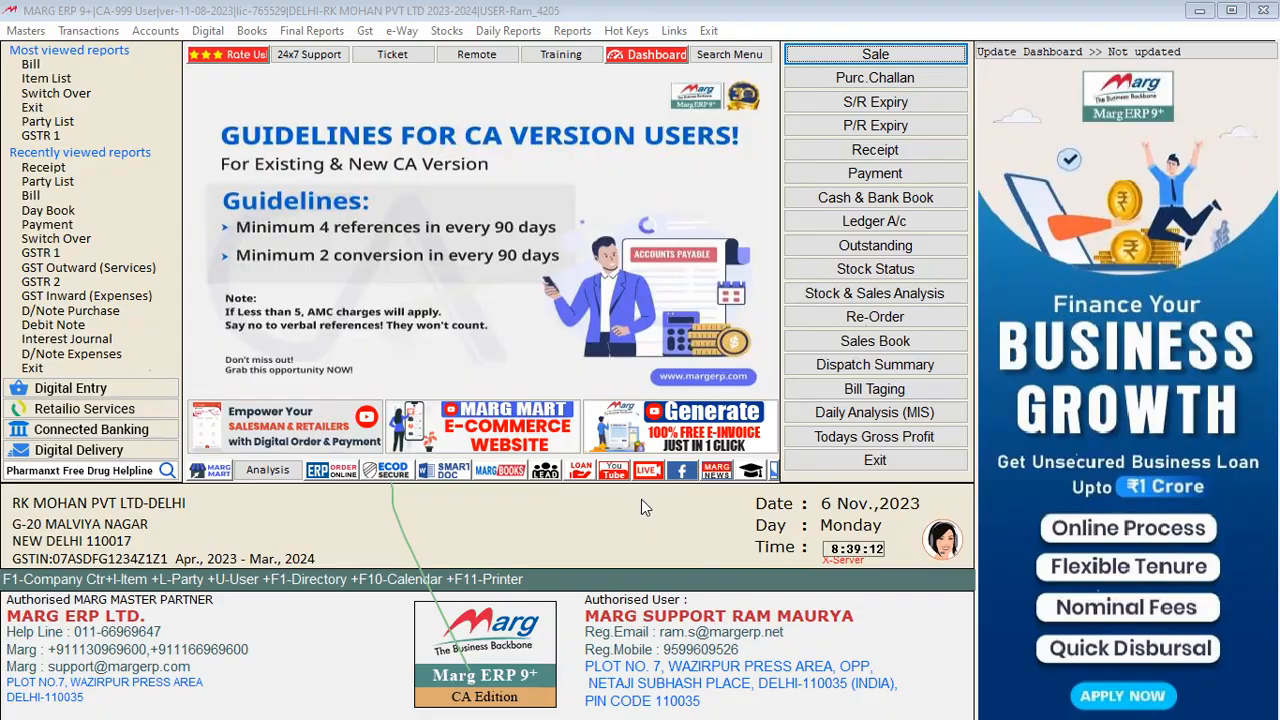
pyautogui.click(858, 462)
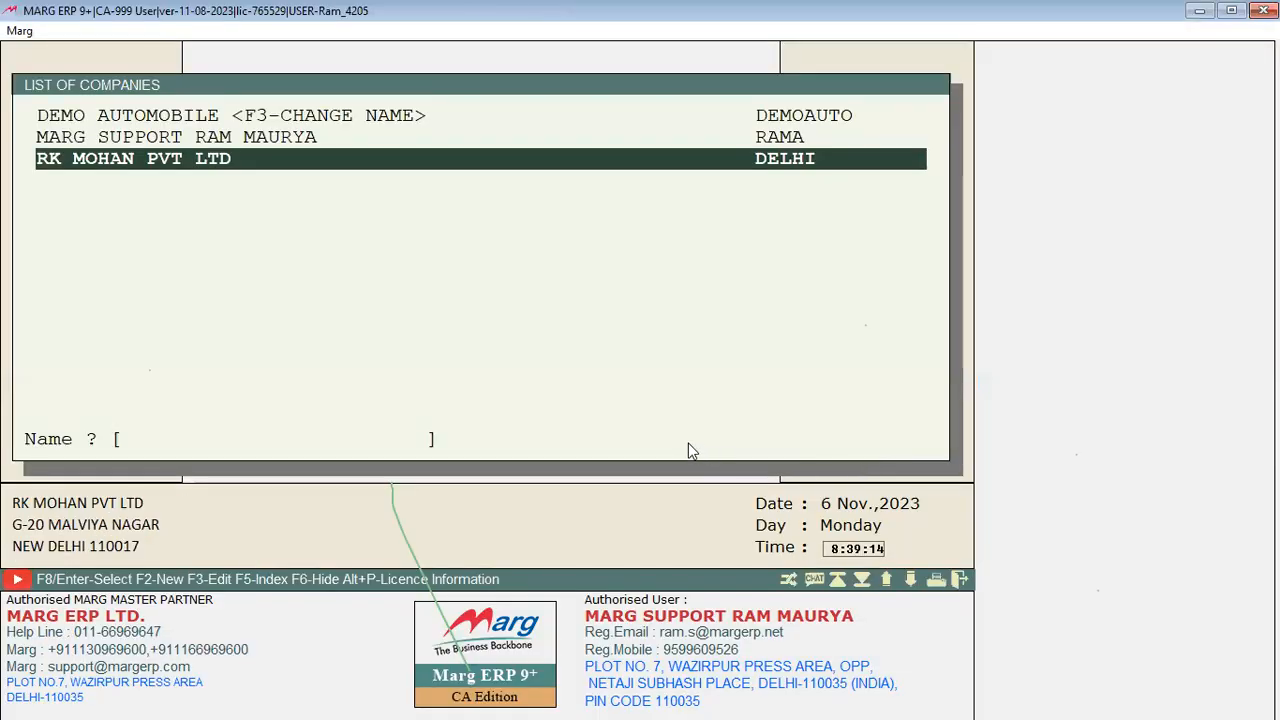
pyautogui.press('Return')
pyautogui.press('Return')
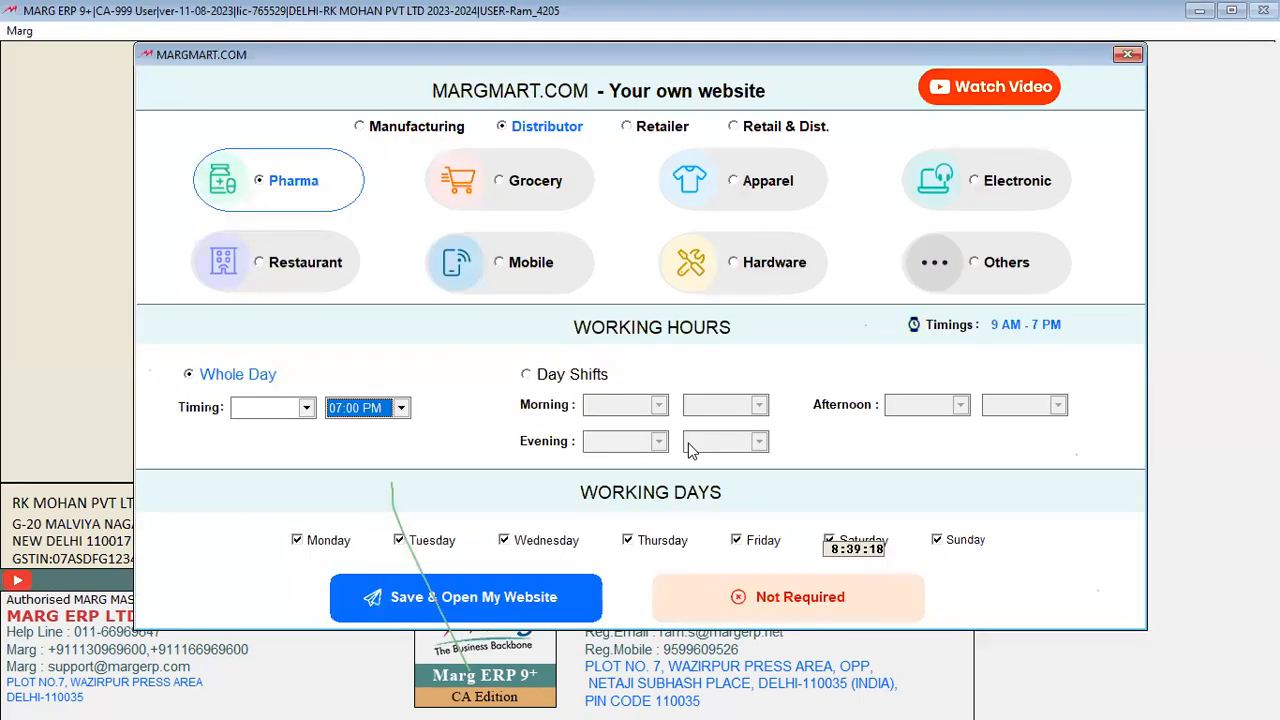
pyautogui.press('Escape')
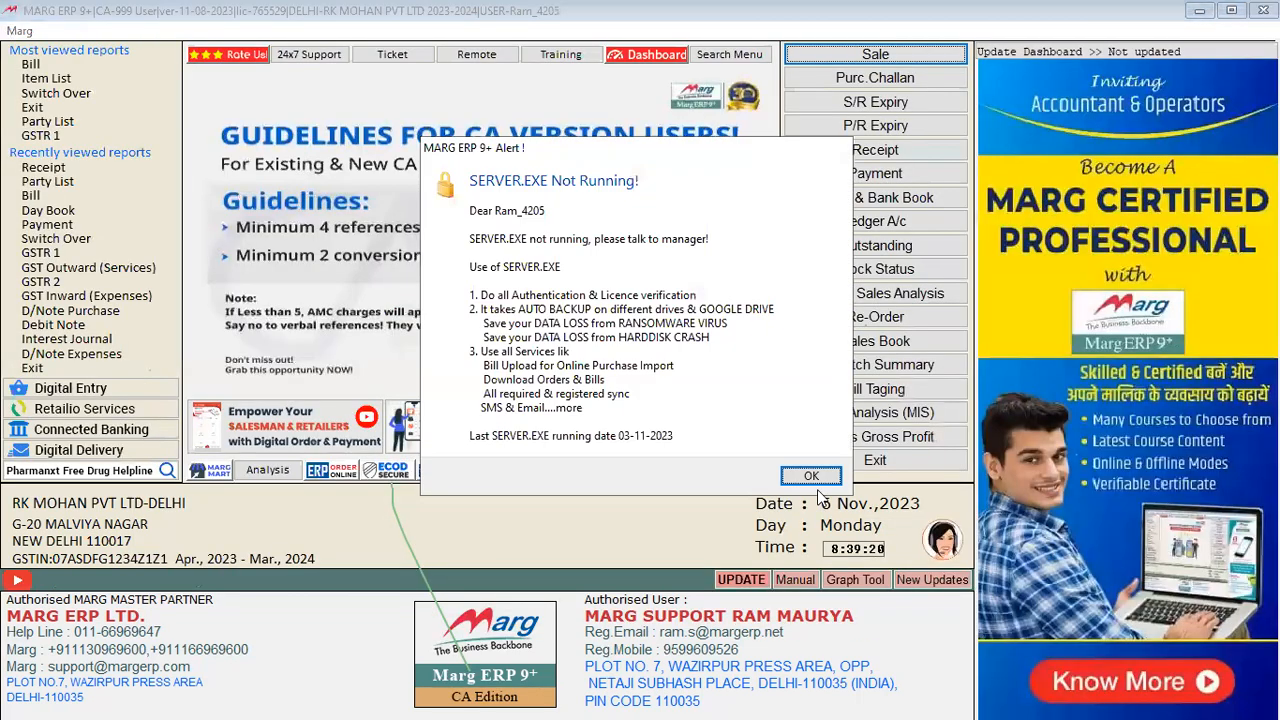
pyautogui.click(811, 478)
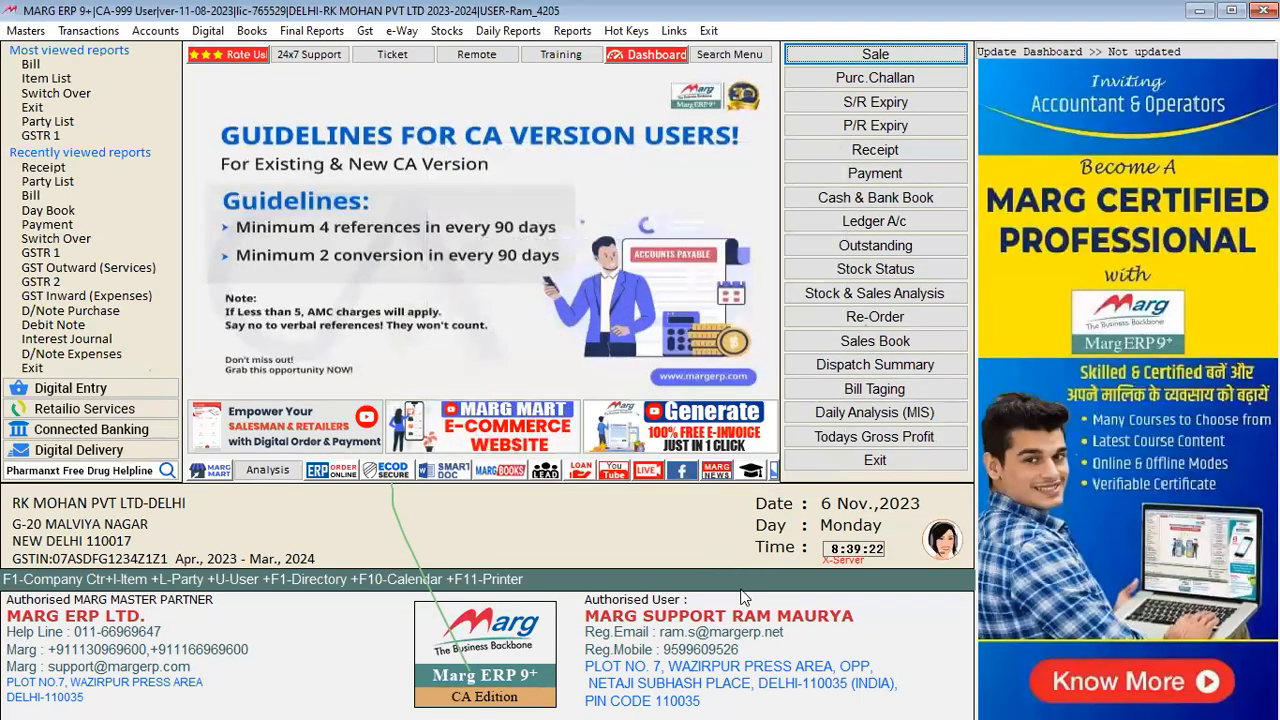
# Step: Start a new purchase entry dated 06-11-2023 and look through the party ledgers offered for it
pyautogui.hotkey('alt', 'p')
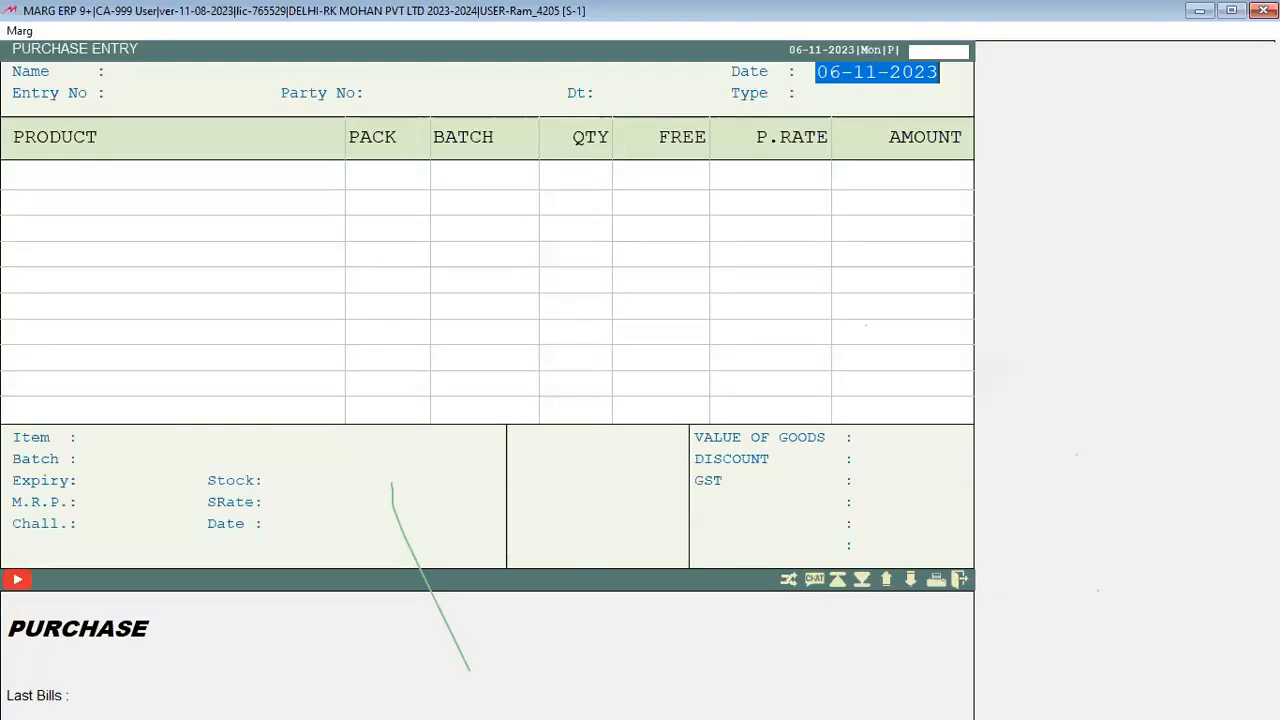
pyautogui.press('Return')
pyautogui.press('Down')
pyautogui.press('Down')
pyautogui.press('Down')
pyautogui.press('Down')
pyautogui.press('Down')
pyautogui.press('Down')
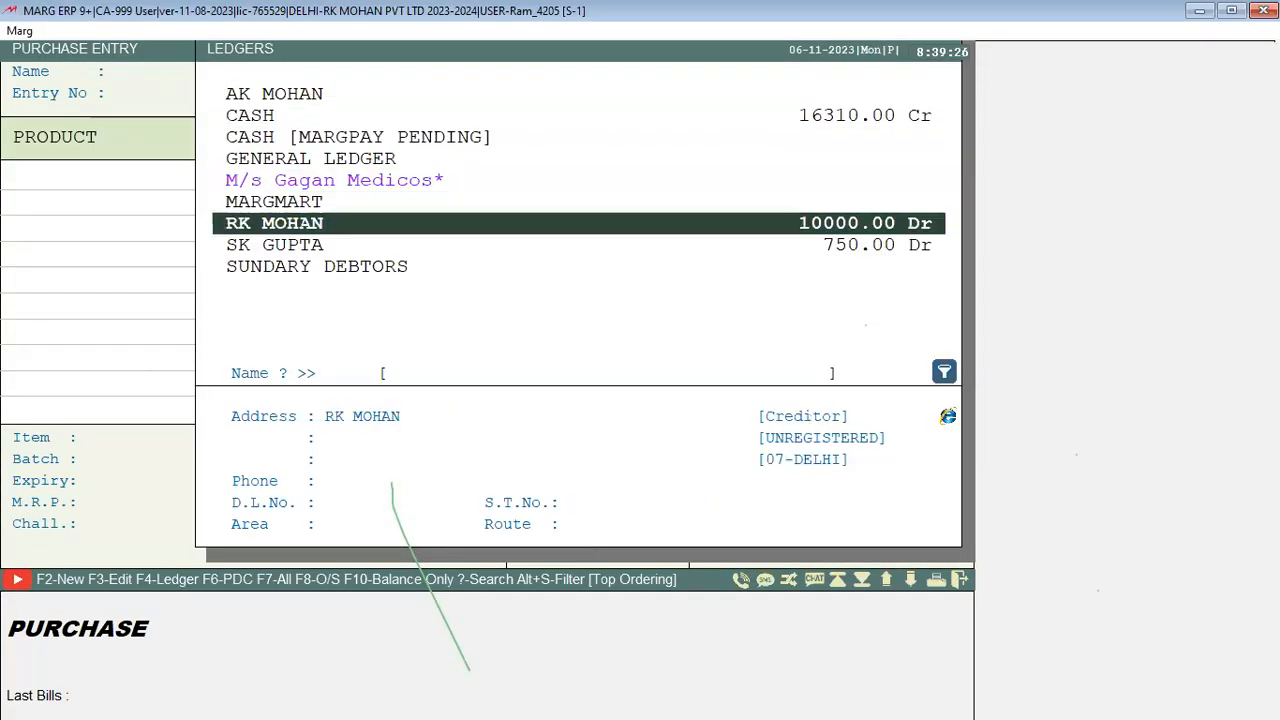
pyautogui.press('Down')
pyautogui.press('Up')
pyautogui.press('Up')
pyautogui.press('Up')
pyautogui.press('Up')
pyautogui.press('Up')
pyautogui.press('Up')
pyautogui.press('Up')
pyautogui.press('F3')
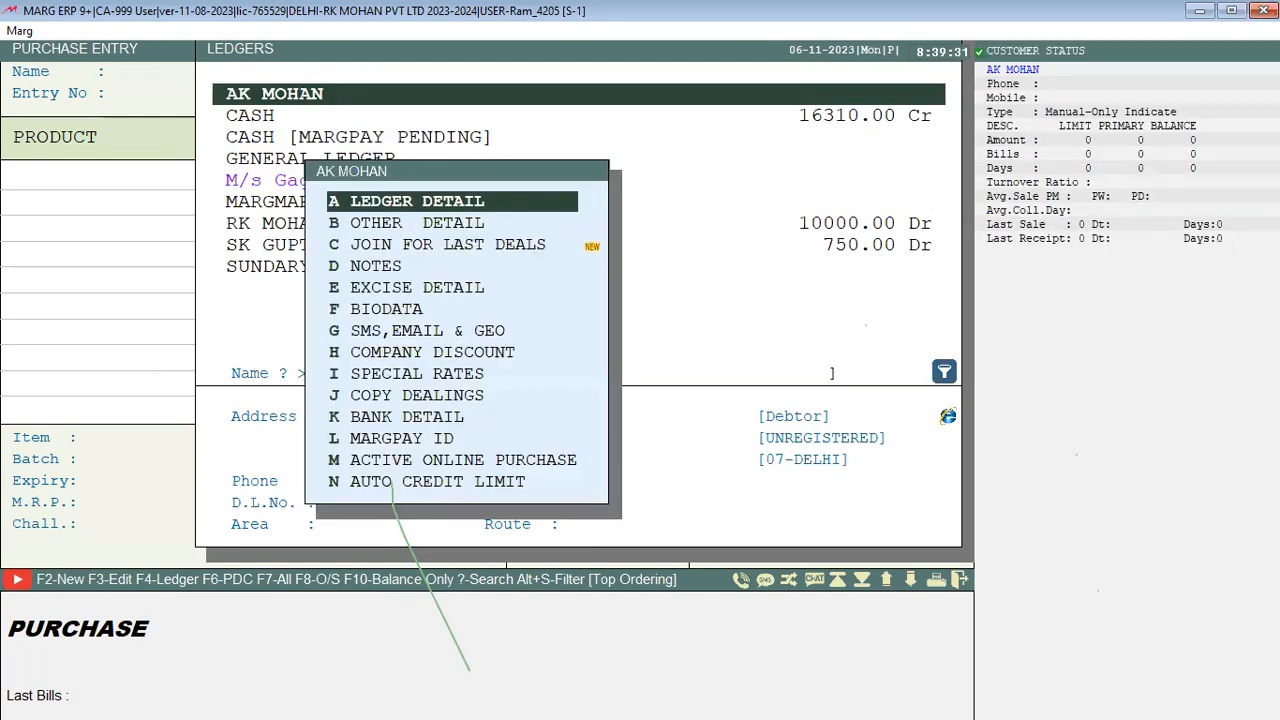
pyautogui.press('Return')
pyautogui.press('Escape')
pyautogui.press('Escape')
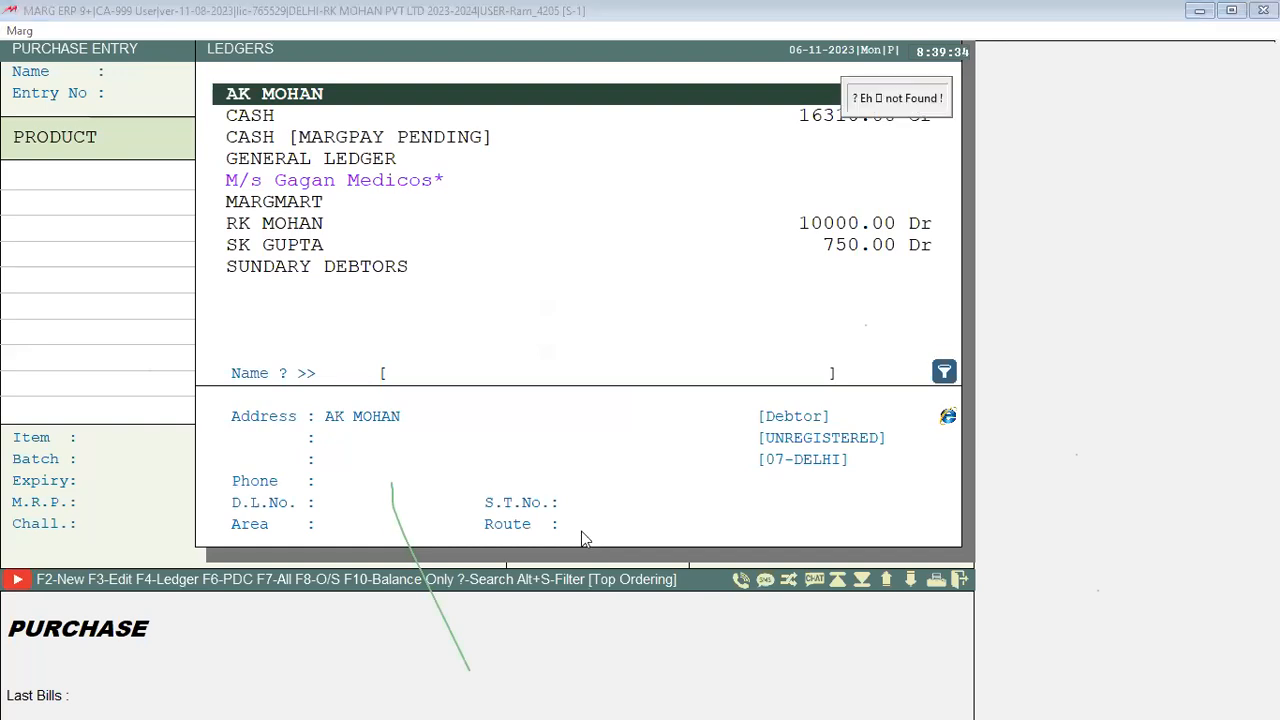
# Step: Check the party ledger list for an existing supplier to use in the purchase entry
pyautogui.press('Down')
pyautogui.press('Down')
pyautogui.press('Down')
pyautogui.press('Down')
pyautogui.press('Down')
pyautogui.press('Down')
pyautogui.press('Down')
pyautogui.press('Down')
pyautogui.press('Up')
pyautogui.press('Up')
pyautogui.press('Up')
pyautogui.press('Up')
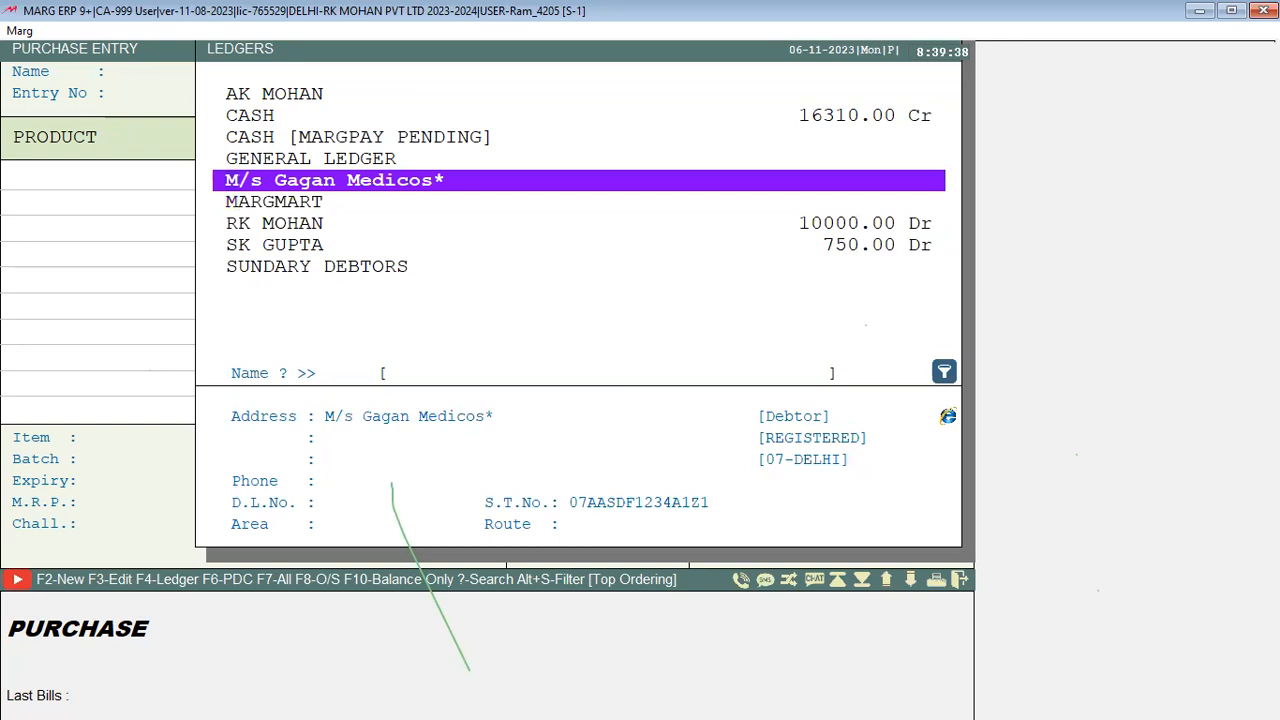
pyautogui.press('F2')
pyautogui.press('Return')
pyautogui.write('RK MOHANCR')
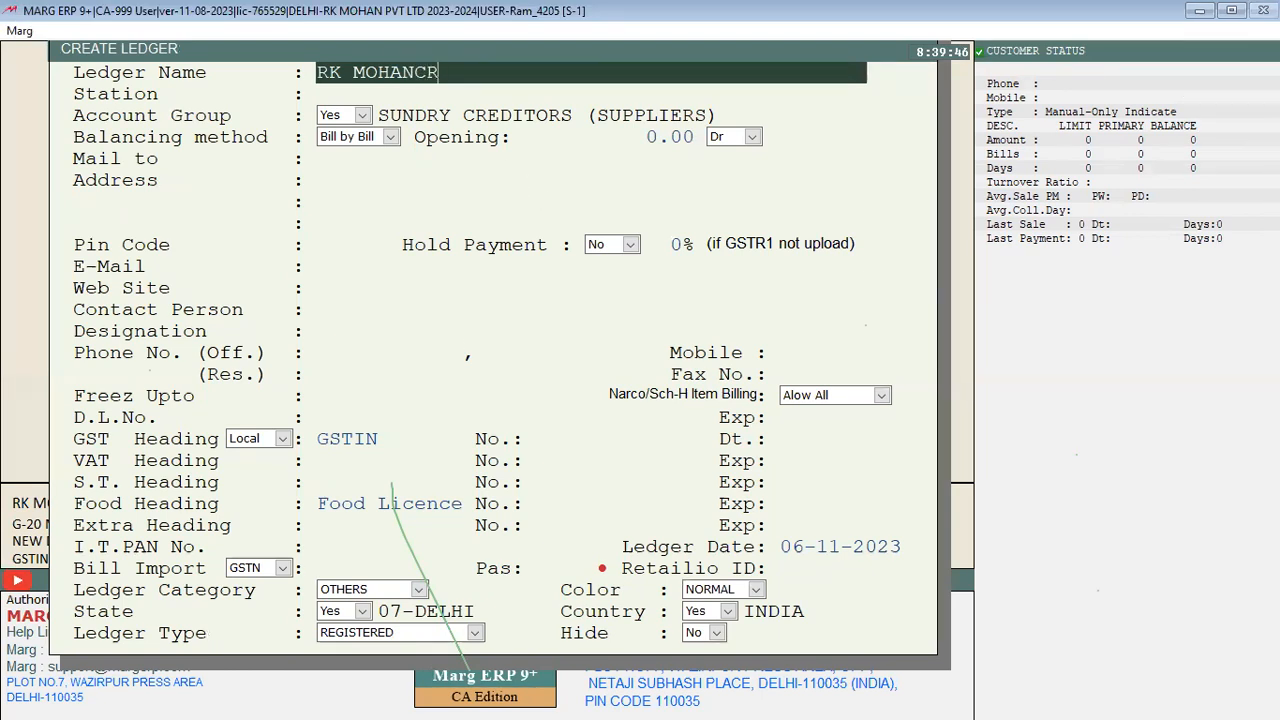
pyautogui.press('Return')
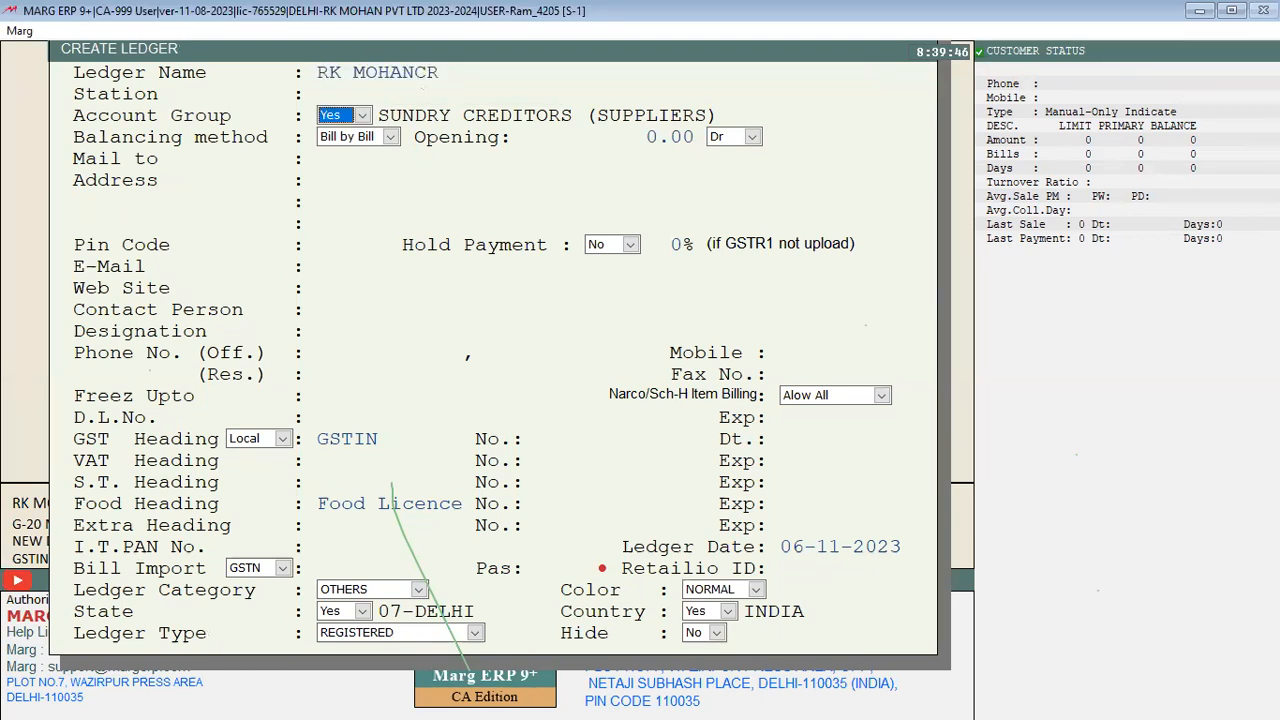
pyautogui.press('Escape')
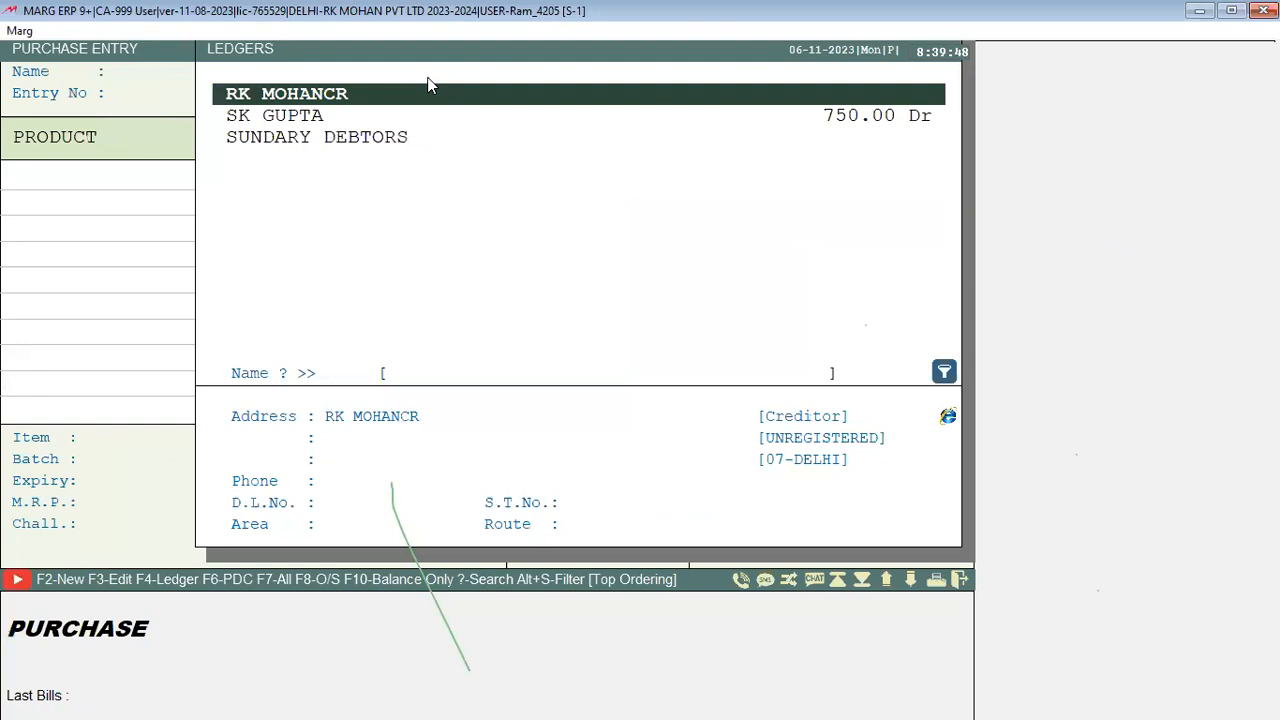
pyautogui.press('Return')
pyautogui.write('4321')
pyautogui.press('Return')
pyautogui.press('Return')
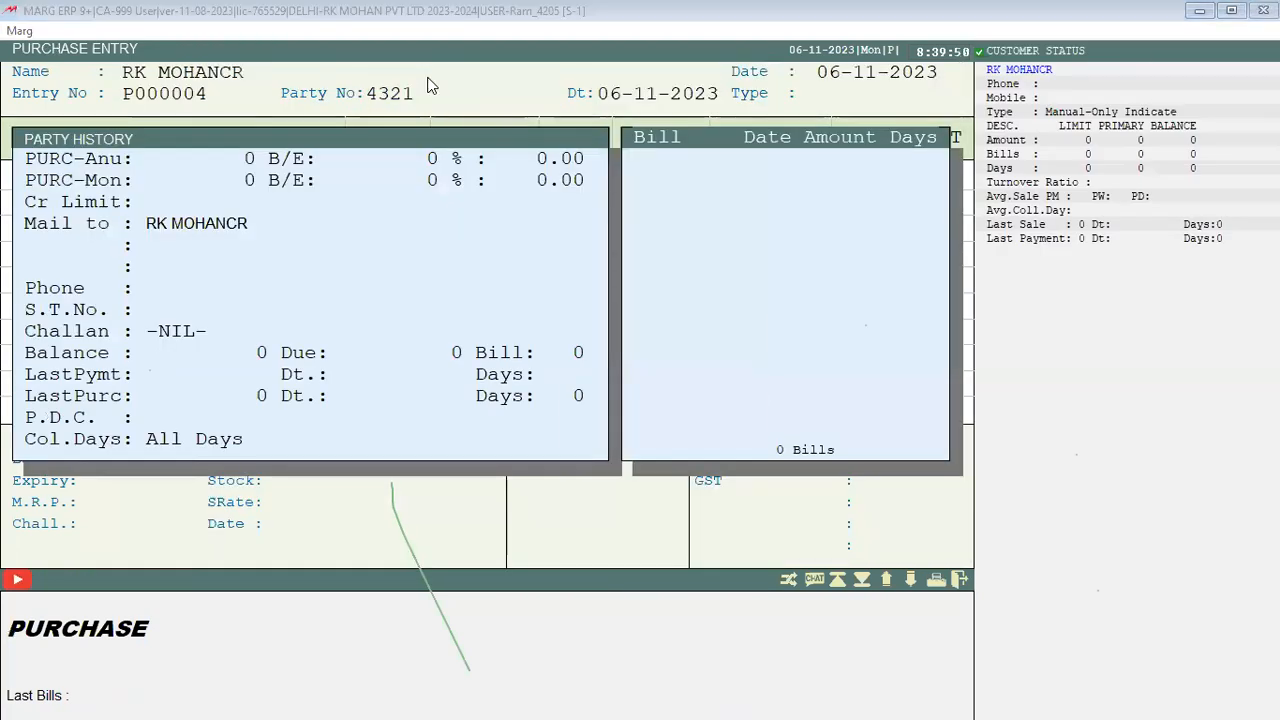
pyautogui.press('Return')
pyautogui.press('Return')
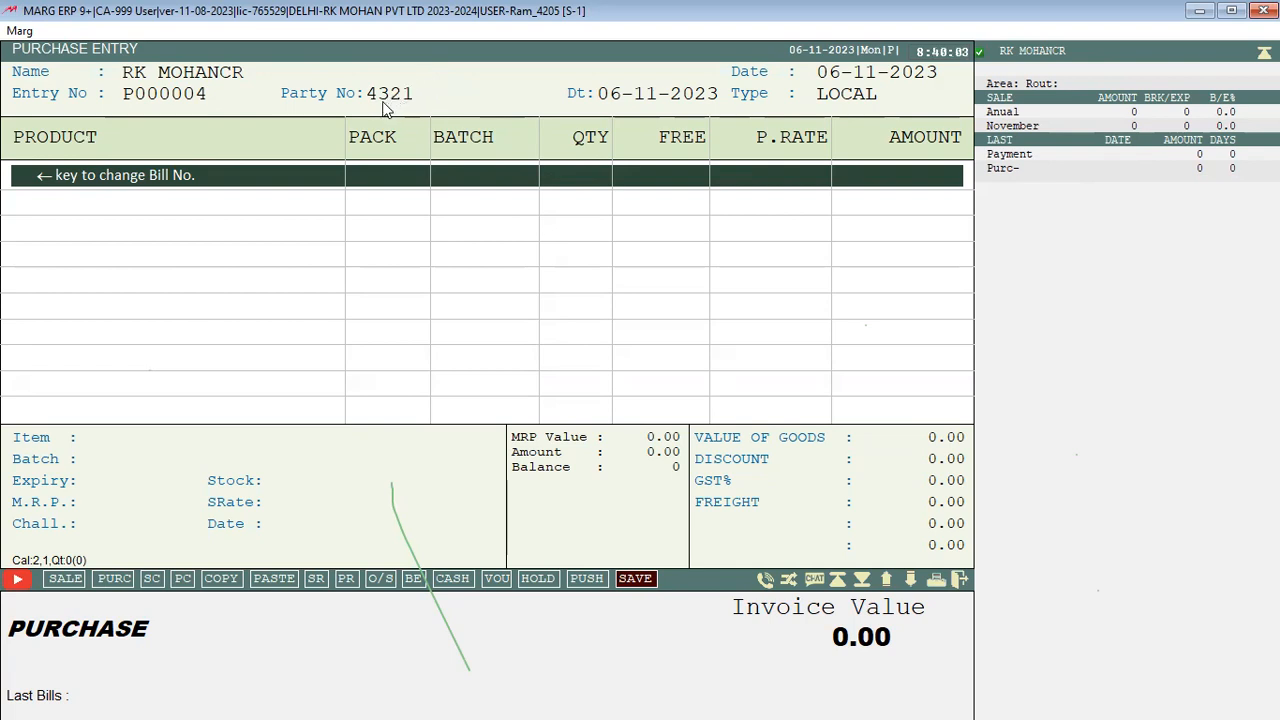
# Step: Add 10 units of Amifru 40 mg from BATCH001 at a purchase rate of 50.00 and finish the item list
pyautogui.press('Return')
pyautogui.press('Return')
pyautogui.press('Return')
pyautogui.press('Return')
pyautogui.write('10')
pyautogui.press('Return')
pyautogui.press('Return')
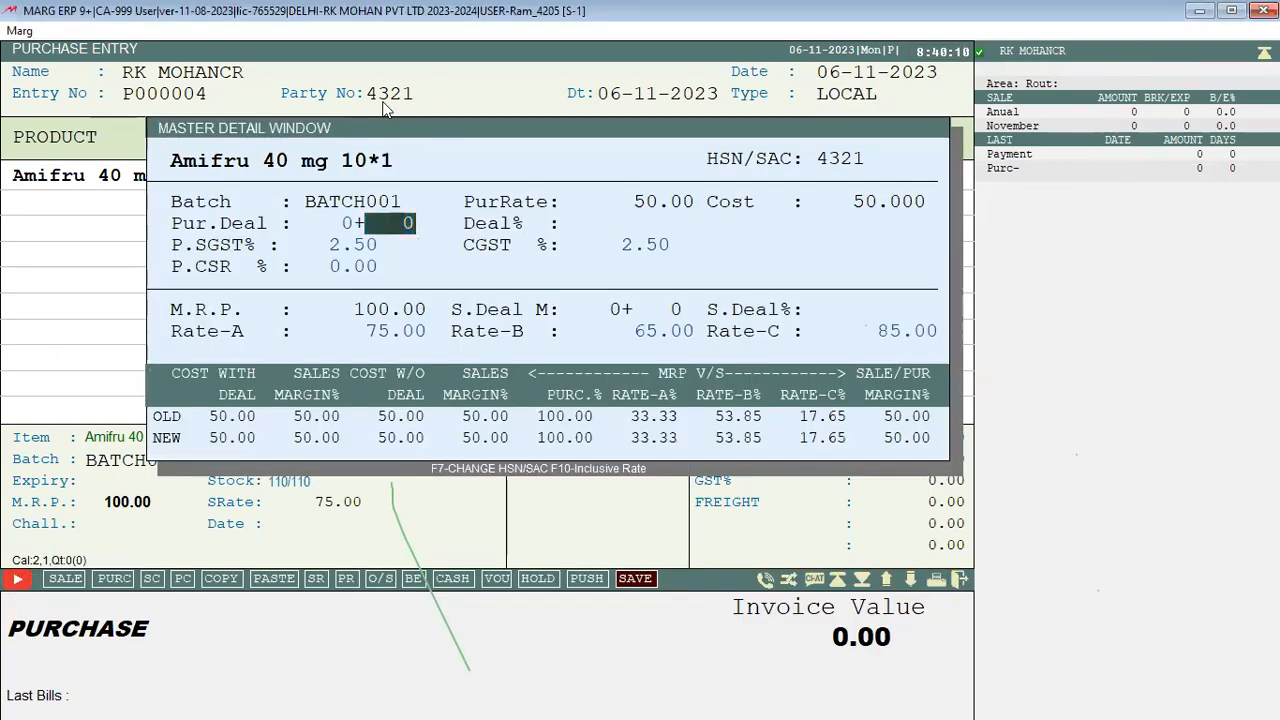
pyautogui.press('Return')
pyautogui.press('Return')
pyautogui.press('Escape')
pyautogui.press('Return')
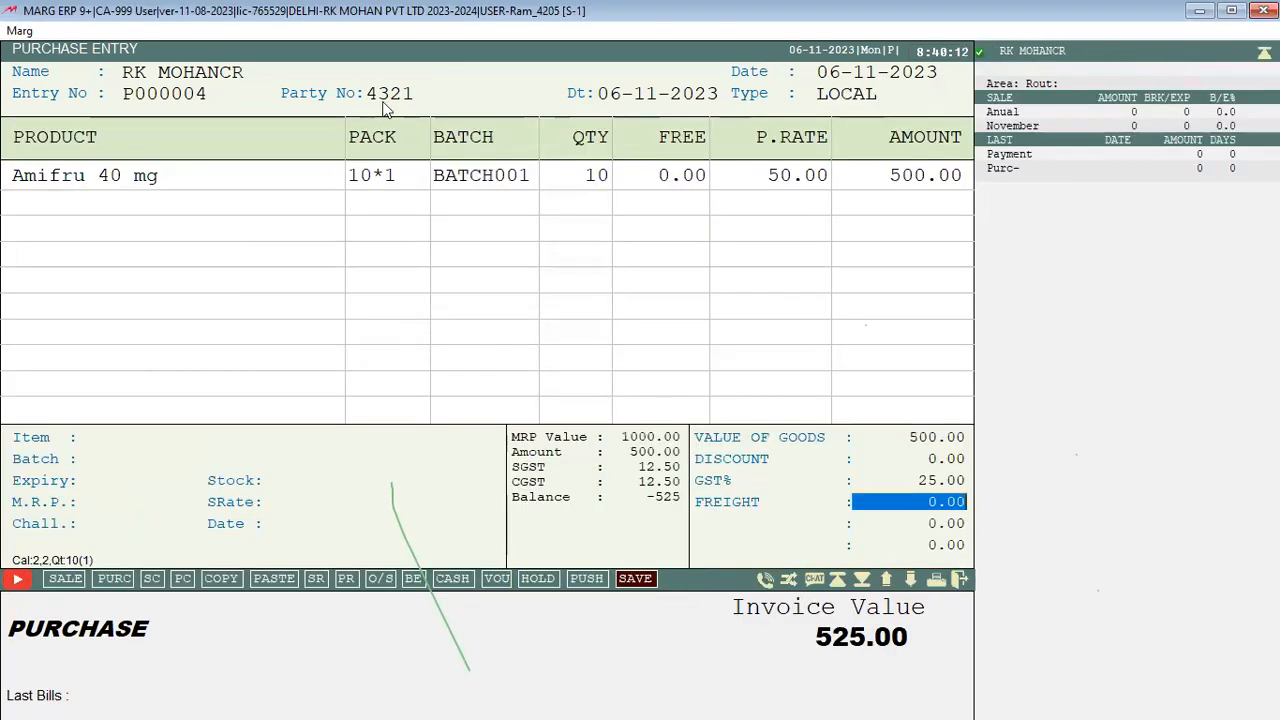
# Step: Accept the bill's zero freight and remaining charges, save the purchase bill and leave purchase entry
pyautogui.press('Return')
pyautogui.press('Return')
pyautogui.press('Return')
pyautogui.press('Return')
pyautogui.press('Return')
pyautogui.press('Return')
pyautogui.press('Return')
pyautogui.press('Return')
pyautogui.press('Return')
pyautogui.press('Escape')
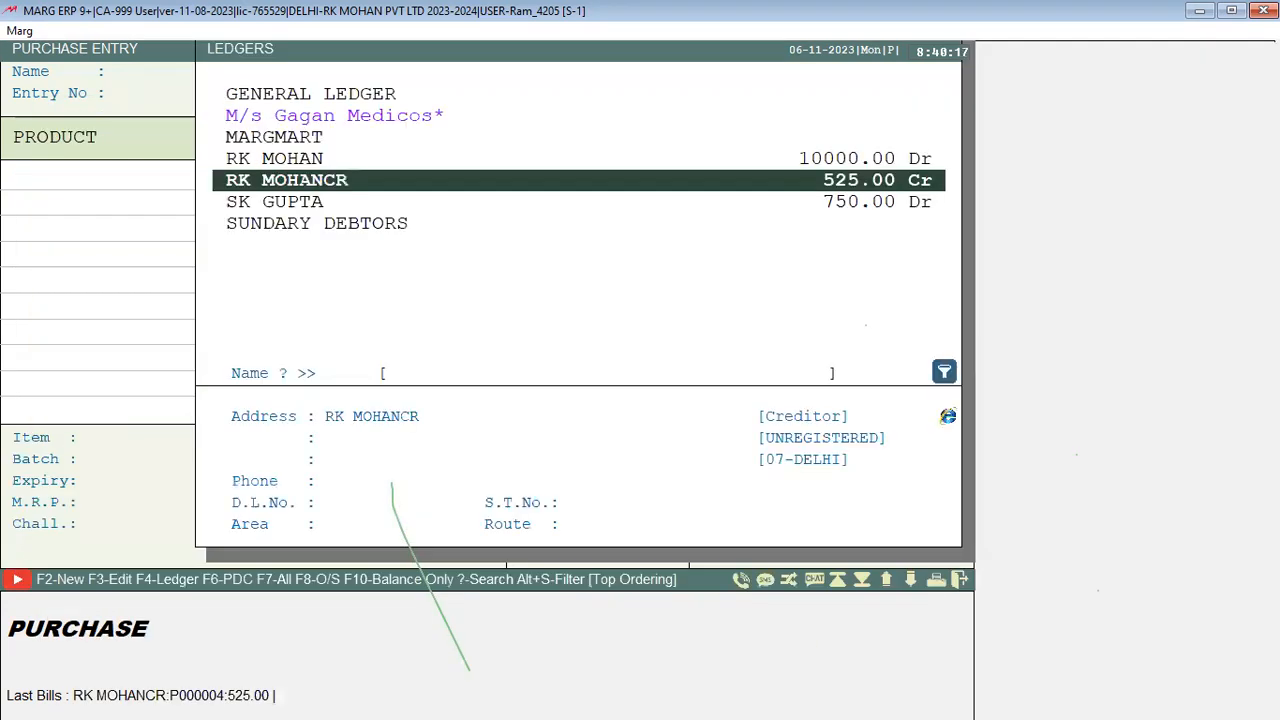
pyautogui.press('Escape')
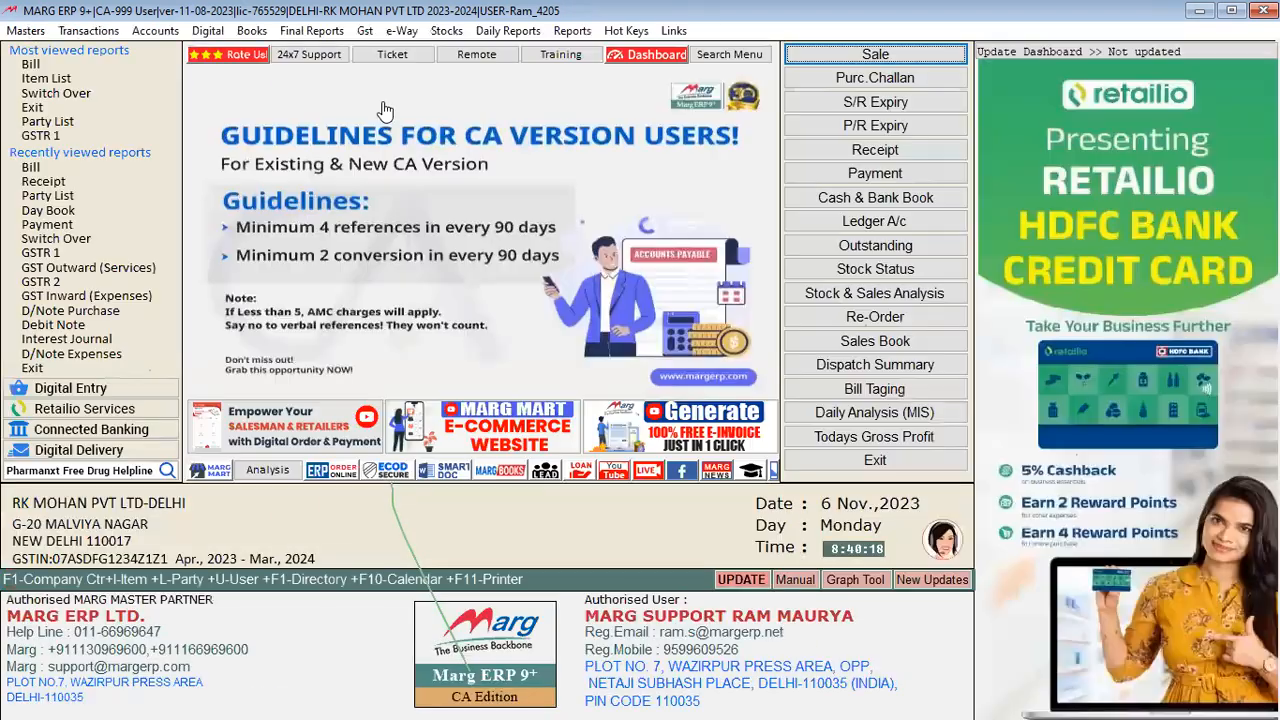
pyautogui.hotkey('alt', 'l')
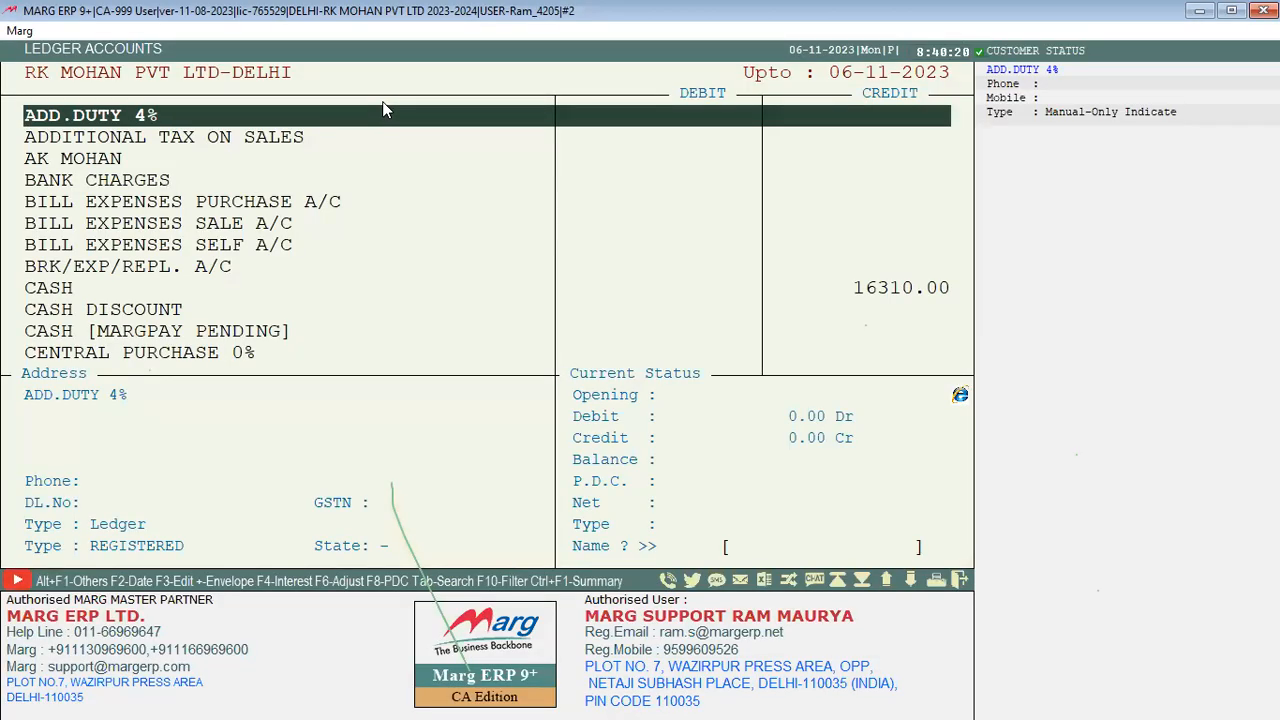
pyautogui.write('RK')
pyautogui.press('Down')
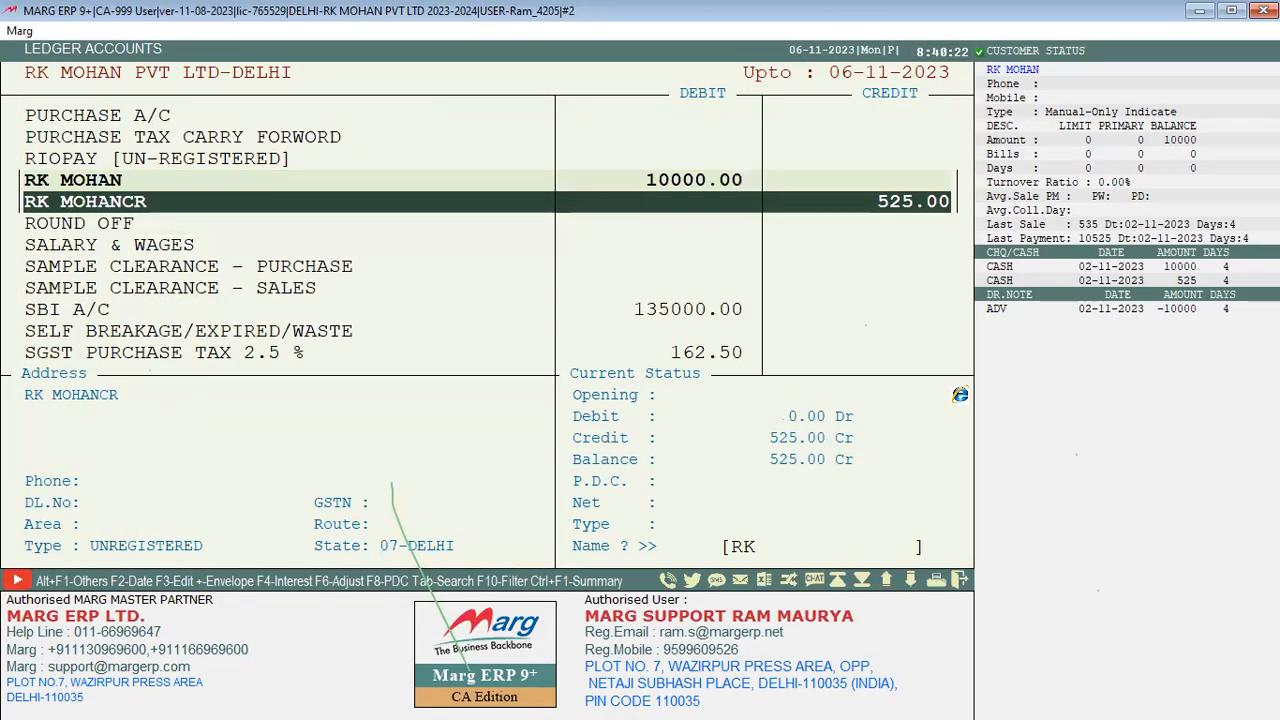
pyautogui.press('Return')
pyautogui.press('Return')
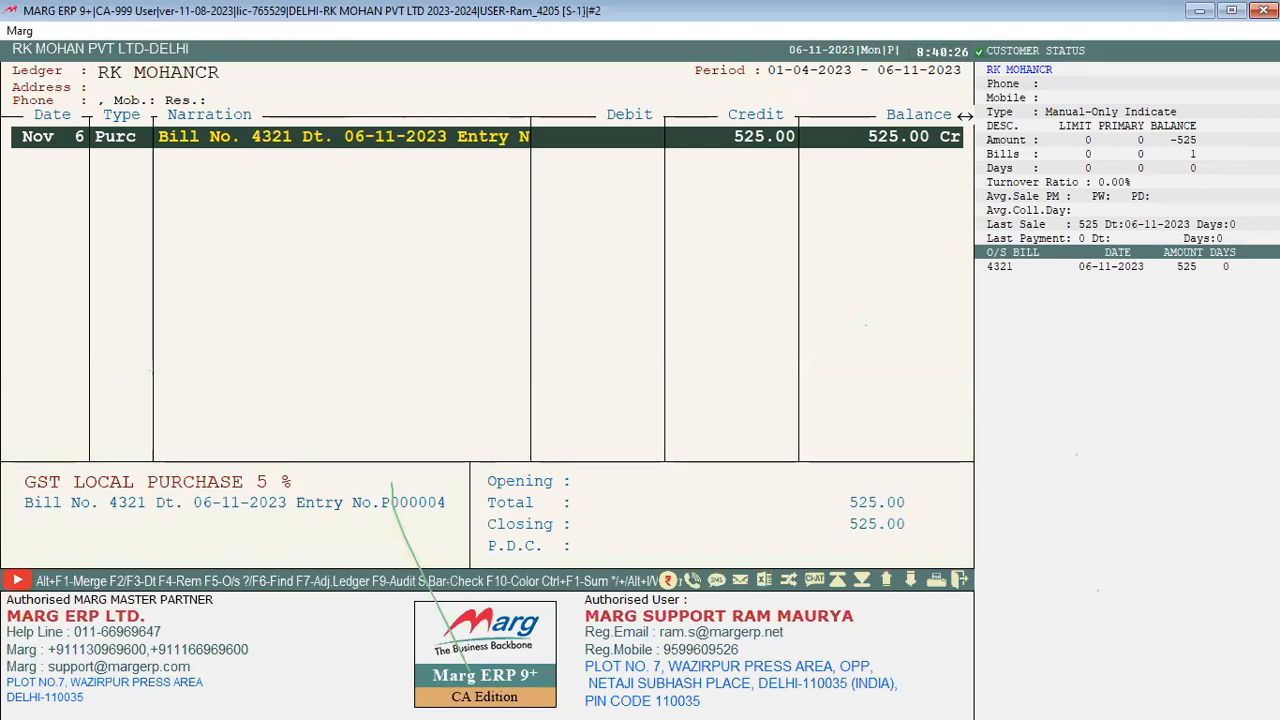
pyautogui.press('Return')
pyautogui.press('Right')
pyautogui.press('Right')
pyautogui.press('Right')
pyautogui.press('Right')
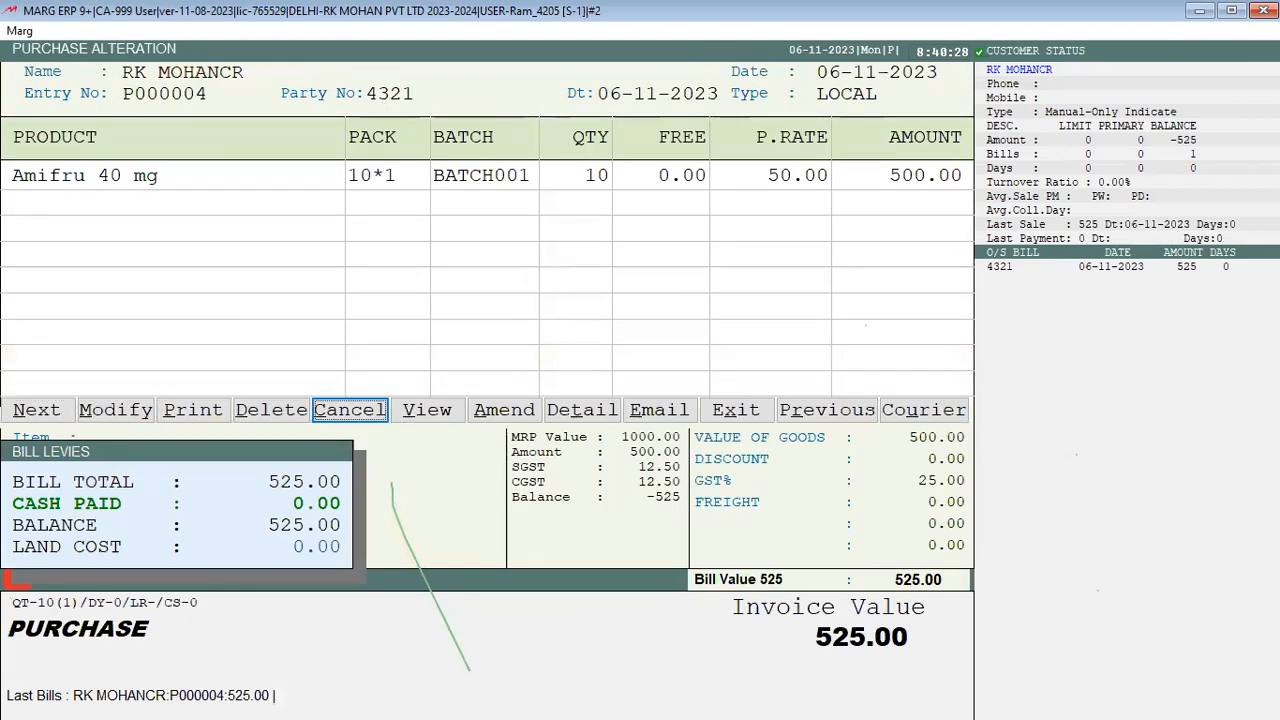
pyautogui.click(367, 412)
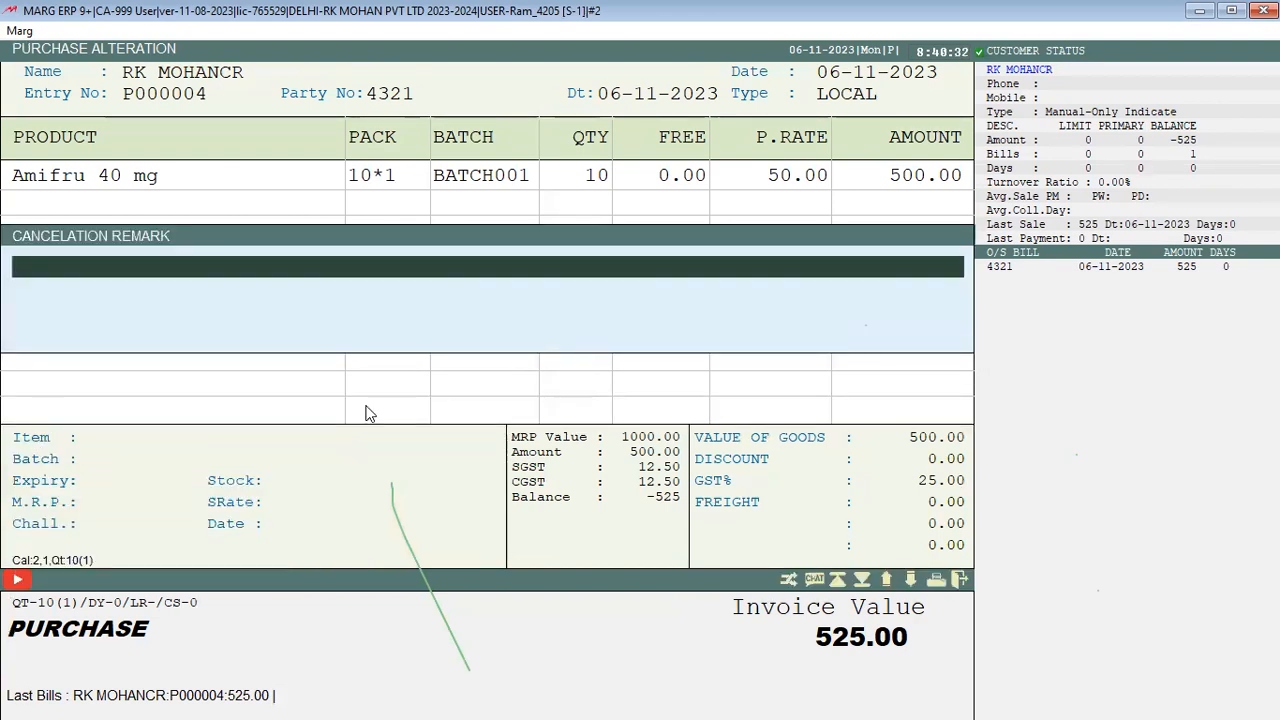
pyautogui.press('Return')
pyautogui.press('Return')
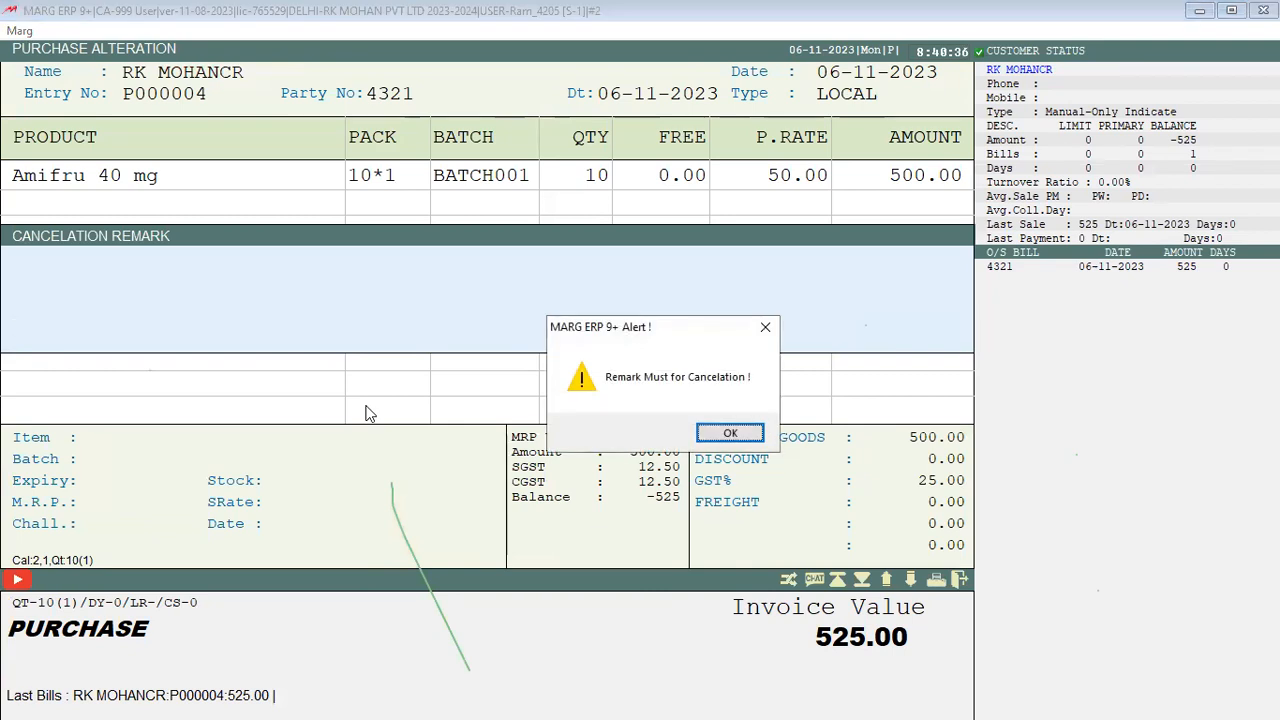
pyautogui.press('Return')
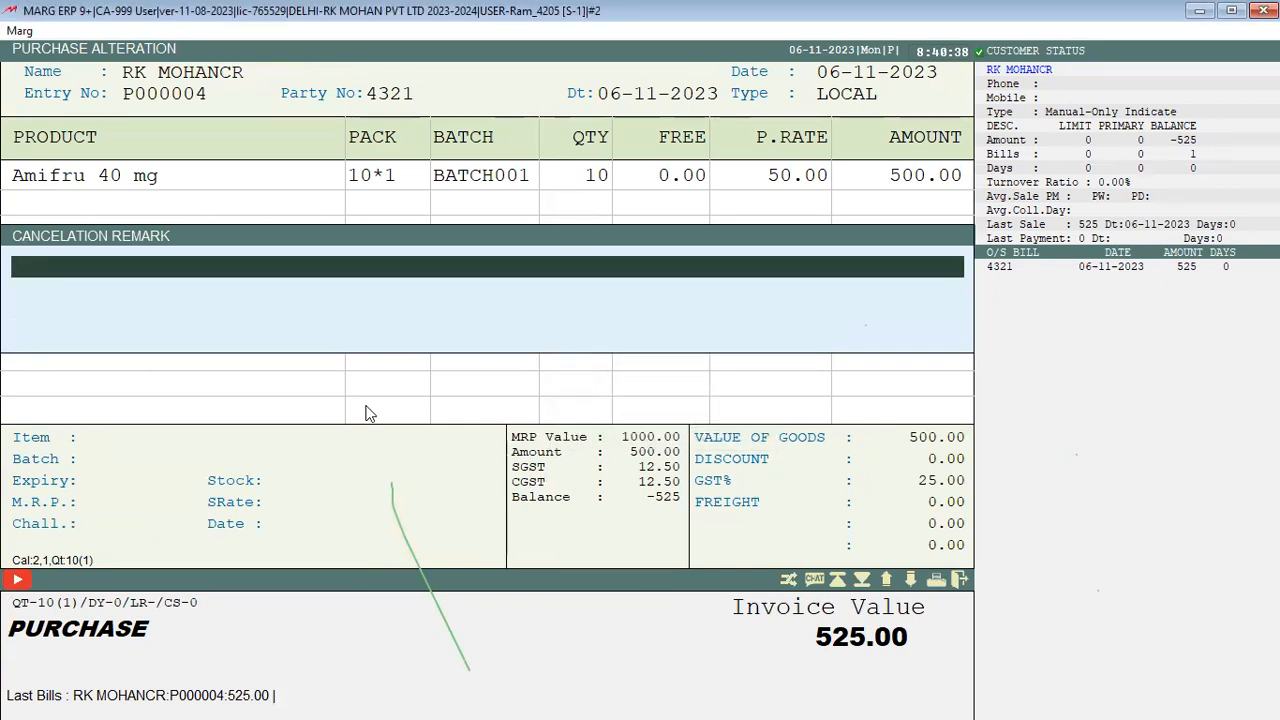
pyautogui.hotkey('ctrl', 'l')
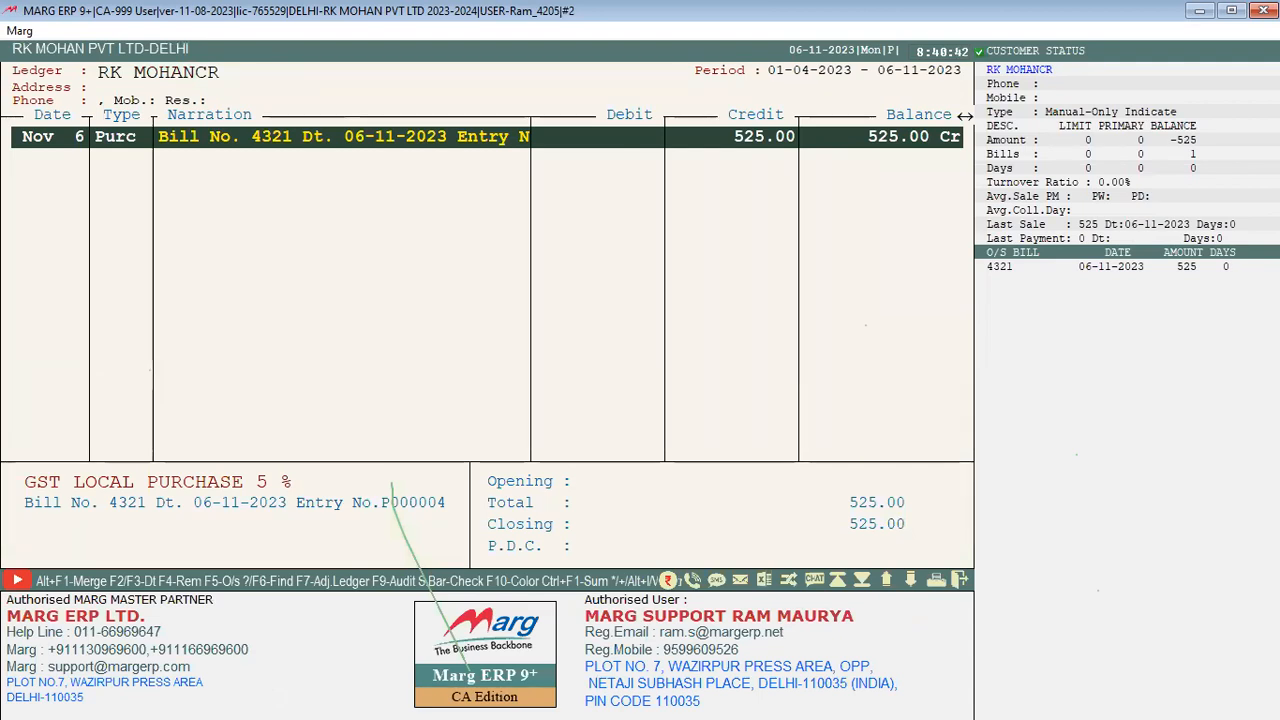
pyautogui.press('Return')
pyautogui.press('Right')
pyautogui.press('Right')
pyautogui.press('Right')
pyautogui.press('Right')
pyautogui.press('Return')
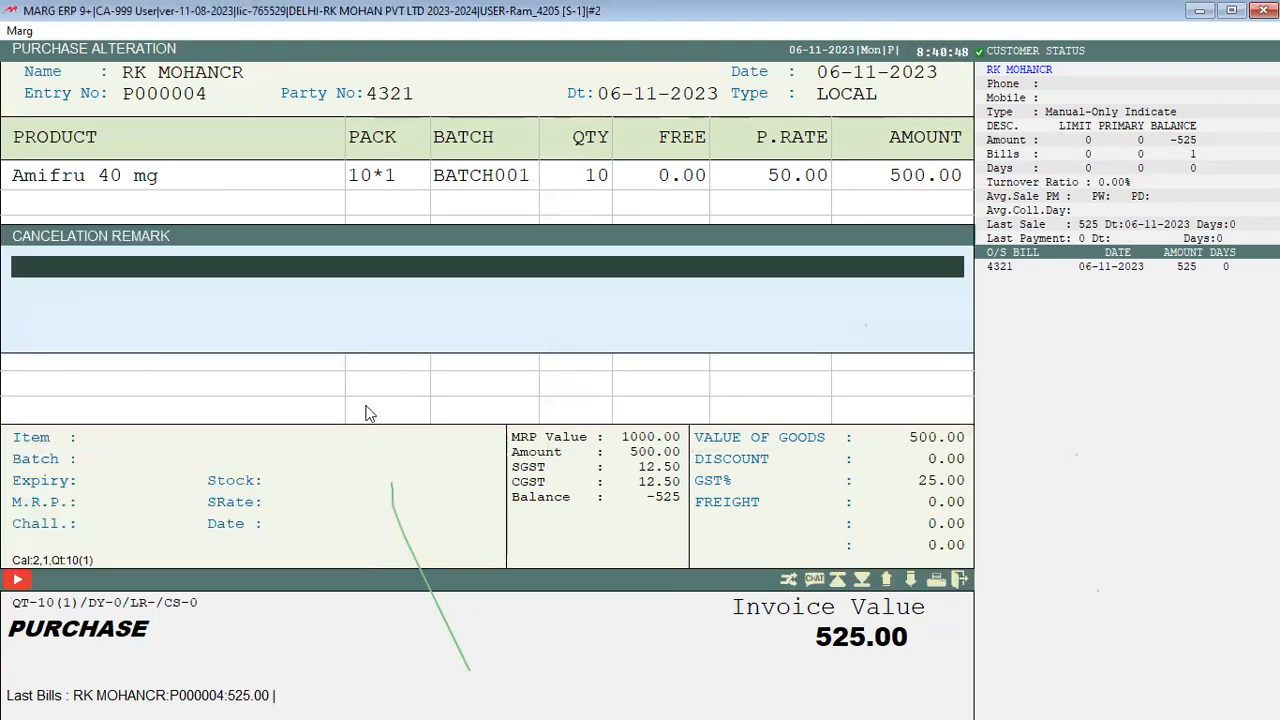
pyautogui.press('Escape')
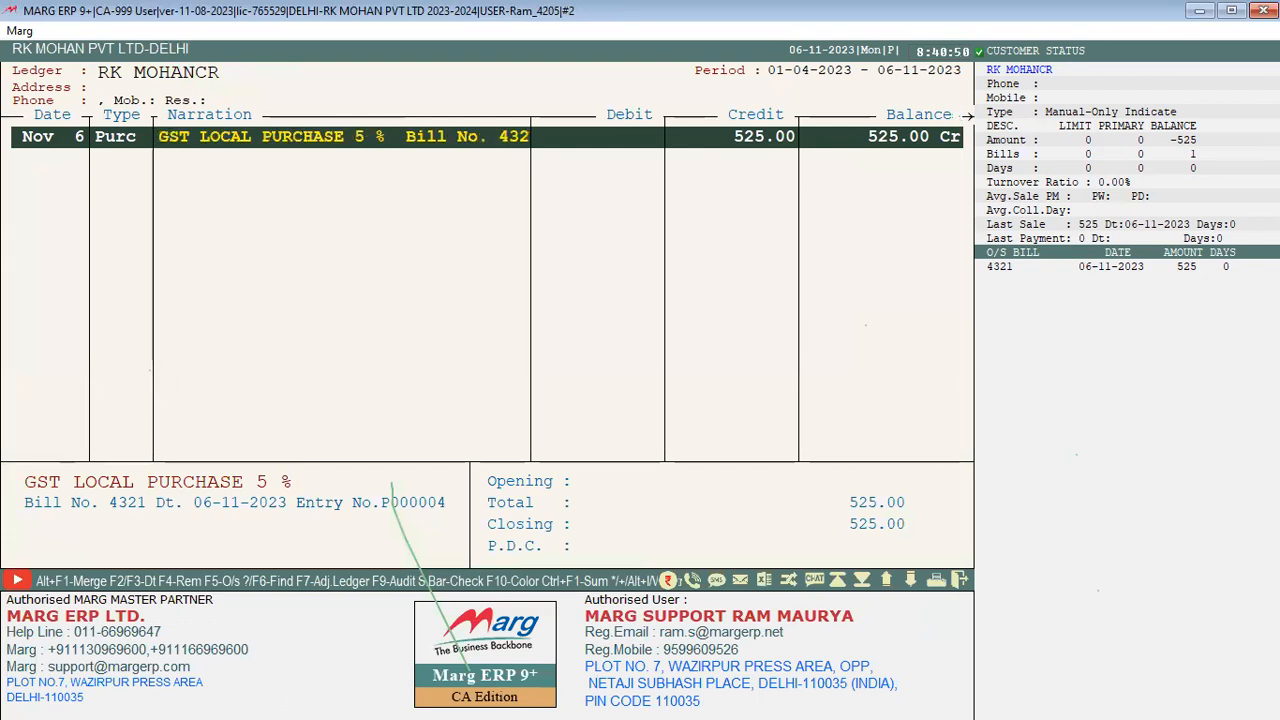
pyautogui.press('Escape')
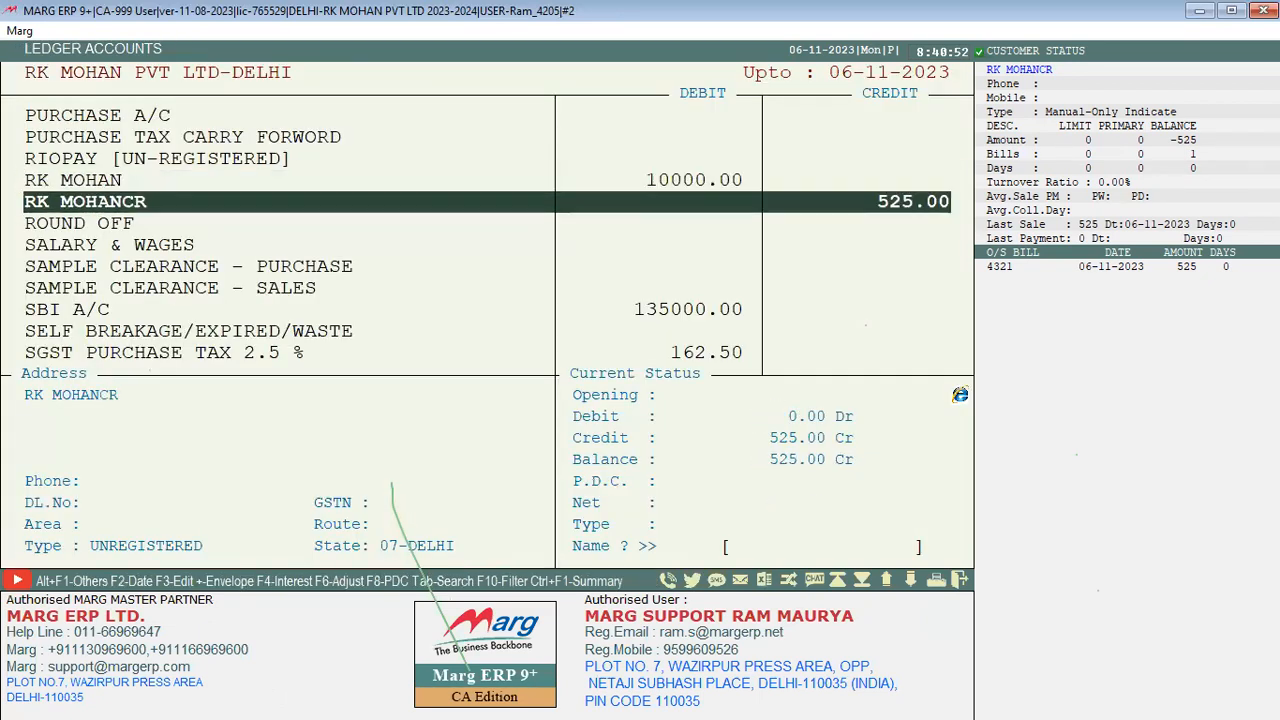
pyautogui.press('Down')
pyautogui.press('Down')
pyautogui.press('Down')
pyautogui.press('Up')
pyautogui.press('Up')
pyautogui.press('Up')
pyautogui.press('Return')
pyautogui.press('Return')
pyautogui.press('Return')
pyautogui.press('Return')
pyautogui.press('Escape')
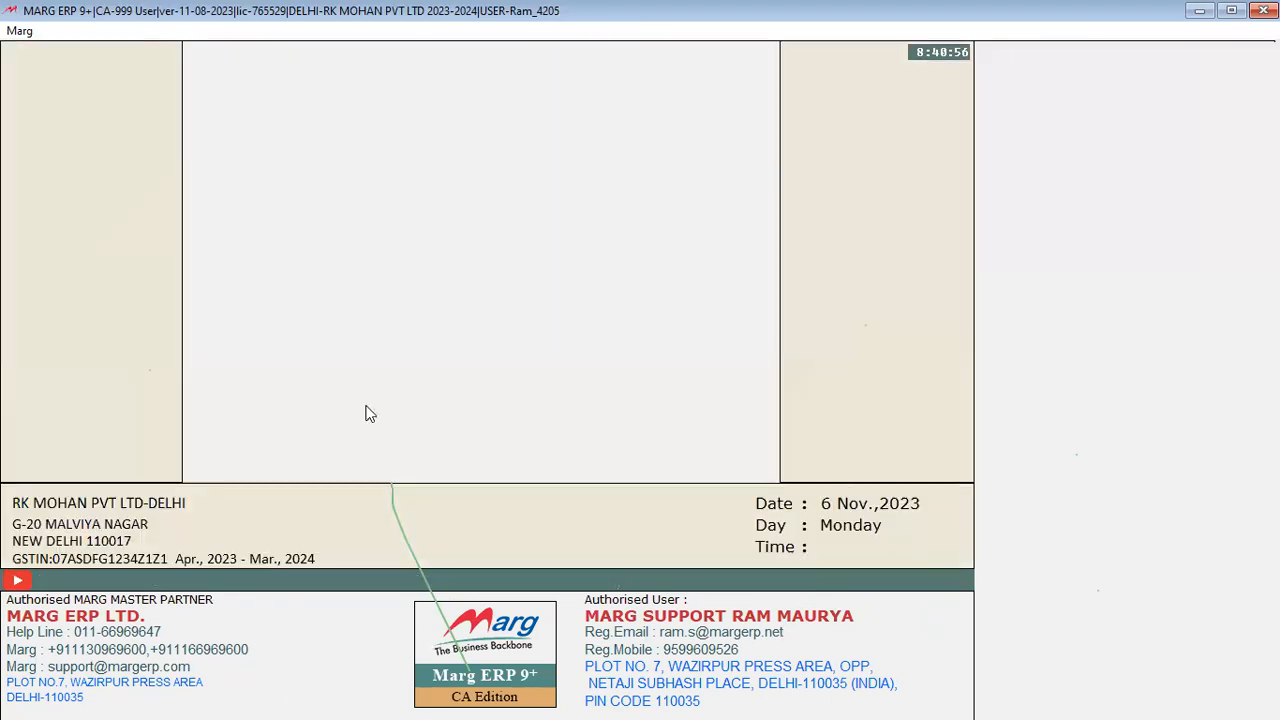
pyautogui.press('Return')
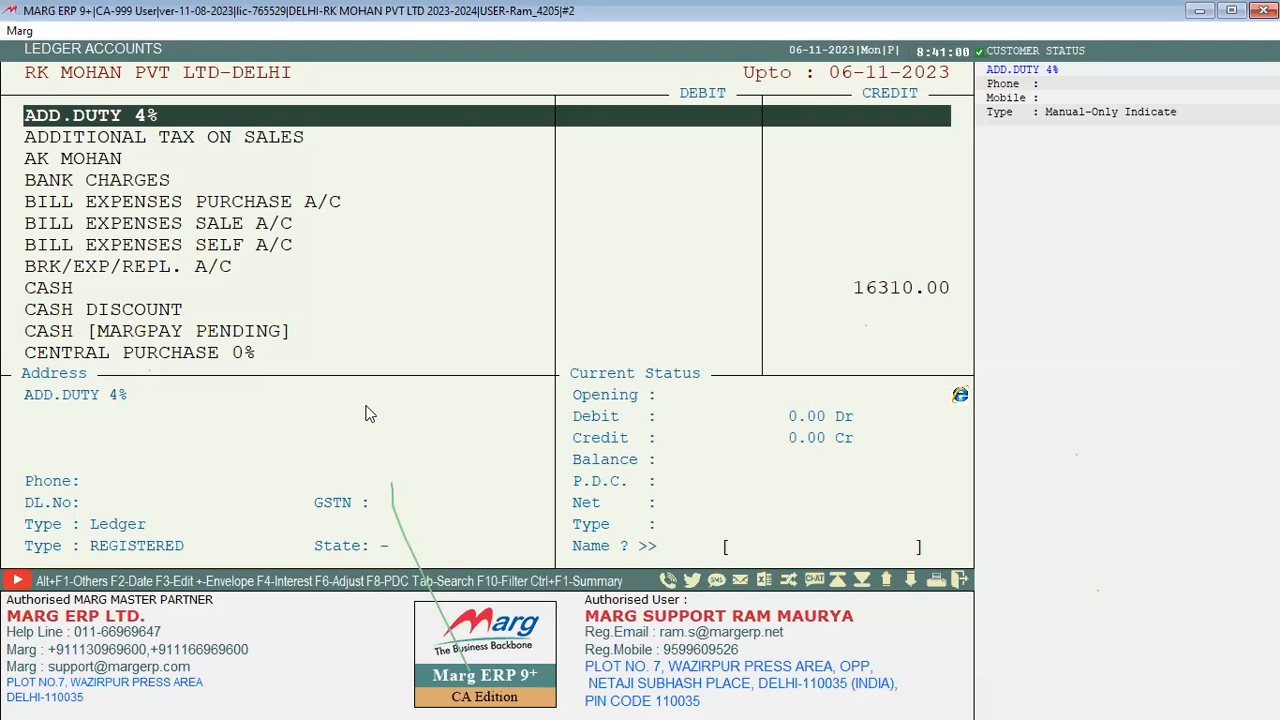
pyautogui.write('RK')
pyautogui.press('Down')
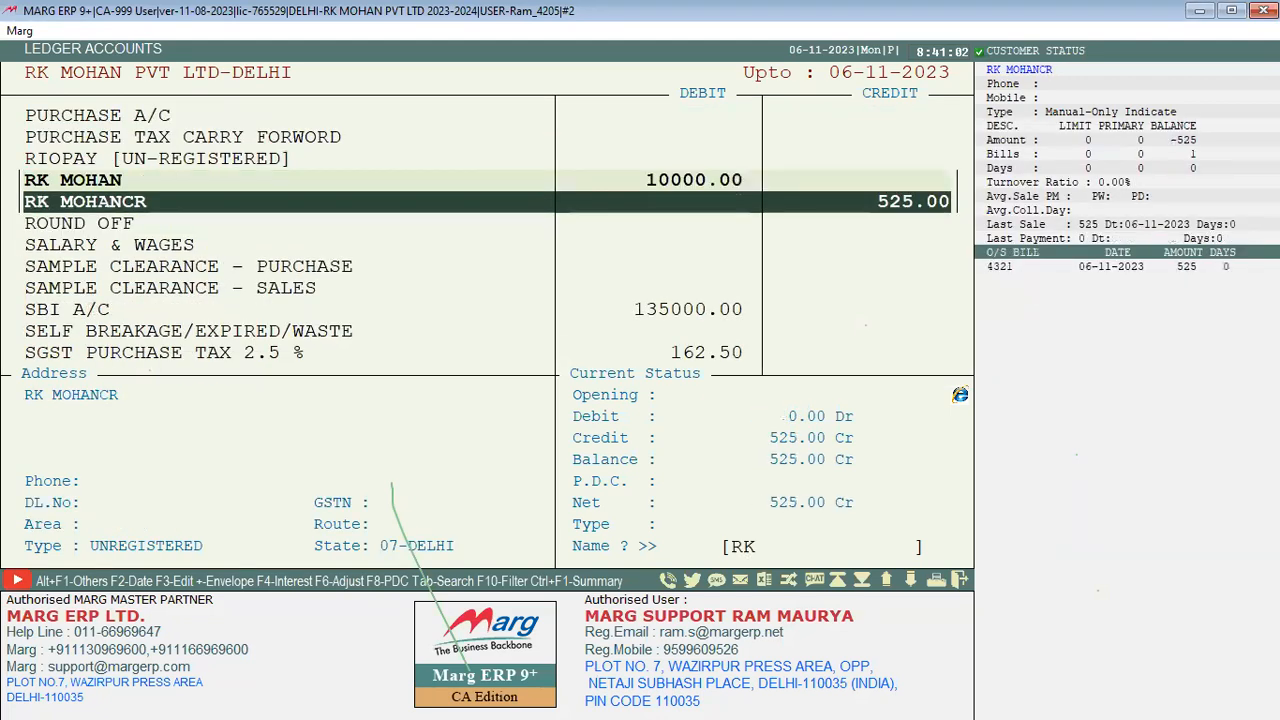
pyautogui.press('Return')
pyautogui.press('Return')
pyautogui.press('Return')
pyautogui.press('Return')
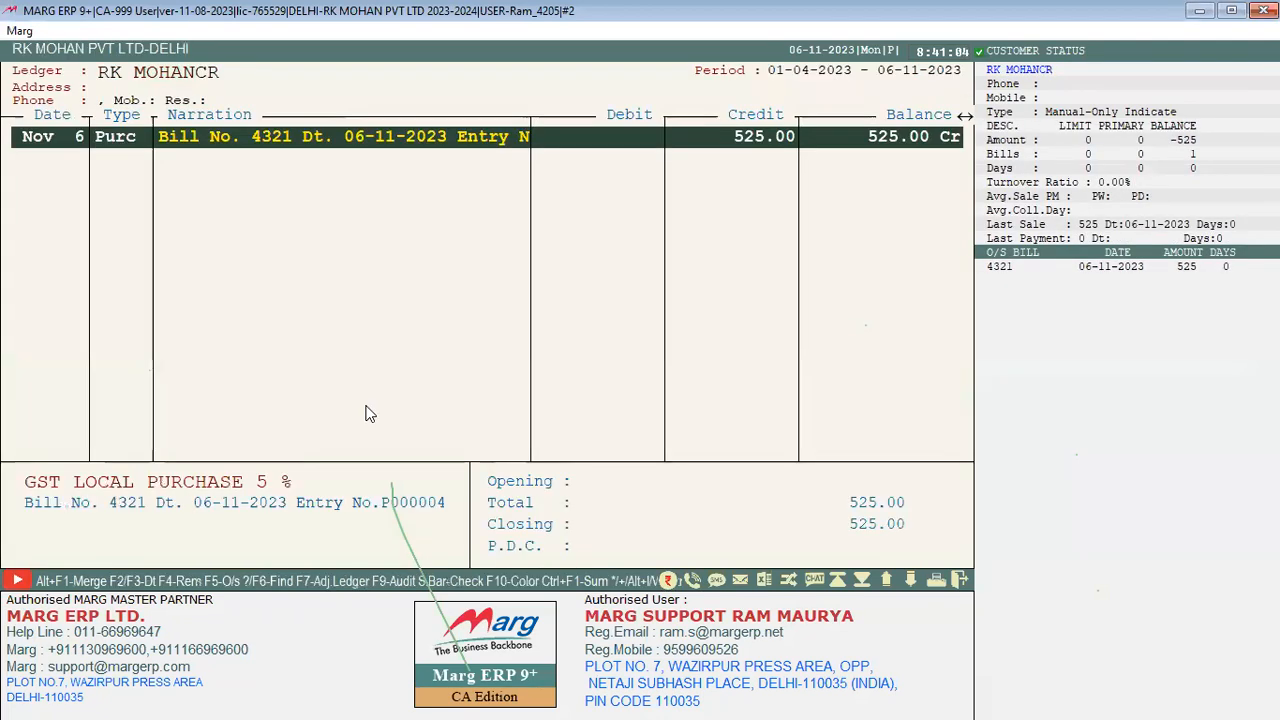
pyautogui.press('Return')
pyautogui.press('Right')
pyautogui.press('Right')
pyautogui.press('Right')
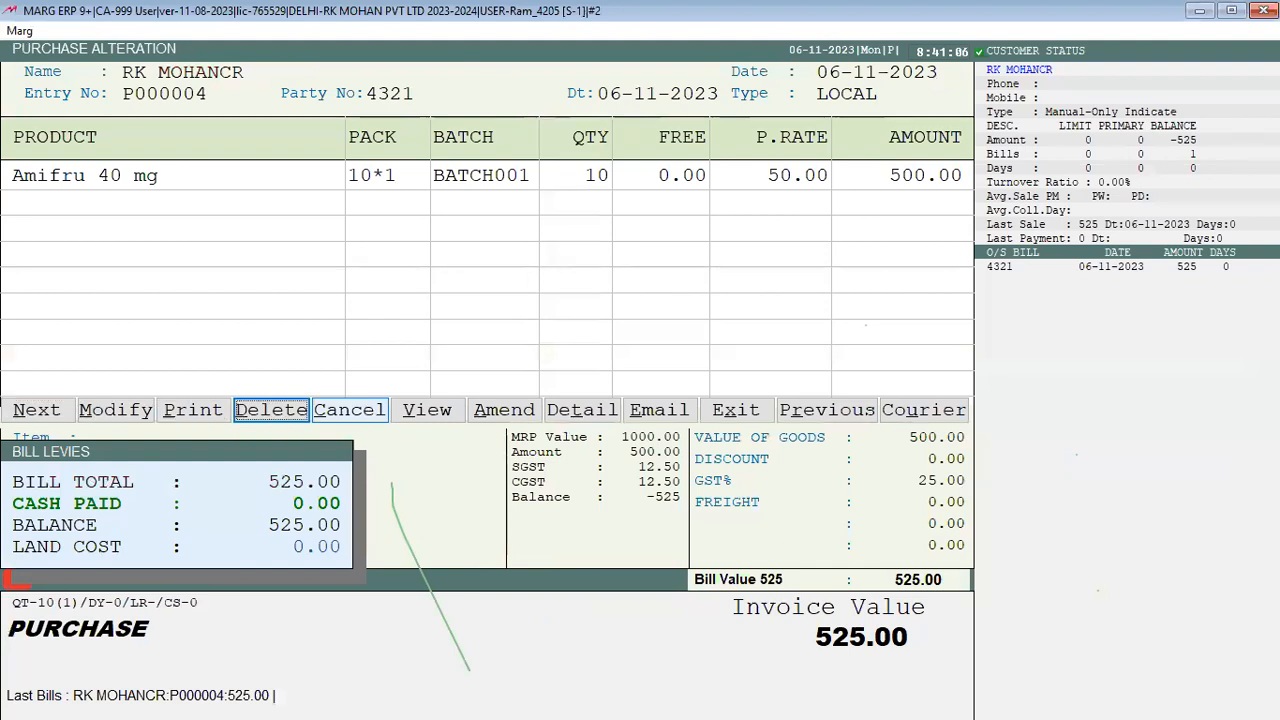
pyautogui.press('Left')
pyautogui.press('Right')
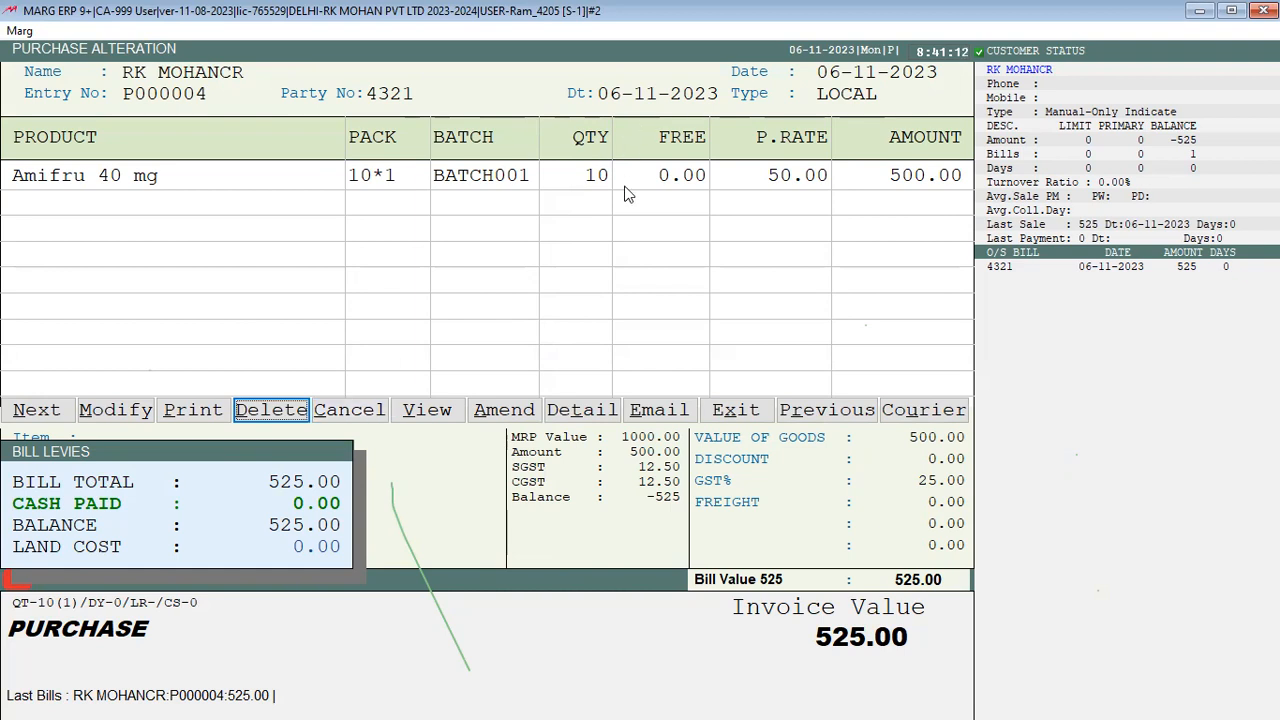
pyautogui.press('Return')
pyautogui.press('Right')
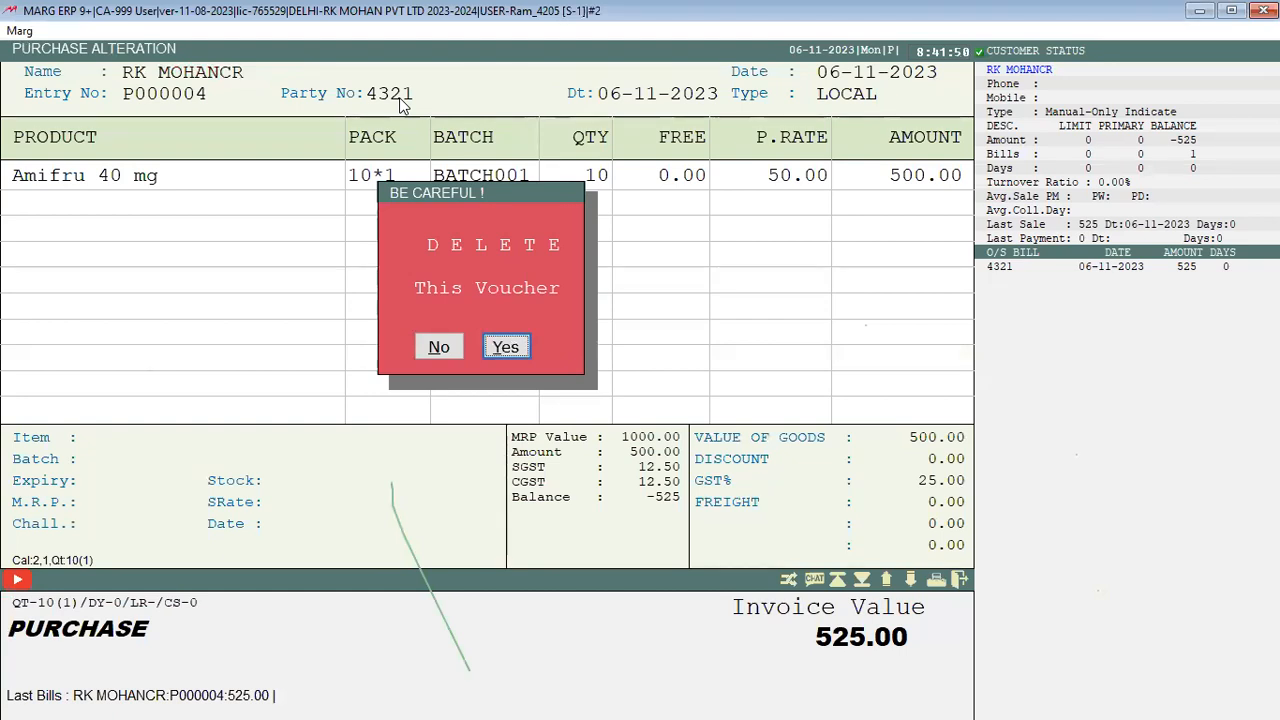
pyautogui.press('Return')
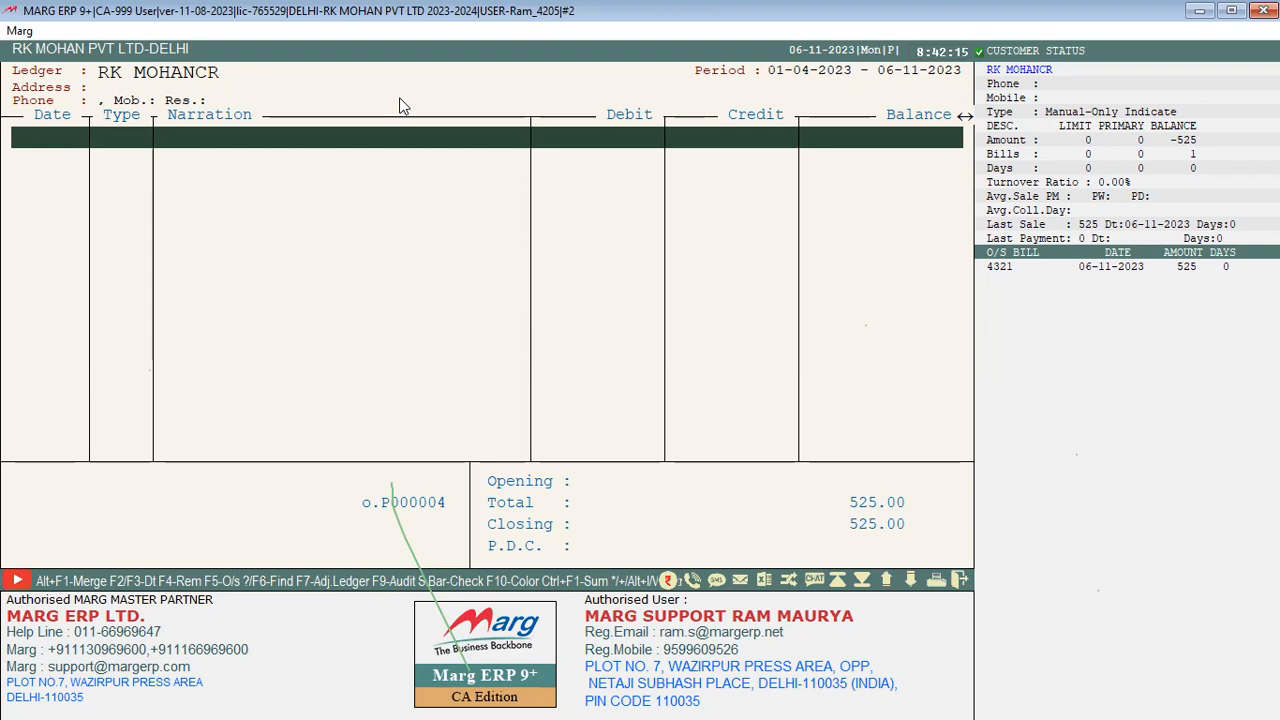
pyautogui.press('F7')
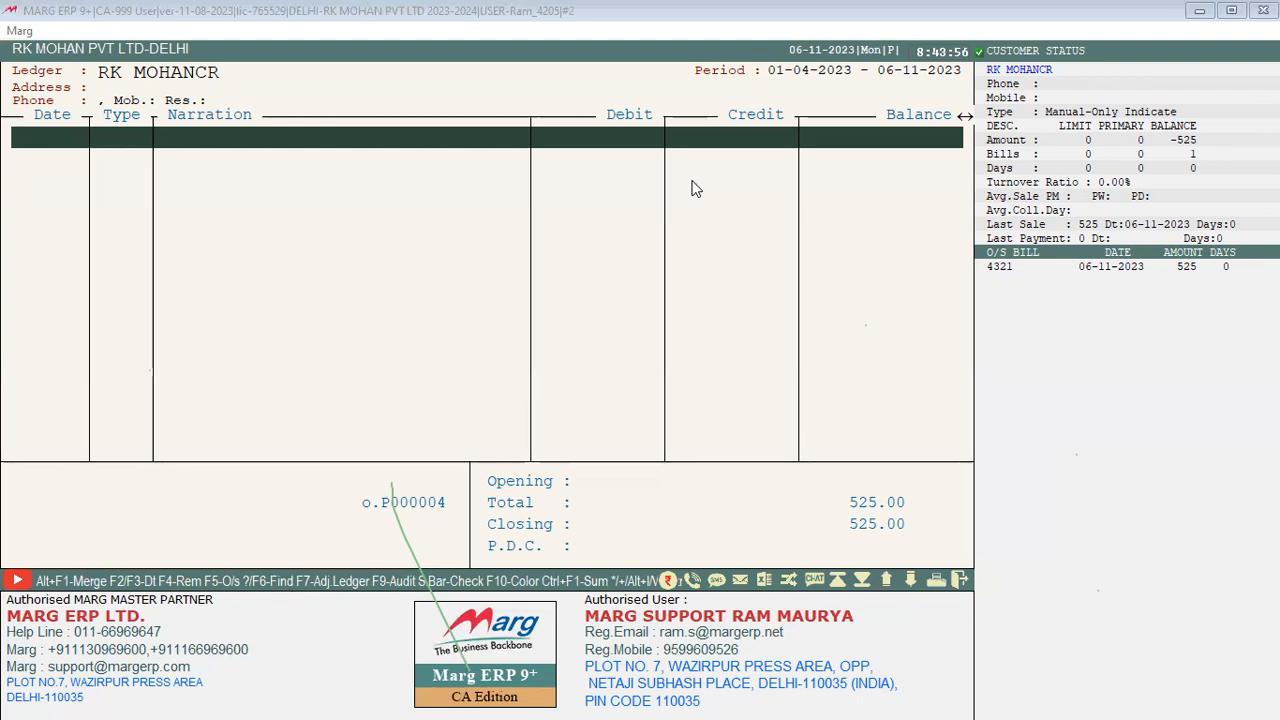
pyautogui.press('Escape')
pyautogui.press('Escape')
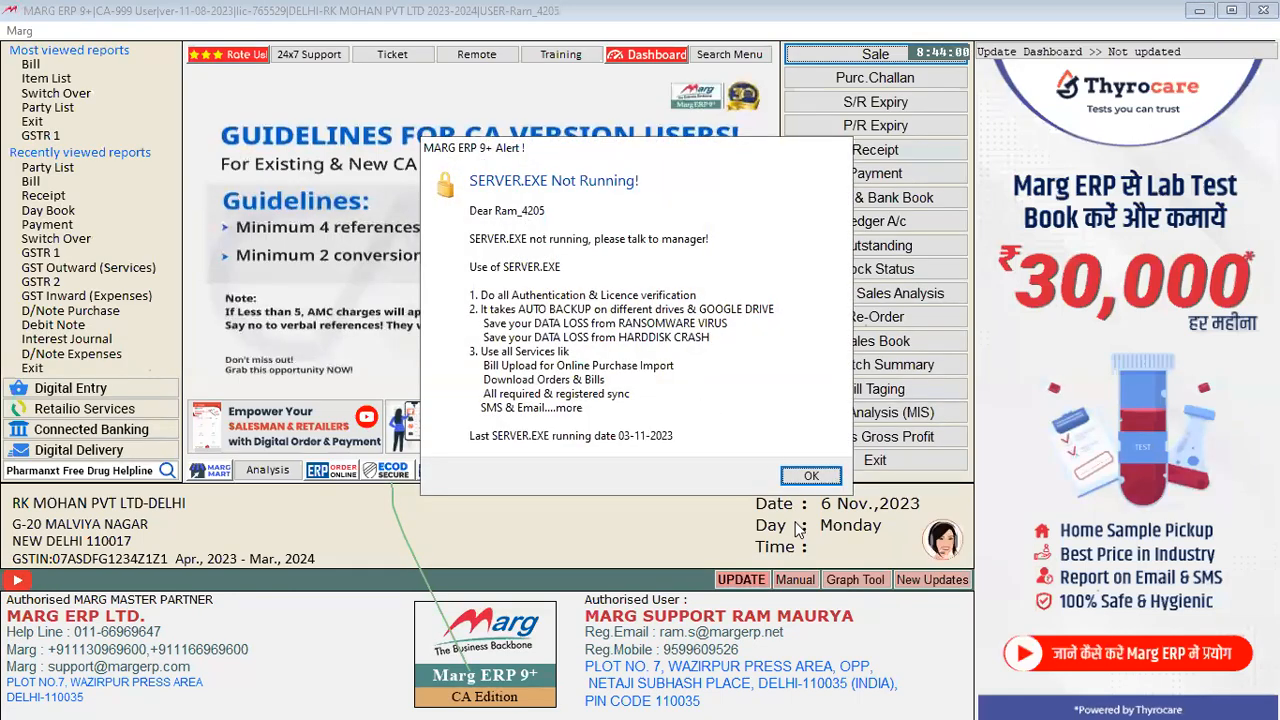
pyautogui.click(813, 480)
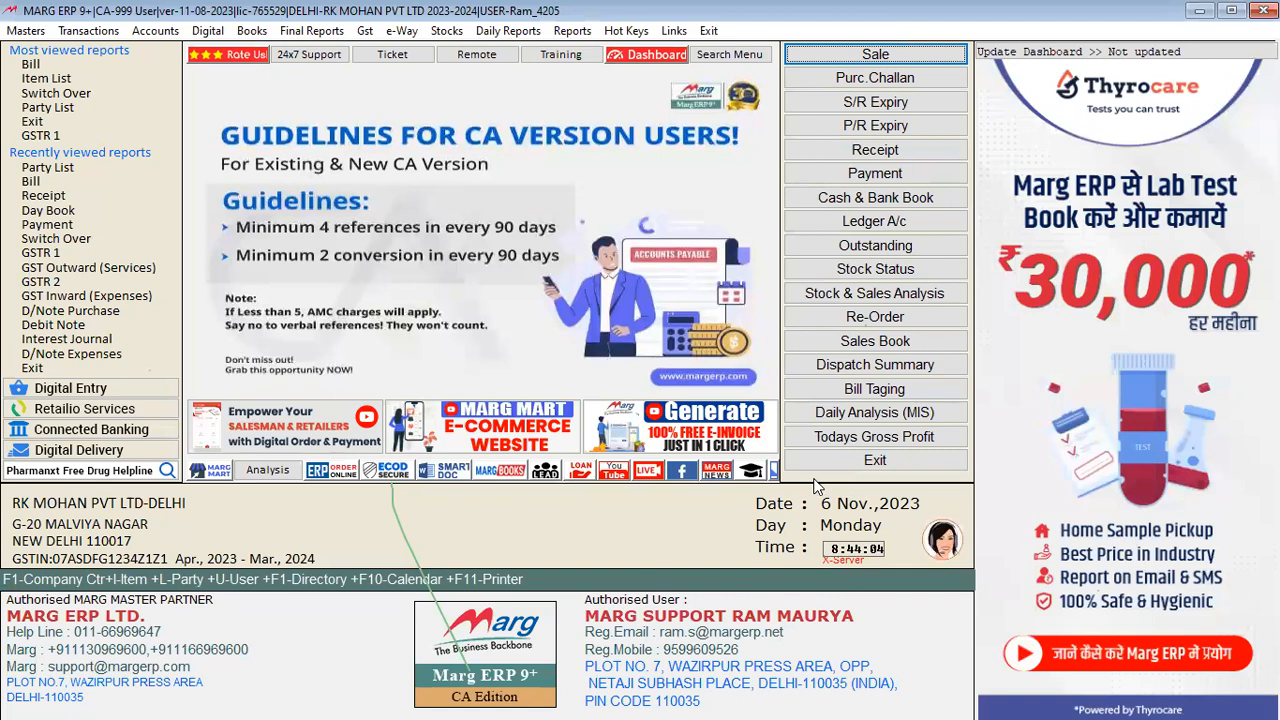
pyautogui.hotkey('alt', 'f2')
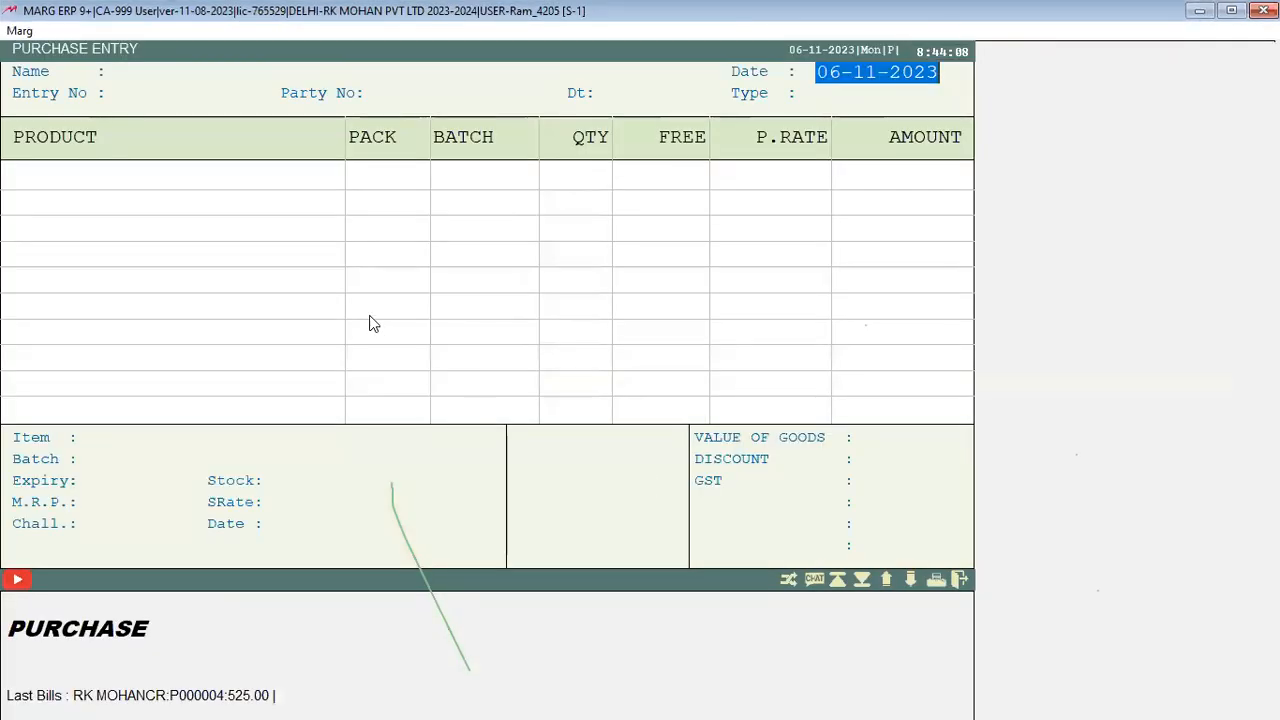
pyautogui.press('Escape')
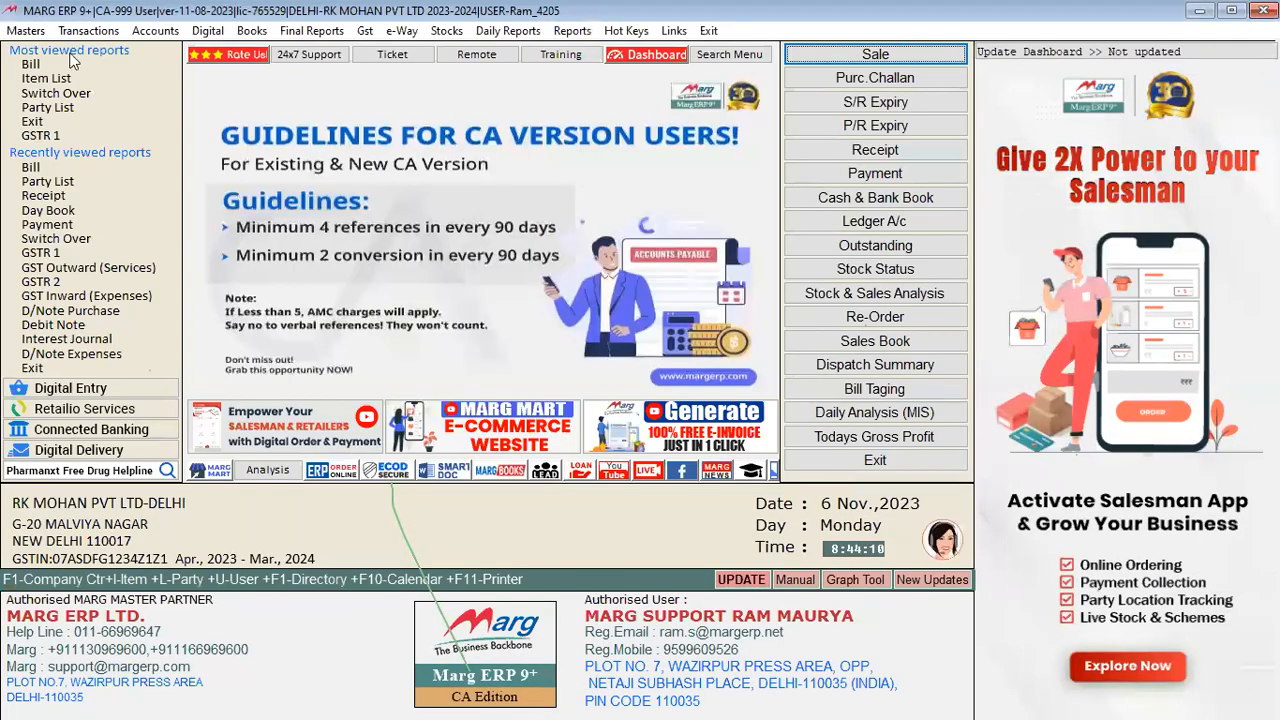
pyautogui.click(88, 35)
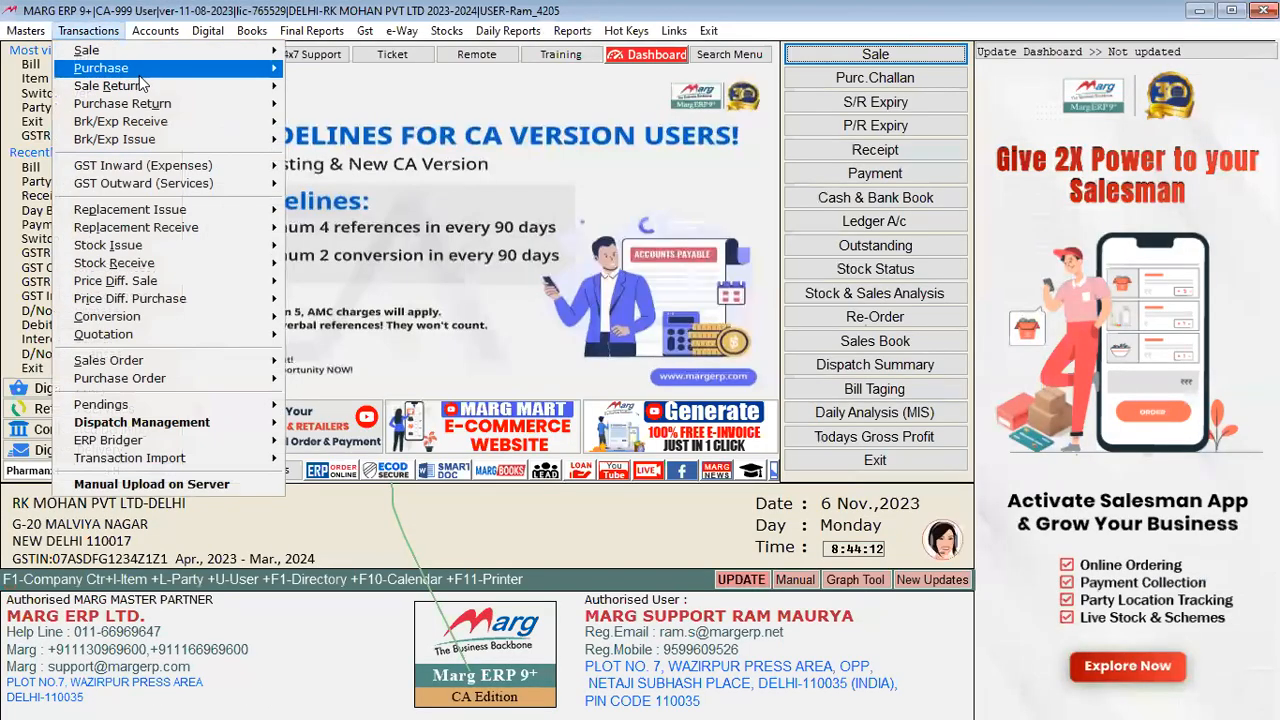
pyautogui.moveTo(139, 70)
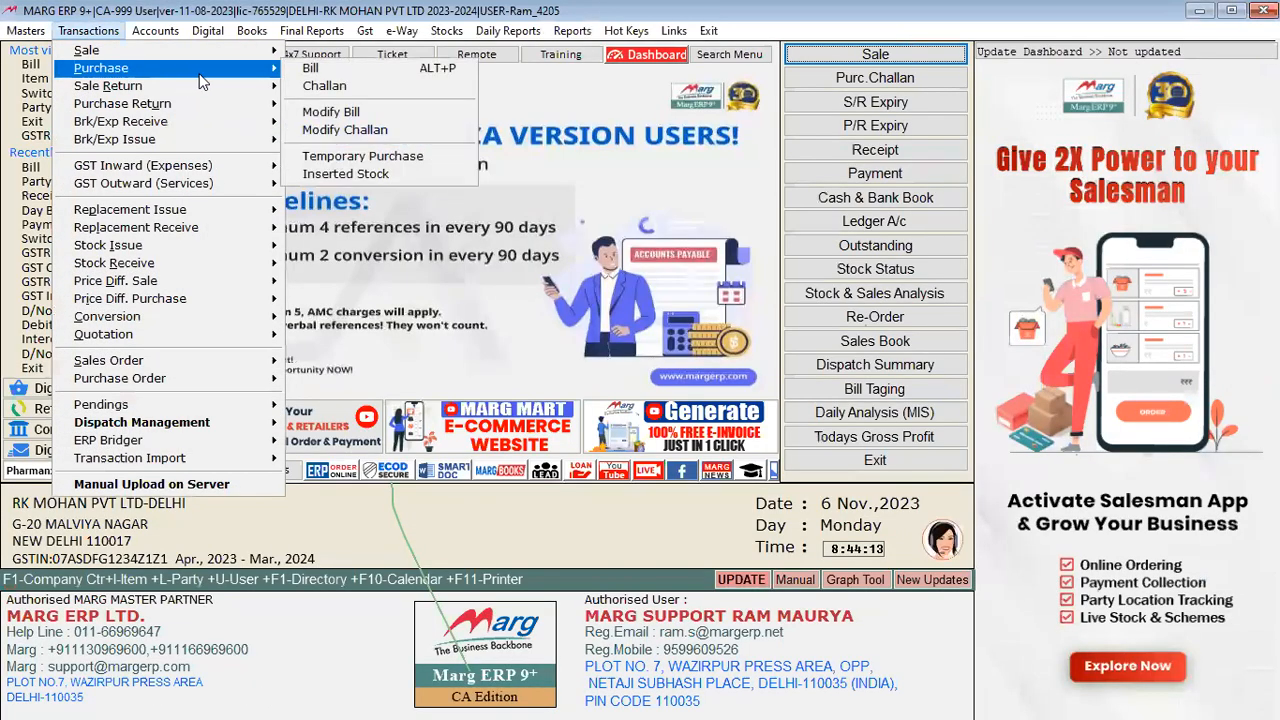
pyautogui.click(427, 73)
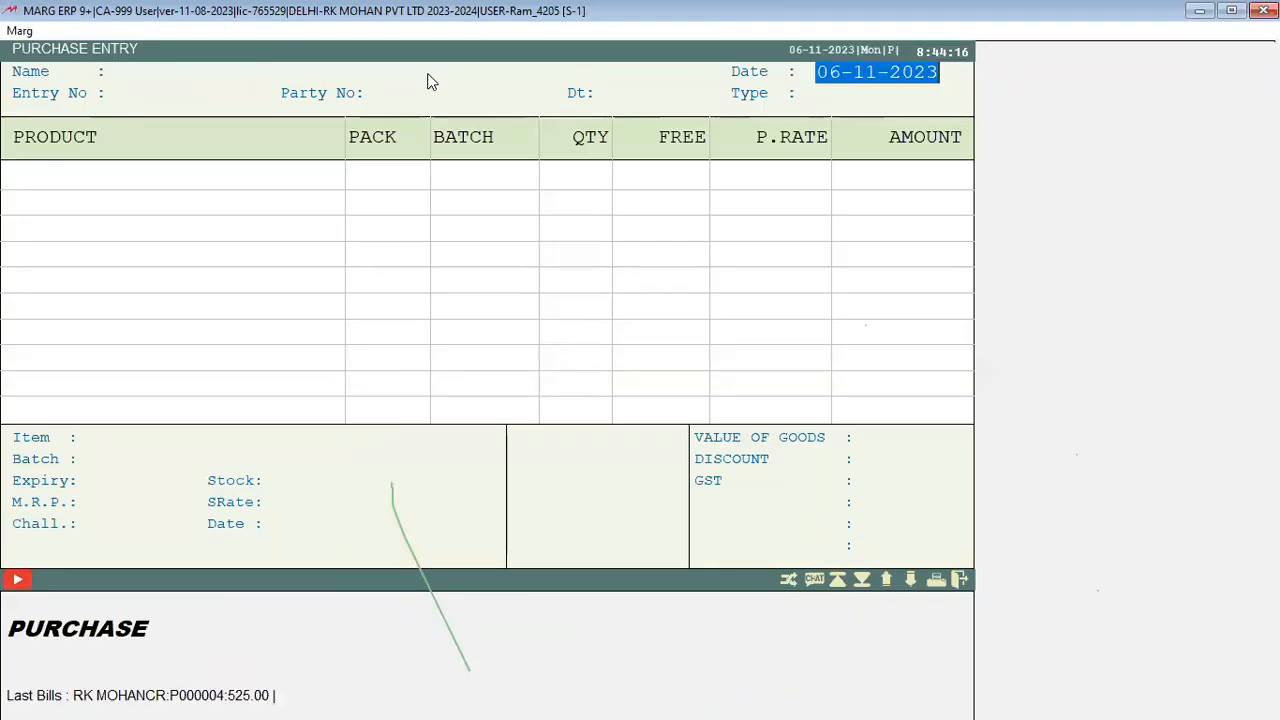
pyautogui.press('Escape')
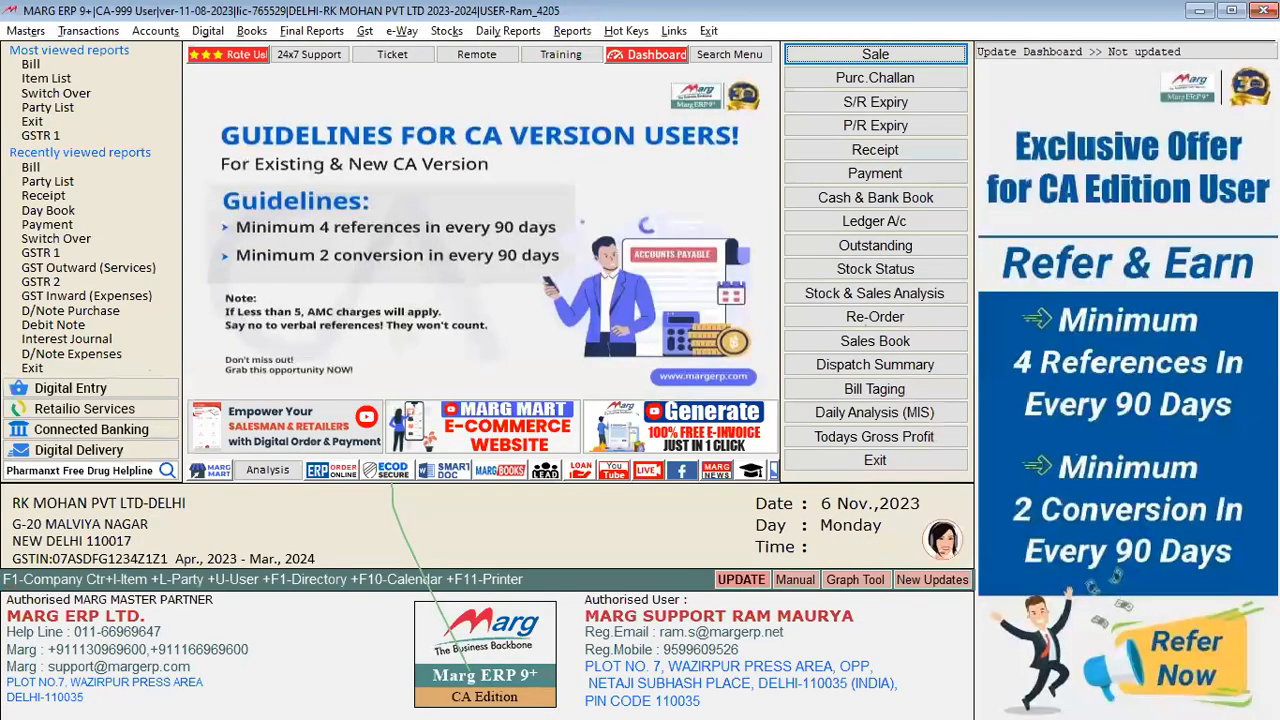
# Step: Start a new purchase bill dated 06-11-2023 and open the supplier ledger list
pyautogui.hotkey('alt', 'p')
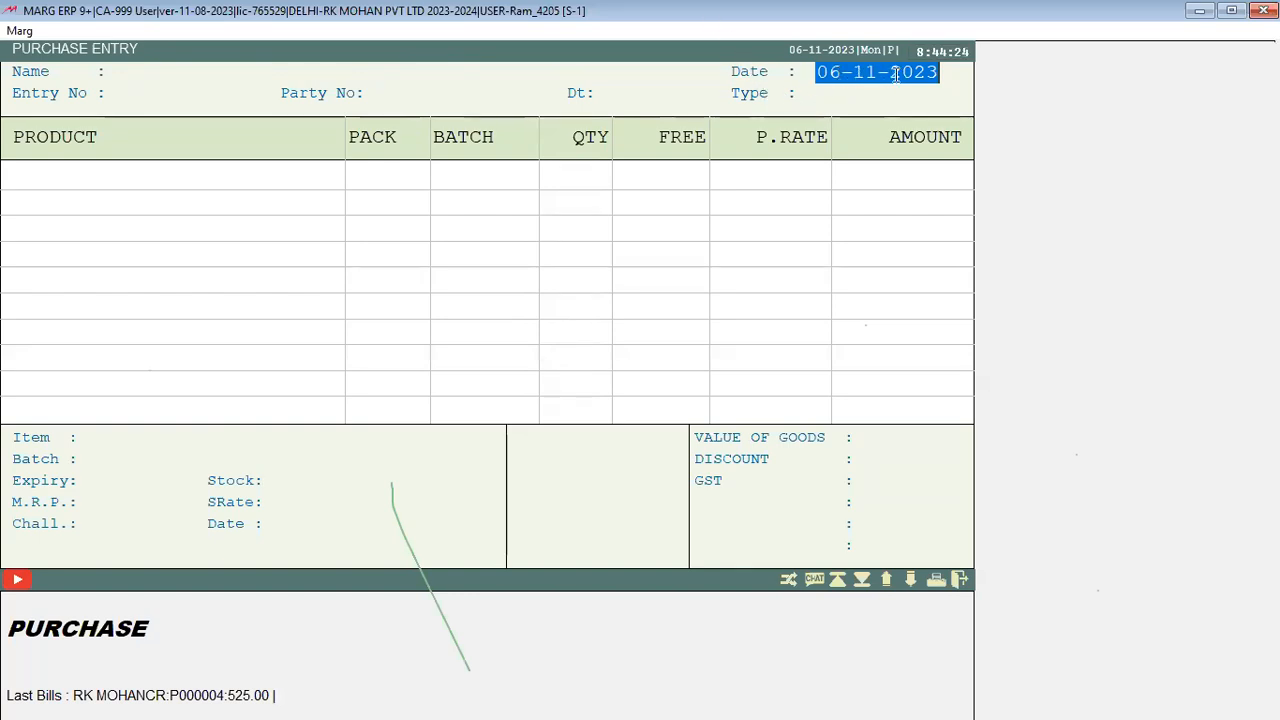
pyautogui.press('Return')
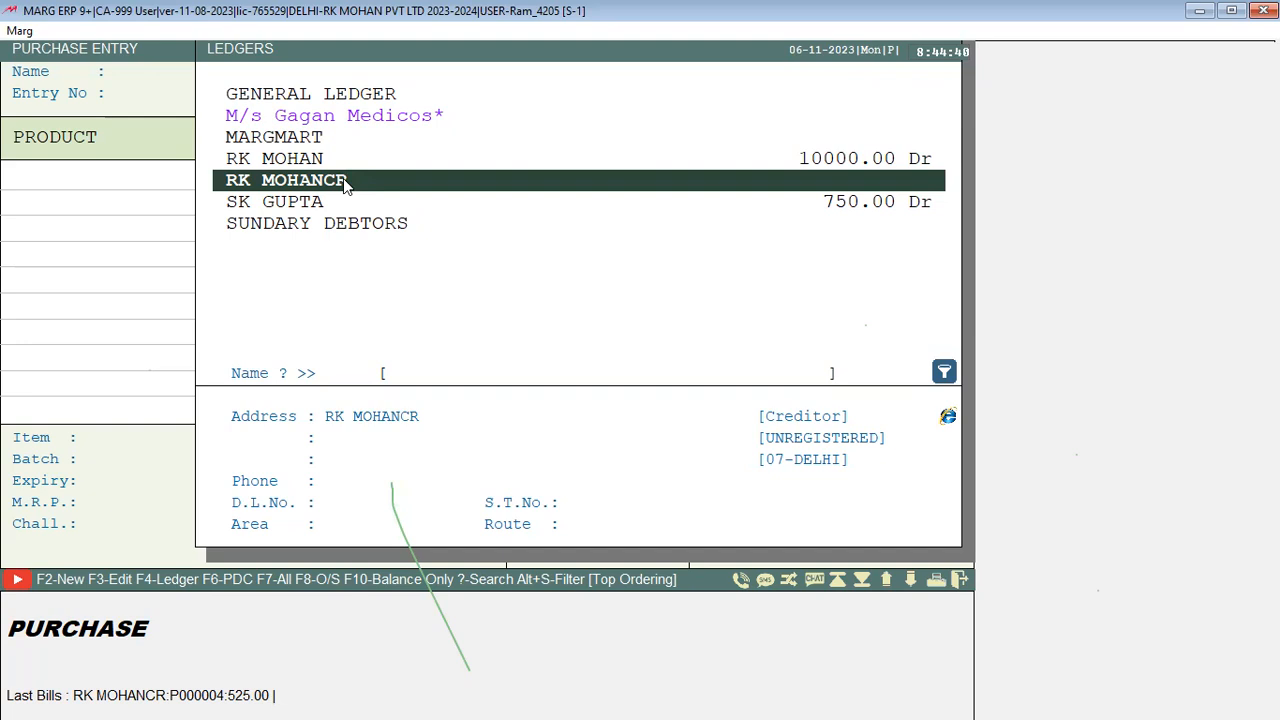
pyautogui.press('F2')
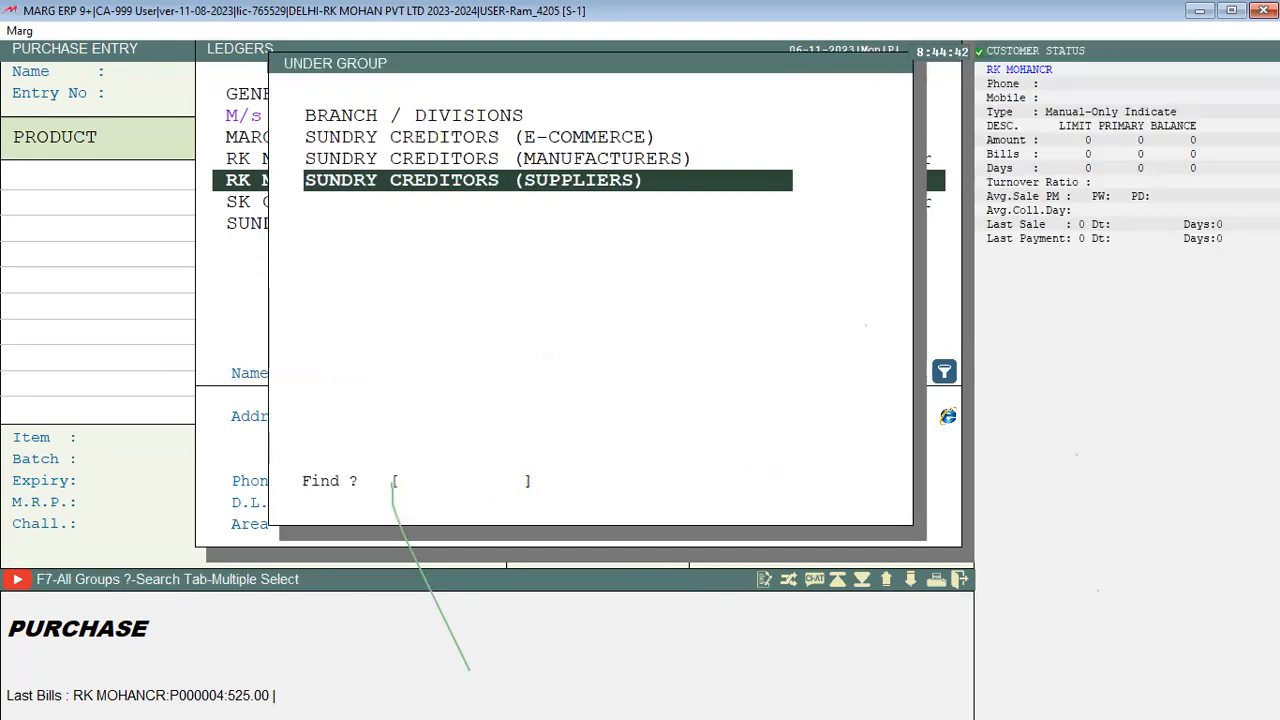
pyautogui.press('Up')
pyautogui.press('Down')
pyautogui.press('Escape')
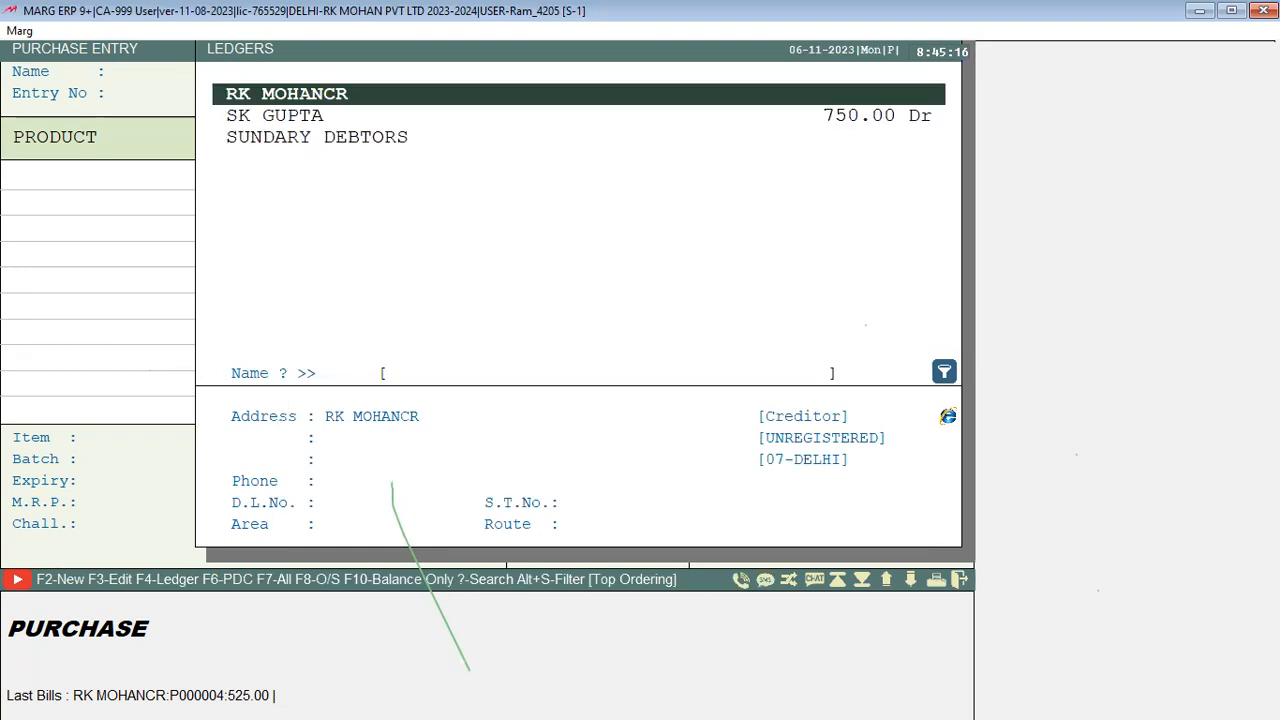
# Step: Choose RK MOHANCR as the supplier for the new purchase bill
pyautogui.press('Up')
pyautogui.press('Down')
pyautogui.press('Down')
pyautogui.press('Up')
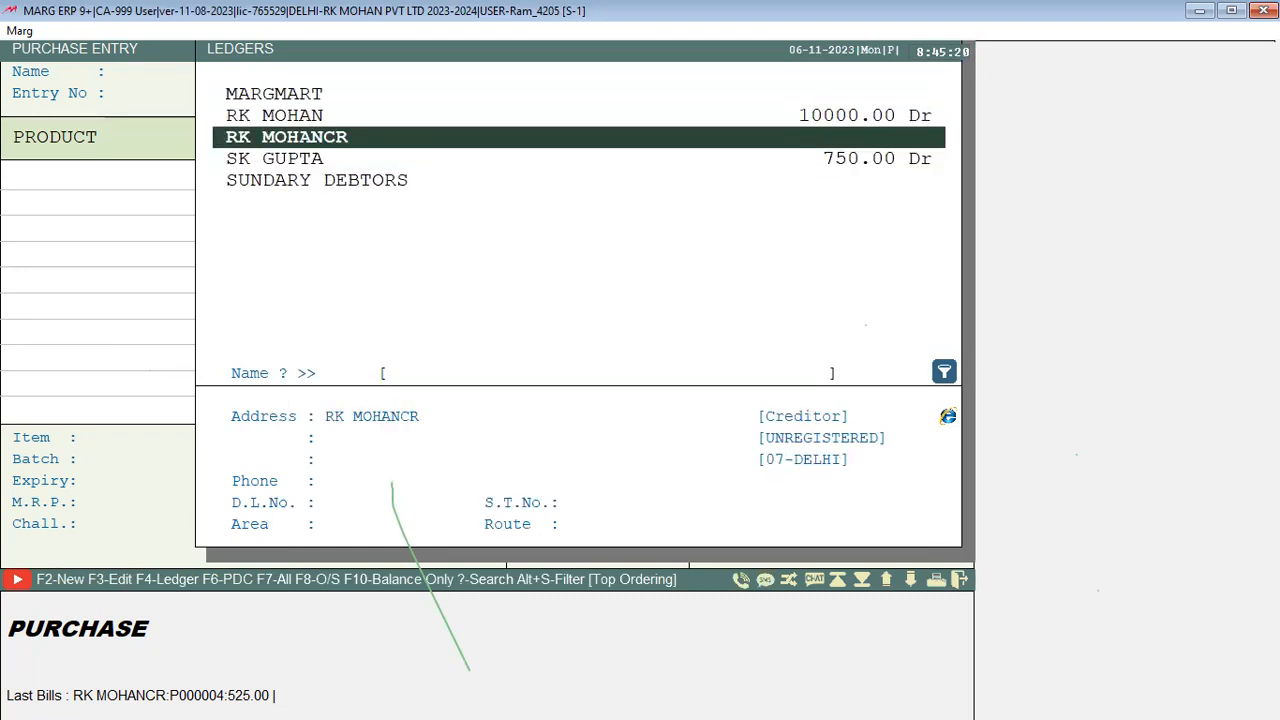
pyautogui.press('Return')
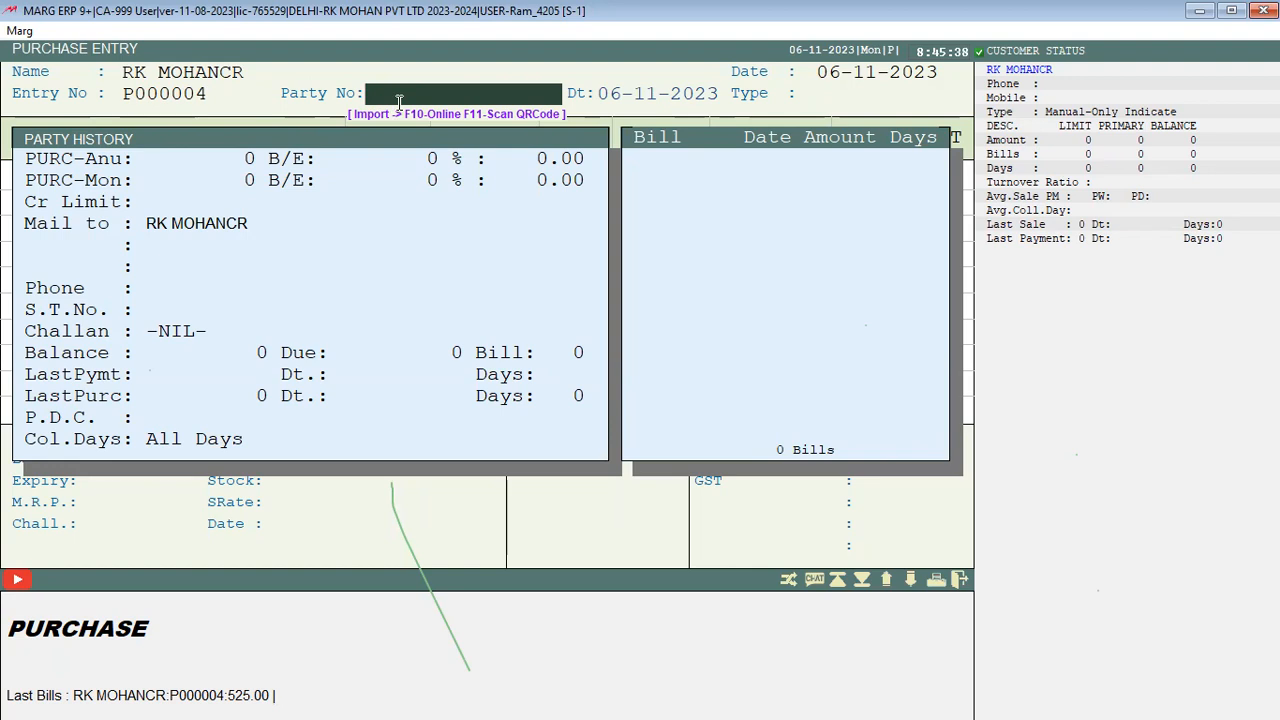
# Step: Enter party number 1234 with bill date 06-11-2023, acknowledge the unregistered supplier alert and set TAX to Yes
pyautogui.write('1234')
pyautogui.press('Return')
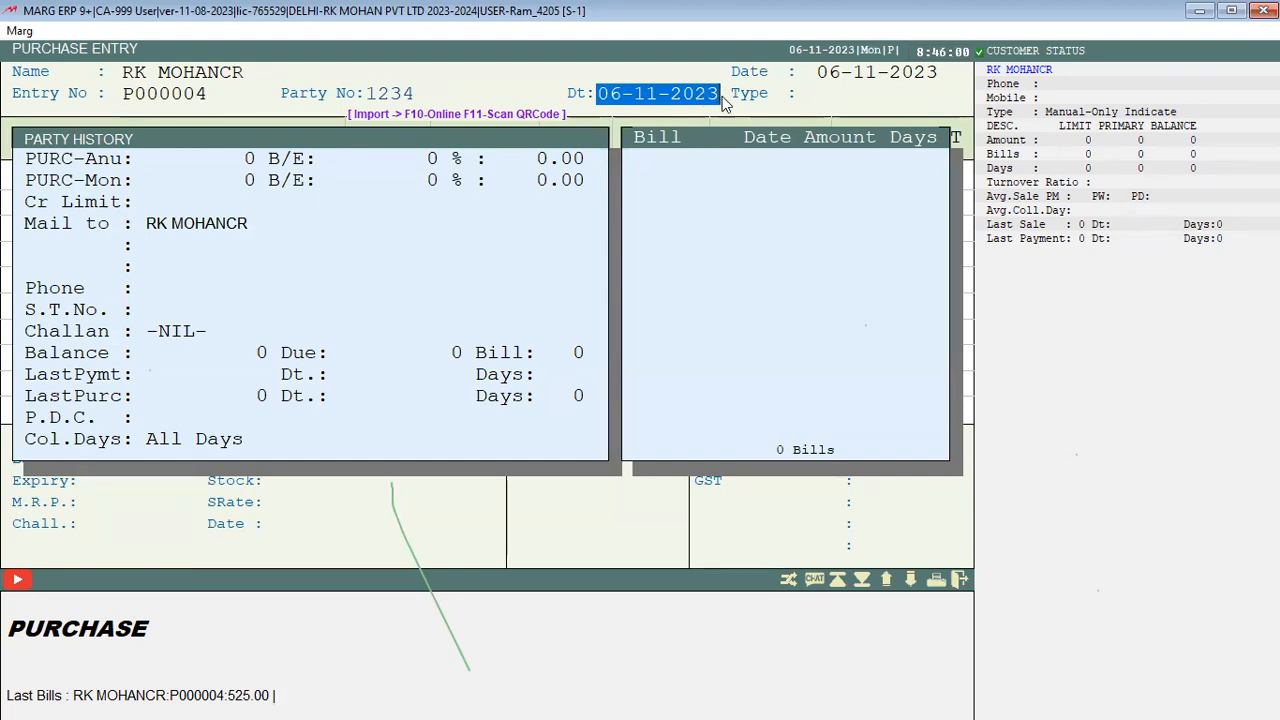
pyautogui.press('Return')
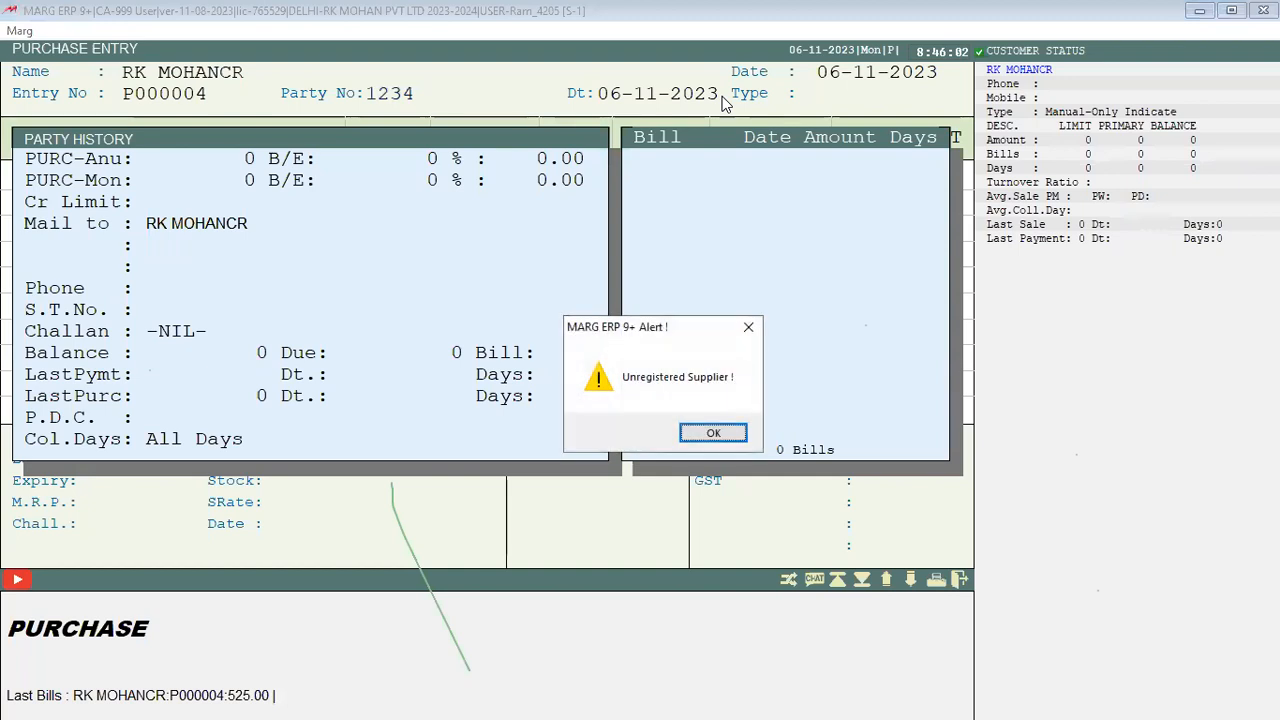
pyautogui.press('Return')
pyautogui.hotkey('alt', 'Down')
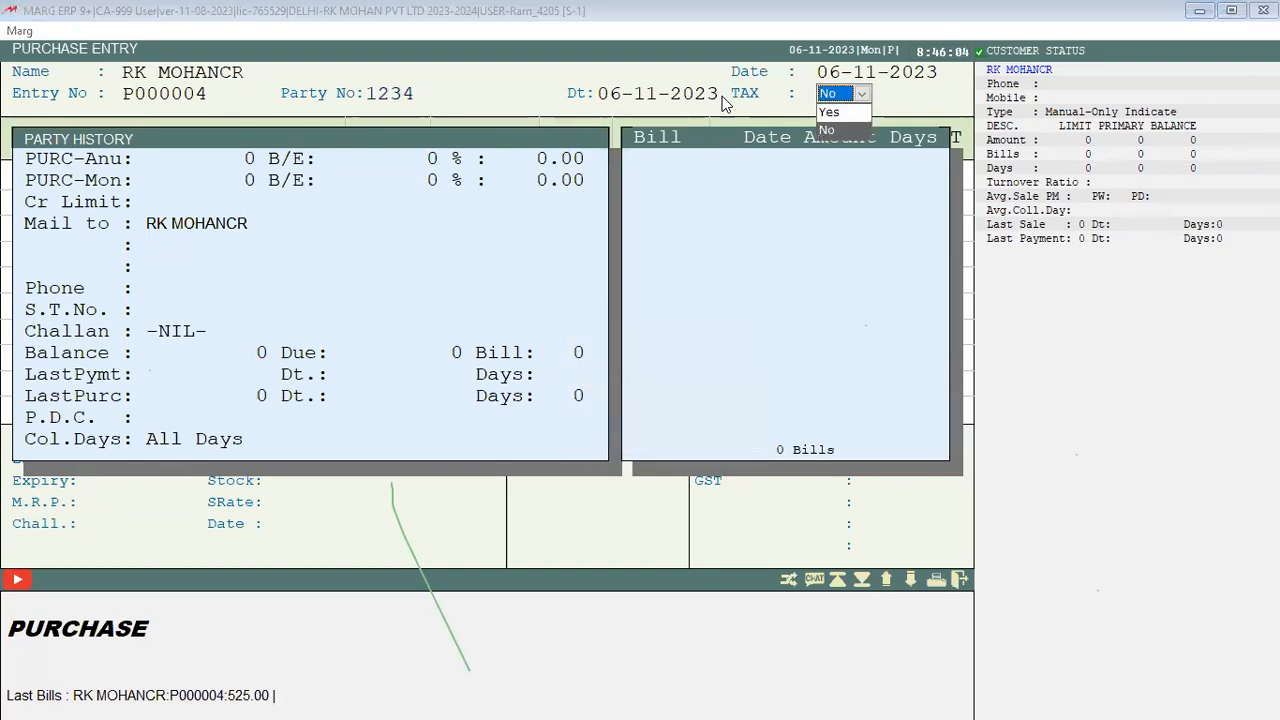
pyautogui.press('Up')
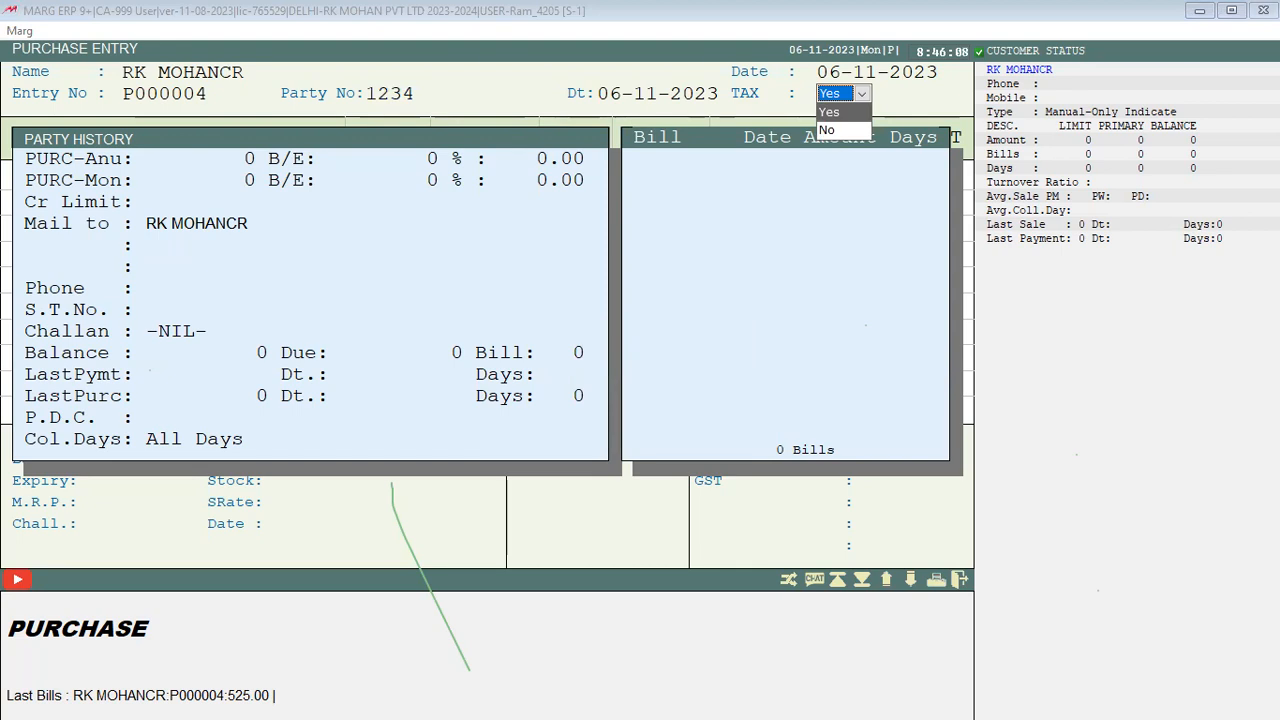
pyautogui.press('Return')
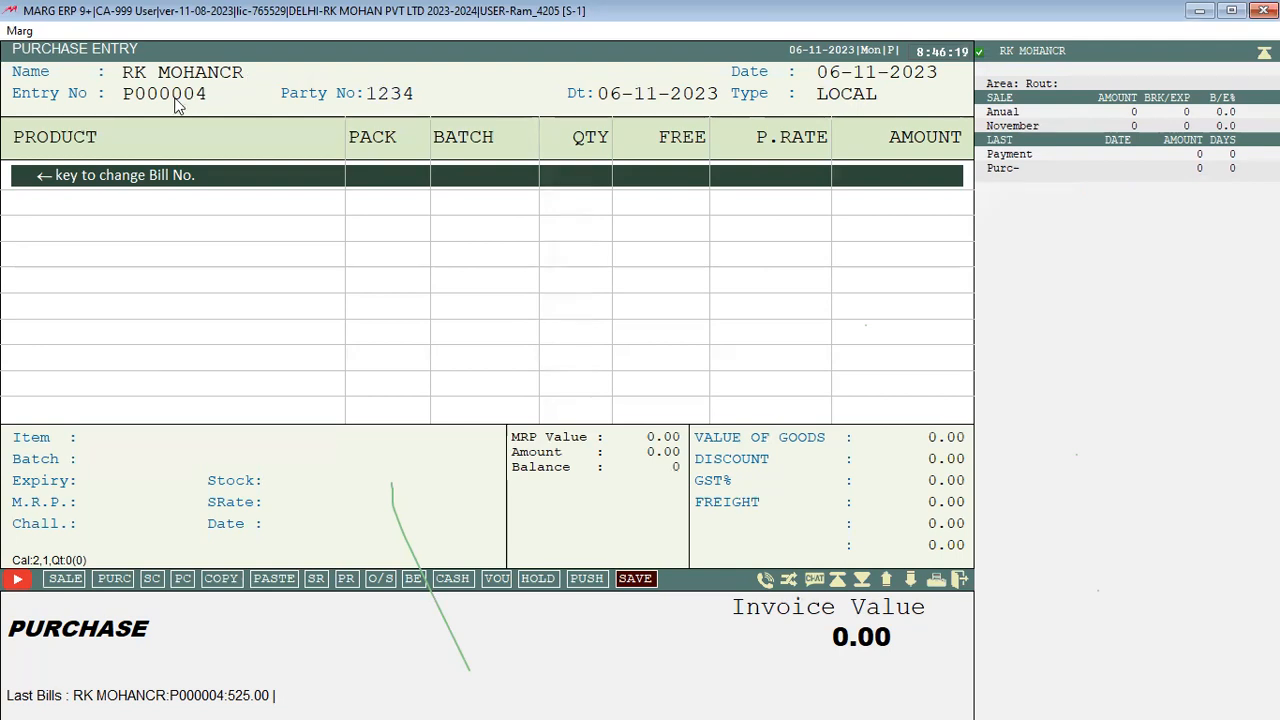
# Step: Start the first product line of the bill and highlight Amifru 40 mg in the item list
pyautogui.press('Return')
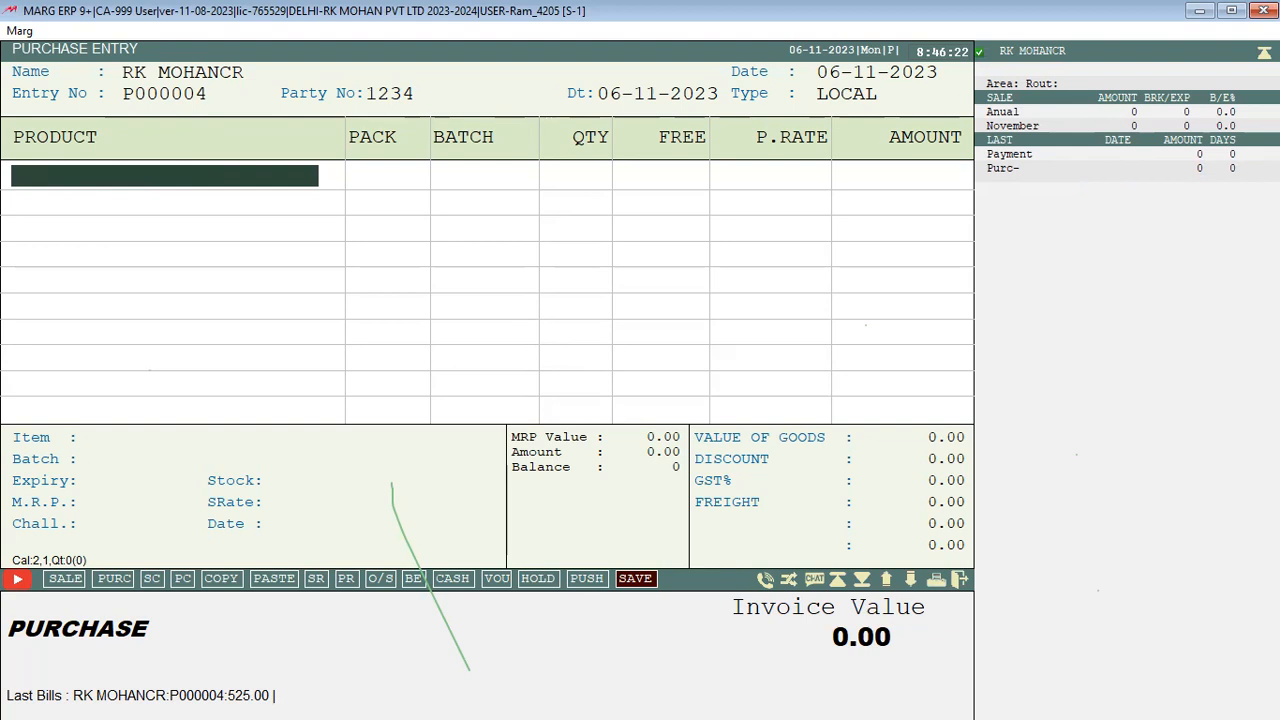
pyautogui.press('Return')
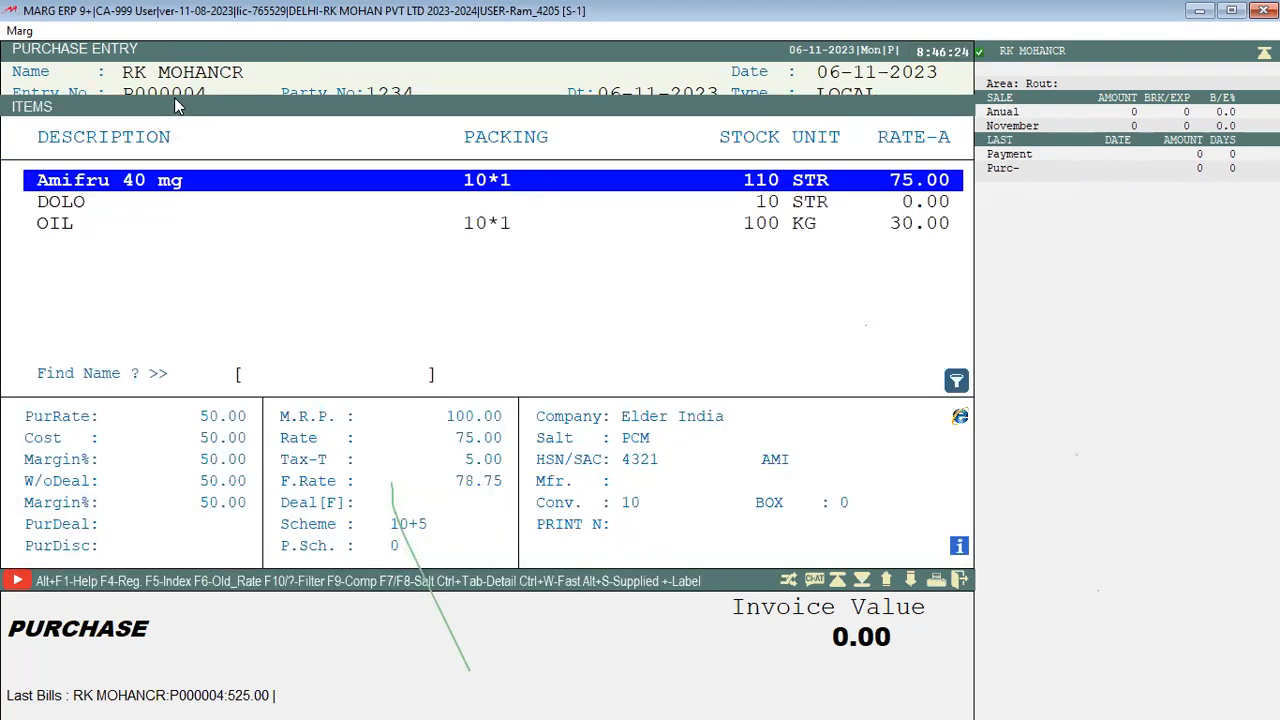
pyautogui.press('Down')
pyautogui.press('Down')
pyautogui.click(61, 201)
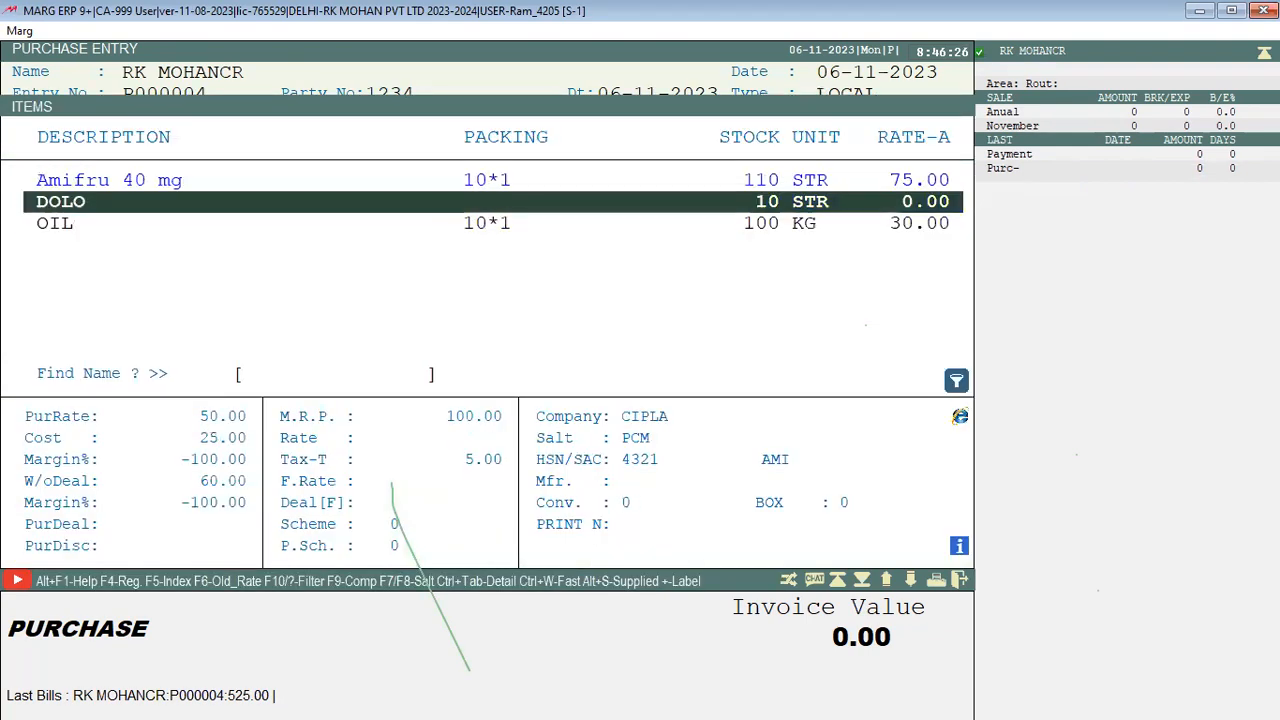
pyautogui.click(109, 180)
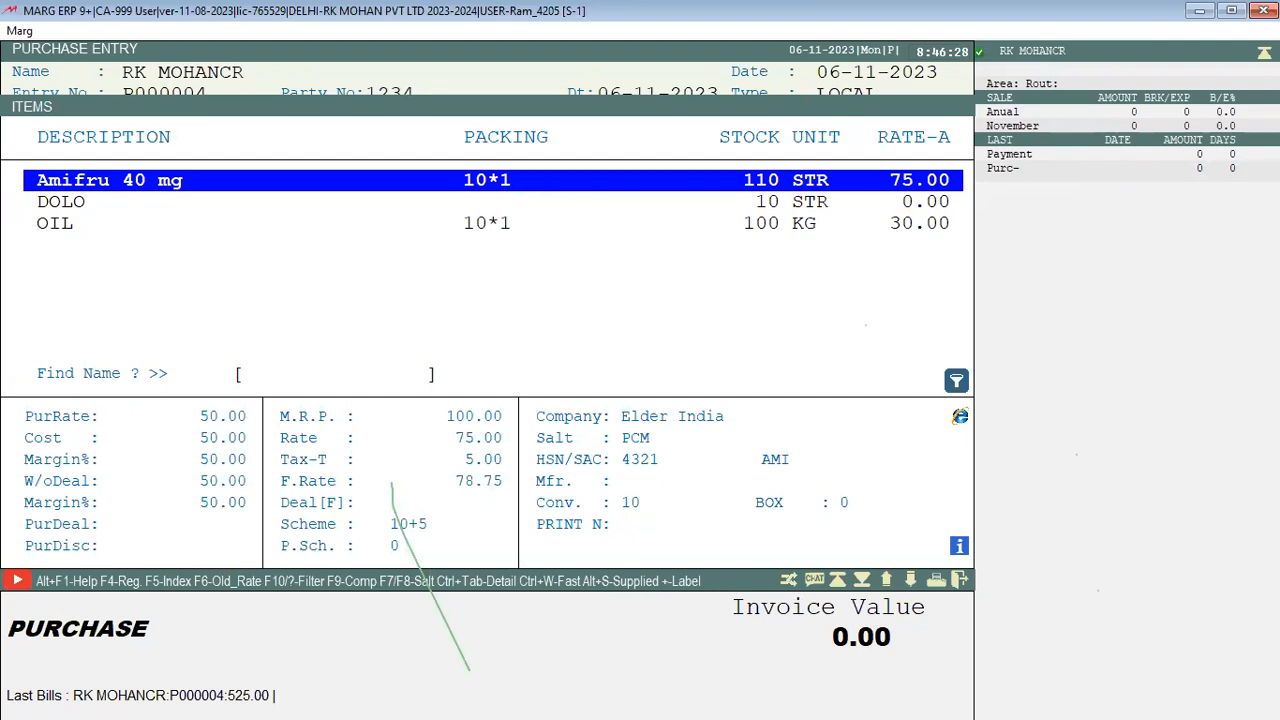
pyautogui.press('Return')
pyautogui.press('Return')
pyautogui.press('Return')
pyautogui.press('Return')
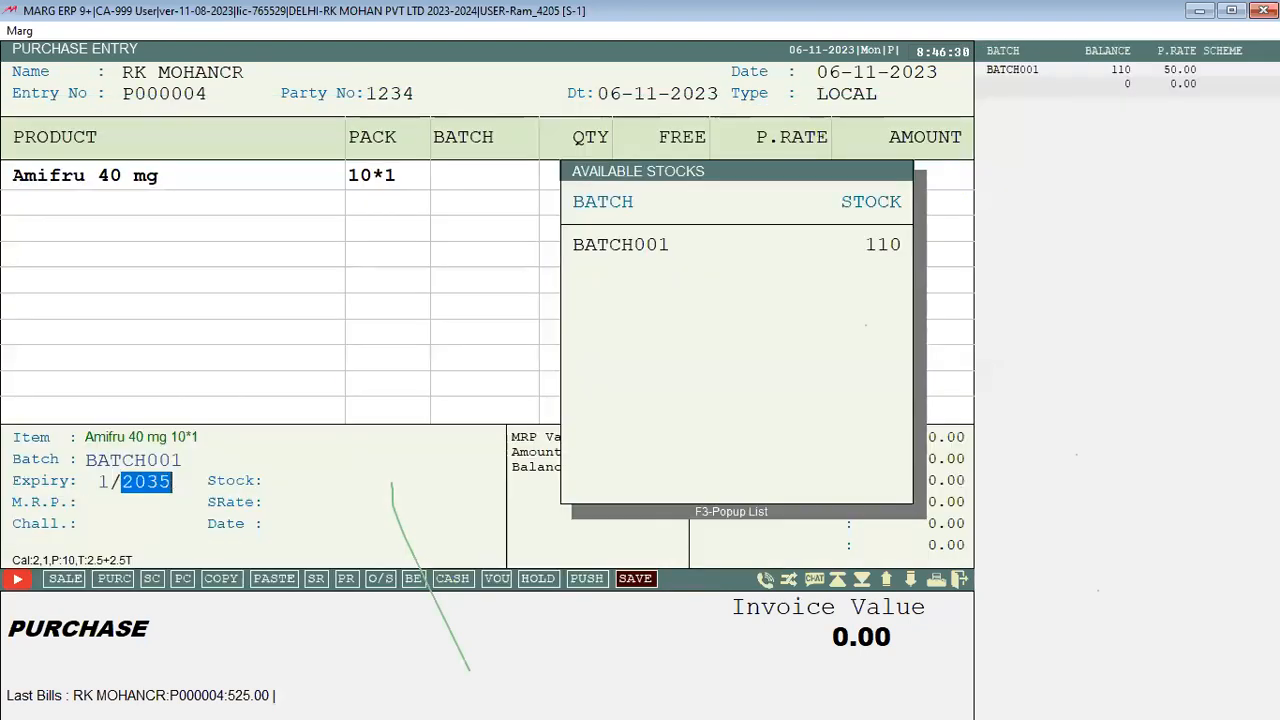
pyautogui.press('Return')
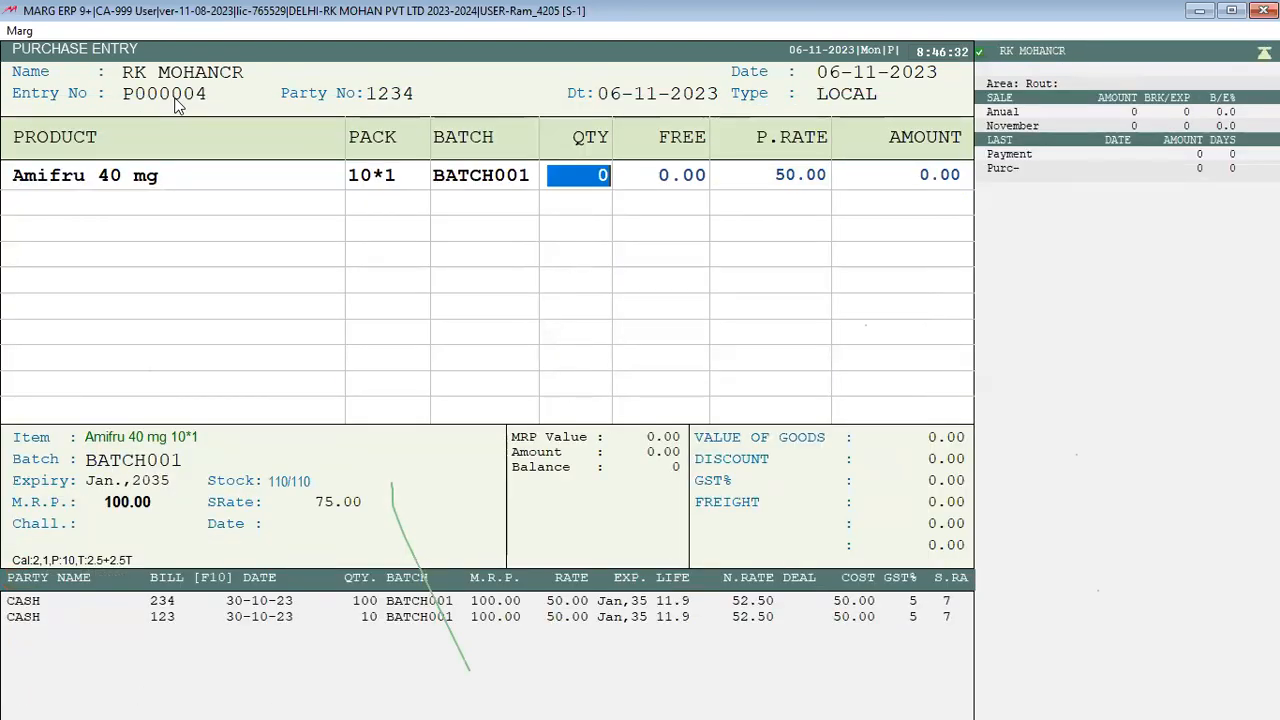
pyautogui.press('Return')
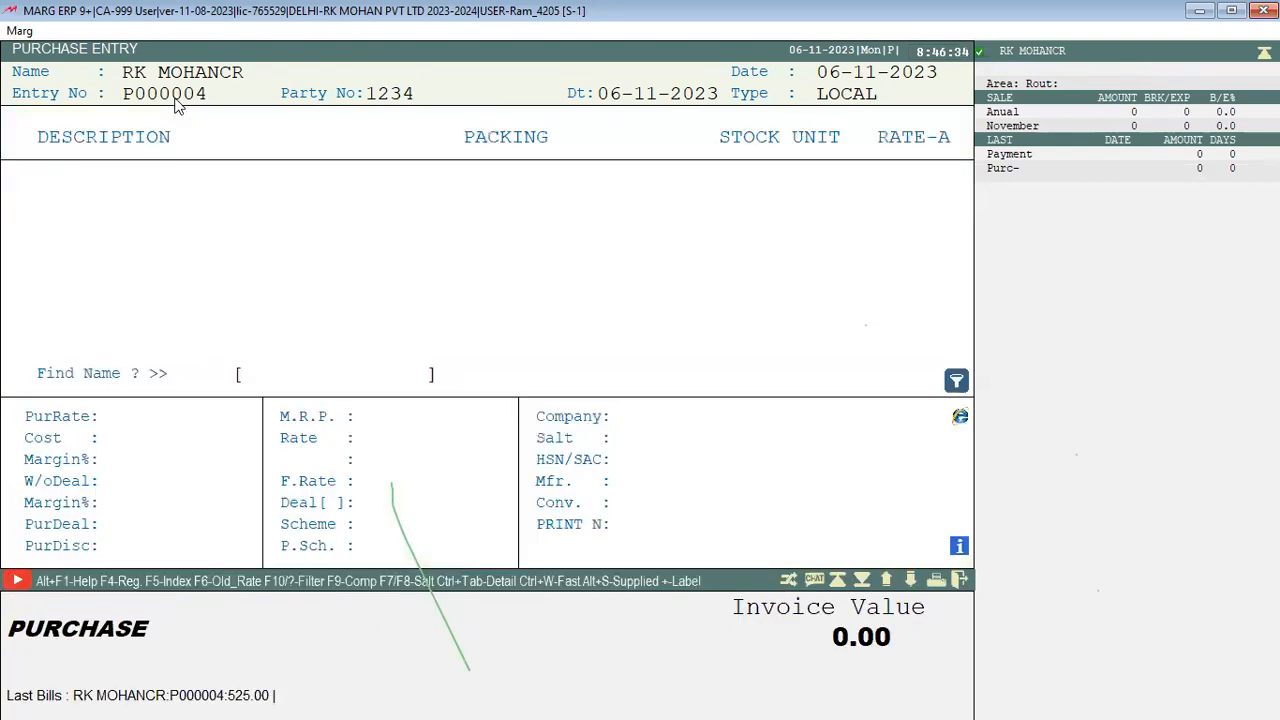
# Step: Add Amifru 40 mg to the bill from stock batch BATCH001, accepting its expiry of 1/2035
pyautogui.press('Return')
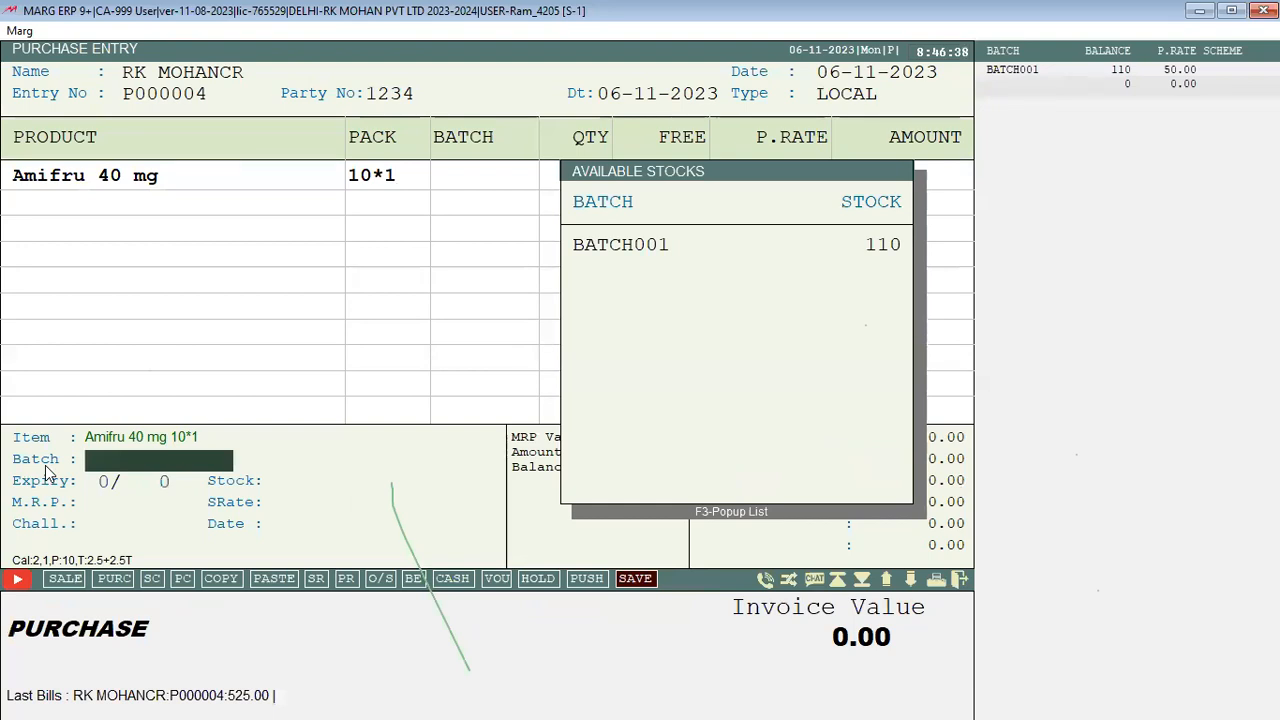
pyautogui.press('Return')
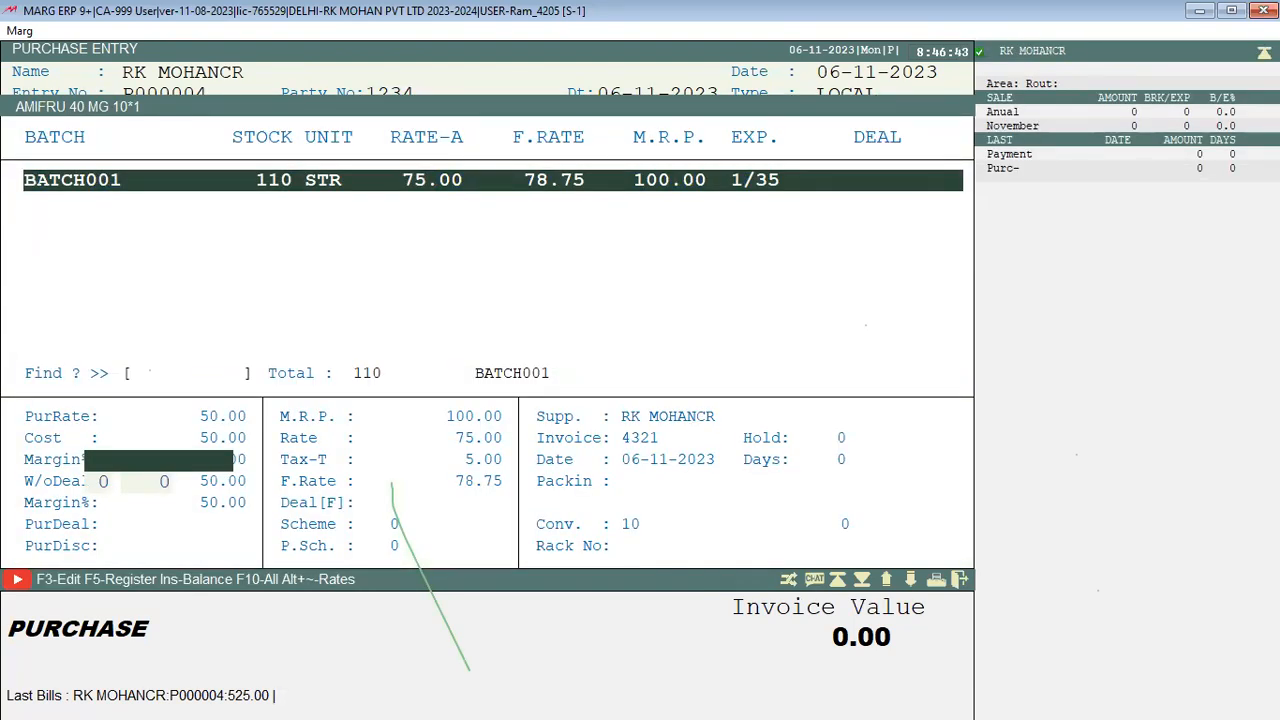
pyautogui.press('Return')
pyautogui.press('Return')
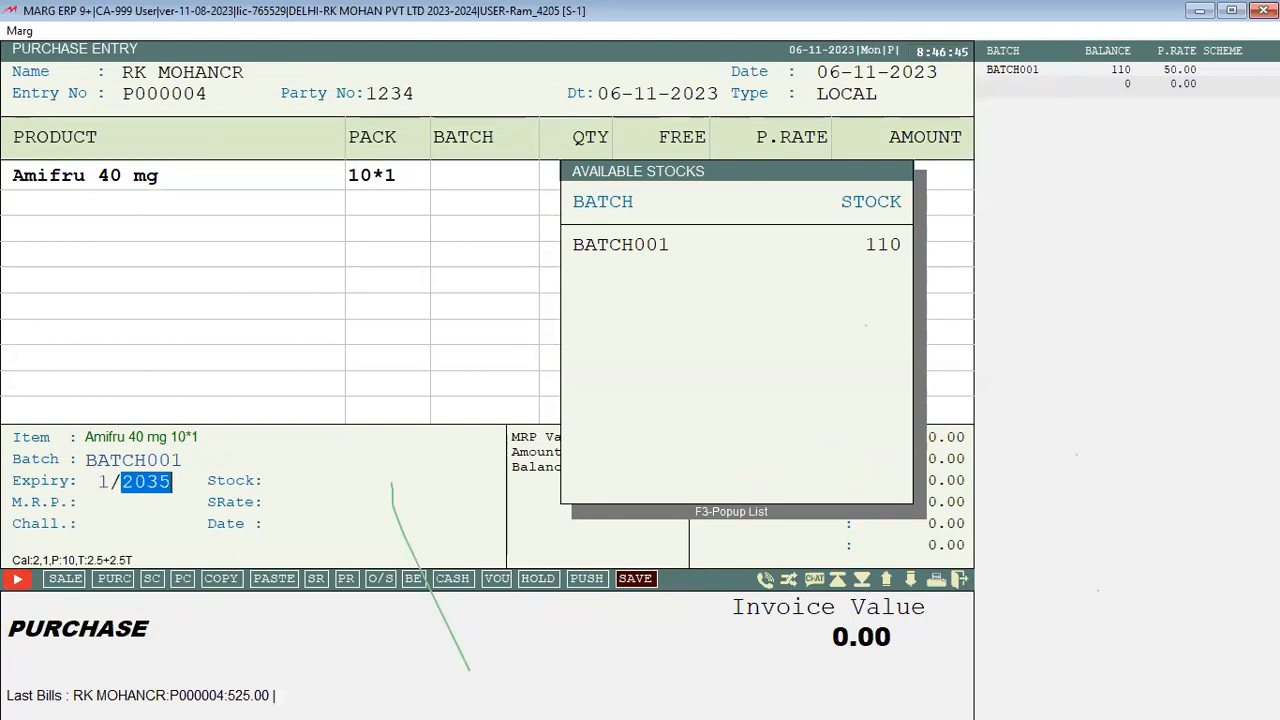
pyautogui.press('Return')
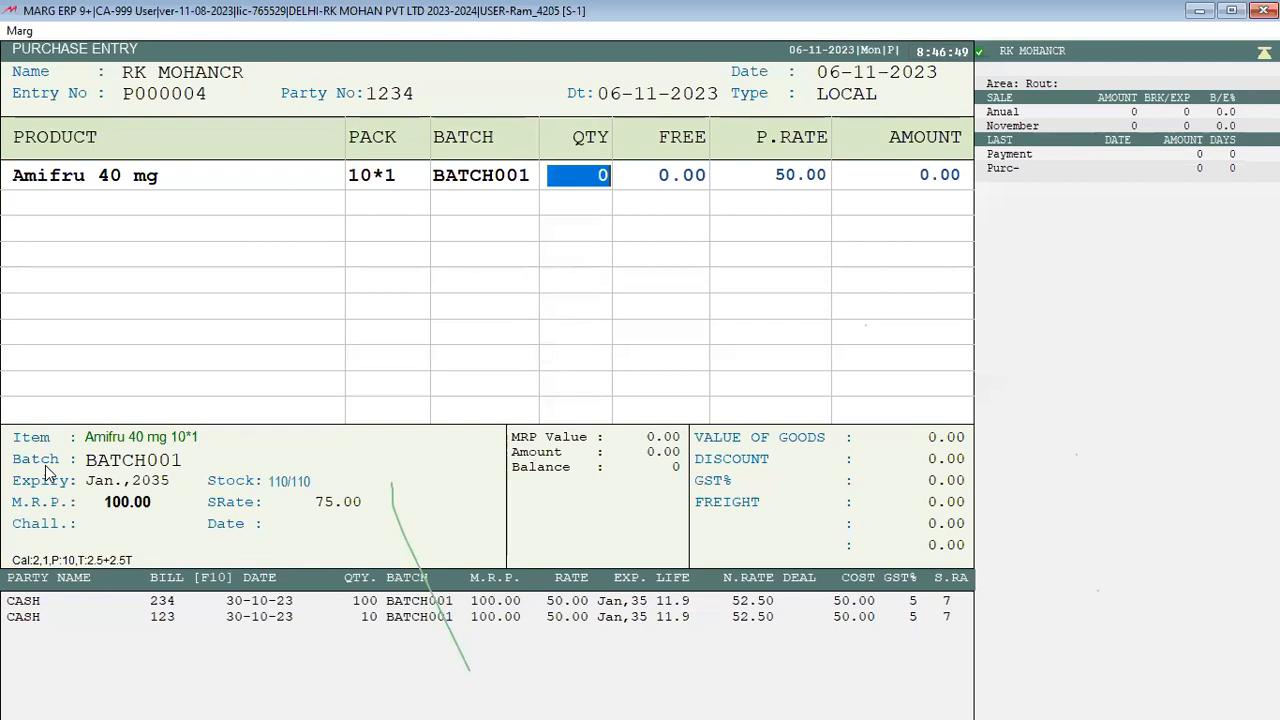
# Step: Set the Amifru 40 mg quantity to 10, keep the purchase rate of 50.00 and accept its master details
pyautogui.write('1')
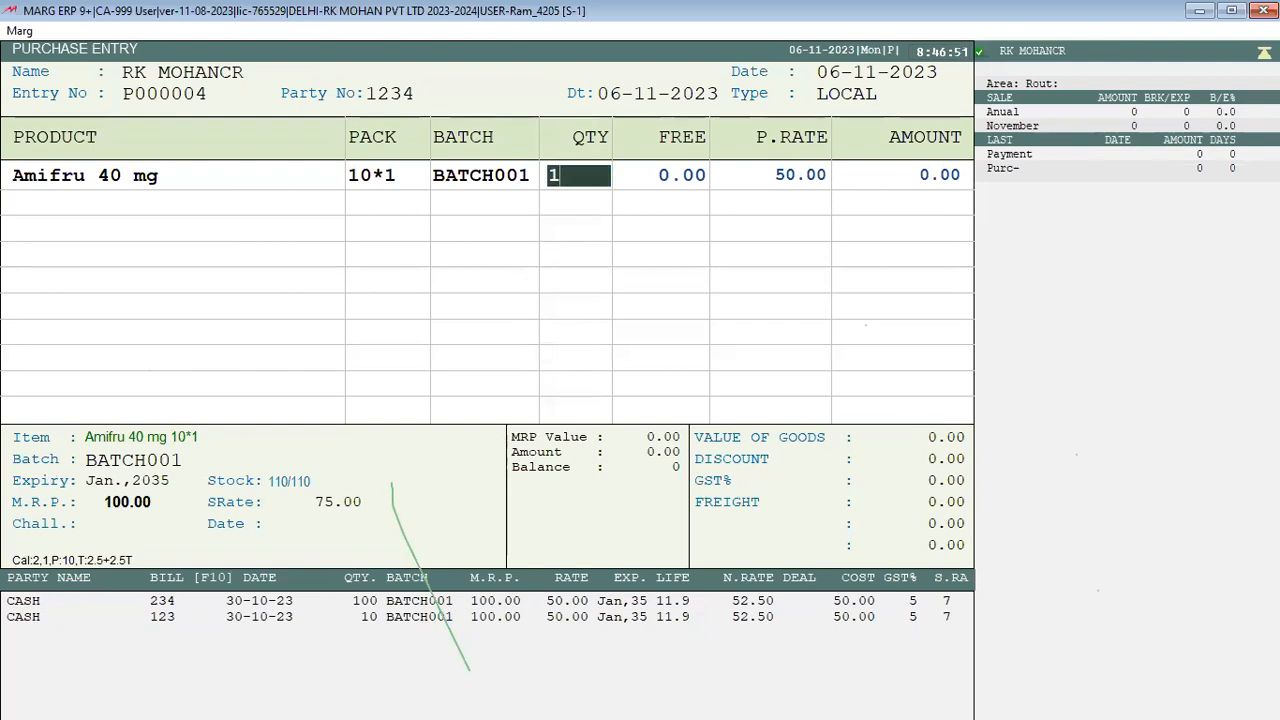
pyautogui.write('0')
pyautogui.press('Return')
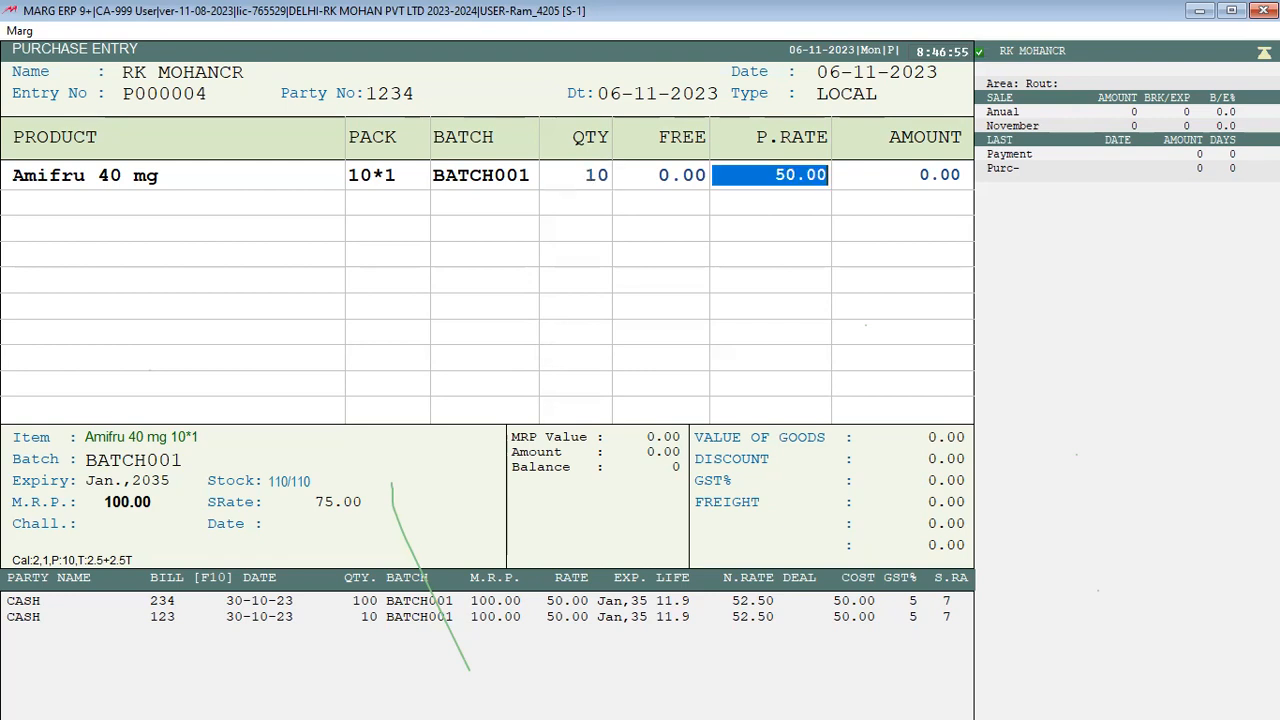
pyautogui.press('Return')
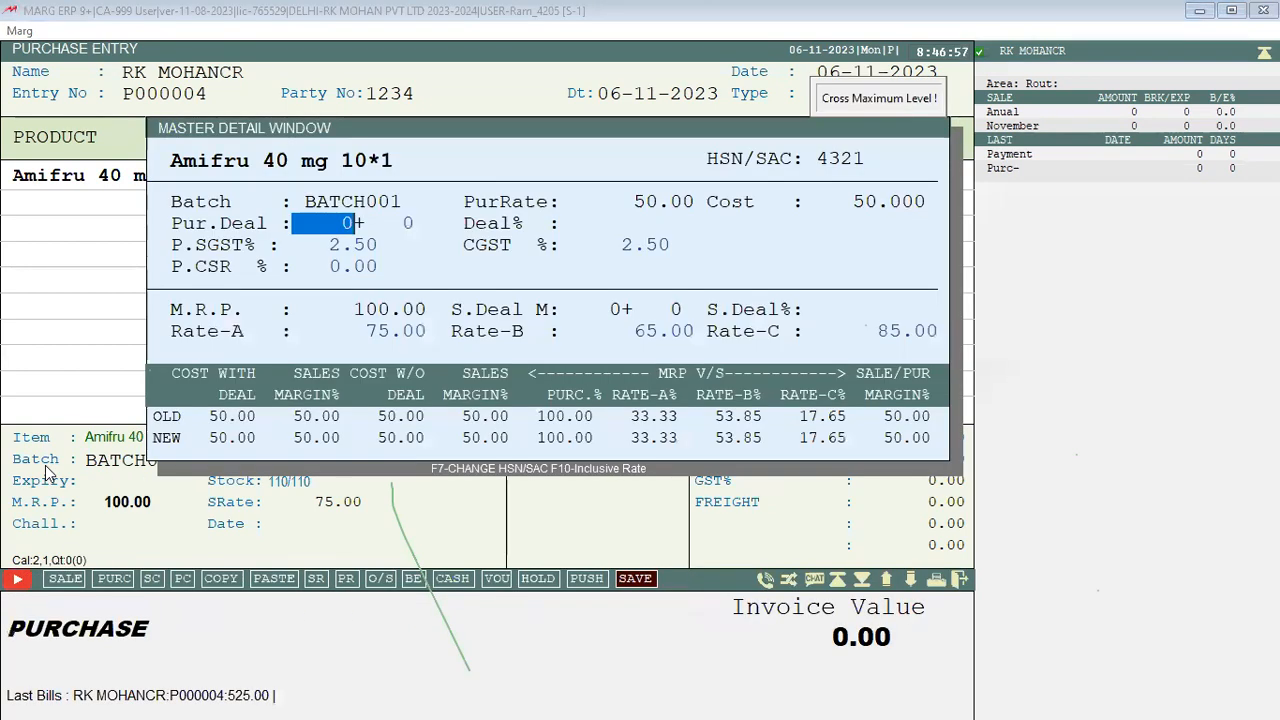
pyautogui.press('Return')
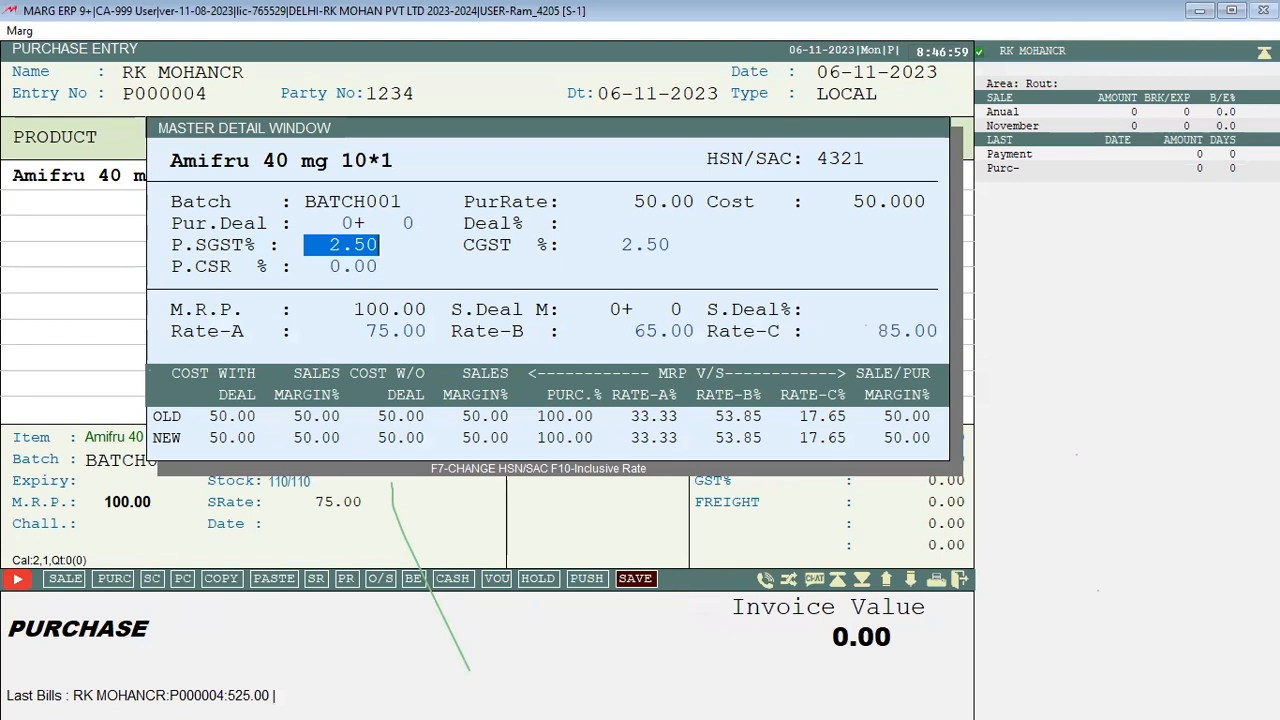
pyautogui.press('Return')
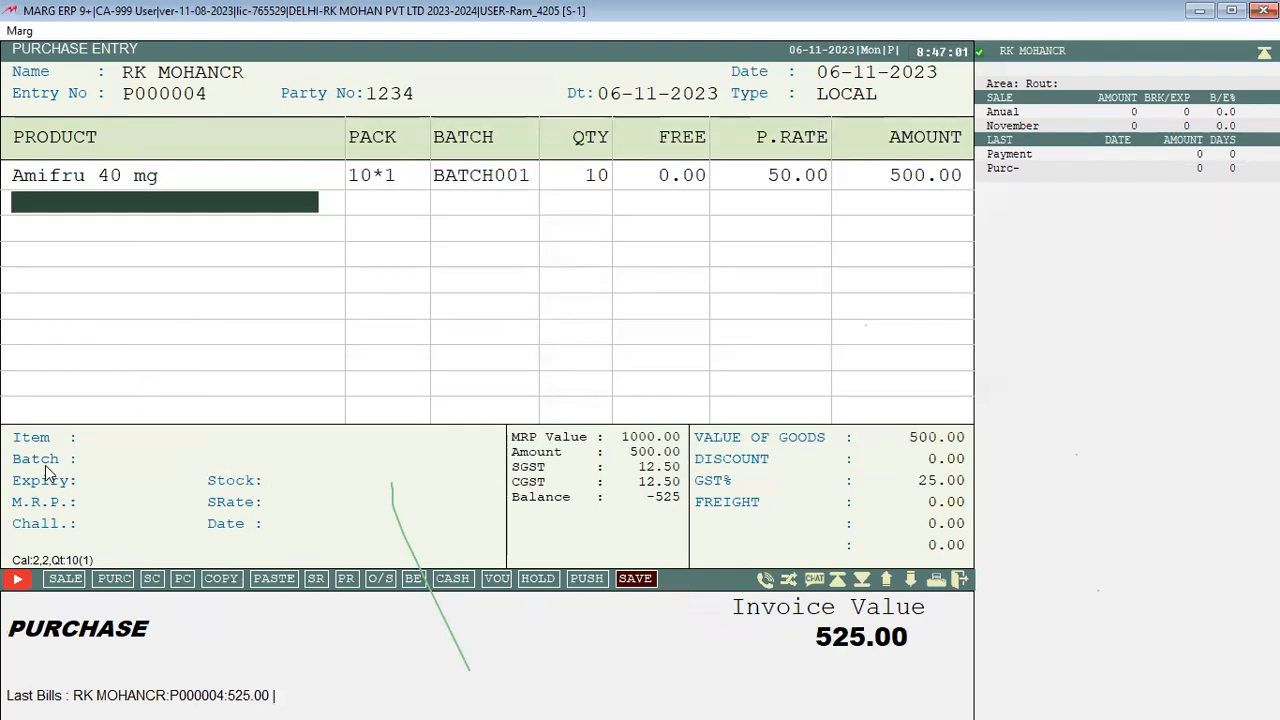
# Step: Add OIL as the second product, taken from stock batch BATCH003 with its existing expiry
pyautogui.press('Return')
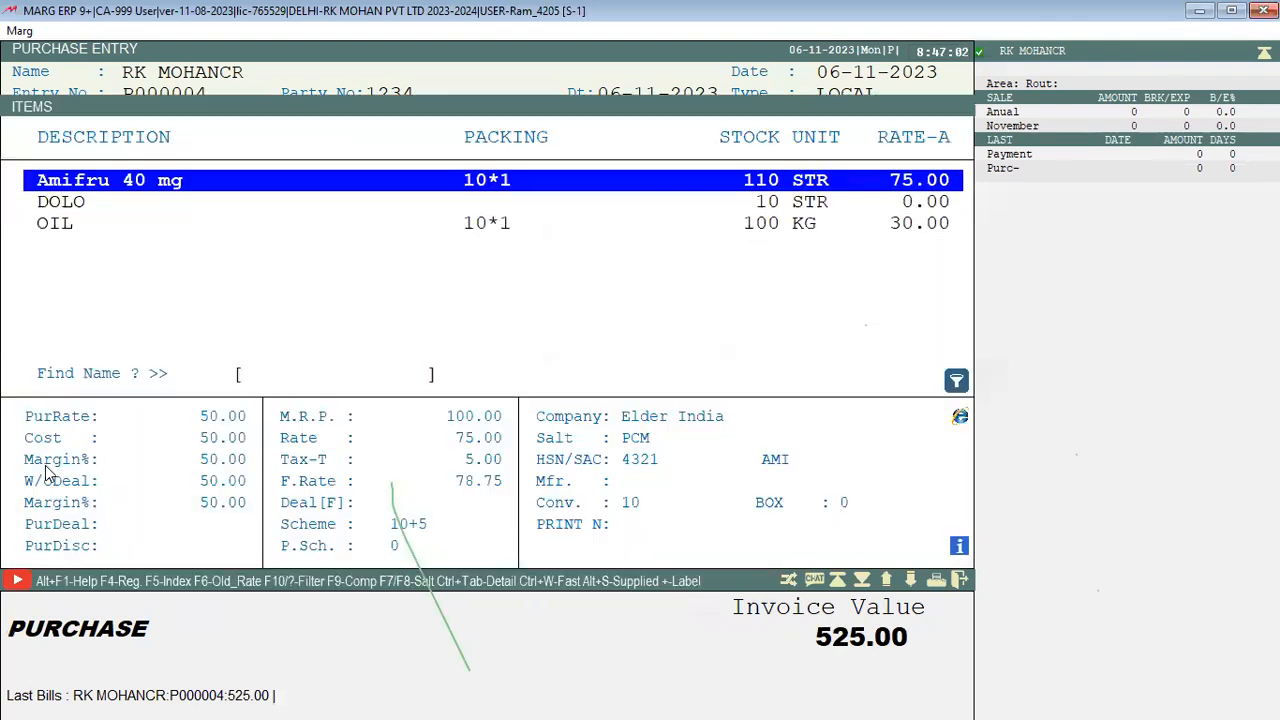
pyautogui.press('Down')
pyautogui.press('Down')
pyautogui.press('Return')
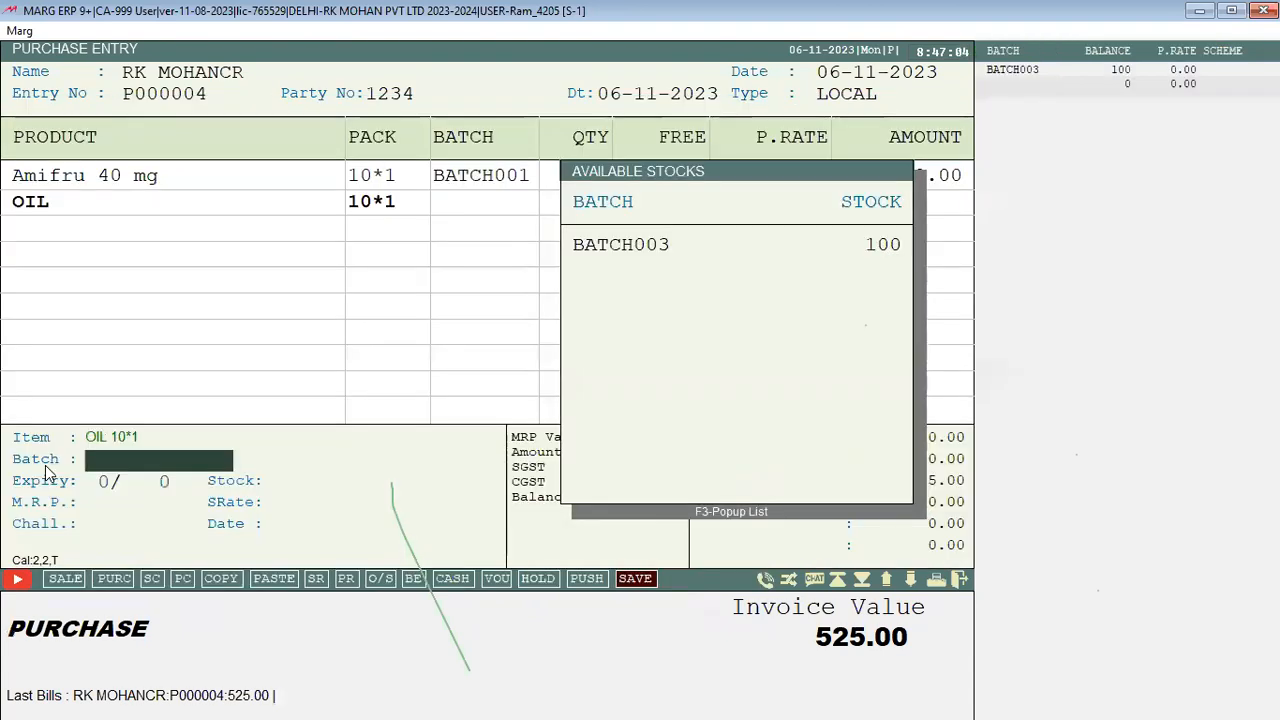
pyautogui.press('Return')
pyautogui.press('Return')
pyautogui.press('Return')
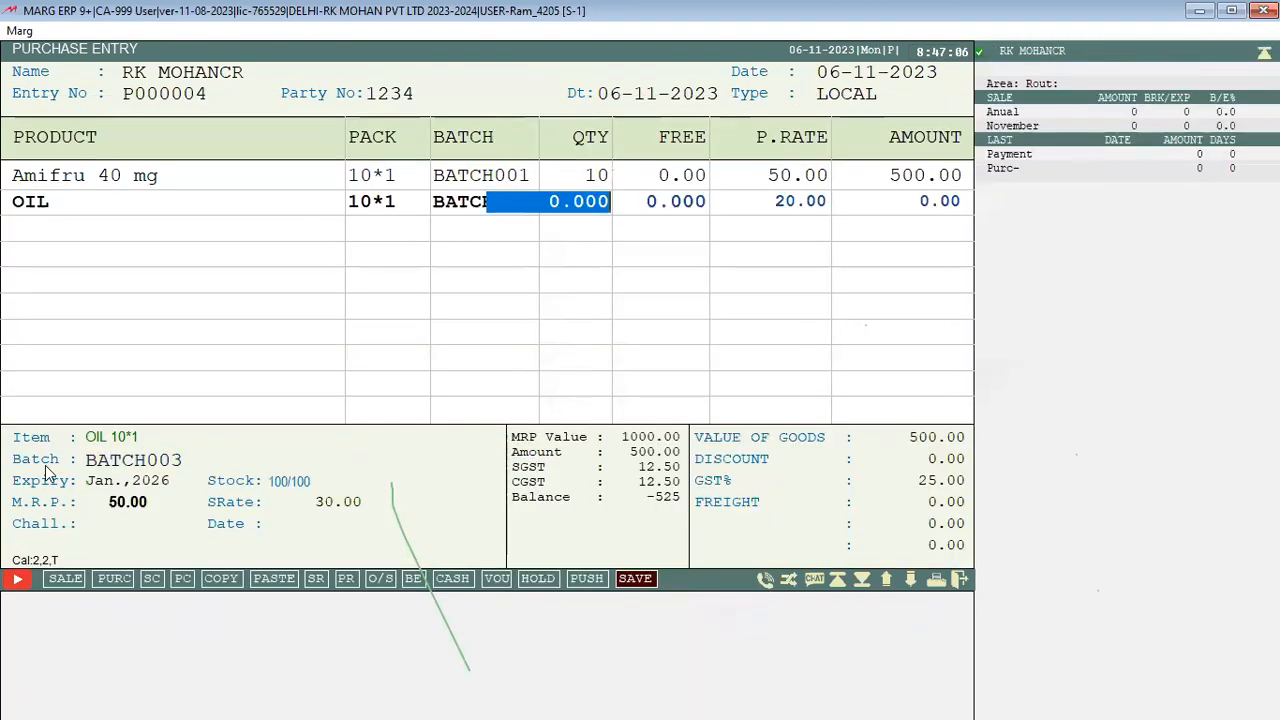
# Step: Set the OIL quantity to 5 with no free goods, keep the purchase rate of 20.00 and accept its master details
pyautogui.write('5')
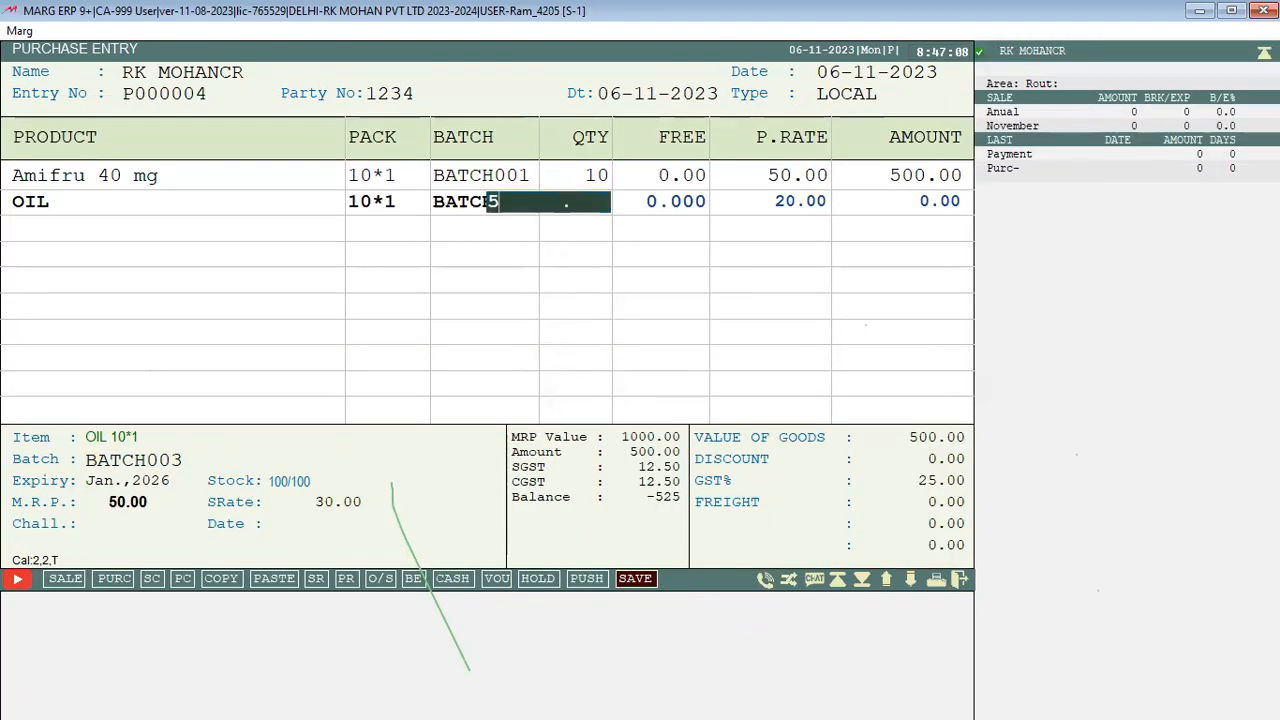
pyautogui.press('Return')
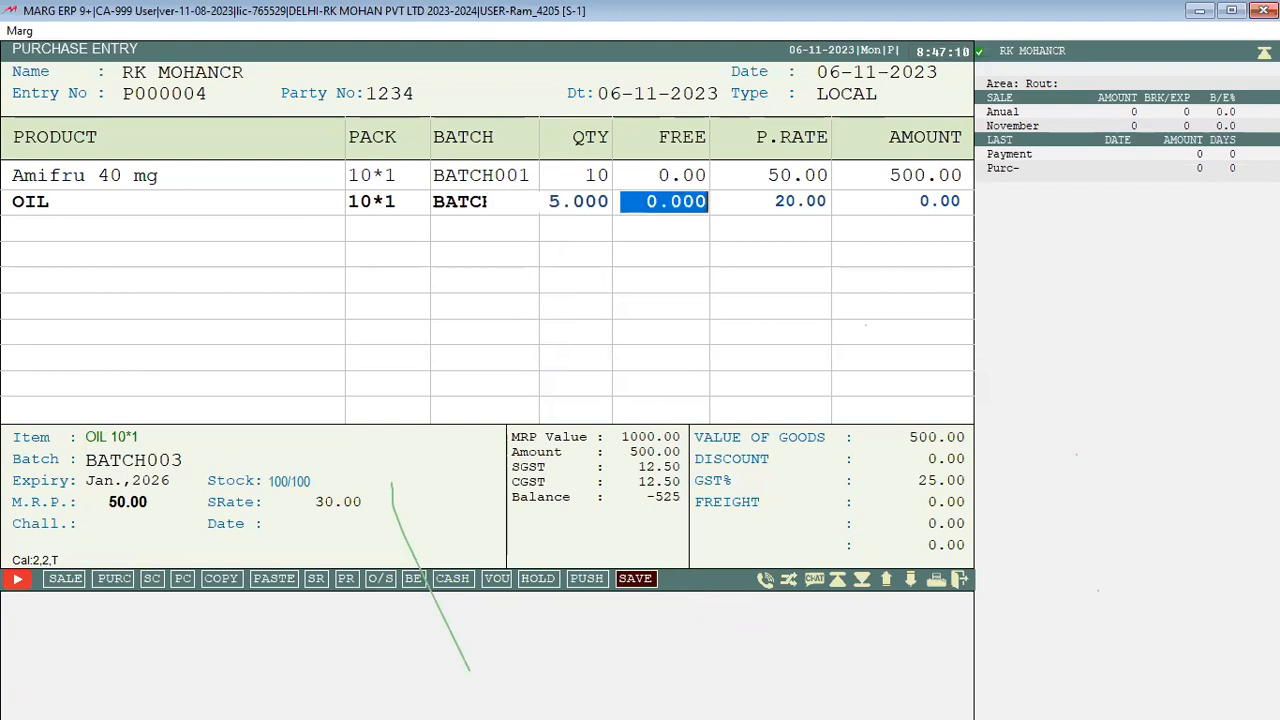
pyautogui.press('Return')
pyautogui.press('Return')
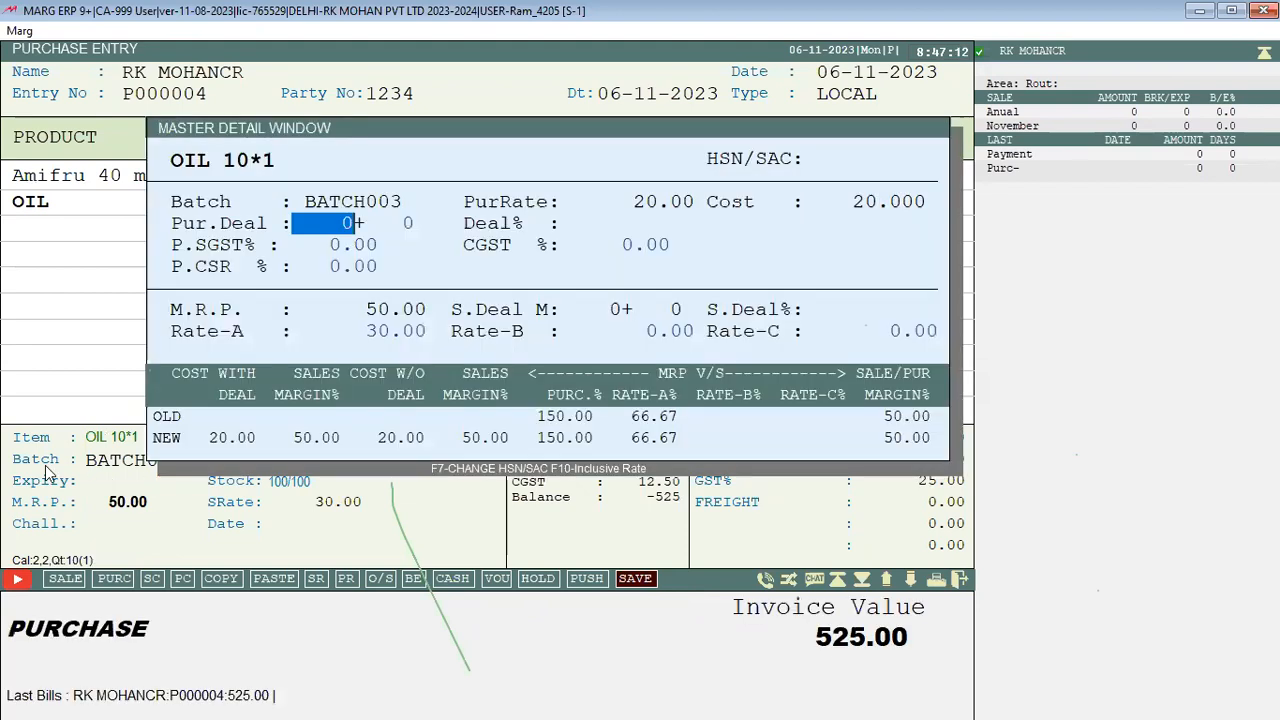
pyautogui.press('Return')
pyautogui.press('Return')
pyautogui.press('Return')
pyautogui.press('Return')
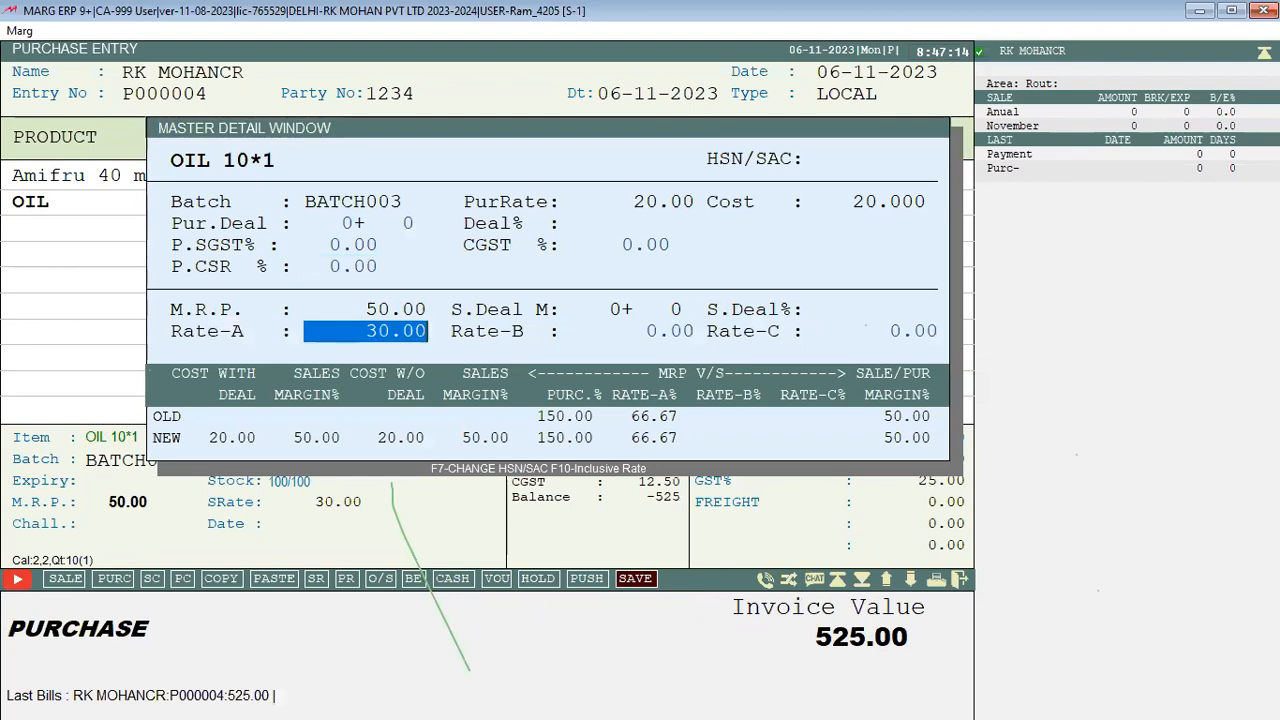
pyautogui.press('Return')
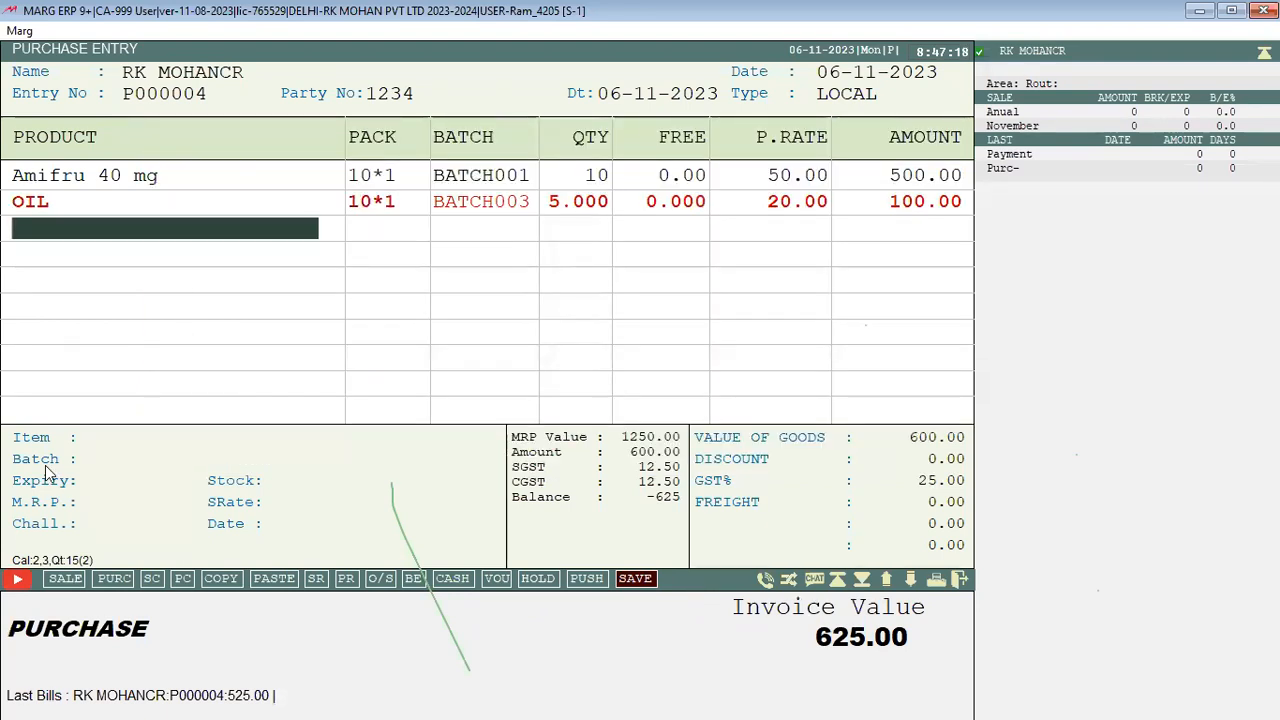
# Step: Finish the product entry, go through the scheme list for Amifru 40 mg and OIL, and proceed to the save prompt
pyautogui.press('Escape')
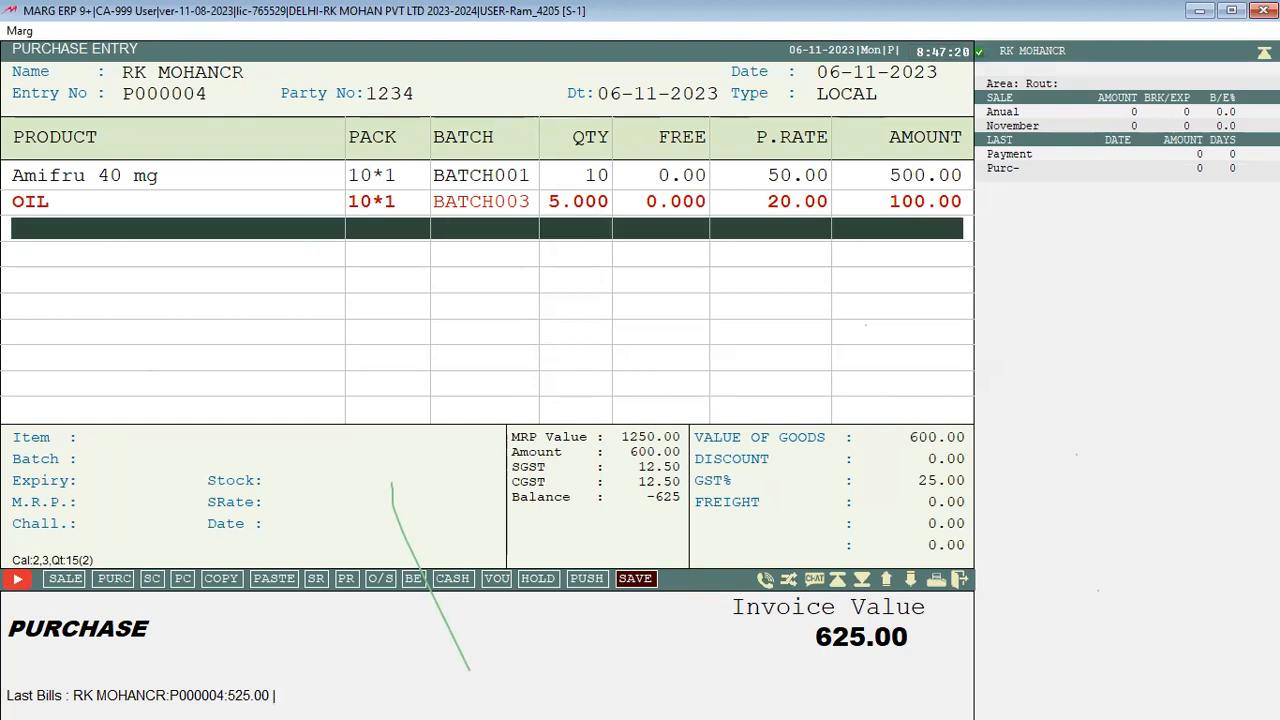
pyautogui.hotkey('ctrl', 'w')
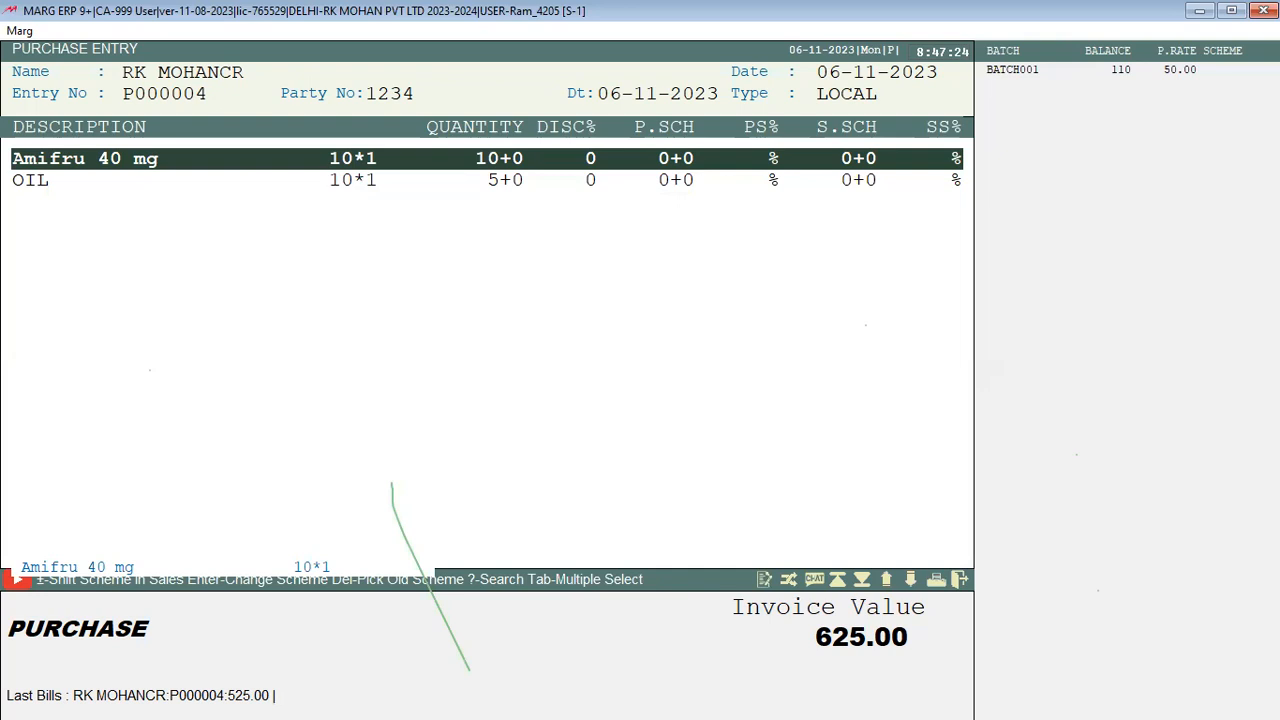
pyautogui.press('Down')
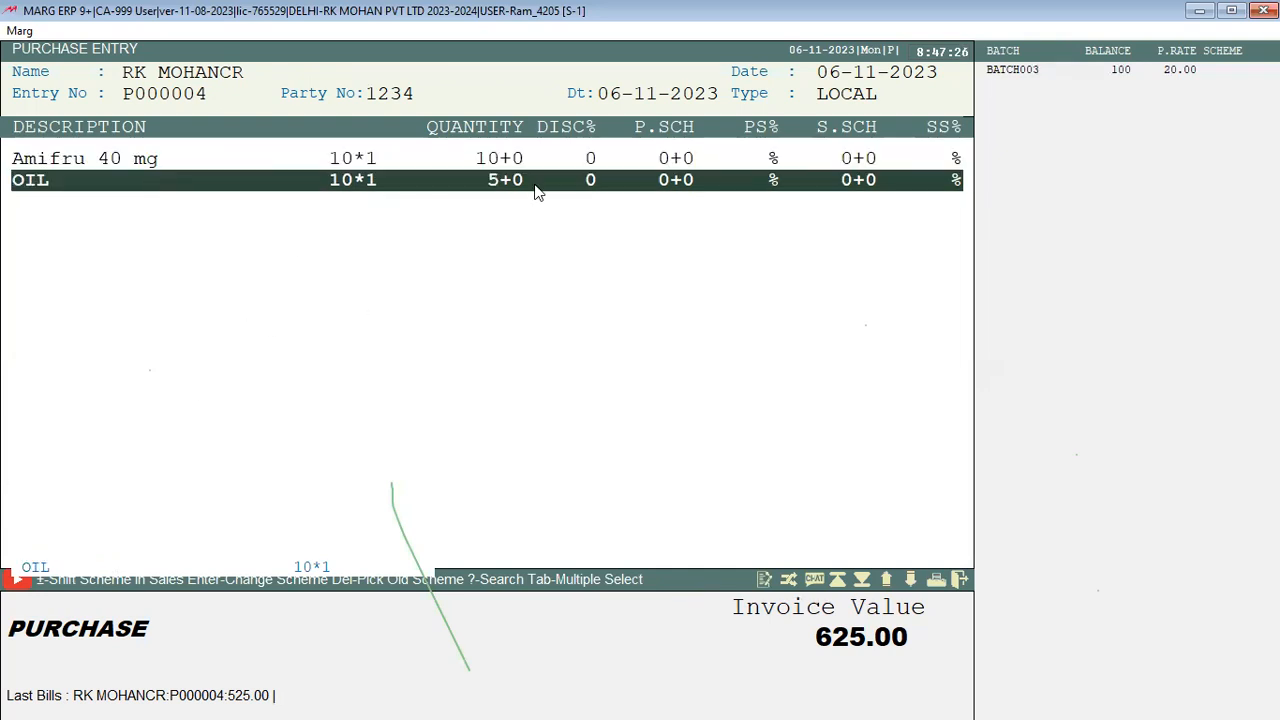
pyautogui.press('Escape')
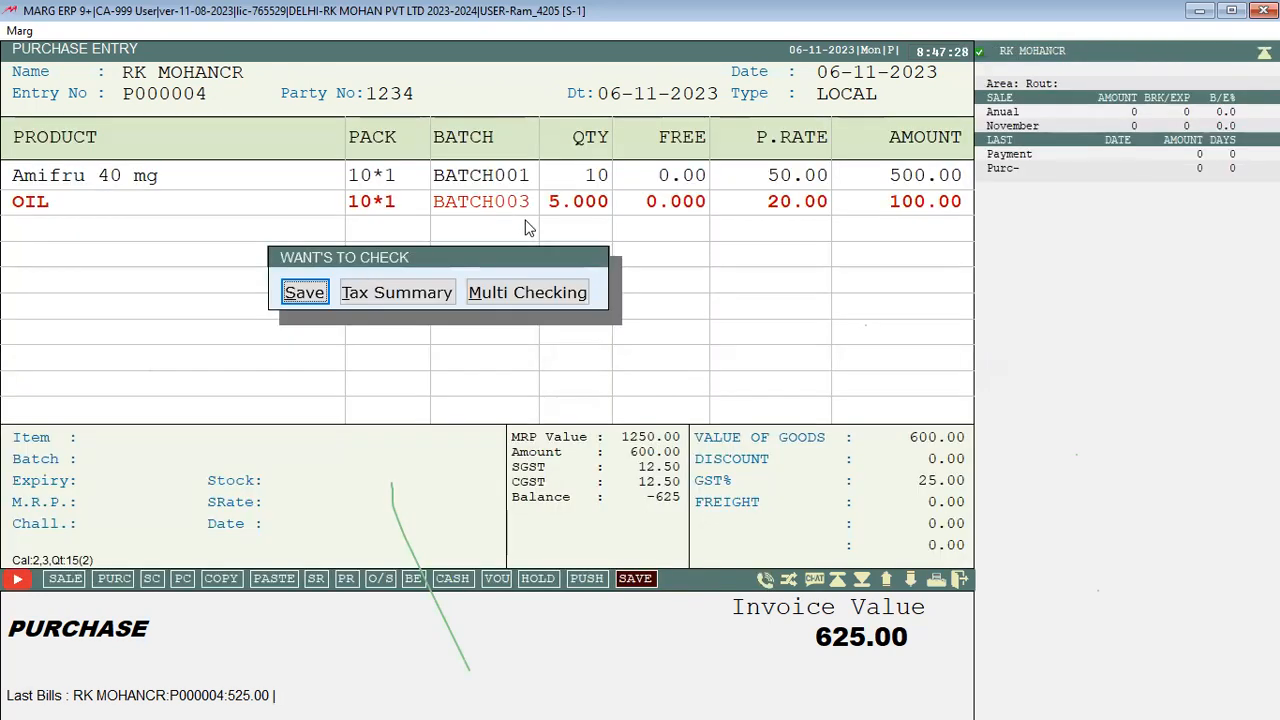
# Step: Leave the save prompt, go through the freight, bill value and bill levies fields without changes, and return to product entry
pyautogui.press('Escape')
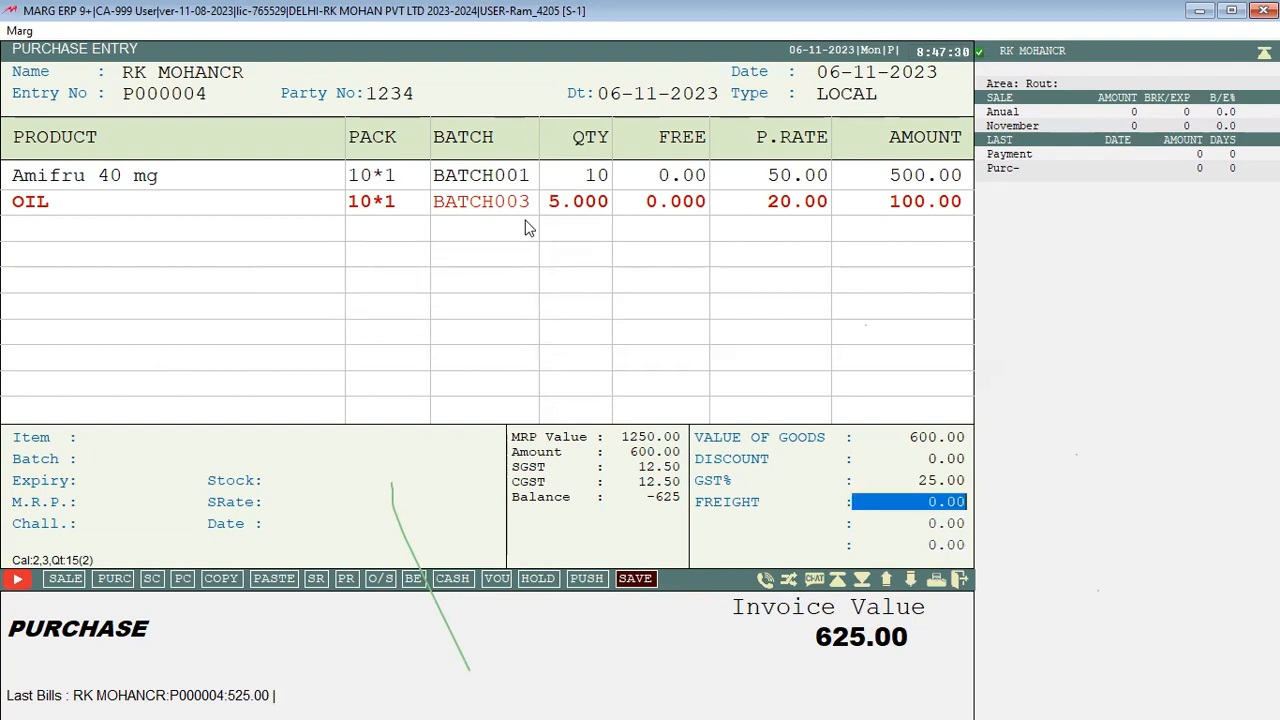
pyautogui.press('Return')
pyautogui.press('Return')
pyautogui.press('Return')
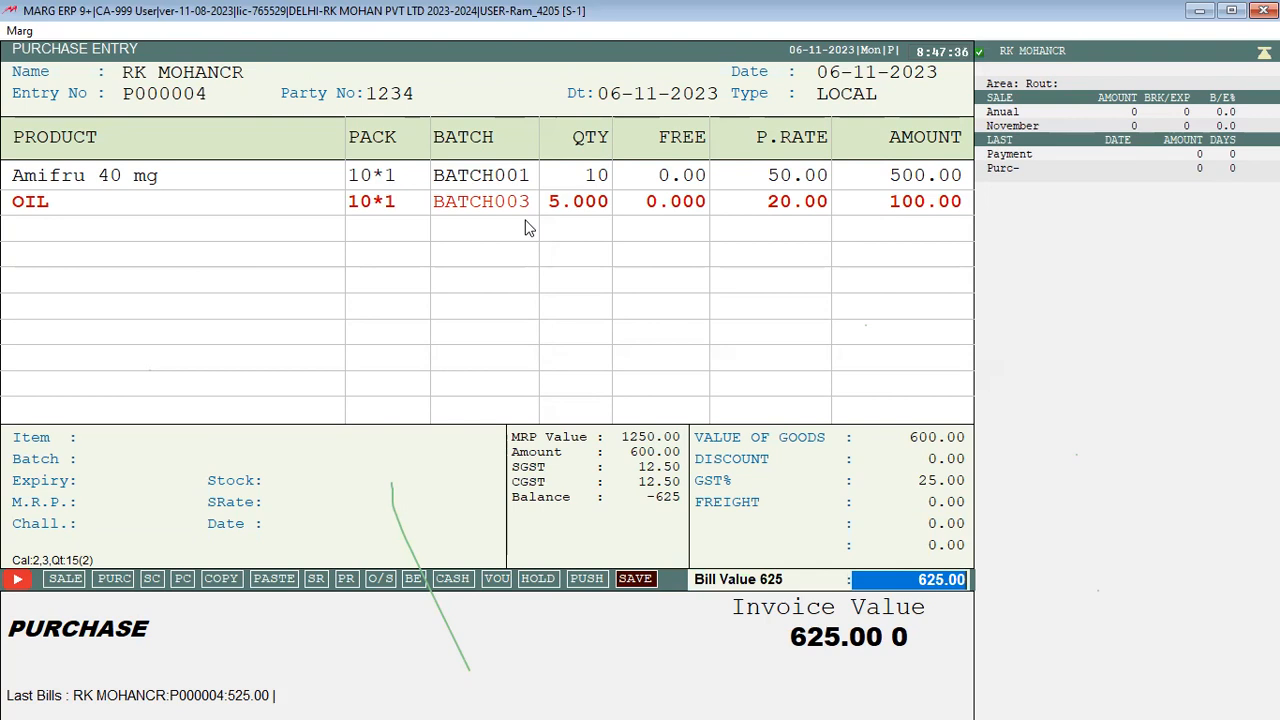
pyautogui.press('Return')
pyautogui.press('Return')
pyautogui.press('Return')
pyautogui.press('Return')
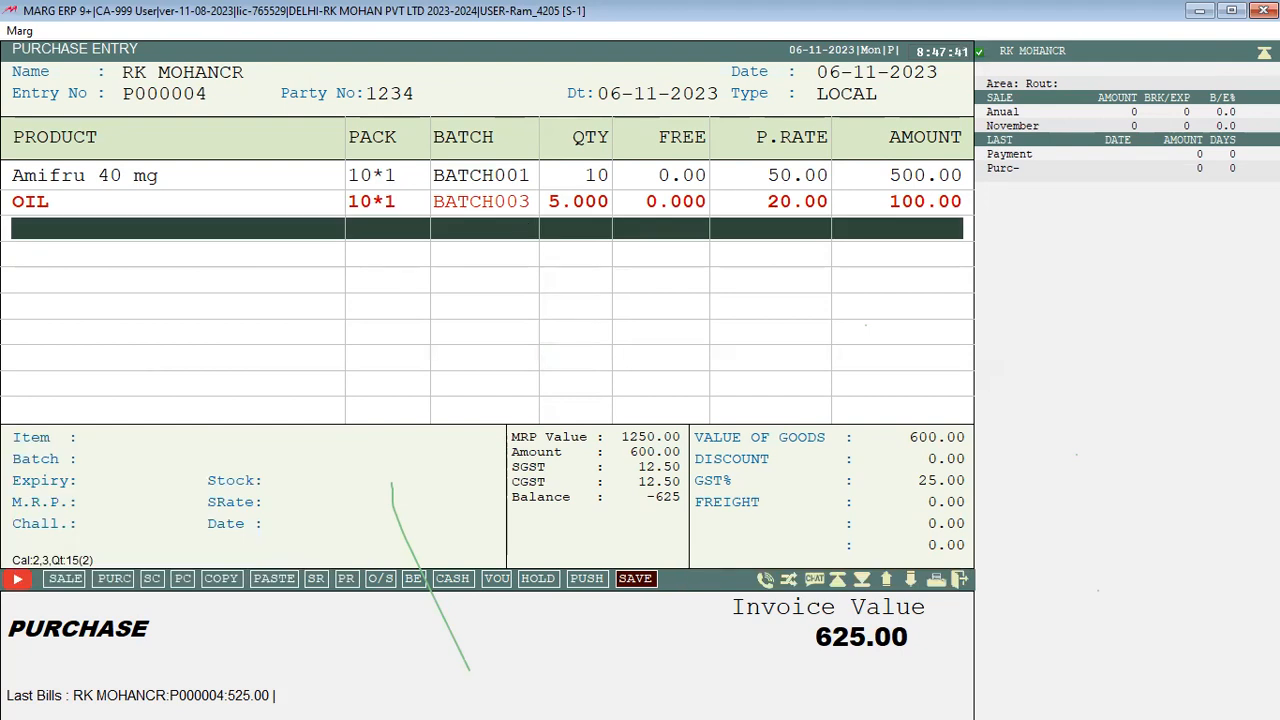
# Step: Try a freight charge of 100, clear it again, and go through the remaining bill fields back to product entry
pyautogui.press('Return')
pyautogui.press('Escape')
pyautogui.press('Escape')
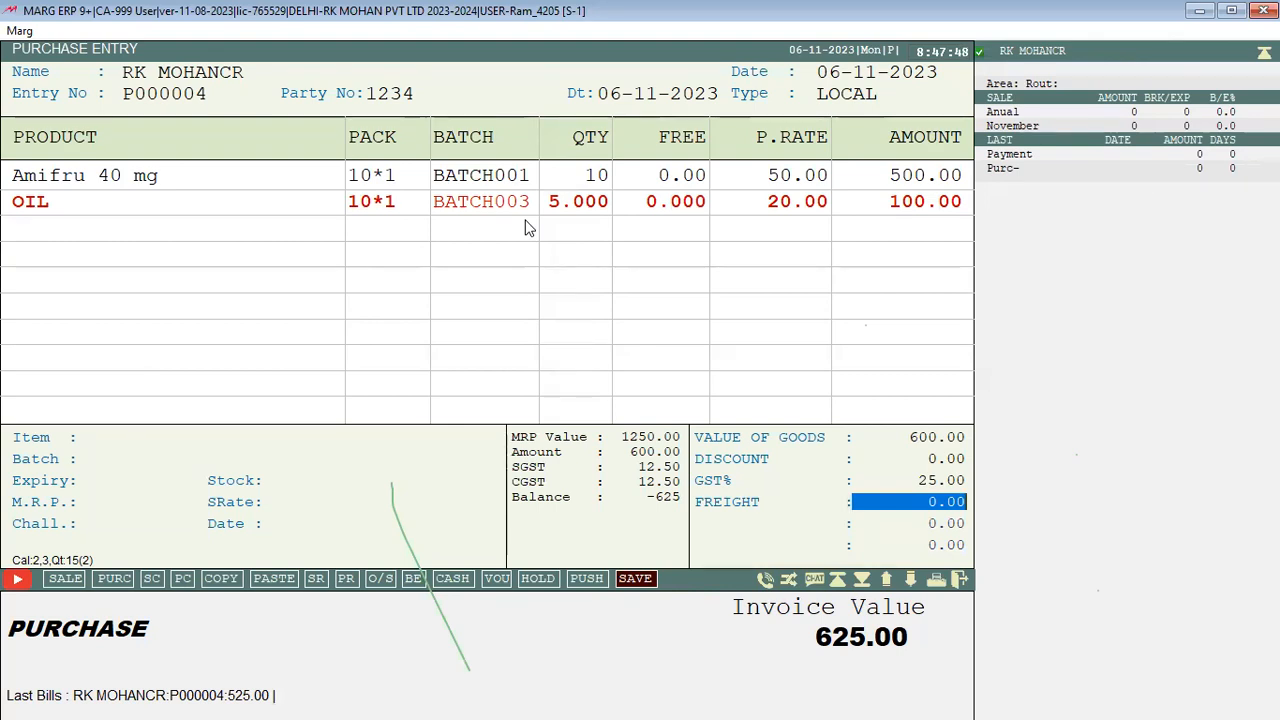
pyautogui.write('100')
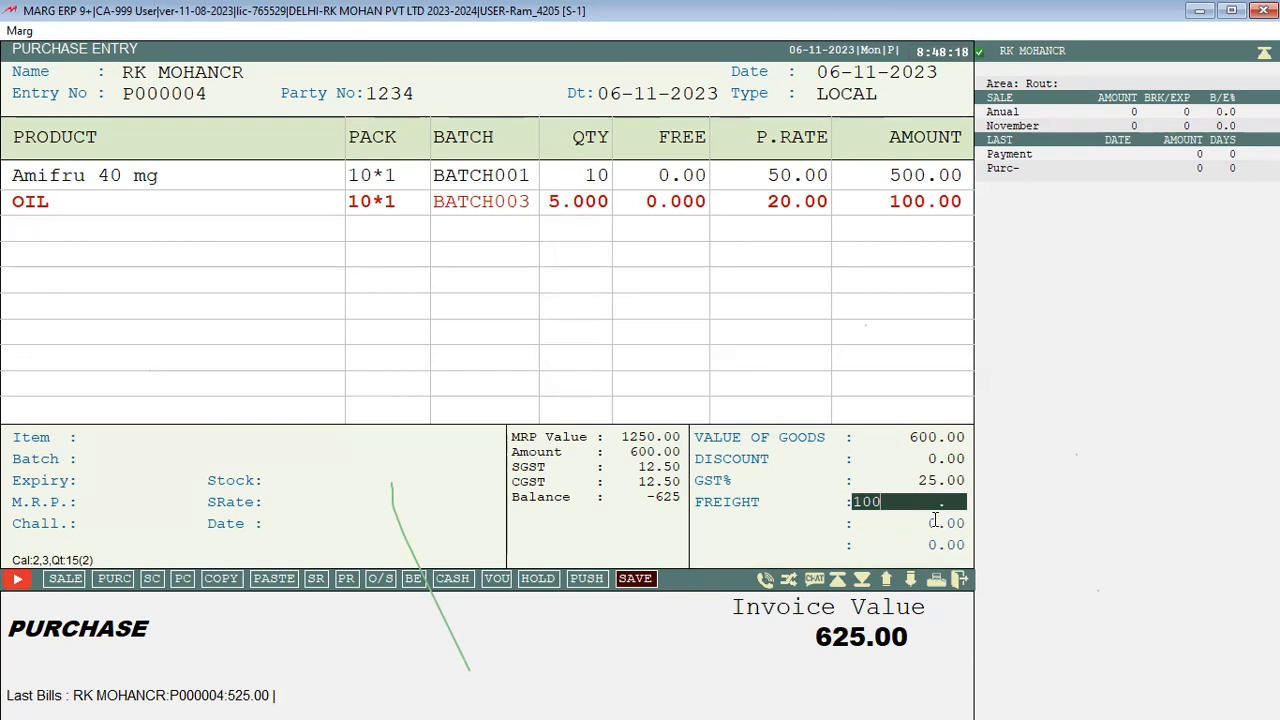
pyautogui.press('BackSpace')
pyautogui.press('BackSpace')
pyautogui.press('BackSpace')
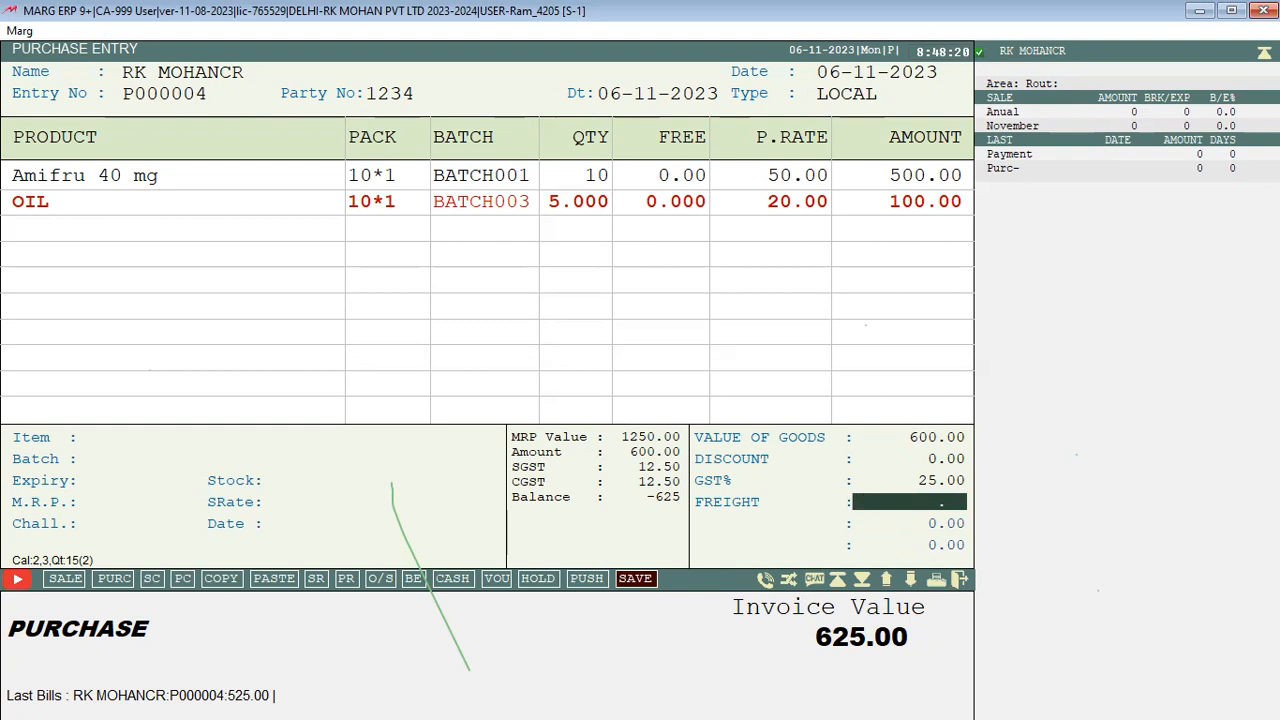
pyautogui.press('Return')
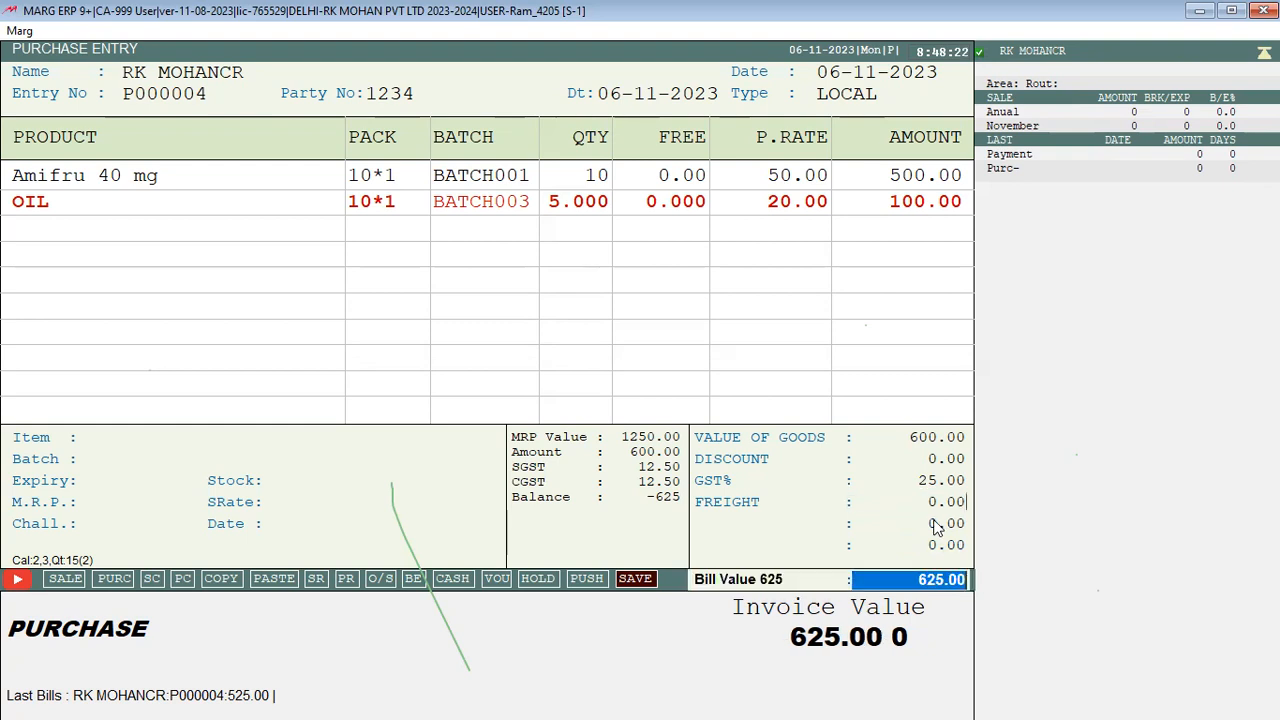
pyautogui.press('Return')
pyautogui.press('Return')
pyautogui.press('Return')
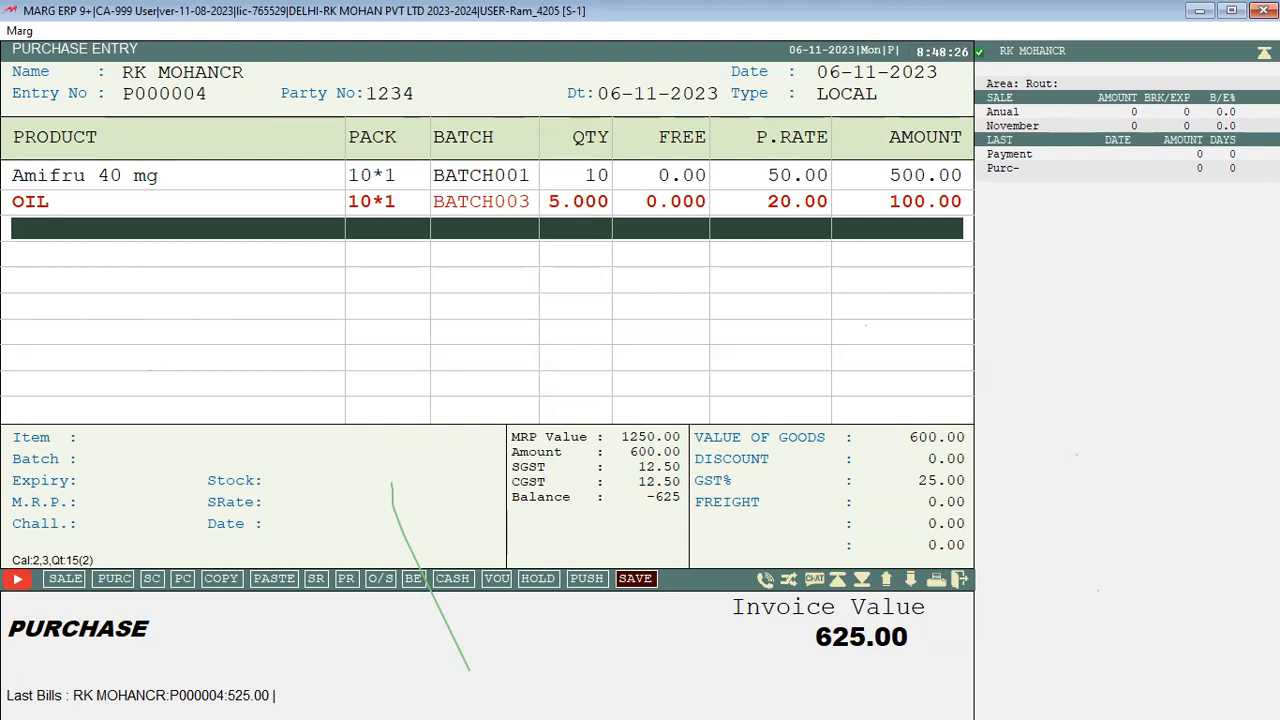
# Step: Pass the scheme list, choose Save at the check prompt, and go through the bill fields without saving the bill
pyautogui.press('Escape')
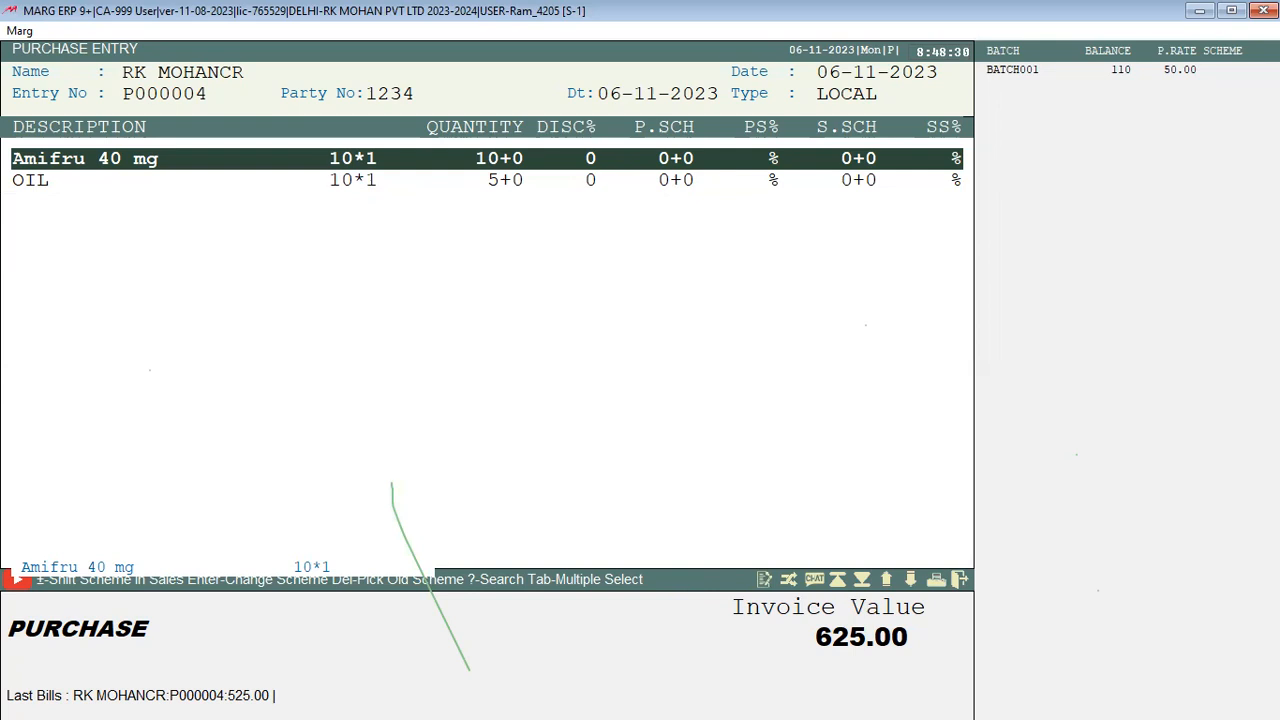
pyautogui.press('Escape')
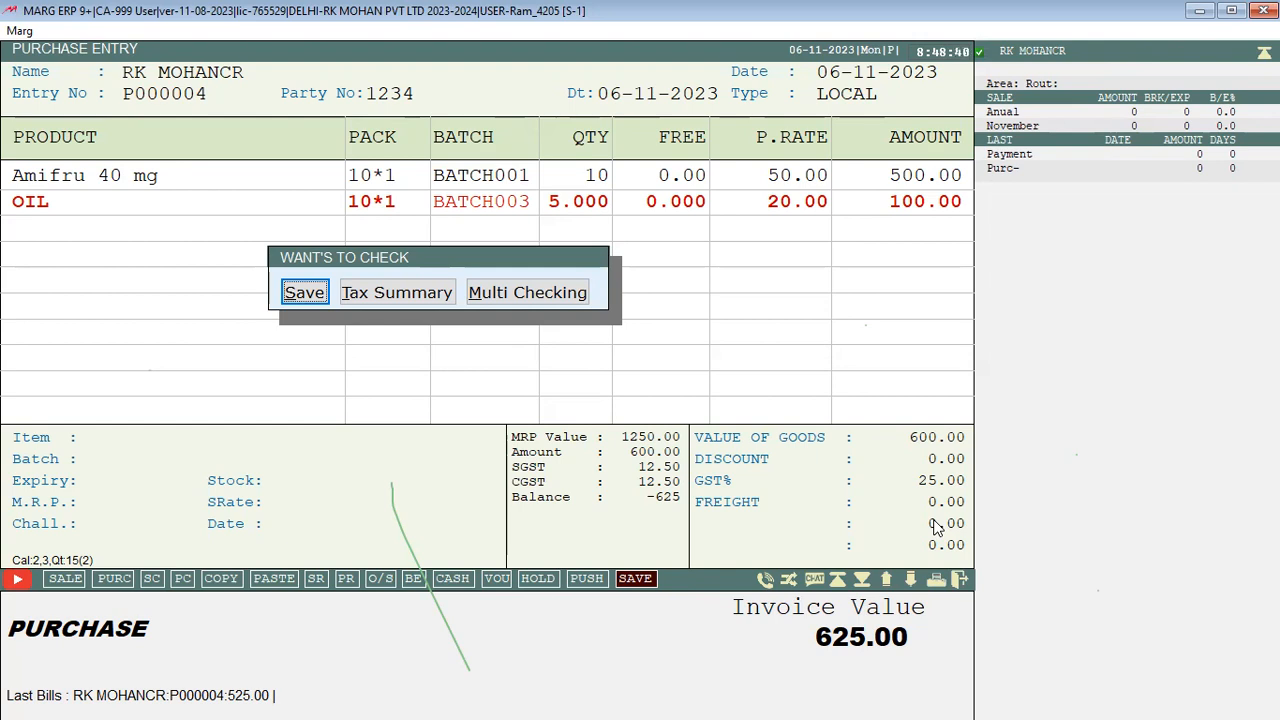
pyautogui.press('Return')
pyautogui.press('Return')
pyautogui.press('Return')
pyautogui.press('Return')
pyautogui.press('Return')
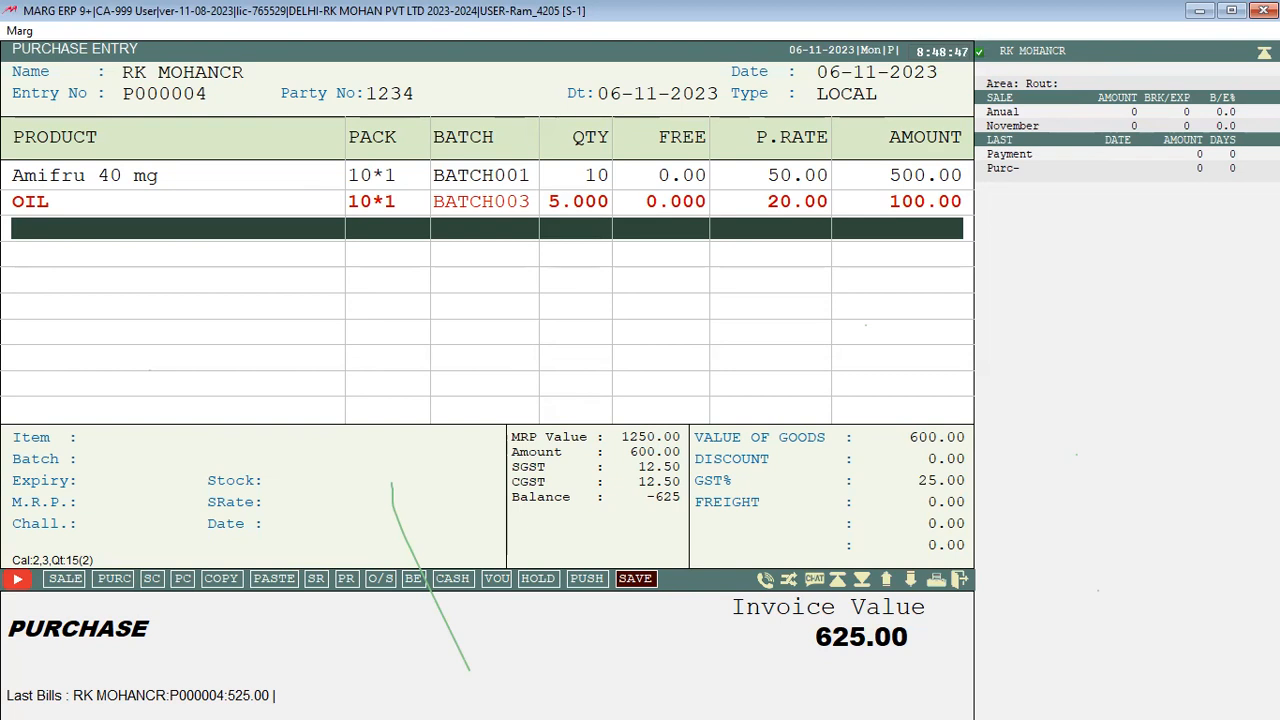
# Step: Review the scheme list entries for Amifru 40 mg and OIL, and look through the check options at the save prompt
pyautogui.press('Escape')
pyautogui.press('Down')
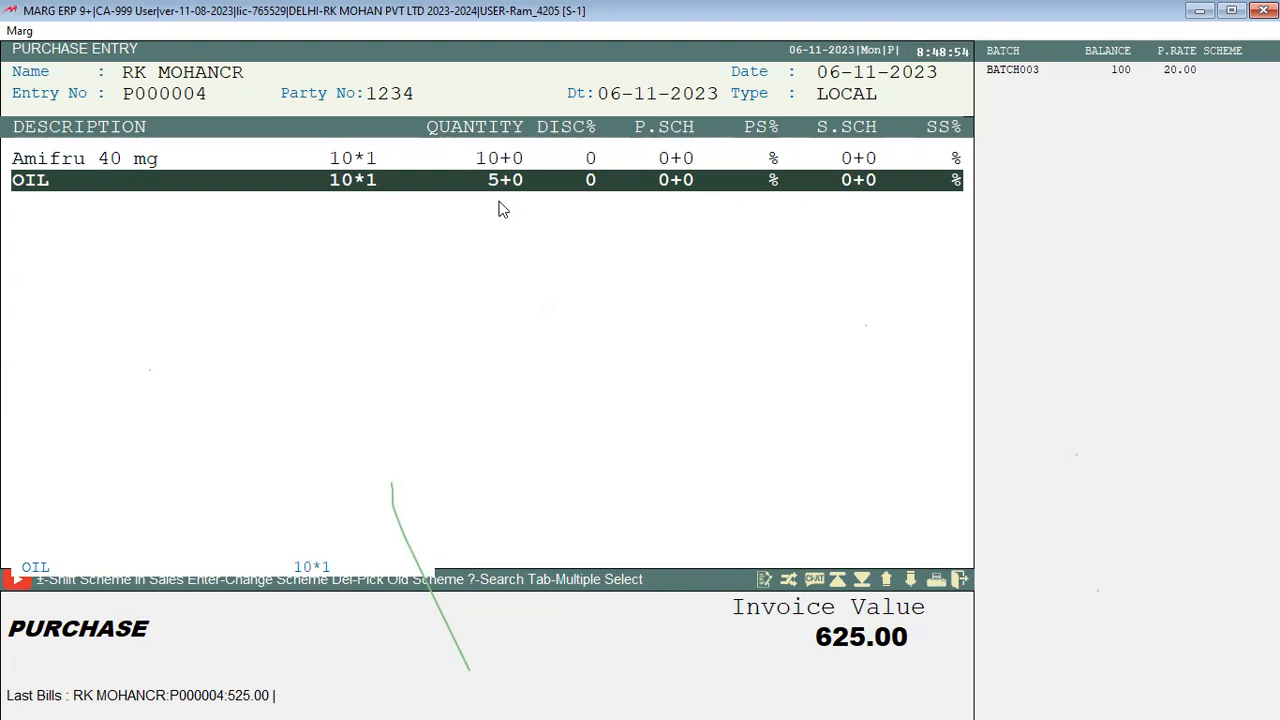
pyautogui.press('Escape')
pyautogui.press('Right')
pyautogui.press('Right')
pyautogui.press('Left')
pyautogui.press('Left')
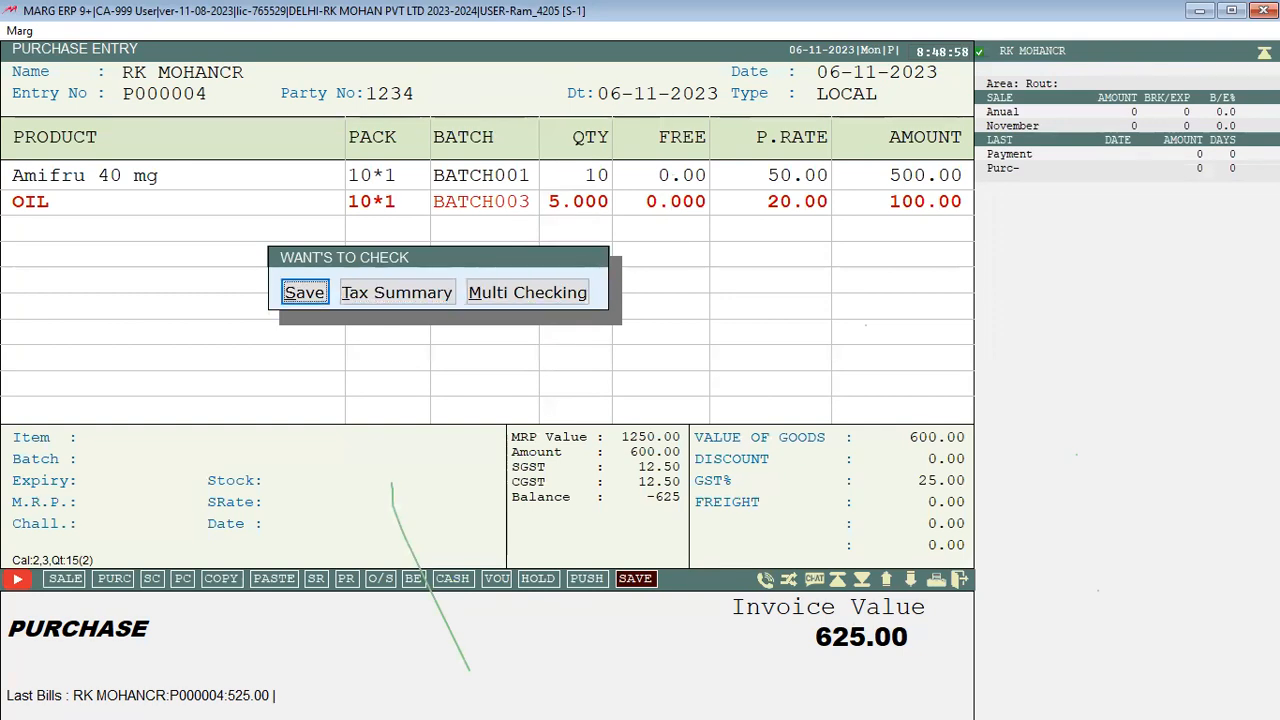
# Step: Enter -1.00 as the bill's first additional charge and change its ledger from FREIGHT to ROUND OFF
pyautogui.press('Escape')
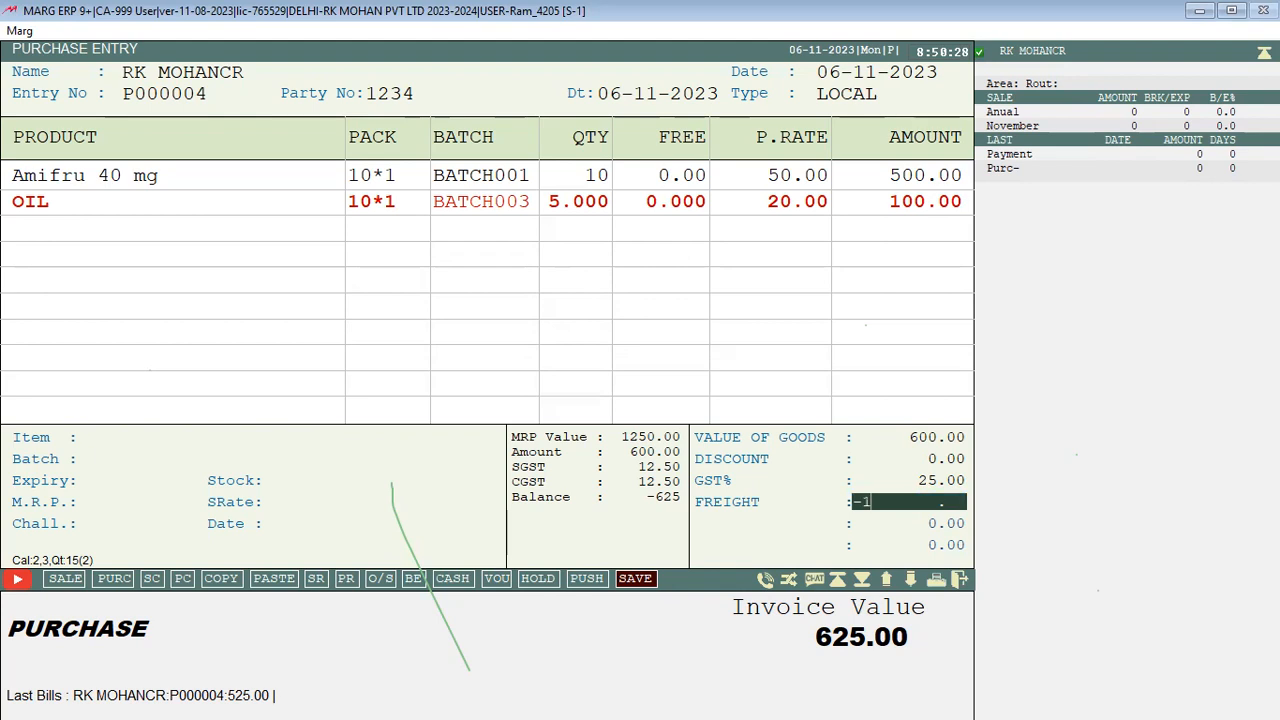
pyautogui.write('1')
pyautogui.press('Return')
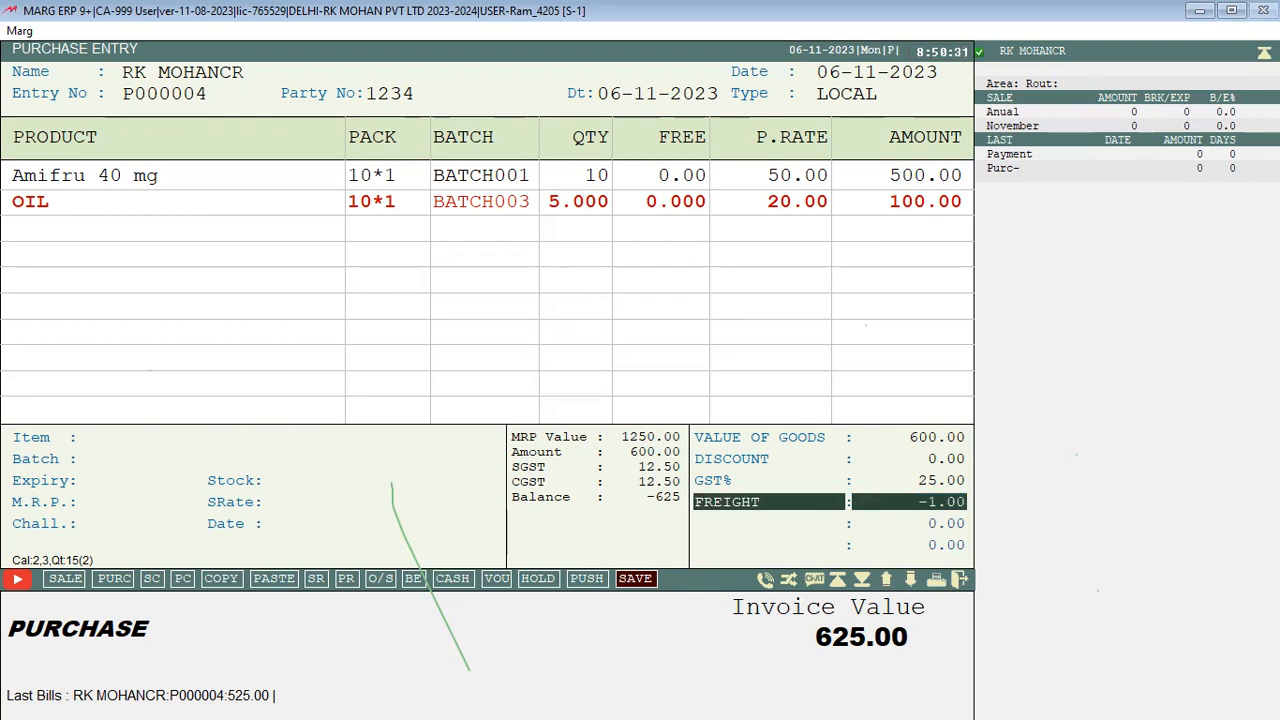
pyautogui.press('Return')
pyautogui.press('b')
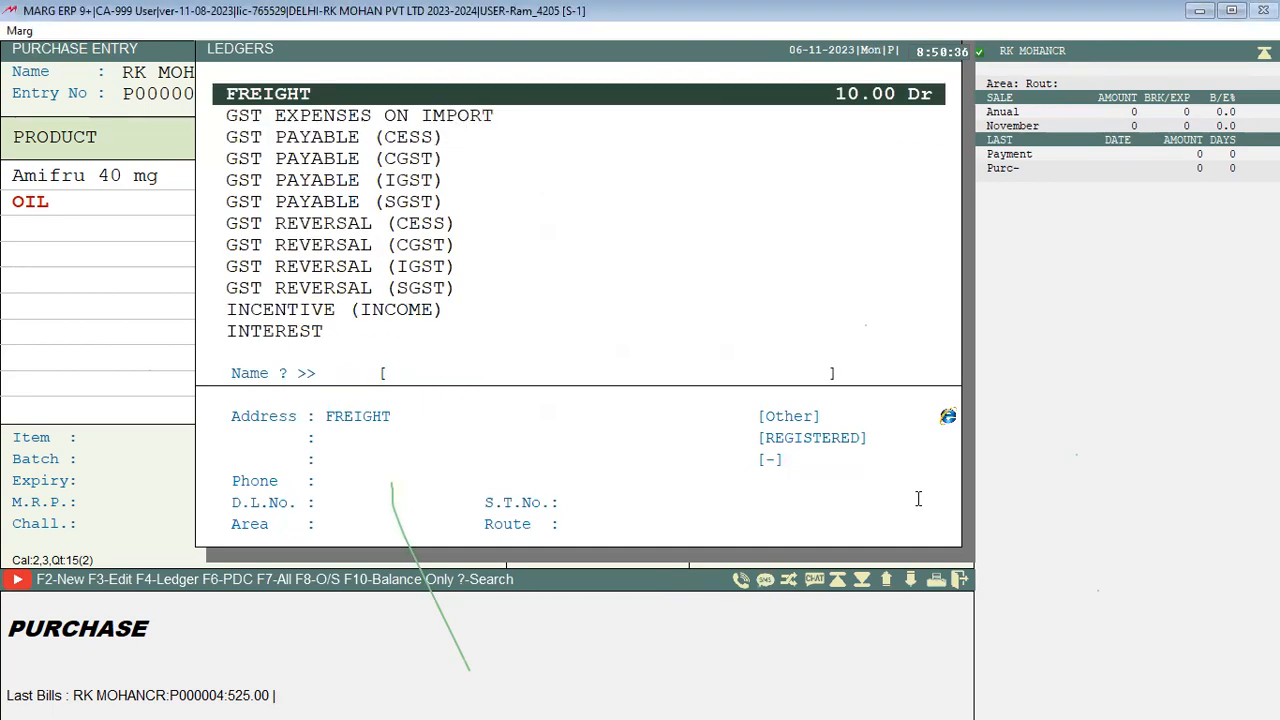
pyautogui.write('ROU')
pyautogui.press('Return')
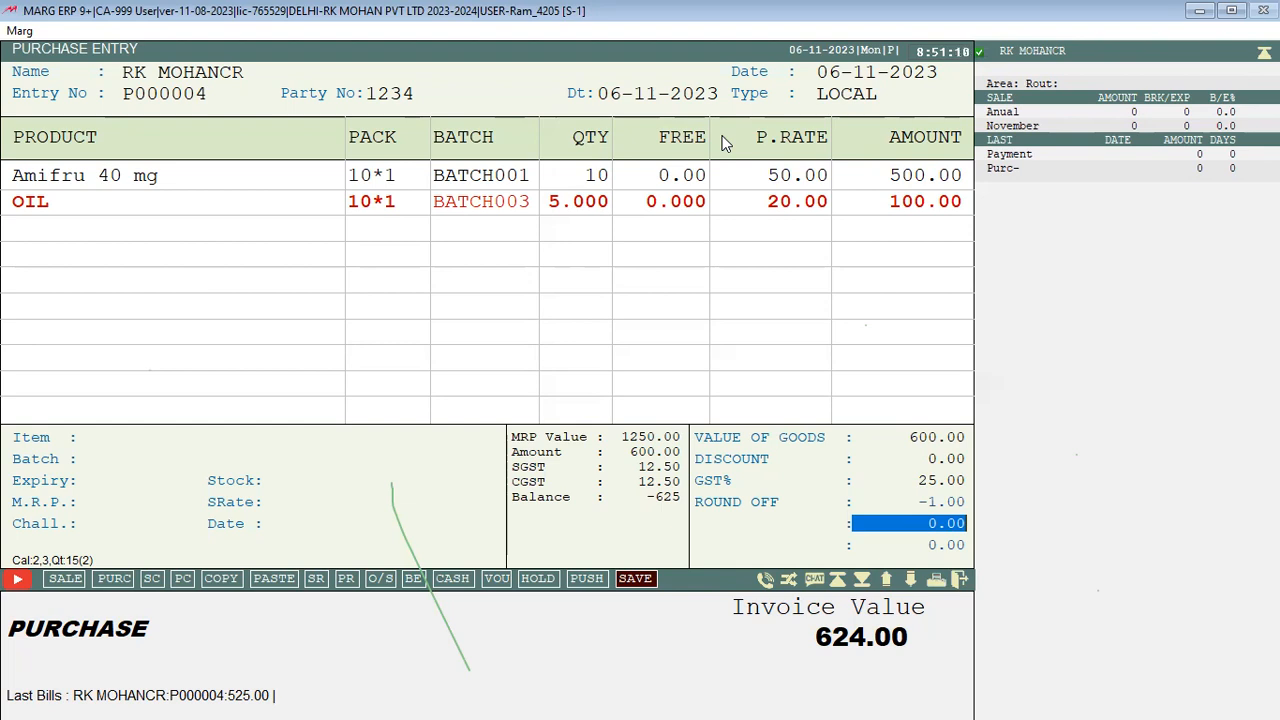
# Step: Accept the remaining charges, bill value and bill levies with no cash paid, and return to product entry
pyautogui.press('Return')
pyautogui.press('Return')
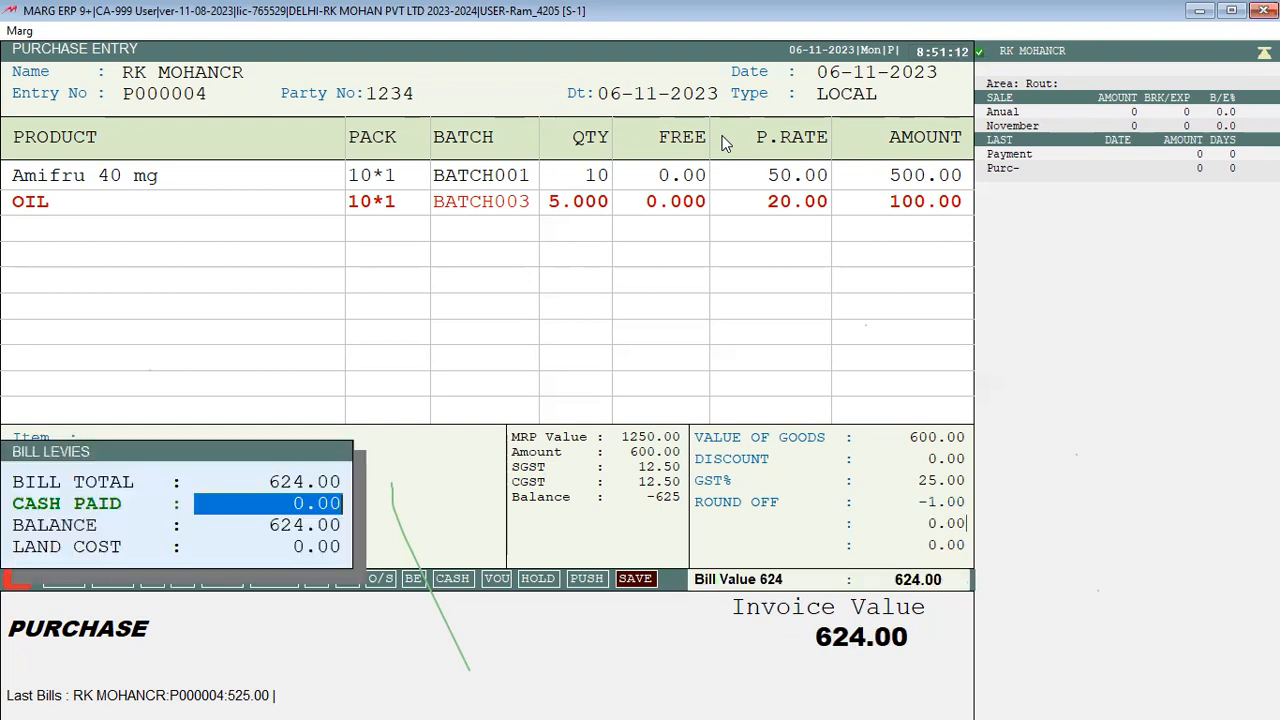
pyautogui.press('Return')
pyautogui.press('Return')
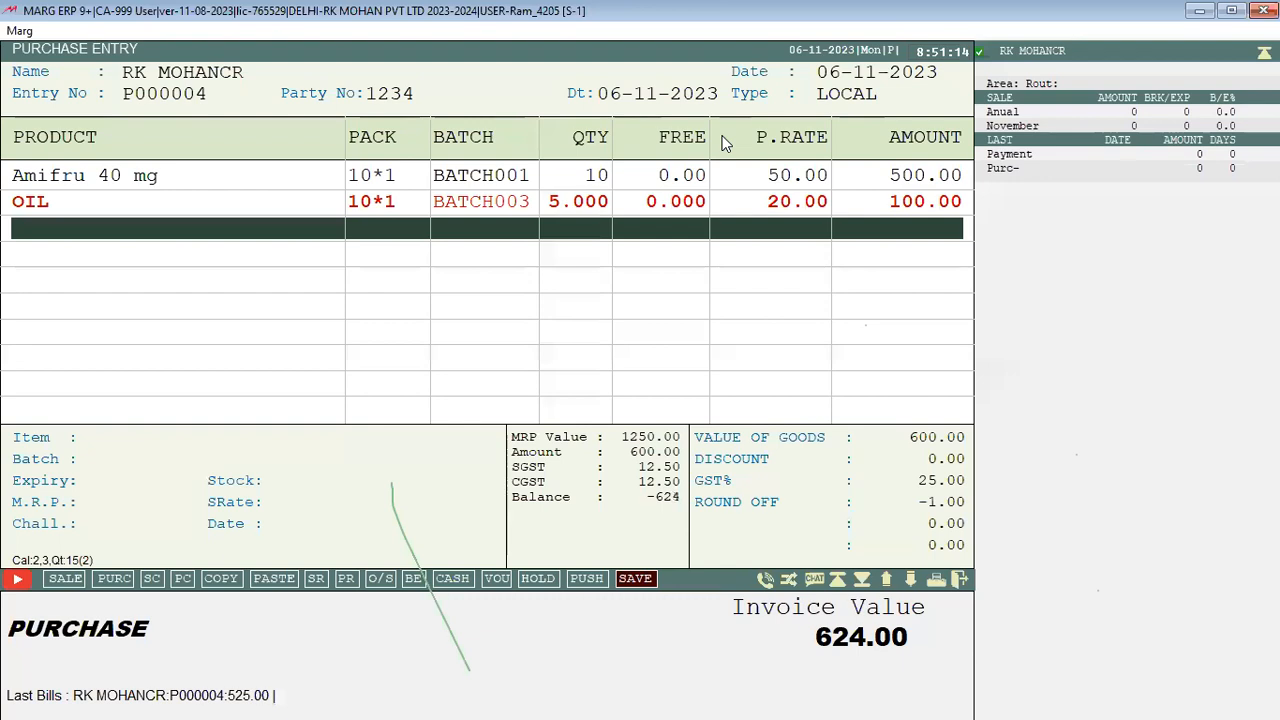
# Step: Add DOLO as the third product, taken from stock batch BATCH01
pyautogui.press('Return')
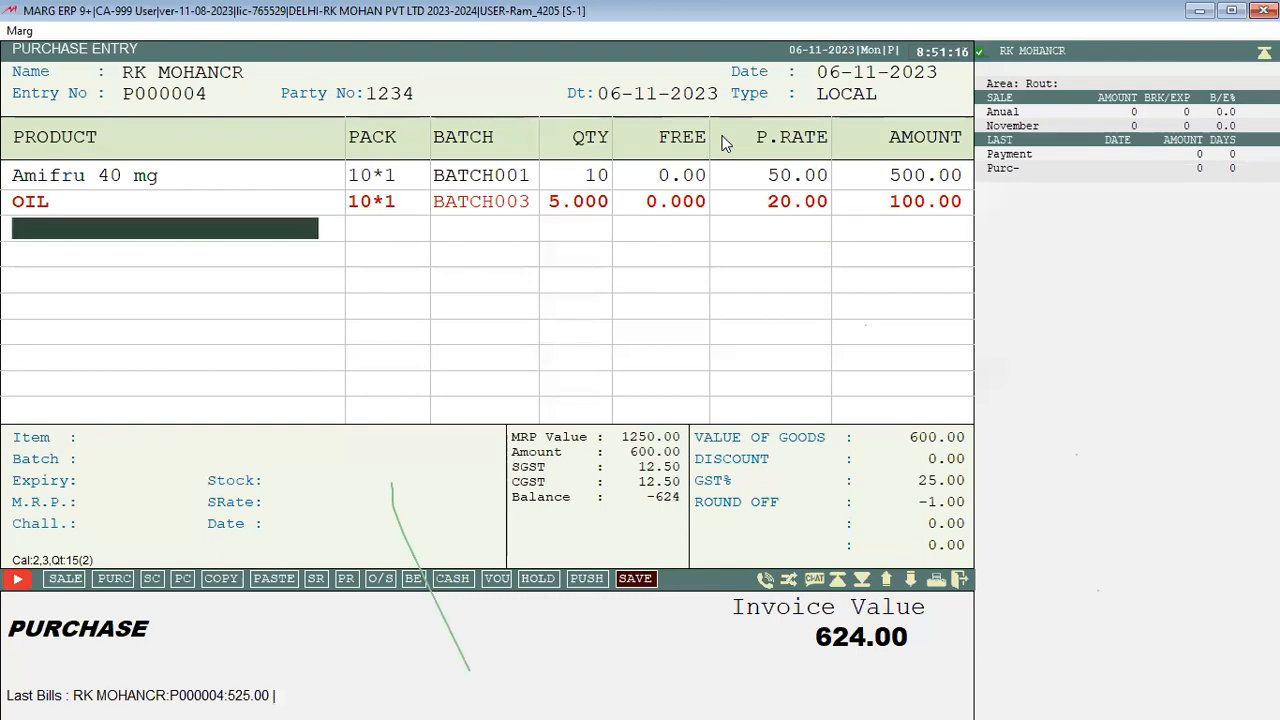
pyautogui.press('Up')
pyautogui.press('Return')
pyautogui.press('Return')
pyautogui.press('Return')
pyautogui.press('Return')
pyautogui.press('Return')
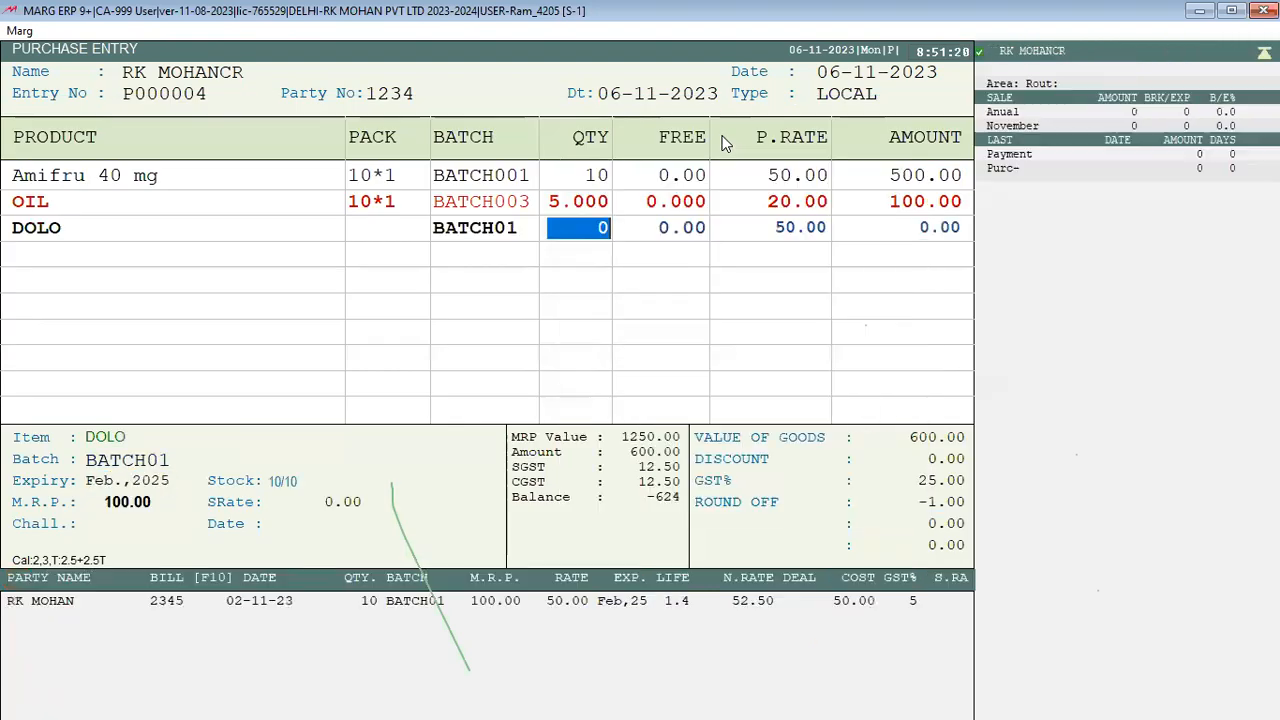
# Step: Set the DOLO quantity to 4 with no free goods, keep the purchase rate of 50.00 and accept its master details
pyautogui.write('4')
pyautogui.press('Return')
pyautogui.press('Return')
pyautogui.press('Return')
pyautogui.press('Return')
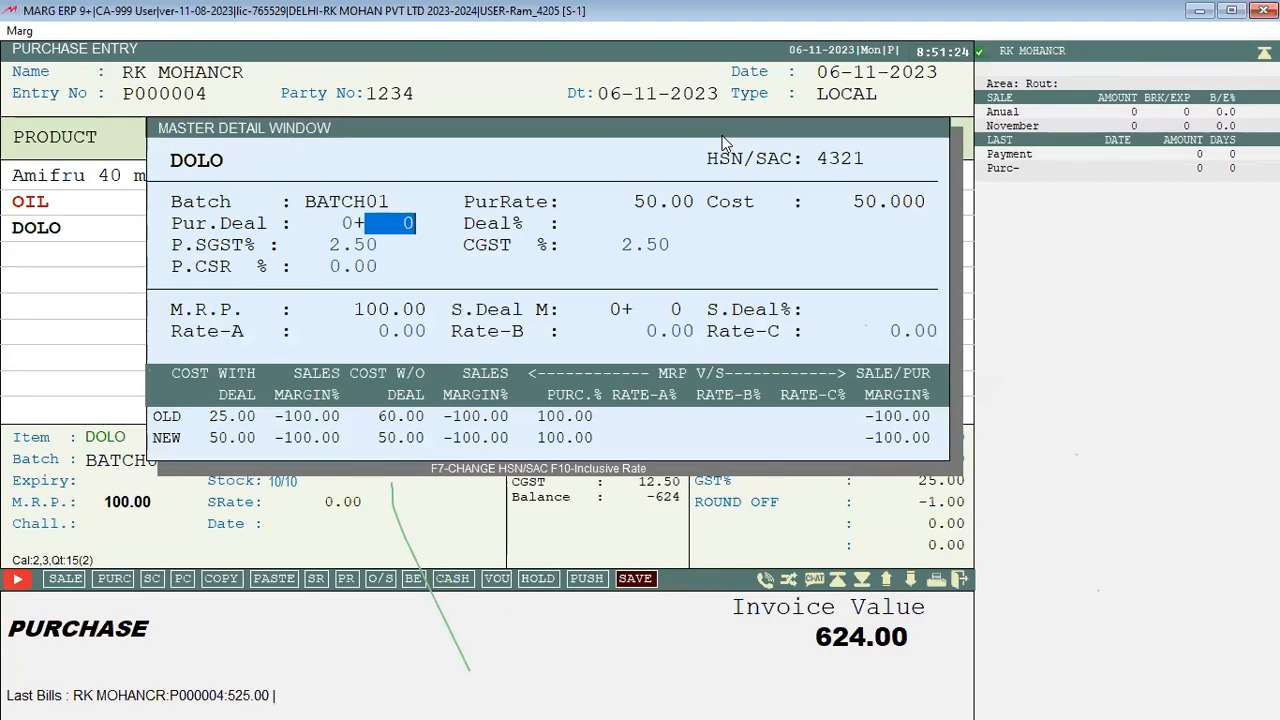
pyautogui.press('Return')
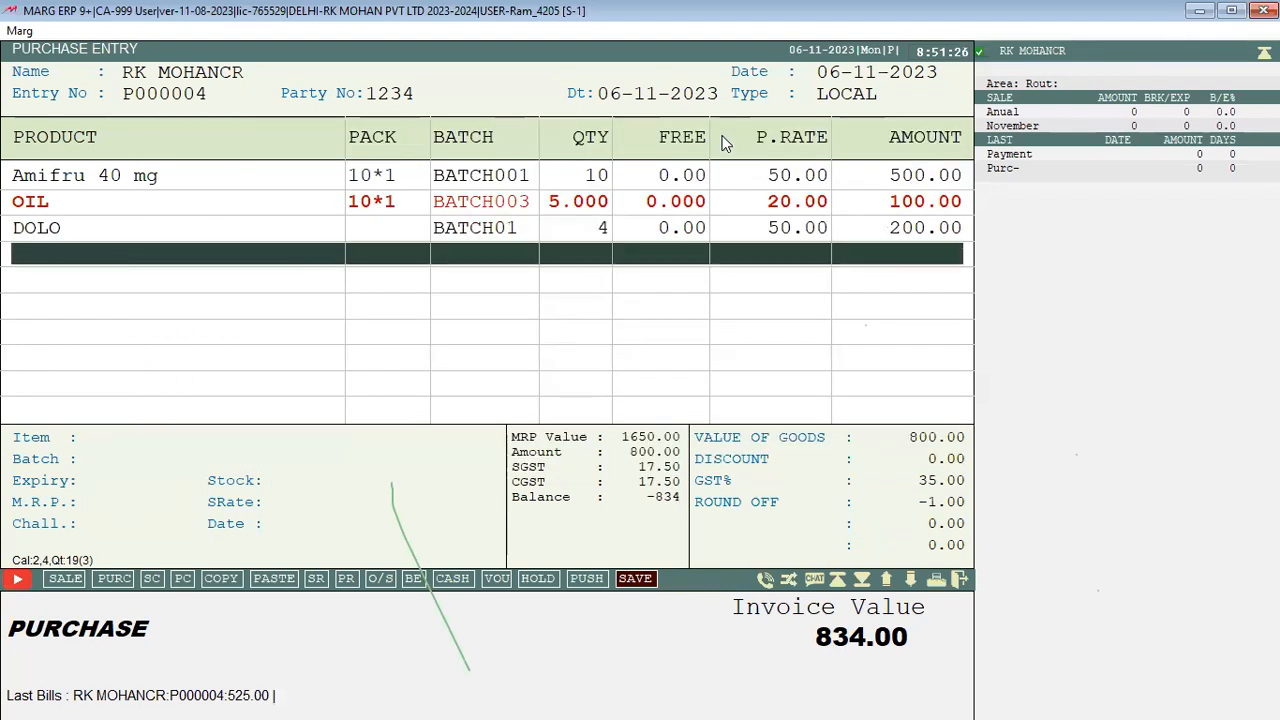
# Step: Take the bill through the scheme list and bill levies to the save confirmation, and cancel it
pyautogui.hotkey('ctrl', 'w')
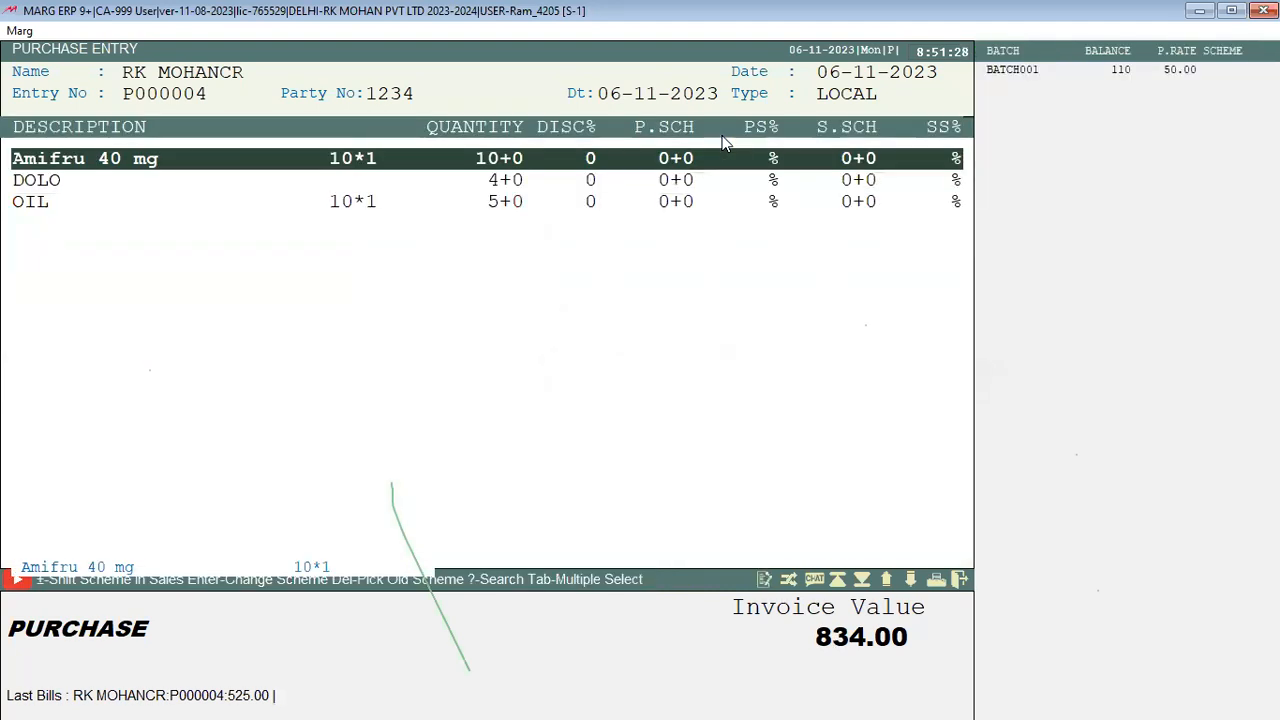
pyautogui.press('Escape')
pyautogui.press('Return')
pyautogui.press('Return')
pyautogui.press('Return')
pyautogui.press('Return')
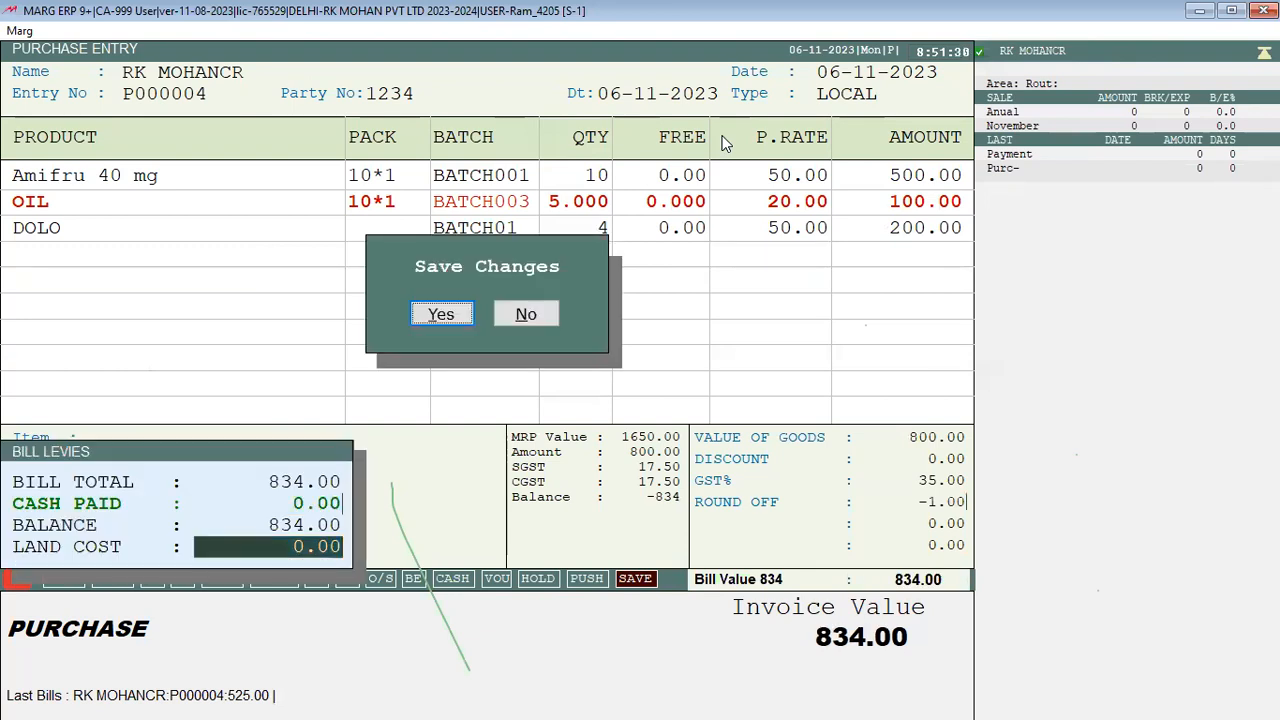
pyautogui.press('Escape')
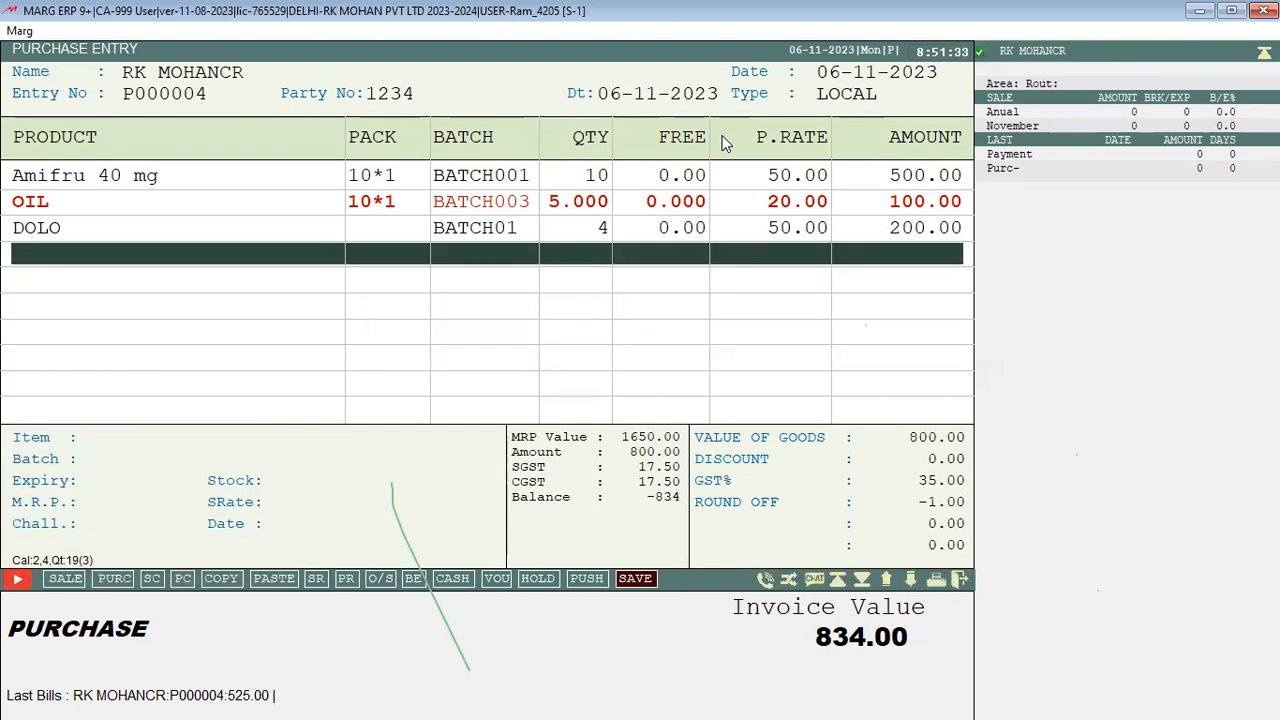
# Step: Return to the bill's additional charges and go through the ROUND OFF ledger and its -1.00 amount up to the bill value
pyautogui.press('Escape')
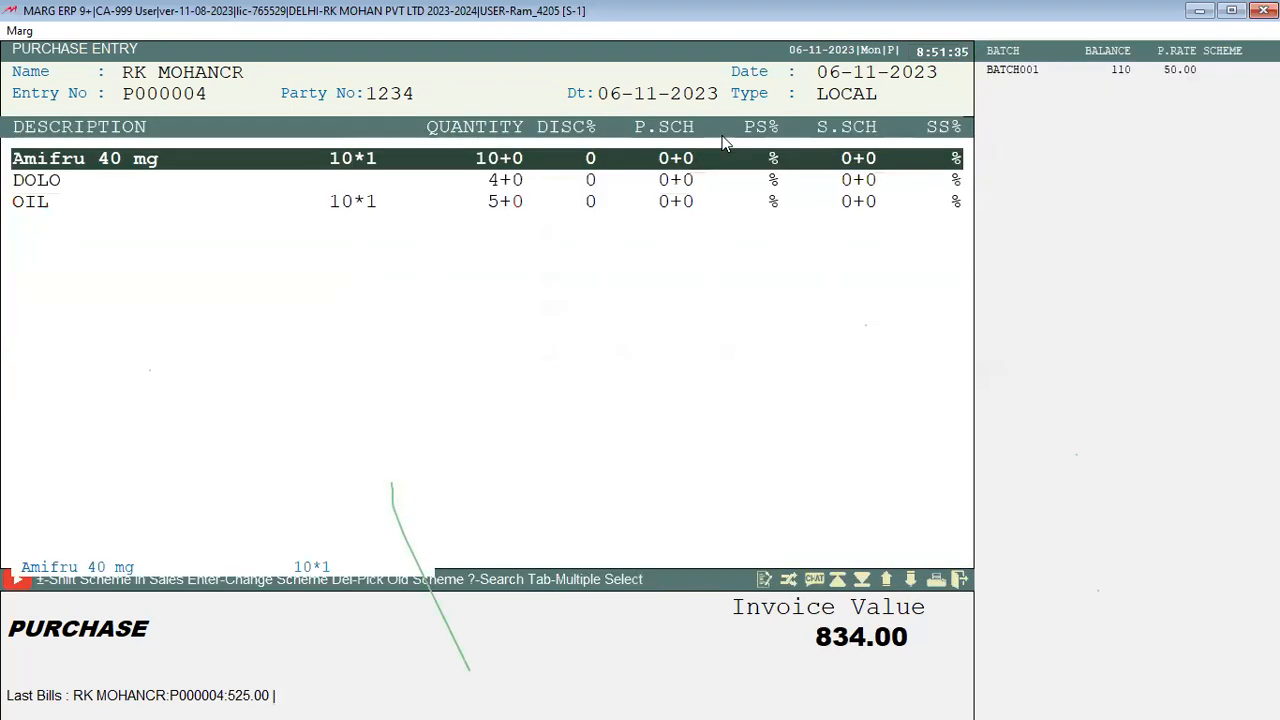
pyautogui.press('Escape')
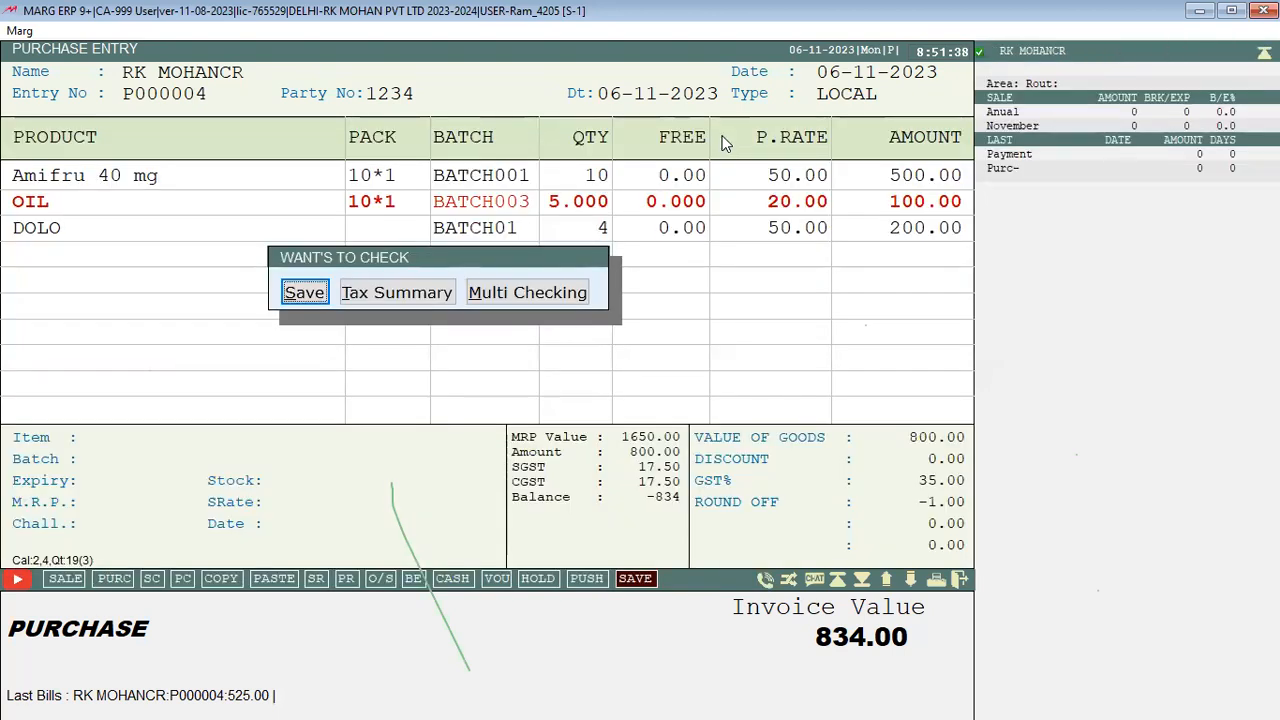
pyautogui.press('Escape')
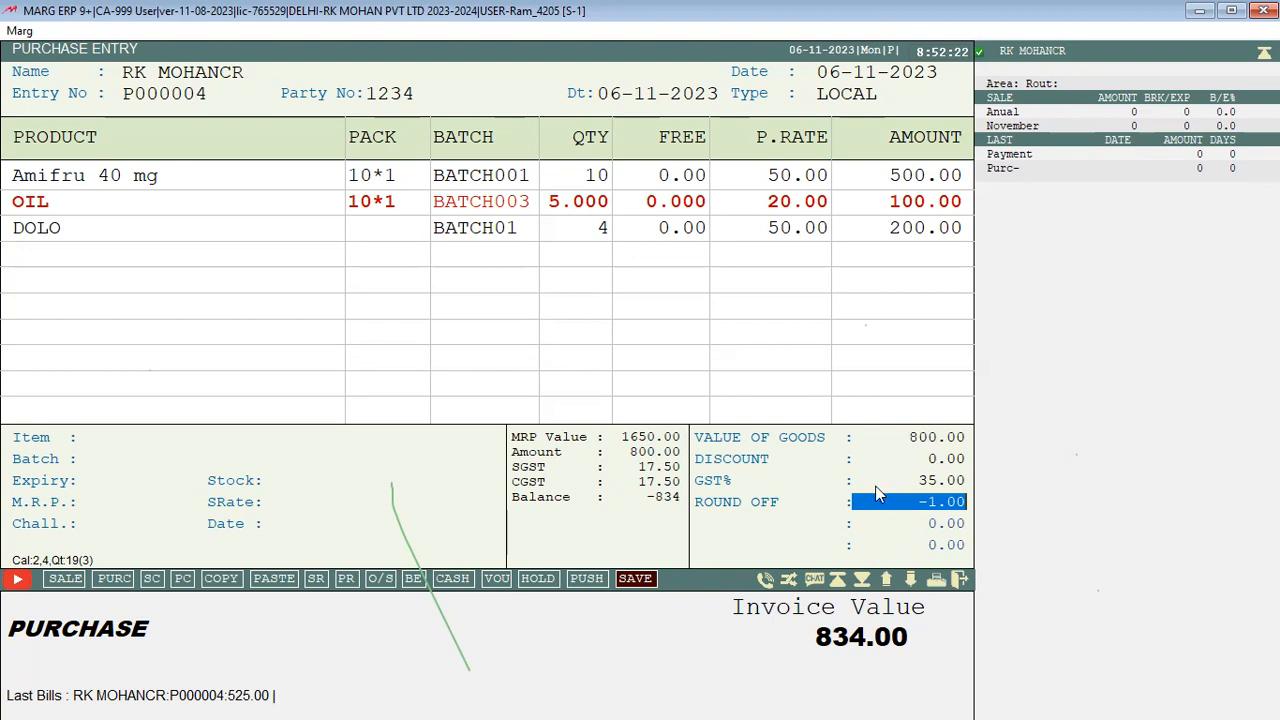
pyautogui.press('Left')
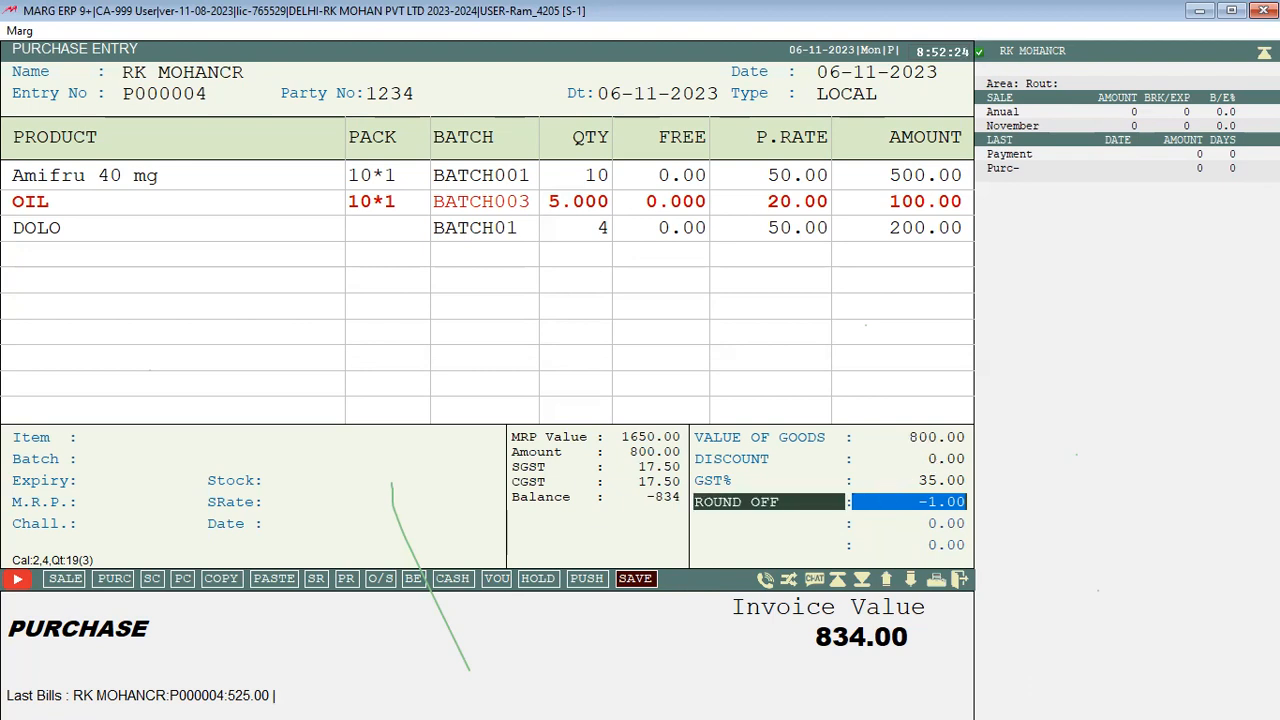
pyautogui.press('Return')
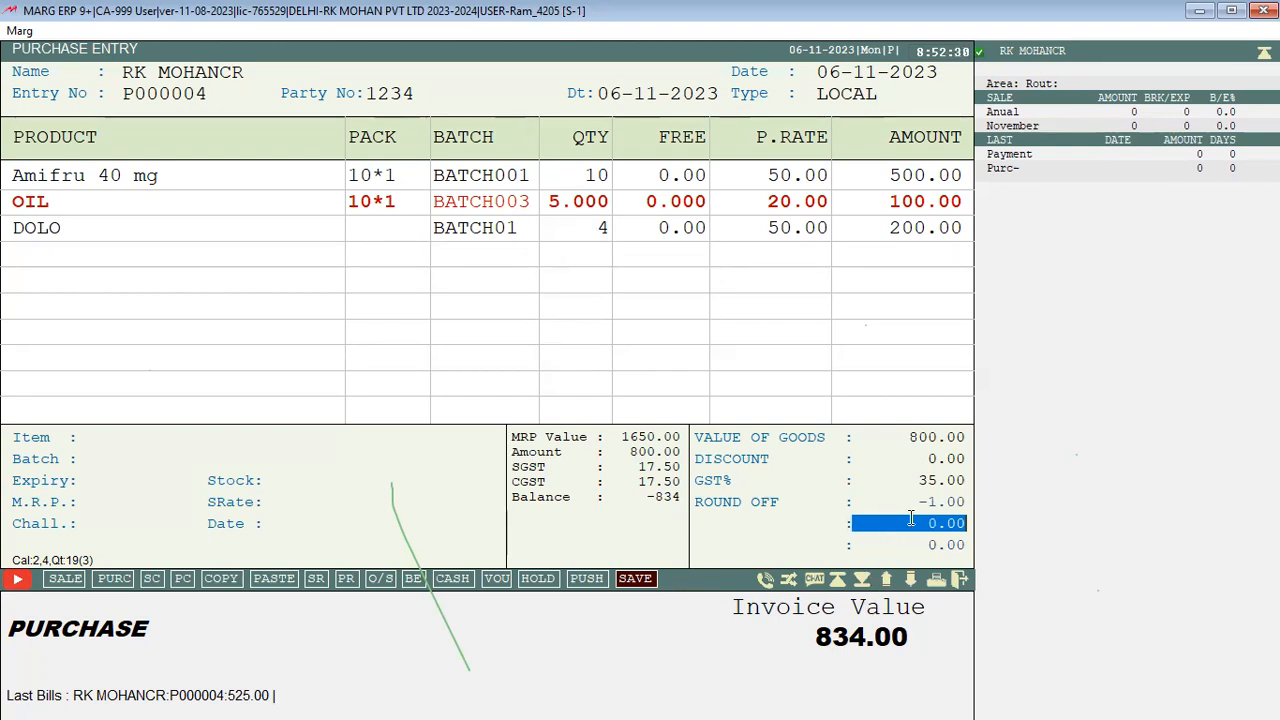
pyautogui.press('Return')
pyautogui.press('Up')
pyautogui.press('Return')
pyautogui.press('Return')
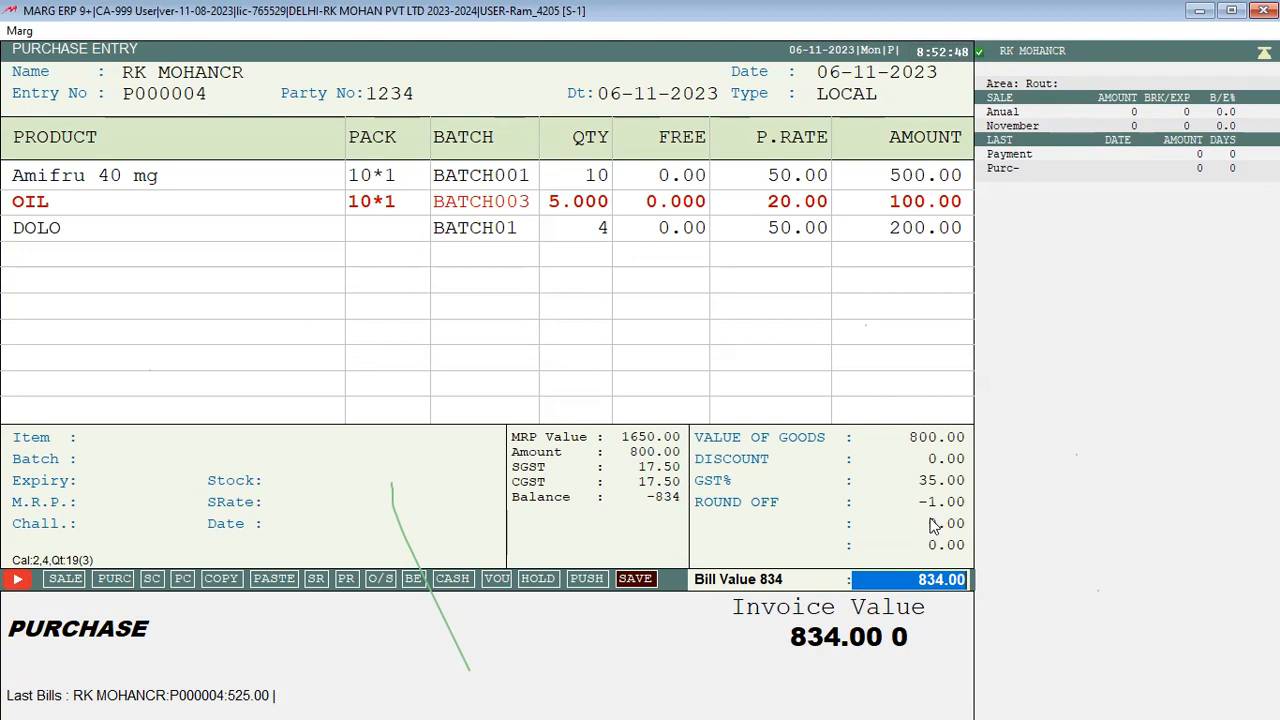
# Step: Accept the bill value and levies, return to product entry and proceed past the scheme list to the save prompt
pyautogui.press('Return')
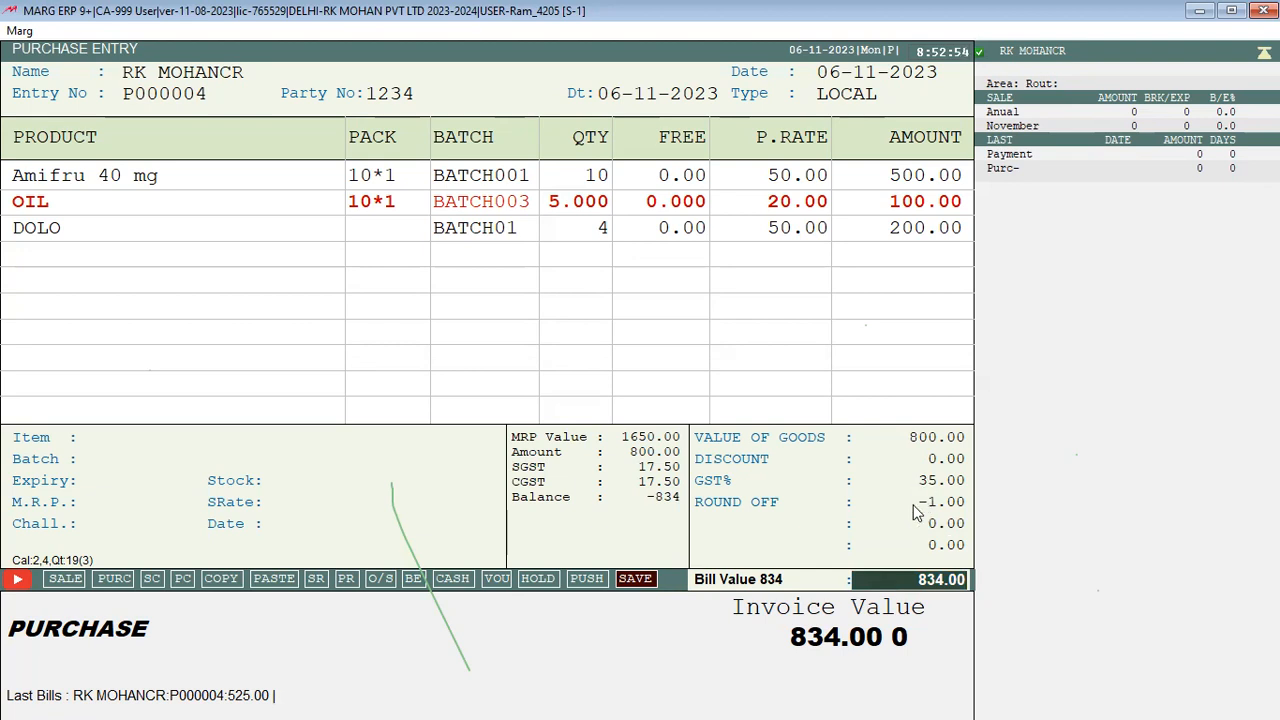
pyautogui.press('Return')
pyautogui.press('Return')
pyautogui.press('Return')
pyautogui.press('Return')
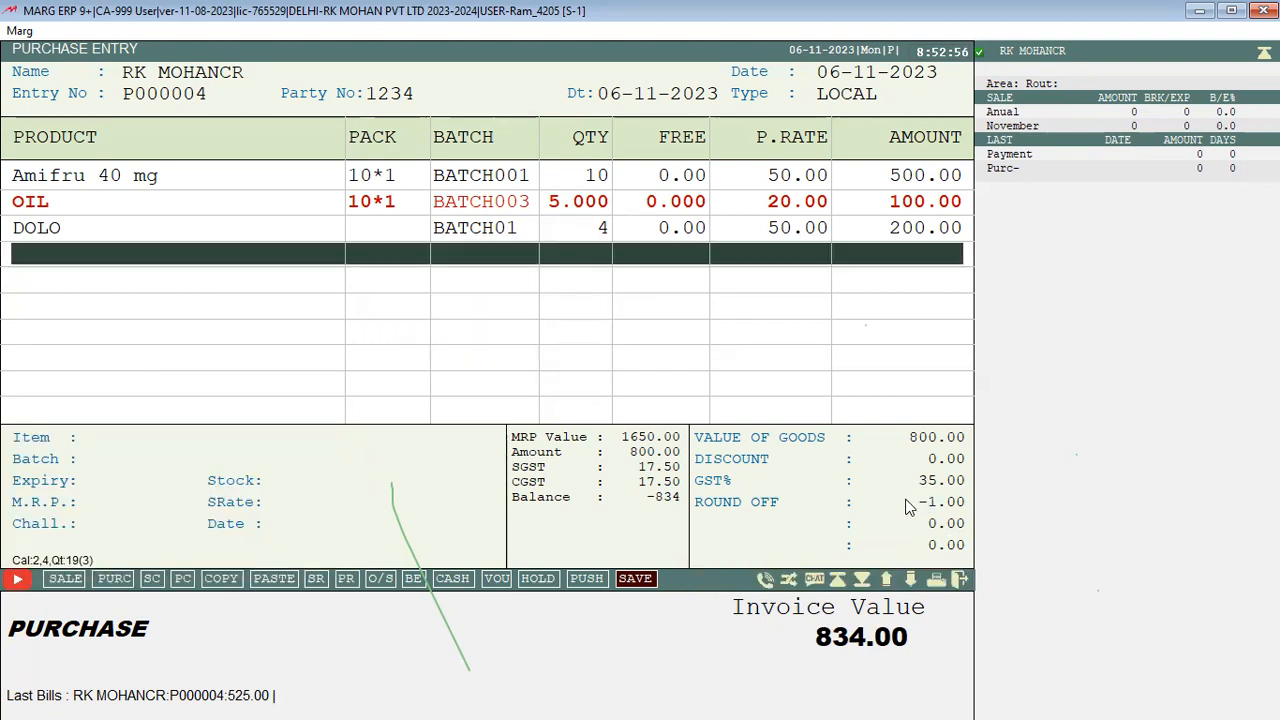
pyautogui.press('Escape')
pyautogui.press('Escape')
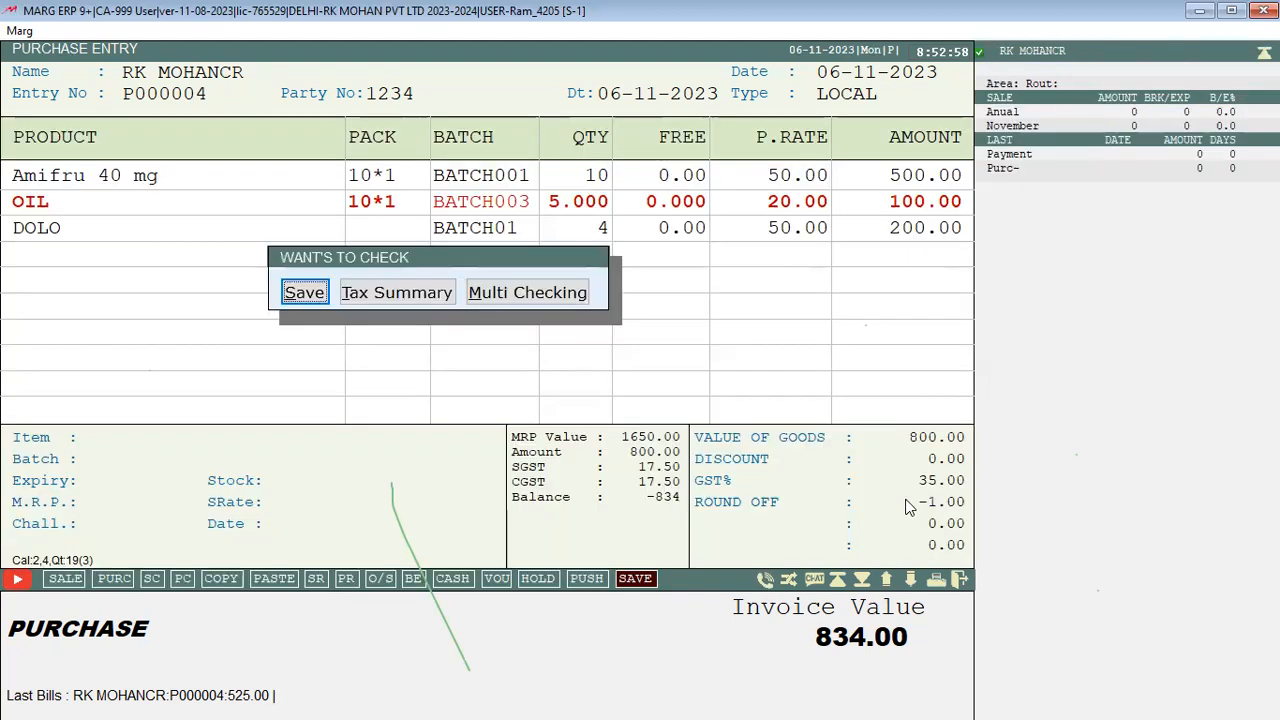
# Step: Browse the ledgers available for the bill's additional charge line, keep ROUND OFF and return to its amount
pyautogui.press('Down')
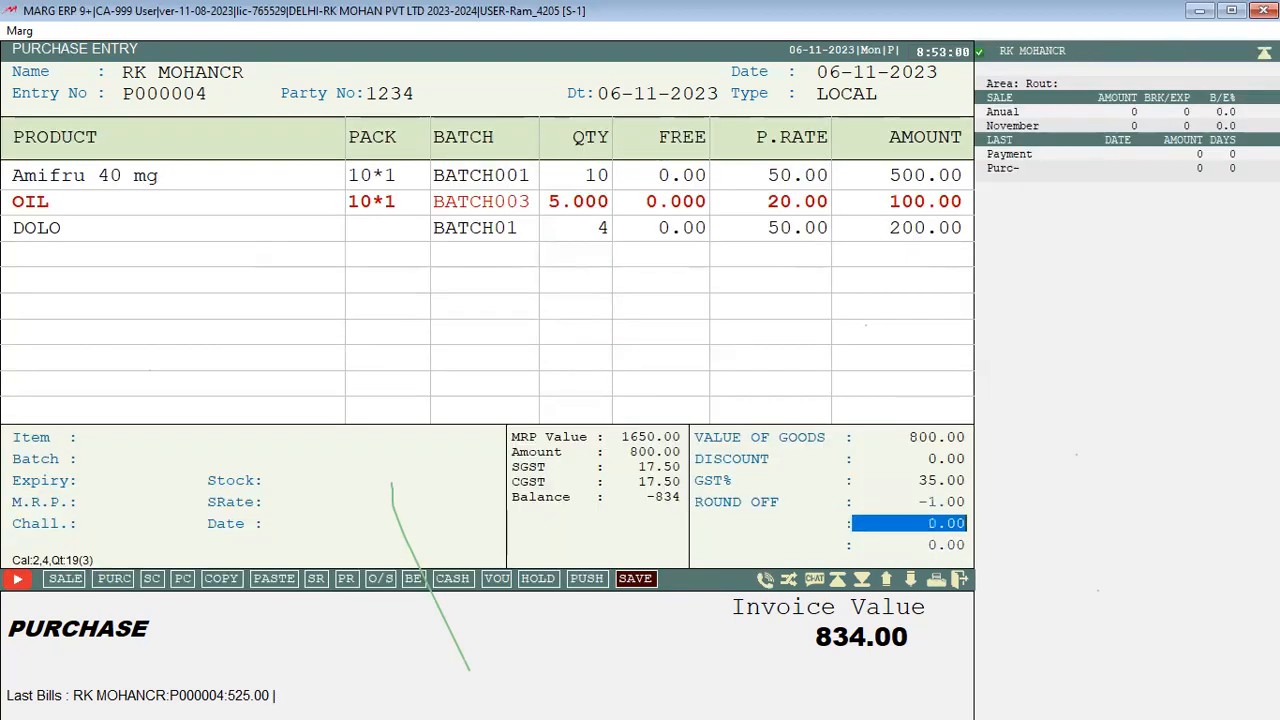
pyautogui.press('Up')
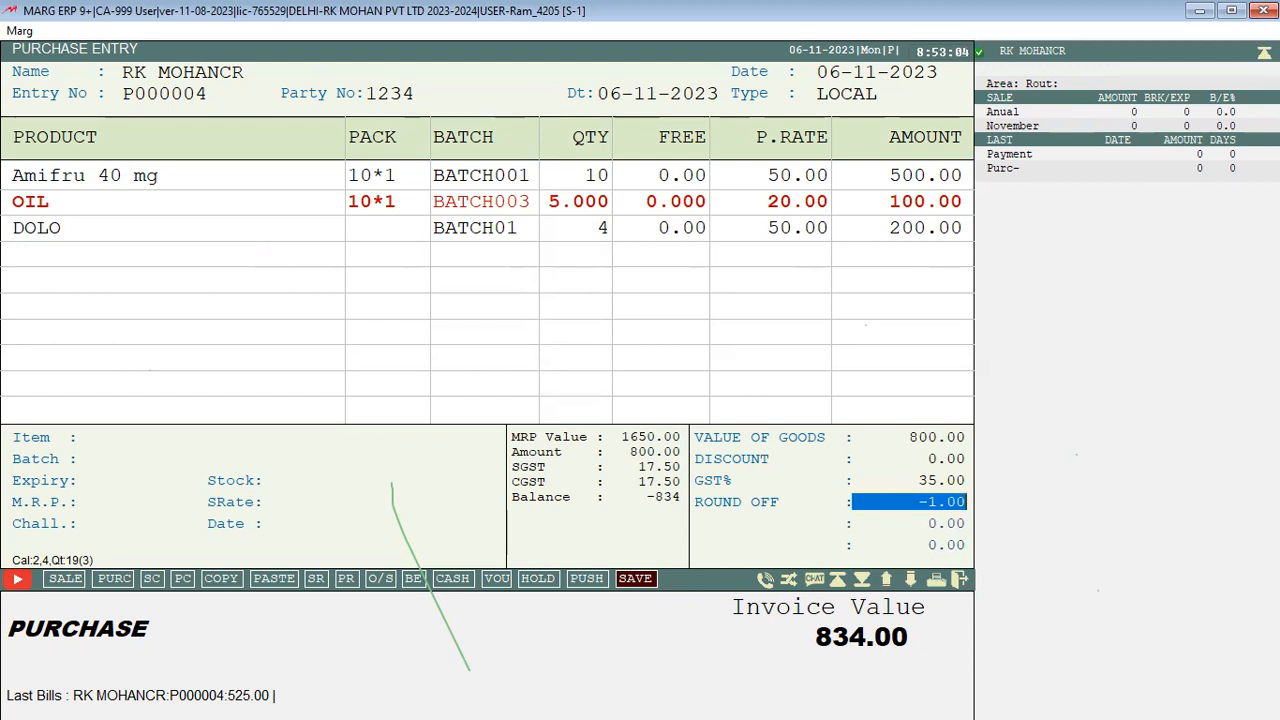
pyautogui.press('Up')
pyautogui.press('Return')
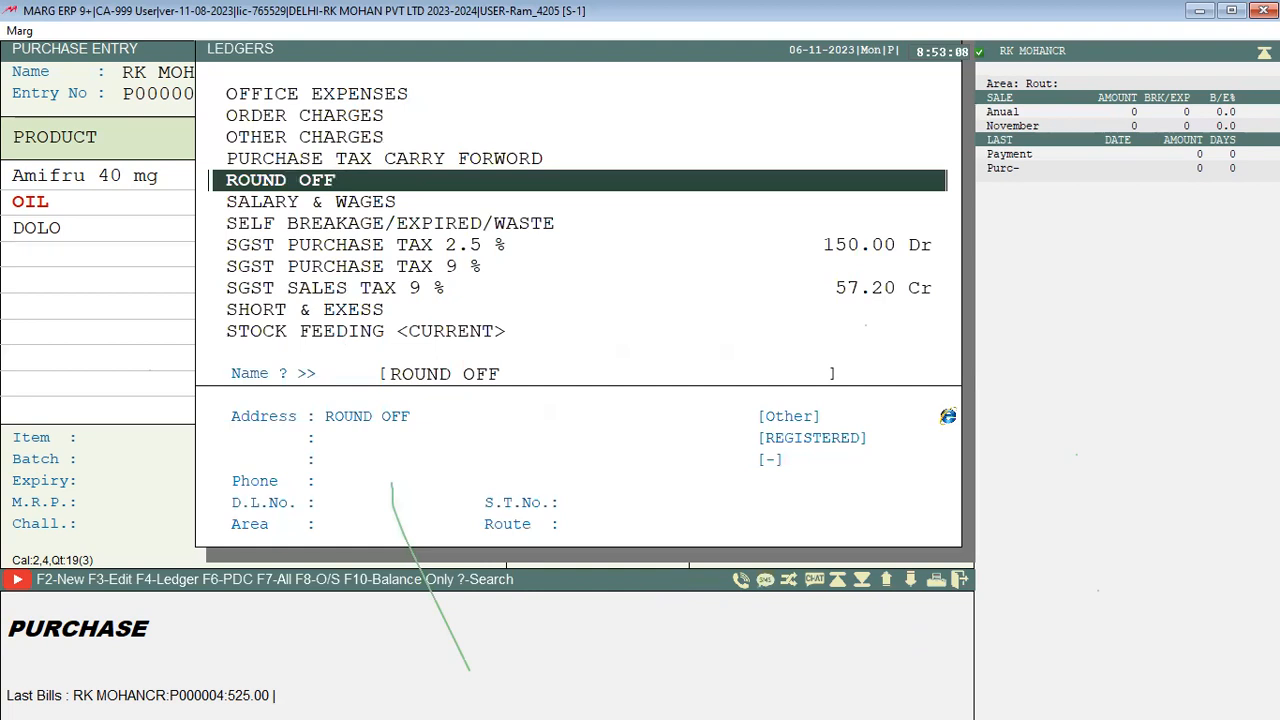
pyautogui.press('Up')
pyautogui.press('Up')
pyautogui.press('Up')
pyautogui.press('Up')
pyautogui.press('Up')
pyautogui.press('Up')
pyautogui.press('Up')
pyautogui.press('Up')
pyautogui.press('Up')
pyautogui.press('Up')
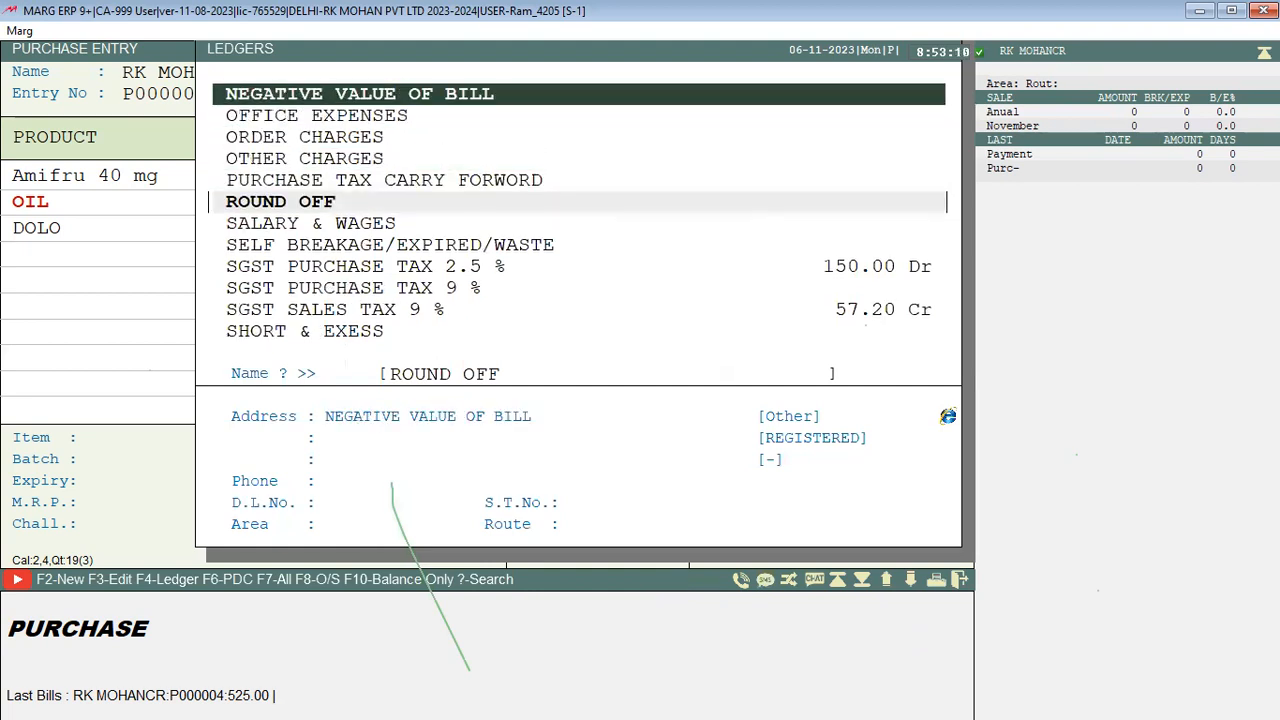
pyautogui.press('Down')
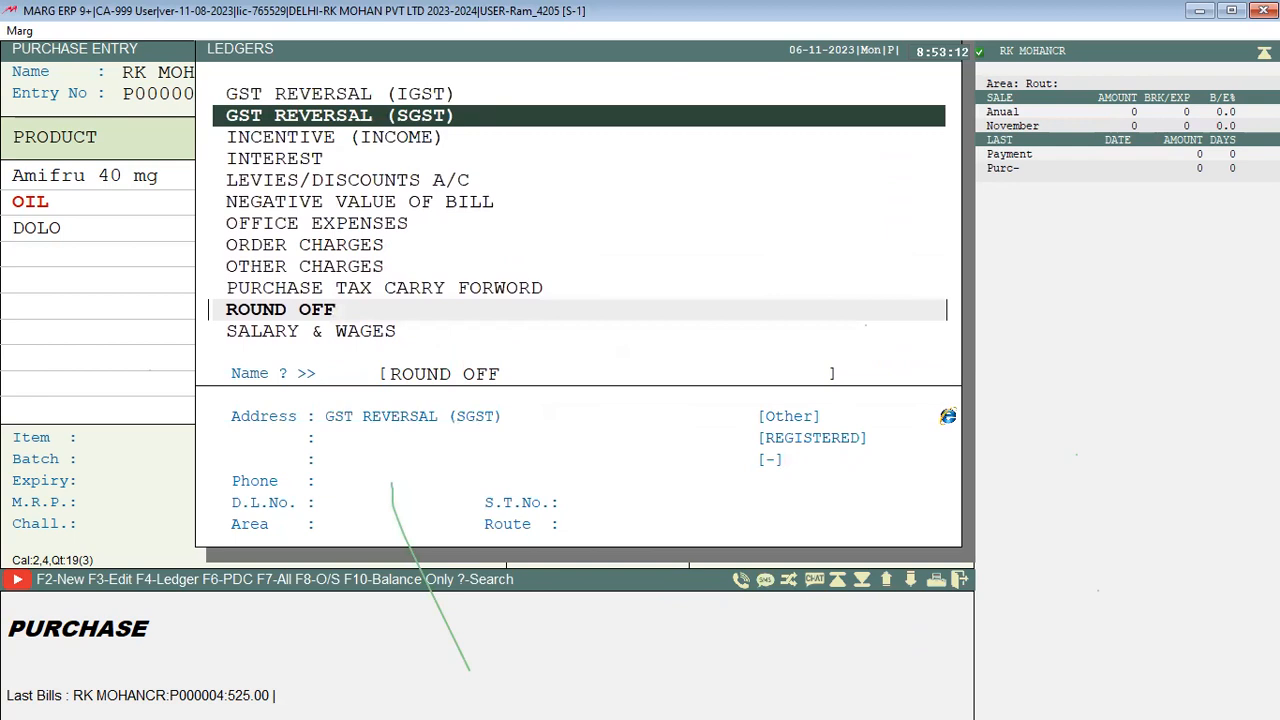
pyautogui.press('Down')
pyautogui.press('Down')
pyautogui.press('Down')
pyautogui.press('Down')
pyautogui.press('Down')
pyautogui.press('Down')
pyautogui.press('Down')
pyautogui.press('Down')
pyautogui.press('Down')
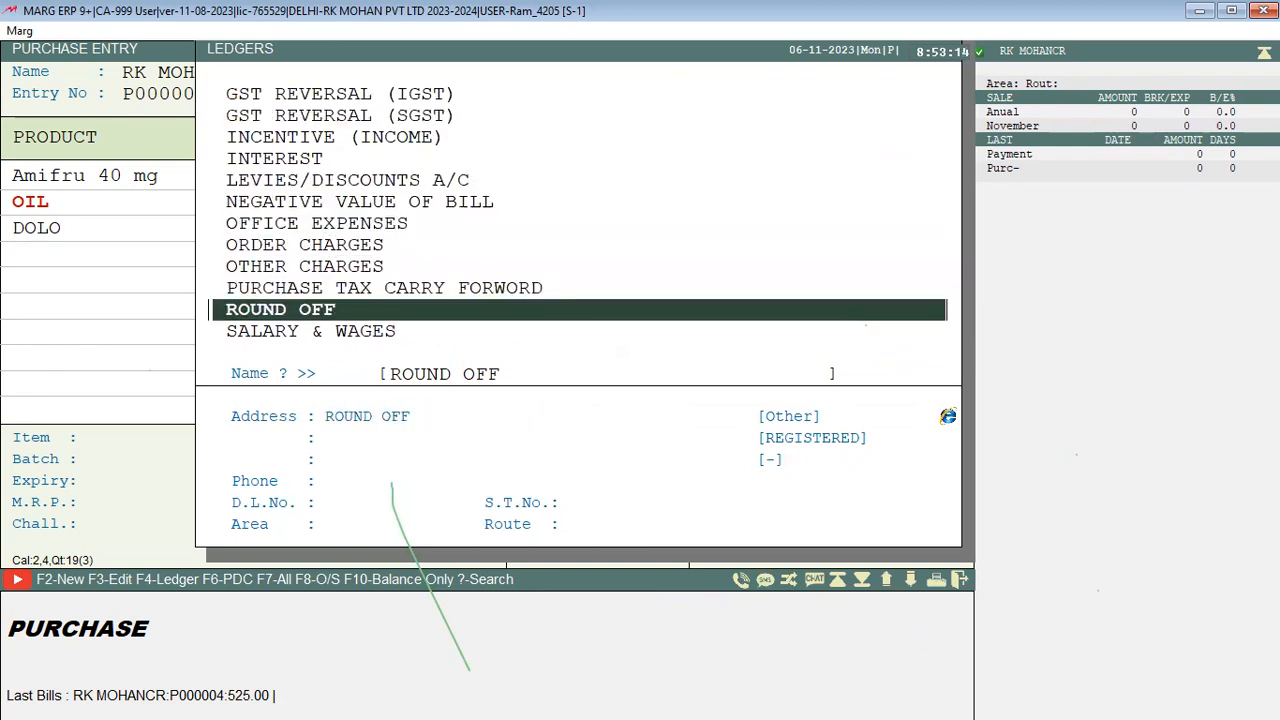
pyautogui.press('Return')
pyautogui.press('Up')
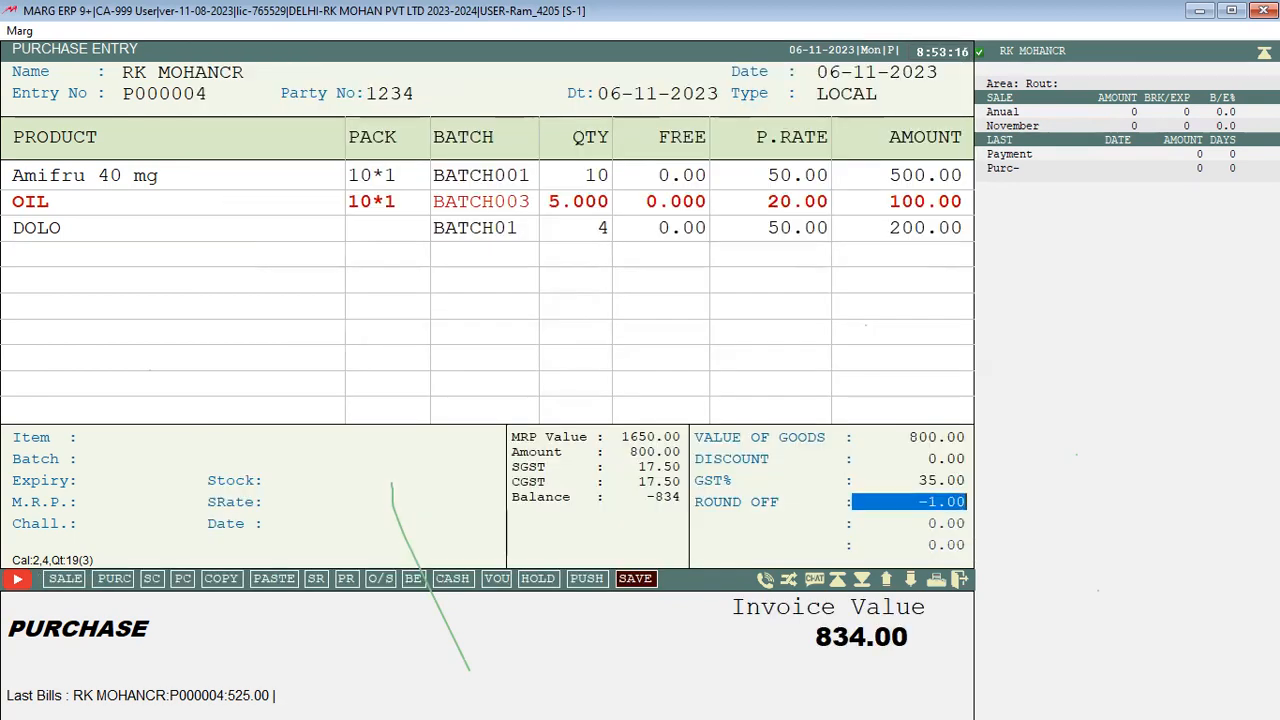
# Step: Replace the ROUND OFF ledger on the bill's charge line with FREIGHT
pyautogui.press('Left')
pyautogui.press('r')
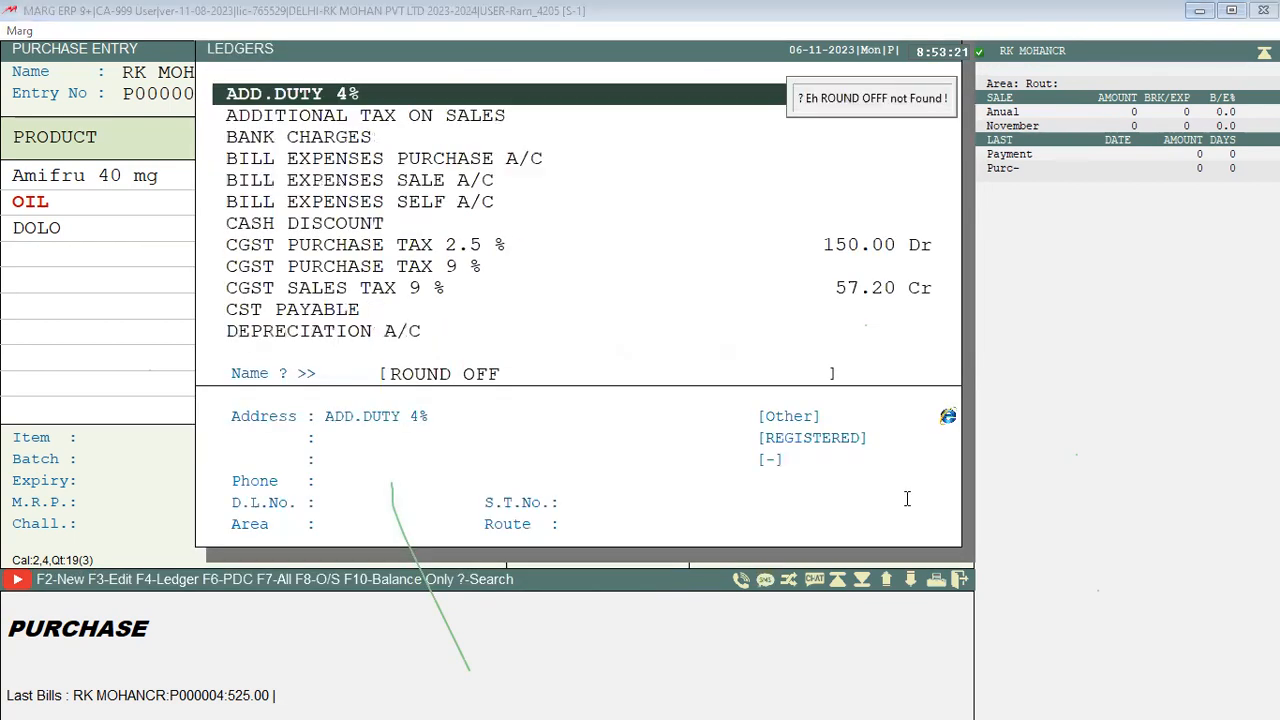
pyautogui.press('Down')
pyautogui.press('Down')
pyautogui.press('Down')
pyautogui.press('Down')
pyautogui.press('Down')
pyautogui.press('Down')
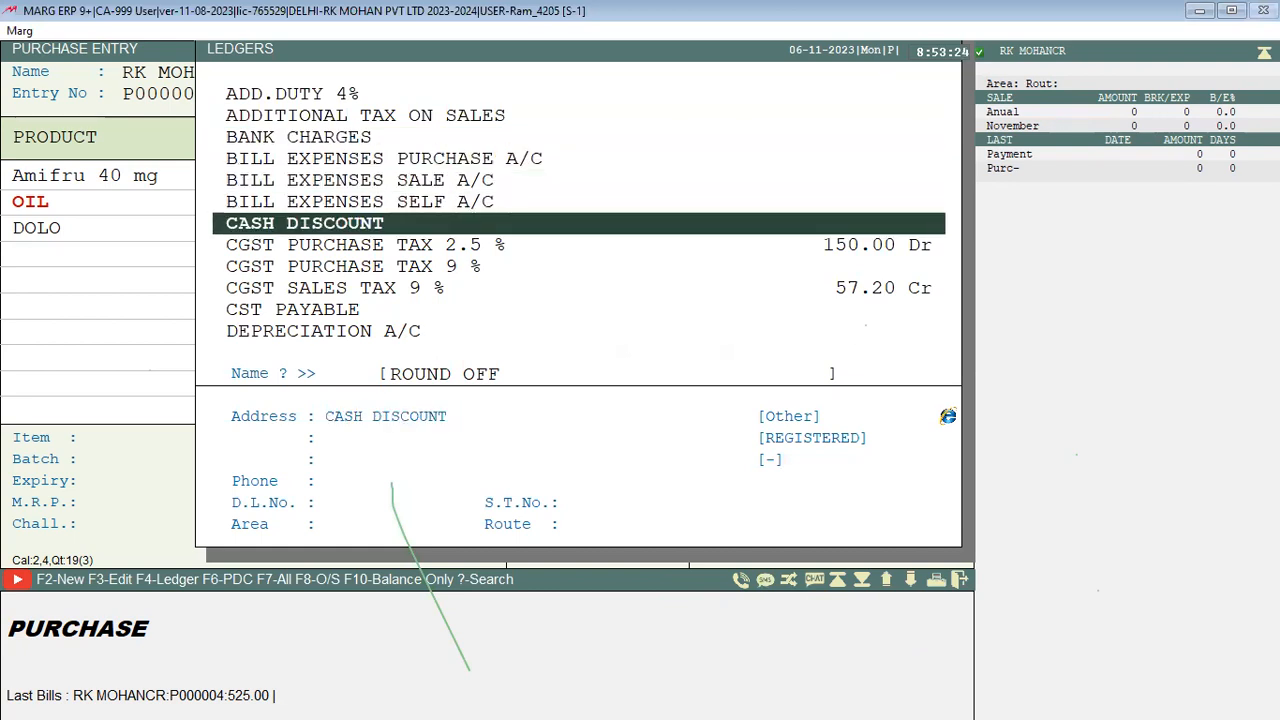
pyautogui.press('BackSpace')
pyautogui.write('FR')
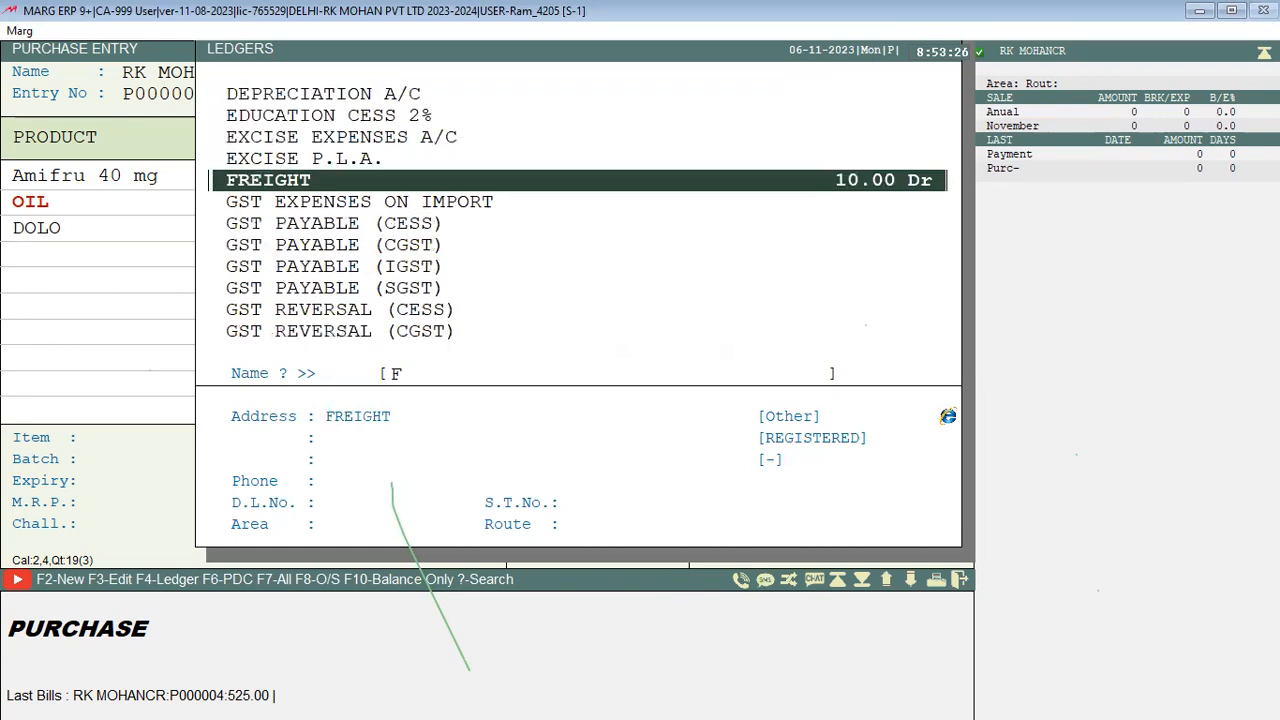
pyautogui.press('Return')
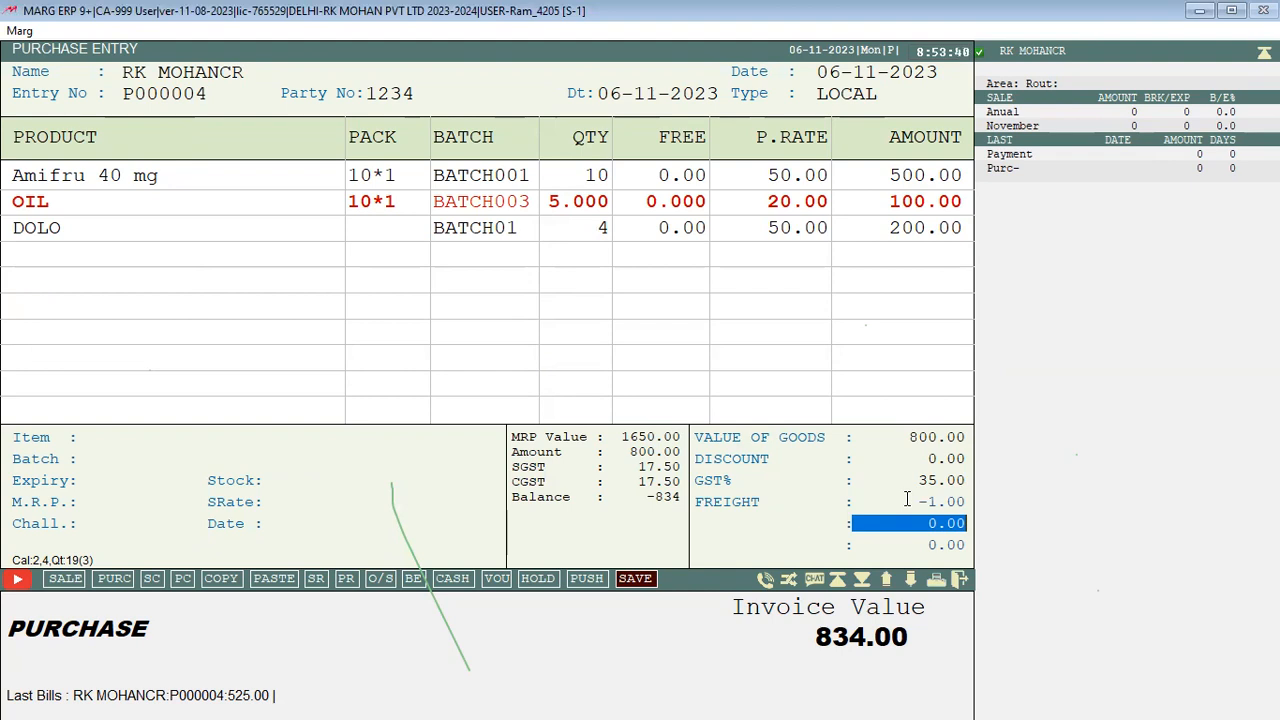
# Step: Open the FREIGHT ledger for editing, examine its account group choices and leave it
pyautogui.press('Up')
pyautogui.press('Left')
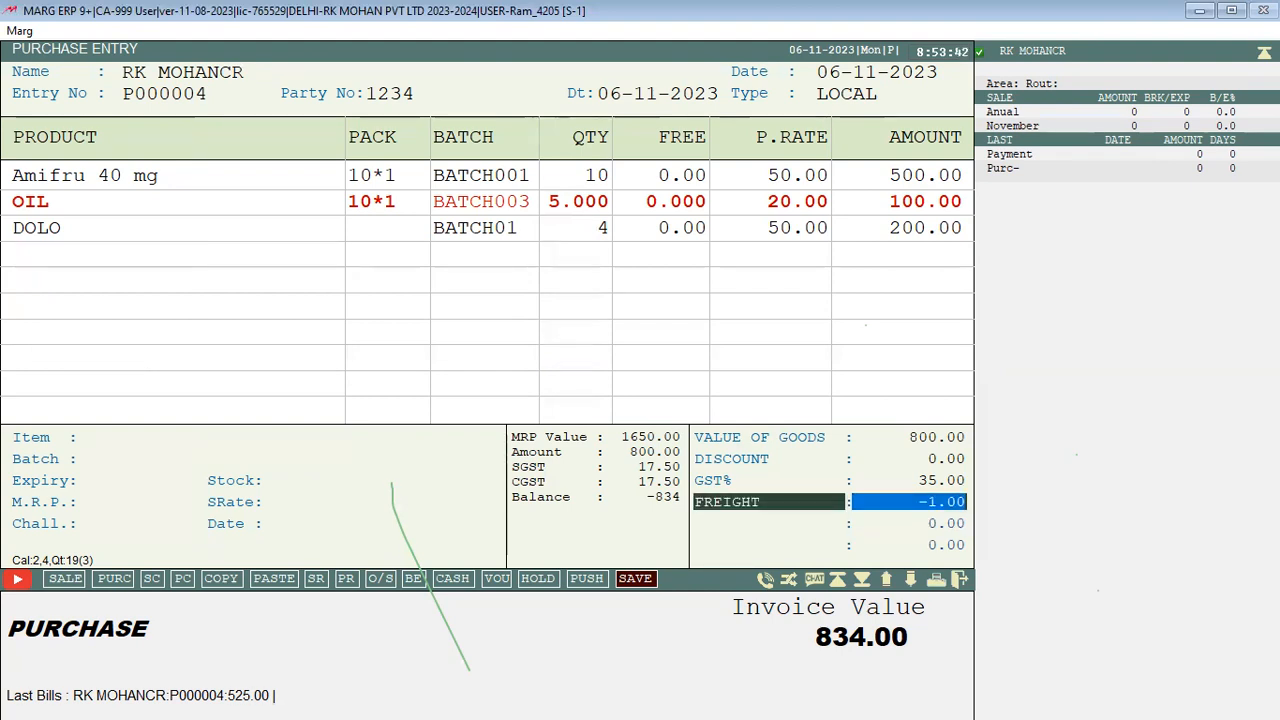
pyautogui.press('Return')
pyautogui.press('F3')
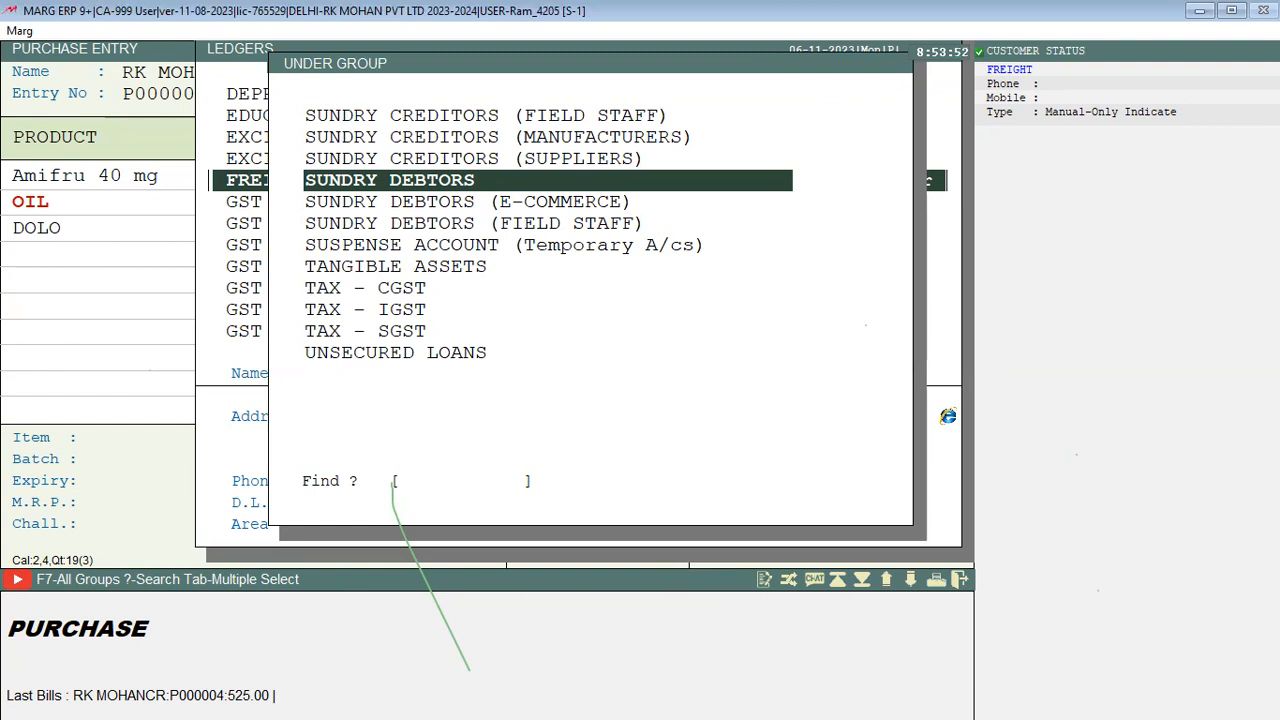
pyautogui.press('Escape')
pyautogui.press('Escape')
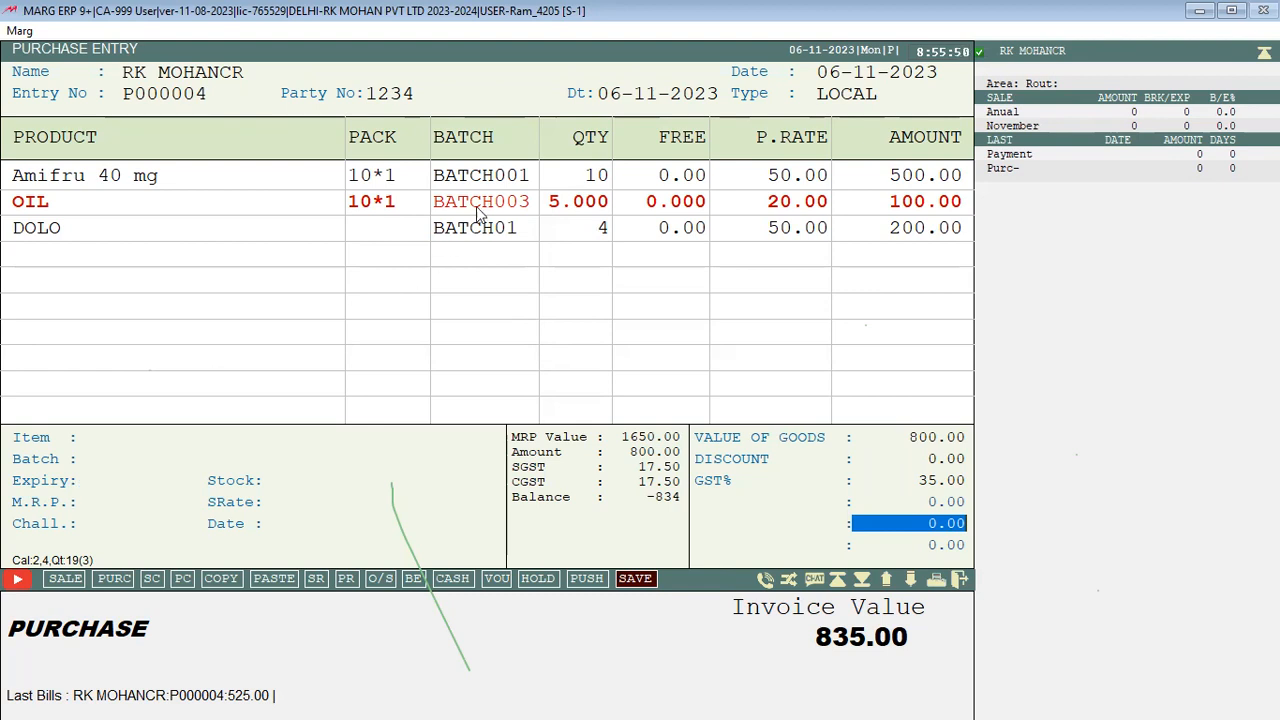
# Step: Accept the bill value of 835.00 with no cash paid or land cost, and decline saving the changes
pyautogui.press('Return')
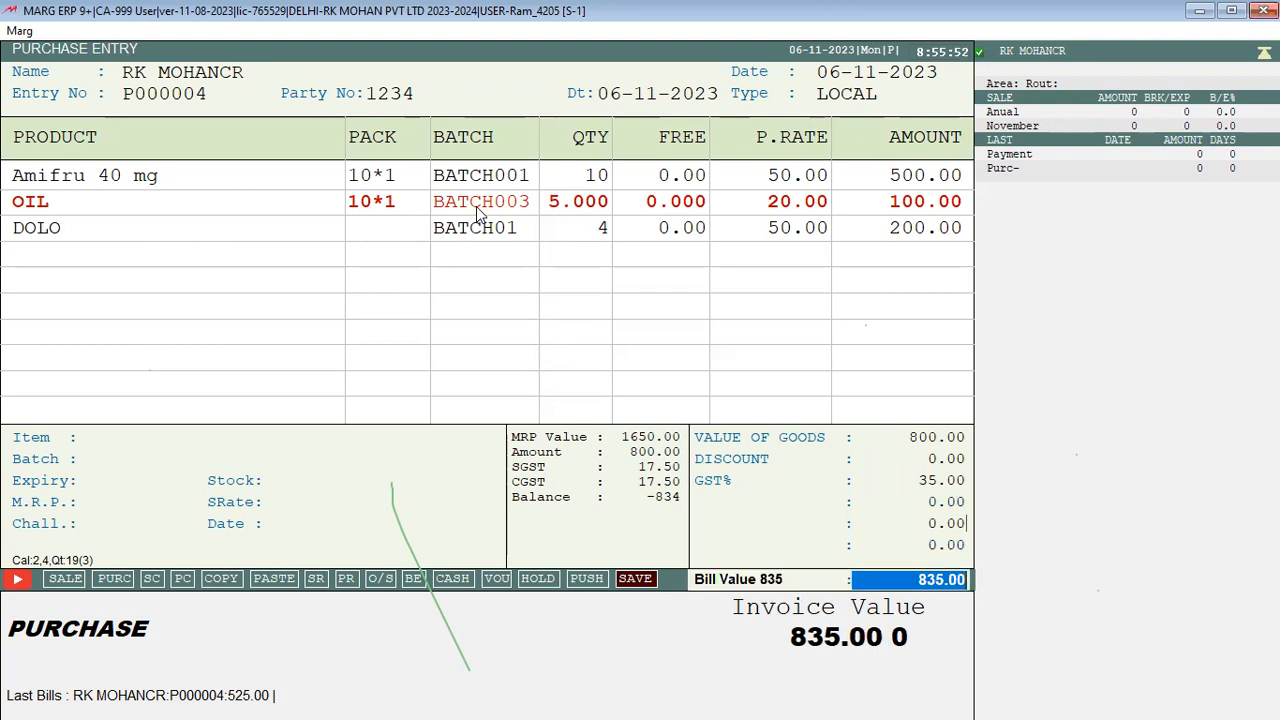
pyautogui.press('Return')
pyautogui.press('Return')
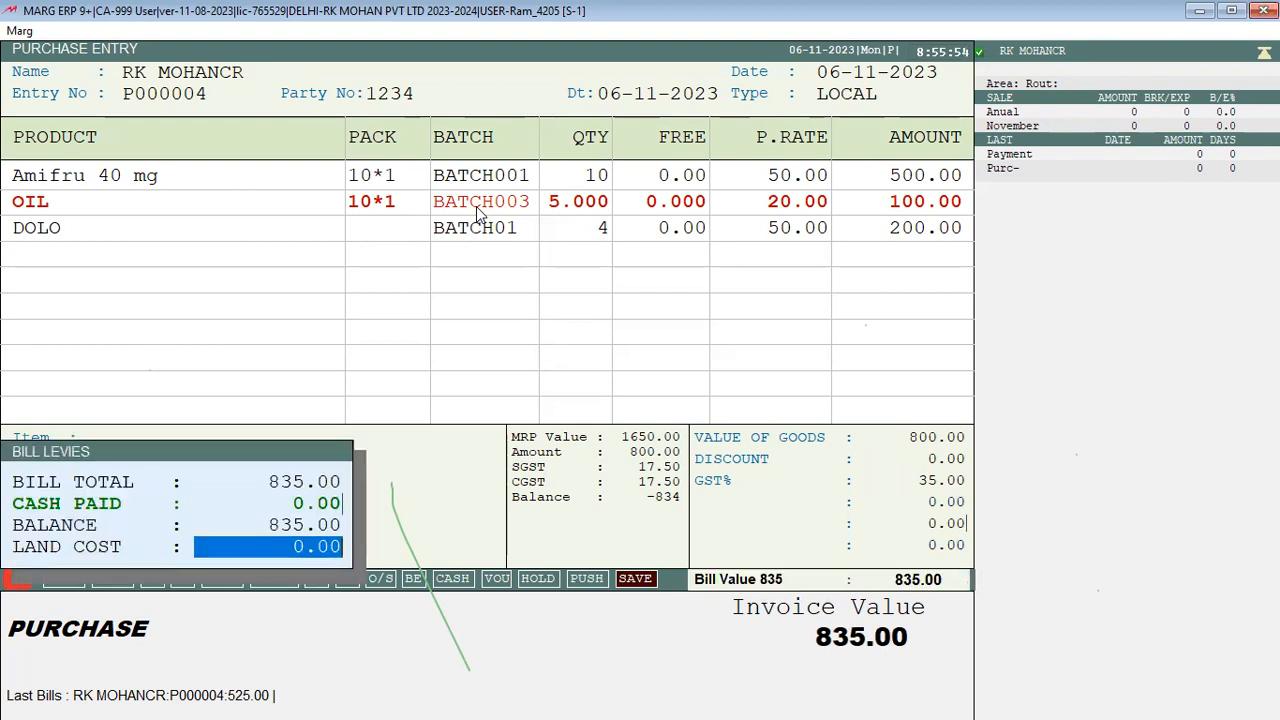
pyautogui.press('Return')
pyautogui.press('Right')
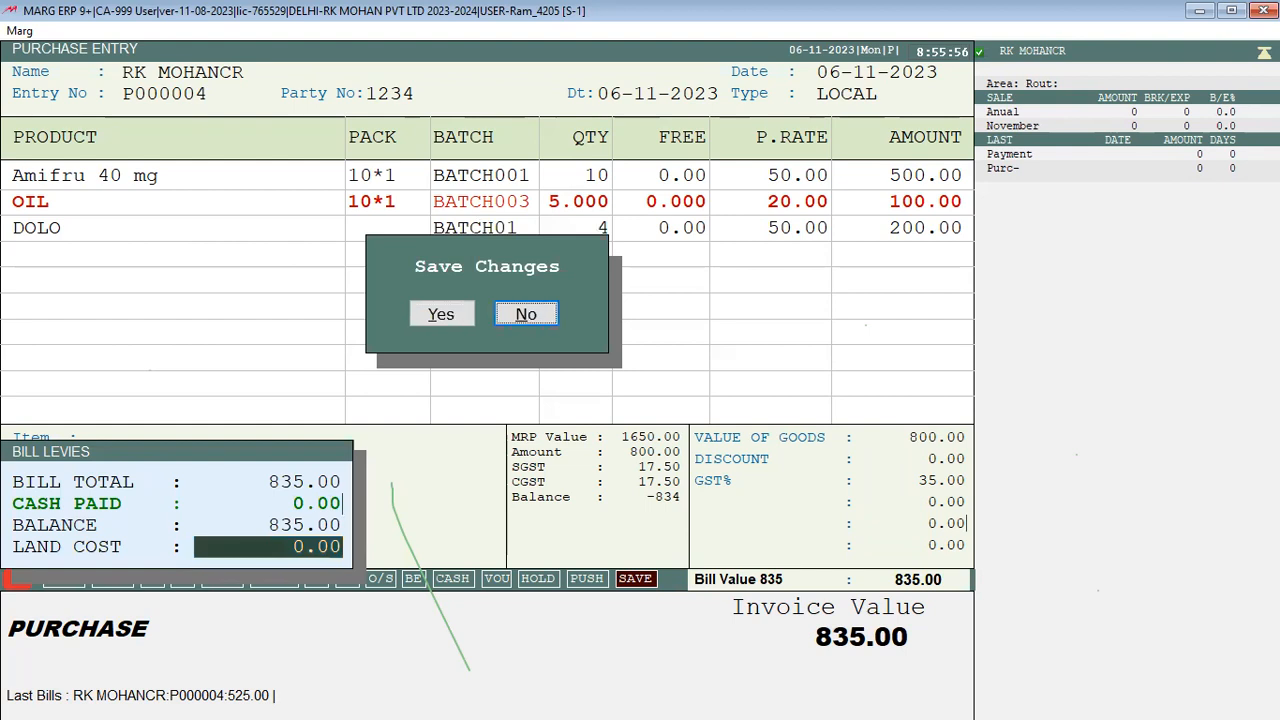
pyautogui.press('Return')
# Step: Exit the purchase bill without saving and dismiss the SERVER.EXE alert
pyautogui.press('Escape')
pyautogui.press('Right')
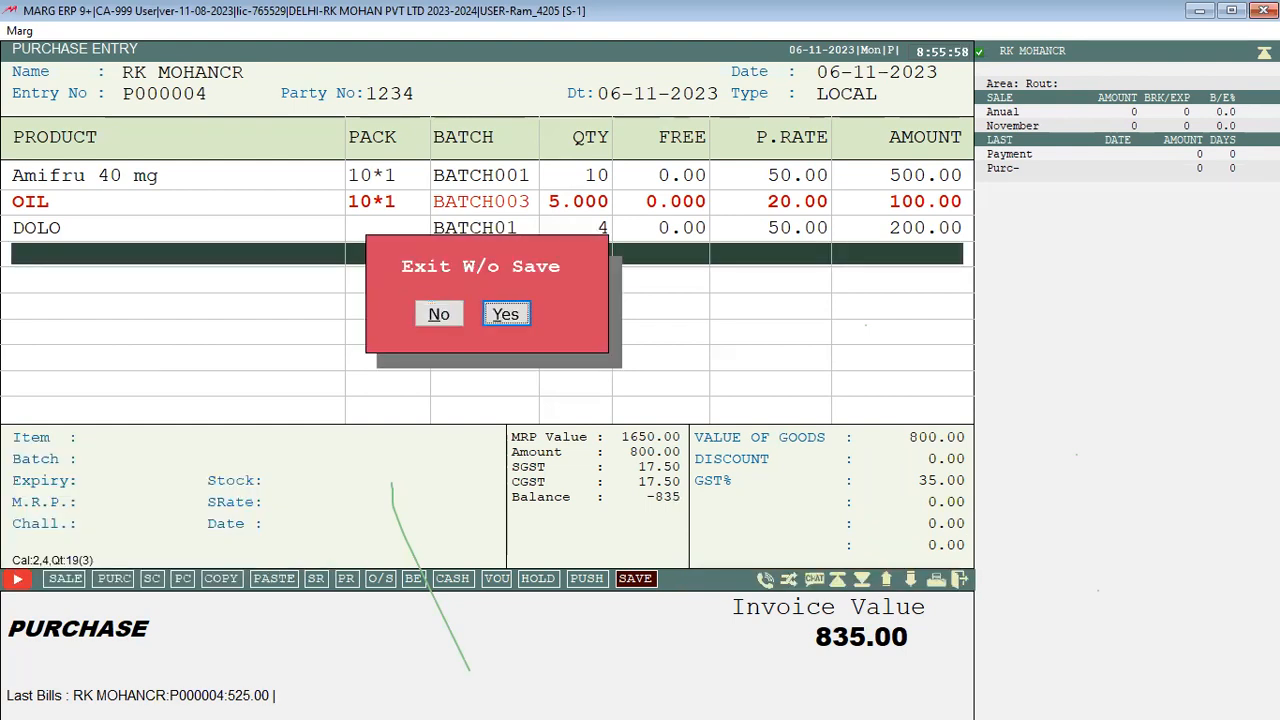
pyautogui.press('Return')
pyautogui.press('Escape')
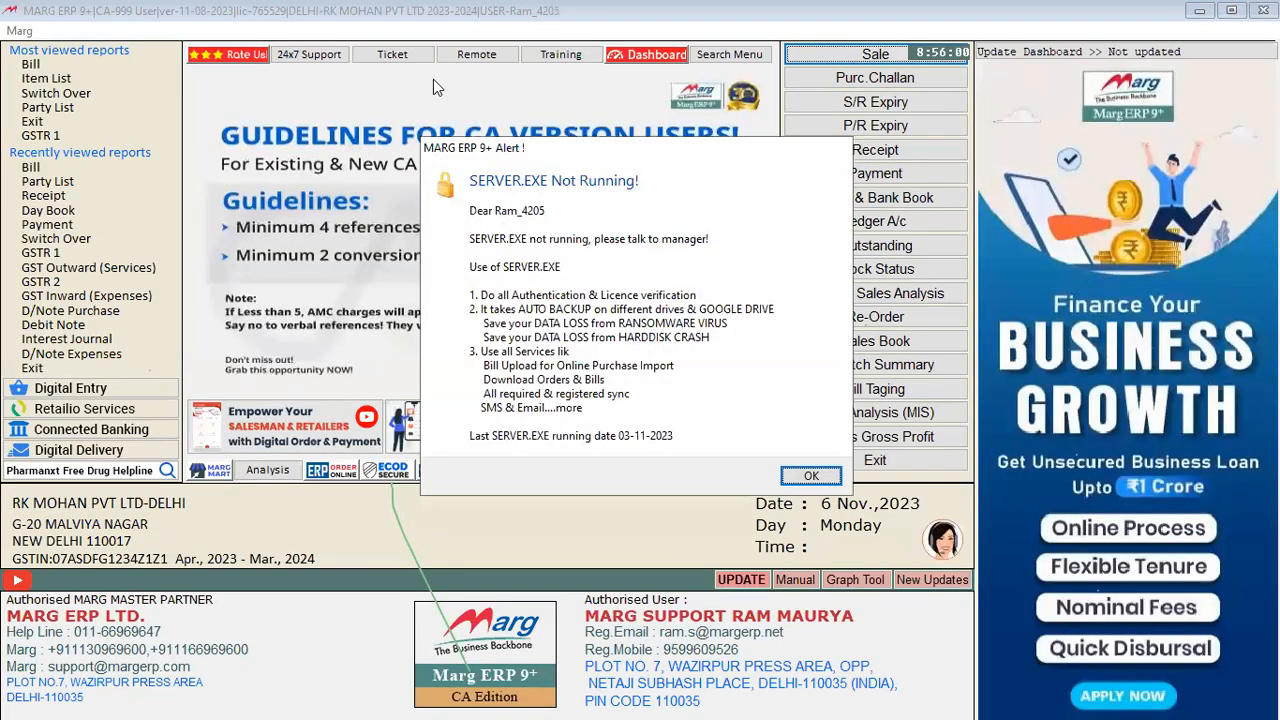
pyautogui.click(811, 477)
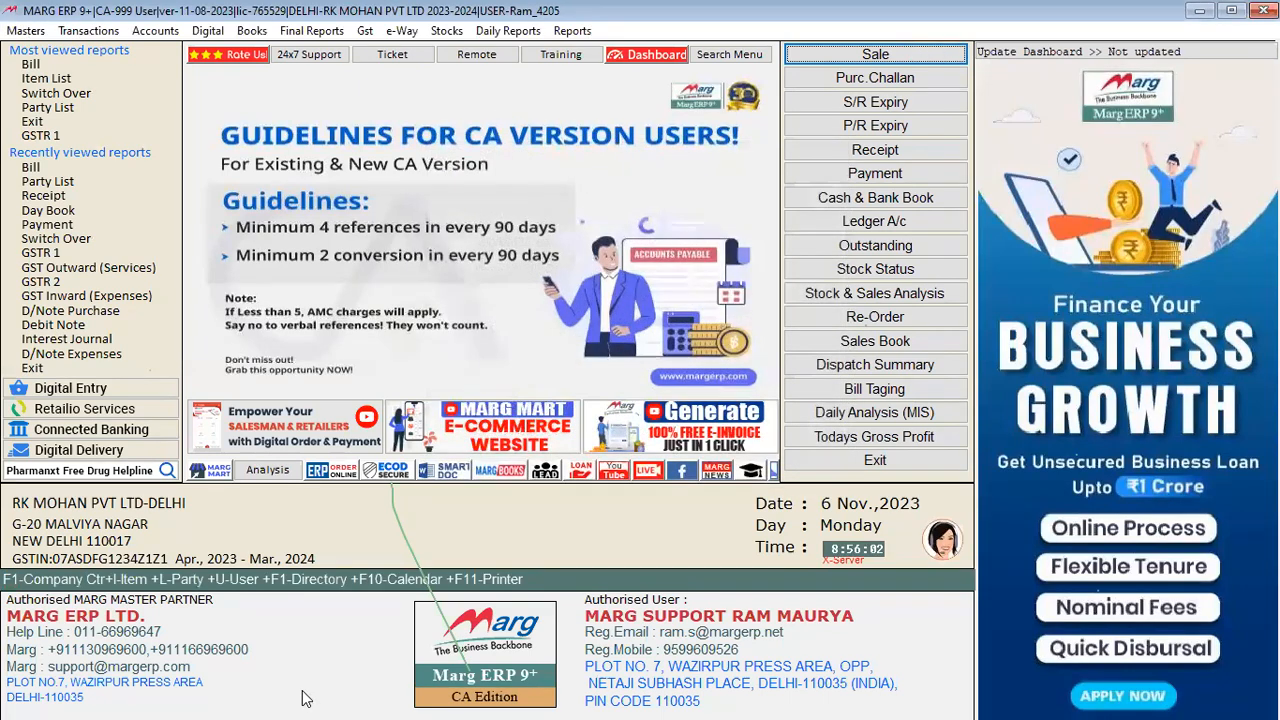
pyautogui.click(100, 32)
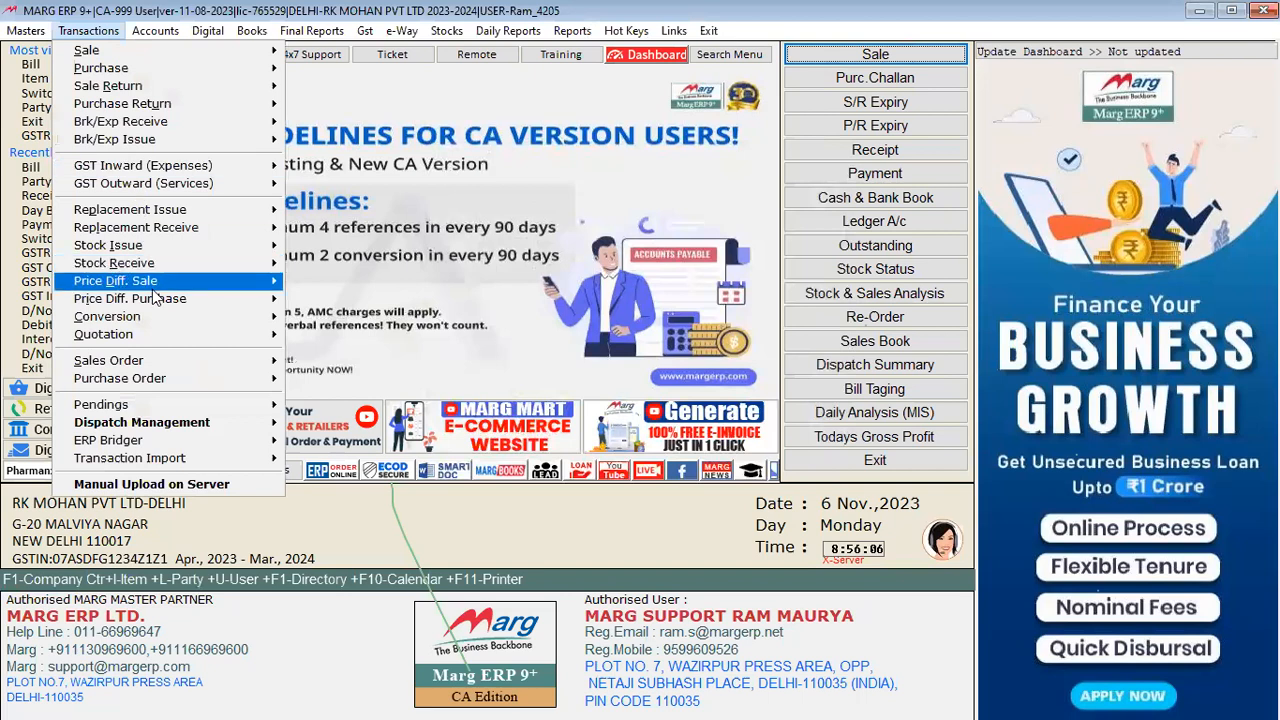
pyautogui.click(257, 318)
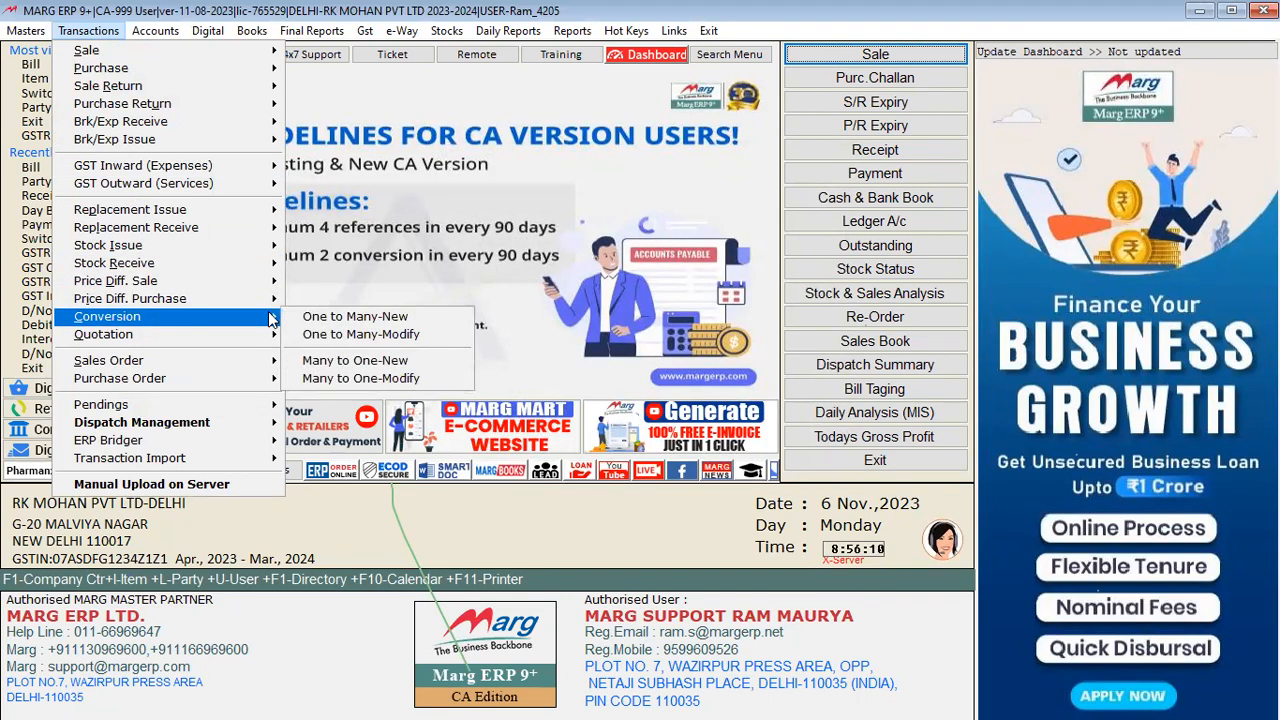
pyautogui.click(283, 512)
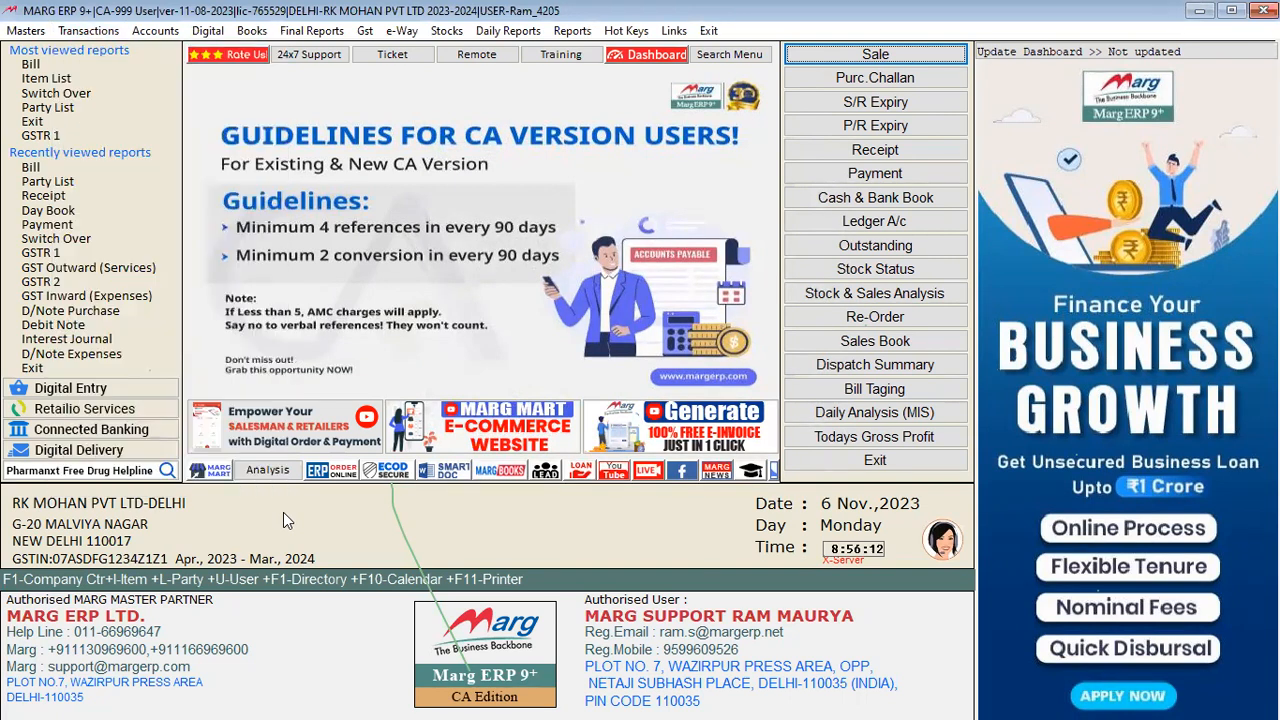
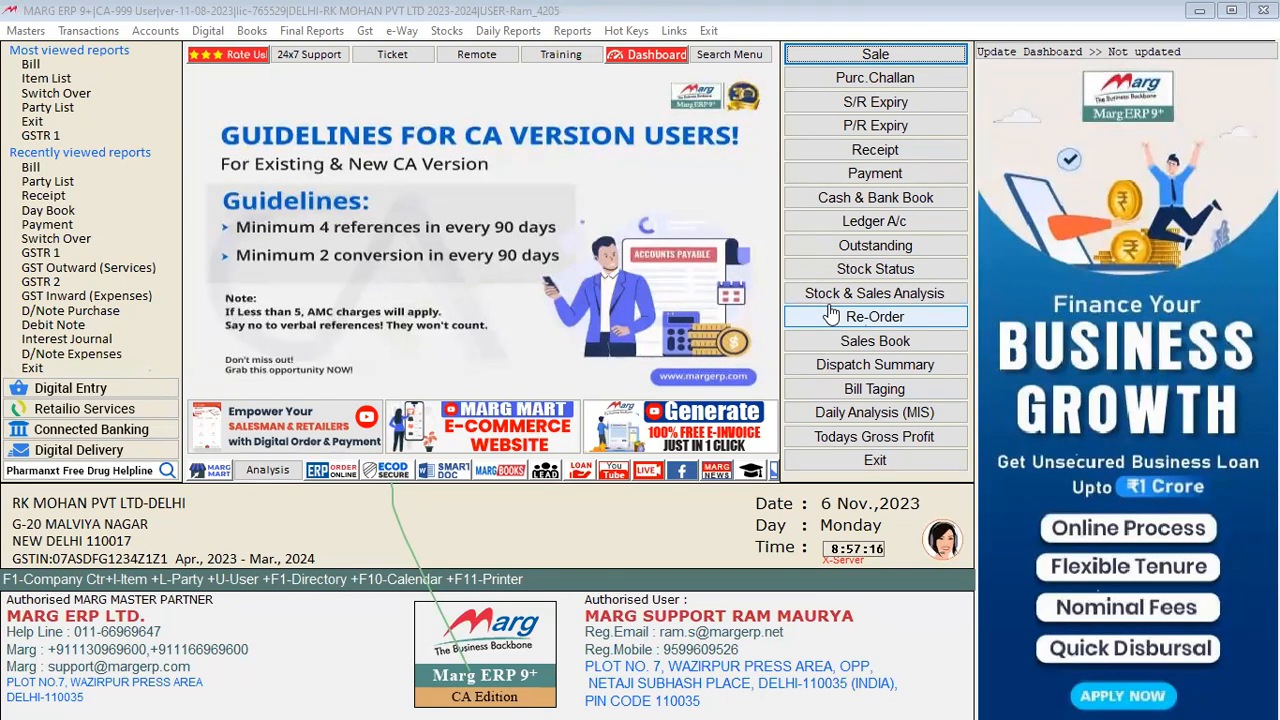
# Step: Leave the current company and open the options for DEMO AUTOMOBILE in the company list
pyautogui.click(853, 461)
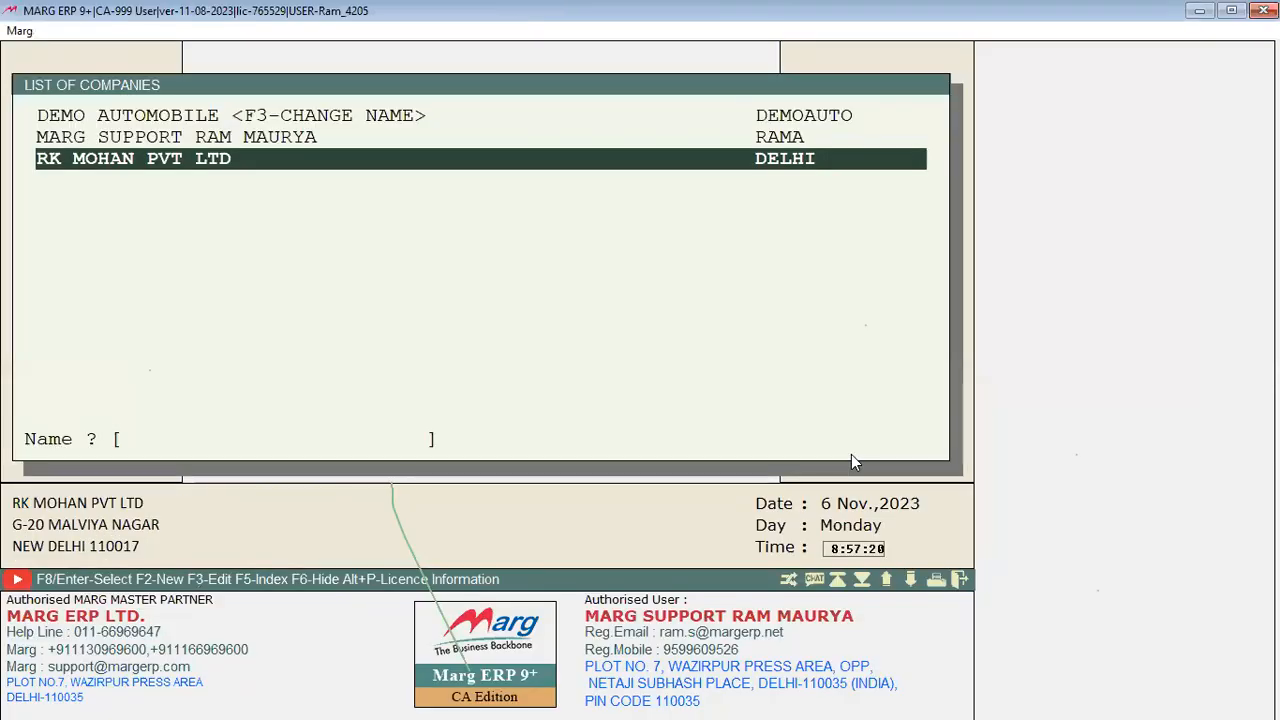
pyautogui.press('Up')
pyautogui.press('Up')
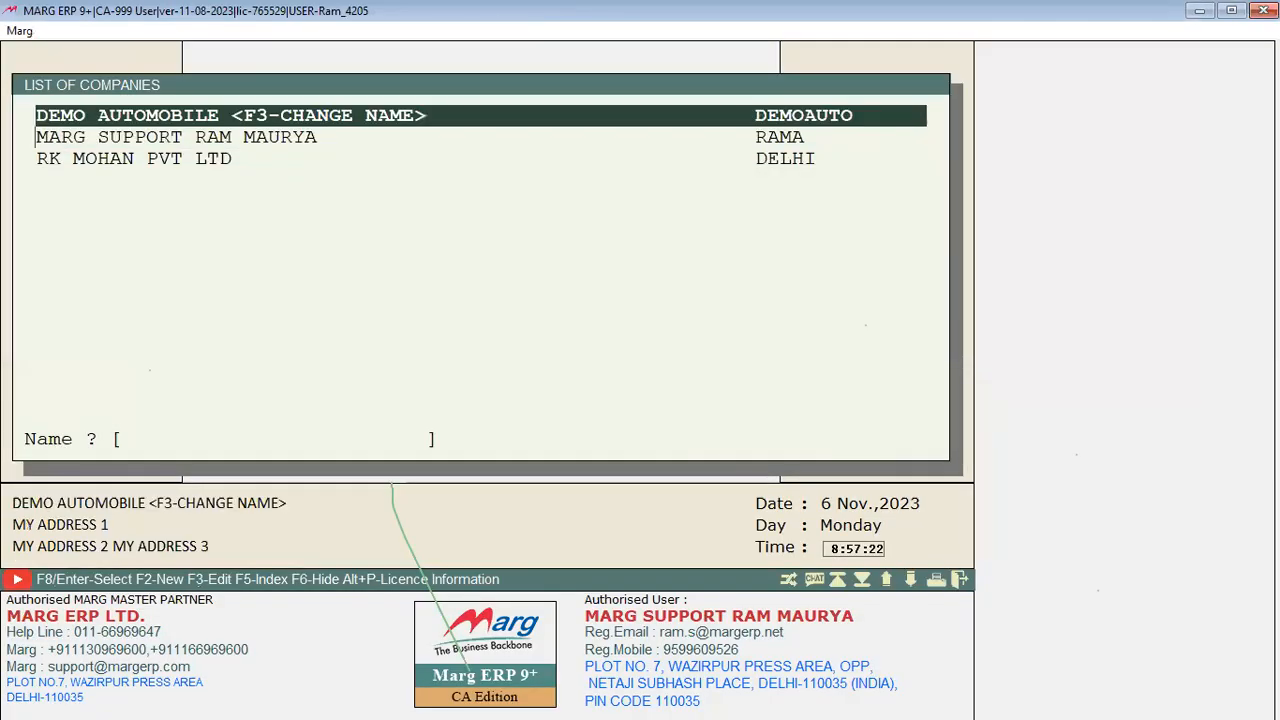
pyautogui.press('Down')
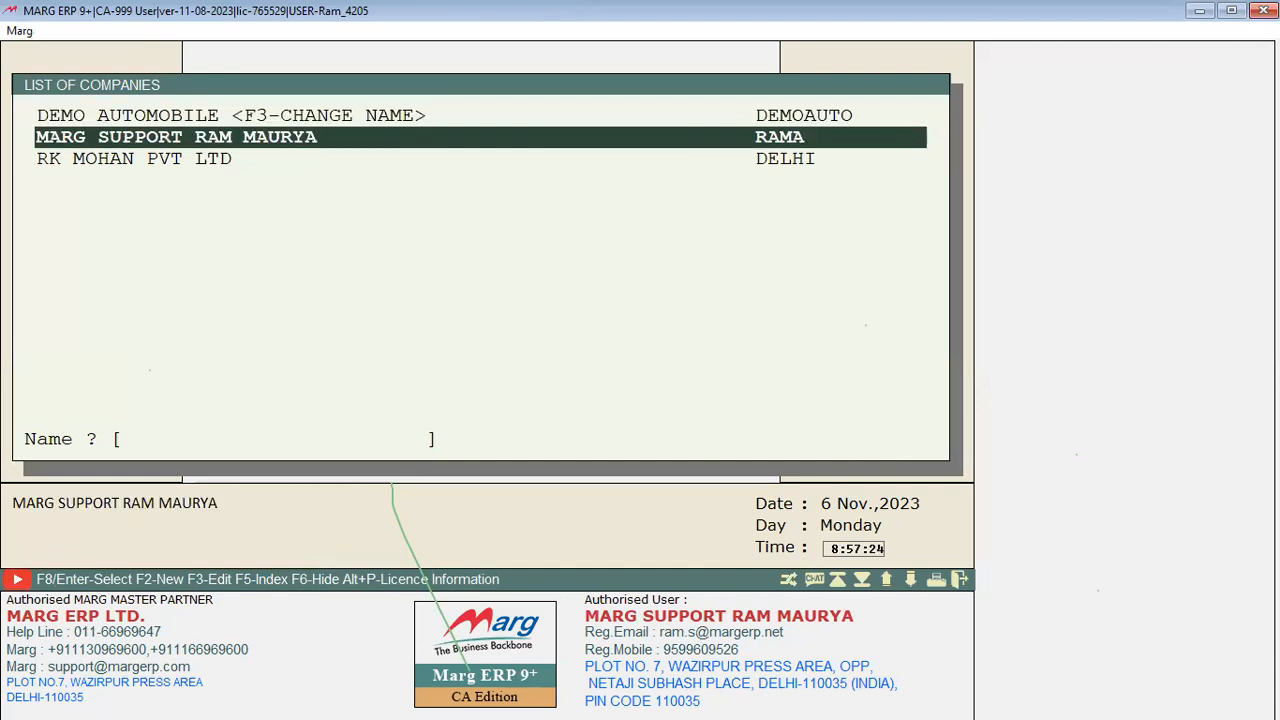
pyautogui.press('Up')
pyautogui.press('Return')
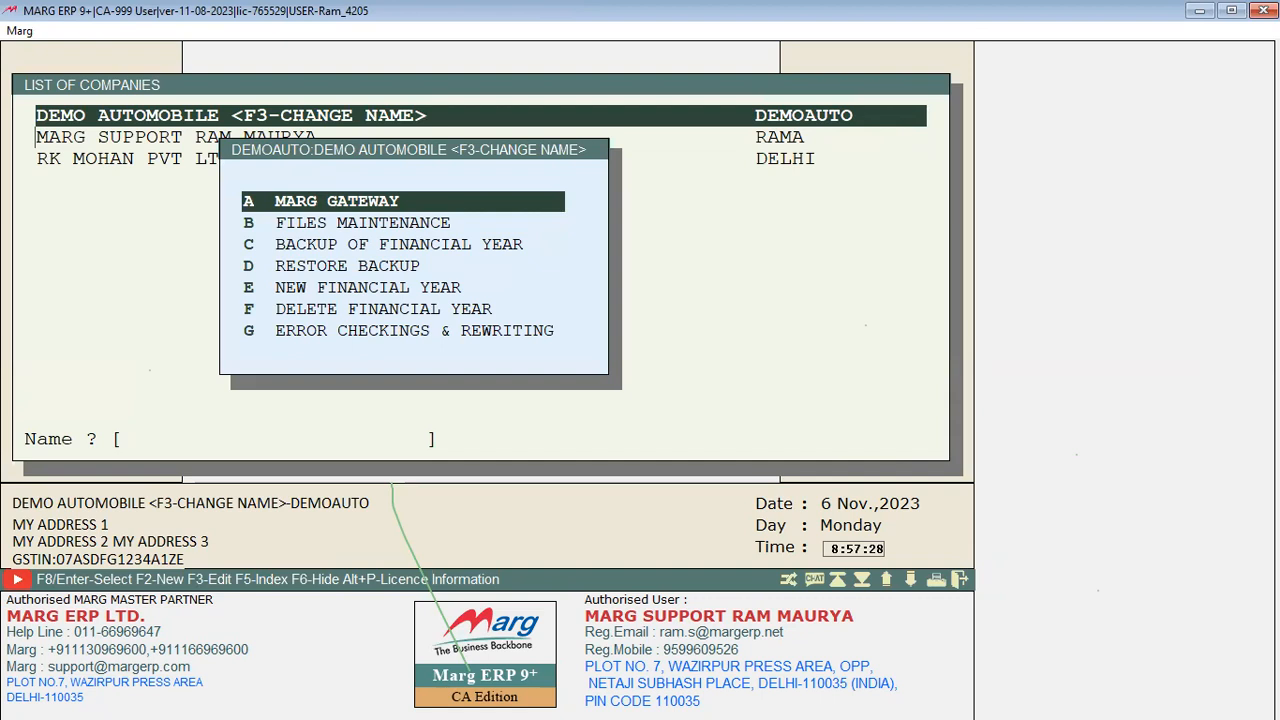
# Step: Start the deletion of DEMO AUTOMOBILE's financial year and select 2021 - 2022
pyautogui.press('Down')
pyautogui.press('Down')
pyautogui.press('Down')
pyautogui.press('Down')
pyautogui.press('Down')
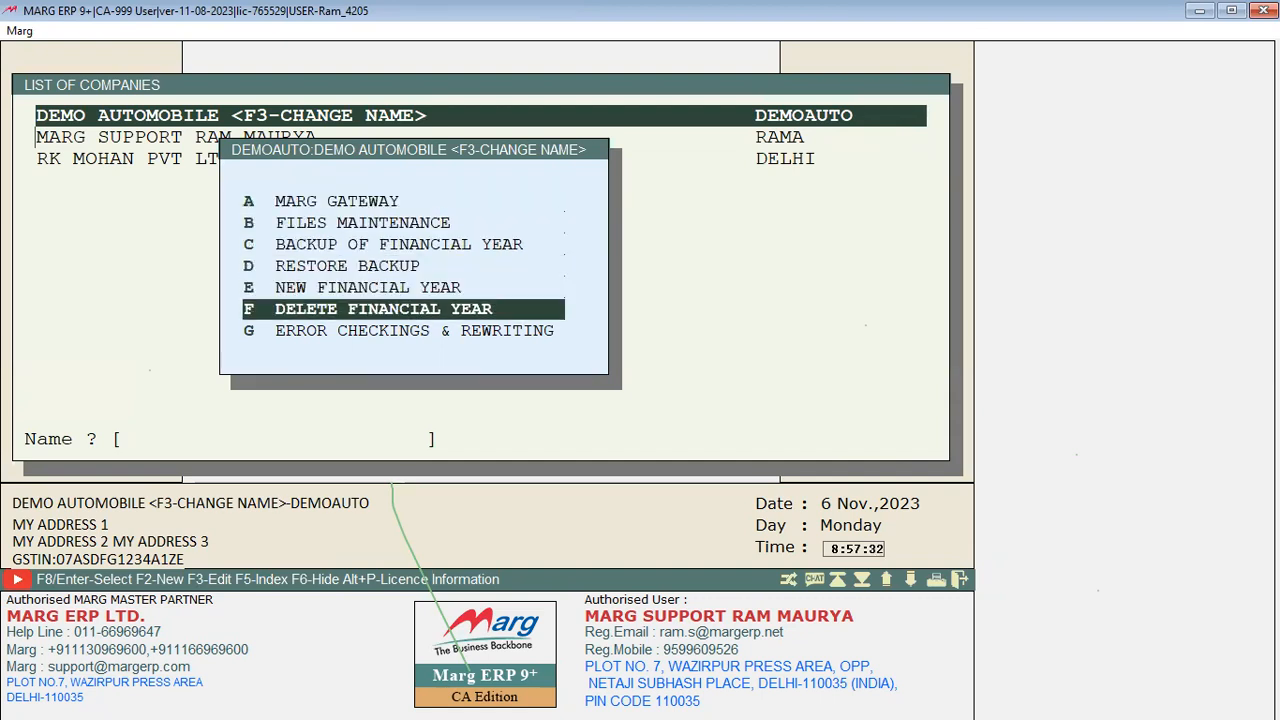
pyautogui.press('Return')
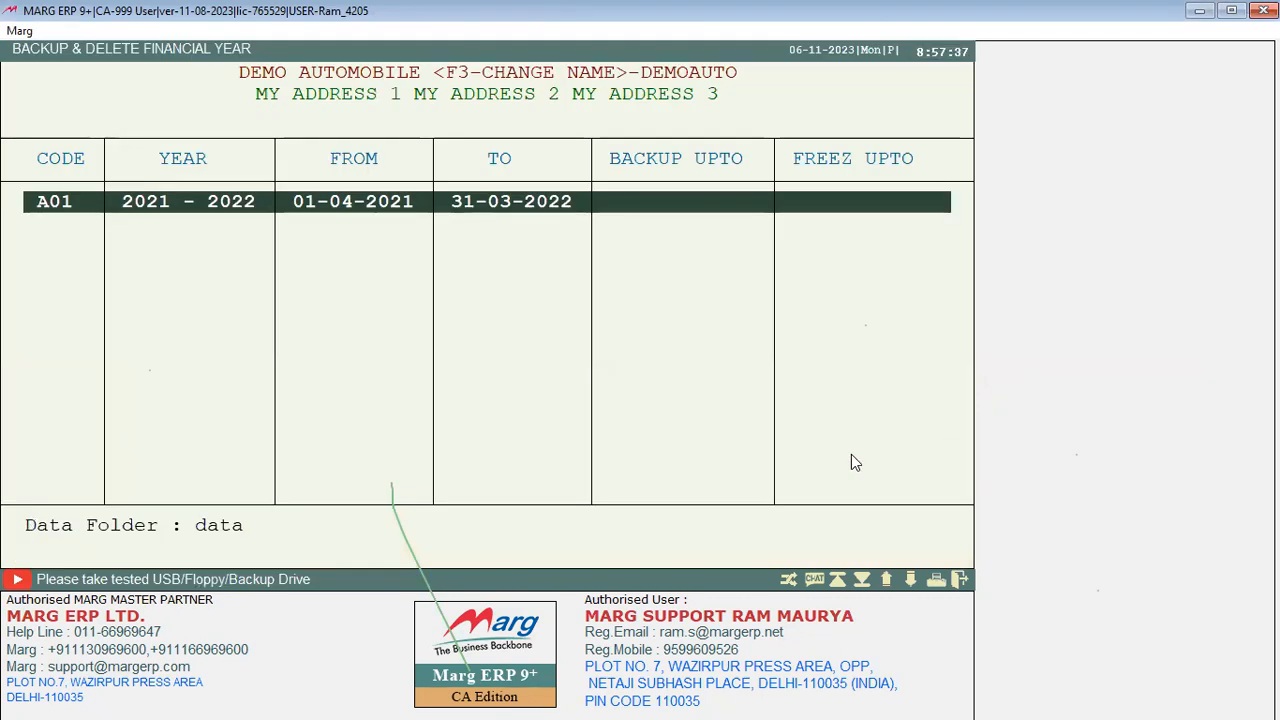
pyautogui.press('Return')
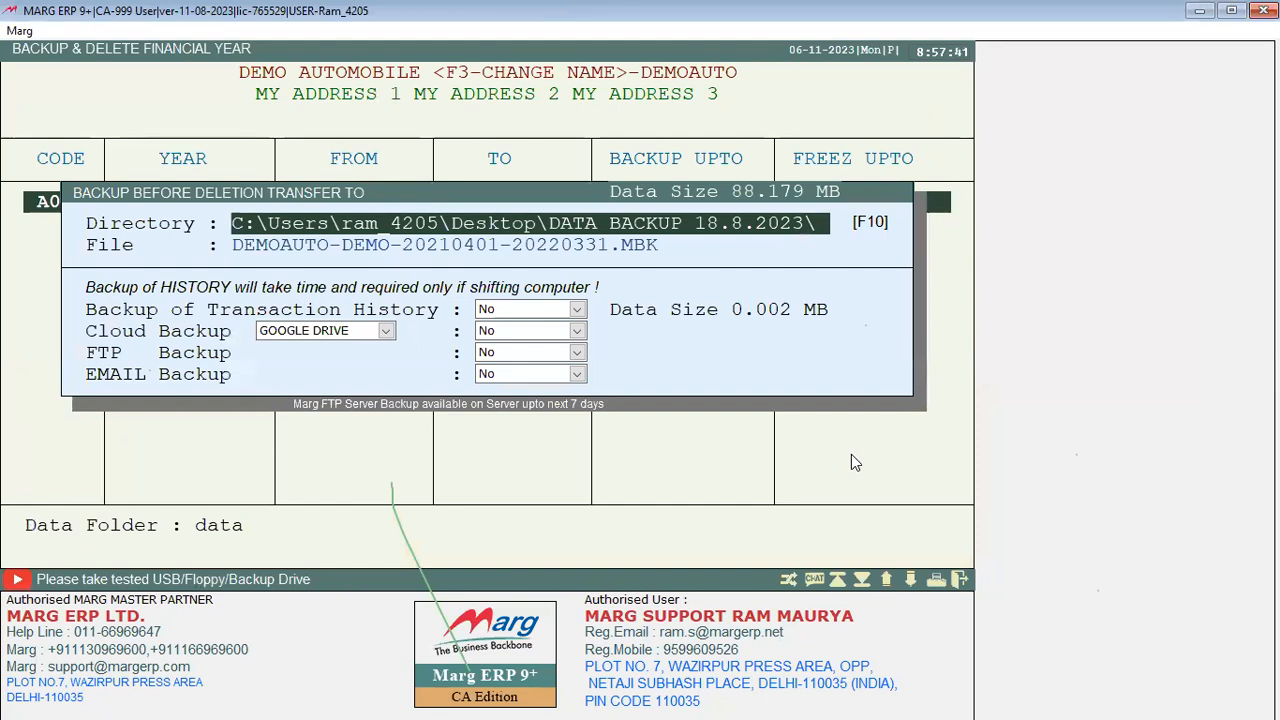
# Step: Accept the pre-deletion backup settings with all optional backups at No, and confirm the deletion with DELETE
pyautogui.press('Return')
pyautogui.press('Return')
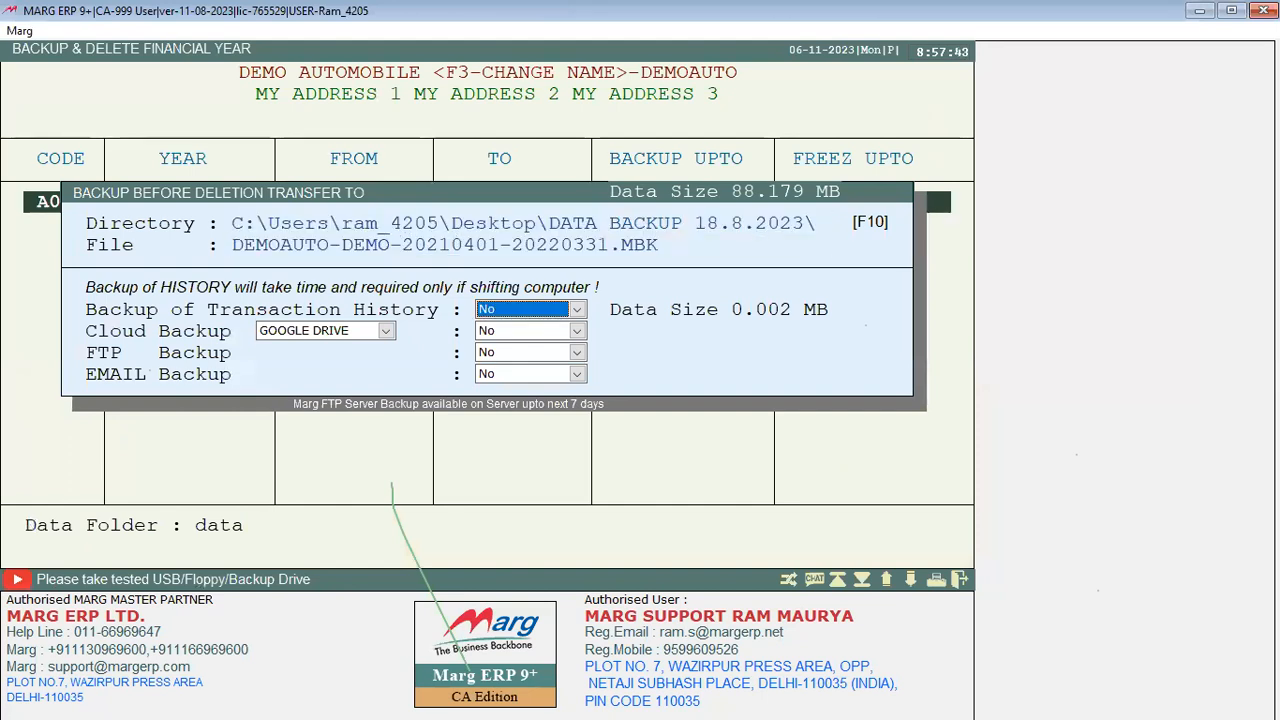
pyautogui.press('Return')
pyautogui.press('Return')
pyautogui.press('Return')
pyautogui.press('Return')
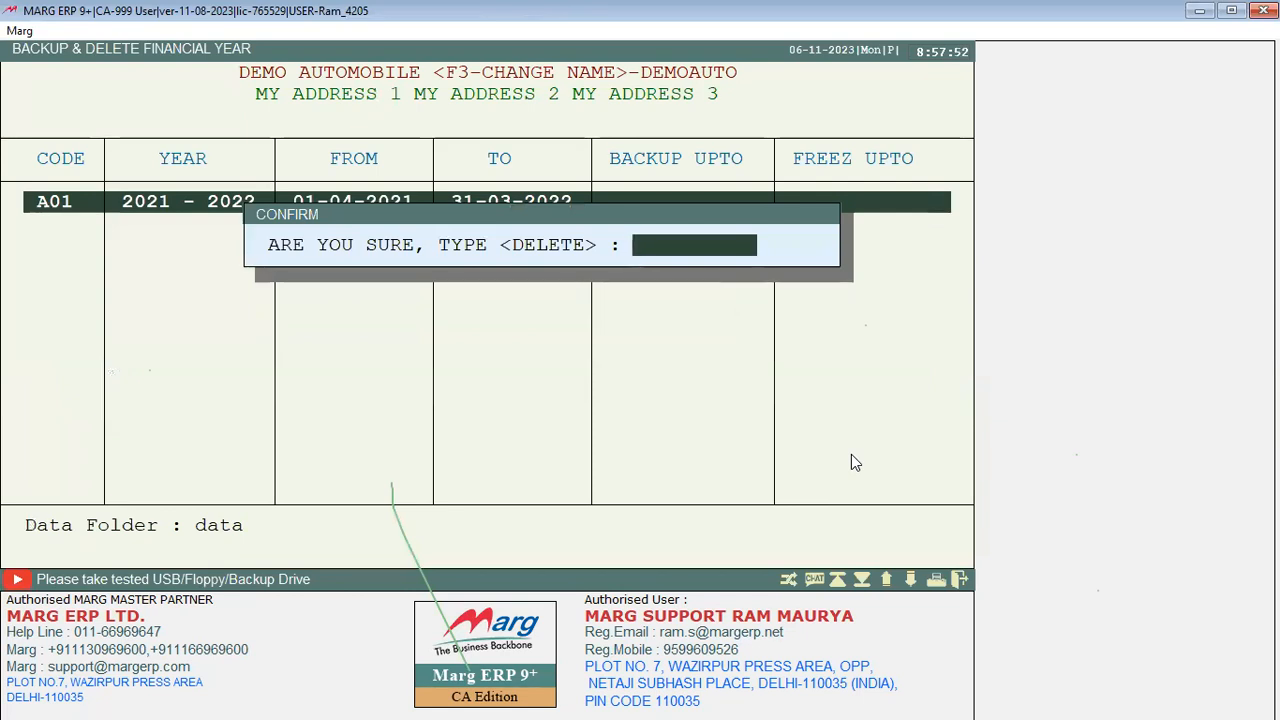
pyautogui.write('DELETE')
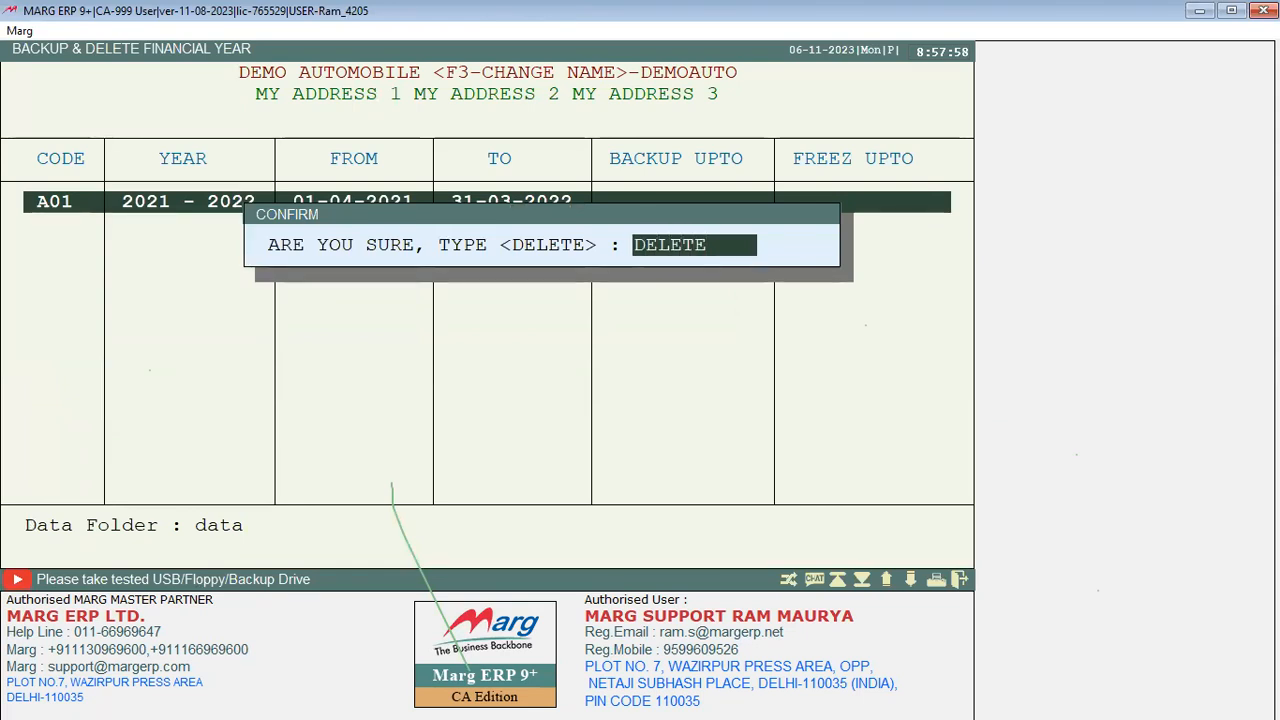
pyautogui.press('Return')
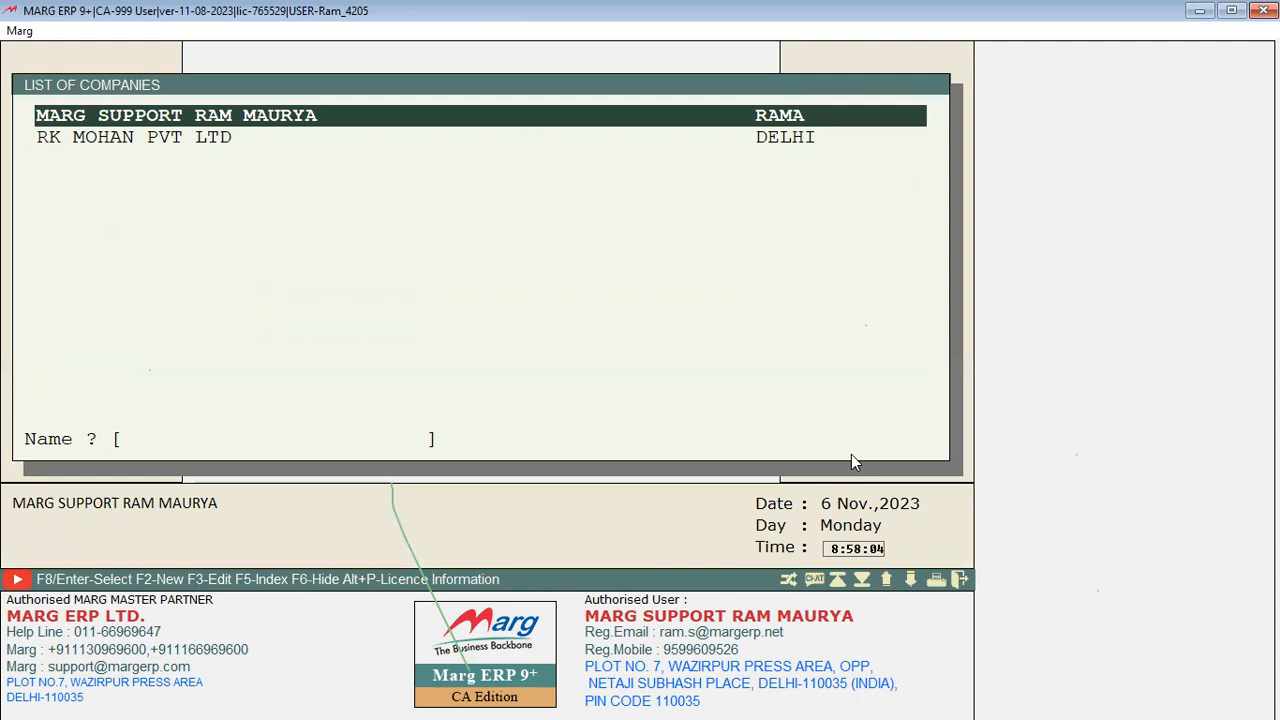
# Step: Open RK MOHAN PVT LTD's company alteration form, review the Working Style options and leave without changes
pyautogui.press('Down')
pyautogui.press('F3')
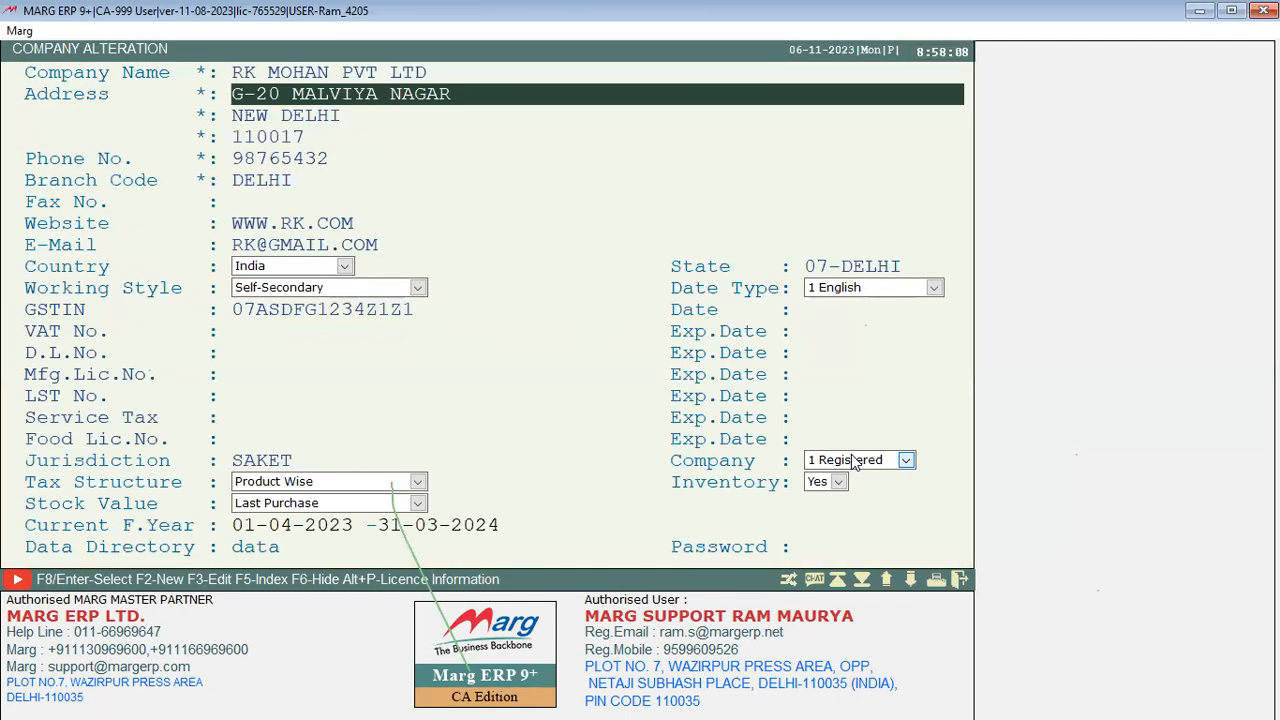
pyautogui.click(380, 289)
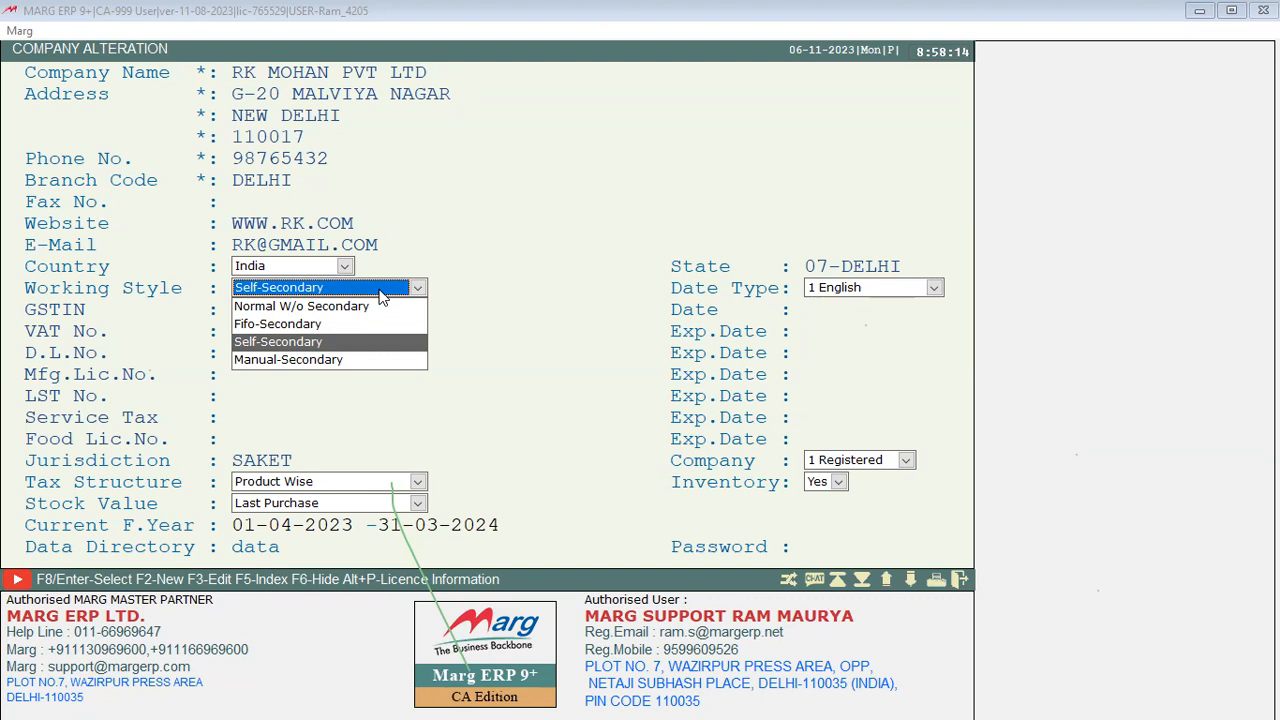
pyautogui.press('Escape')
pyautogui.press('Escape')
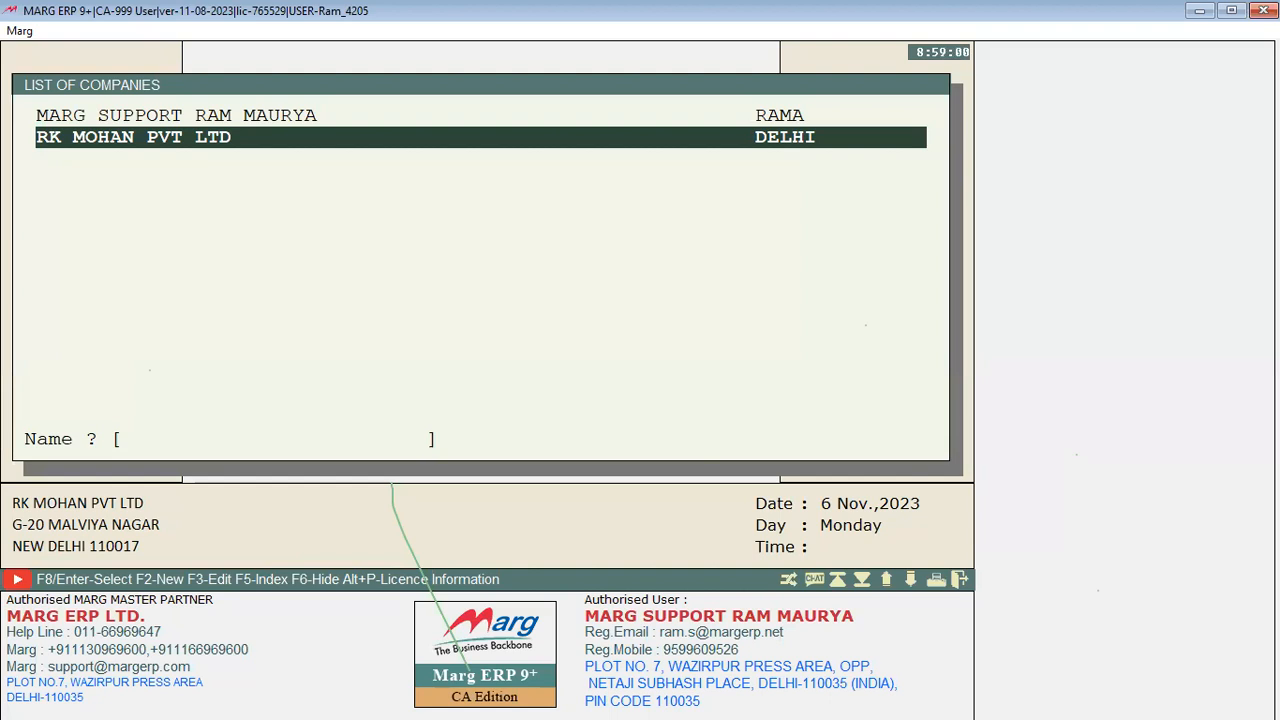
pyautogui.press('F3')
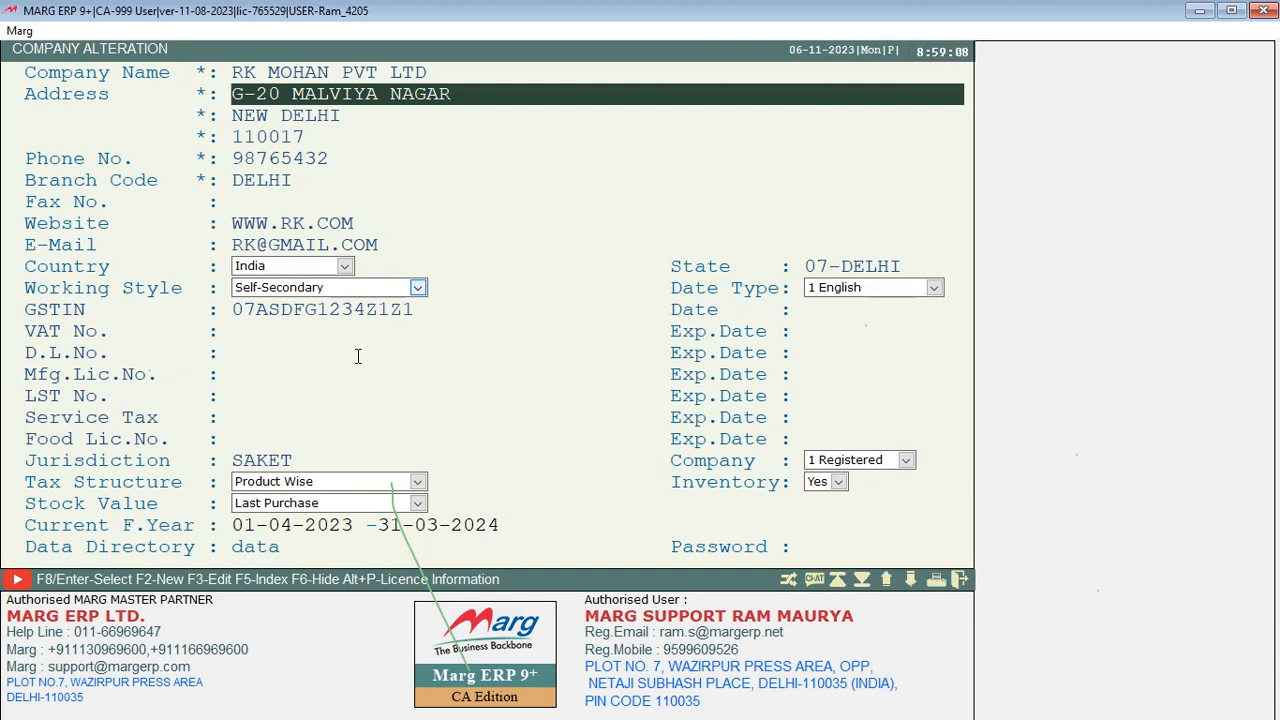
pyautogui.press('Escape')
pyautogui.press('Escape')
pyautogui.press('Escape')
# Step: Enter the RK MOHAN PVT LTD company through MARG GATEWAY and dismiss the SERVER.EXE alert
pyautogui.press('Return')
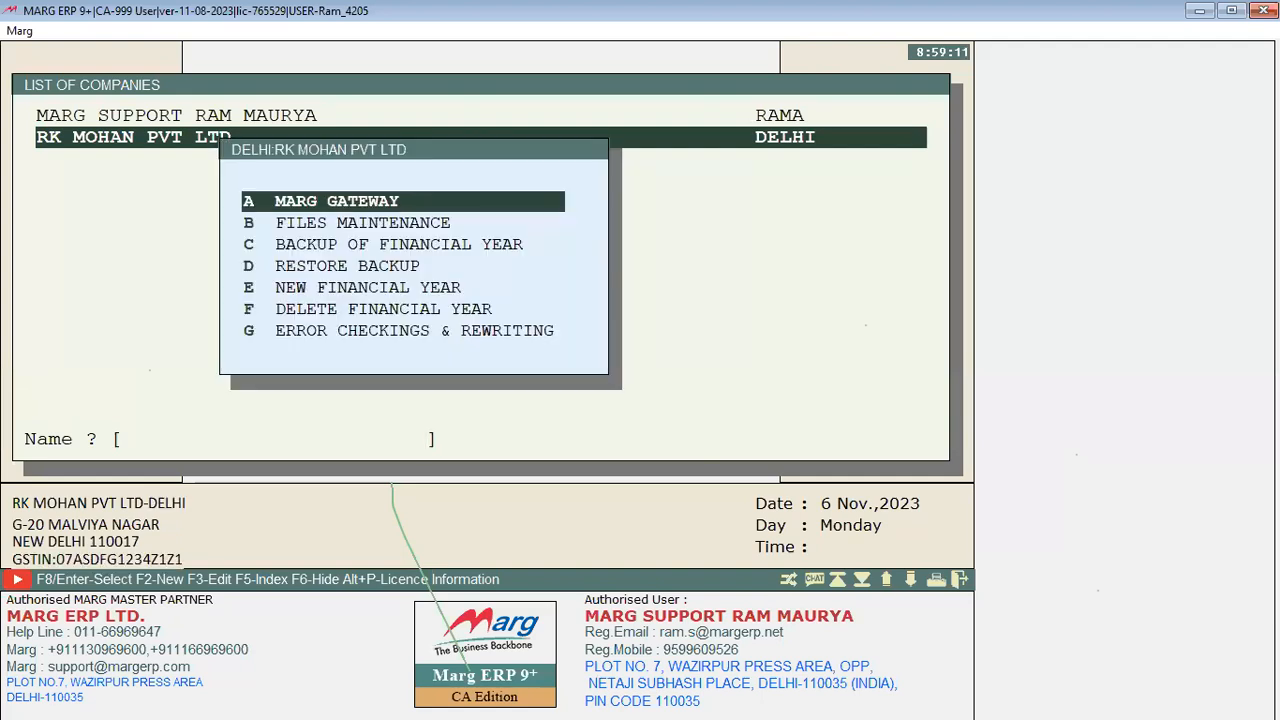
pyautogui.press('Return')
pyautogui.press('Escape')
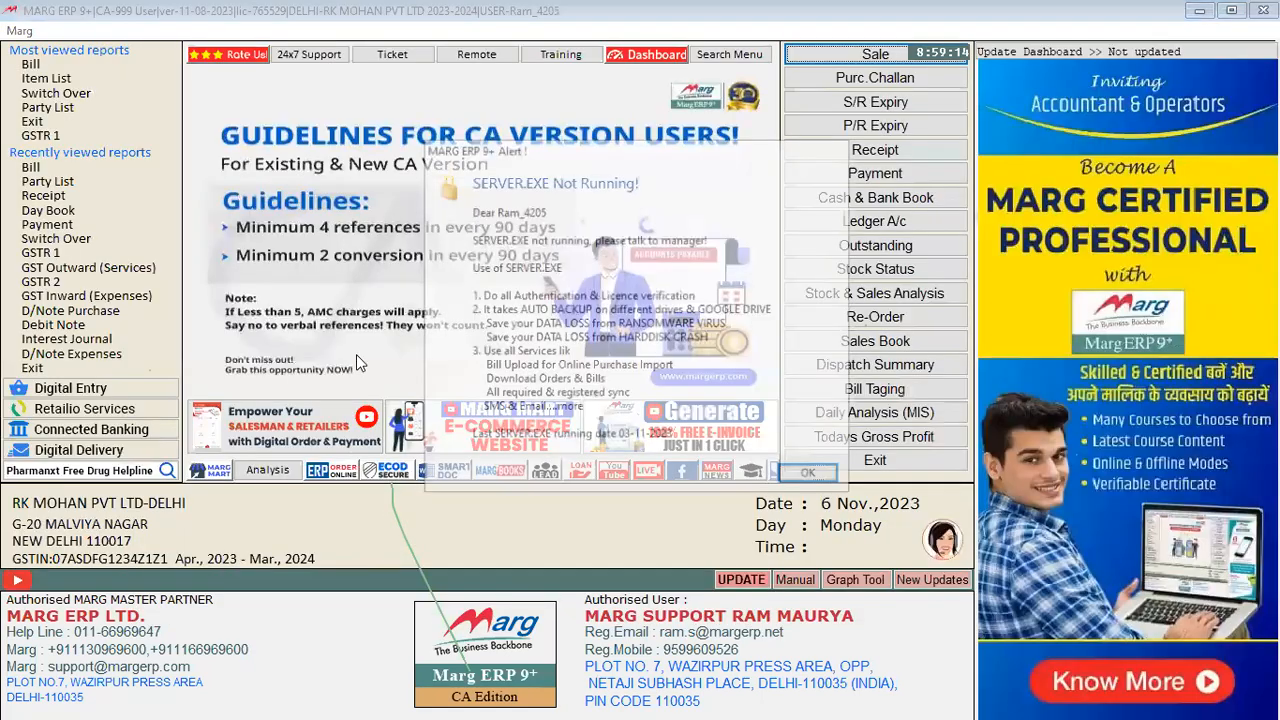
pyautogui.press('Escape')
# Step: Open the ledger accounts list and limit it to accounts with balances
pyautogui.hotkey('ctrl', 'l')
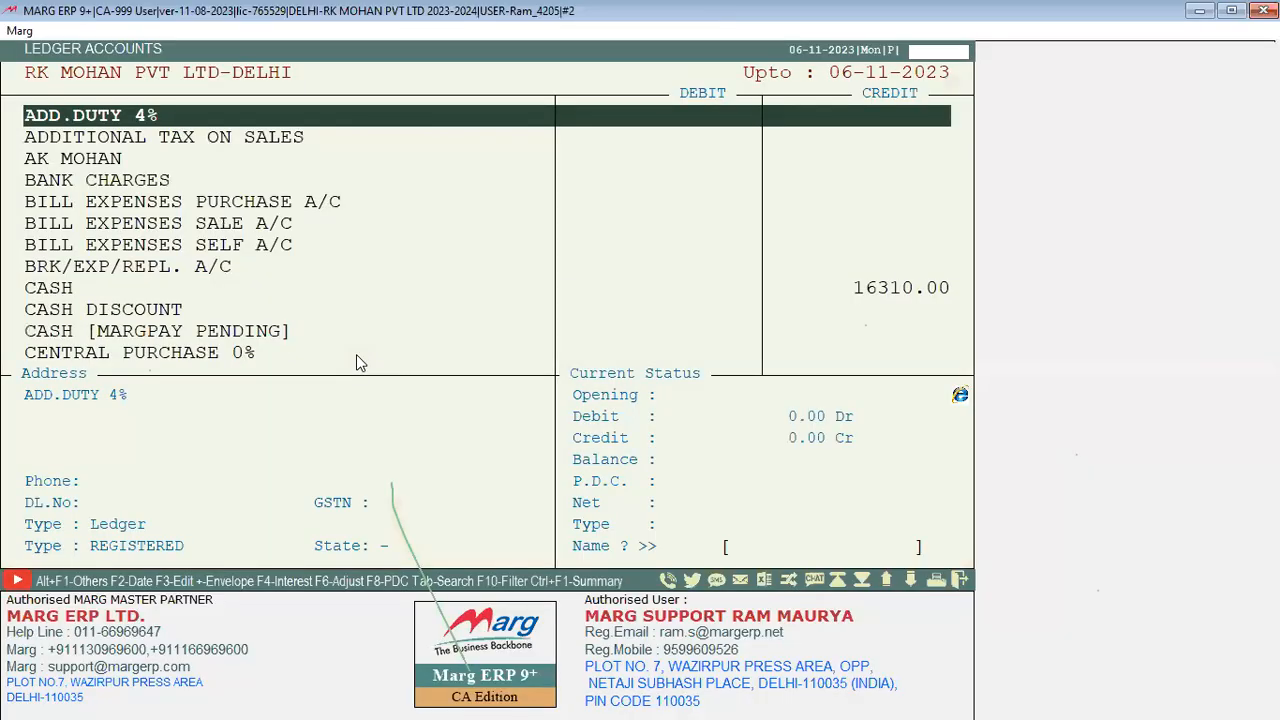
pyautogui.press('Down')
pyautogui.press('Down')
pyautogui.press('Down')
pyautogui.press('Down')
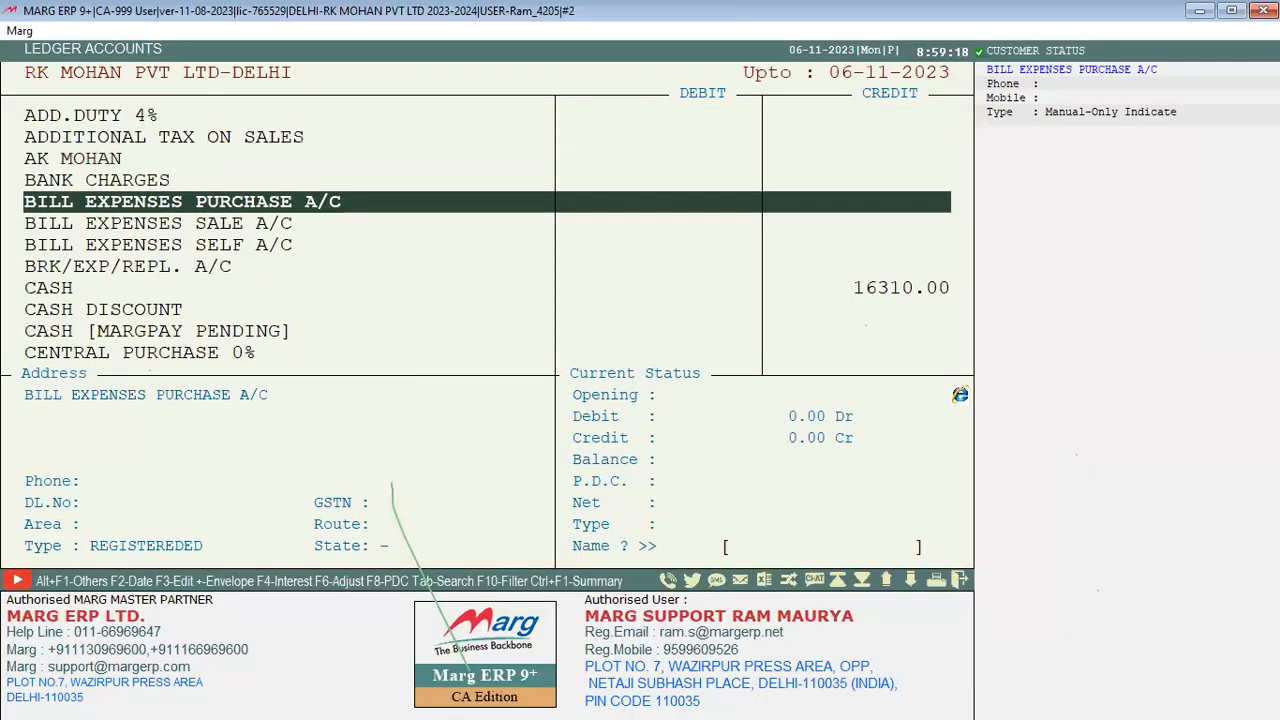
pyautogui.press('Down')
pyautogui.press('Down')
pyautogui.press('Down')
pyautogui.press('Down')
pyautogui.press('Down')
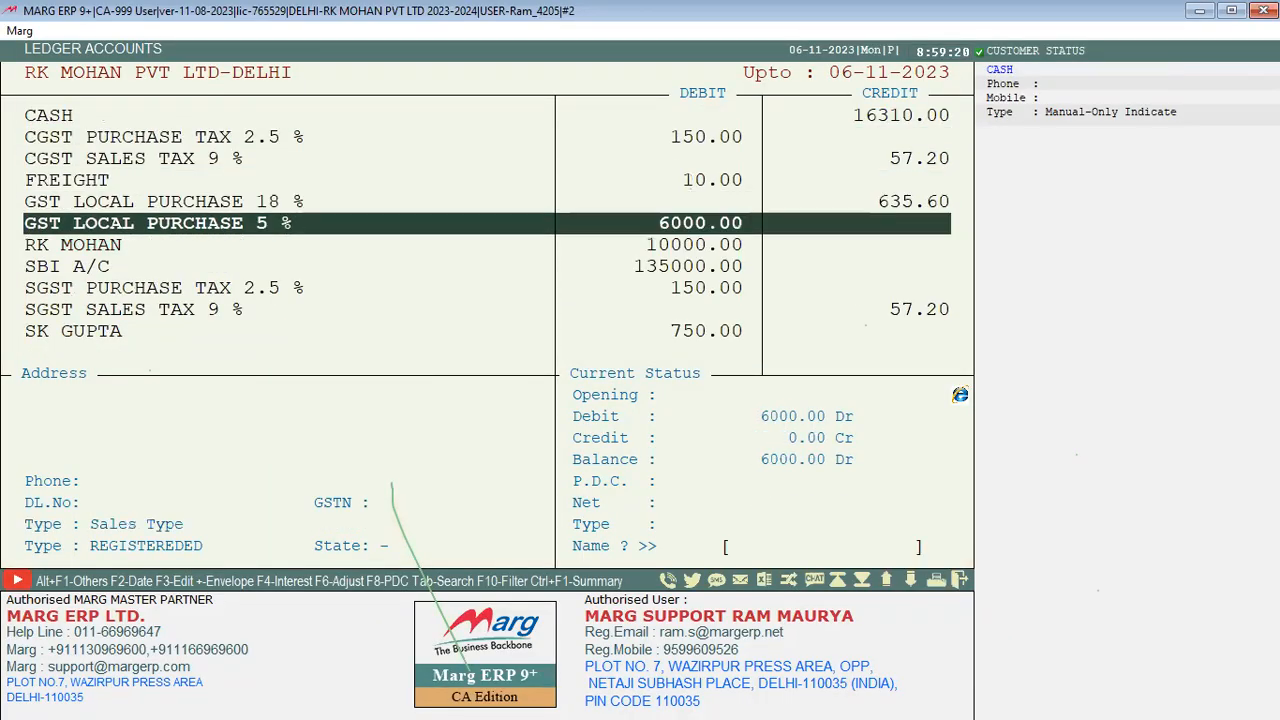
# Step: Examine the debit and credit balances of the cash, tax, freight, purchase and party ledgers, and leave the list
pyautogui.press('Down')
pyautogui.press('Down')
pyautogui.press('Down')
pyautogui.press('Down')
pyautogui.press('Down')
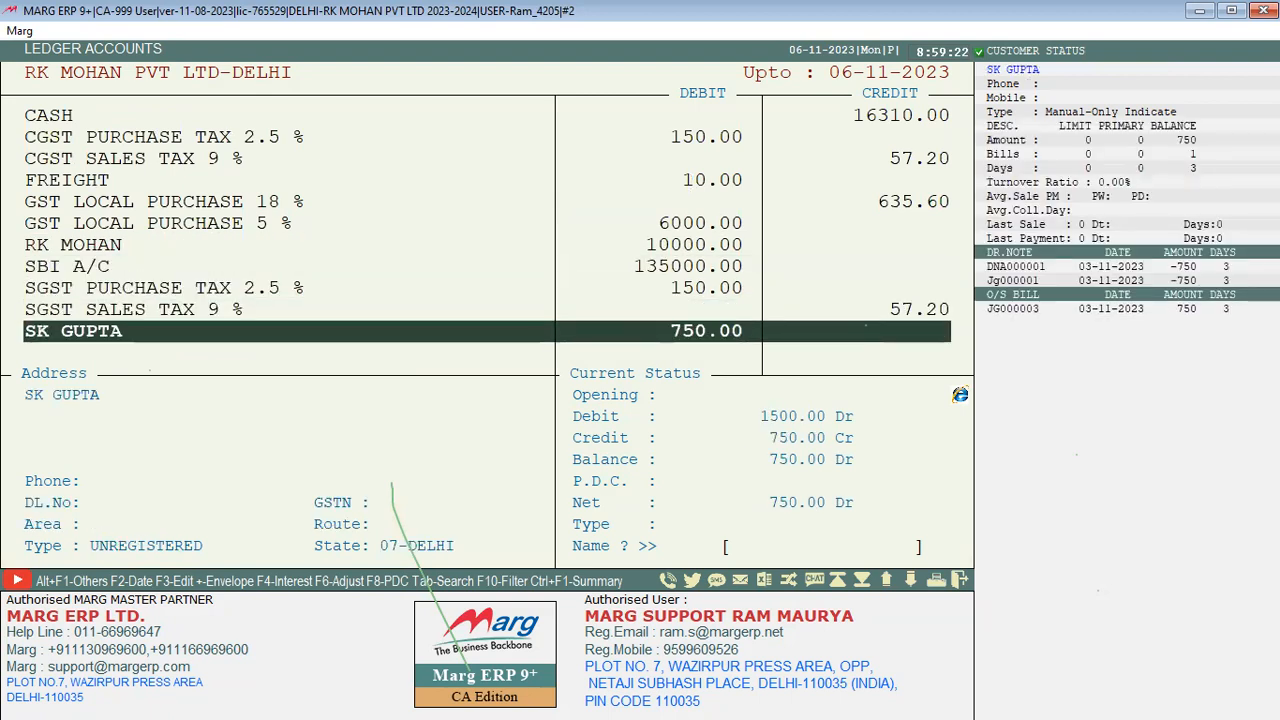
pyautogui.press('Up')
pyautogui.press('Up')
pyautogui.press('Up')
pyautogui.press('Up')
pyautogui.press('Up')
pyautogui.press('Up')
pyautogui.press('Up')
pyautogui.press('Up')
pyautogui.press('Up')
pyautogui.press('Up')
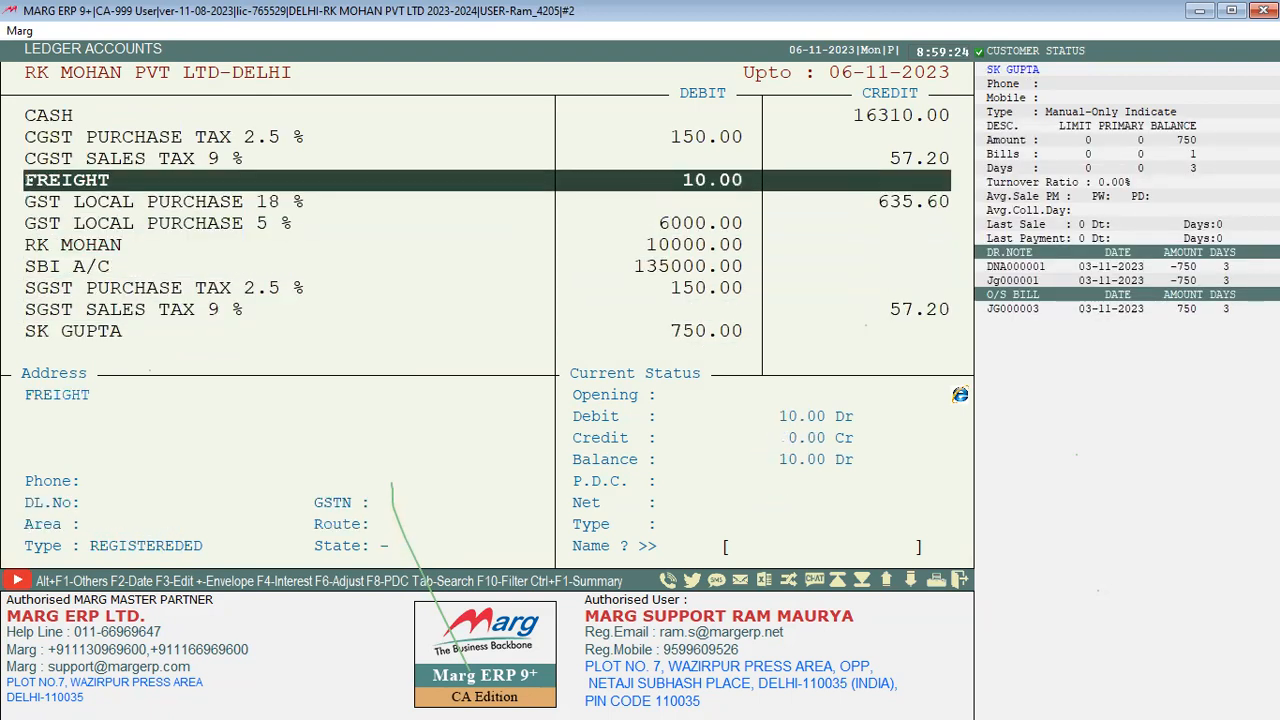
pyautogui.press('Down')
pyautogui.press('Down')
pyautogui.press('Down')
pyautogui.press('Down')
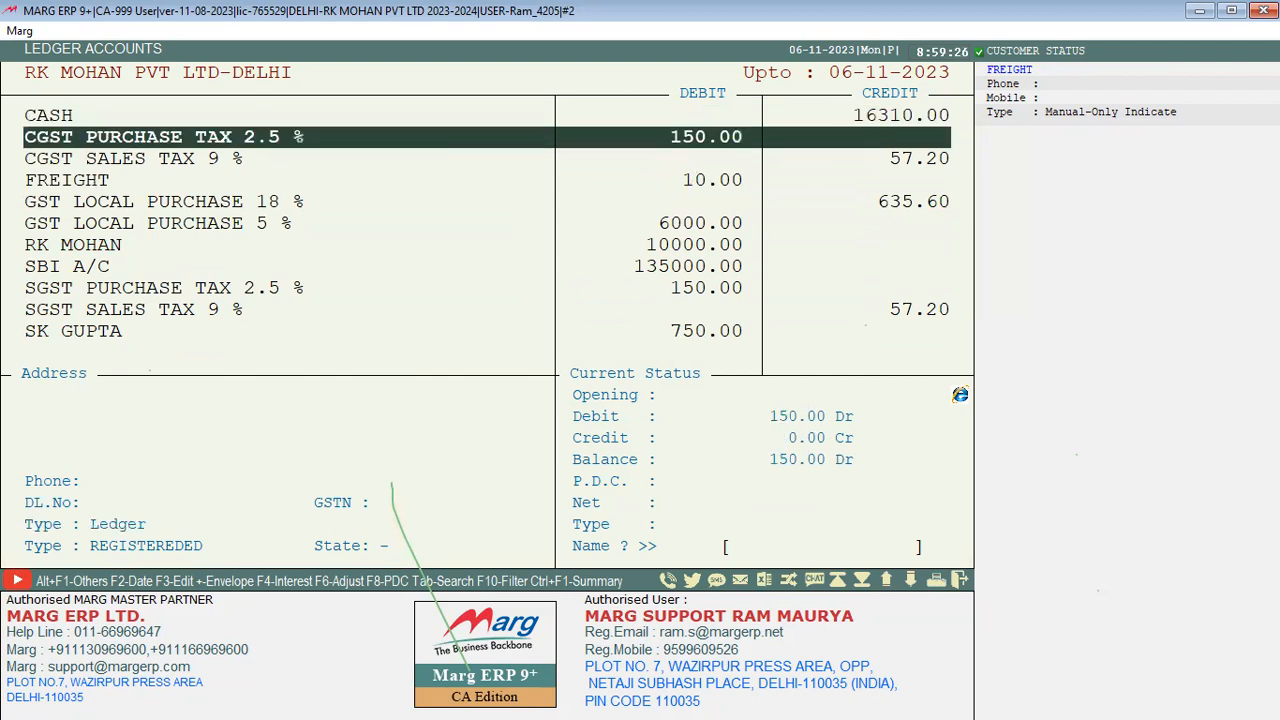
pyautogui.press('Up')
pyautogui.press('Up')
pyautogui.press('Up')
pyautogui.press('Up')
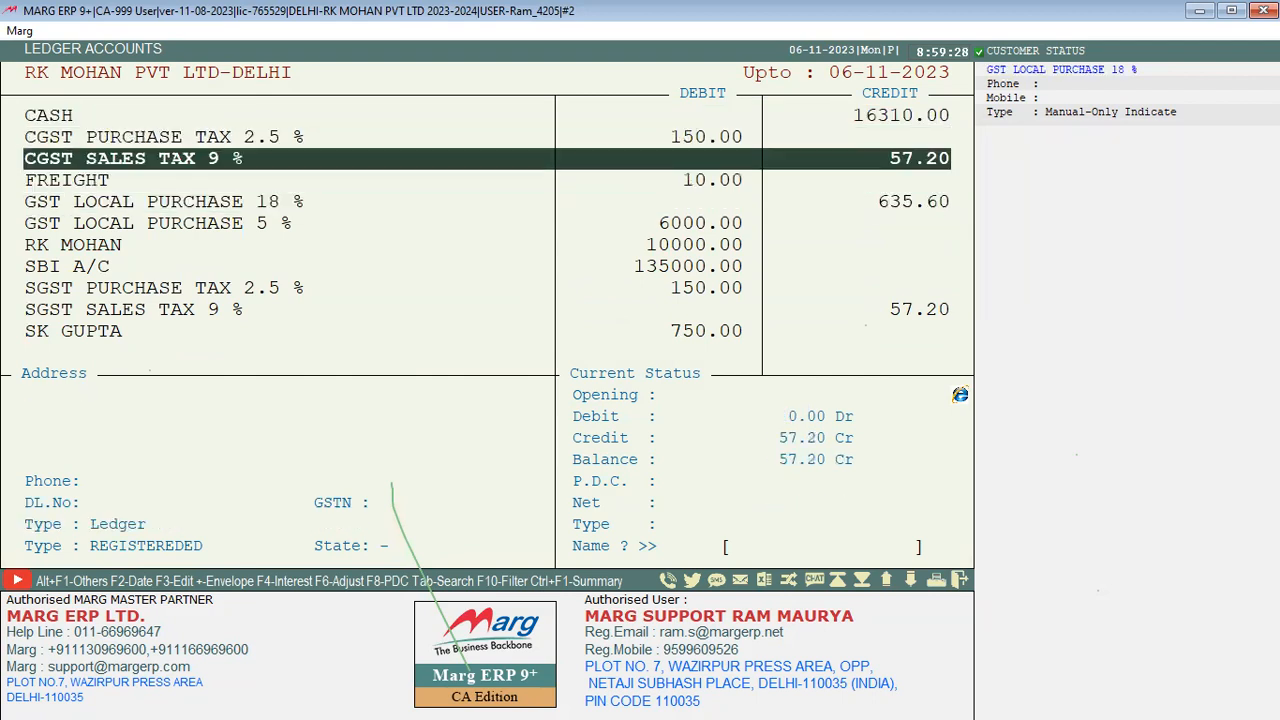
pyautogui.press('Down')
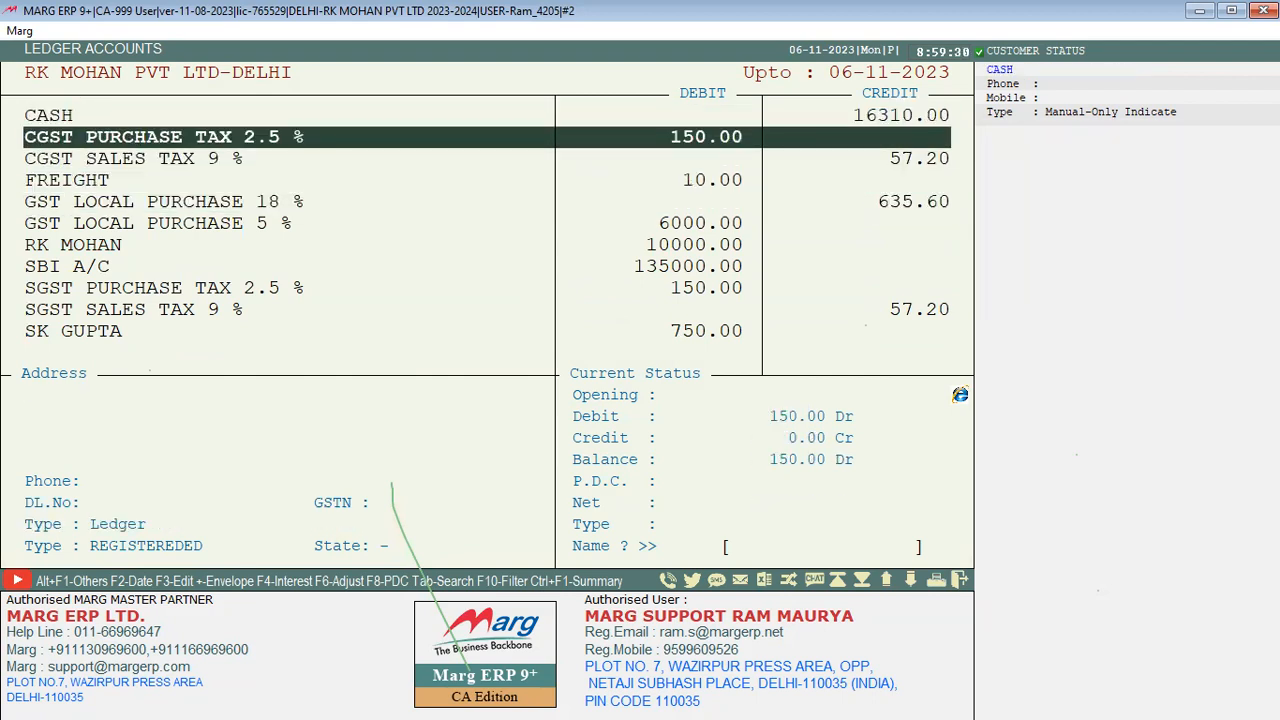
pyautogui.press('End')
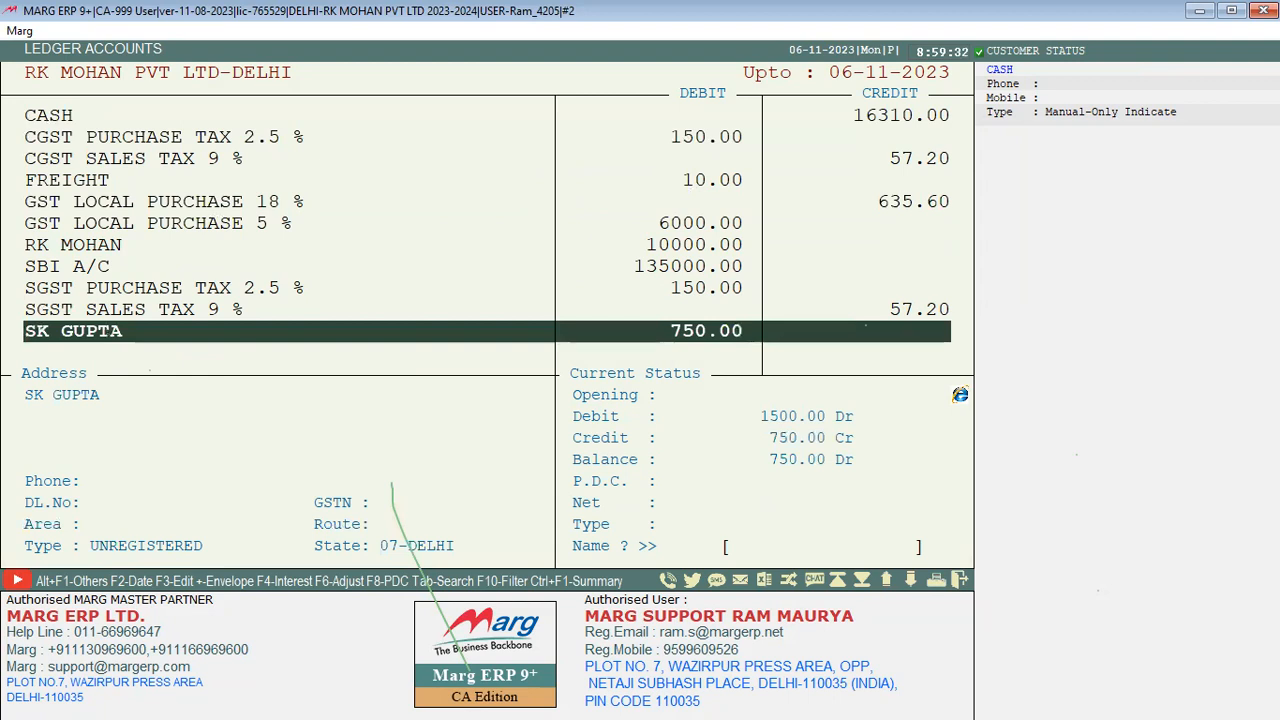
pyautogui.press('Escape')
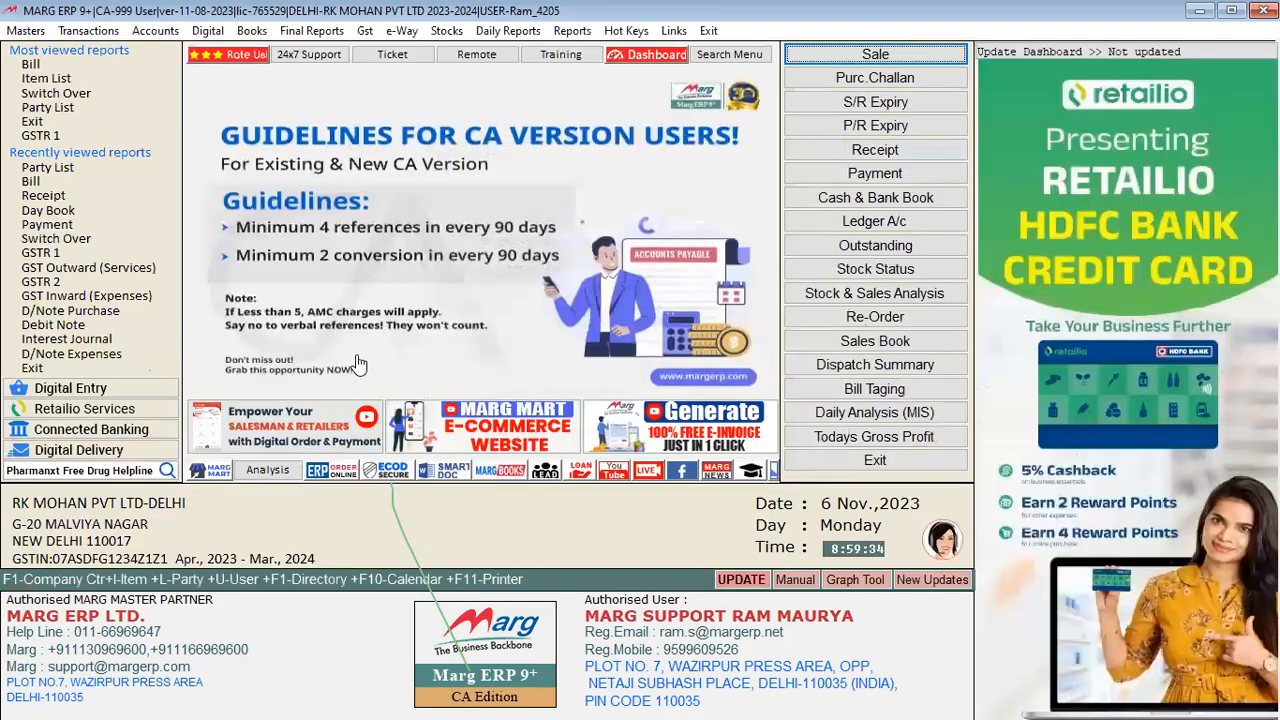
# Step: Start a purchase entry and choose the creditor party whose ledger name ends in CR
pyautogui.hotkey('alt', 'p')
pyautogui.press('Down')
pyautogui.press('Up')
pyautogui.press('Down')
pyautogui.press('Down')
pyautogui.press('Down')
pyautogui.press('Down')
pyautogui.press('Down')
pyautogui.press('Down')
pyautogui.press('Down')
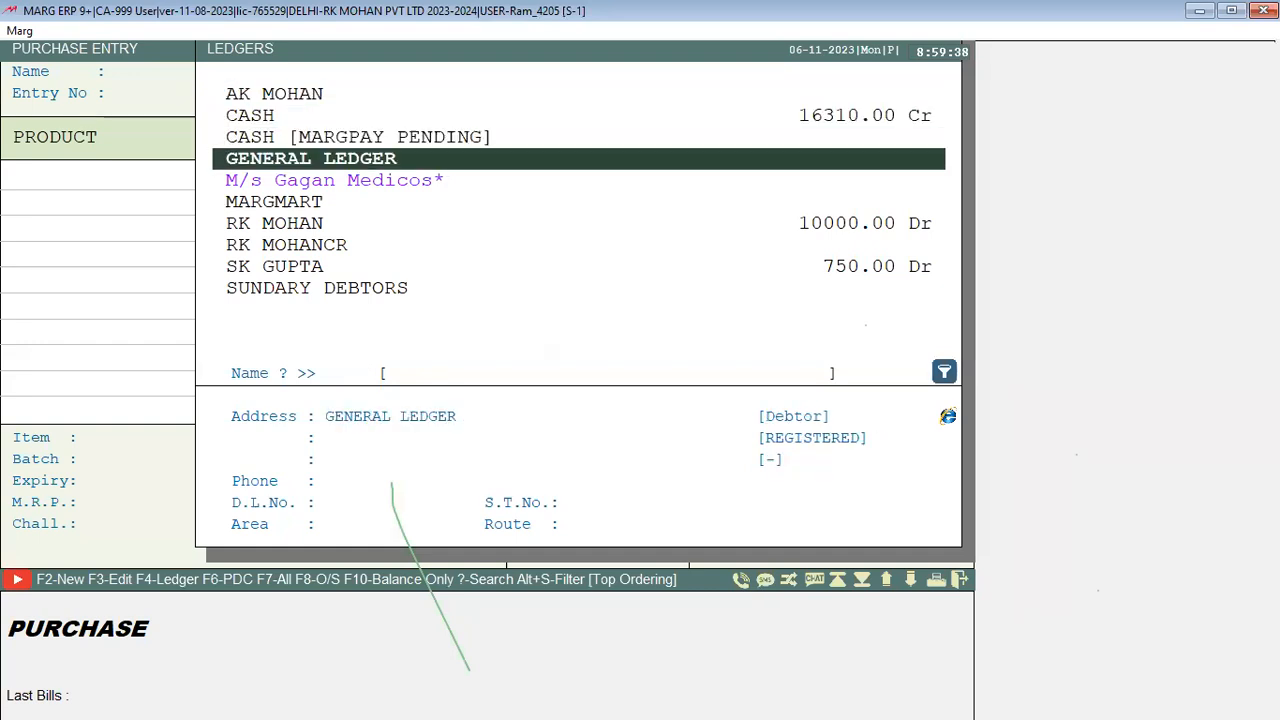
pyautogui.press('Return')
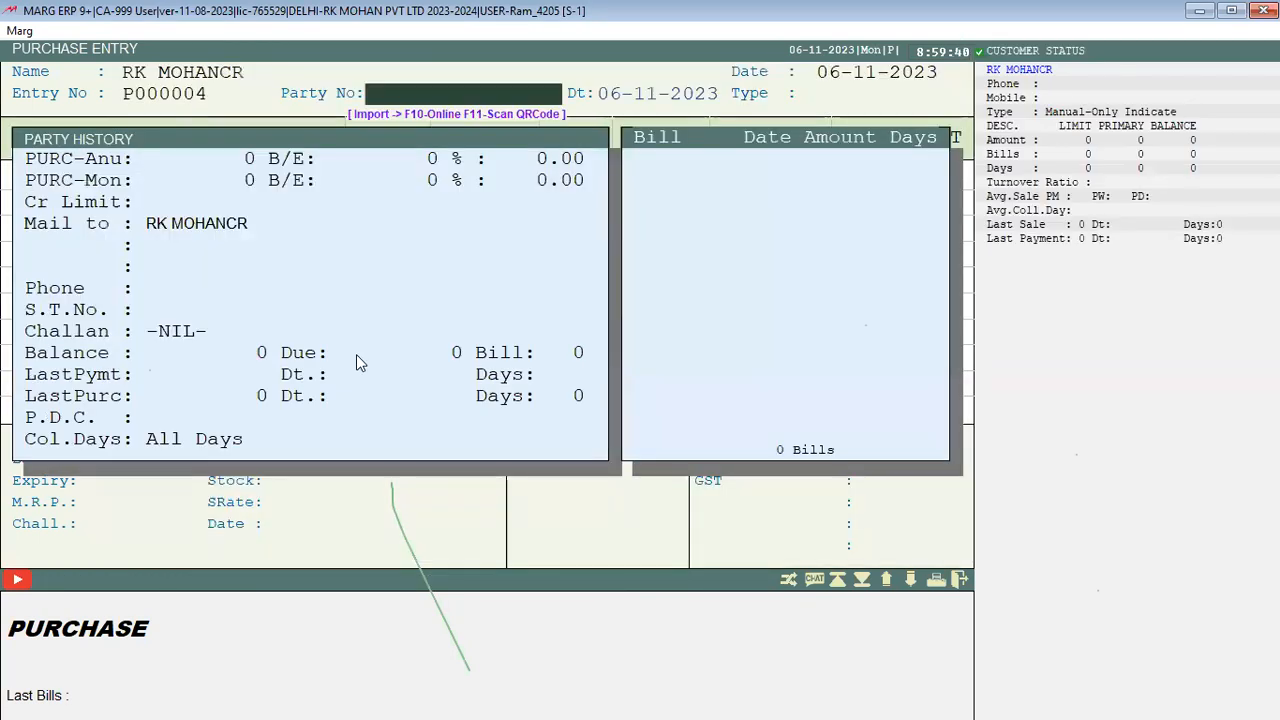
pyautogui.press('Return')
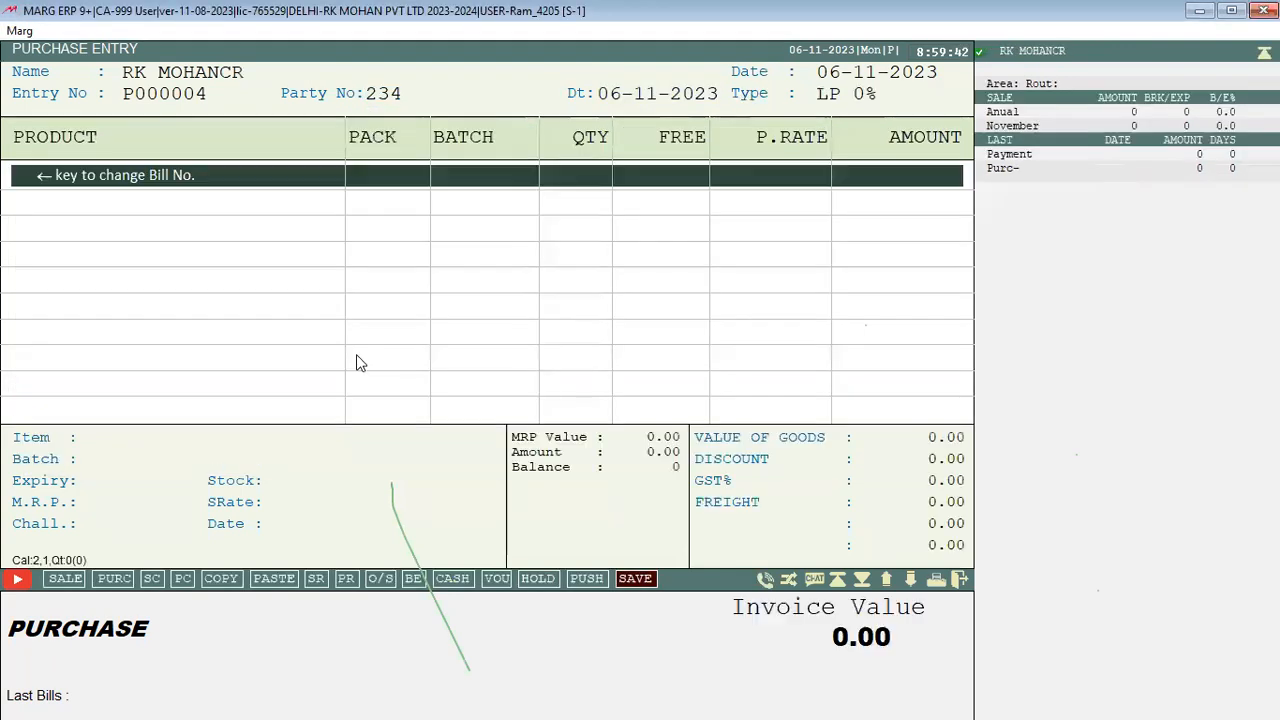
# Step: Set the purchase bill's party number to 1234, with TAX at Yes and the type LOCAL
pyautogui.press('Escape')
pyautogui.press('Escape')
pyautogui.press('Return')
pyautogui.press('Return')
pyautogui.write('1234')
pyautogui.press('Return')
pyautogui.press('Return')
pyautogui.press('Return')
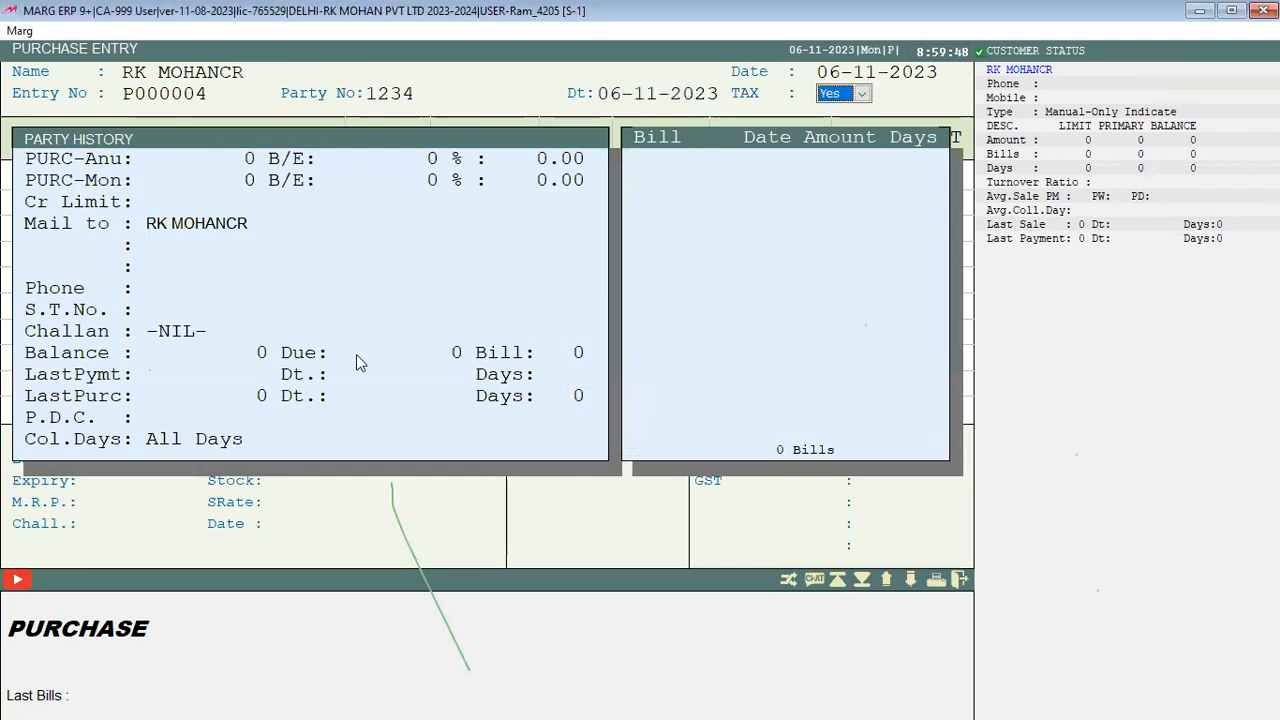
pyautogui.press('Return')
pyautogui.press('Return')
# Step: Add the product Amifru 40 mg from BATCH001 with quantity 10 at a purchase rate of 50.00
pyautogui.press('Down')
pyautogui.press('Up')
pyautogui.press('Return')
pyautogui.press('Return')
pyautogui.press('Return')
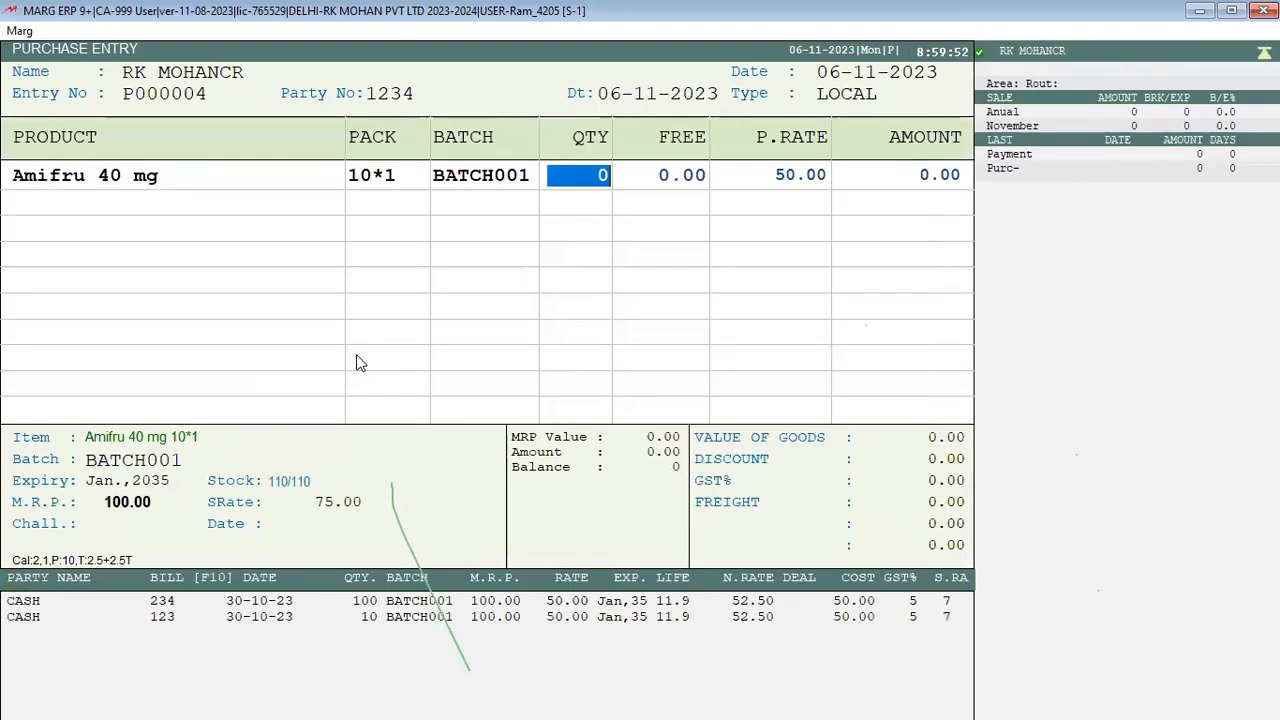
pyautogui.write('10')
pyautogui.press('Return')
pyautogui.press('Return')
pyautogui.press('Return')
pyautogui.press('Return')
pyautogui.press('Return')
pyautogui.press('Return')
pyautogui.press('Return')
pyautogui.press('Return')
# Step: Accept the bill levies with CASH PAID and LAND COST at 0.00, leave the bill details blank and save the purchase bill
pyautogui.press('Escape')
pyautogui.press('Return')
pyautogui.press('Return')
pyautogui.press('Return')
pyautogui.press('Return')
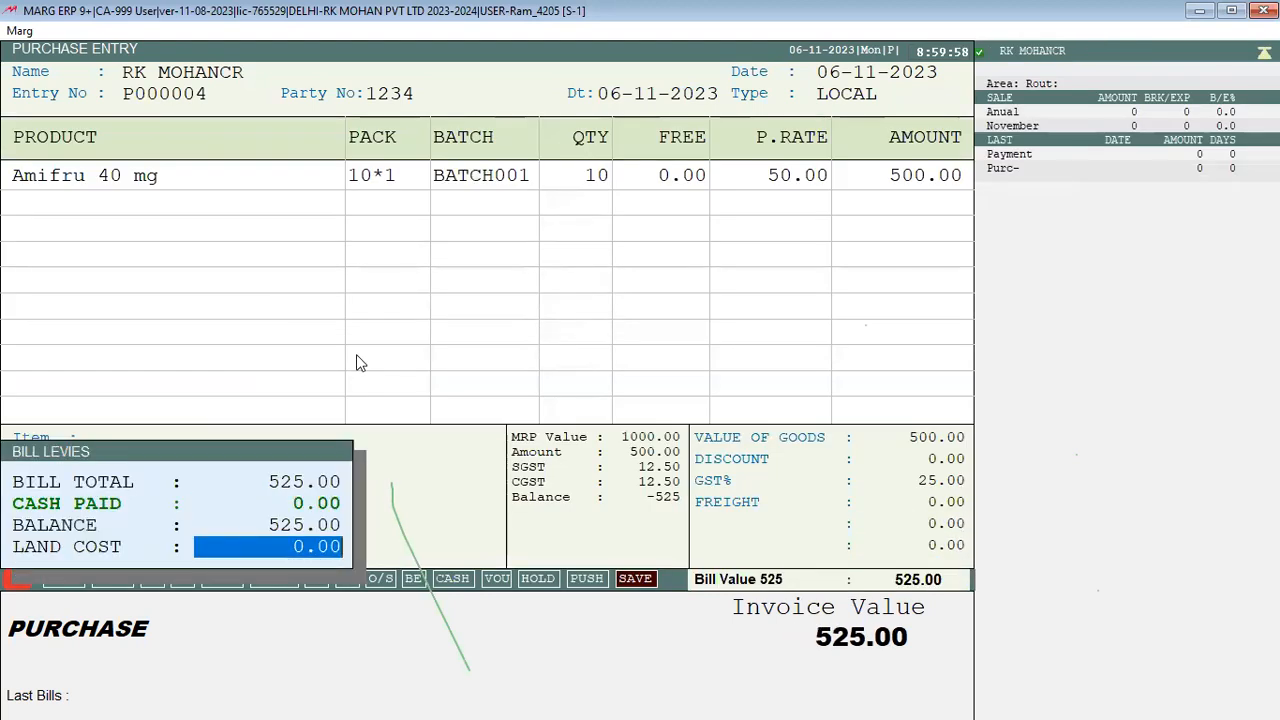
pyautogui.press('Return')
pyautogui.press('Return')
pyautogui.press('Return')
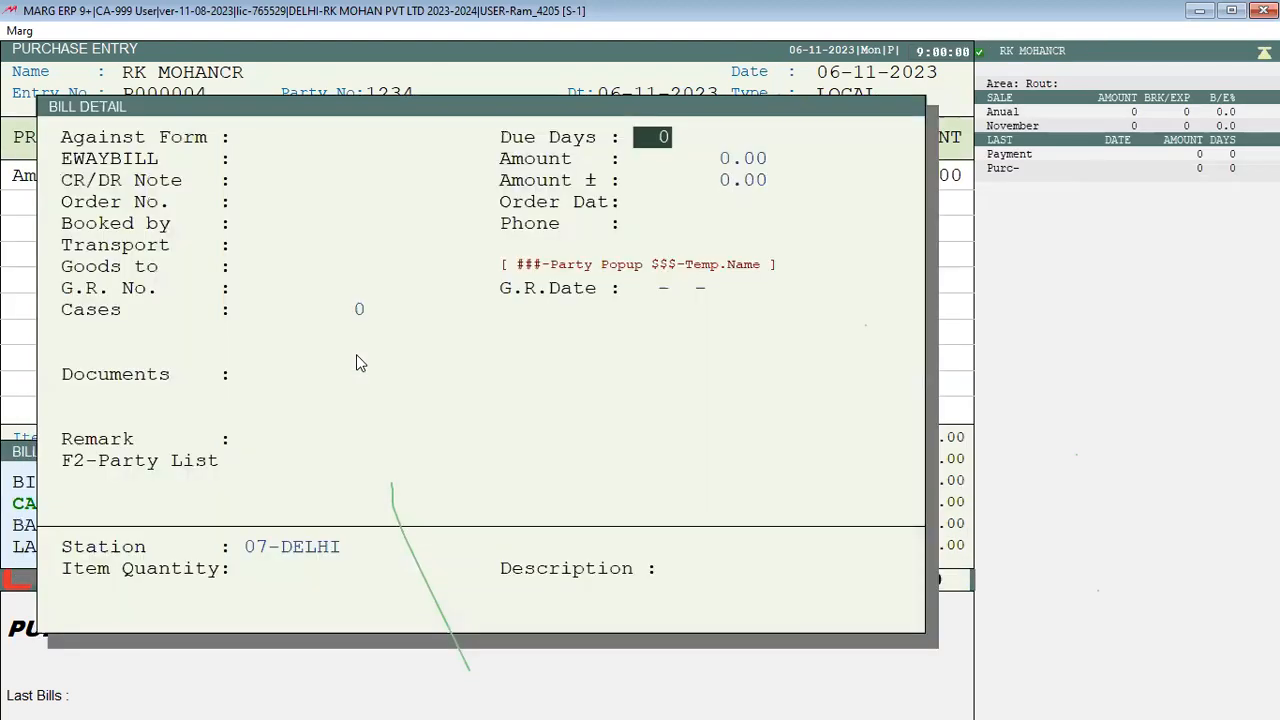
pyautogui.press('Escape')
pyautogui.press('Escape')
pyautogui.press('Escape')
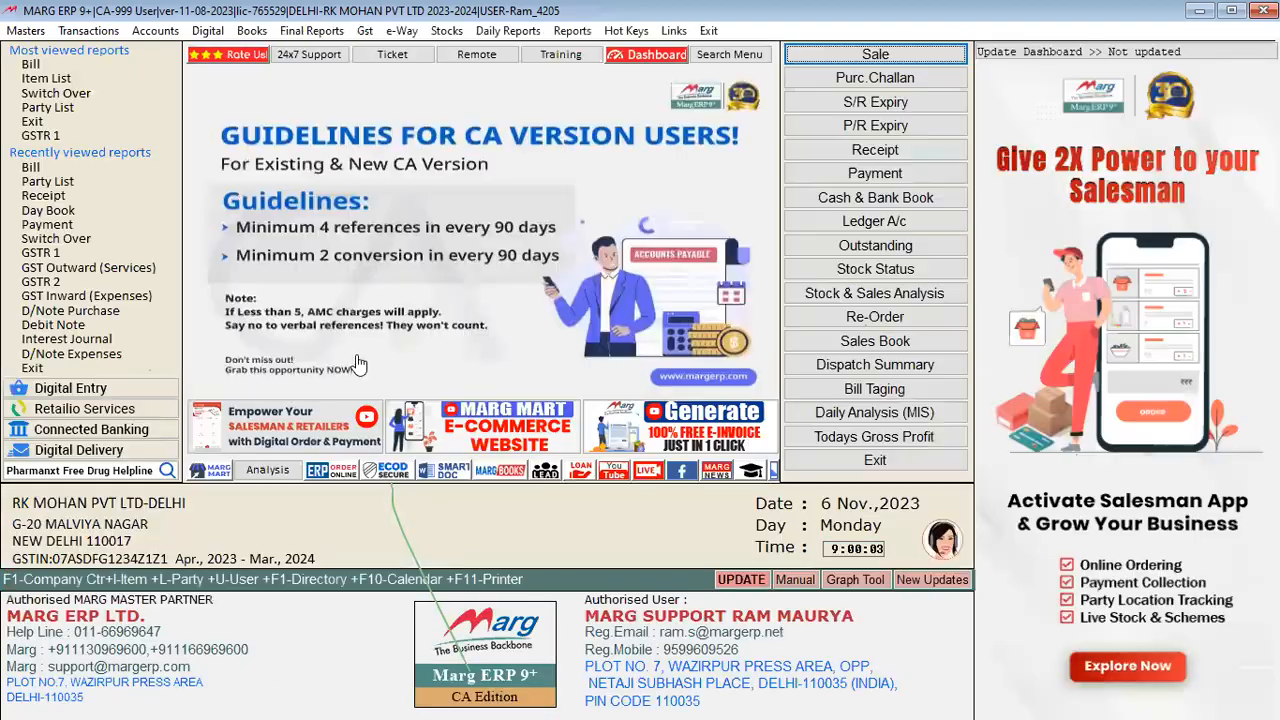
# Step: Reopen the ledger accounts with balances only and locate the creditor ledger used in the purchase bill
pyautogui.press('l')
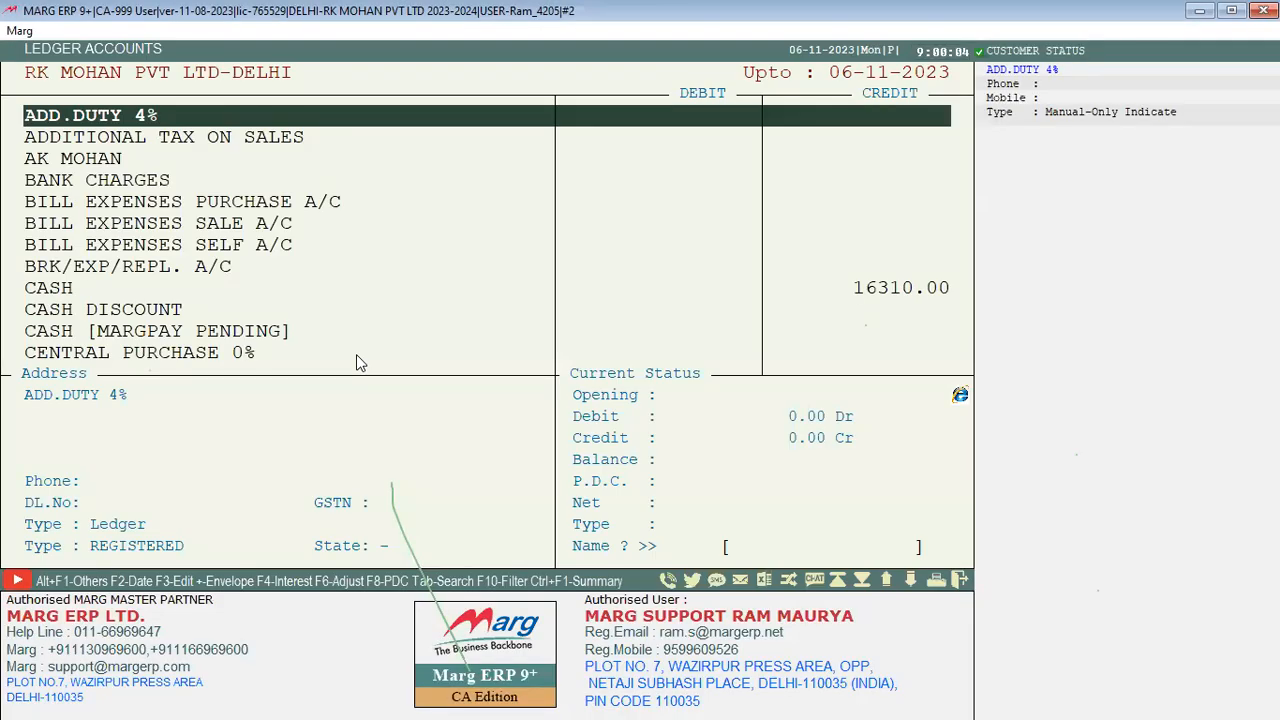
pyautogui.press('Down')
pyautogui.press('Down')
pyautogui.press('Down')
pyautogui.press('Down')
pyautogui.press('Down')
pyautogui.press('Down')
pyautogui.press('Down')
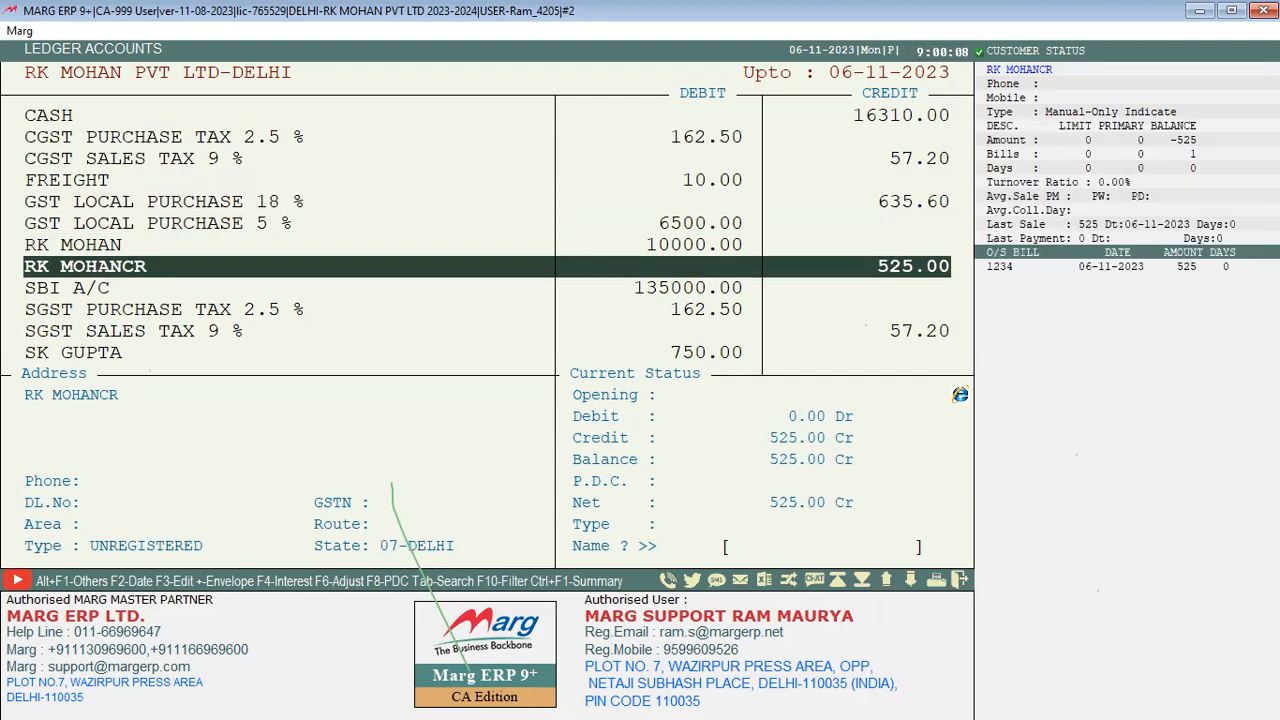
# Step: Compare the purchase tax and party ledger balances, close the ledger list and dismiss the SERVER.EXE alert
pyautogui.click(505, 310)
pyautogui.click(692, 244)
pyautogui.click(835, 267)
pyautogui.click(690, 246)
pyautogui.click(680, 268)
pyautogui.press('Escape')
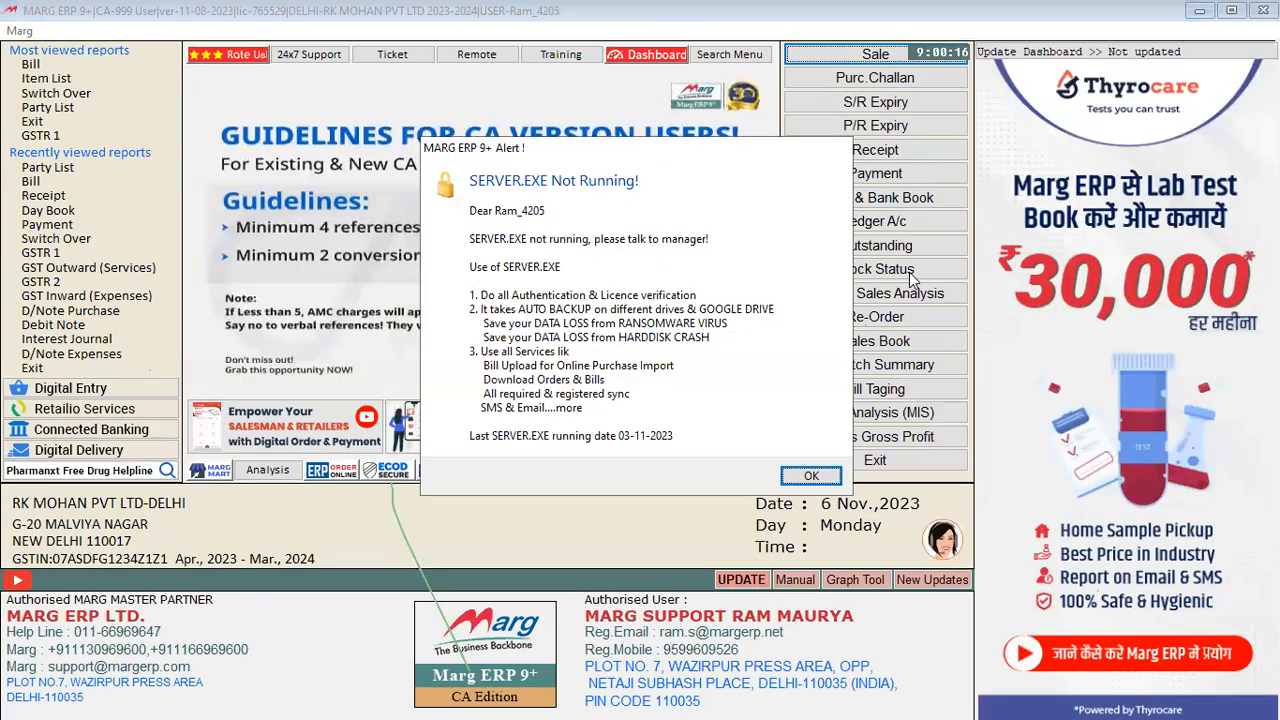
pyautogui.click(815, 475)
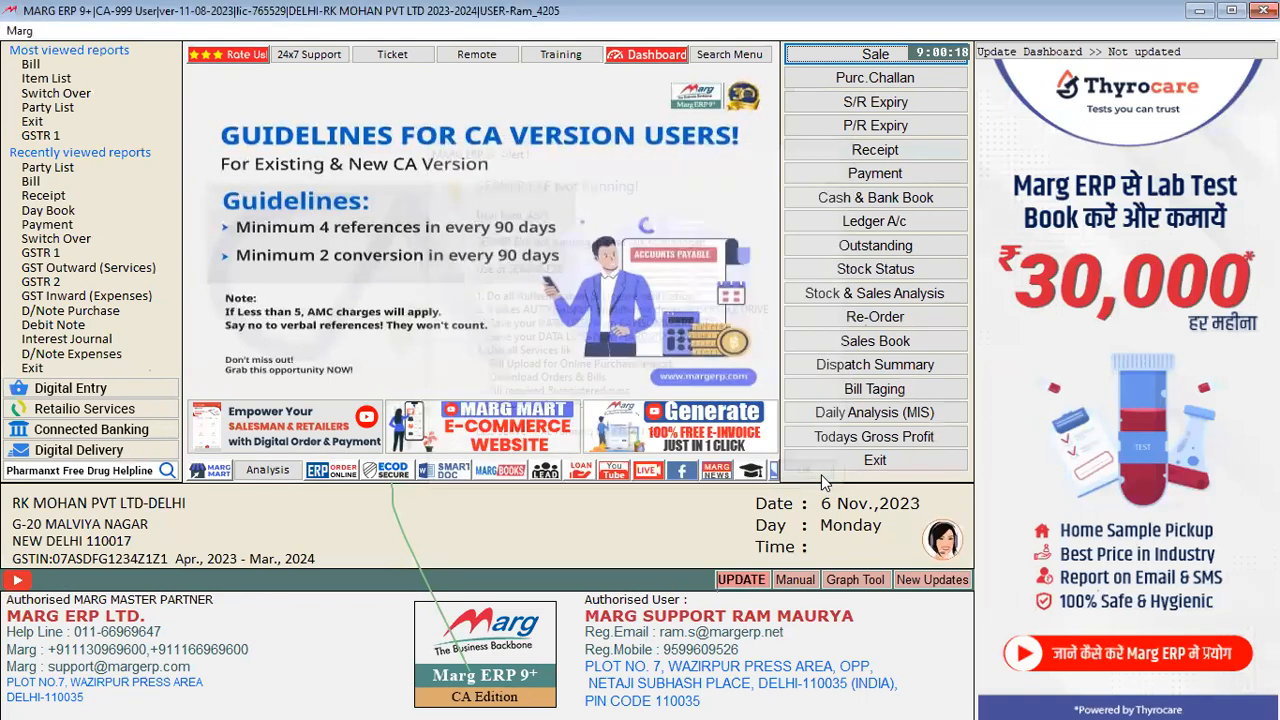
# Step: Start a payment voucher and choose the creditor whose ledger name ends in CR as the debit account
pyautogui.hotkey('alt', 'a')
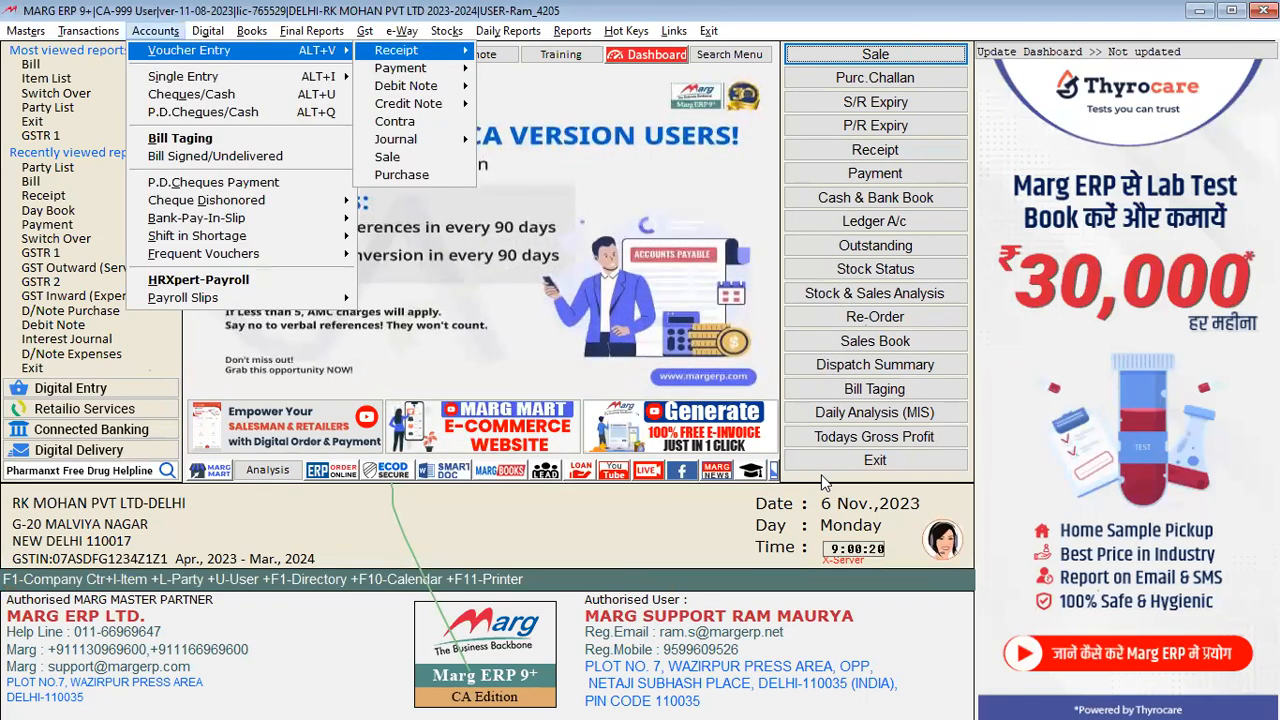
pyautogui.press('Down')
pyautogui.press('Right')
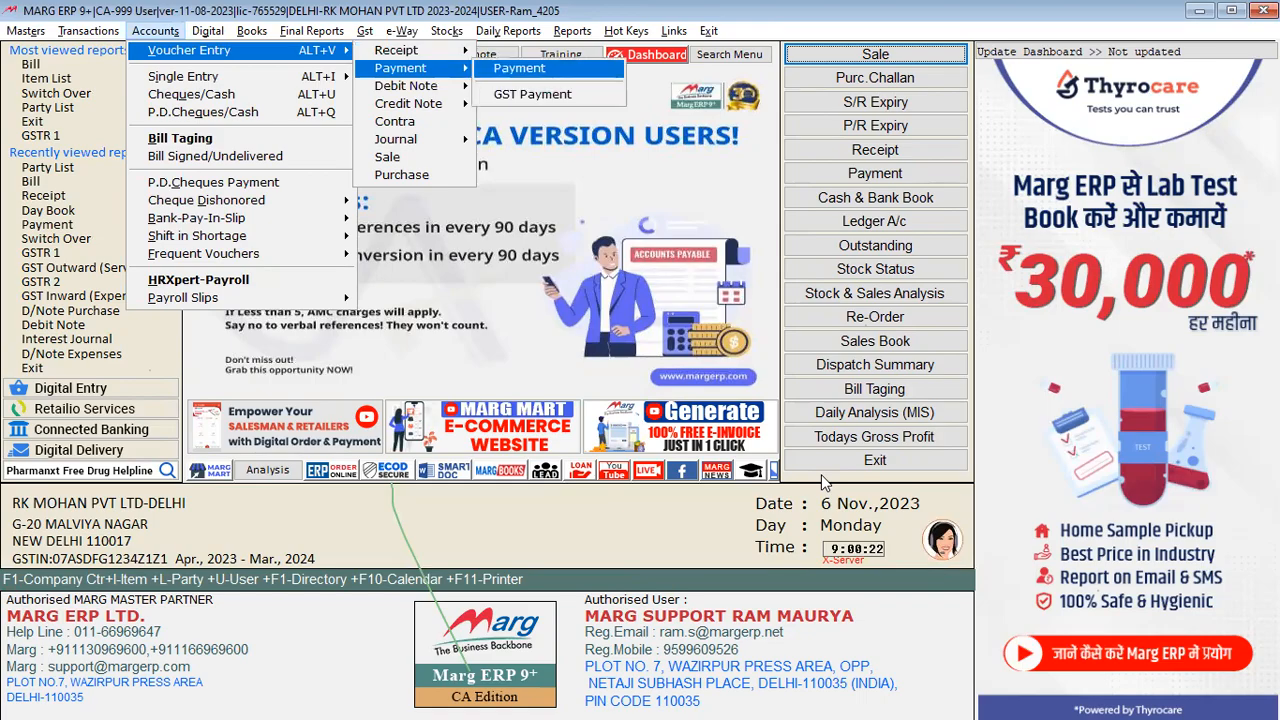
pyautogui.press('Return')
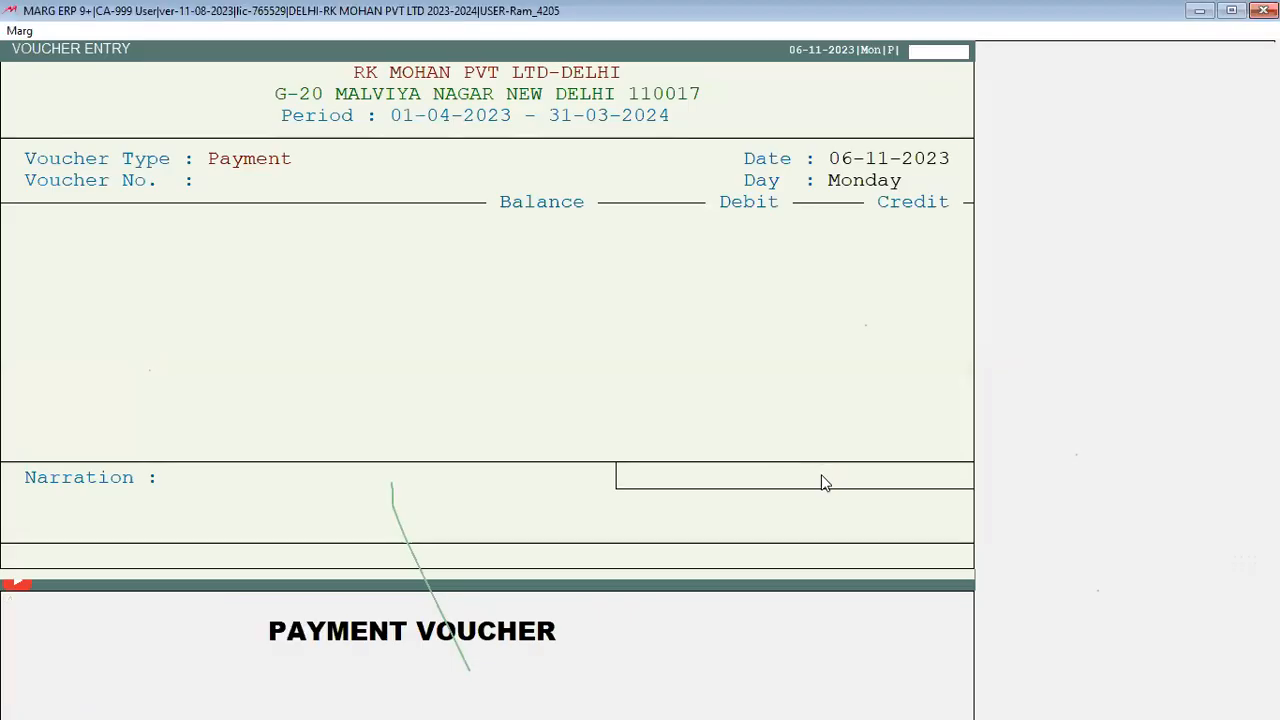
pyautogui.press('Return')
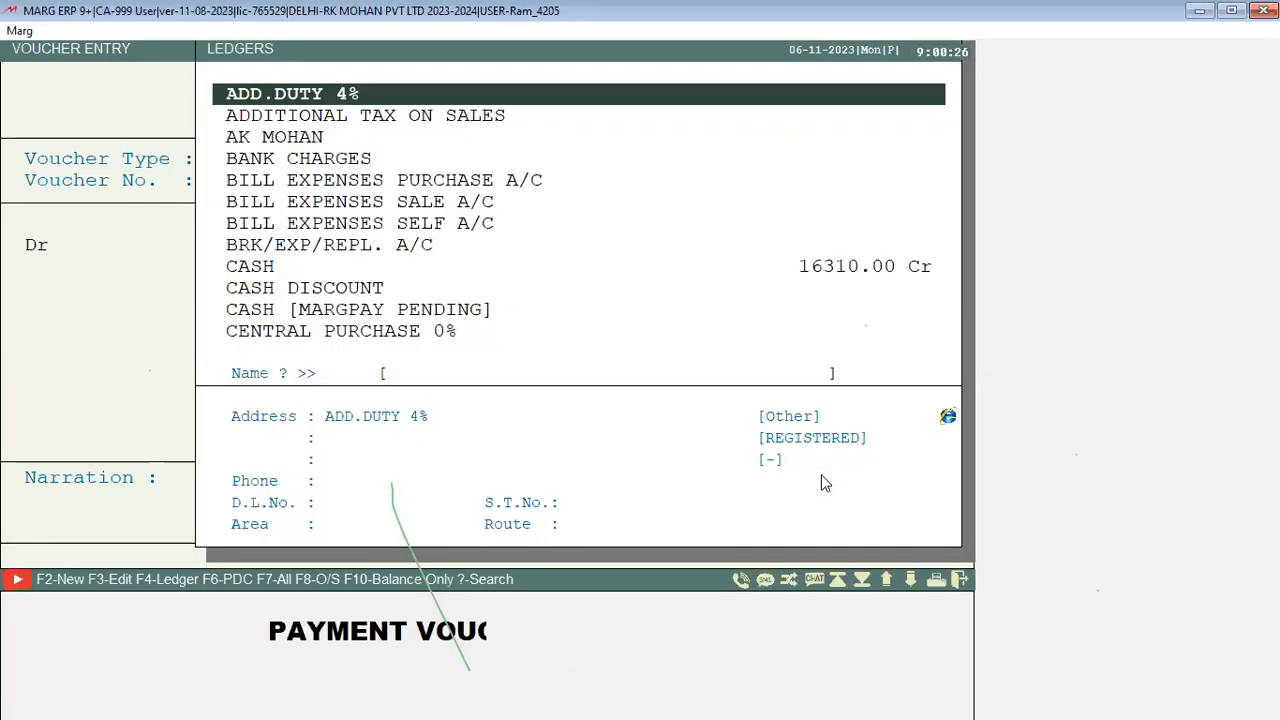
pyautogui.write('RK')
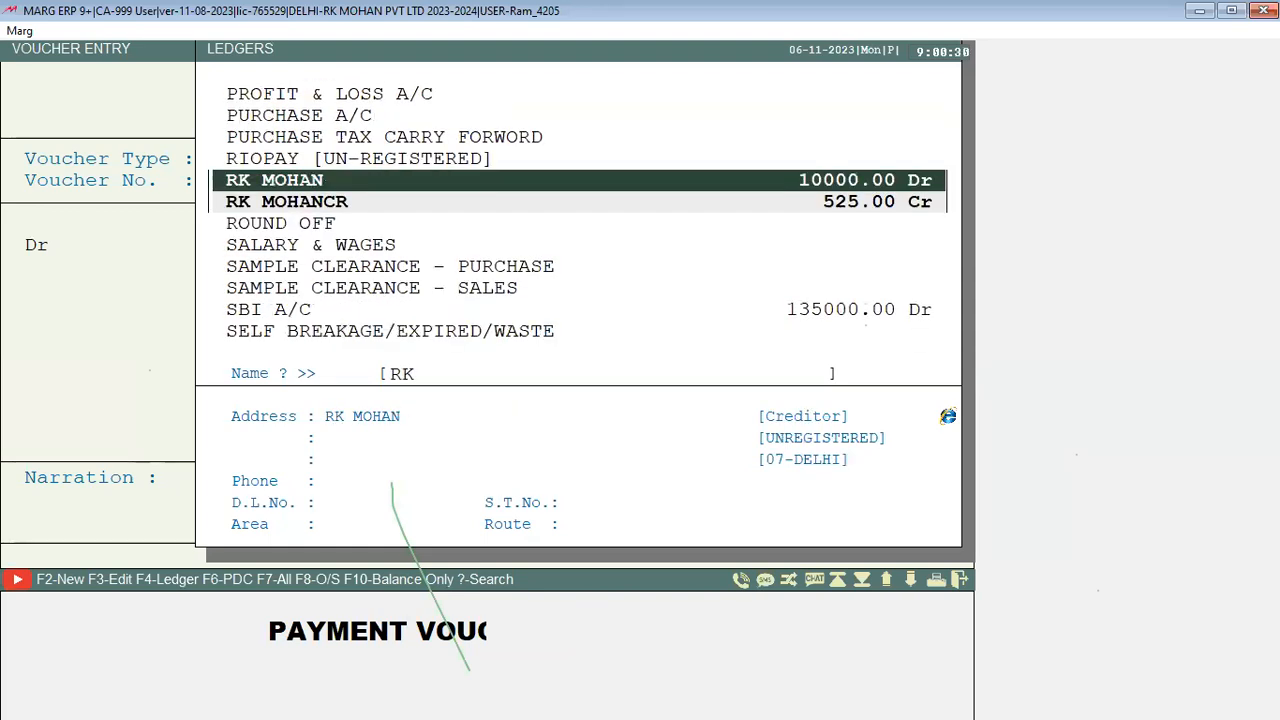
pyautogui.press('Down')
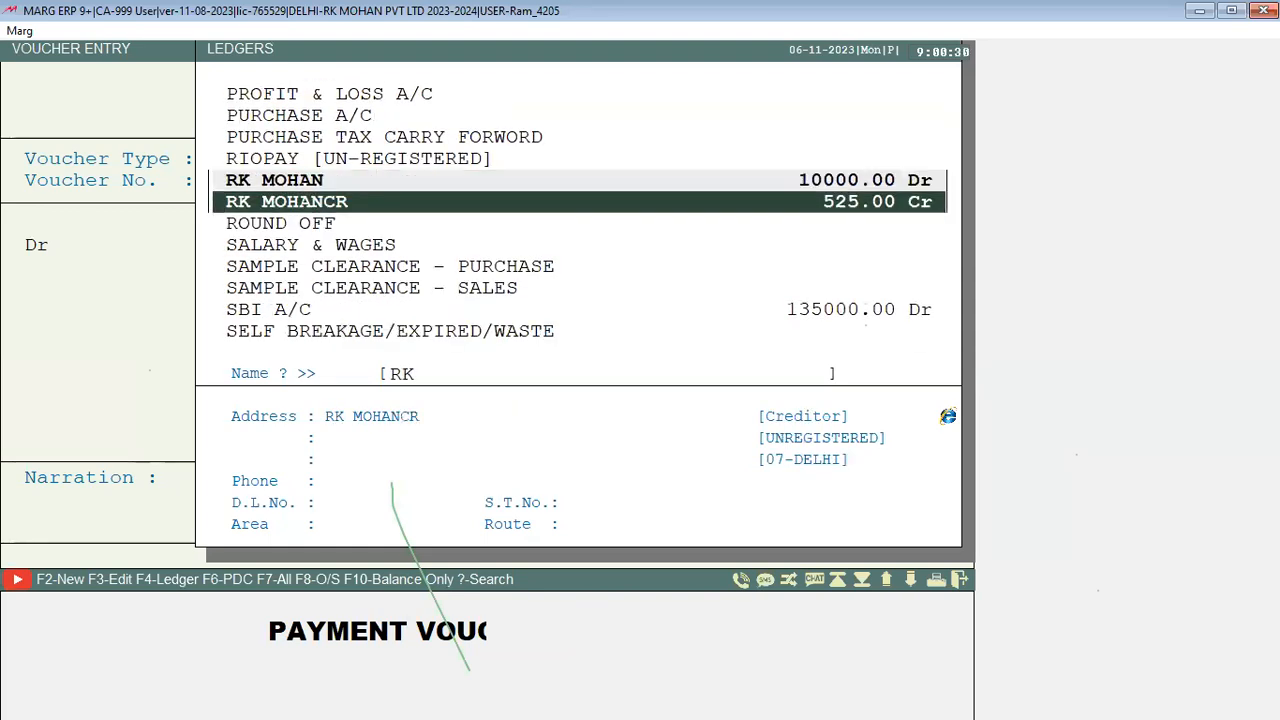
pyautogui.press('Return')
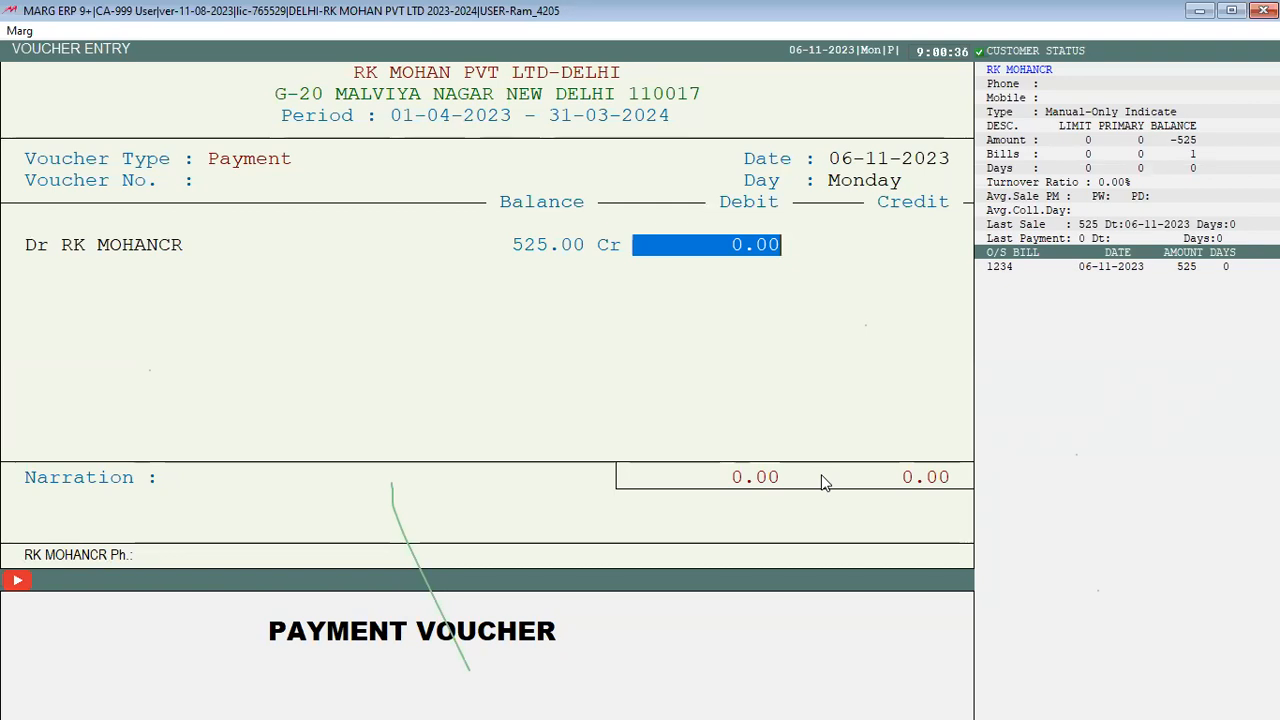
# Step: Debit the creditor 525 and adjust the full amount against its pending purchase bill
pyautogui.write('525')
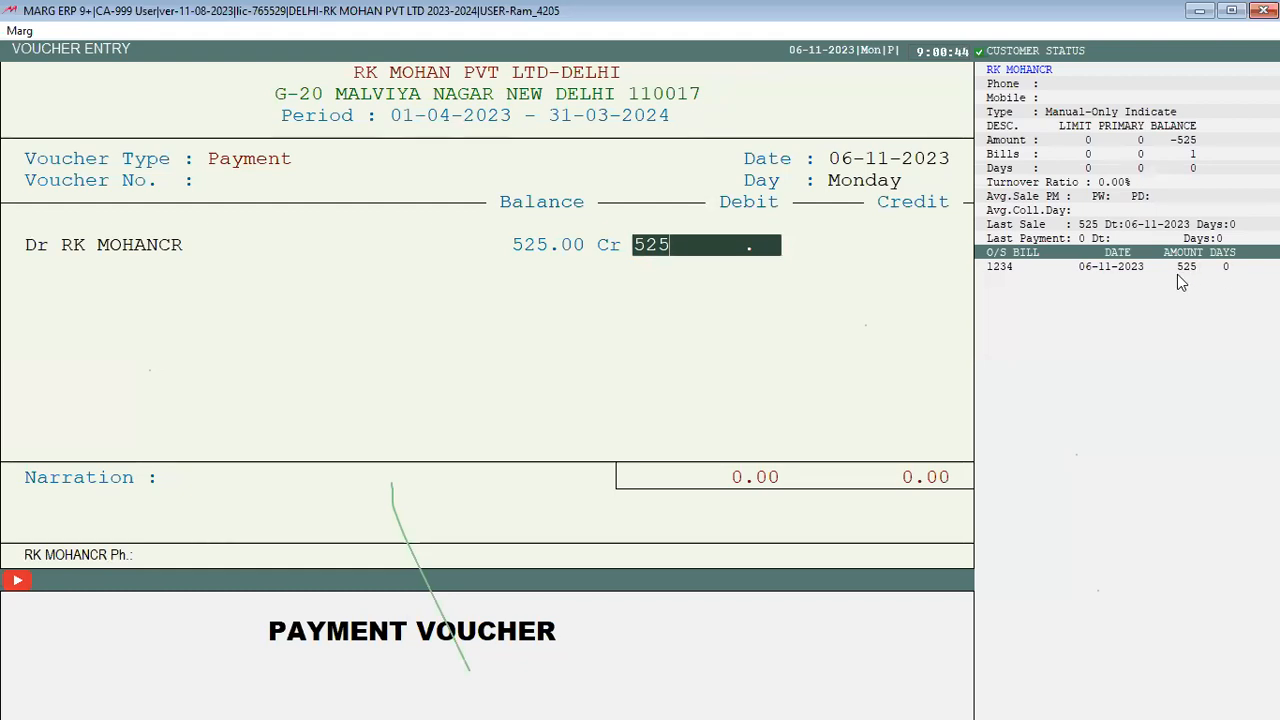
pyautogui.press('Return')
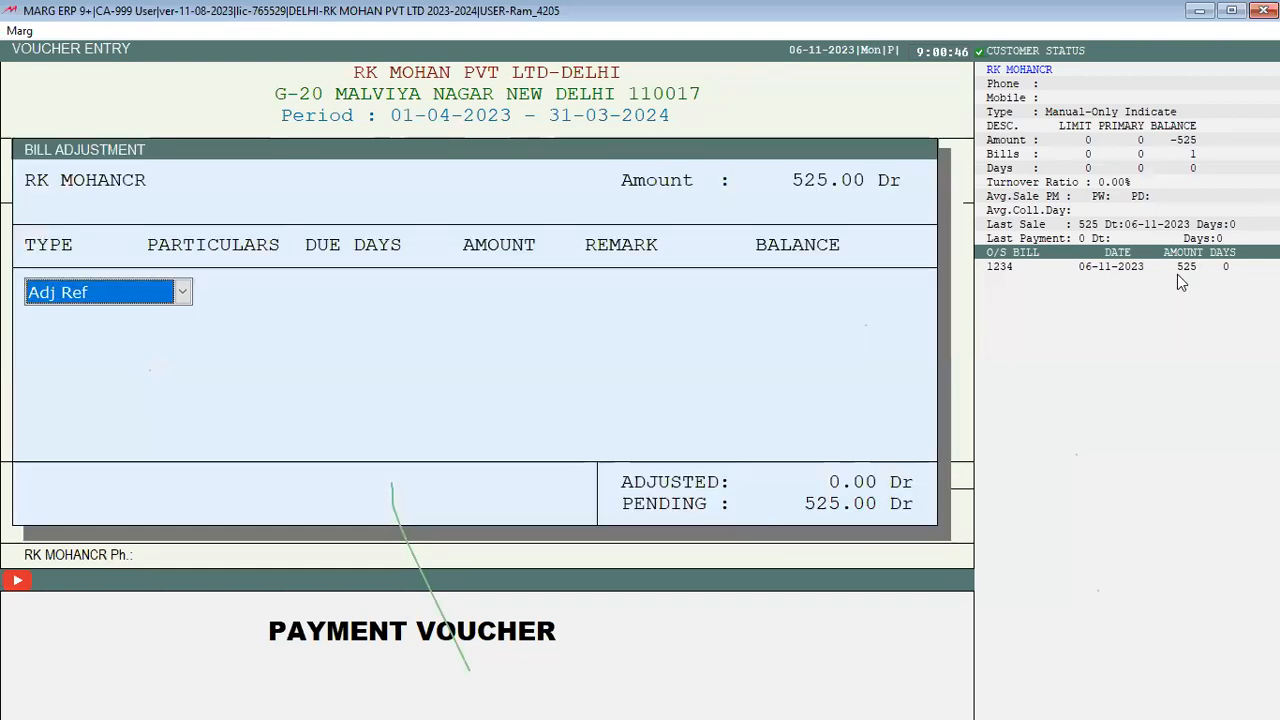
pyautogui.press('Return')
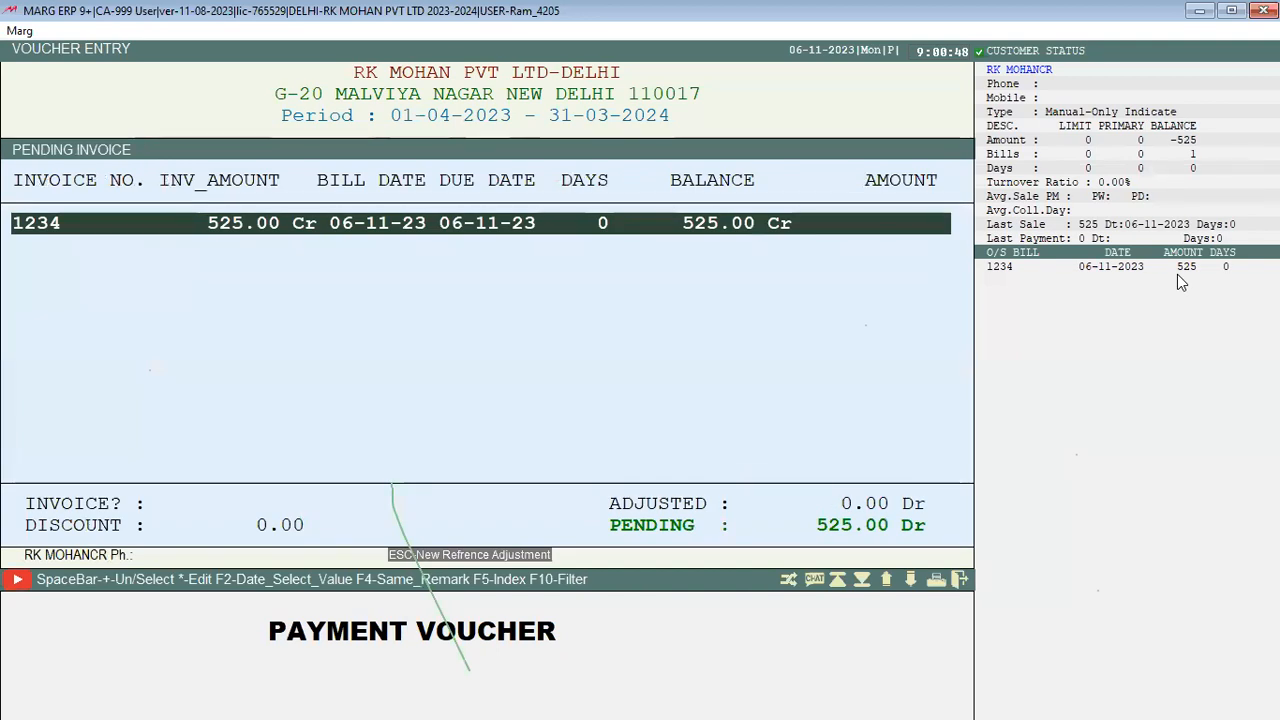
pyautogui.press('Return')
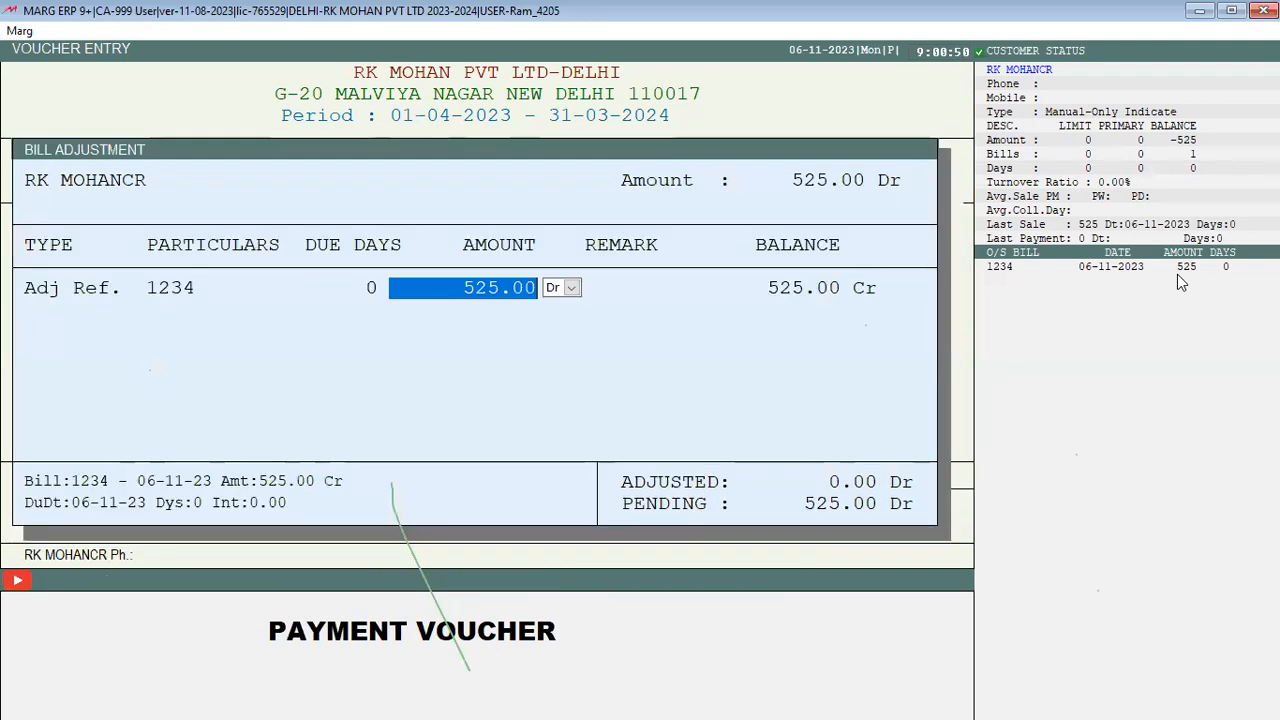
pyautogui.press('Return')
pyautogui.press('Return')
pyautogui.press('Return')
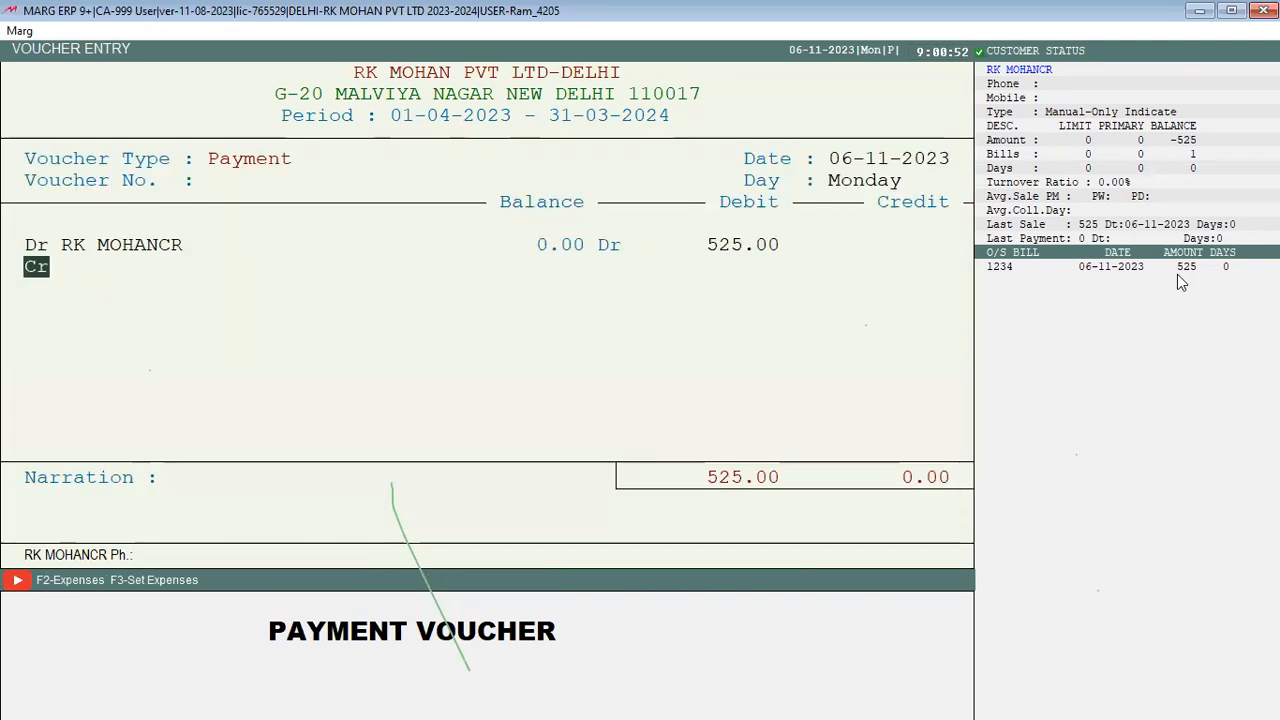
# Step: Choose SBI A/C as the credit account of the payment voucher
pyautogui.press('Return')
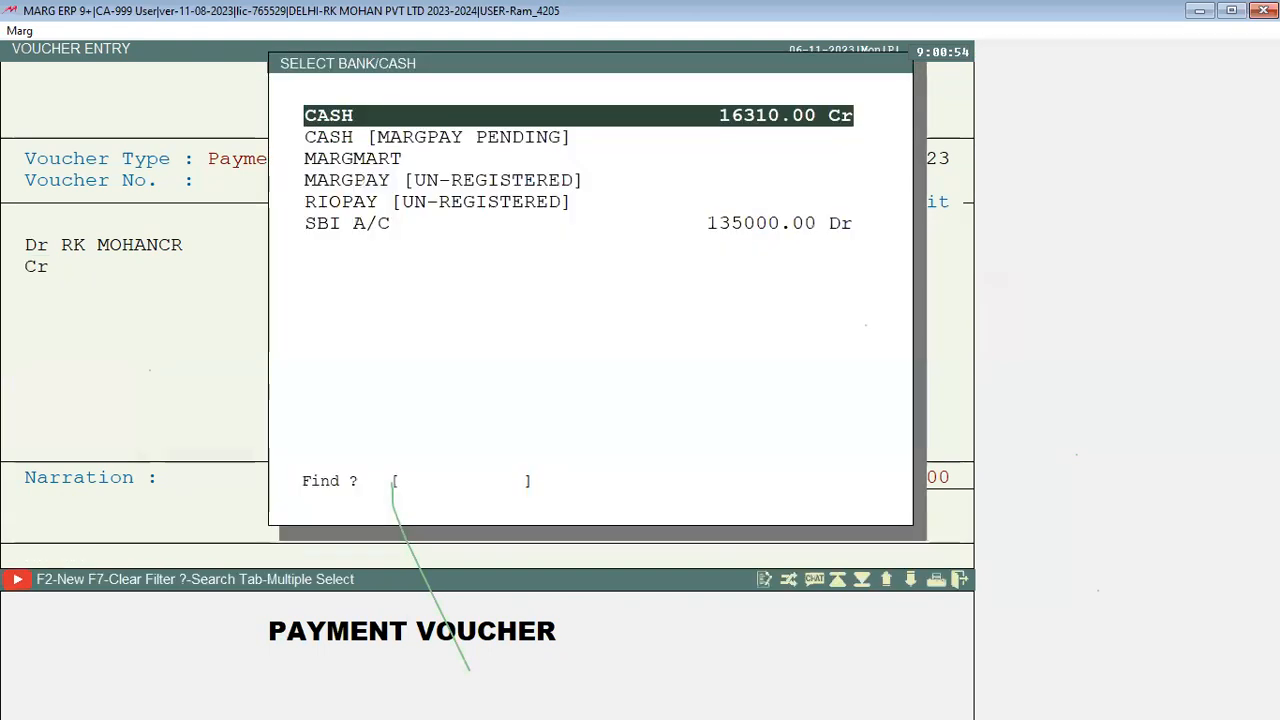
pyautogui.press('Down')
pyautogui.press('Down')
pyautogui.press('Down')
pyautogui.press('Down')
pyautogui.press('Down')
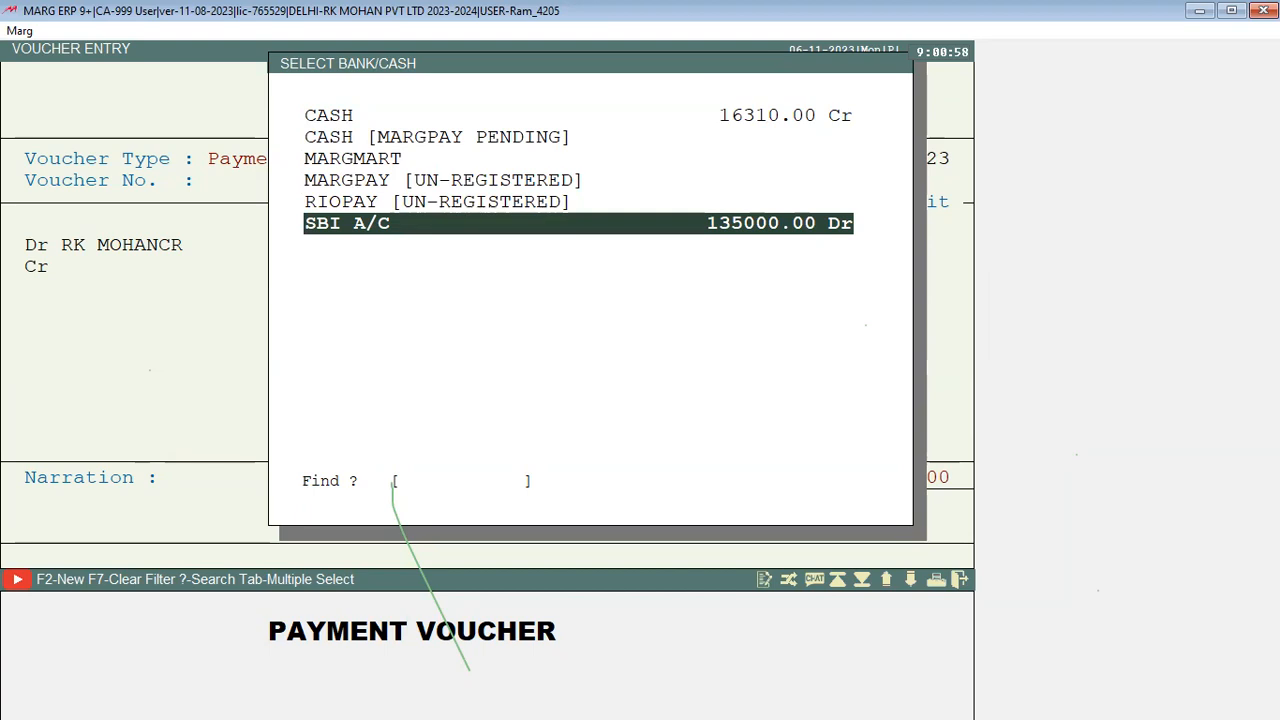
pyautogui.press('Return')
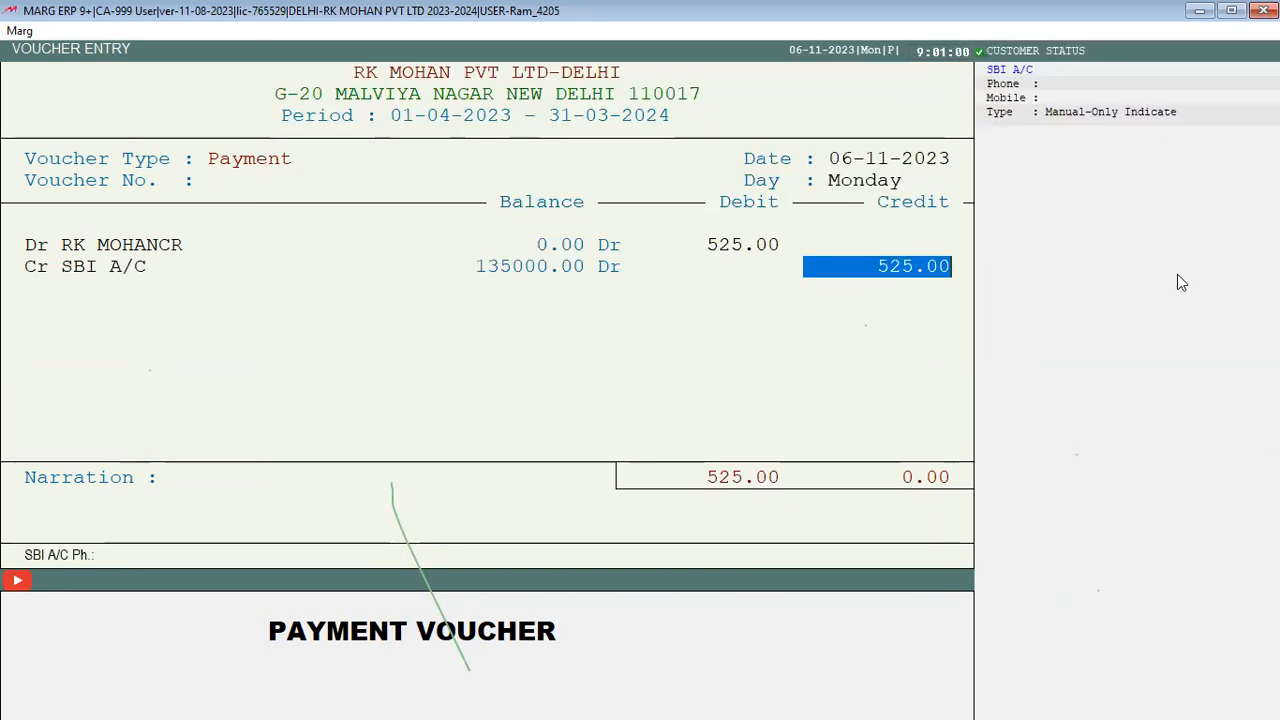
# Step: Accept the 525.00 credit, enter the cheque number, save the payment voucher and leave voucher entry
pyautogui.press('Return')
pyautogui.write('1234')
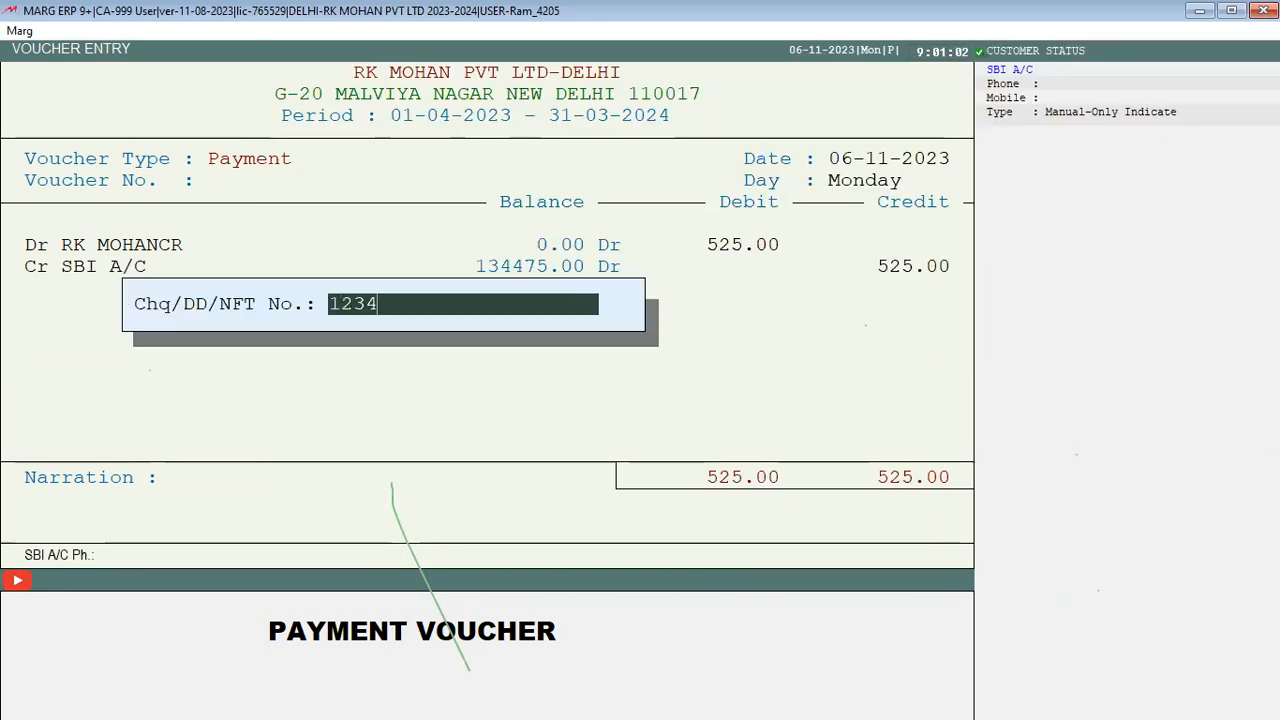
pyautogui.press('Return')
pyautogui.press('Return')
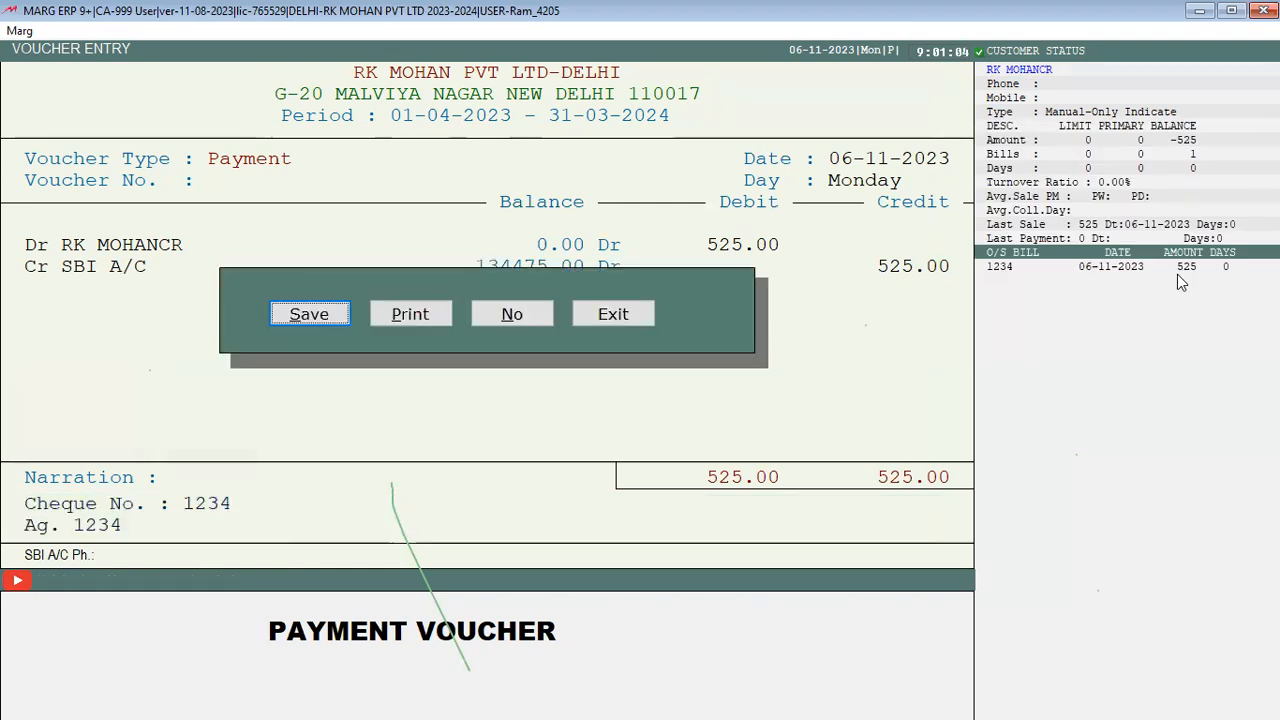
pyautogui.press('Return')
pyautogui.press('Escape')
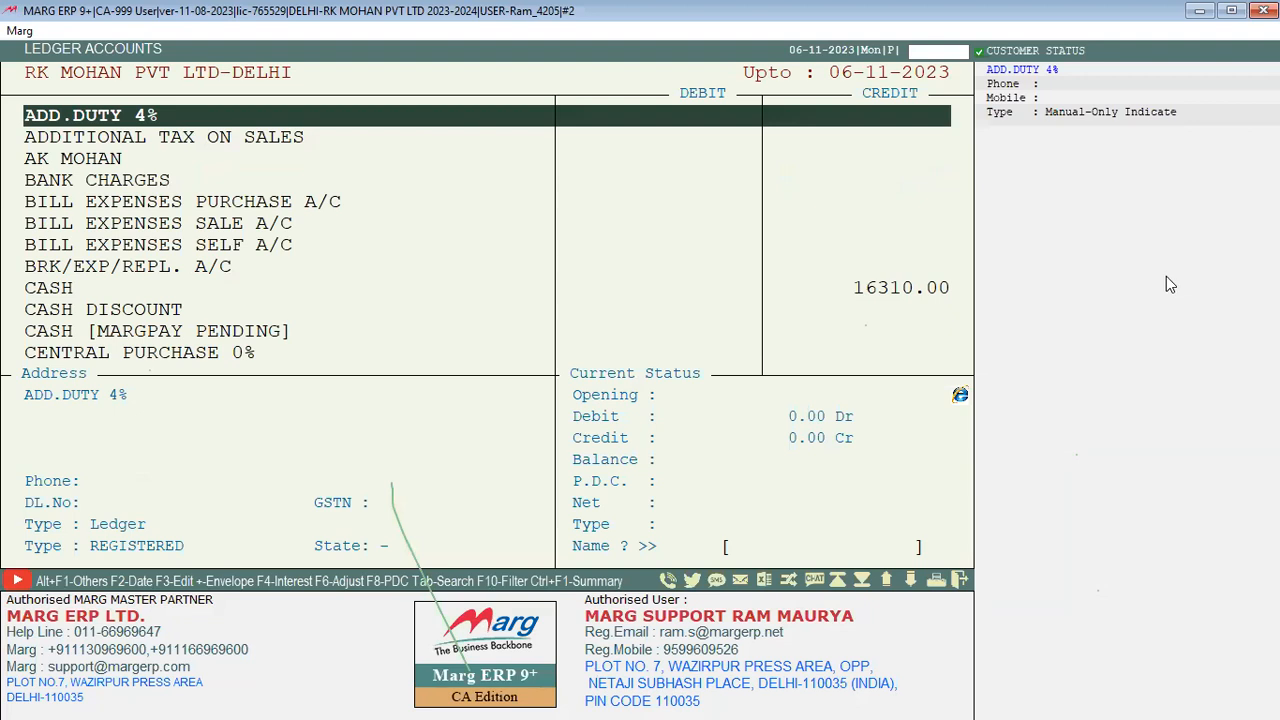
# Step: Find the creditor whose name ends in CR in the ledger accounts and open its ledger entries
pyautogui.write('Mr')
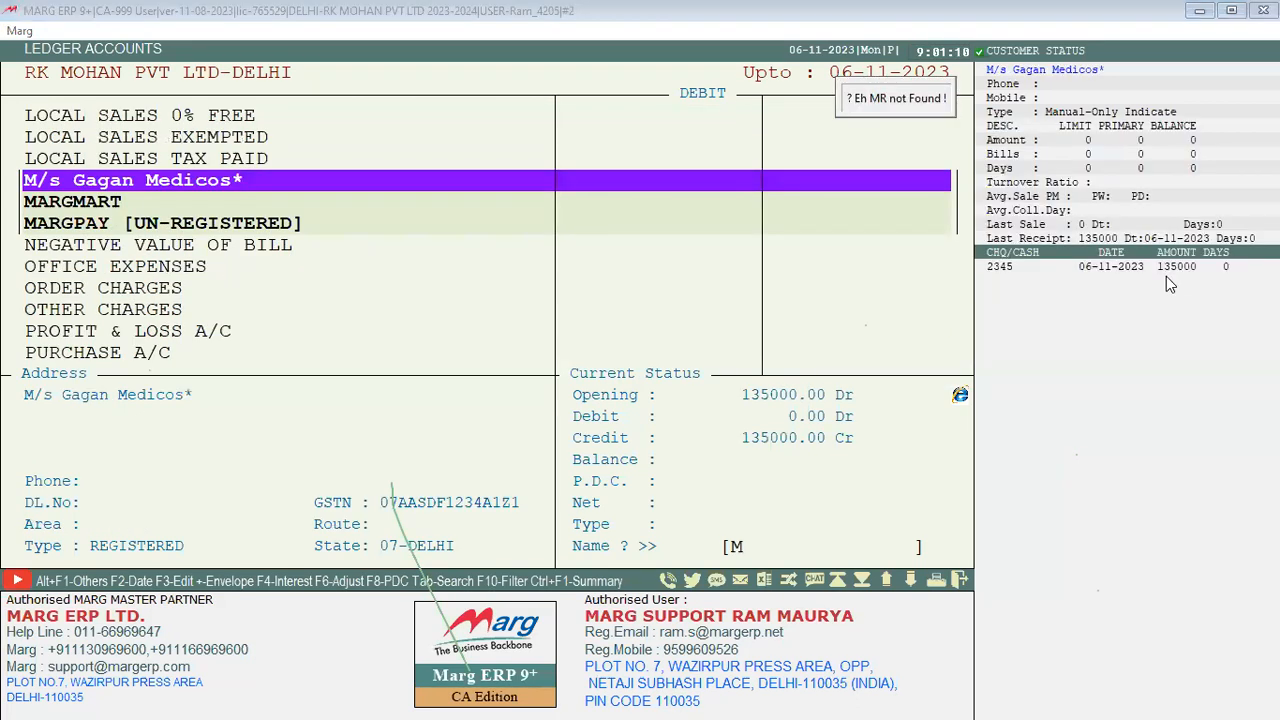
pyautogui.press('BackSpace')
pyautogui.write('RK')
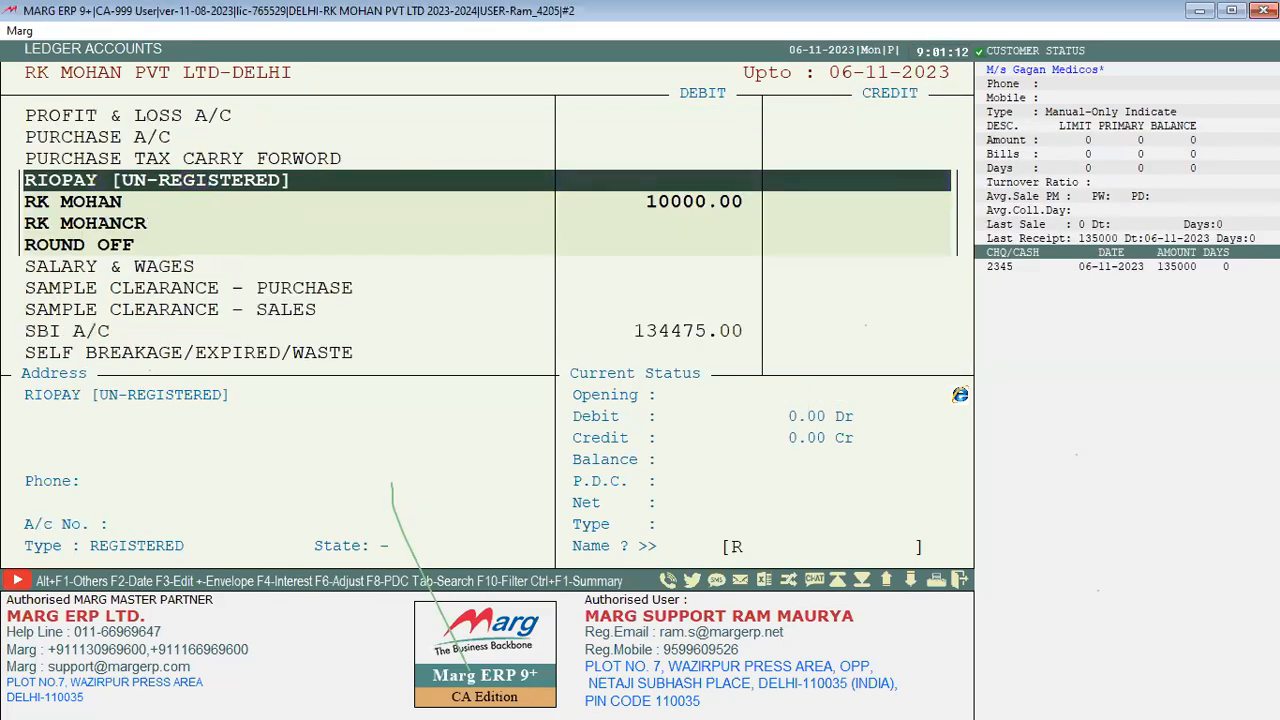
pyautogui.press('Down')
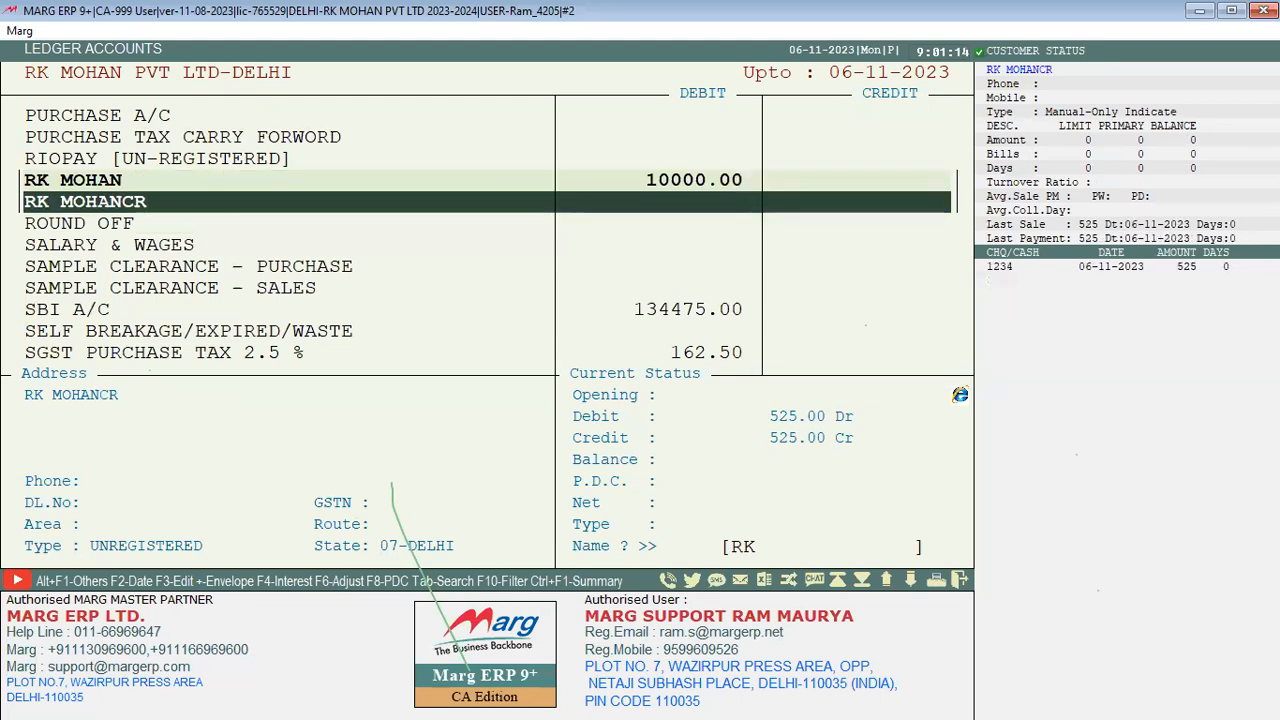
pyautogui.press('Return')
pyautogui.press('Return')
pyautogui.press('Return')
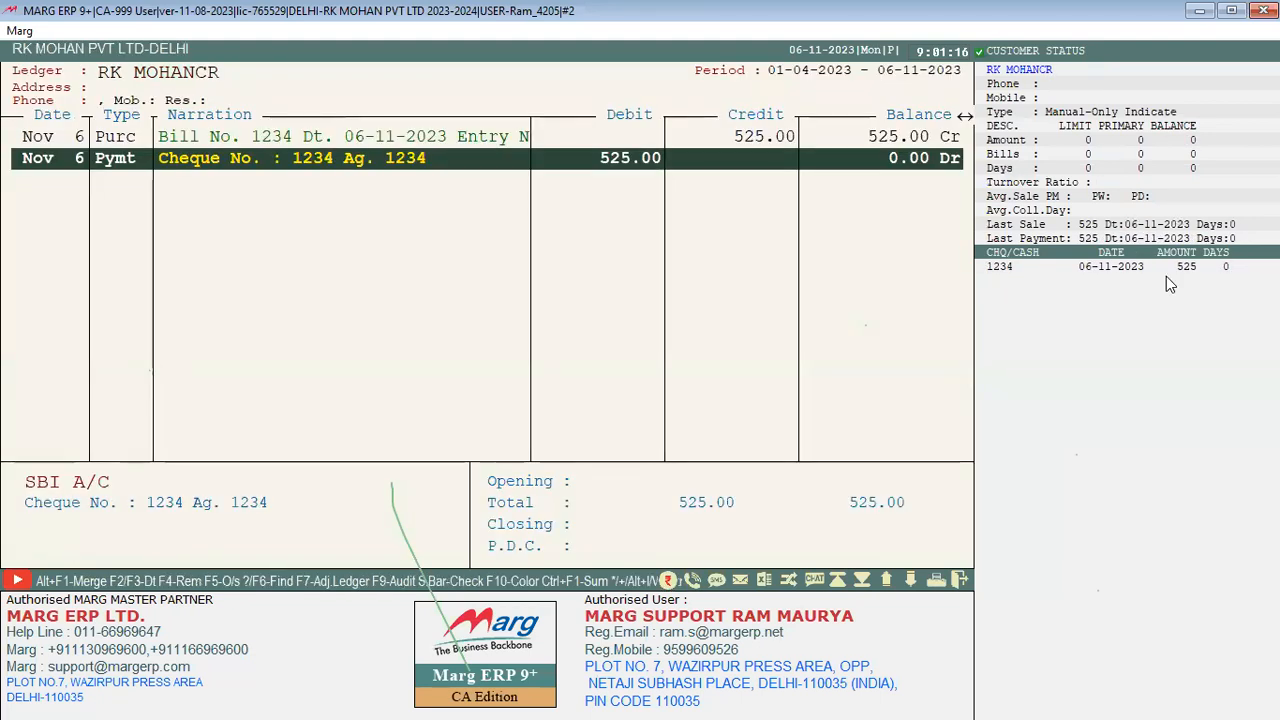
# Step: Review the purchase and payment entries in the creditor's ledger, close the ledgers and dismiss the SERVER.EXE alert
pyautogui.press('Up')
pyautogui.press('Down')
pyautogui.click(611, 167)
pyautogui.press('Escape')
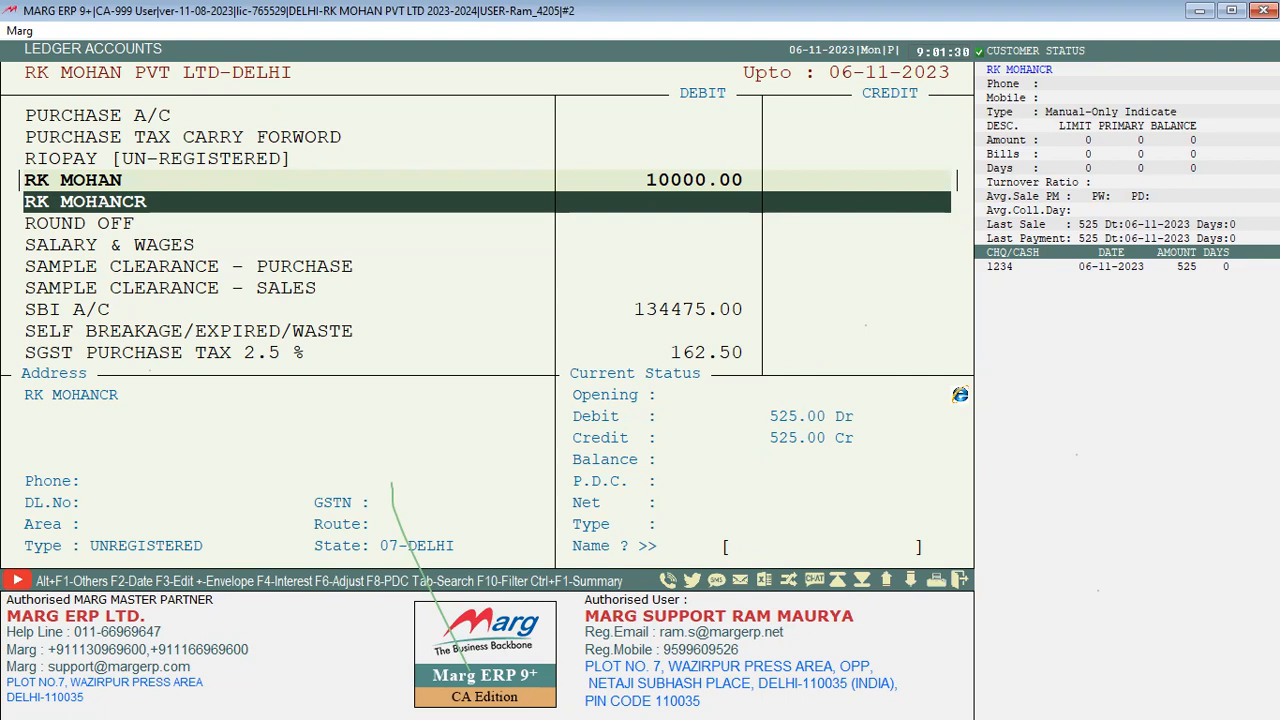
pyautogui.press('Escape')
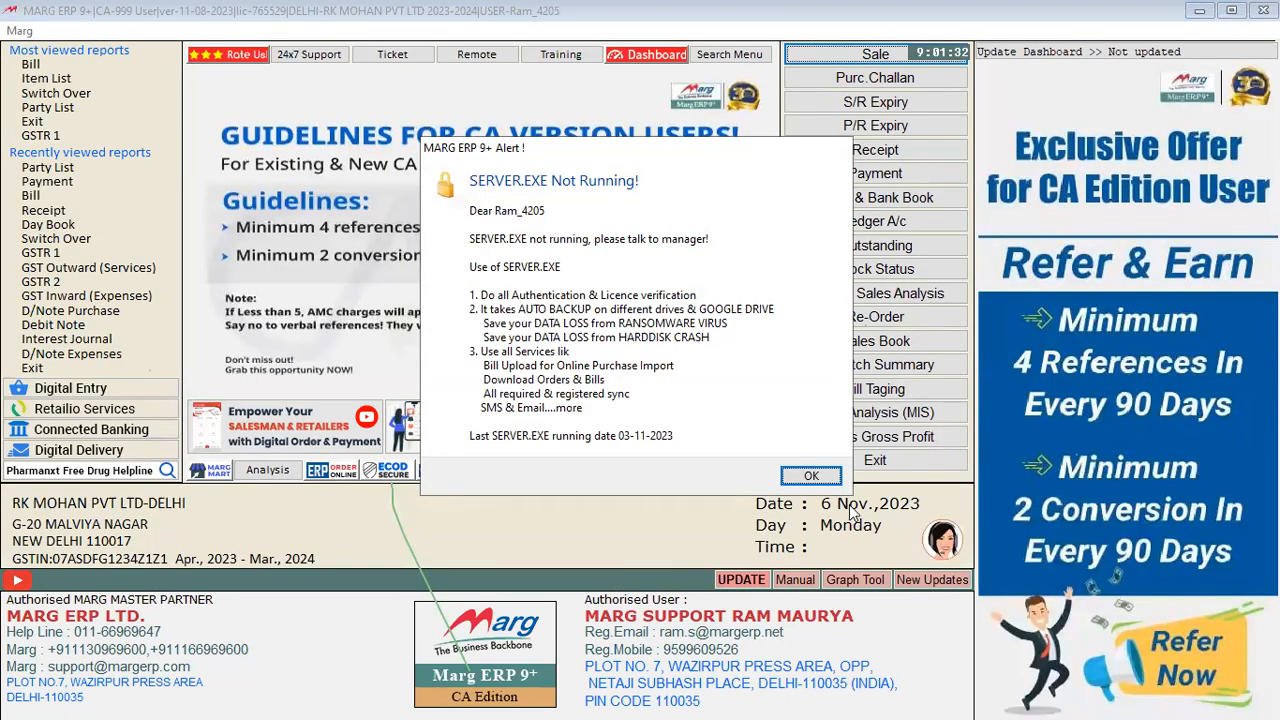
pyautogui.click(829, 478)
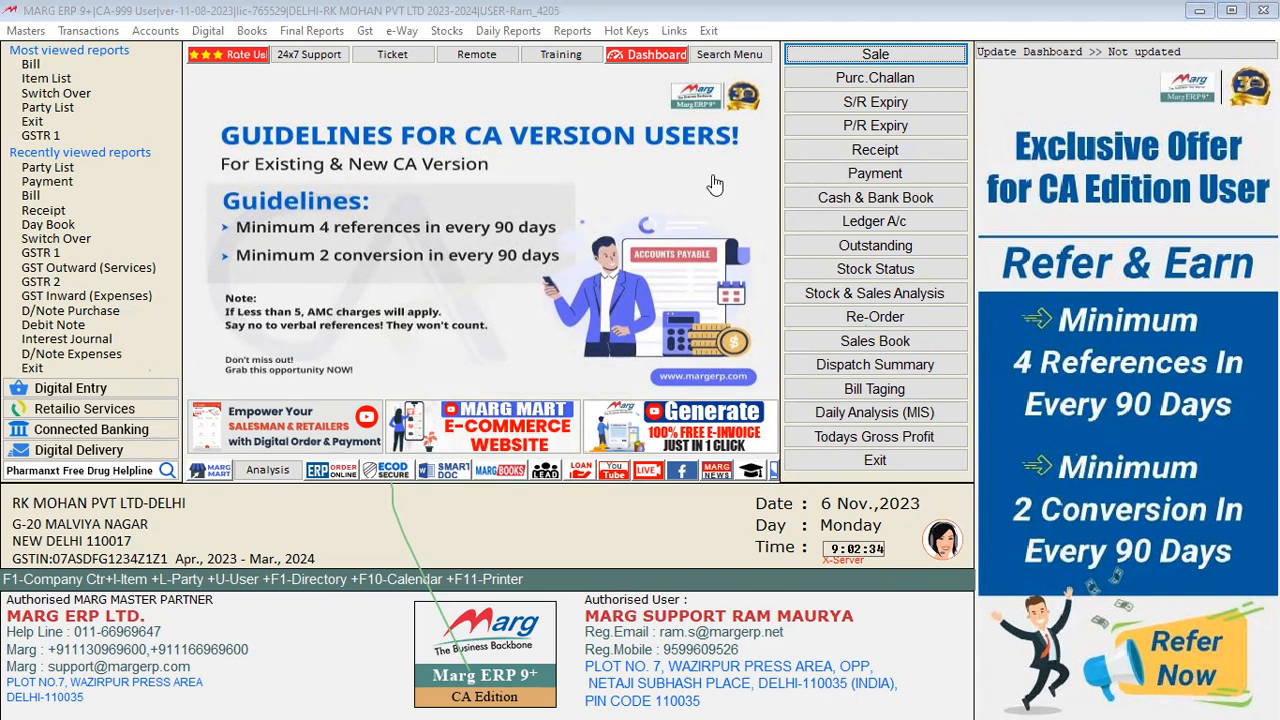
# Step: View the bank reconciliation account list, close it and dismiss the SERVER.EXE alert
pyautogui.click(252, 32)
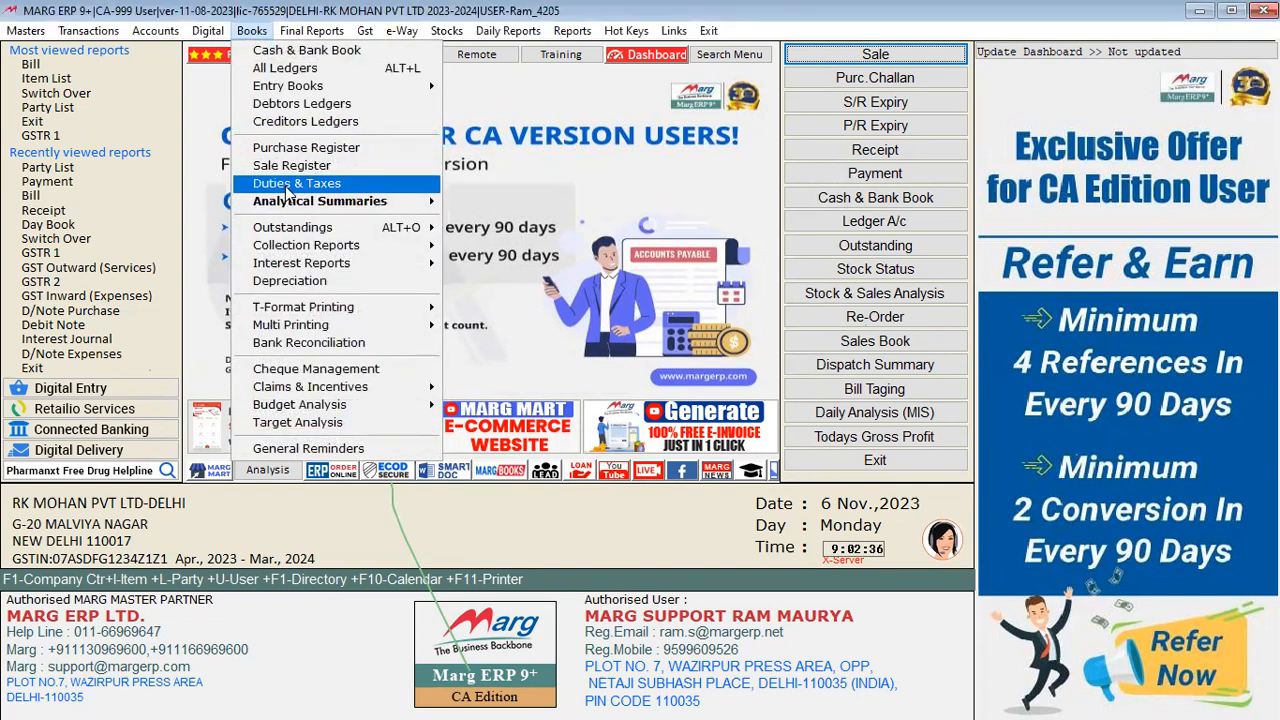
pyautogui.click(305, 345)
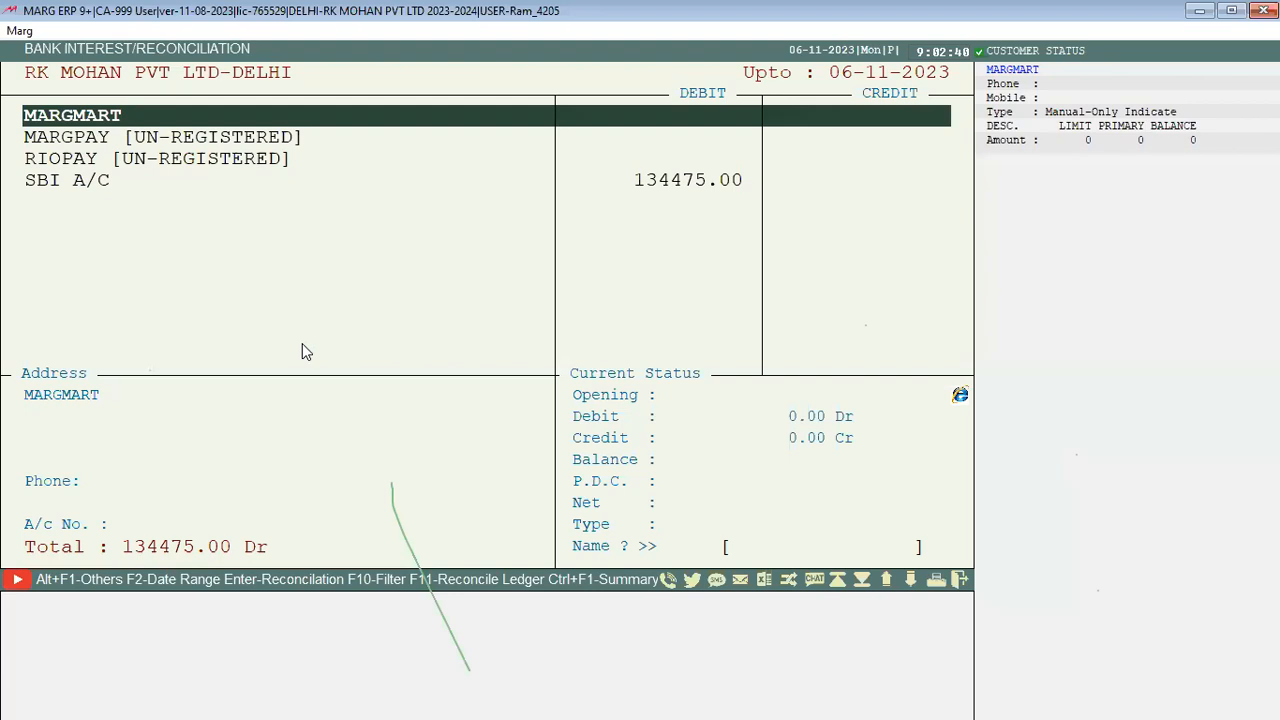
pyautogui.press('Escape')
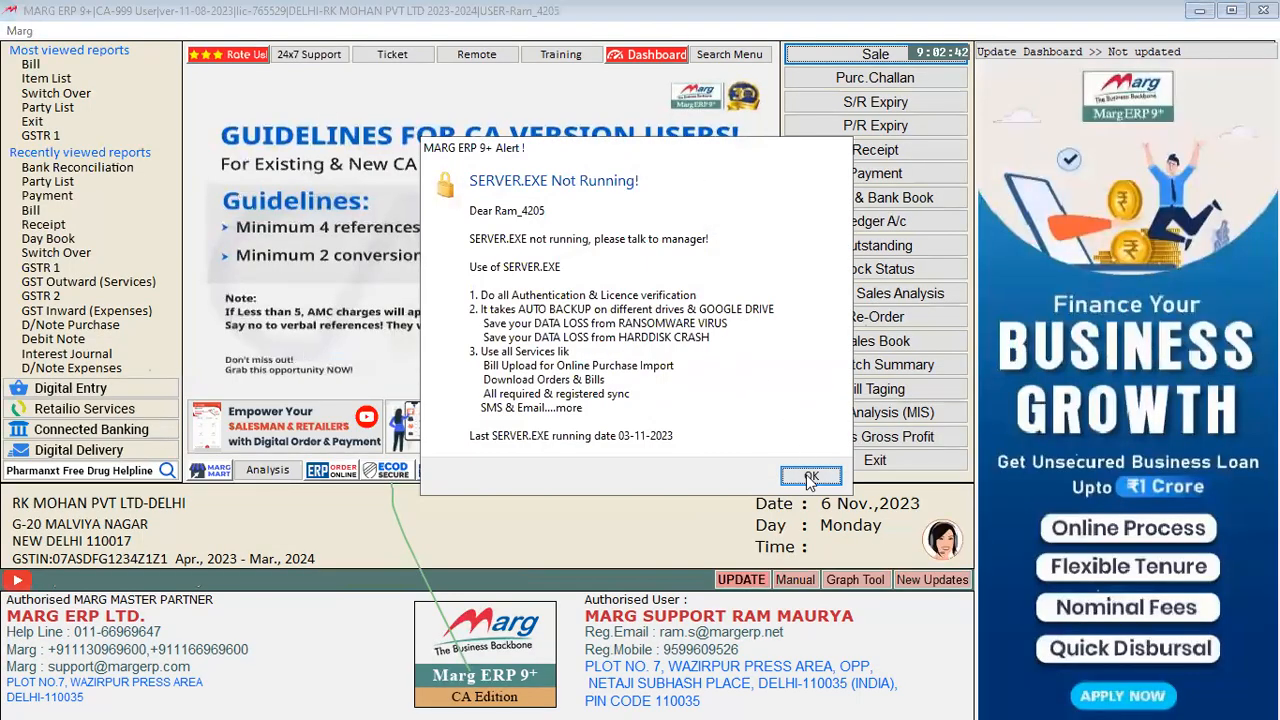
pyautogui.click(810, 477)
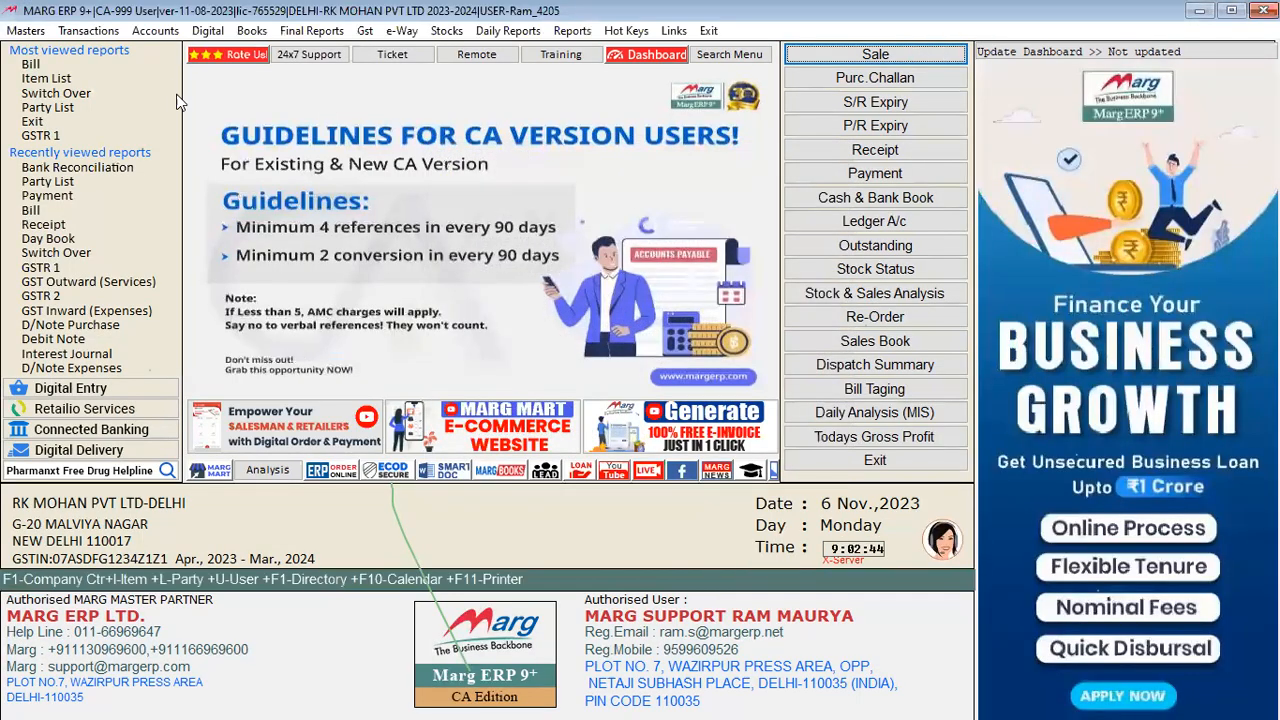
pyautogui.click(250, 31)
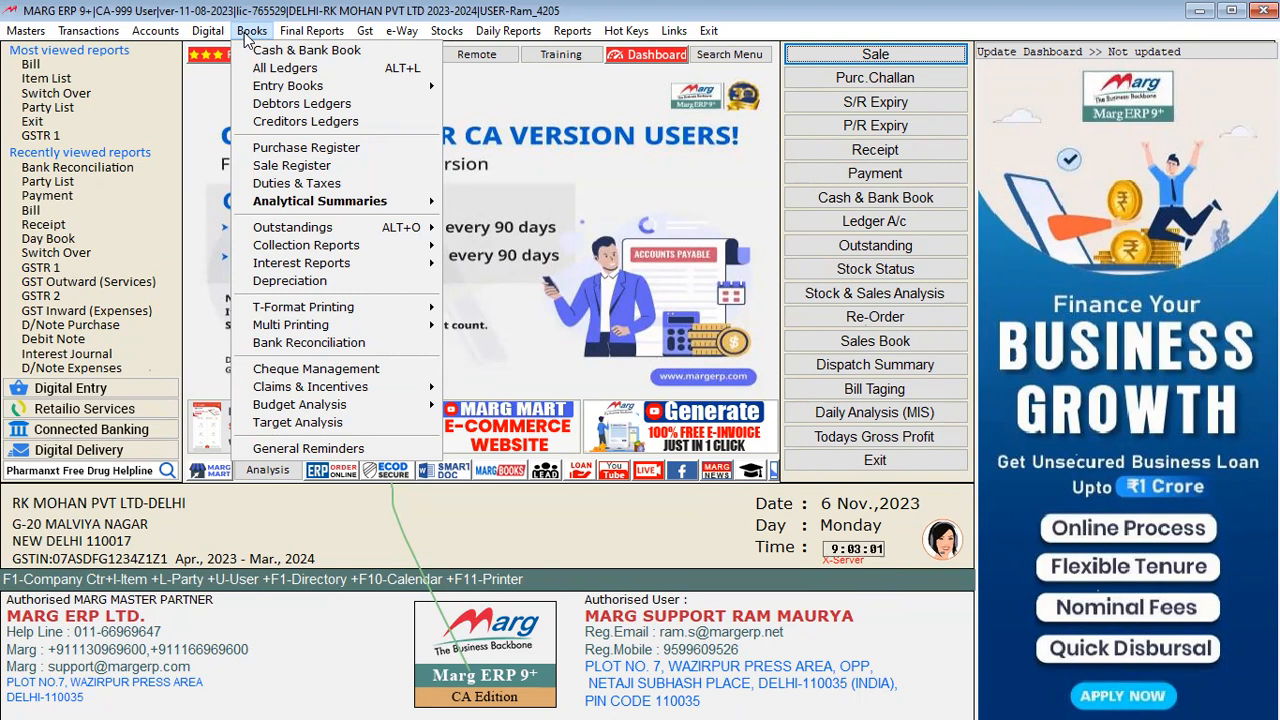
pyautogui.moveTo(160, 32)
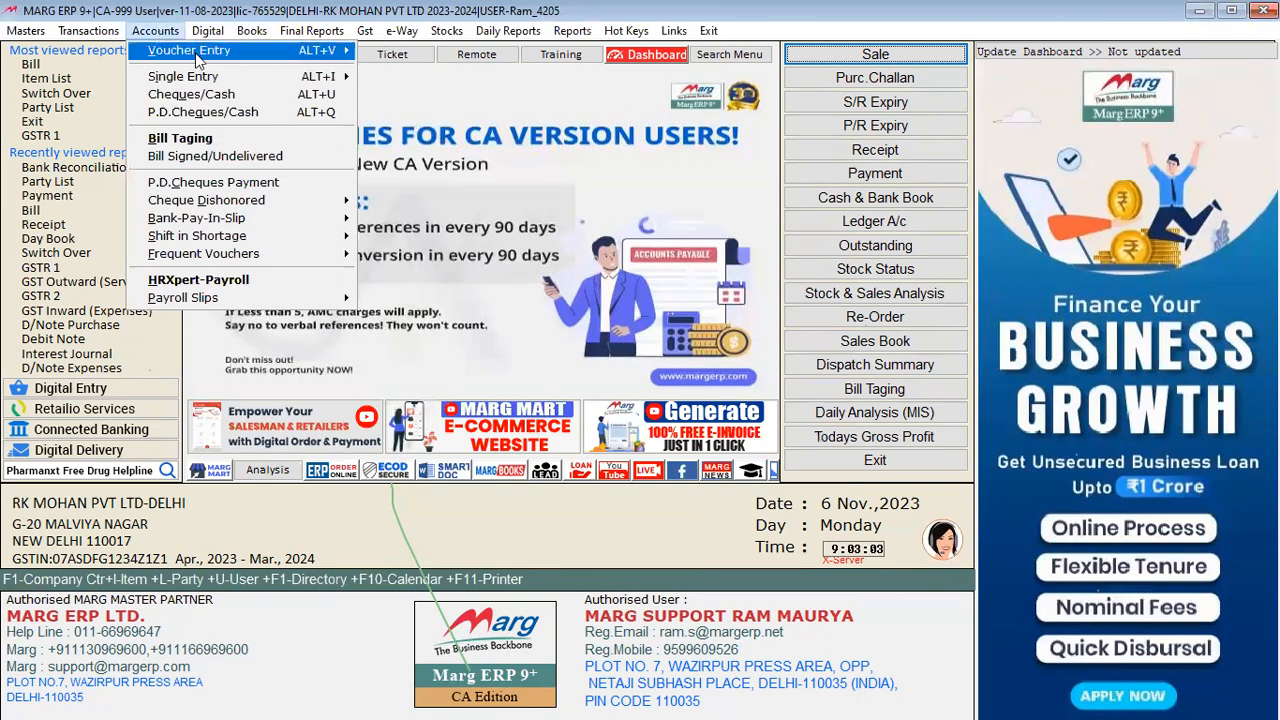
pyautogui.moveTo(340, 50)
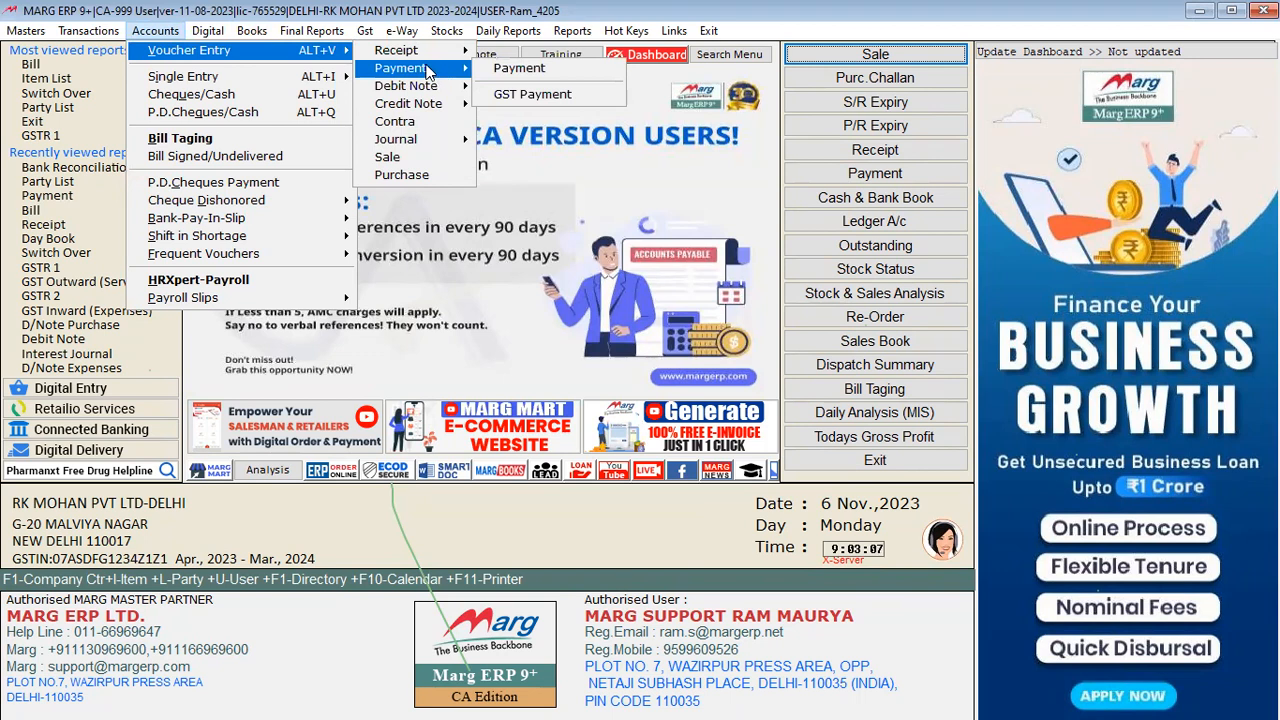
pyautogui.moveTo(401, 70)
pyautogui.moveTo(95, 31)
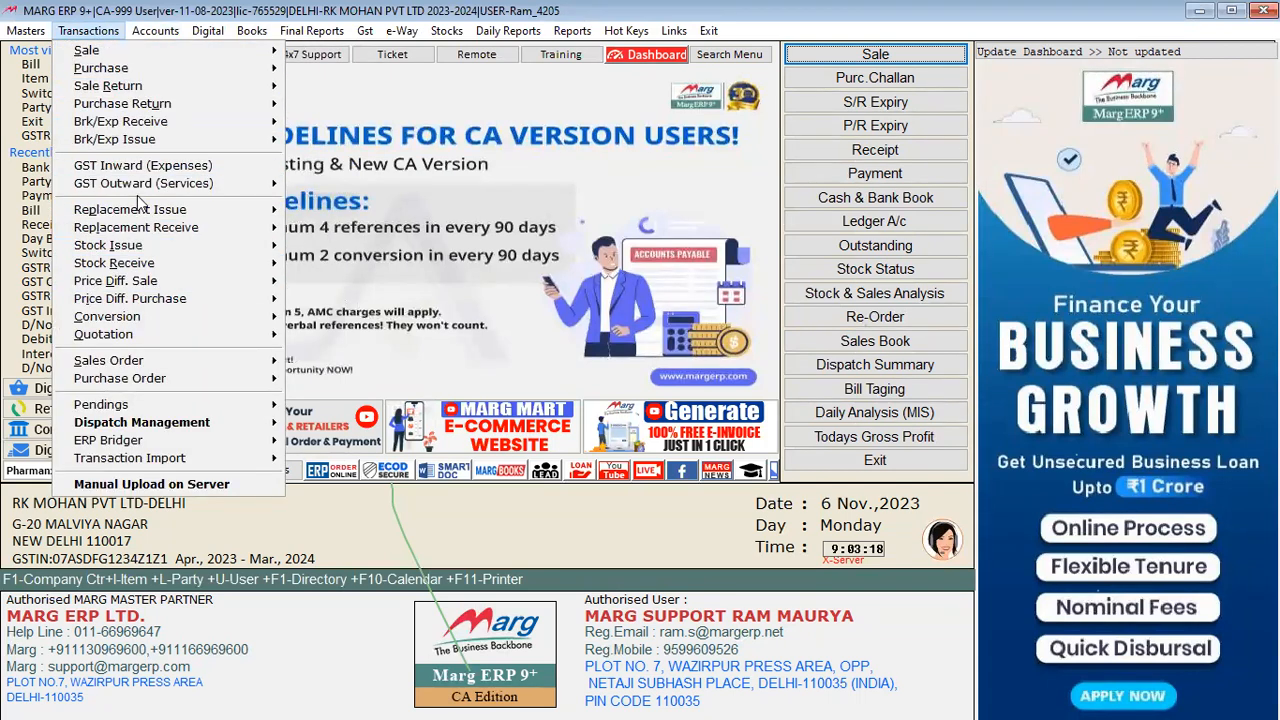
pyautogui.moveTo(121, 68)
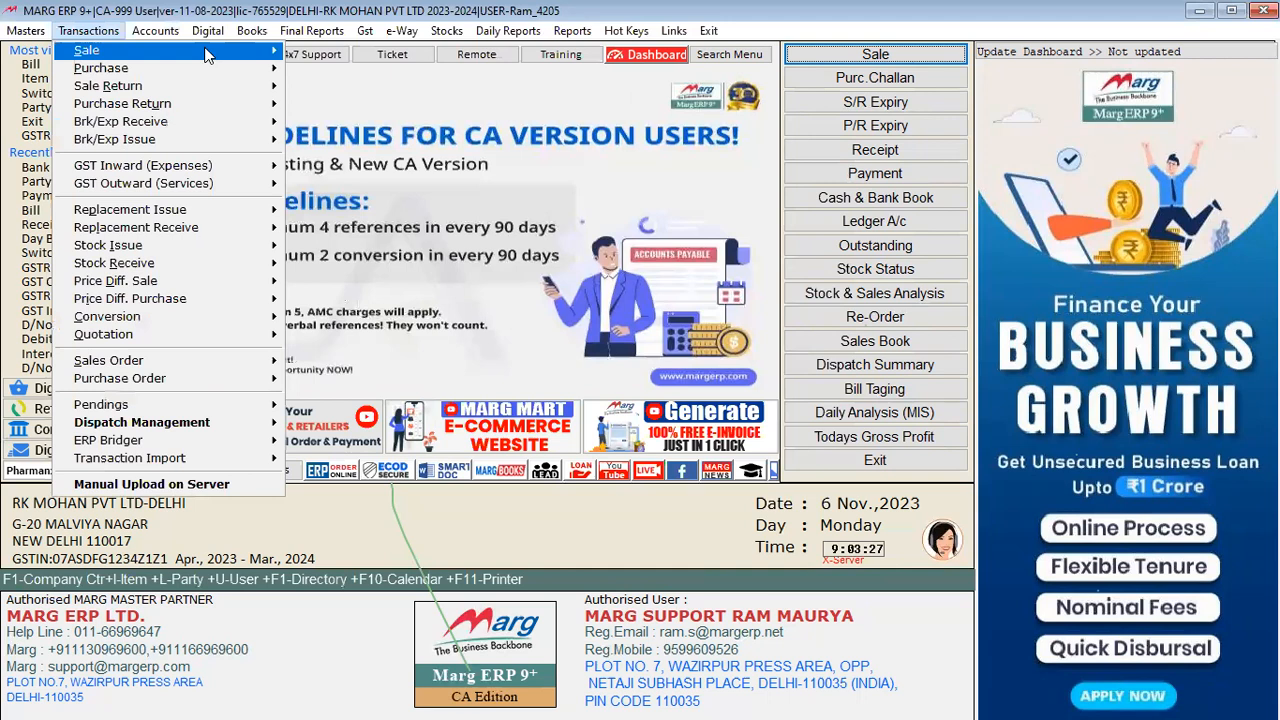
pyautogui.moveTo(198, 58)
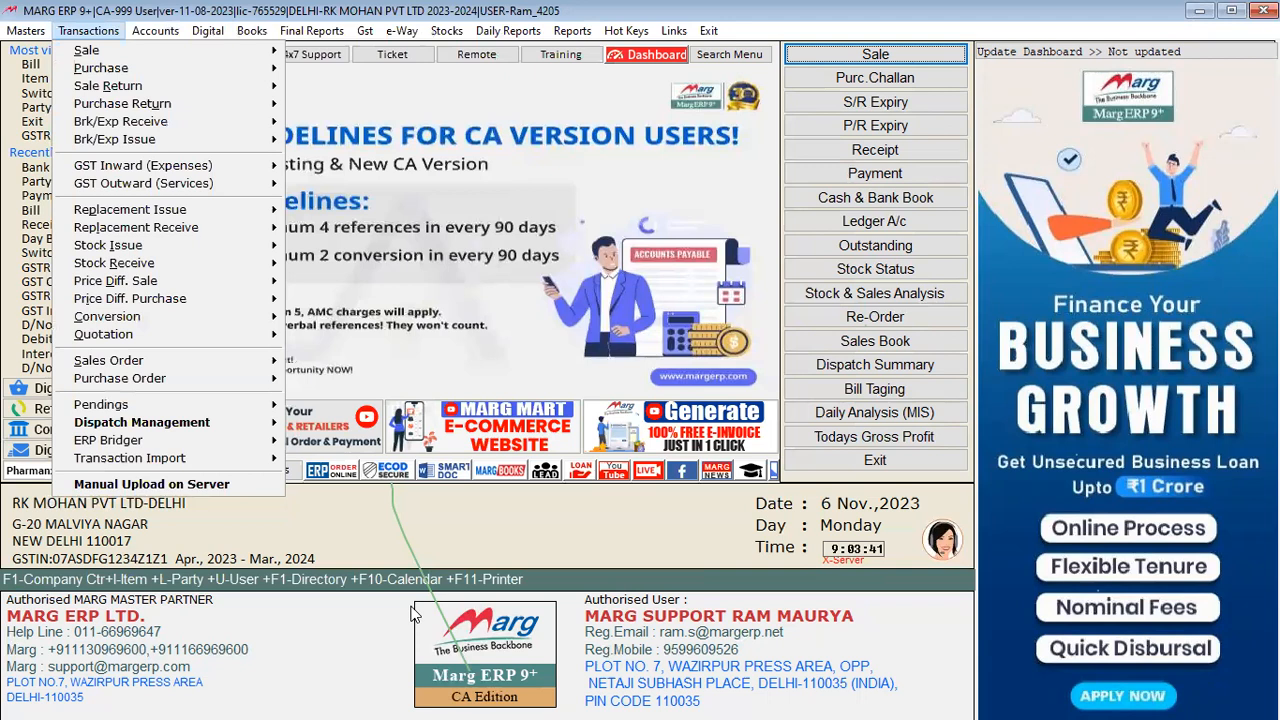
pyautogui.press('Escape')
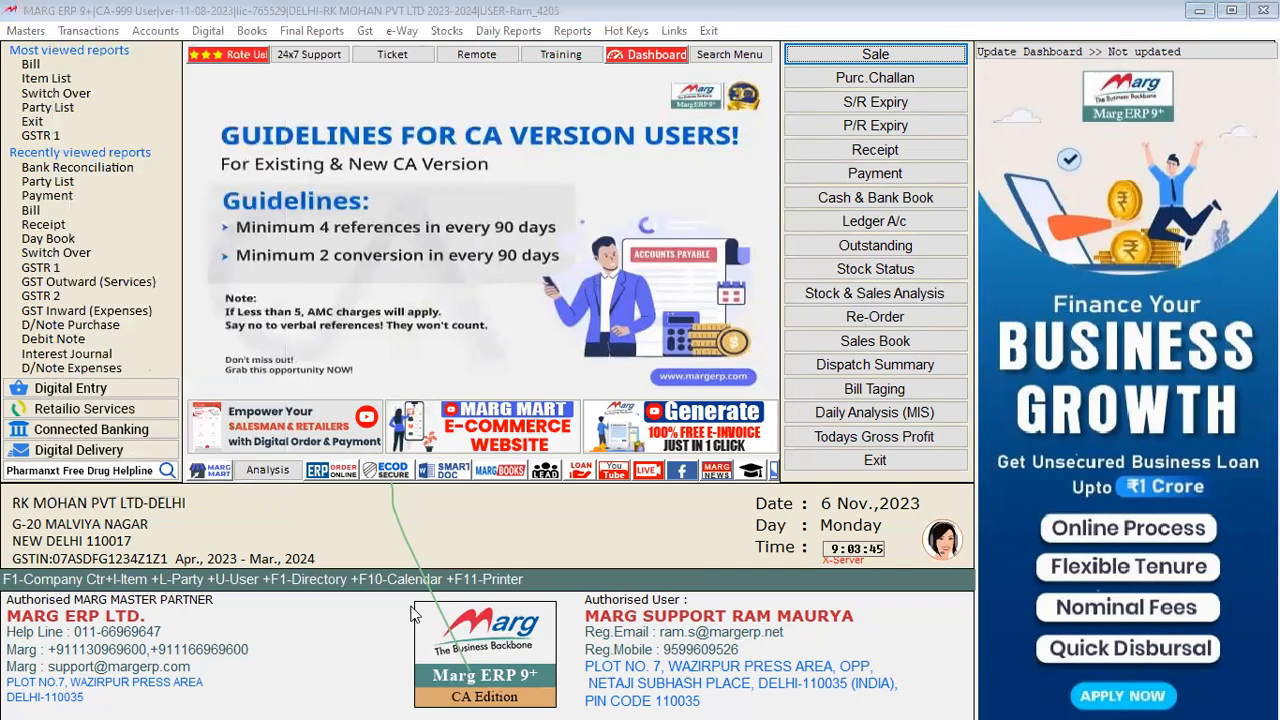